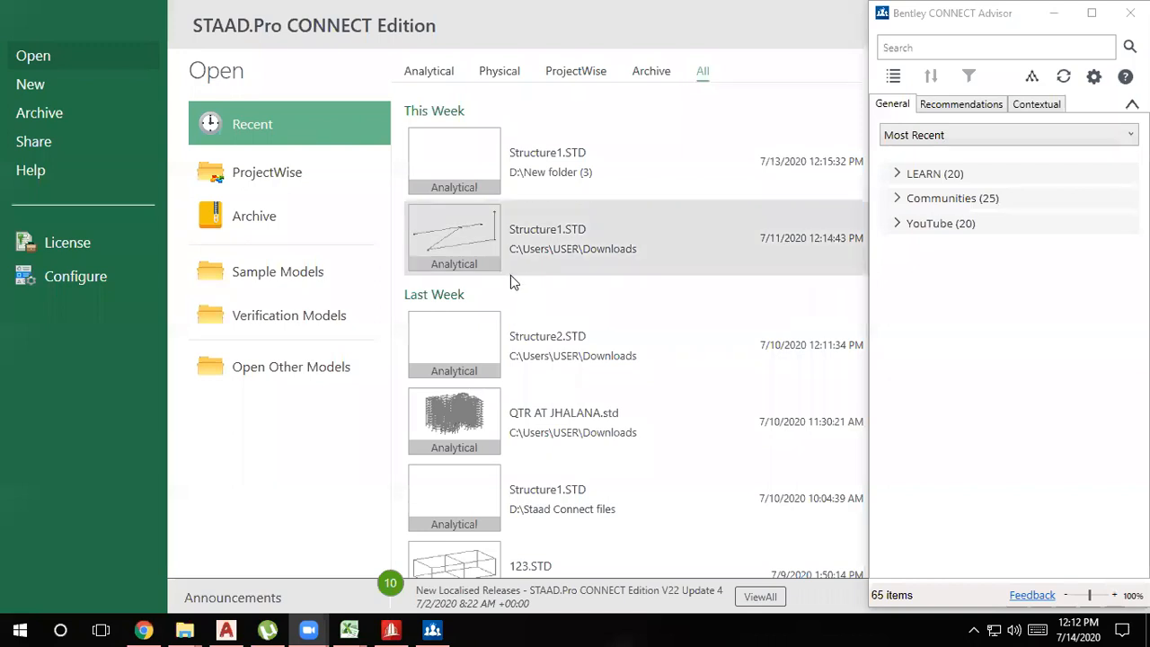
Create a new metric analytical model named Structure1 in D:\New folder (3), overwriting the existing file
left_click(12, 78)
left_click(13, 83)
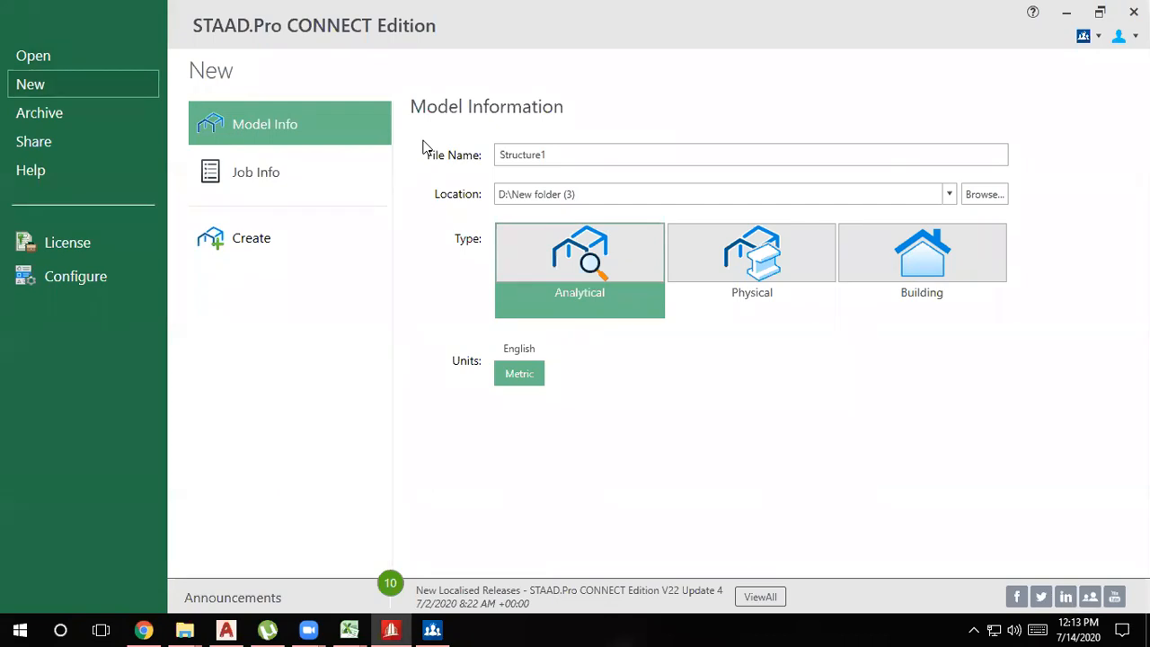
left_click(262, 238)
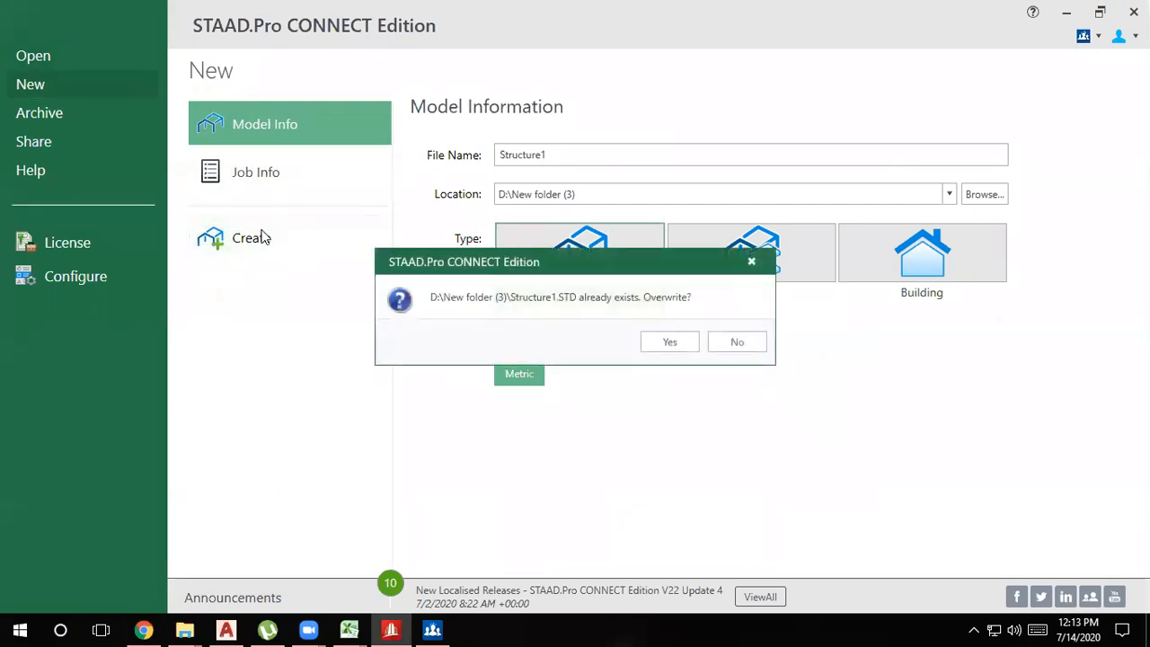
left_click(665, 342)
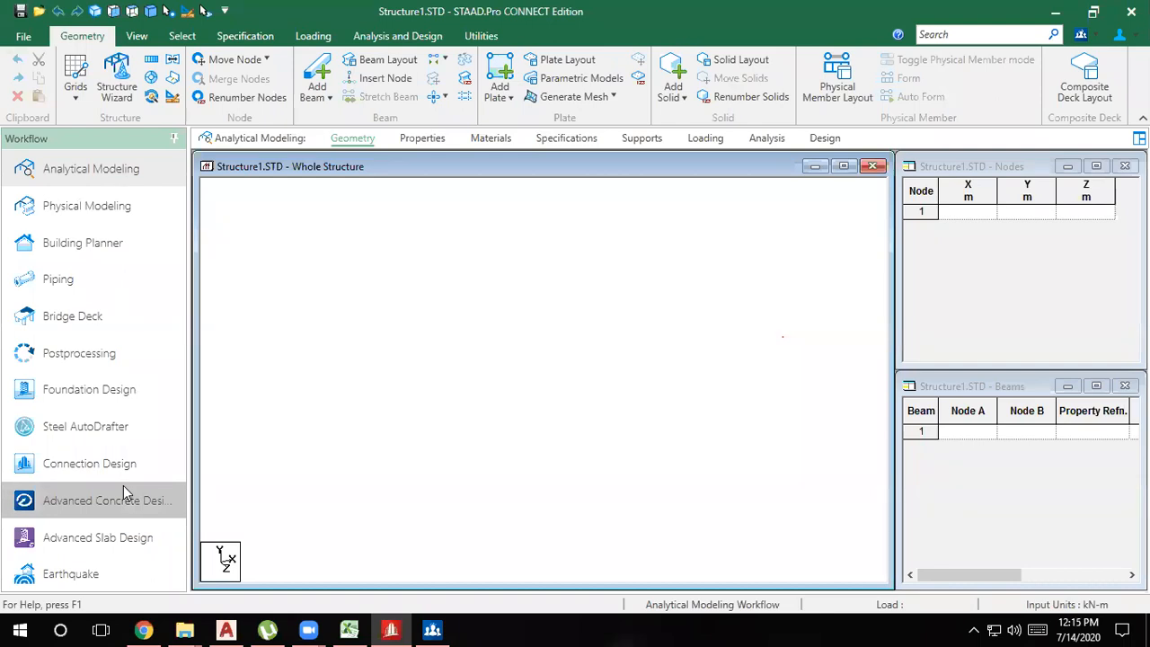
Open the Structure Wizard and reposition its window over the empty model
left_click(115, 90)
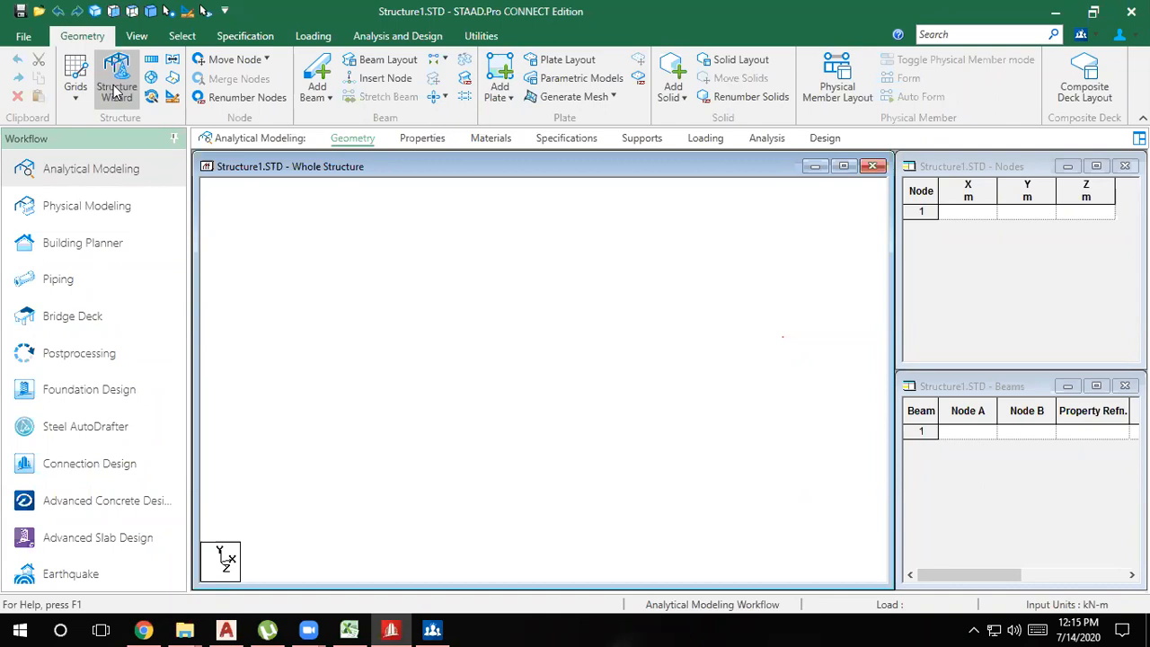
left_click(115, 90)
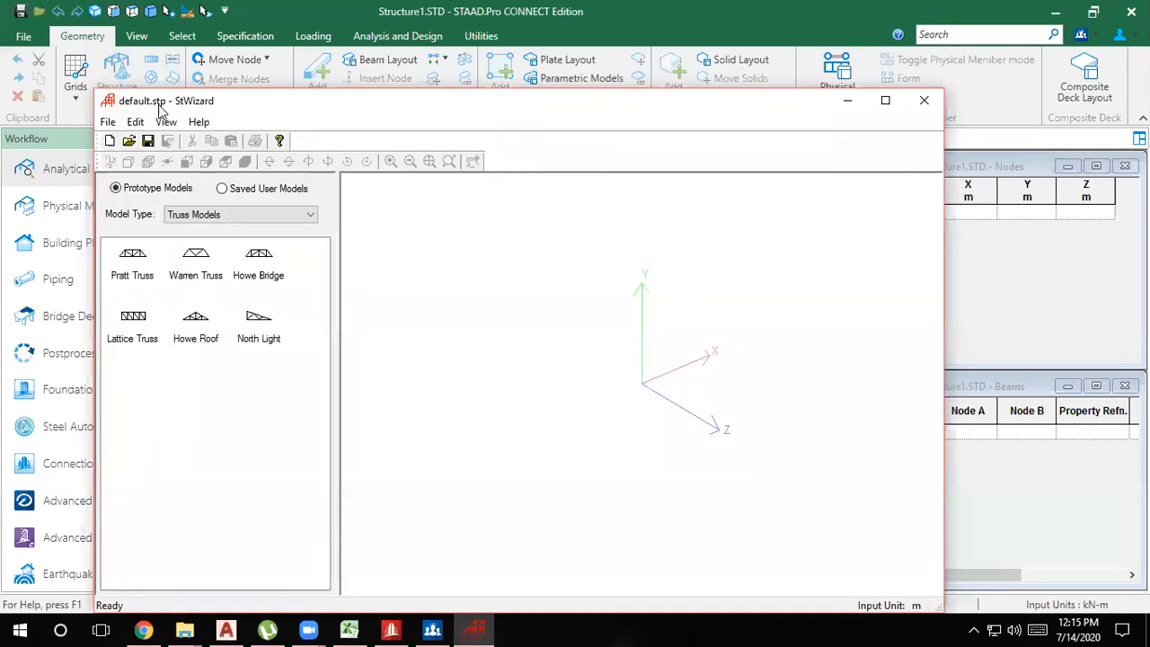
left_click_drag(160, 103, 218, 77)
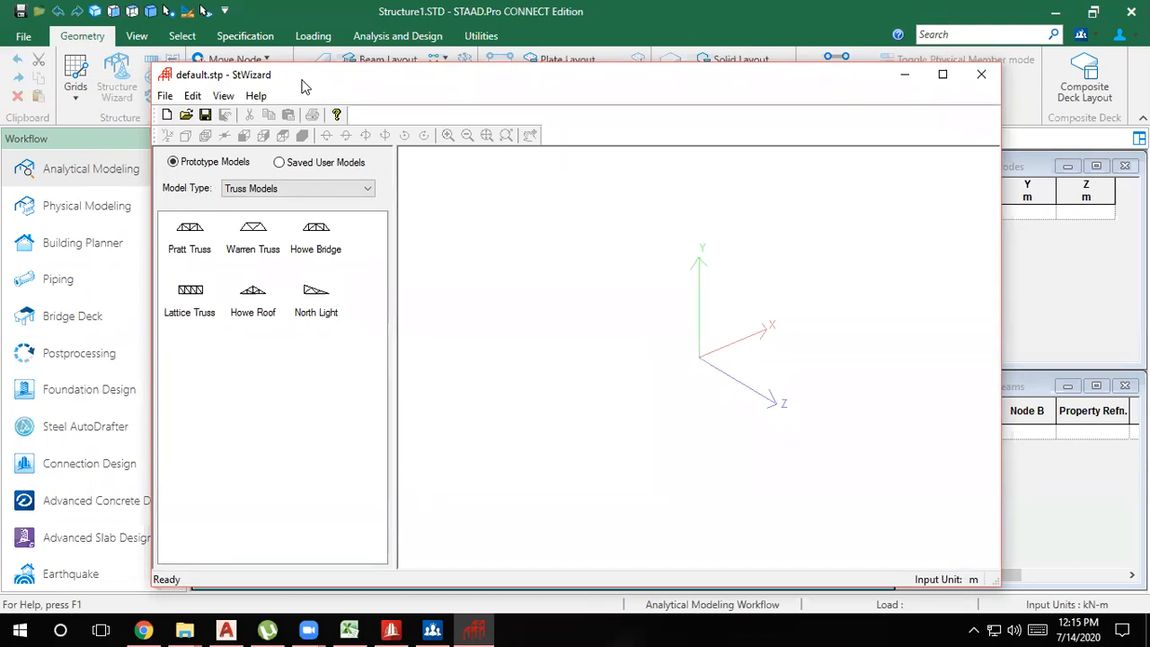
left_click_drag(302, 85, 285, 81)
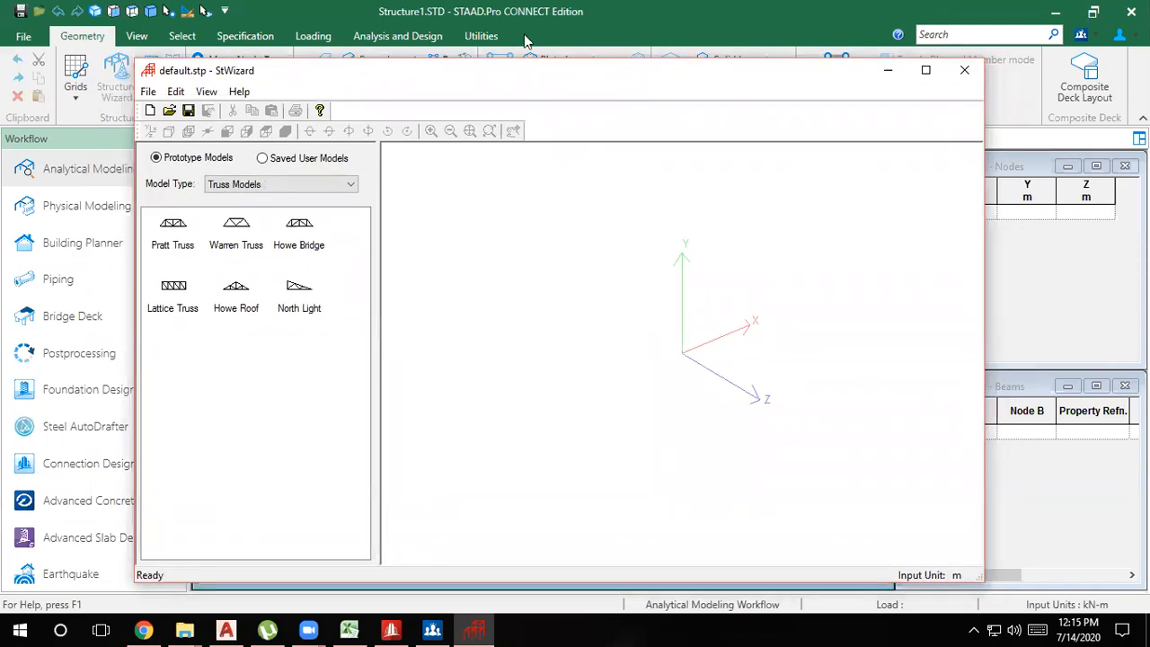
left_click(524, 36)
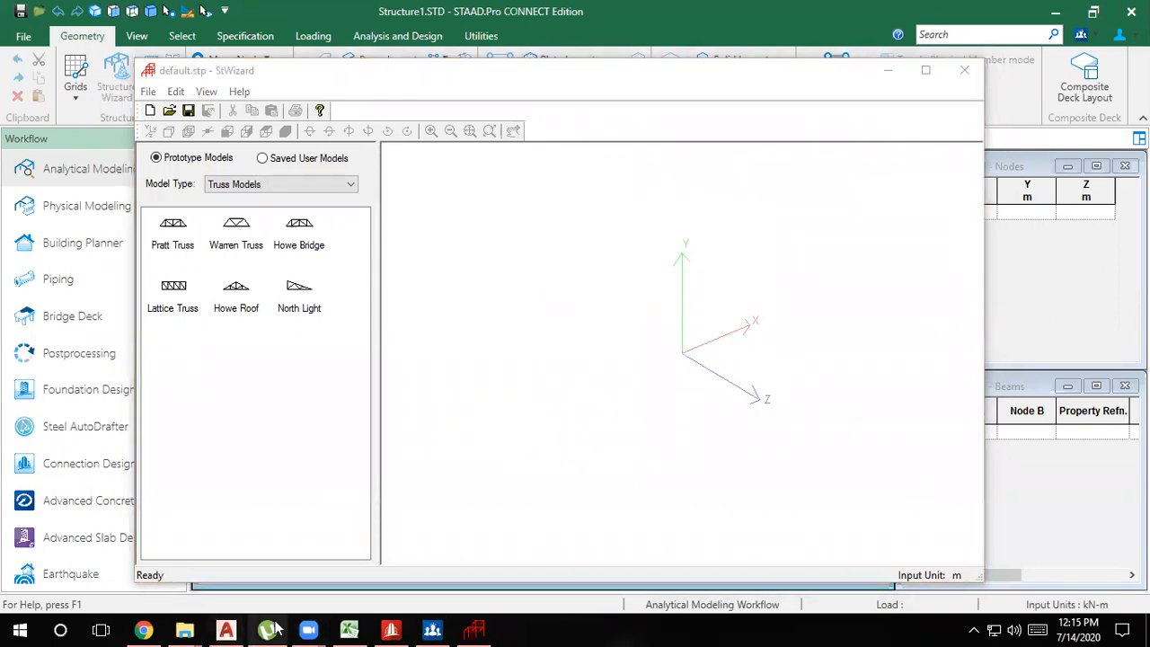
mouse_move(308, 629)
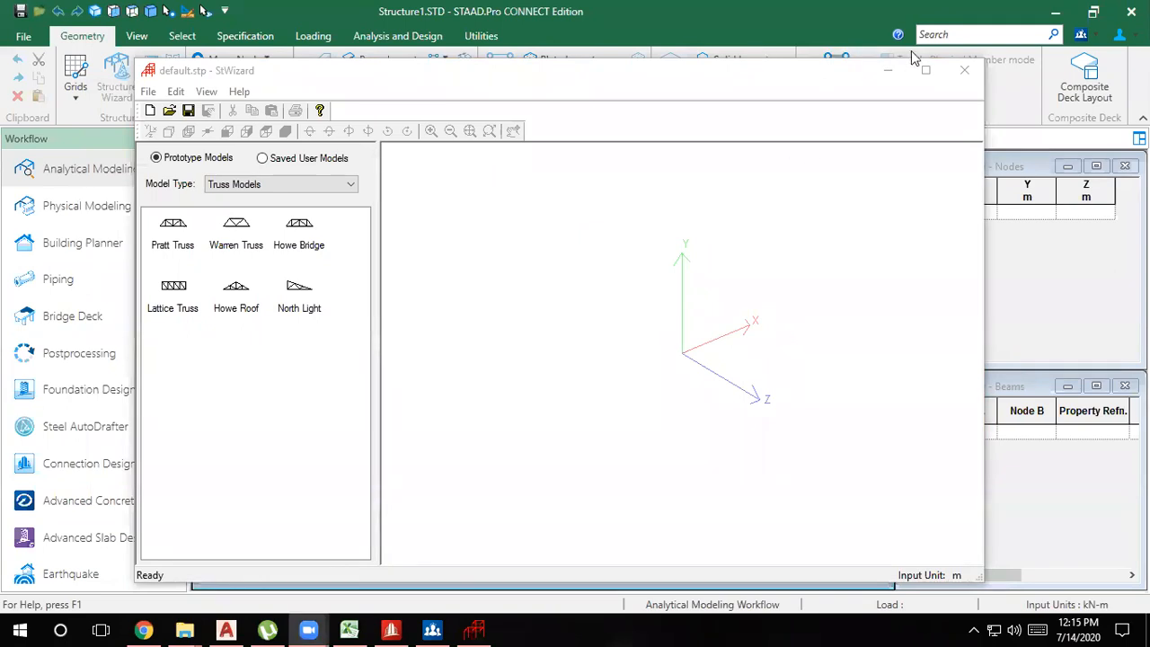
left_click(896, 74)
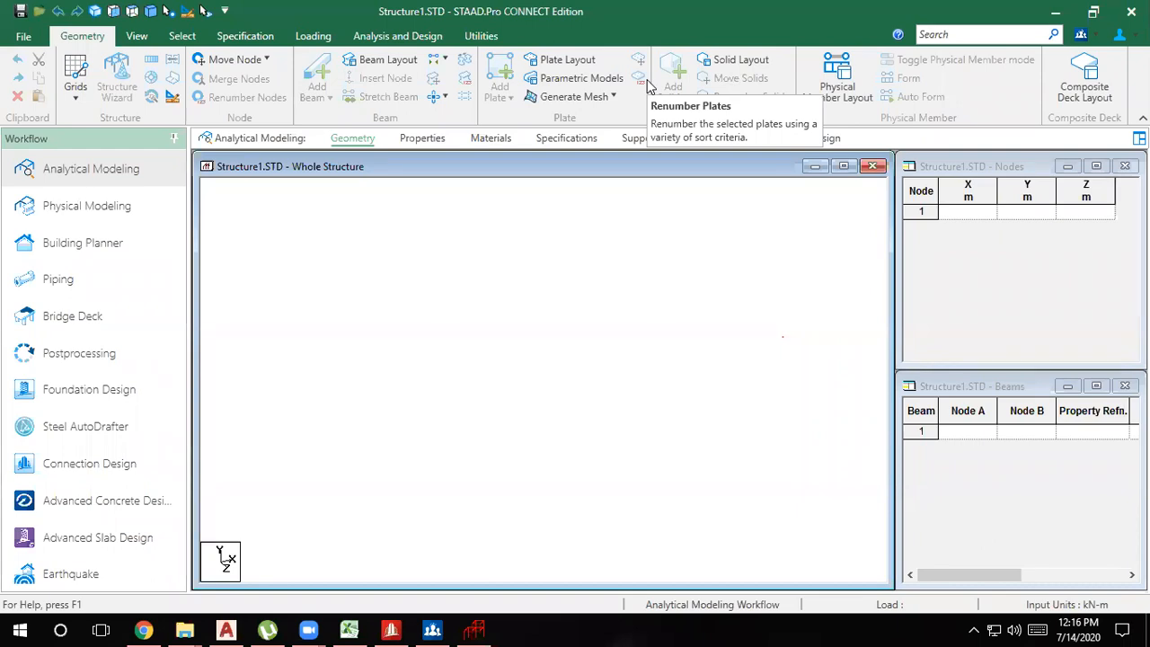
left_click(476, 627)
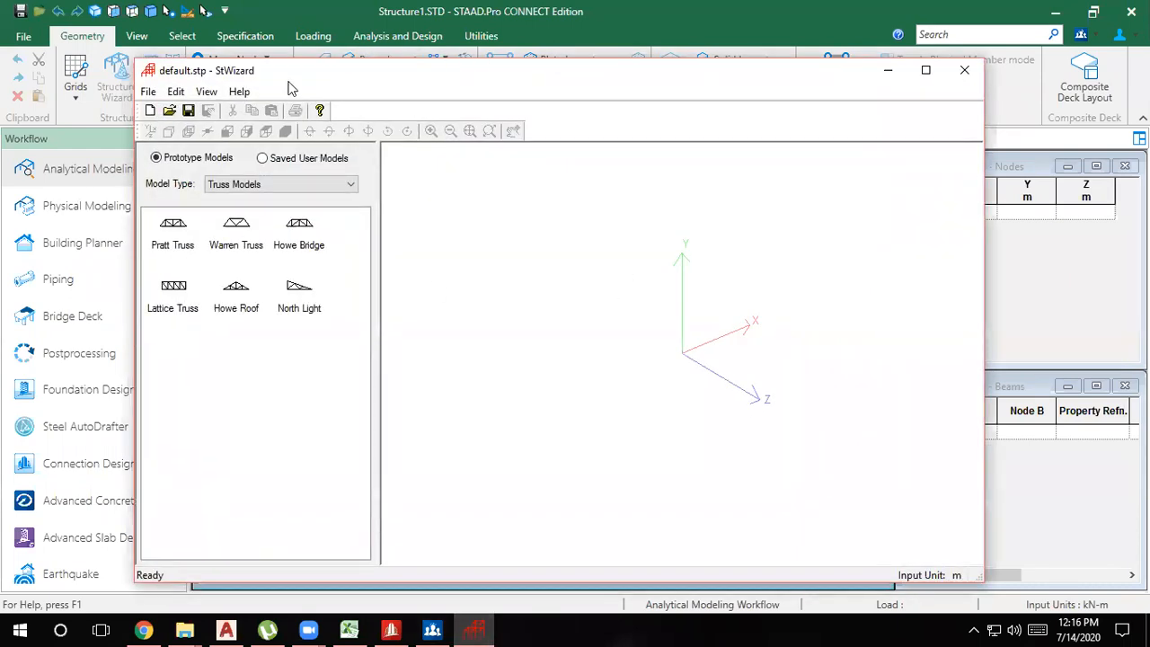
left_click_drag(289, 79, 331, 77)
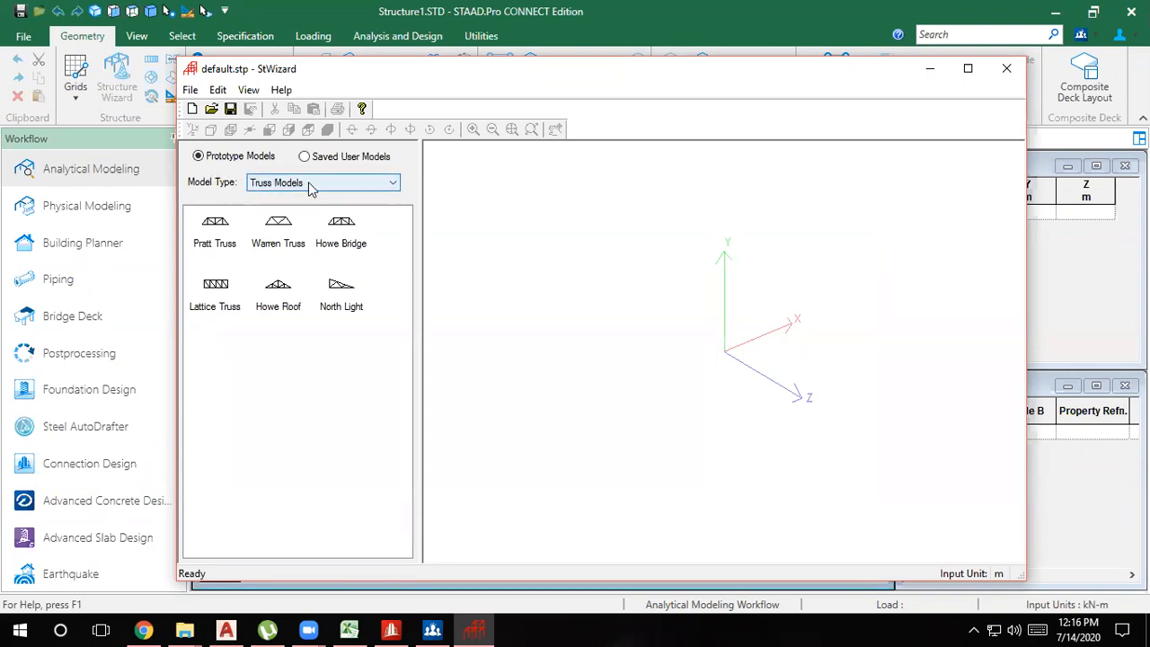
Generate a Pratt truss prototype 50 m long, 10 m high and 10 m wide, with 3 bays along the length and 1 along the width
left_click(216, 252)
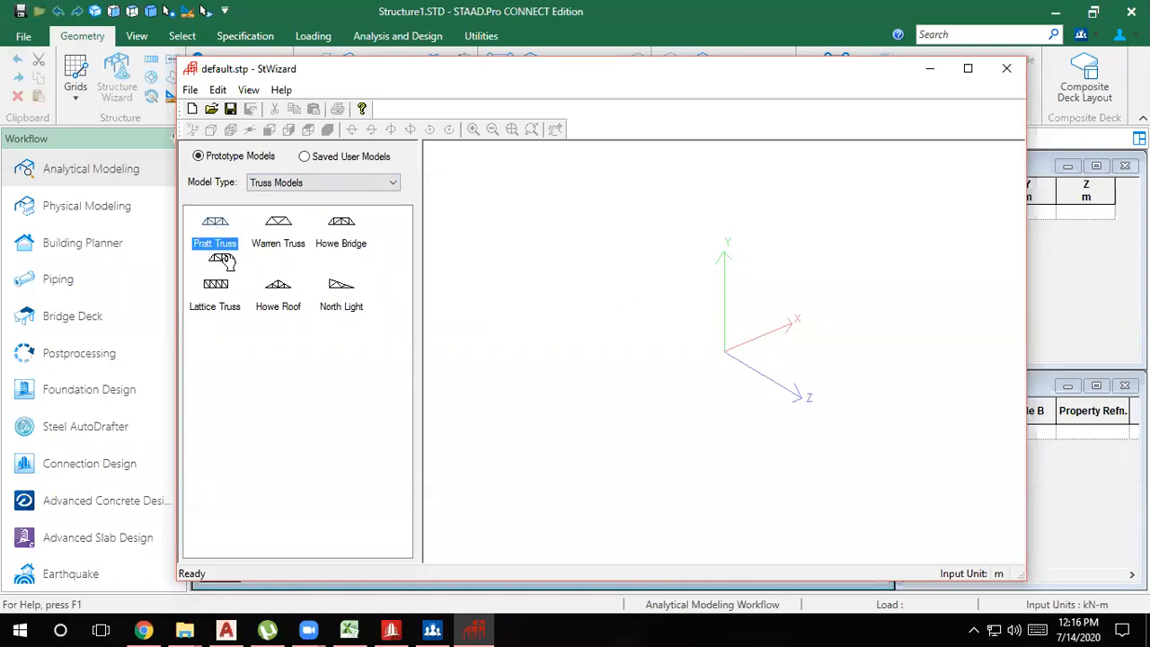
double_click(216, 223)
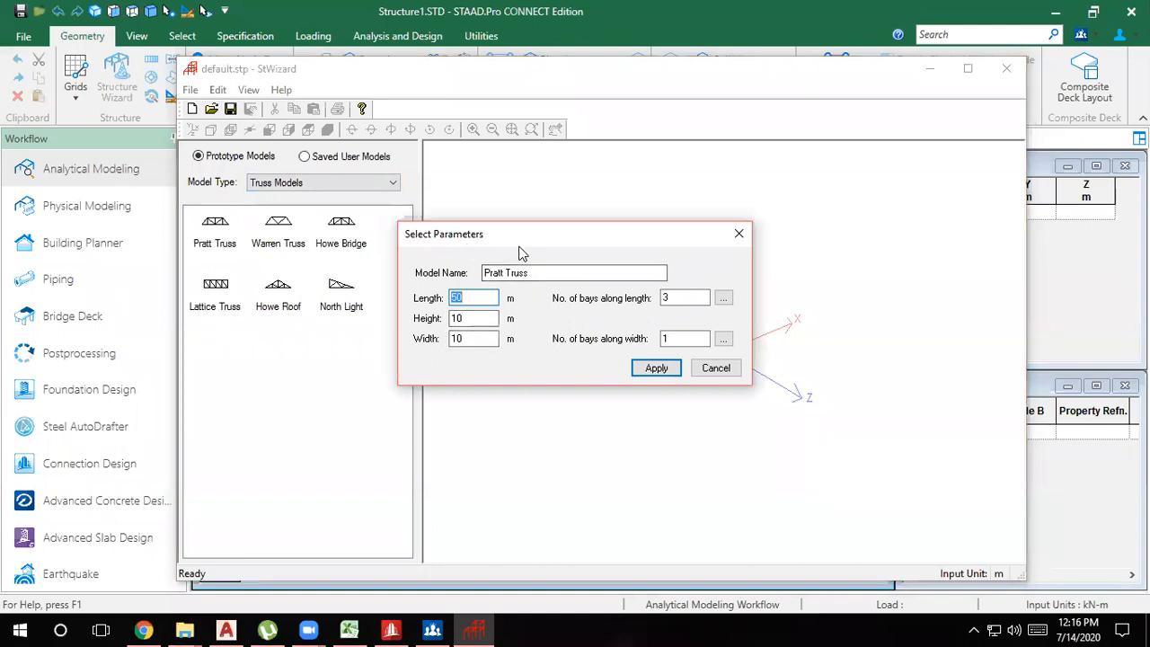
left_click(728, 307)
mouse_move(218, 232)
left_mouse_down()
mouse_move(847, 338)
mouse_move(818, 344)
left_mouse_up()
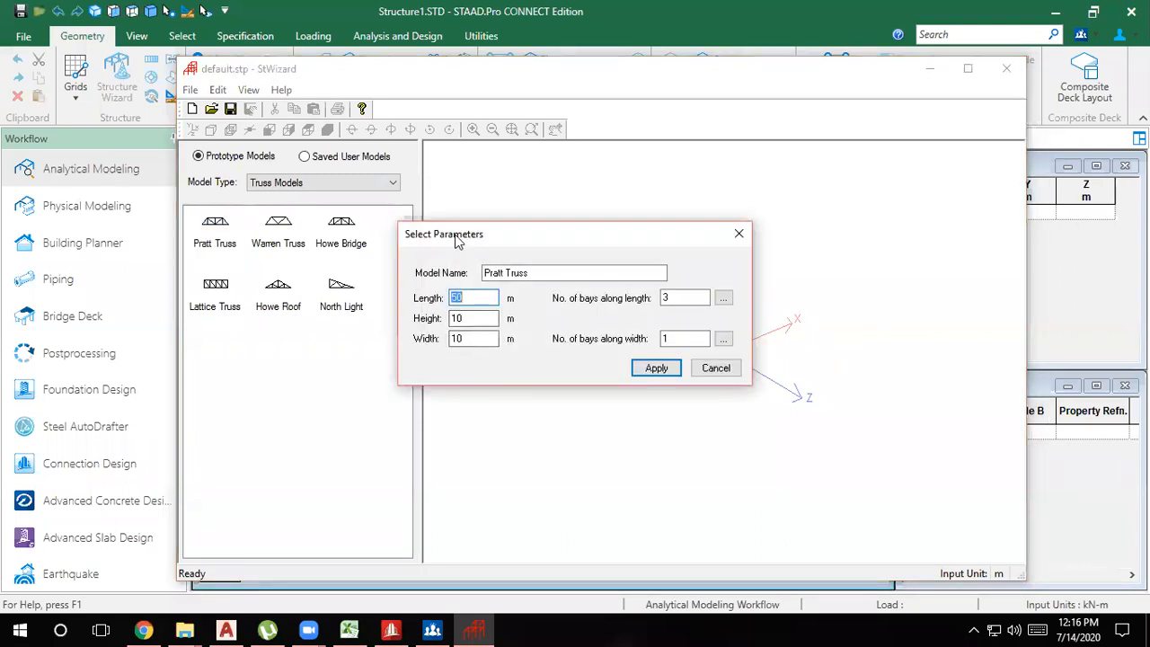
left_click_drag(457, 238, 328, 288)
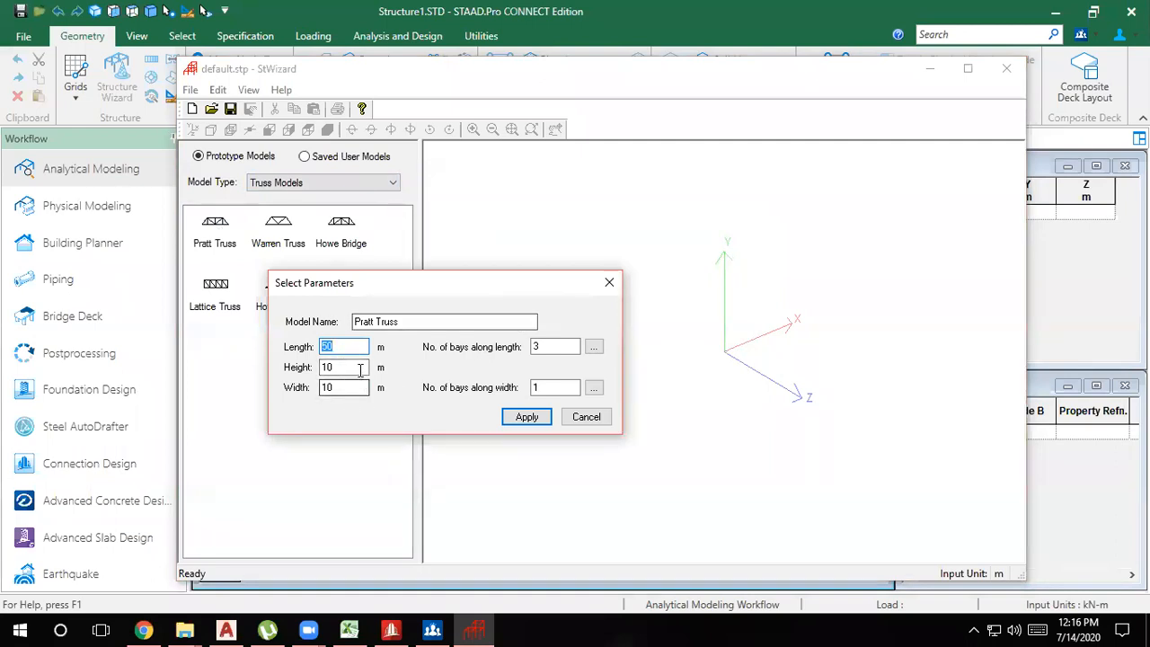
left_click(524, 416)
left_click_drag(513, 423, 495, 287)
left_click_drag(560, 329, 860, 423)
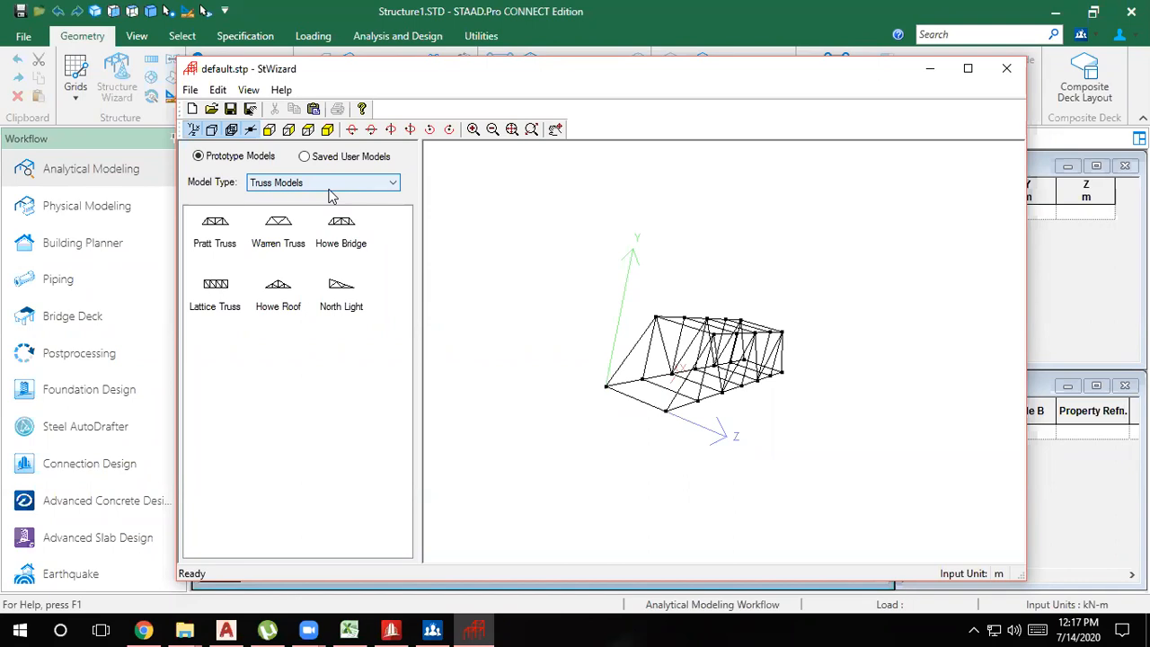
left_click_drag(778, 352, 569, 257)
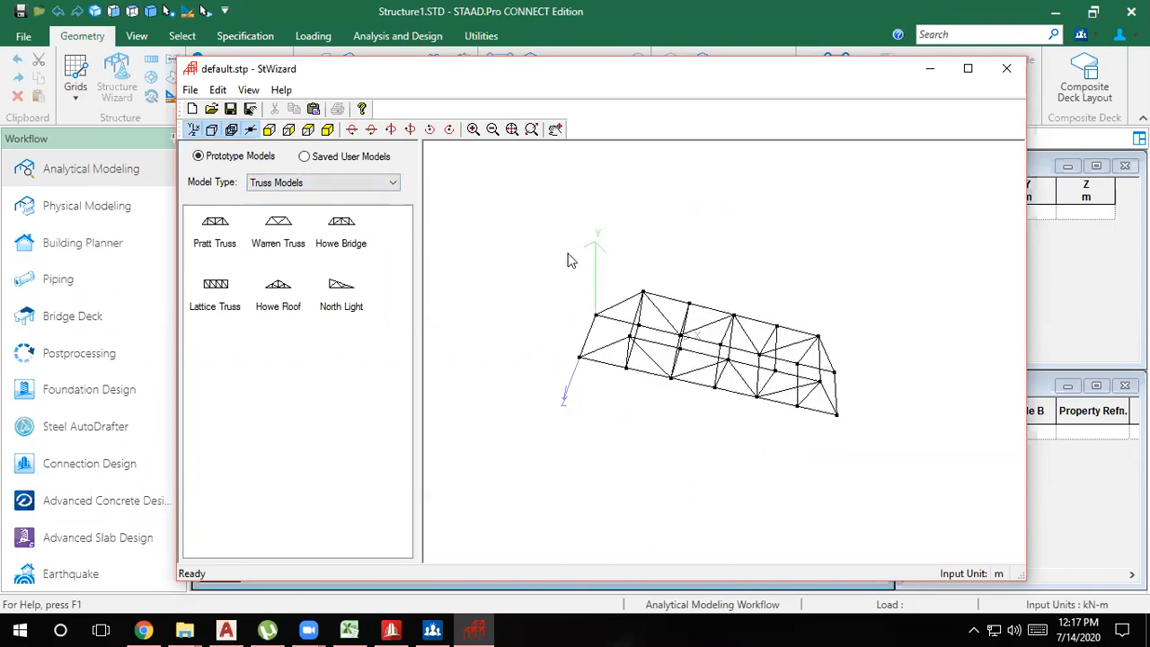
Generate a Pratt truss prototype 100 m long, 10 m high and 10 m wide, with 10 bays along the length and 1 along the width
left_click_drag(215, 224, 702, 296)
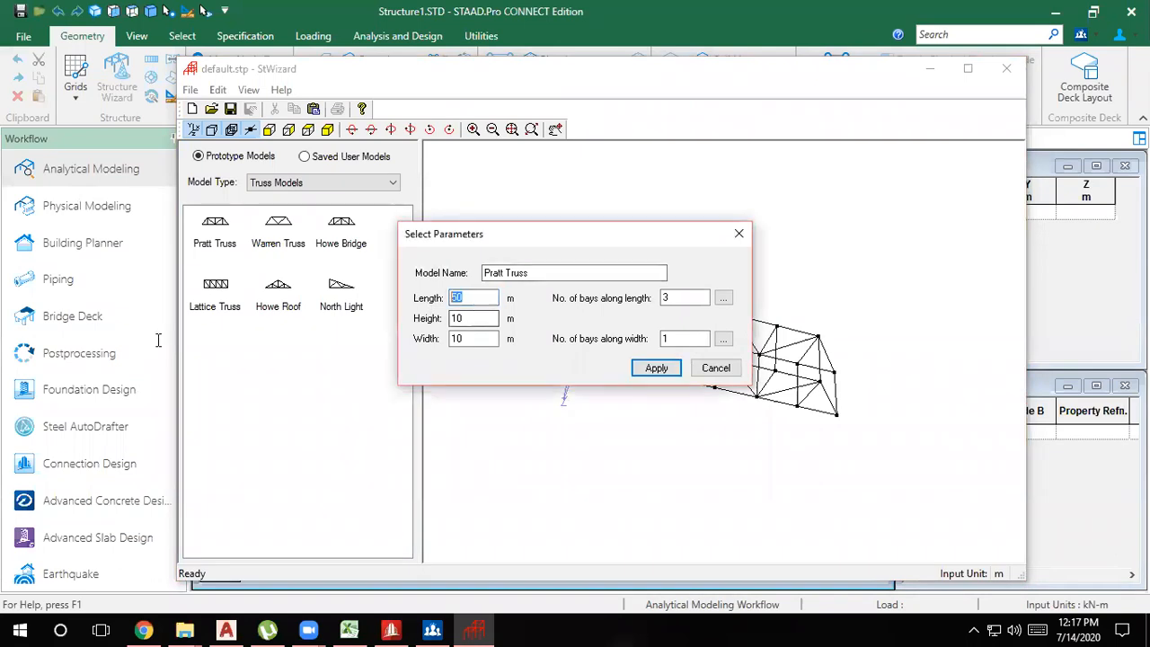
type("100")
left_click(468, 321)
double_click(665, 297)
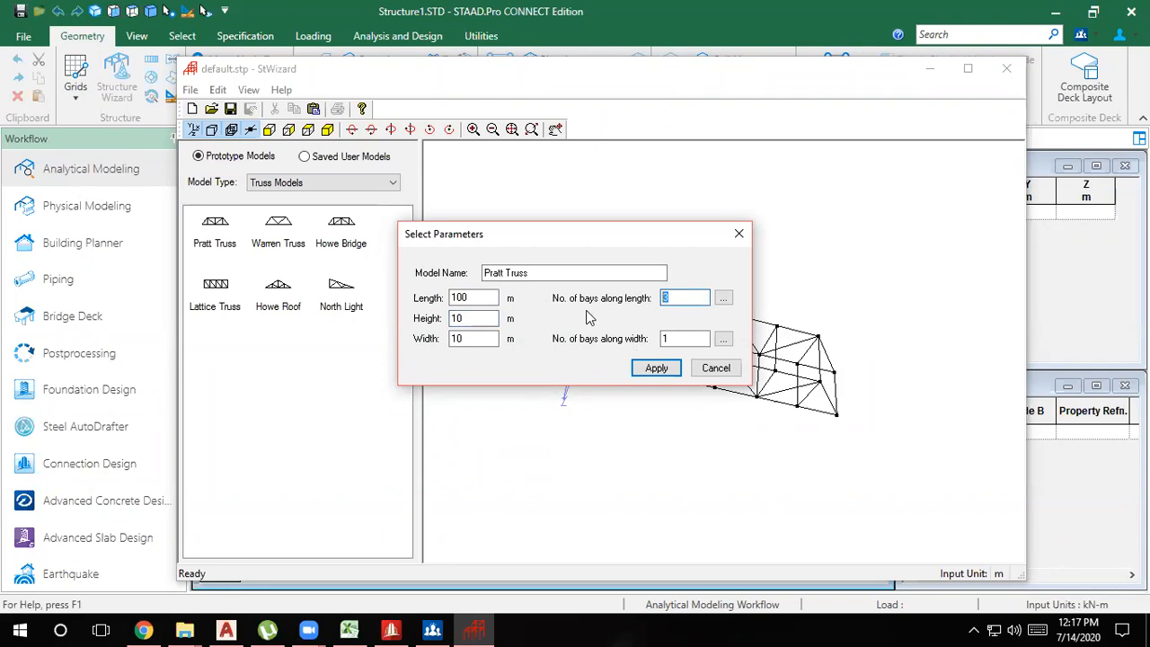
type("10")
left_click(655, 367)
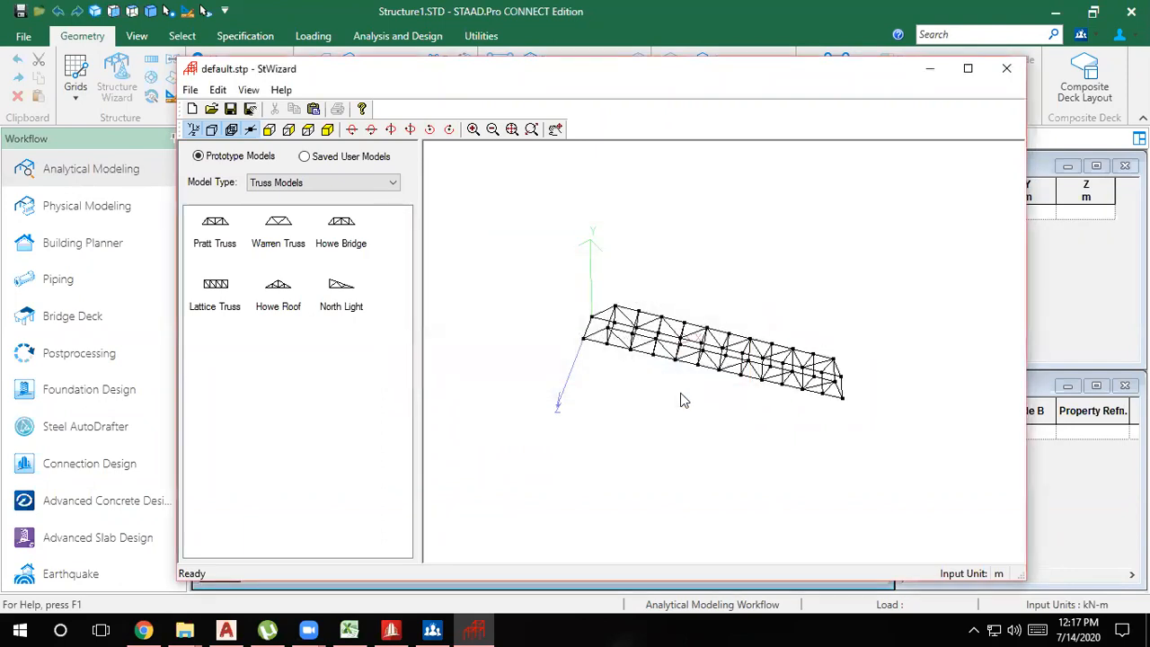
Examine the 100 m Pratt truss prototype from several viewing angles in the Structure Wizard
left_click_drag(724, 294, 678, 264)
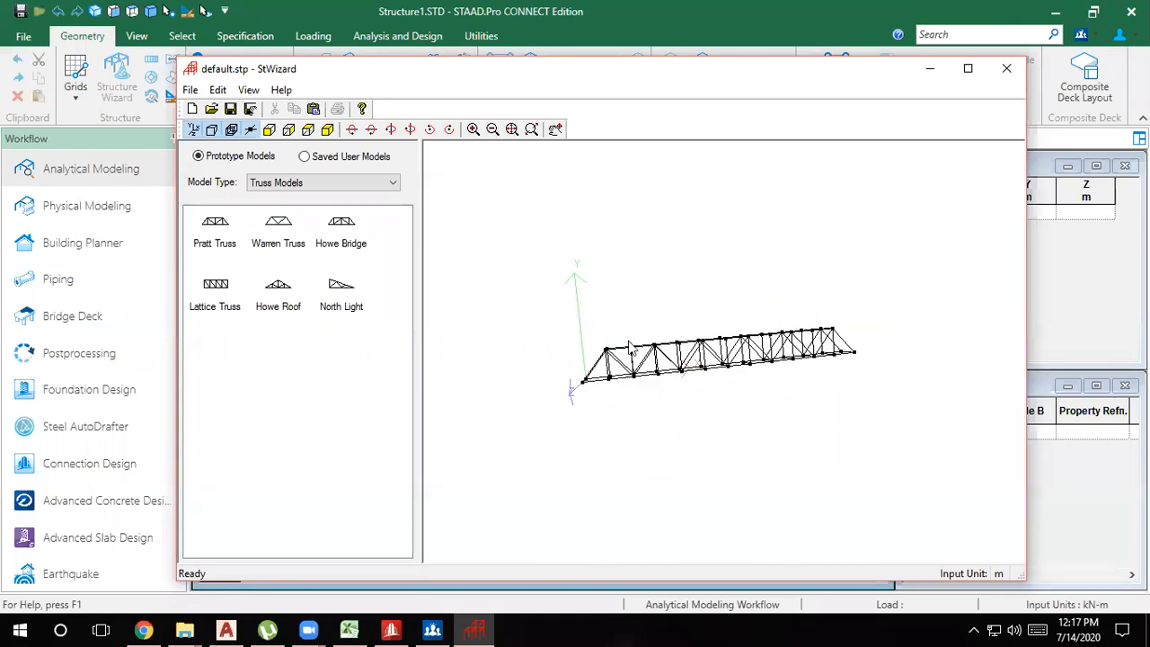
left_click(967, 68)
left_click_drag(694, 357, 569, 386)
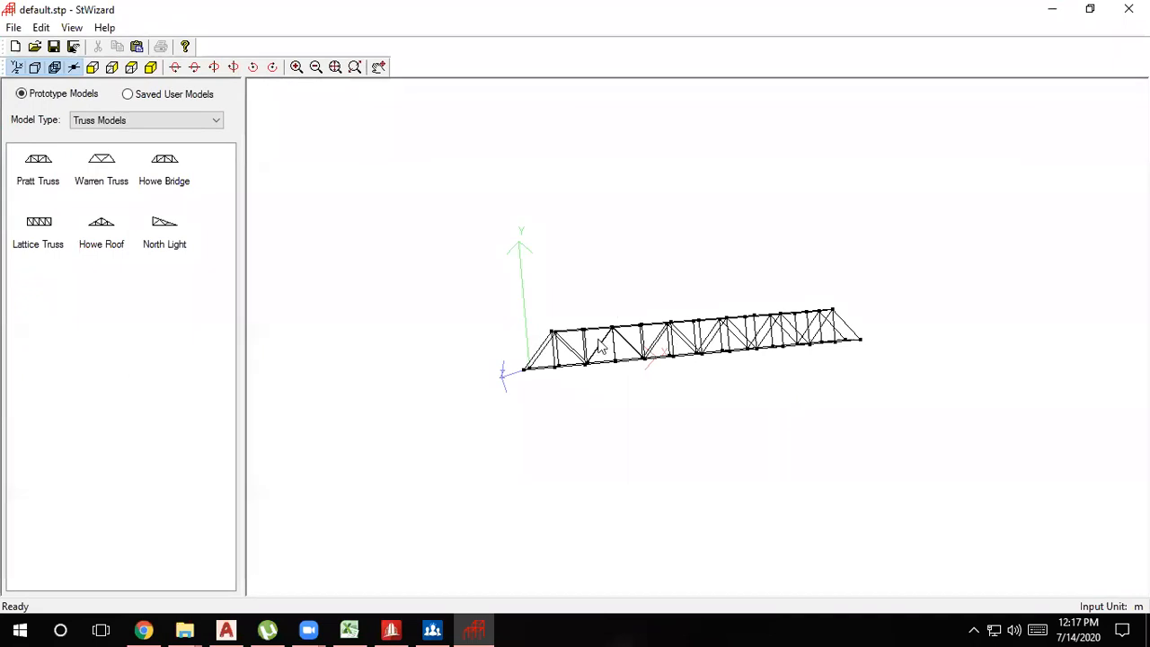
left_click_drag(871, 348, 925, 323)
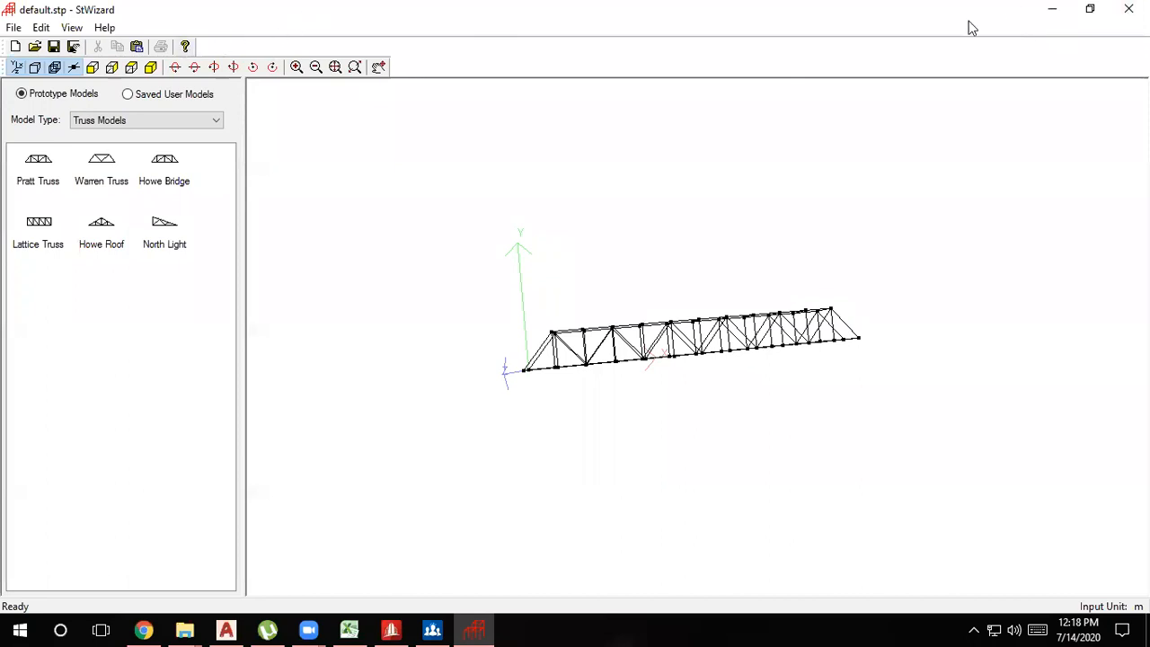
left_click(1088, 9)
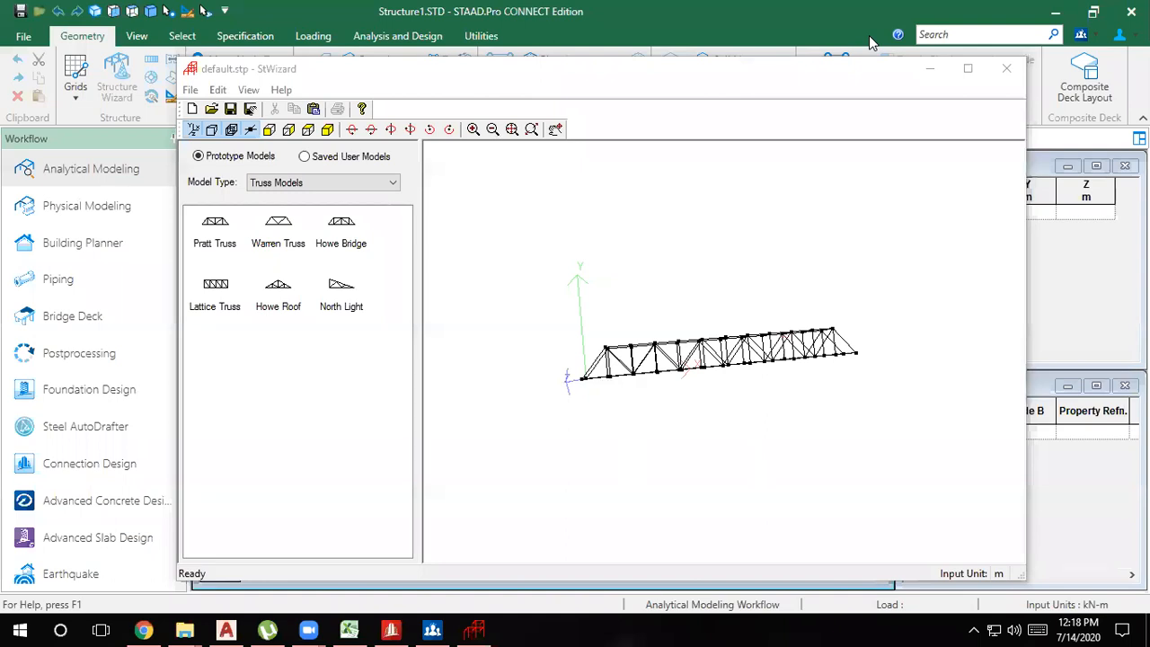
left_click(929, 68)
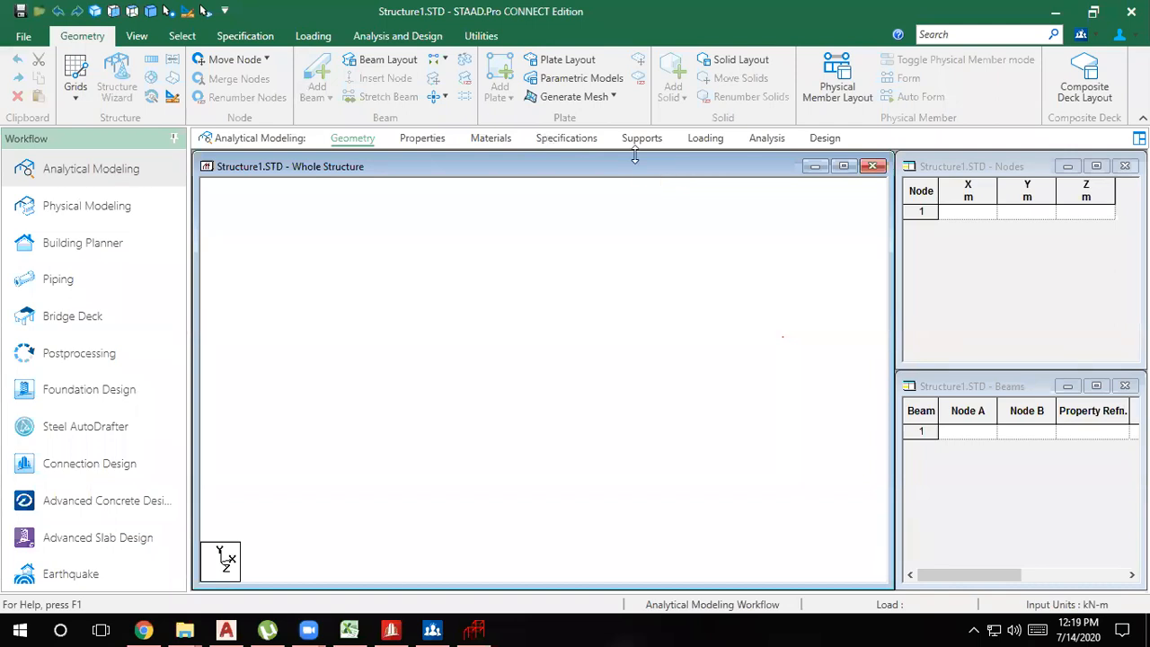
left_click_drag(627, 378, 516, 388)
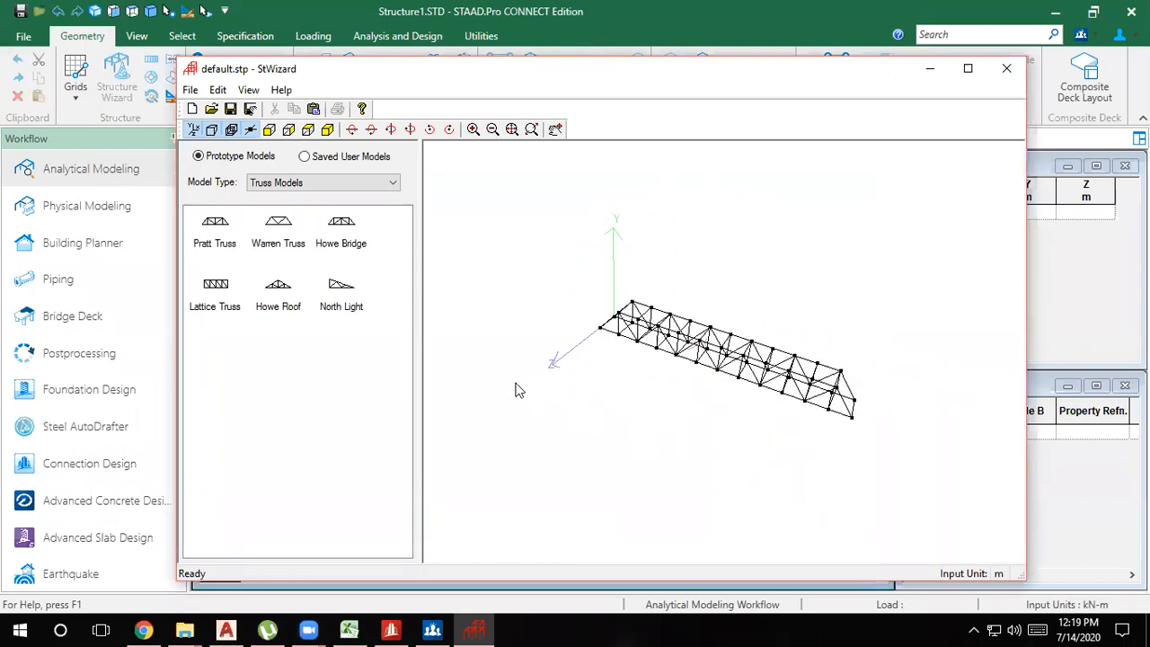
left_click_drag(832, 354, 915, 250)
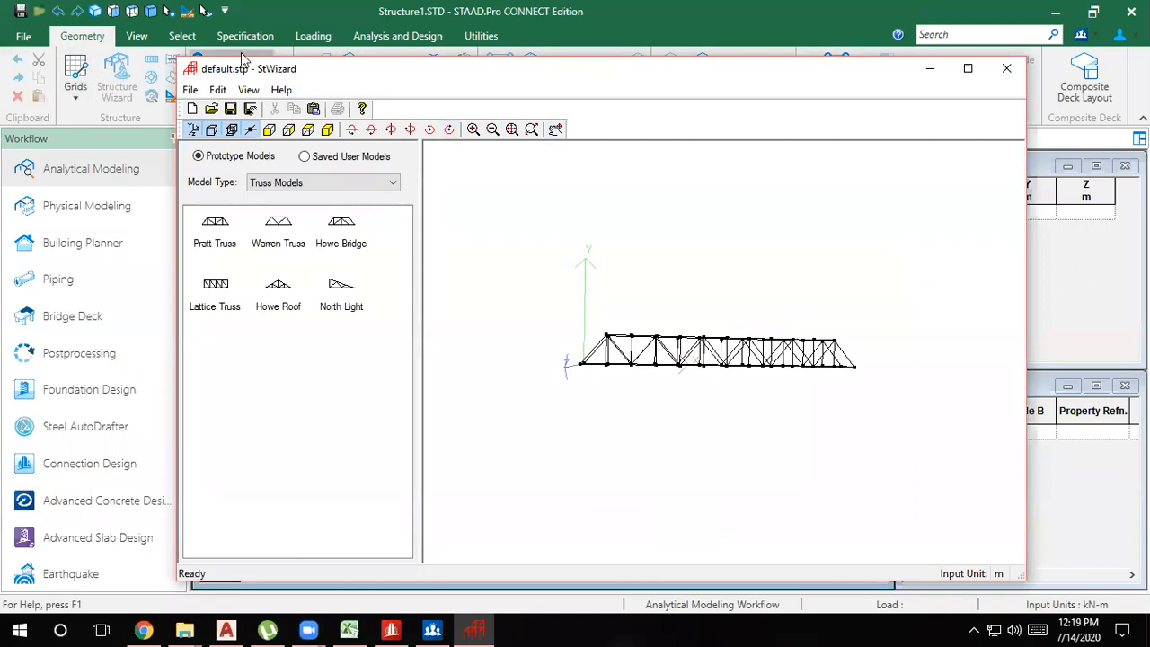
left_click_drag(306, 79, 321, 150)
left_click_drag(825, 427, 881, 410)
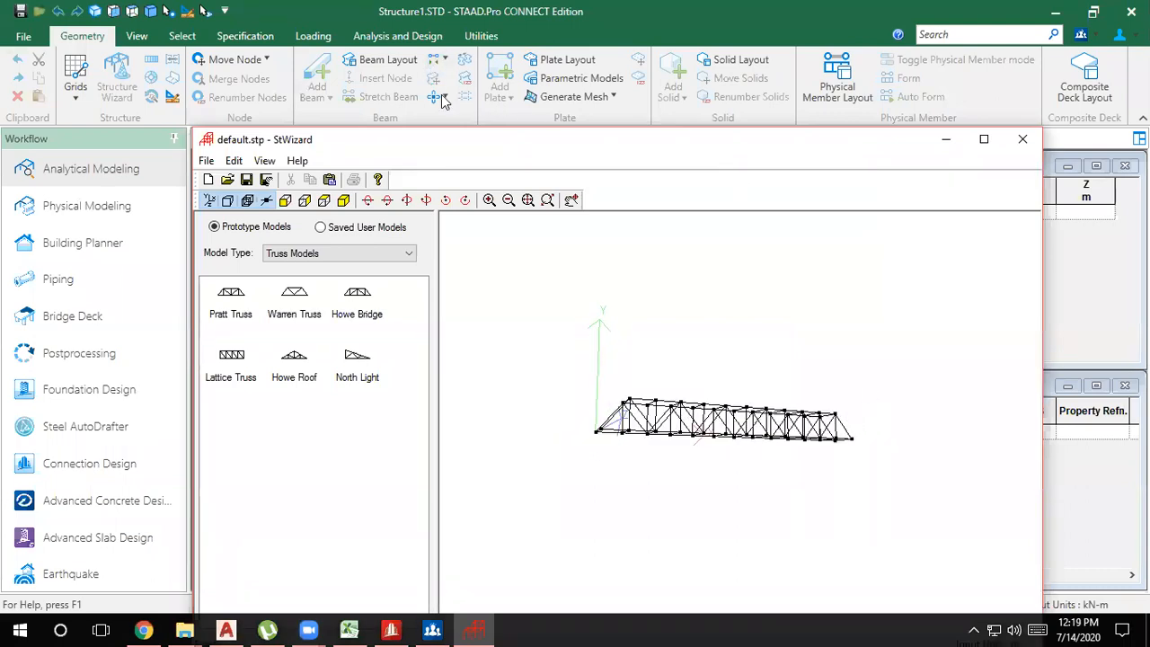
left_click_drag(446, 152, 371, 142)
left_click_drag(647, 413, 615, 412)
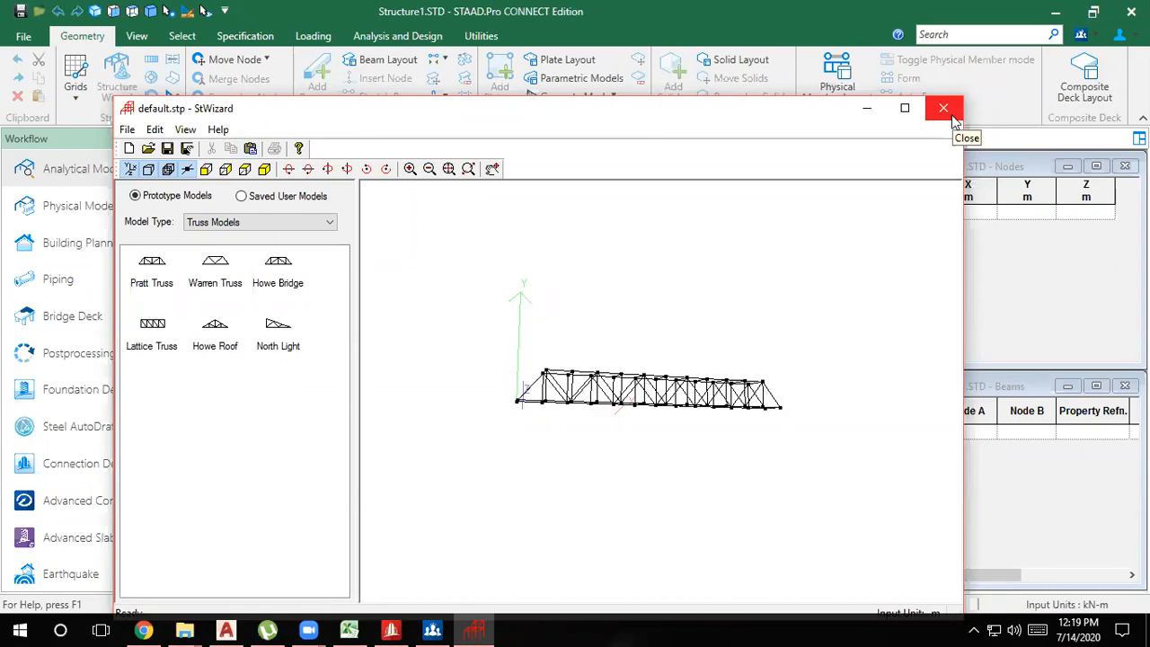
Transfer the truss prototype into the STAAD.Pro model at X, Y and Z 0 m, and hide the node and beam numbers
left_click(252, 150)
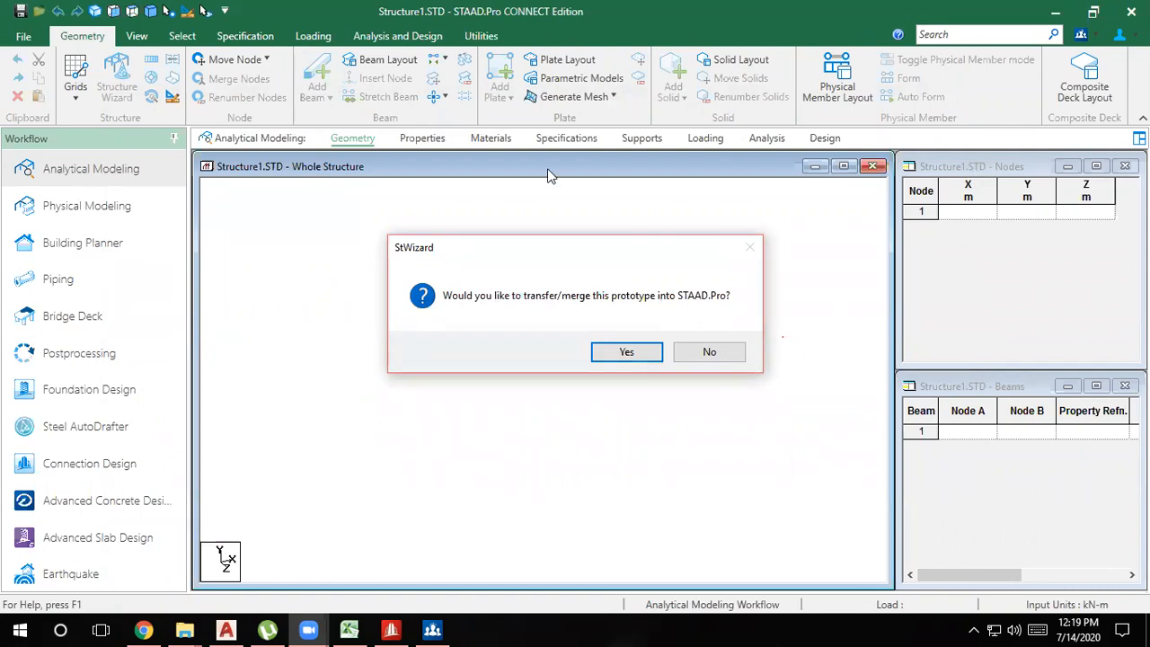
left_click(628, 352)
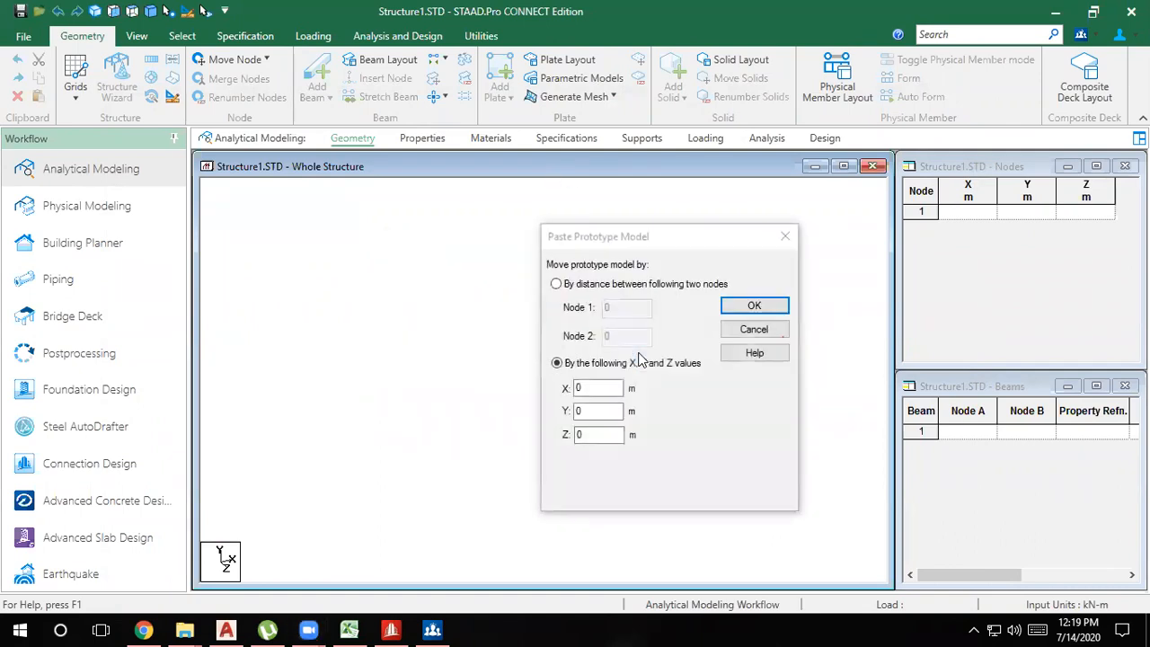
left_click(590, 387)
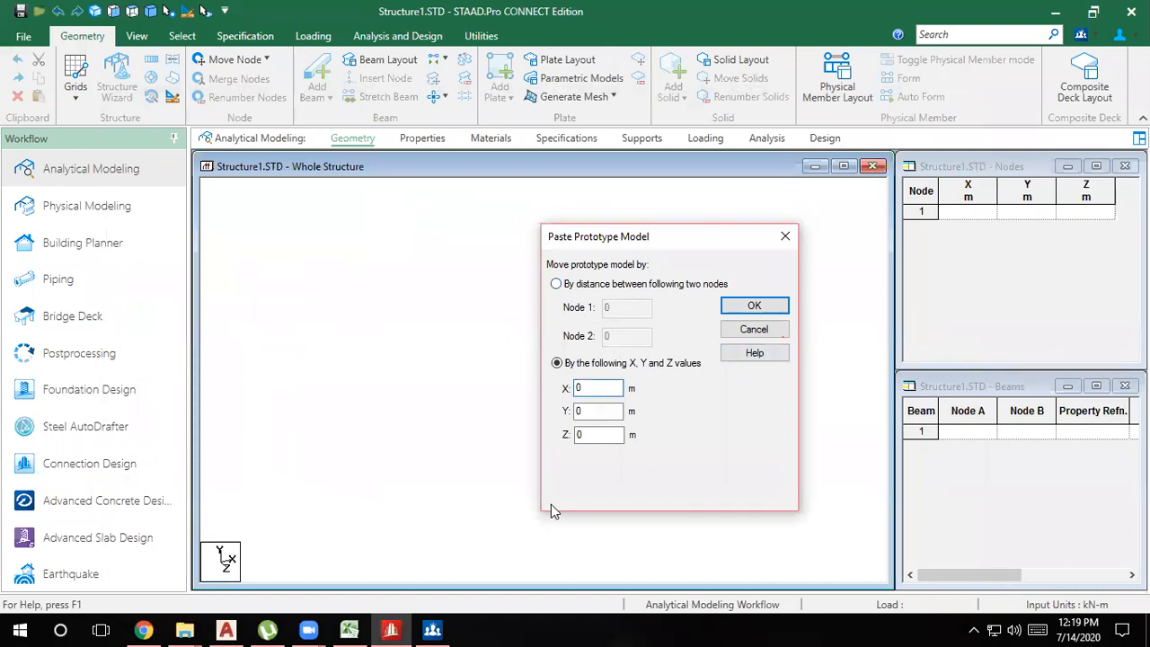
left_click(753, 307)
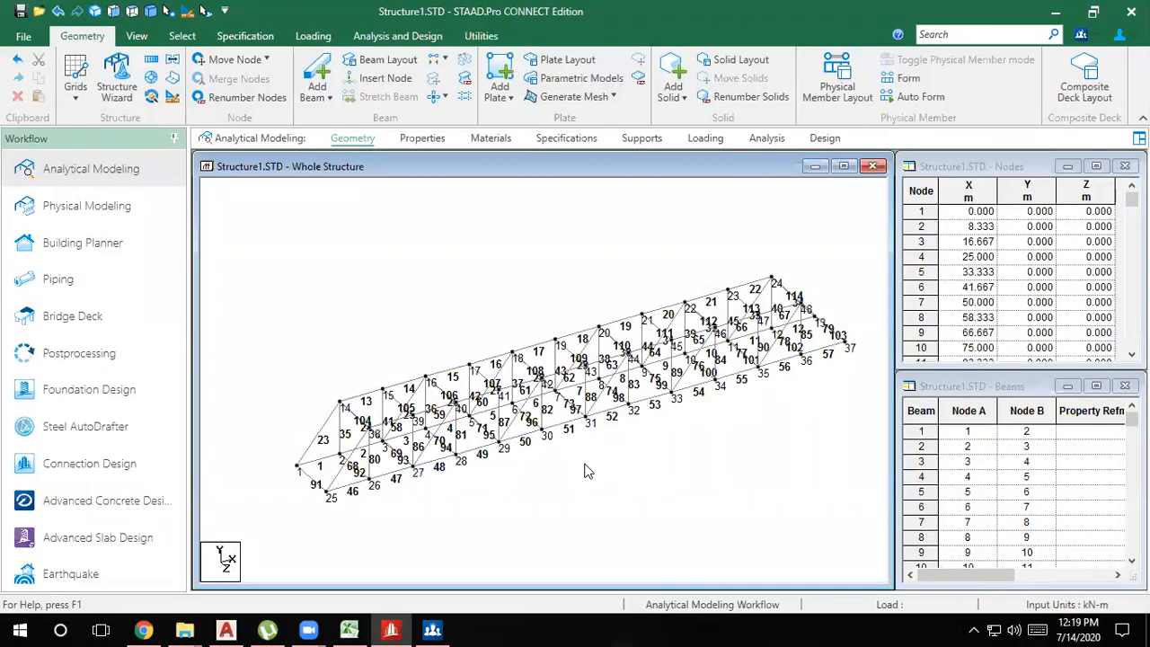
key("shift+m")
key("shift+b")
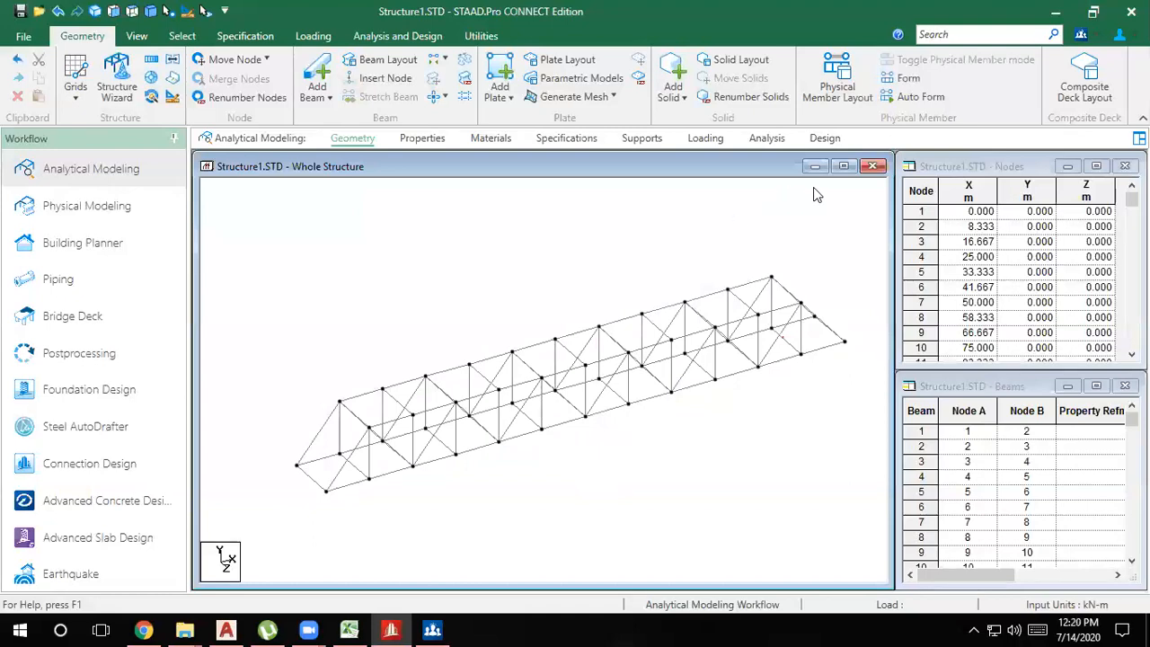
Select all members of the truss in the front view and delete the whole truss from the model
left_click_drag(626, 411, 541, 372)
left_click(461, 290)
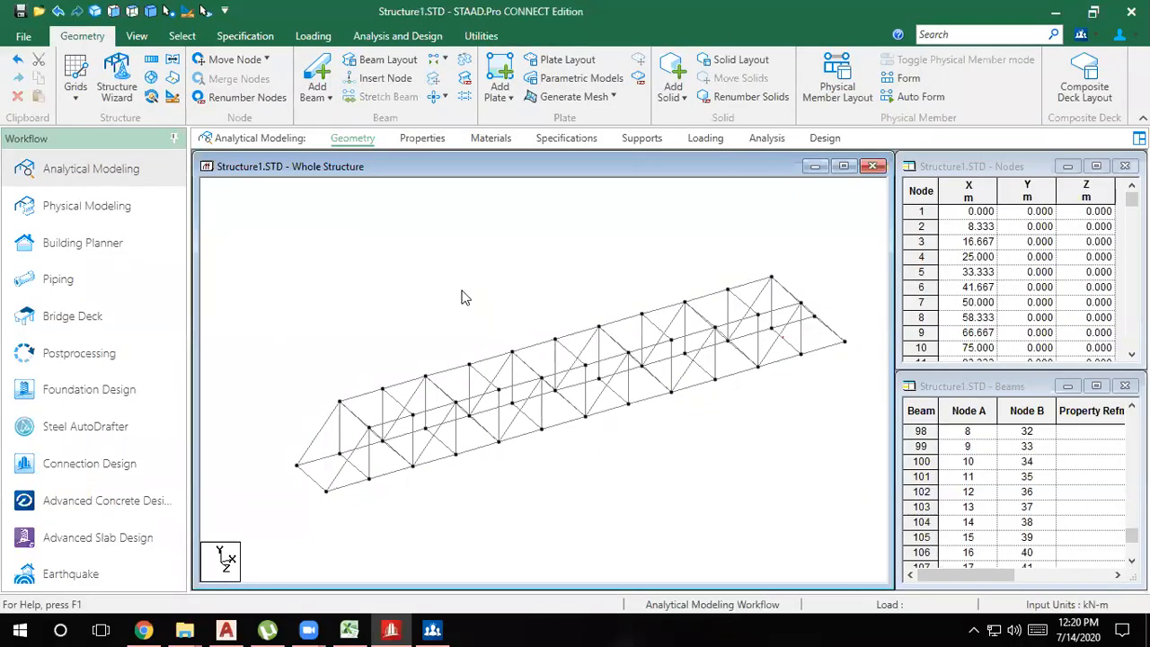
left_click(115, 11)
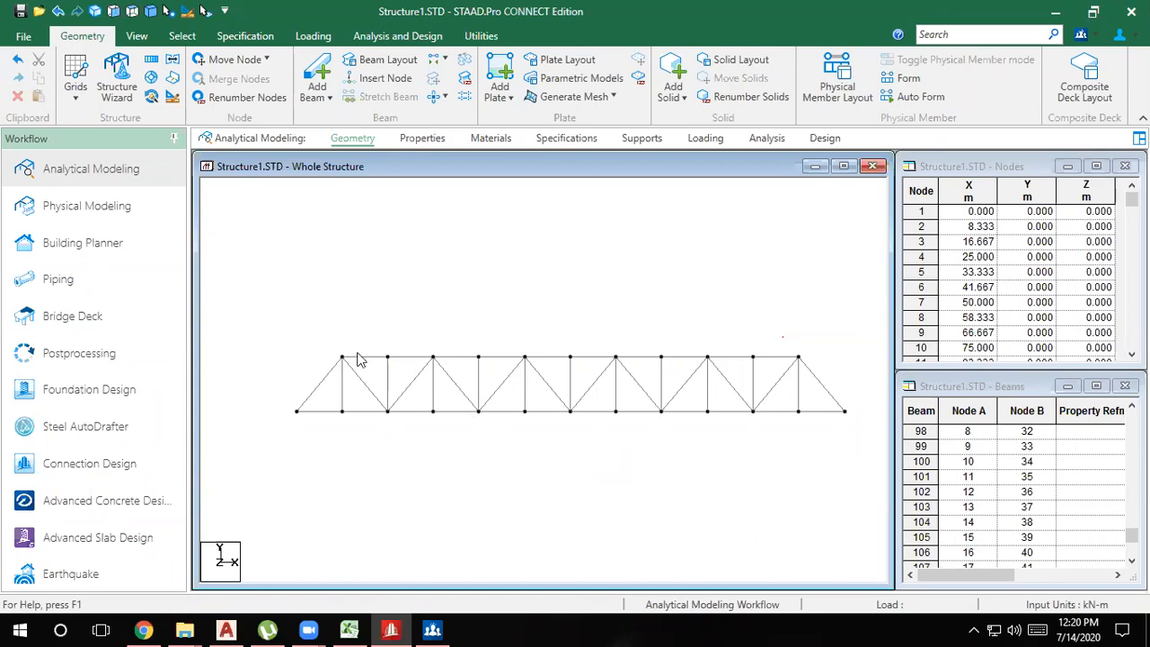
left_click_drag(403, 326, 622, 347)
scroll(707, 452, "down", 1)
left_click_drag(845, 460, 290, 324)
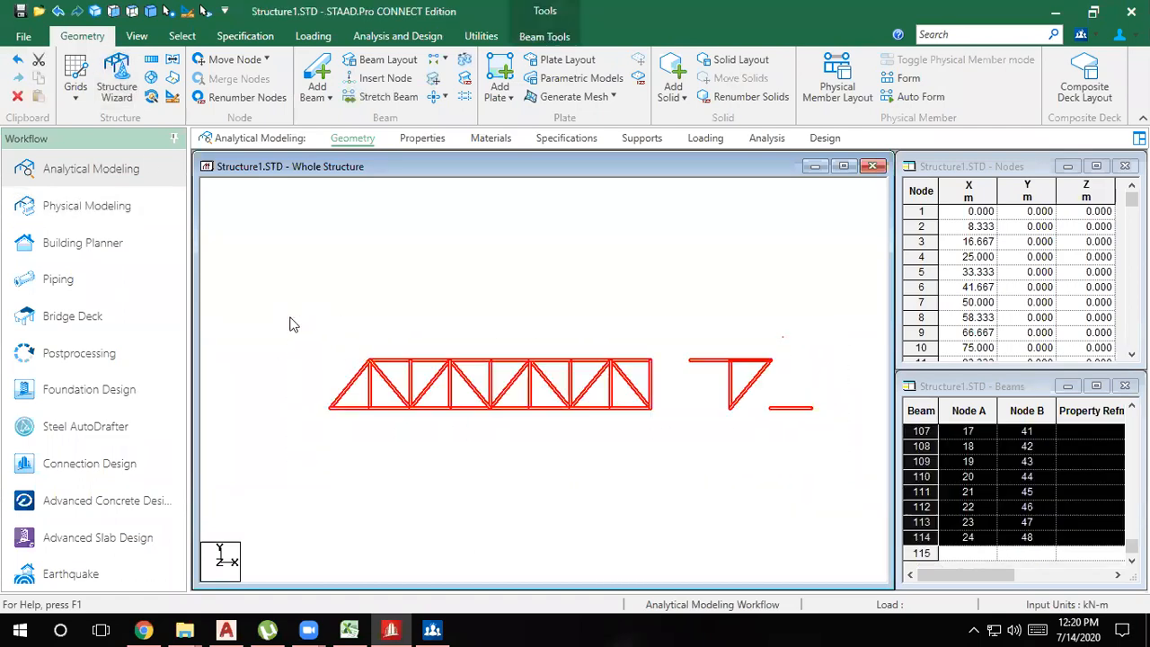
key("Delete")
key("Return")
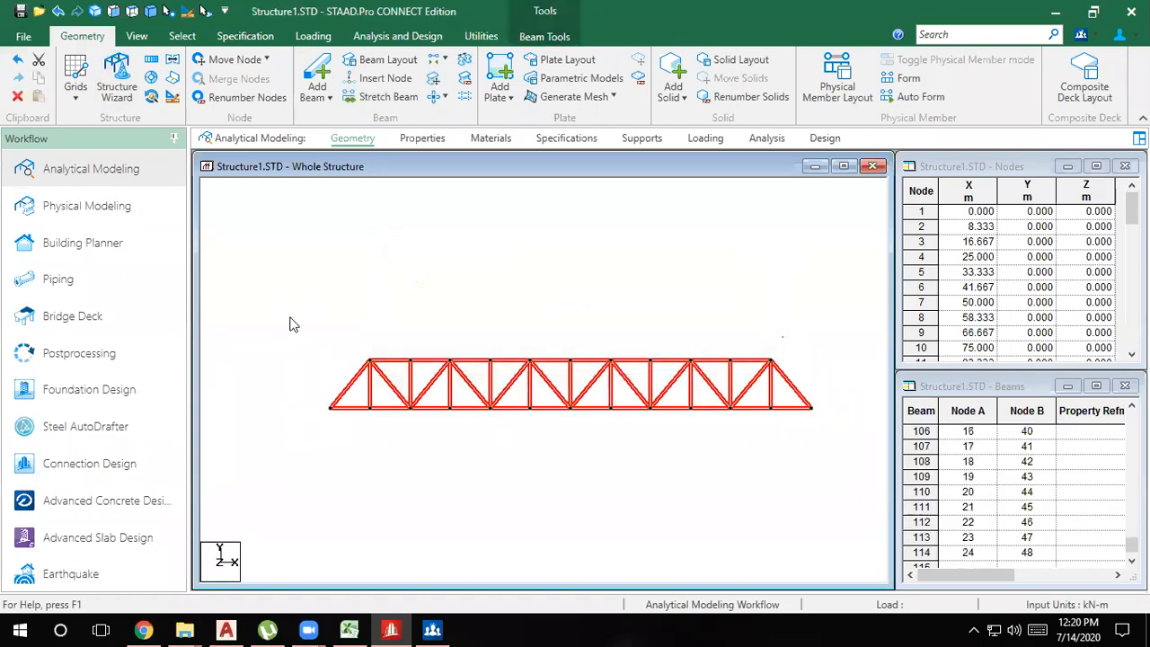
key("Return")
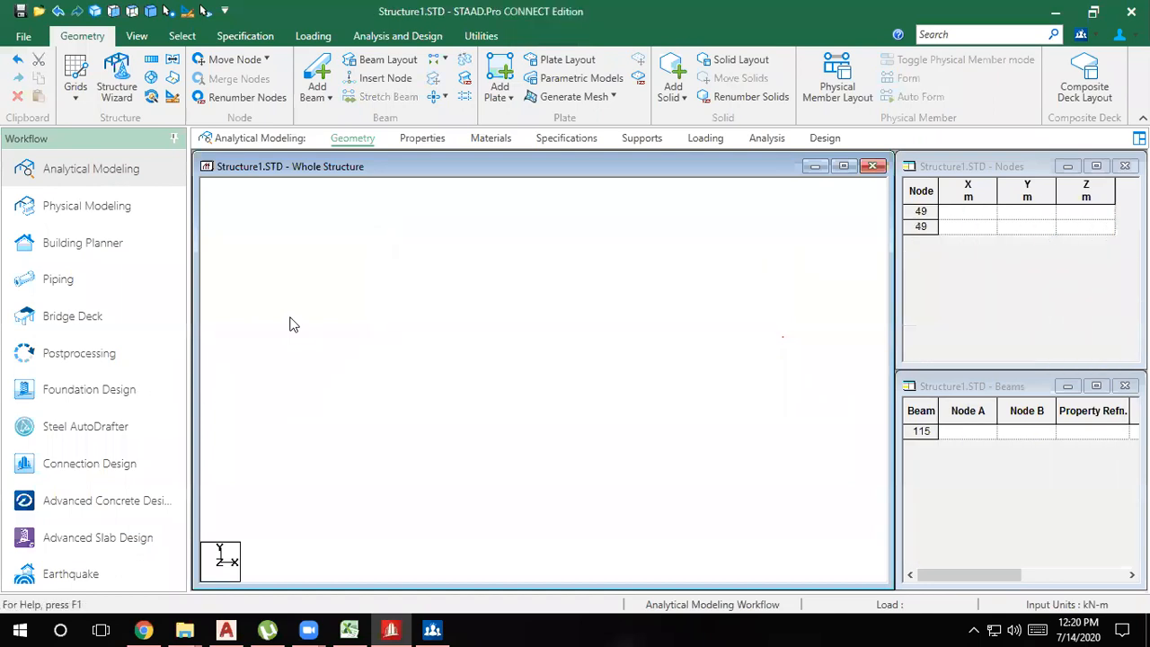
Generate a Bay Frame prototype 12 m long, 15 m high and 12 m wide, with 4 bays along length, 5 along height and 4 along width
left_click(115, 75)
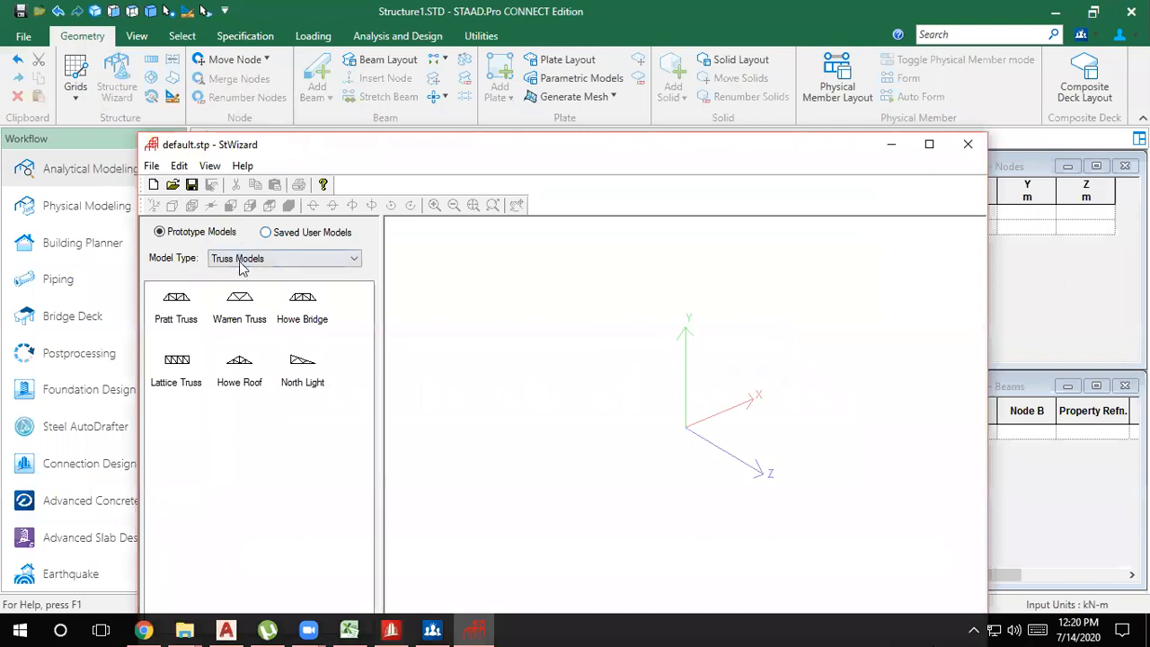
left_click(241, 258)
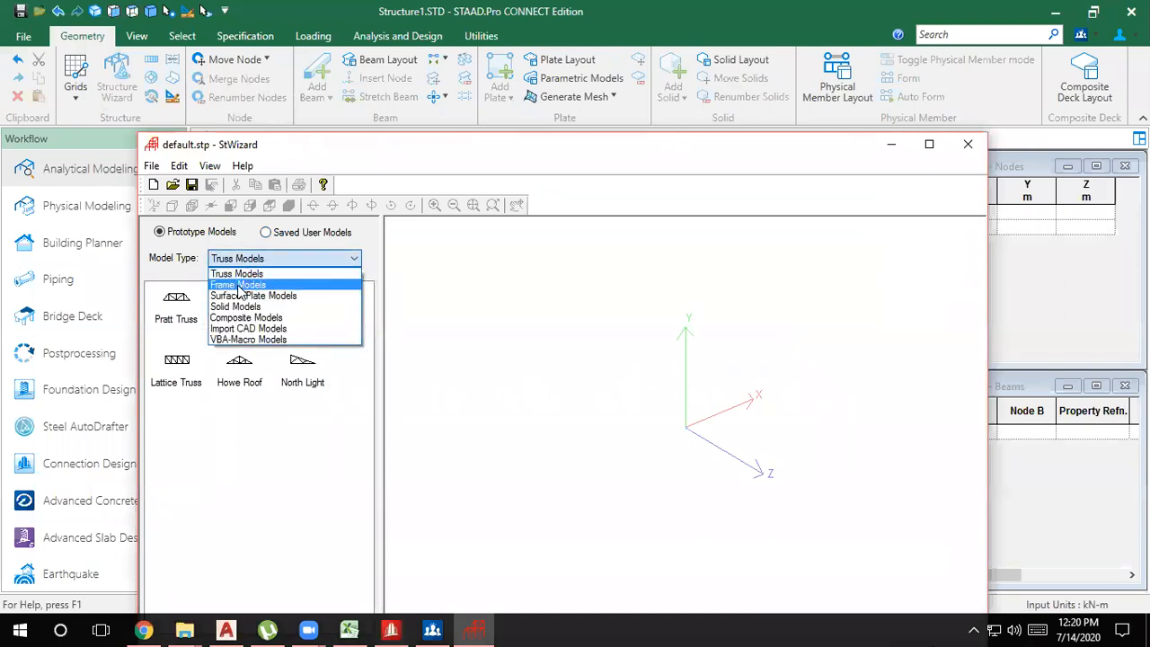
left_click(240, 286)
left_click(240, 296)
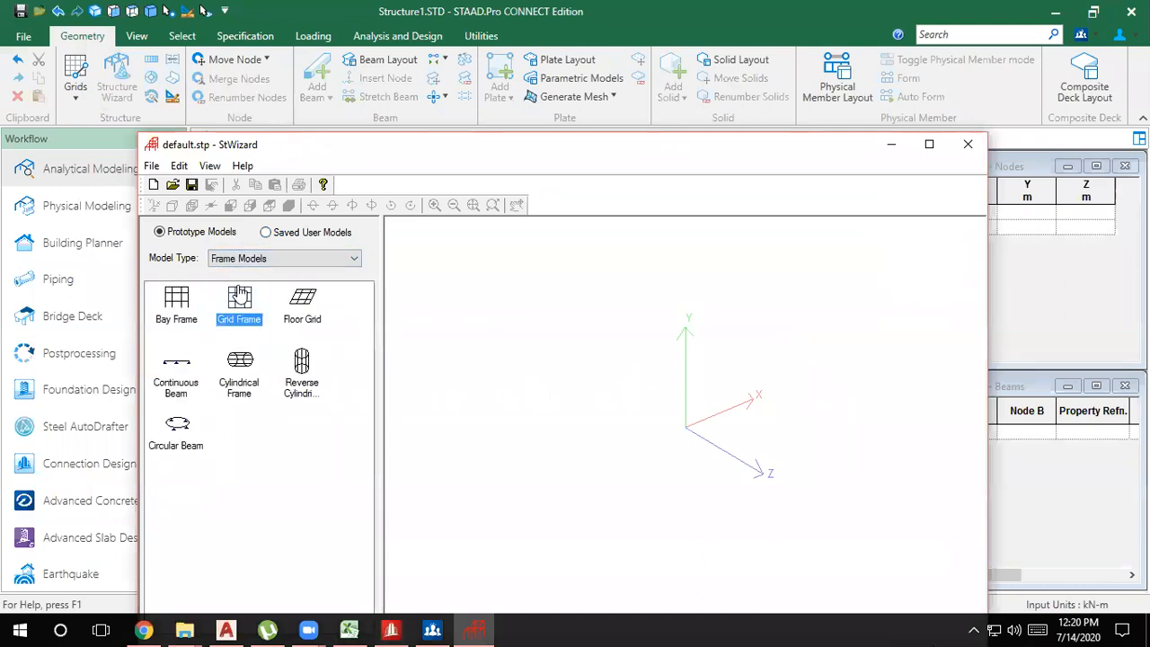
left_click(171, 307)
left_click_drag(173, 307, 678, 390)
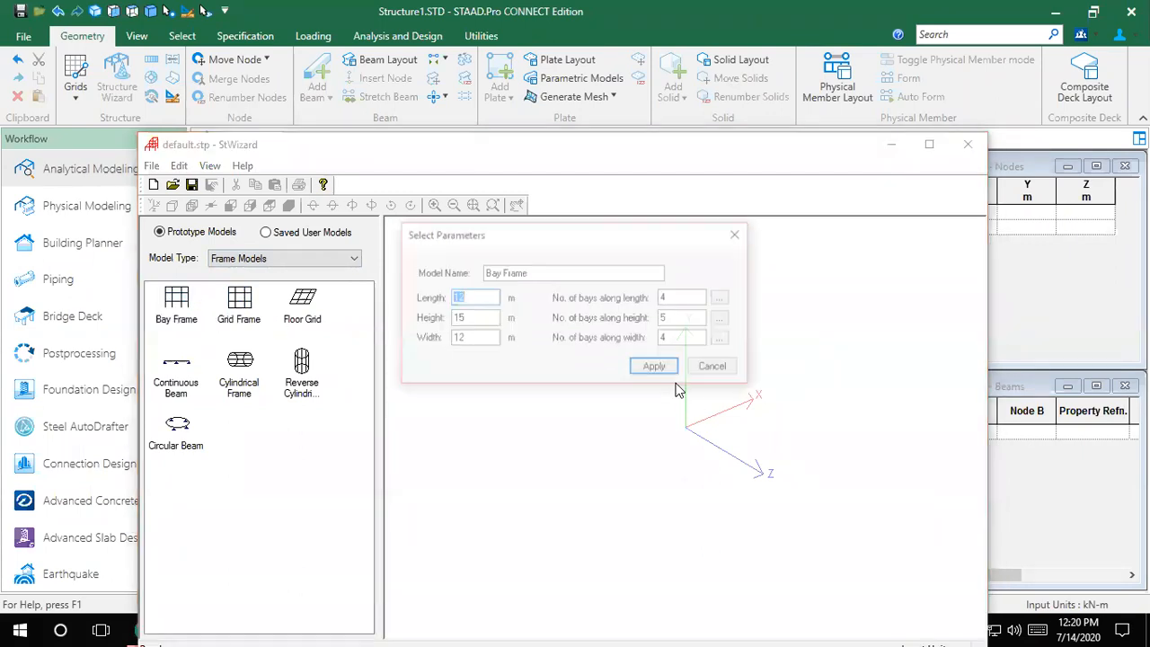
left_click(485, 296)
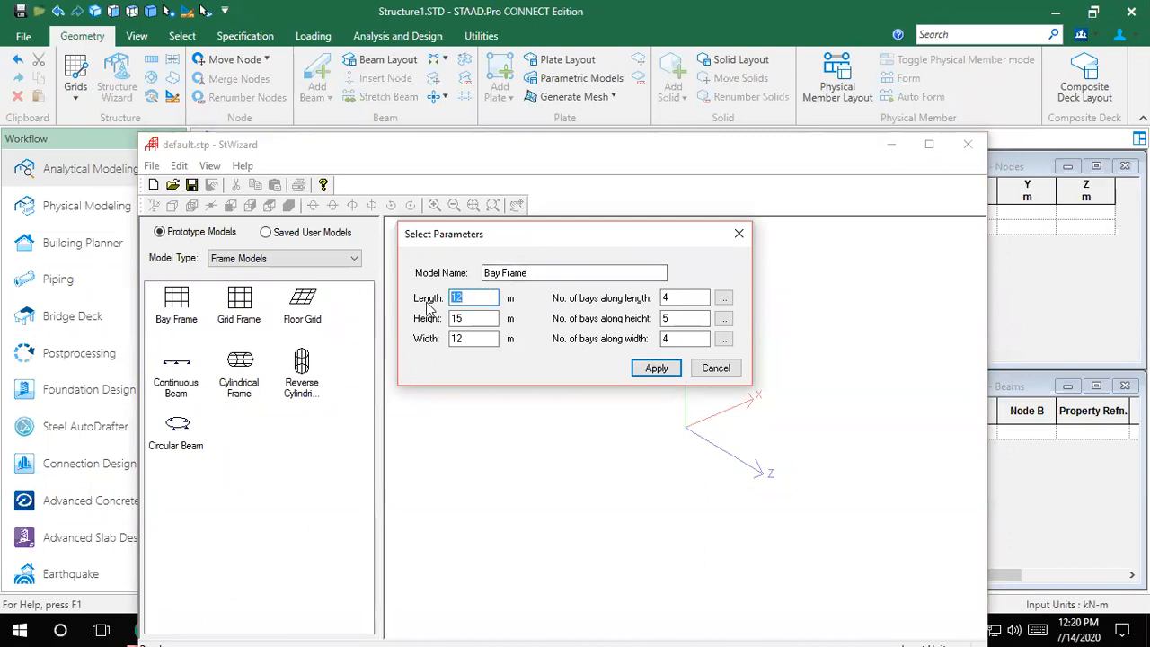
key("Tab")
key("Tab")
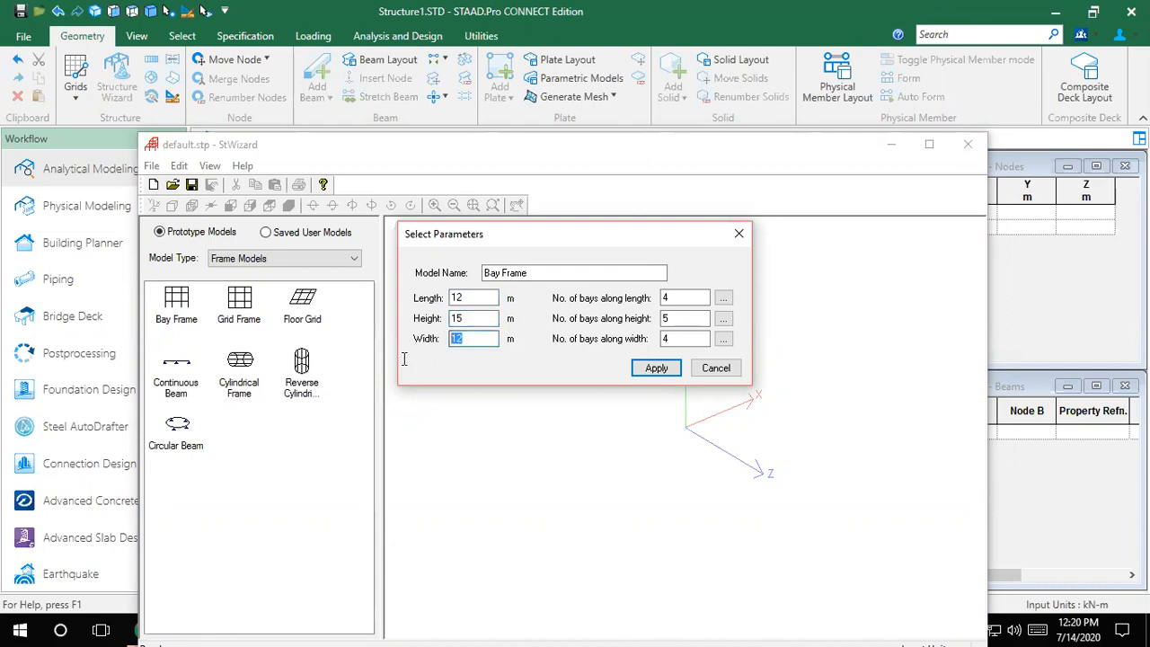
key("Tab")
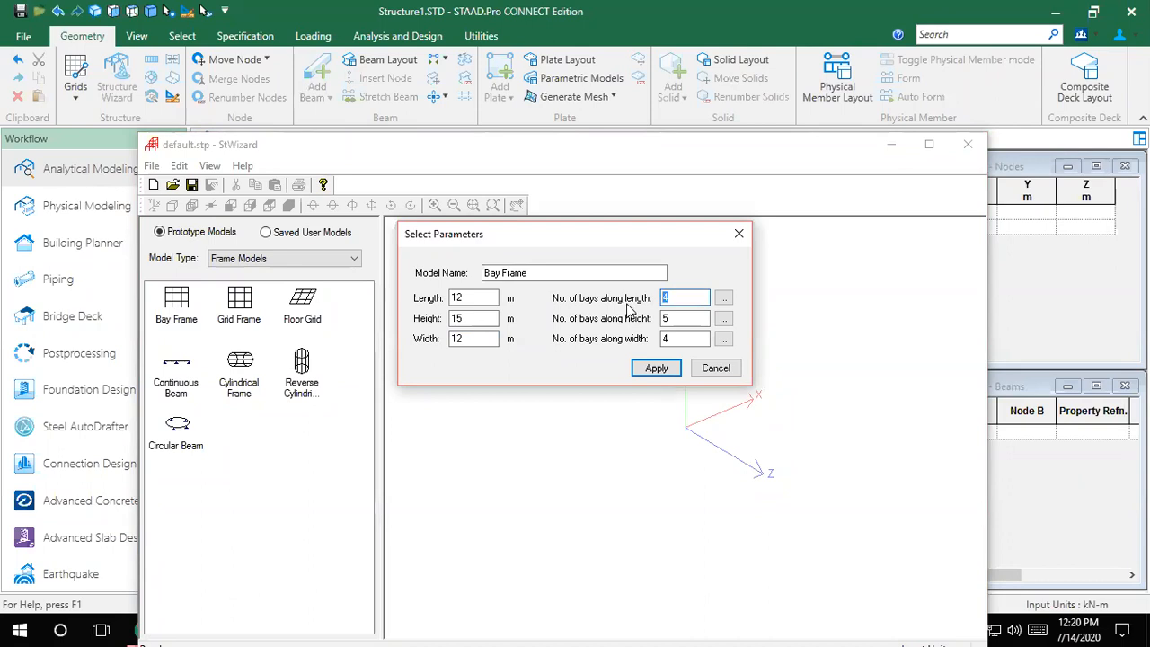
left_click_drag(481, 320, 357, 339)
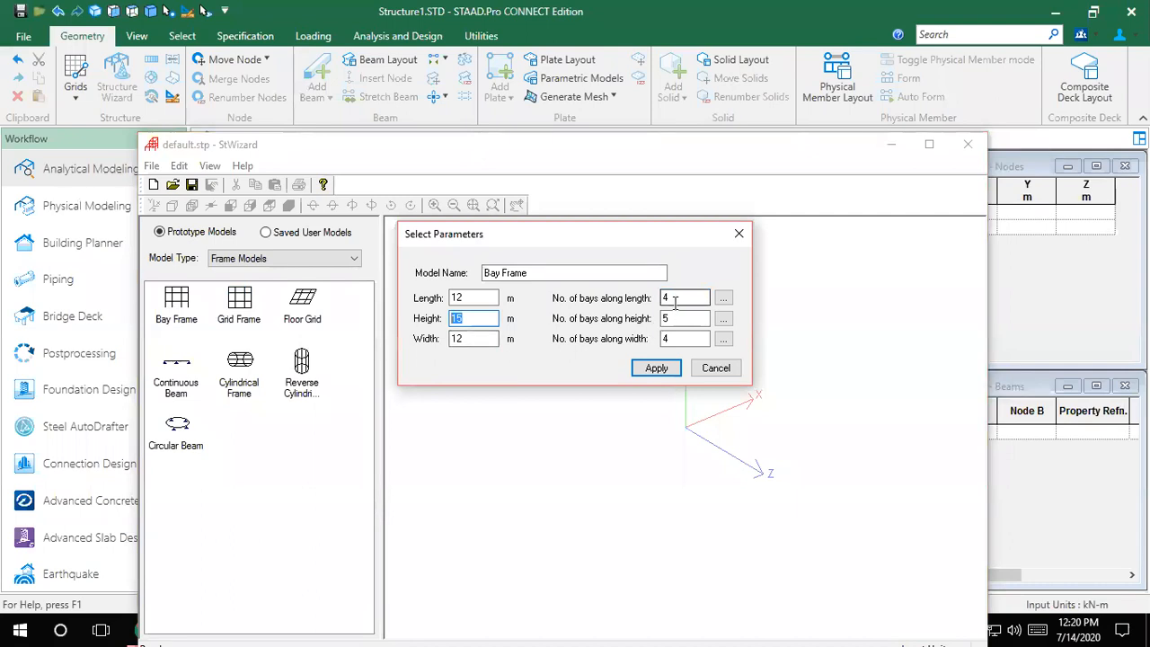
left_click(656, 368)
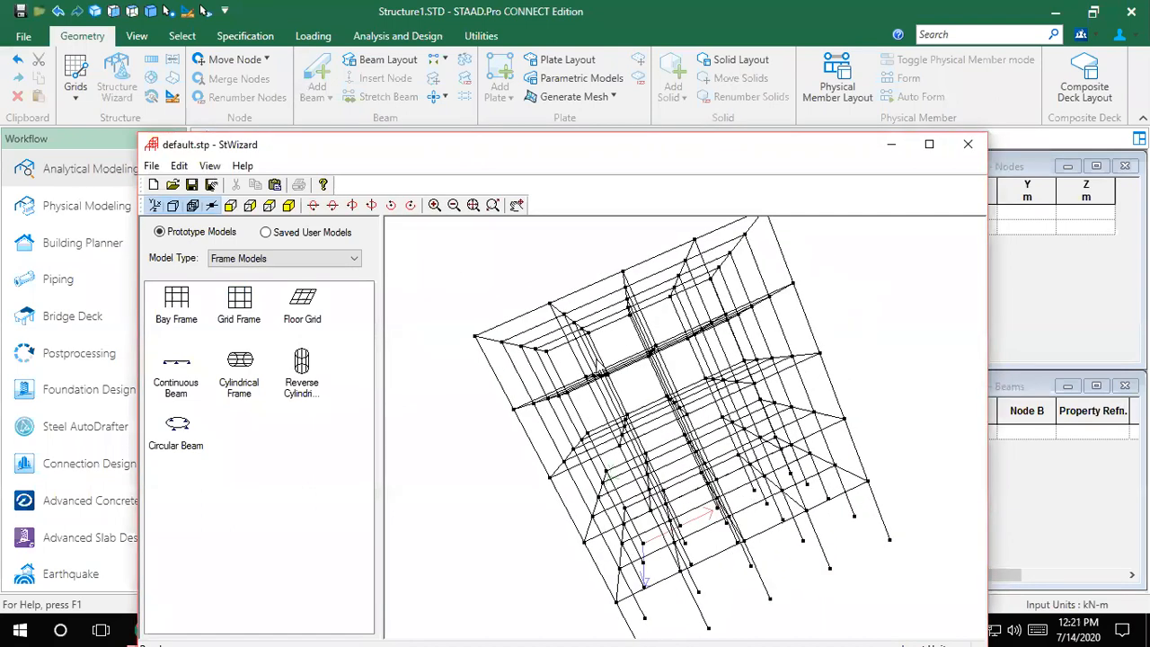
Transfer the bay frame prototype into the STAAD.Pro model at X, Y and Z 0 m, and show it in isometric view
left_click(967, 143)
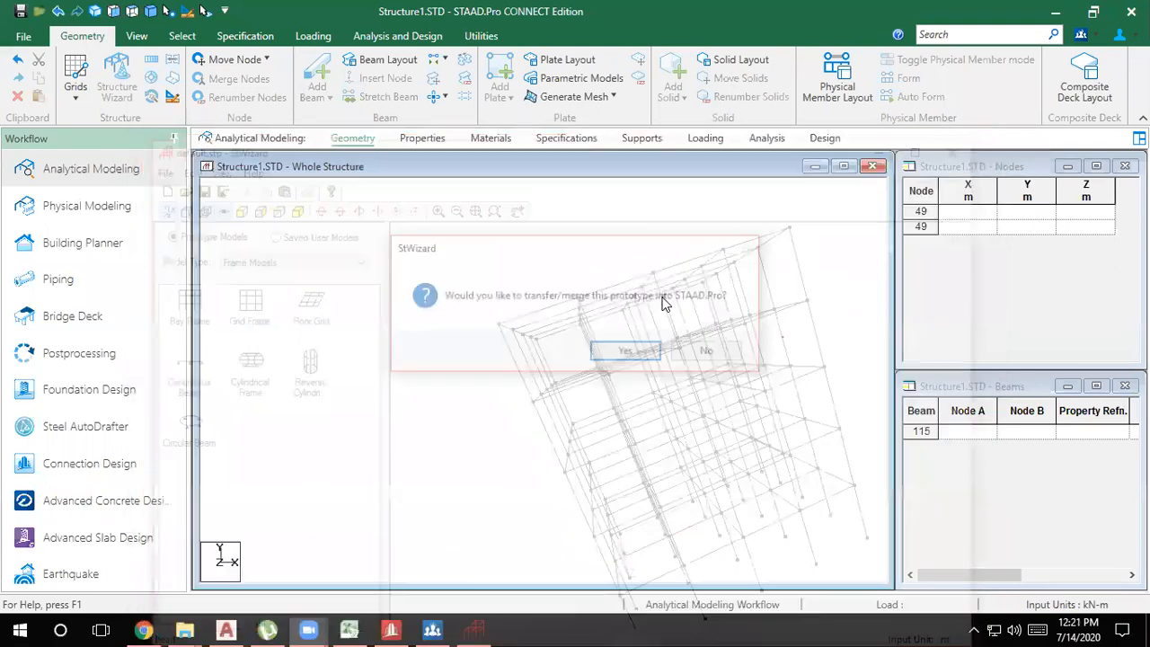
left_click(618, 355)
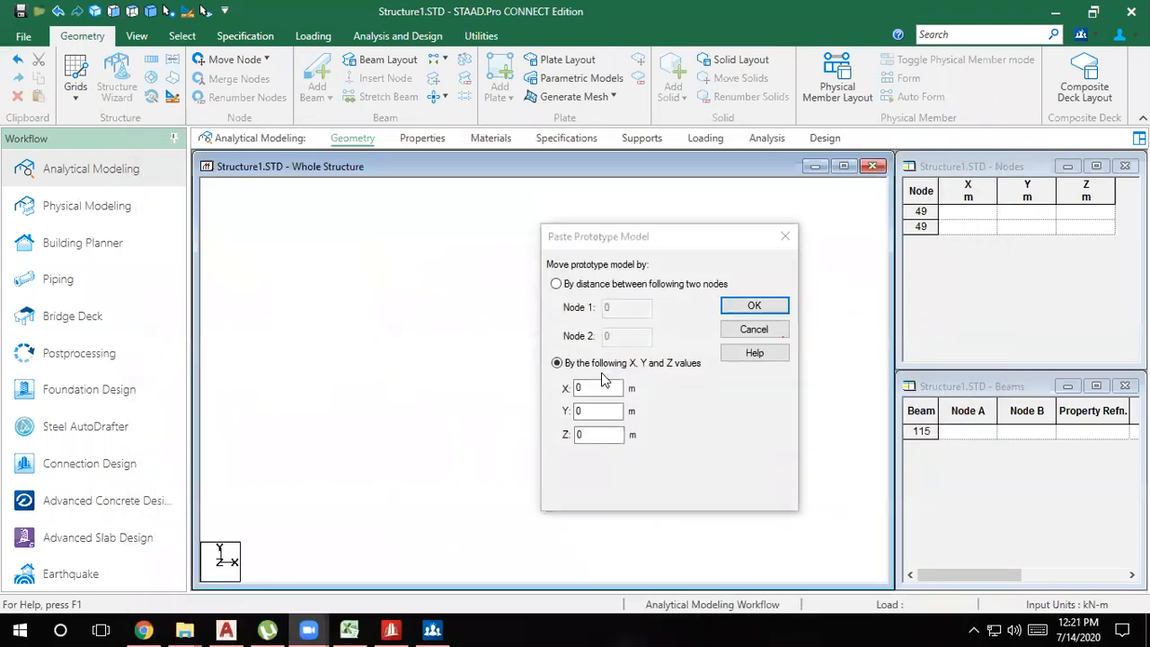
left_click(753, 305)
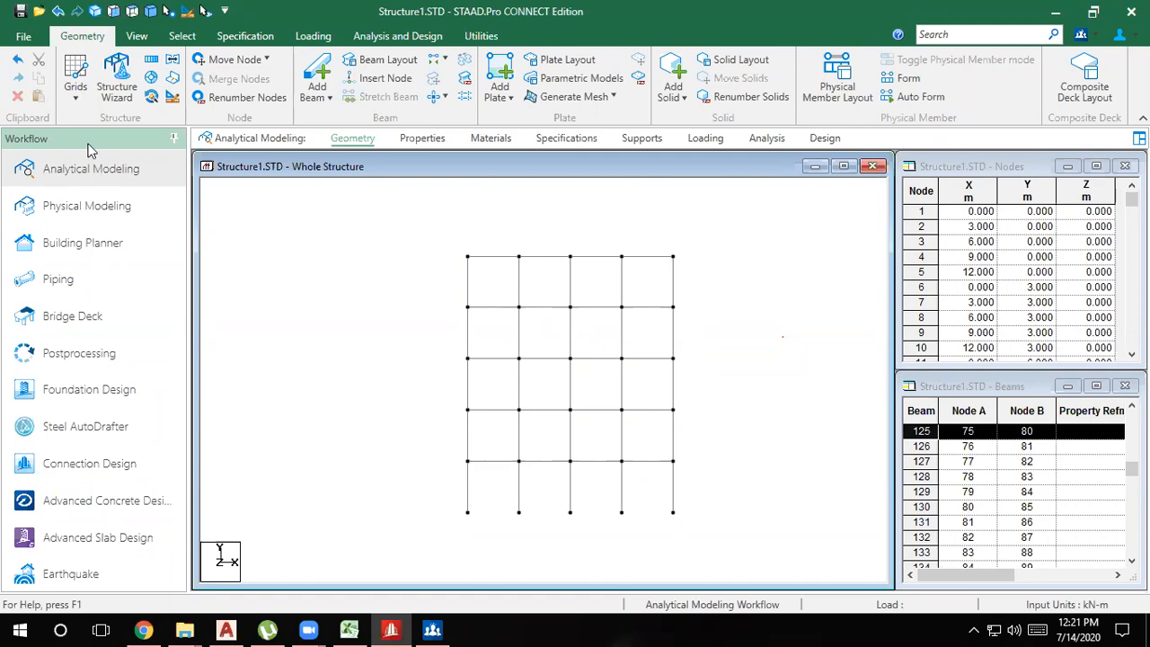
left_click(130, 11)
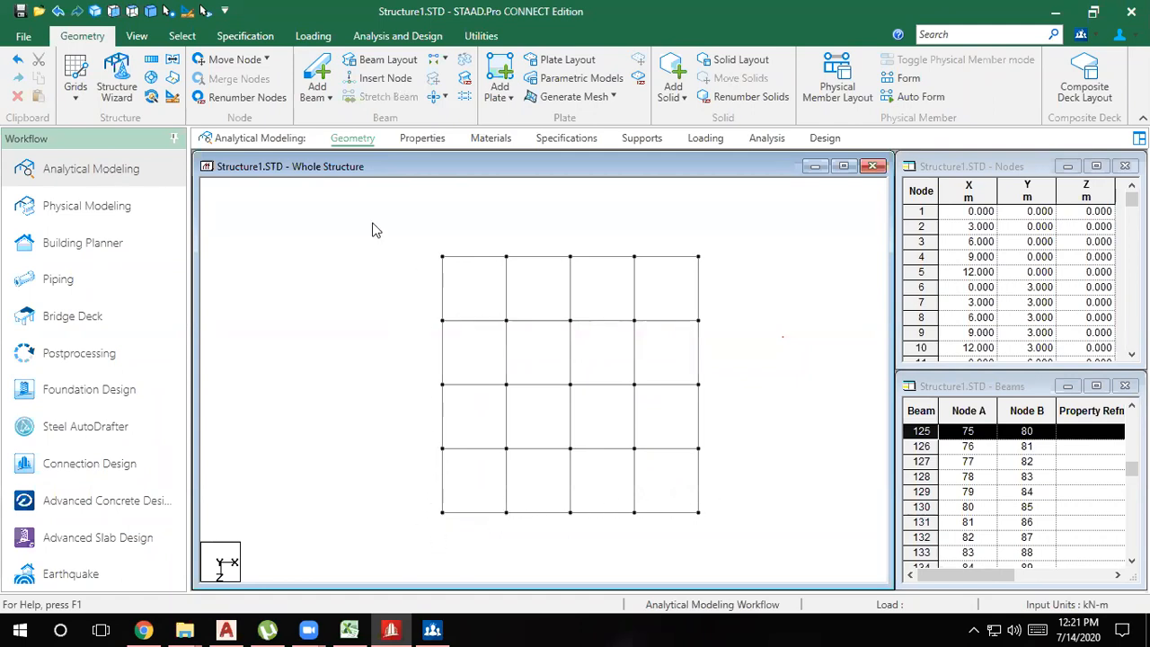
left_click(113, 10)
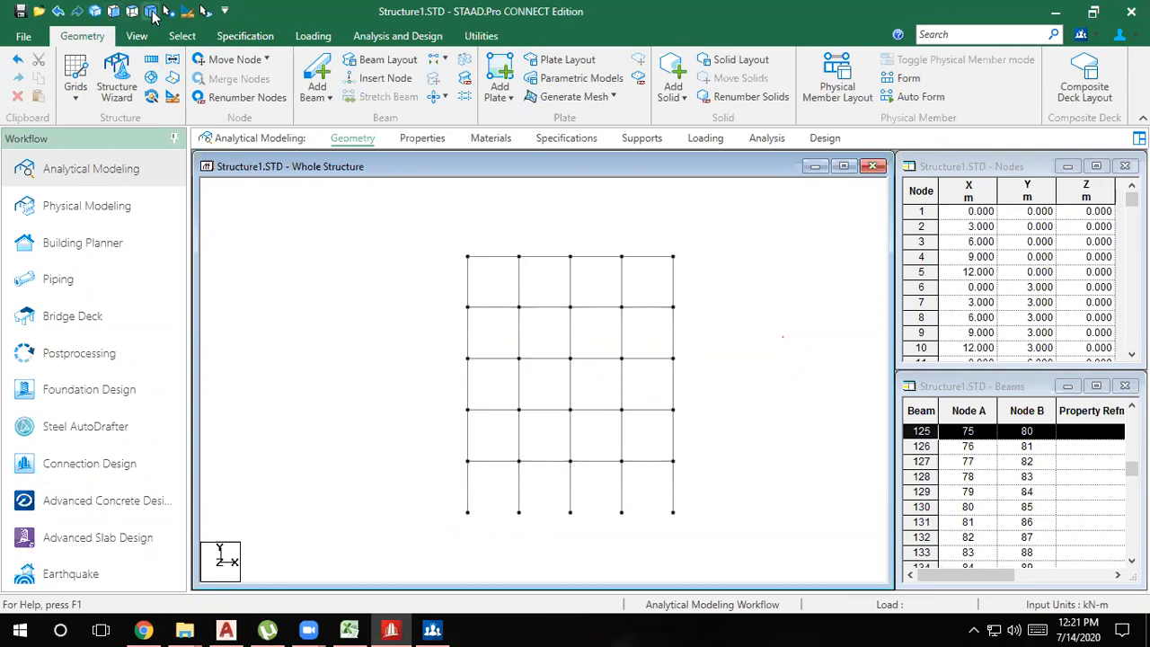
left_click(151, 11)
scroll(506, 265, "up", 2)
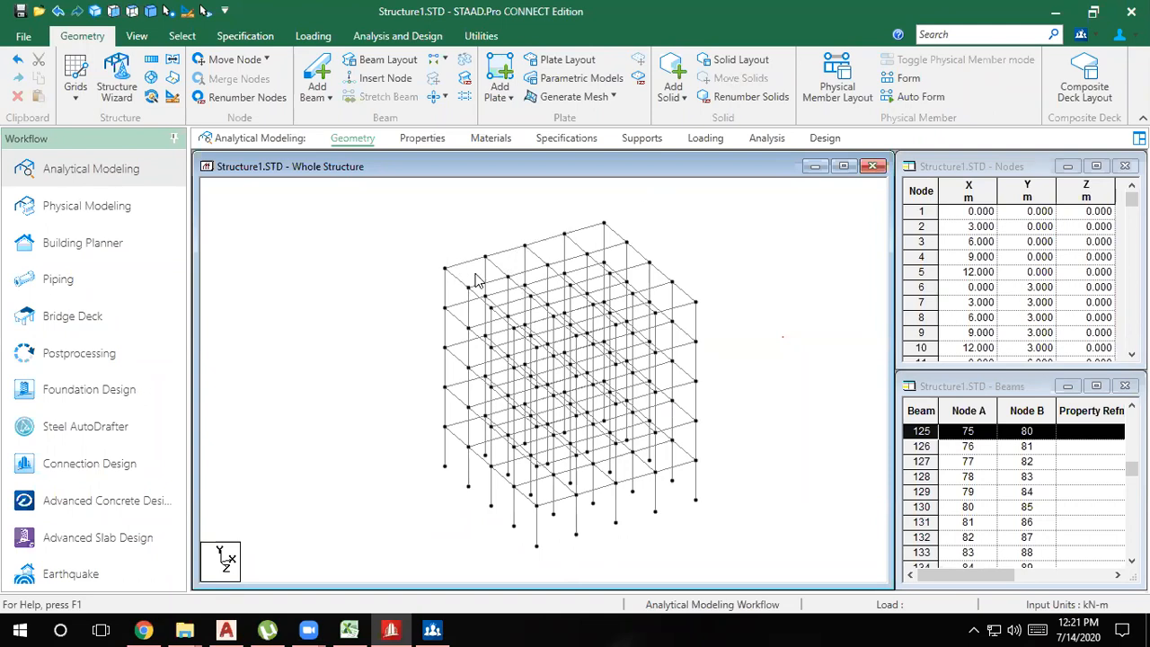
Select the consecutive roof beams along the frame's front edge in the isometric view
left_click(683, 309)
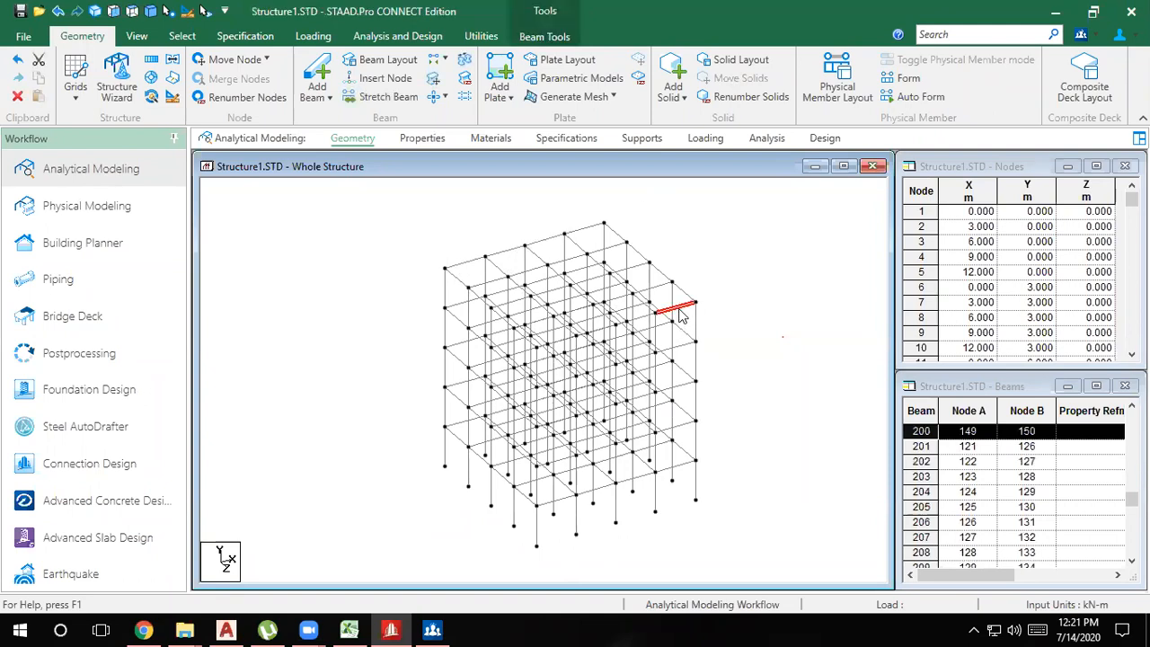
scroll(656, 321, "up", 1)
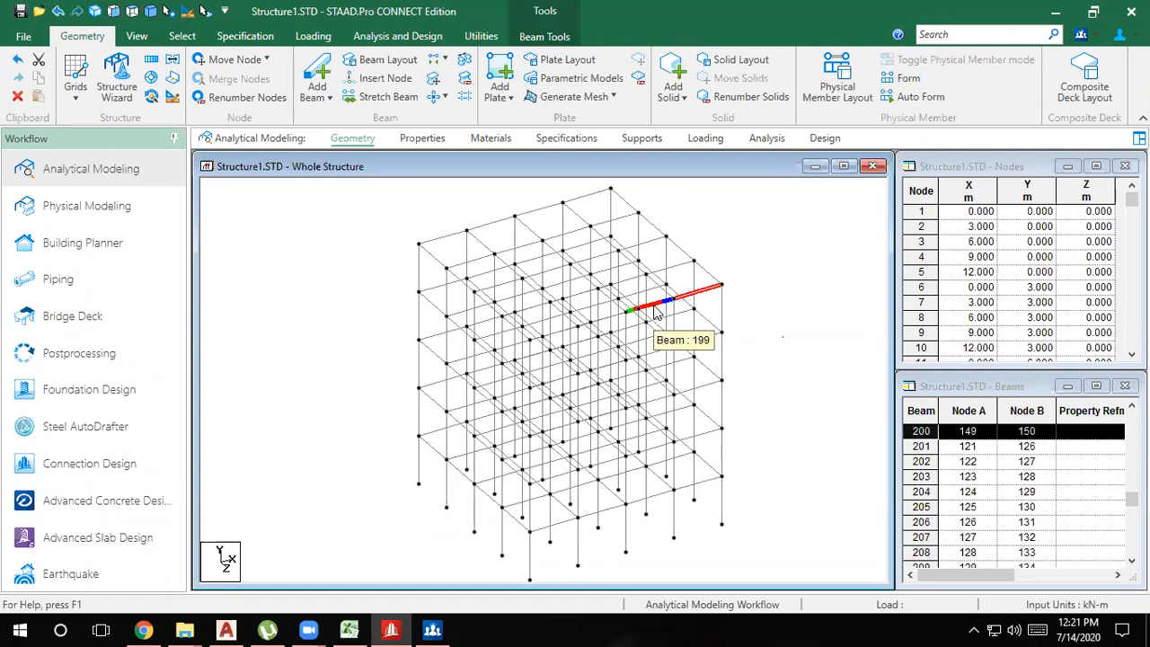
scroll(613, 318, "up", 2)
left_click(611, 305, "ctrl")
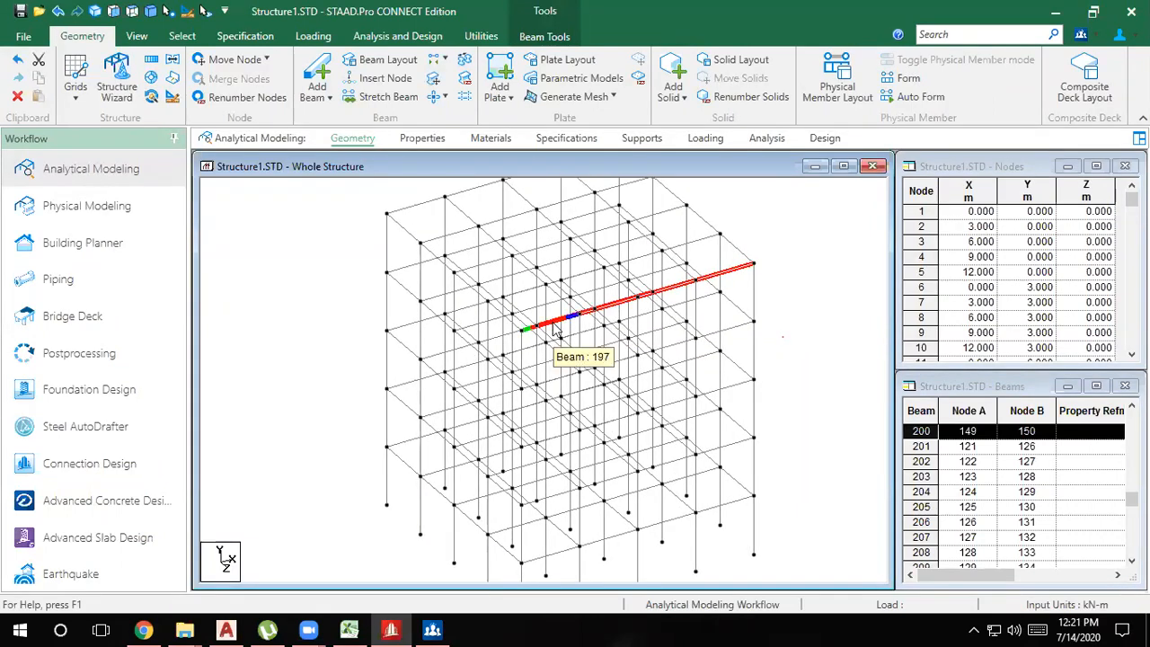
left_click(98, 353)
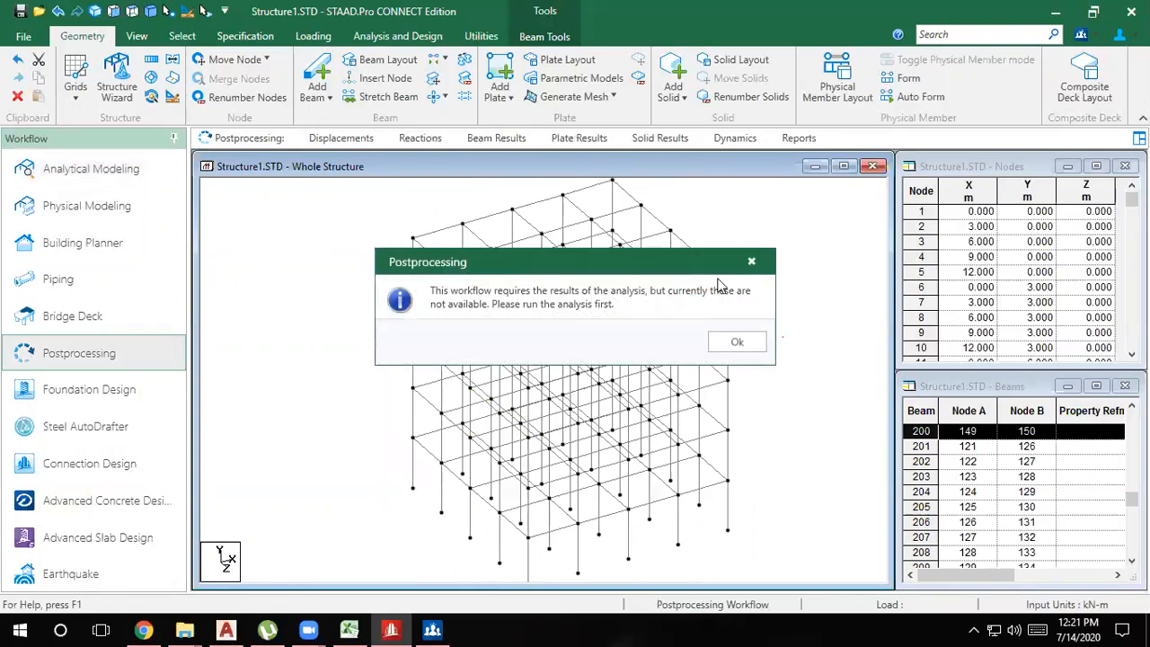
left_click(731, 342)
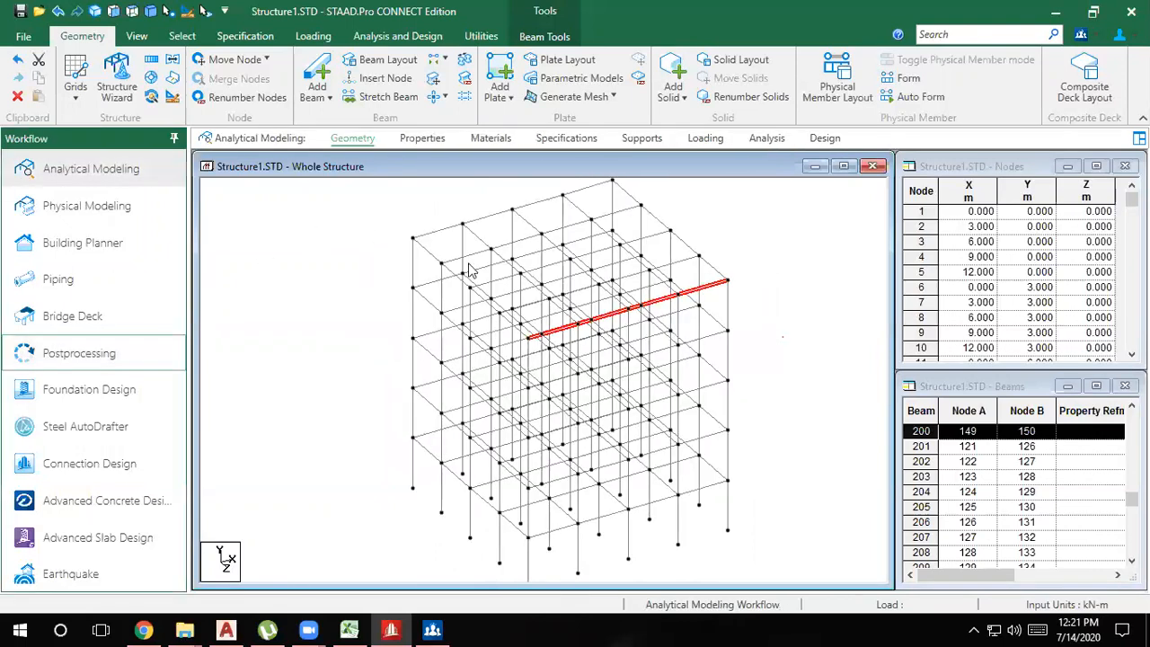
Select two adjoining roof-edge beams and the column below them, select the lowest corner column instead, and clear the selection
left_click(435, 245)
left_click(427, 250)
left_click(442, 267, "ctrl")
left_click(450, 272, "ctrl")
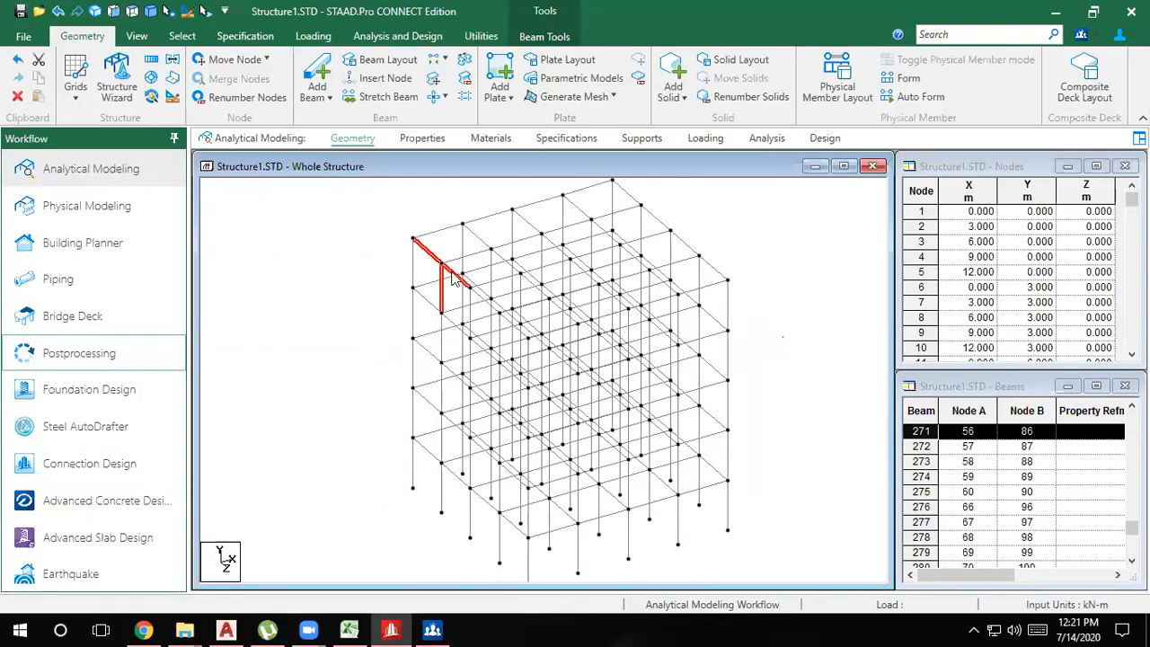
left_click(413, 461)
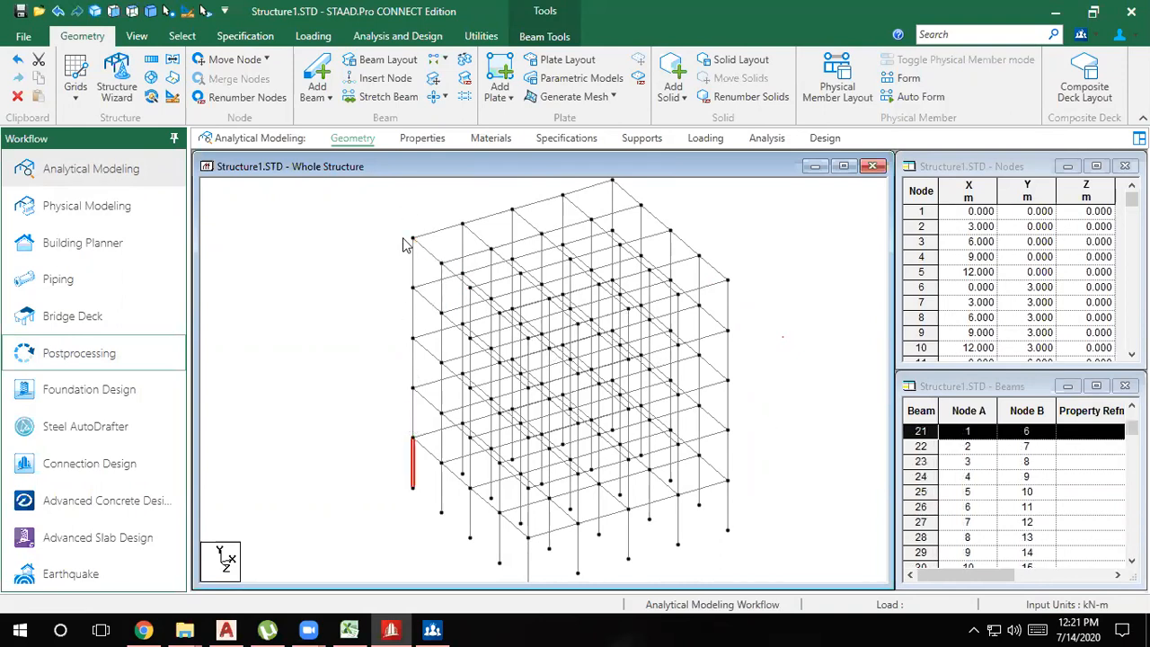
left_click(336, 237)
Select every member of the bay frame and delete the whole frame from the model
scroll(536, 336, "down", 4)
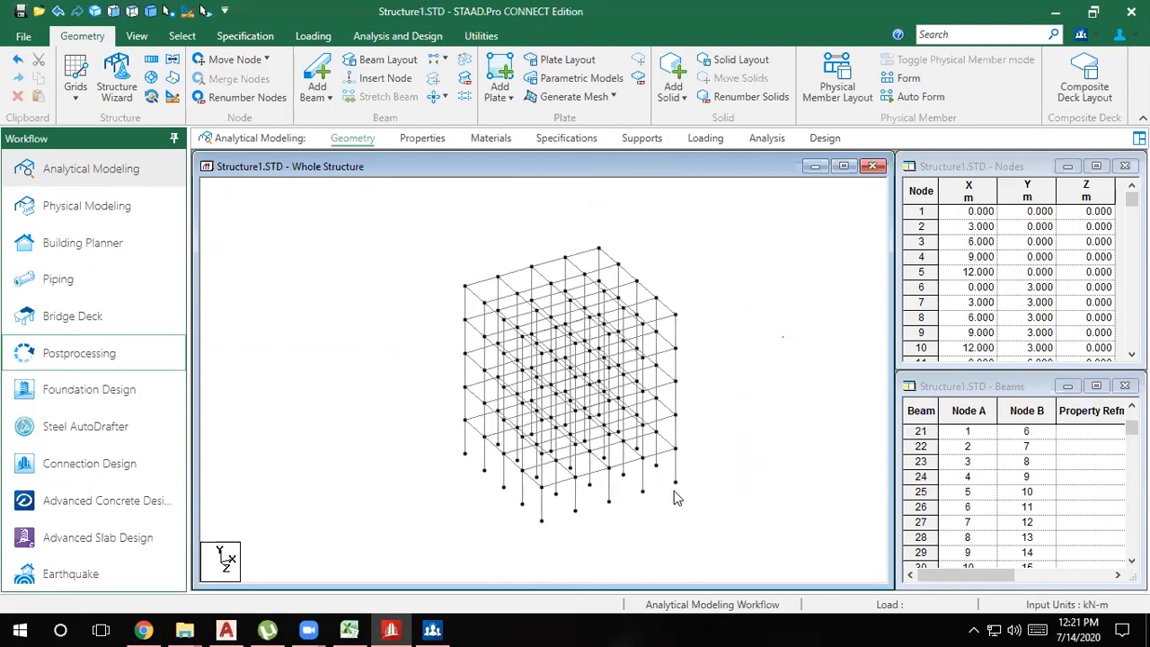
left_click_drag(719, 538, 388, 188)
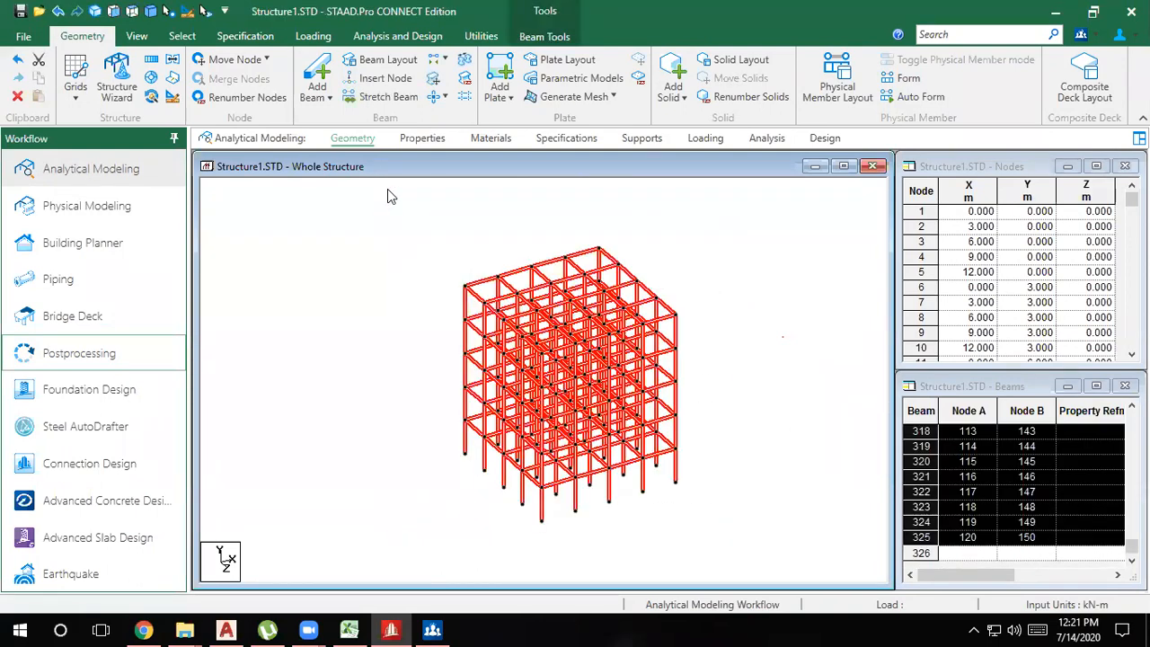
key("Delete")
key("Return")
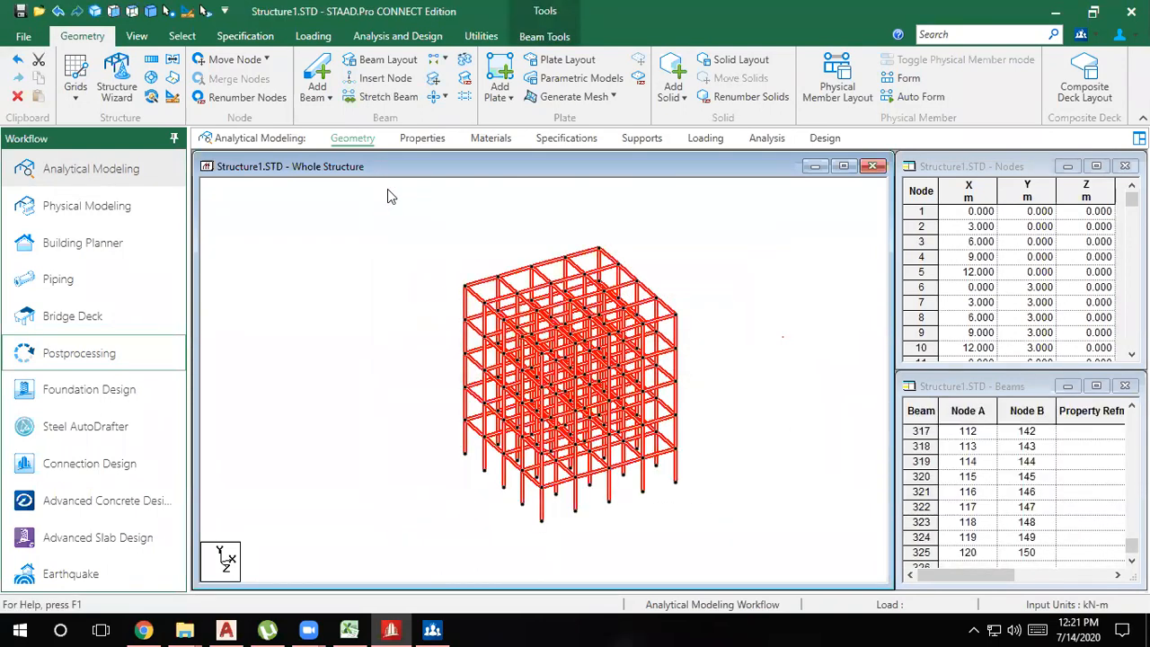
key("Return")
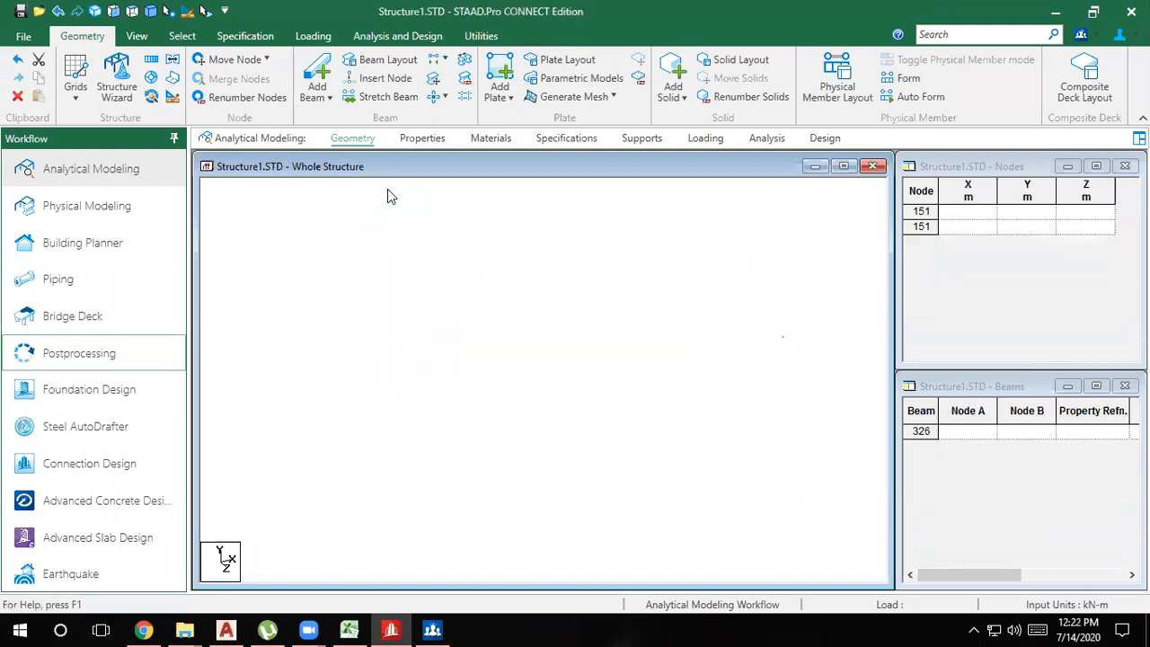
Open the Structure Wizard and add a Bay Frame prototype from the Frame Models
left_click(121, 101)
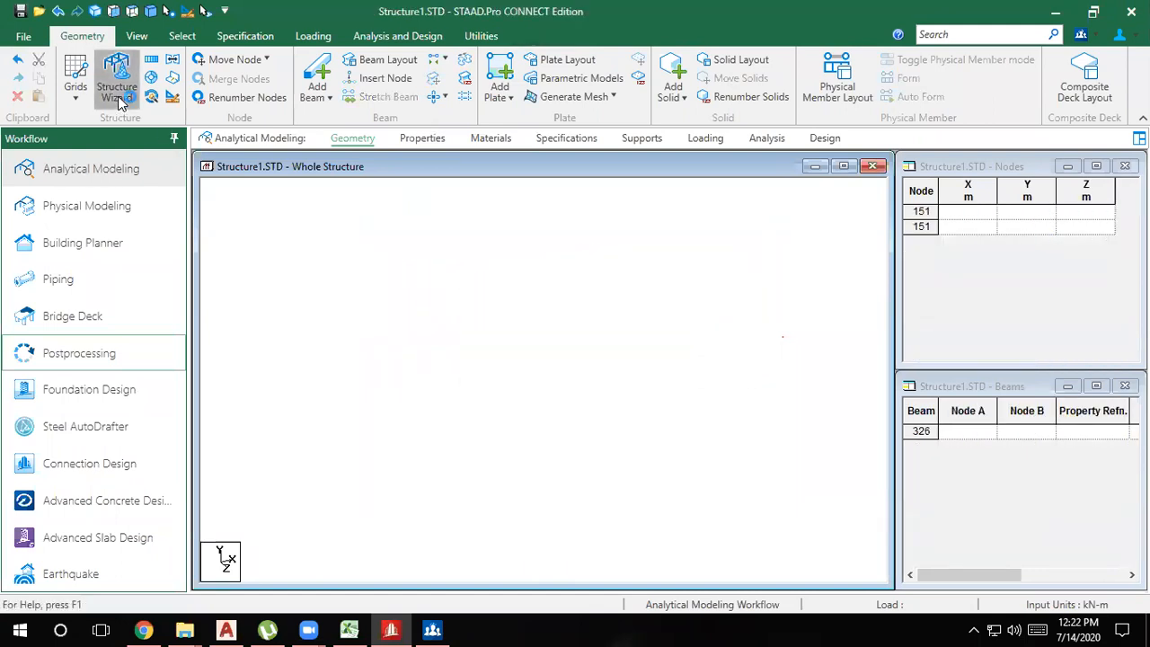
left_click(186, 193)
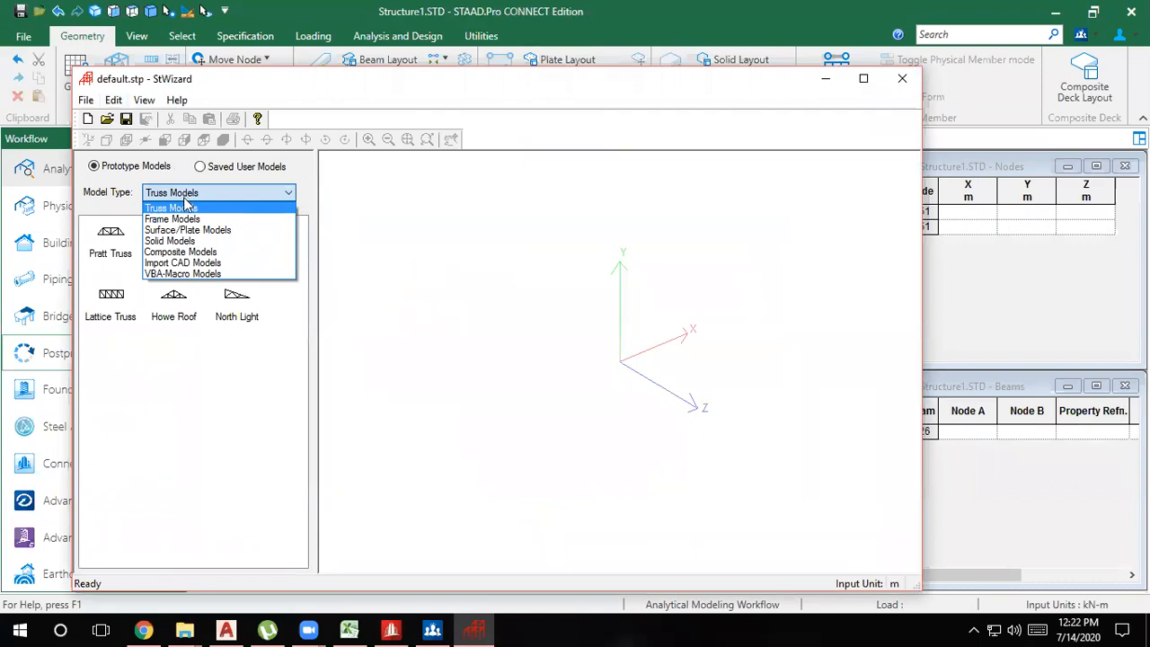
left_click(172, 221)
left_click_drag(130, 252, 585, 322)
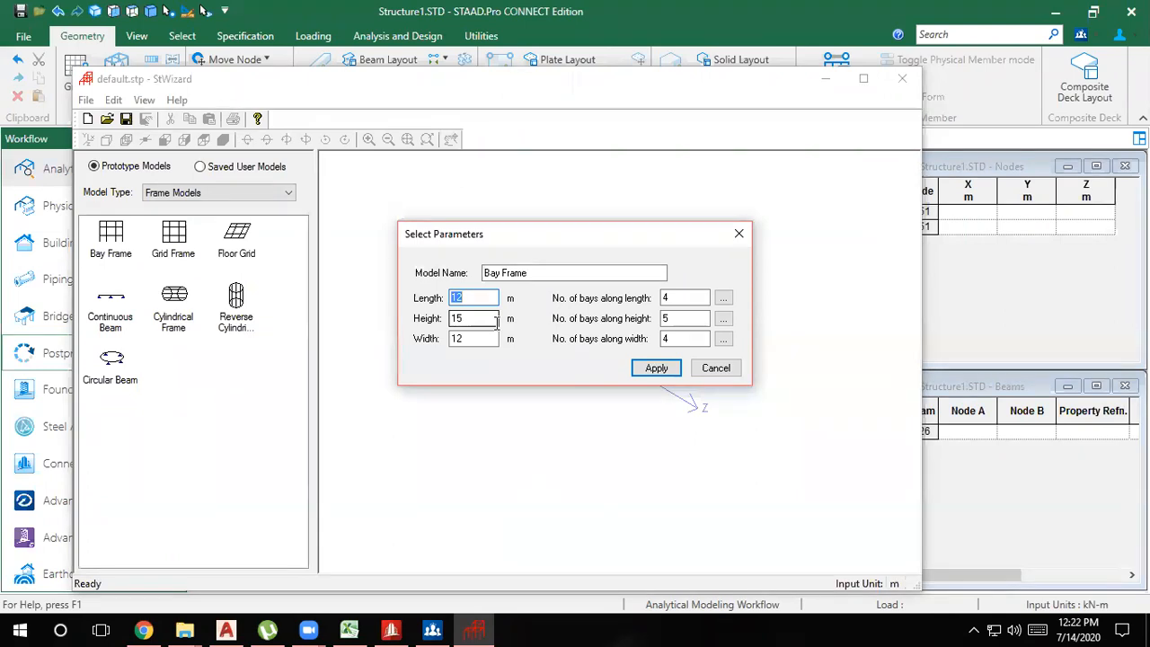
Set the lengths of bays 1, 2 and 3 along the frame's length to 2, 4 and 2 m and try to accept them
left_click(724, 299)
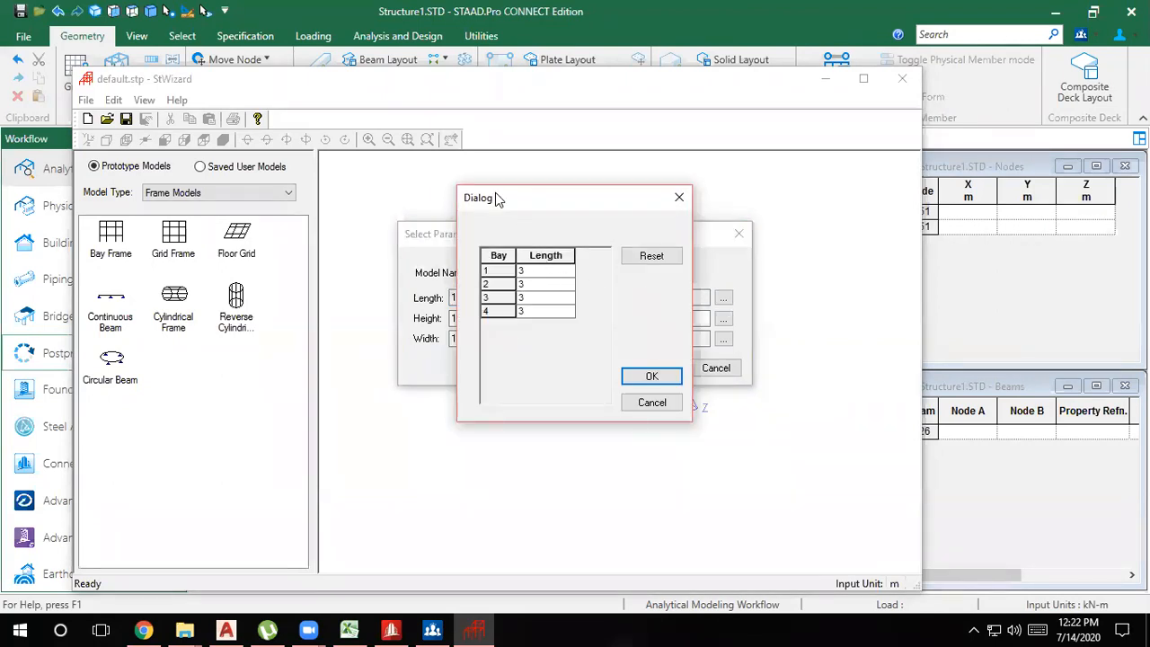
left_click_drag(506, 198, 711, 165)
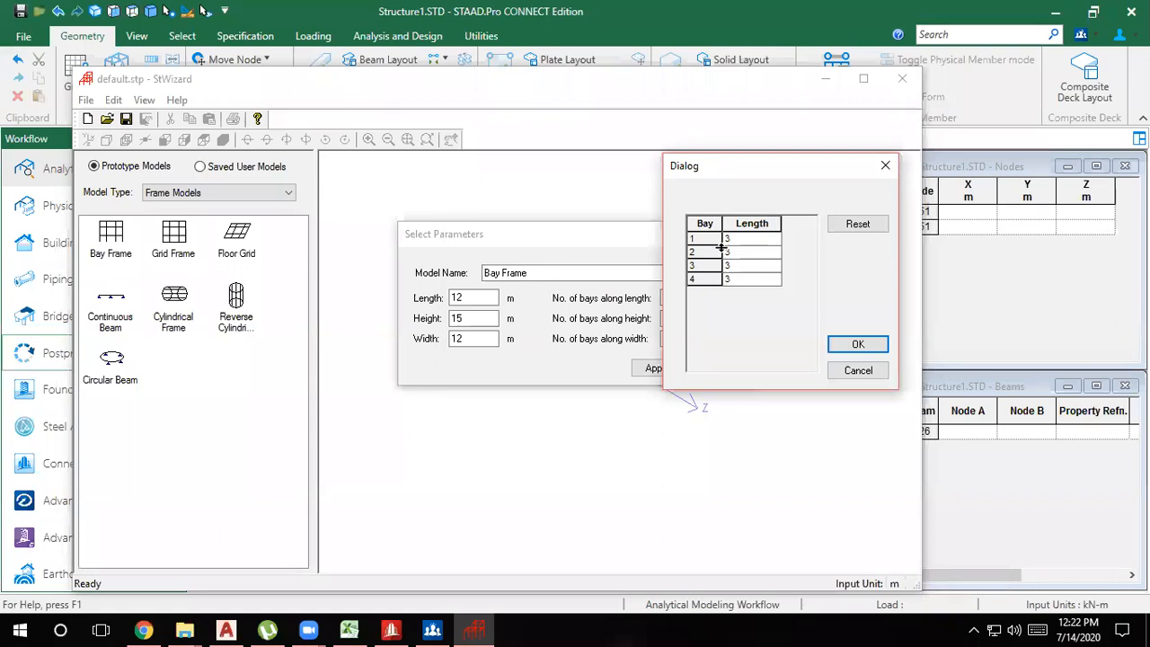
left_click(749, 255)
key("Up")
type("2")
left_click(744, 257)
type("4")
left_click(744, 269)
left_click(858, 344)
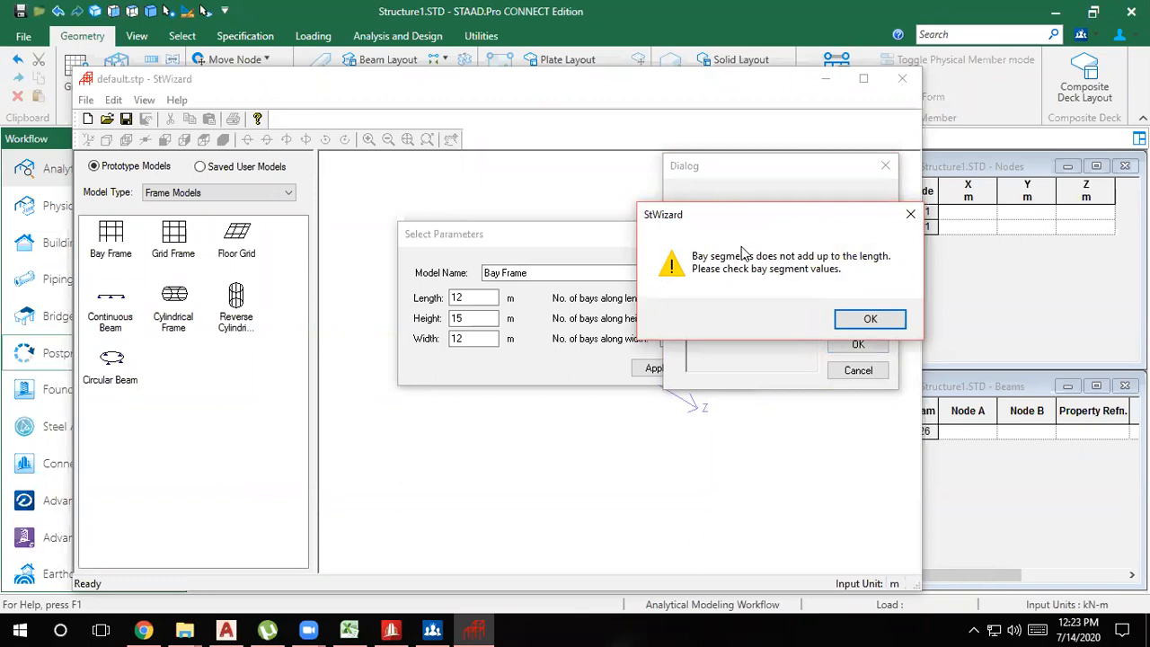
left_click(910, 214)
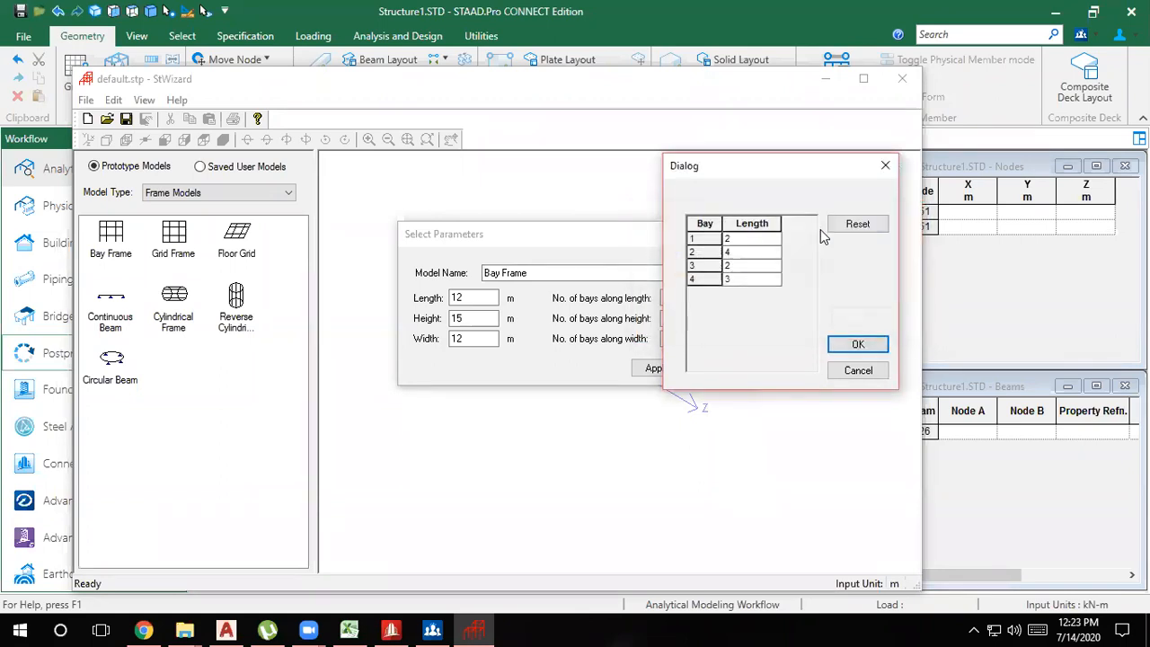
Set the length of bay 3 to 3 m, accept the bay lengths and generate the bay frame
key("BackSpace")
type("3")
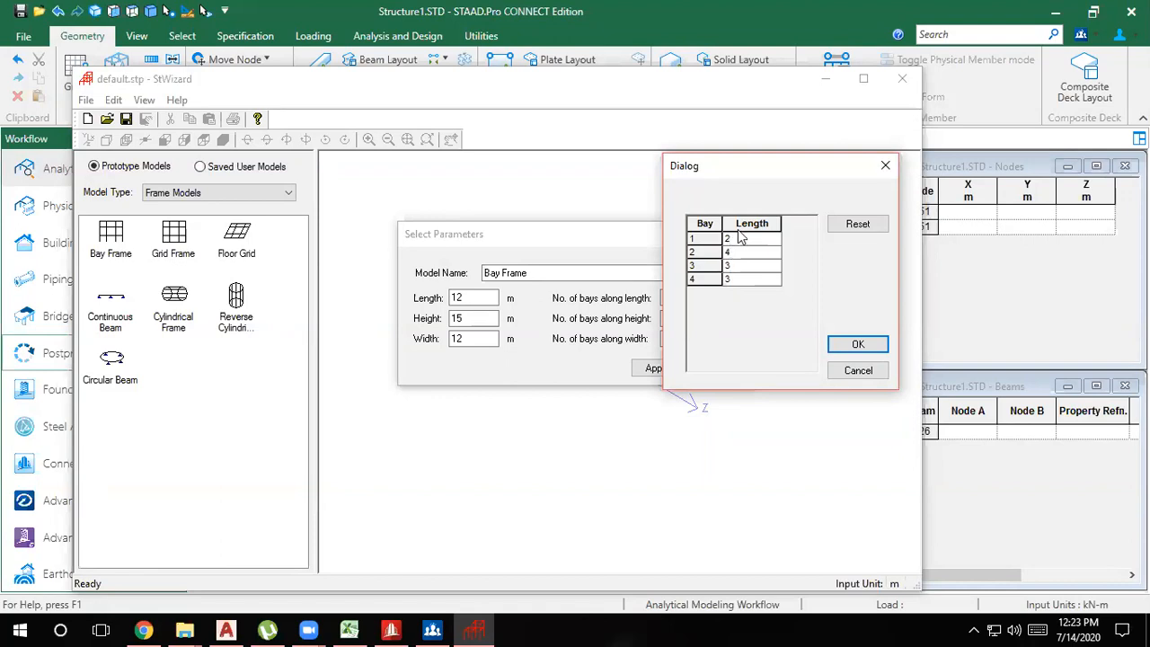
left_click(858, 342)
left_click(657, 368)
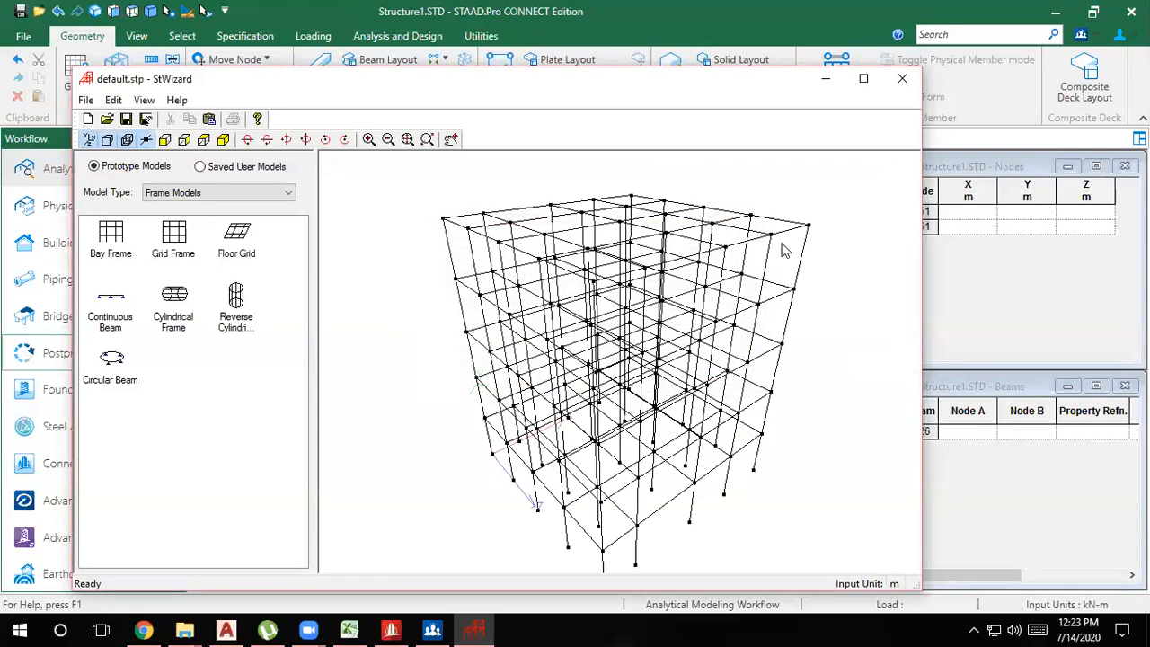
Transfer the bay frame prototype into the STAAD.Pro model at X, Y and Z 0 m, and show it in front view
left_click(903, 79)
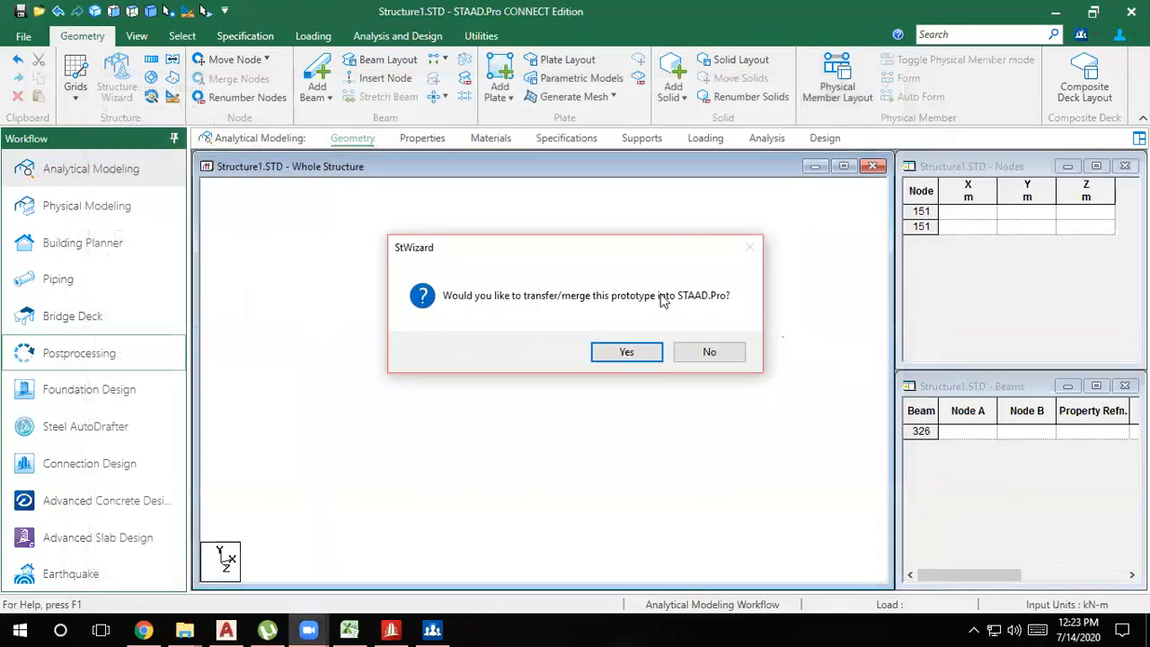
left_click(626, 351)
left_click(759, 306)
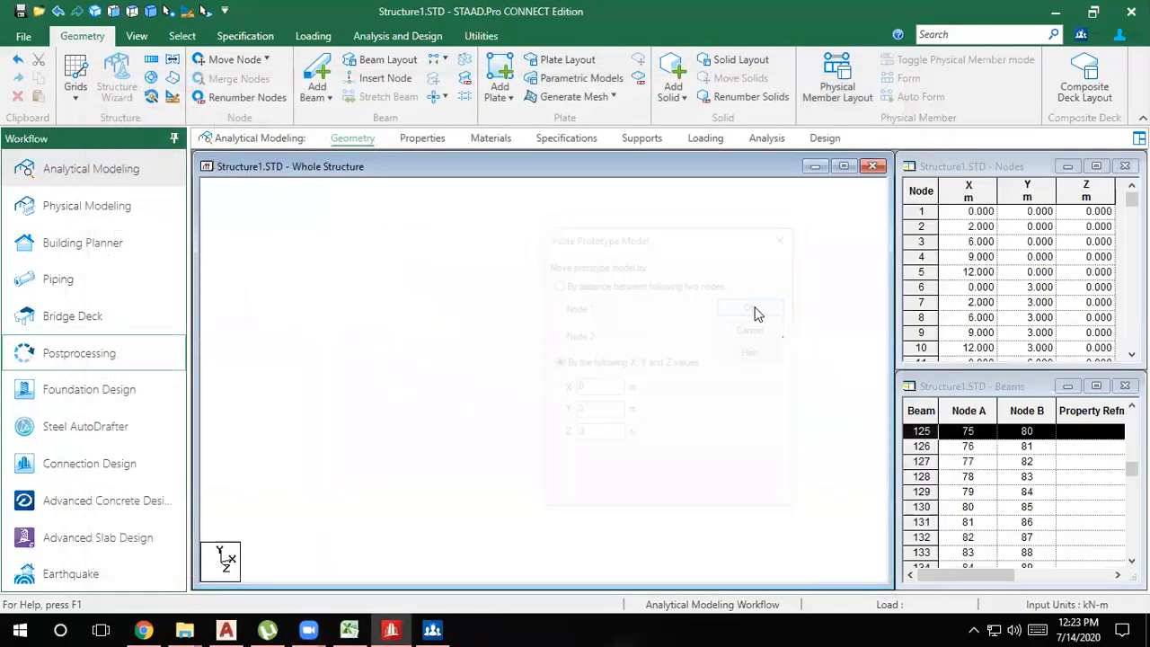
left_click(111, 11)
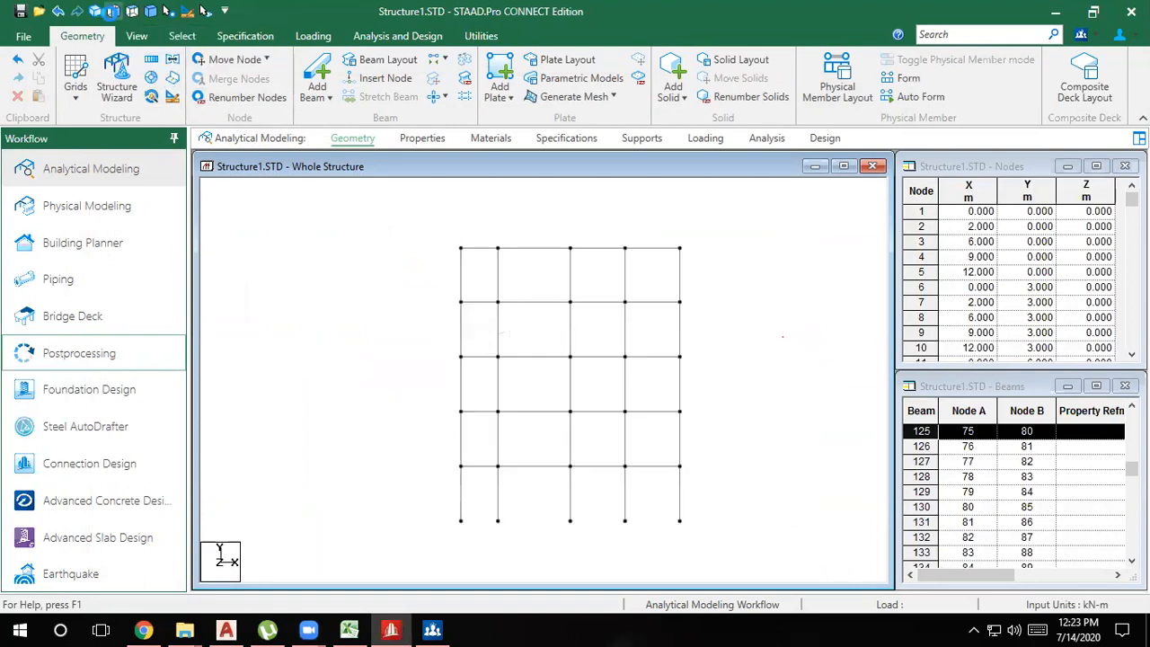
Check the lengths of the first two roof beams, starting from the X = 0 side of the front view
double_click(475, 248)
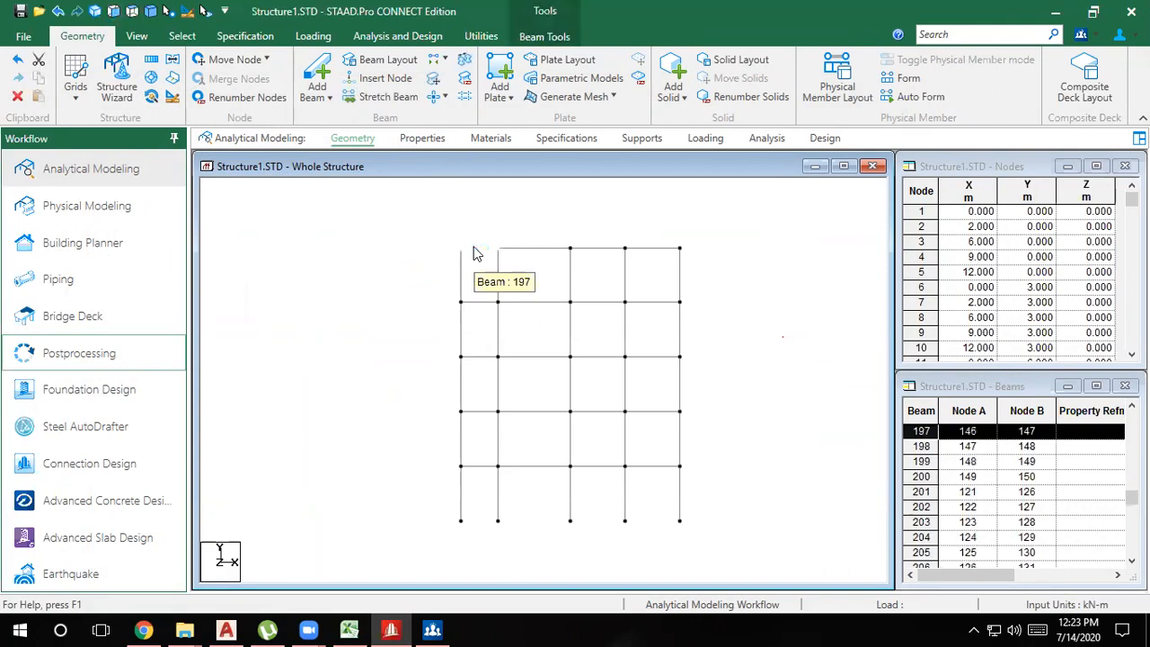
left_click(768, 129)
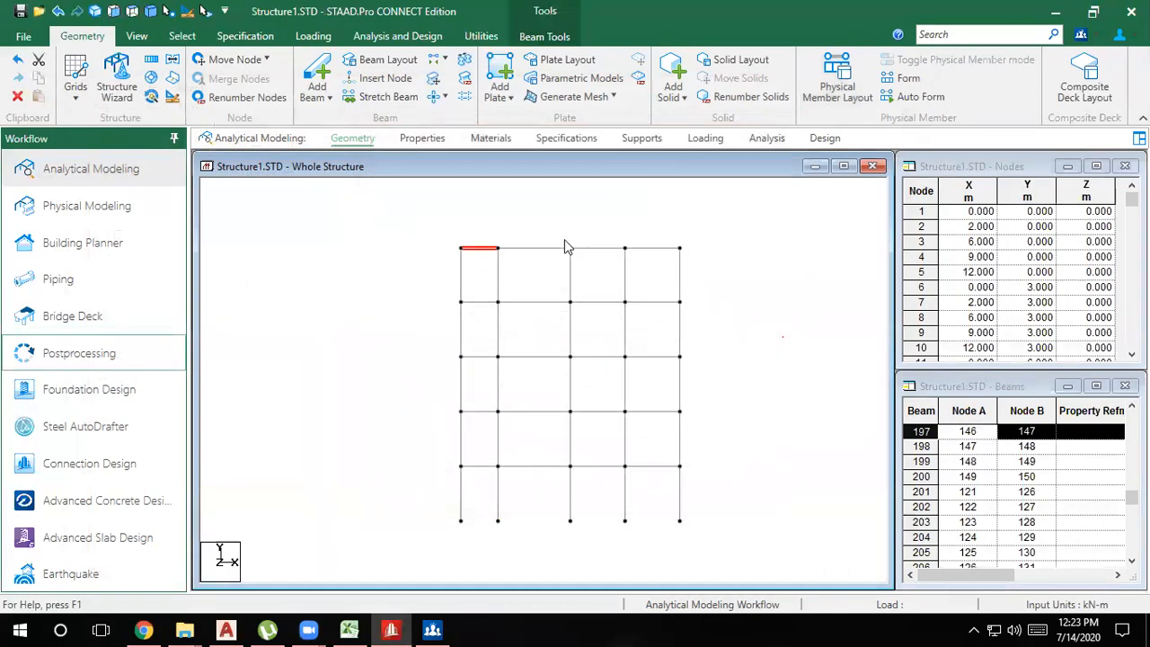
double_click(536, 249)
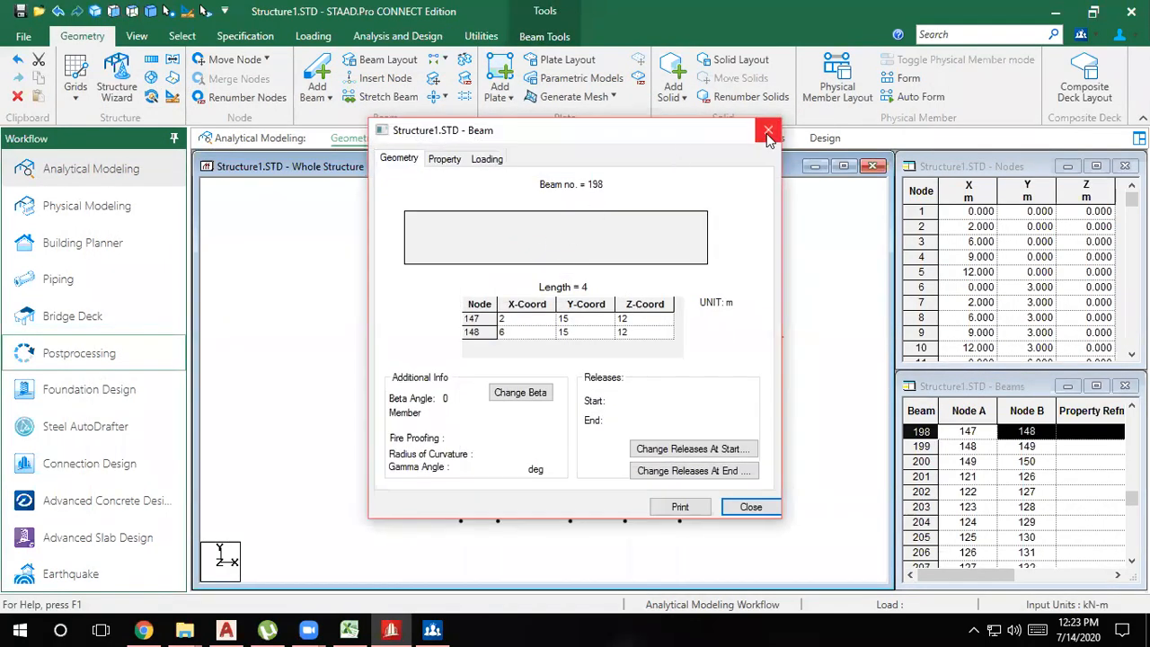
left_click(768, 130)
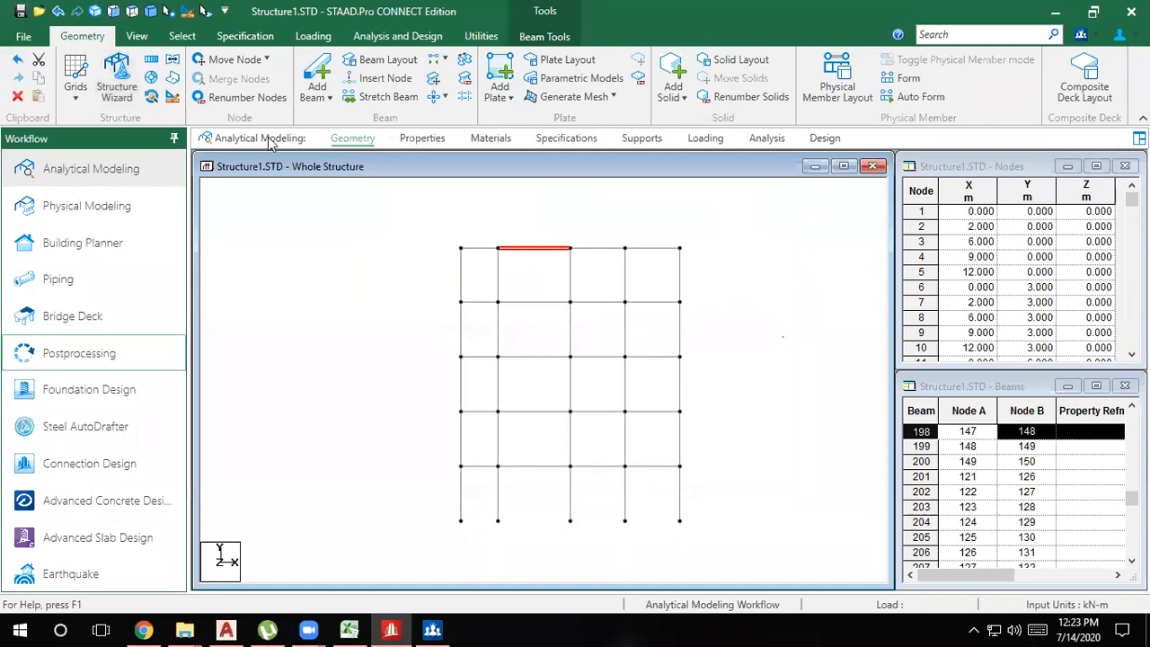
Select the whole bay frame and delete all its beams together with the orphaned nodes
left_click(423, 332)
scroll(470, 380, "down", 4)
left_click_drag(762, 533, 349, 243)
key("Delete")
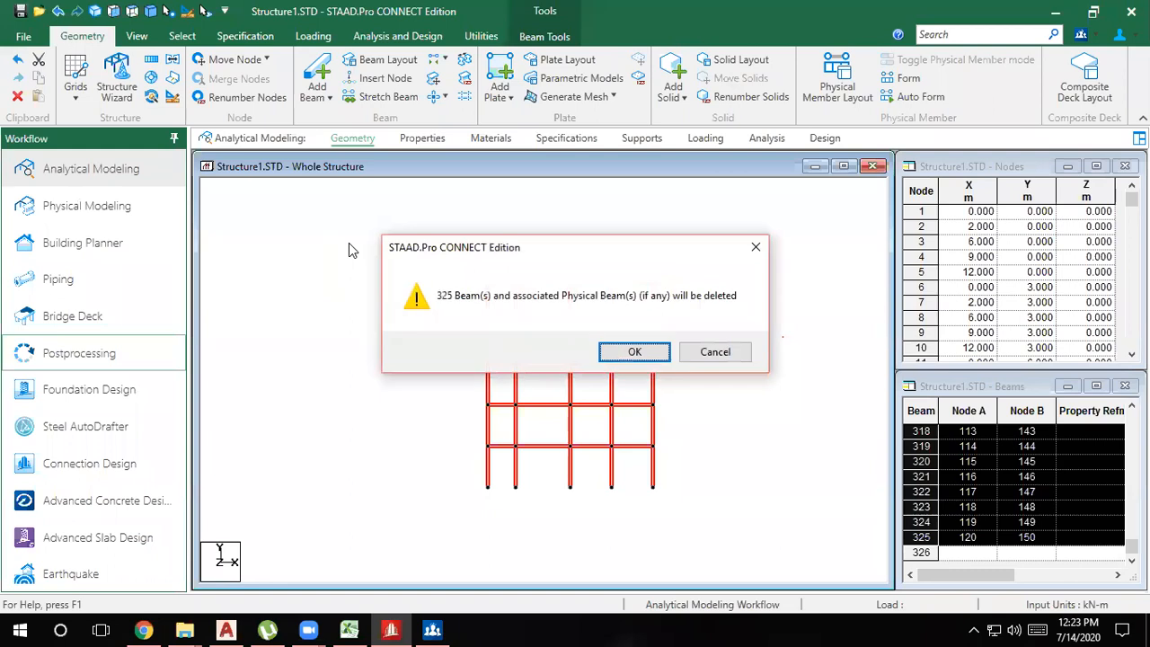
key("Return")
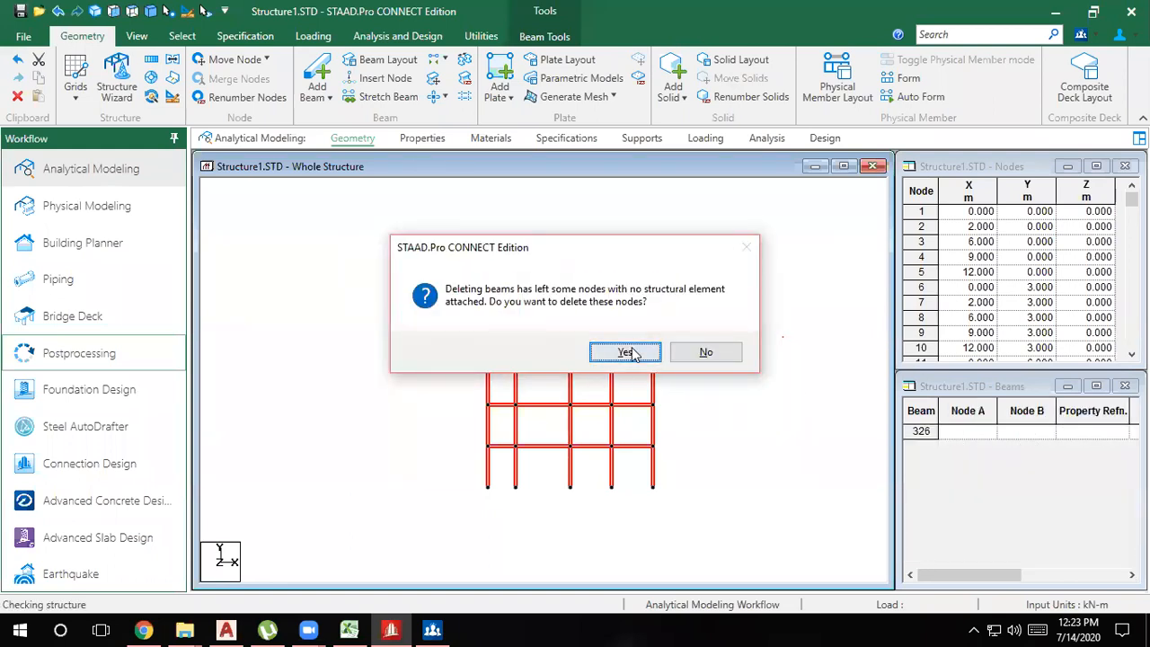
left_click(625, 351)
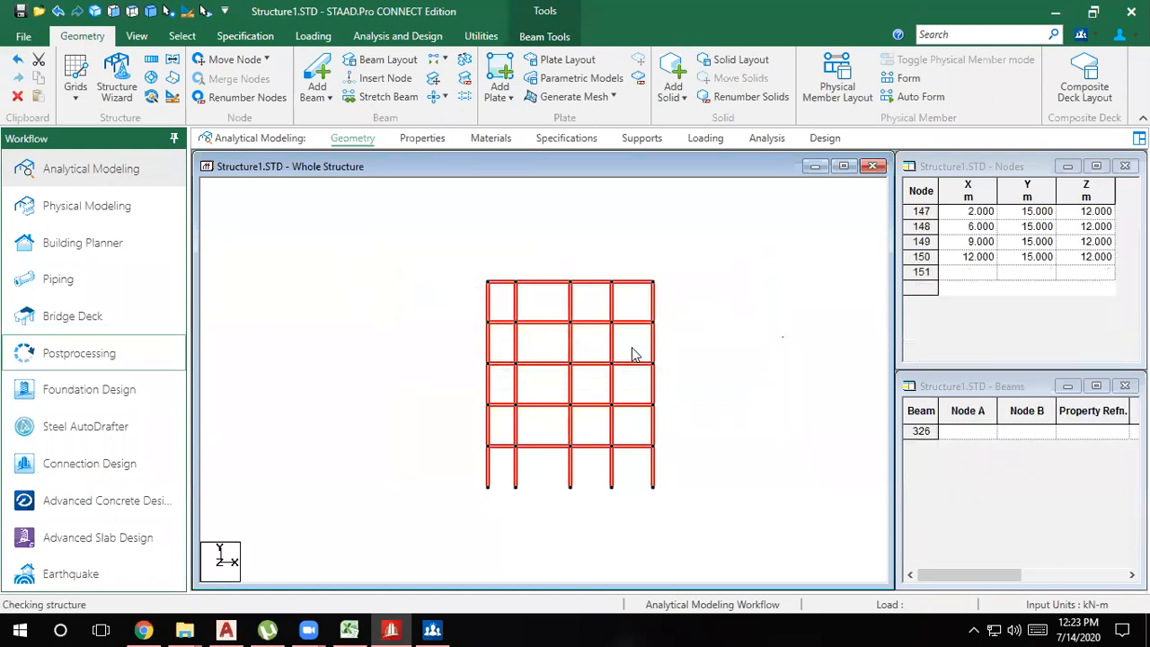
left_click(4, 629)
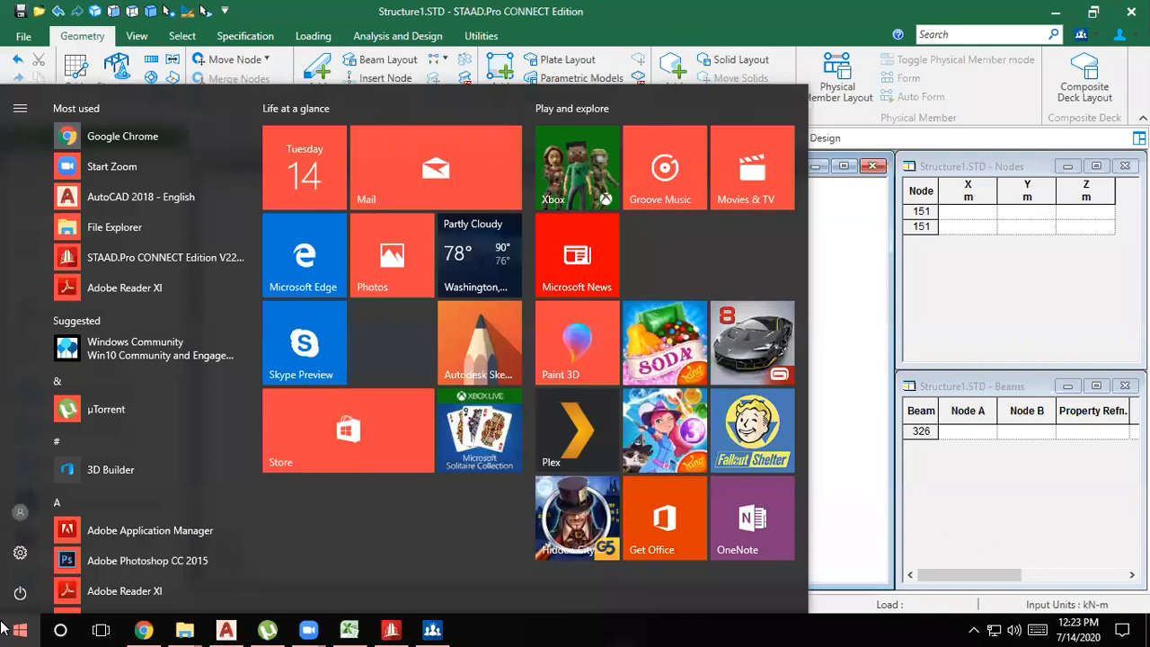
left_click(838, 361)
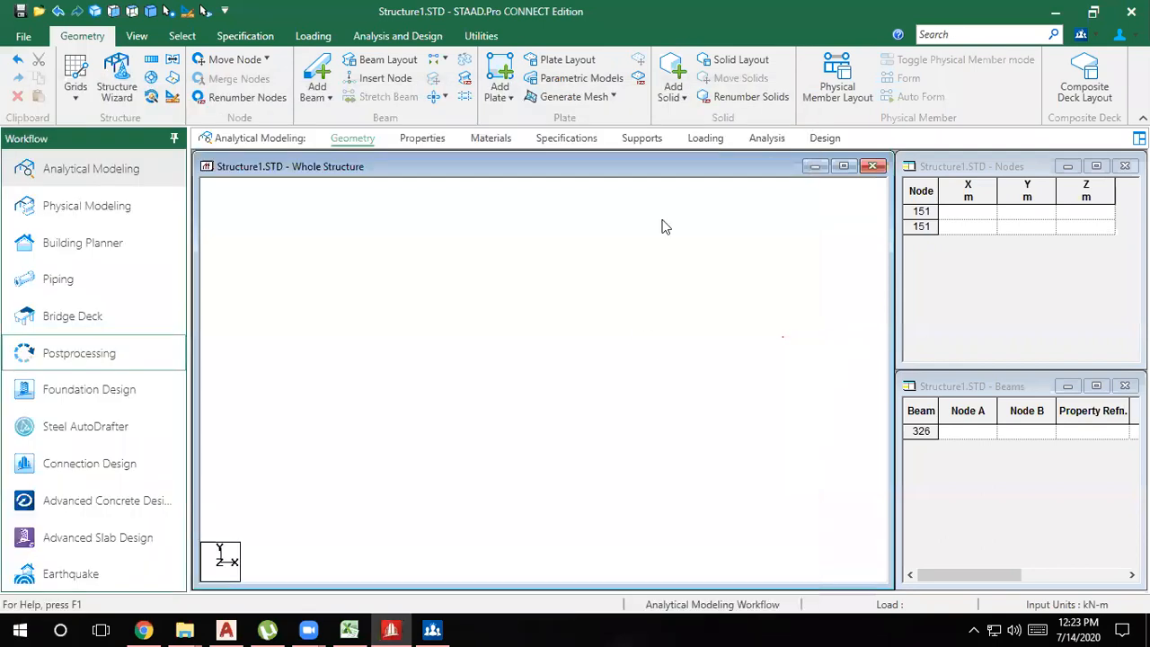
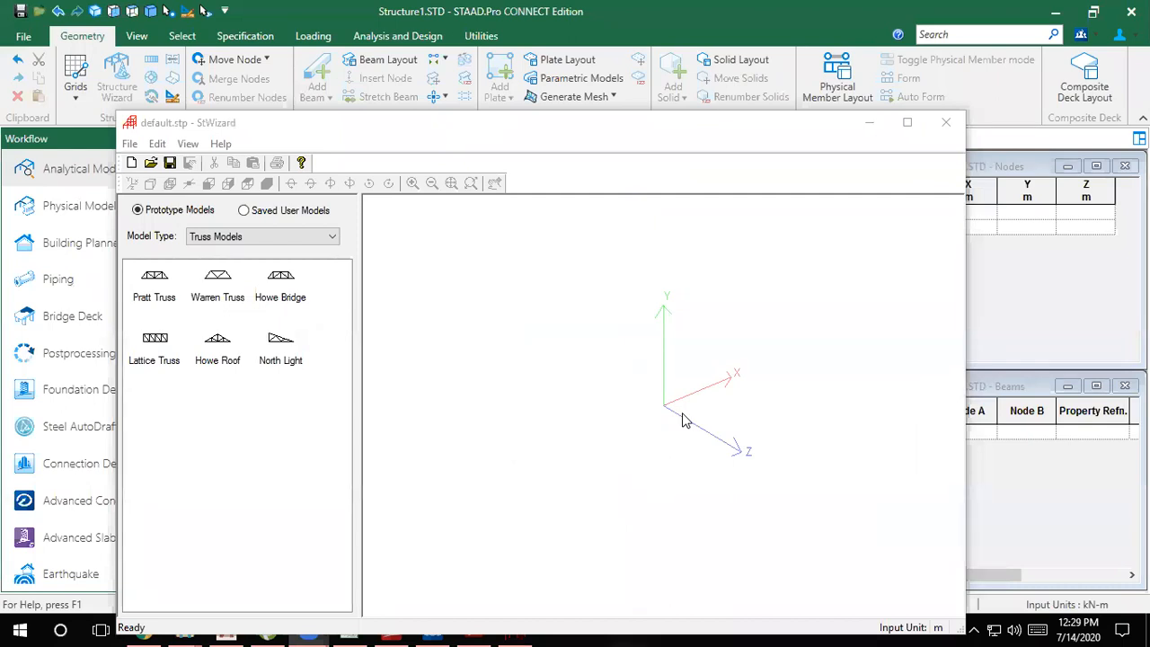
Add a Bay Frame prototype from the Frame Models, with a length of 13 m and 3 bays along the length
left_click(215, 238)
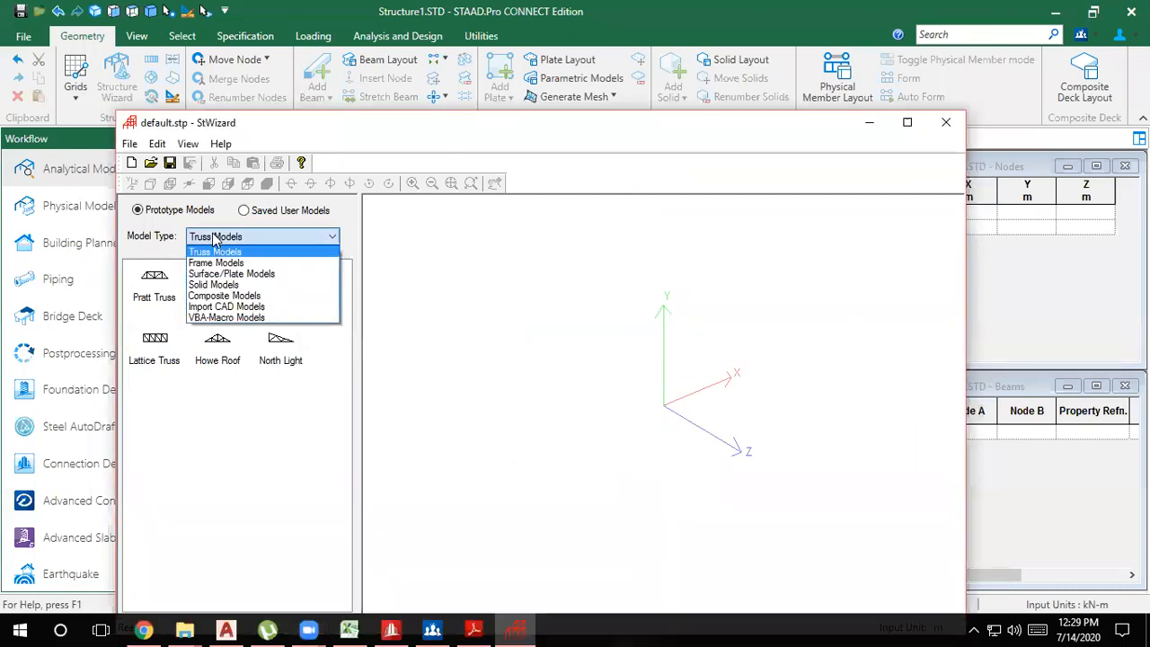
left_click(216, 262)
left_click_drag(171, 288, 746, 377)
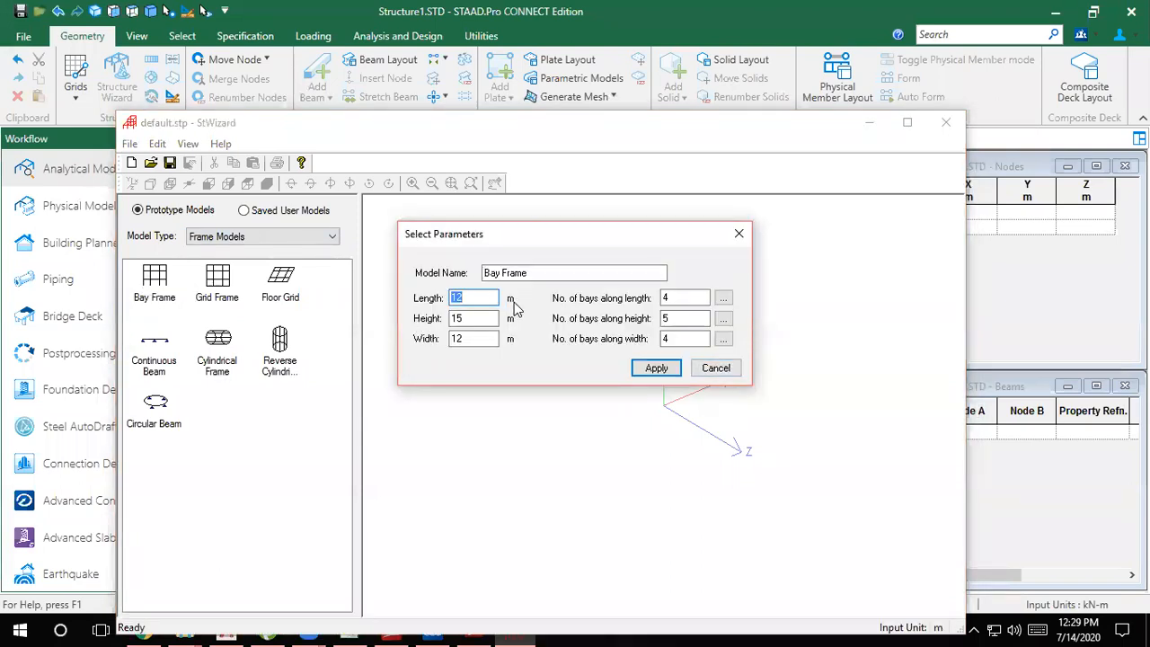
type("13")
double_click(690, 297)
type("3")
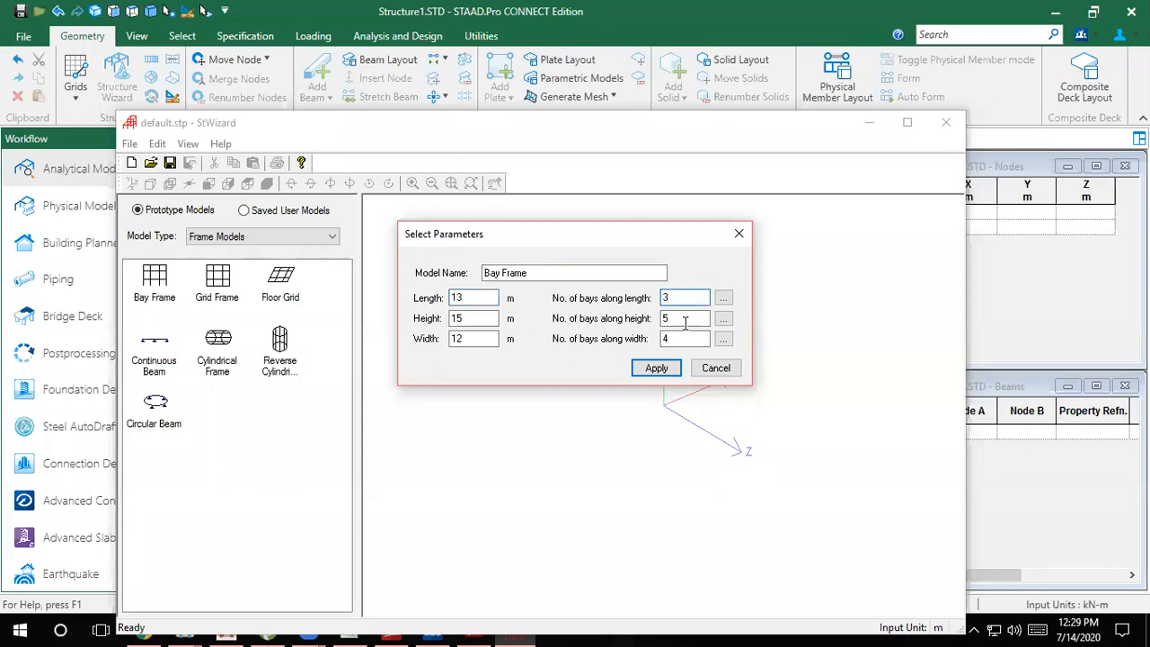
Set the three individual bay lengths along the frame's length to 4, 5 and 4 m and accept them
left_click(725, 299)
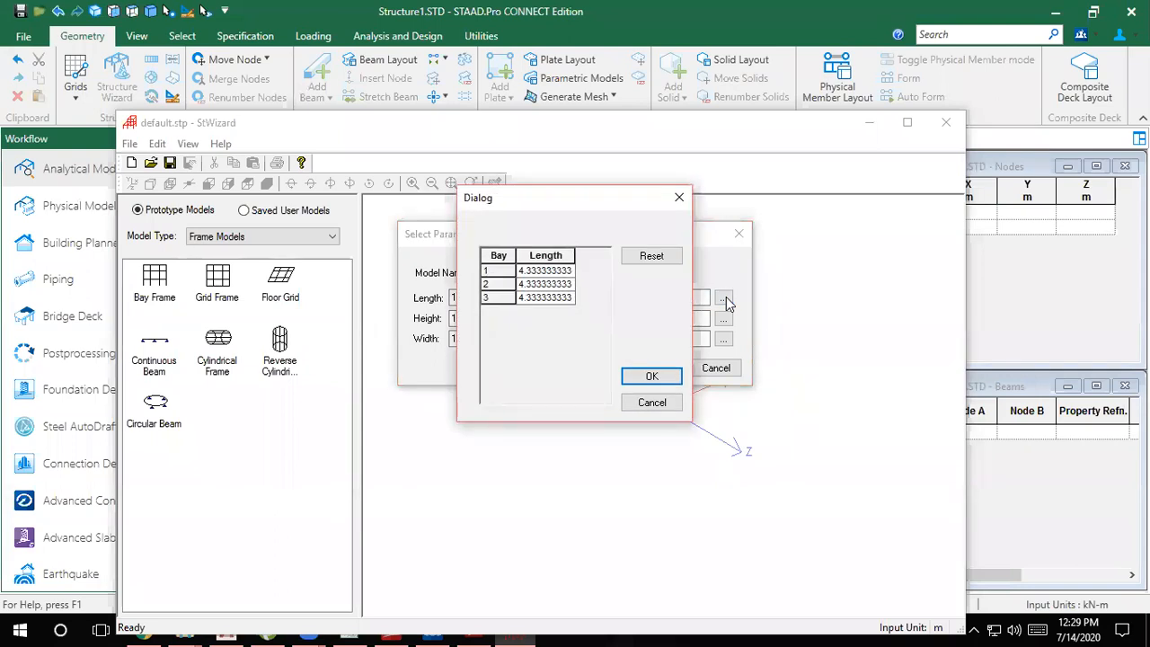
left_click(570, 273)
key("BackSpace")
key("BackSpace")
key("BackSpace")
key("BackSpace")
key("BackSpace")
key("BackSpace")
key("BackSpace")
key("BackSpace")
key("BackSpace")
left_click_drag(563, 275, 459, 284)
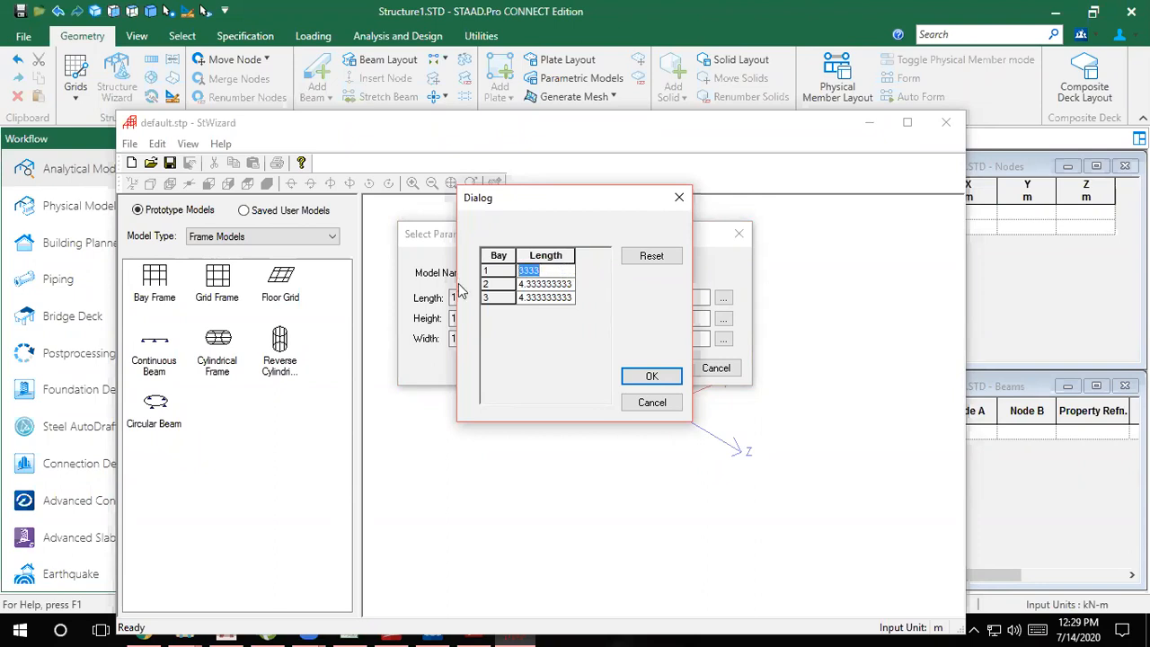
type("4")
left_click(520, 284)
left_click_drag(519, 284, 634, 284)
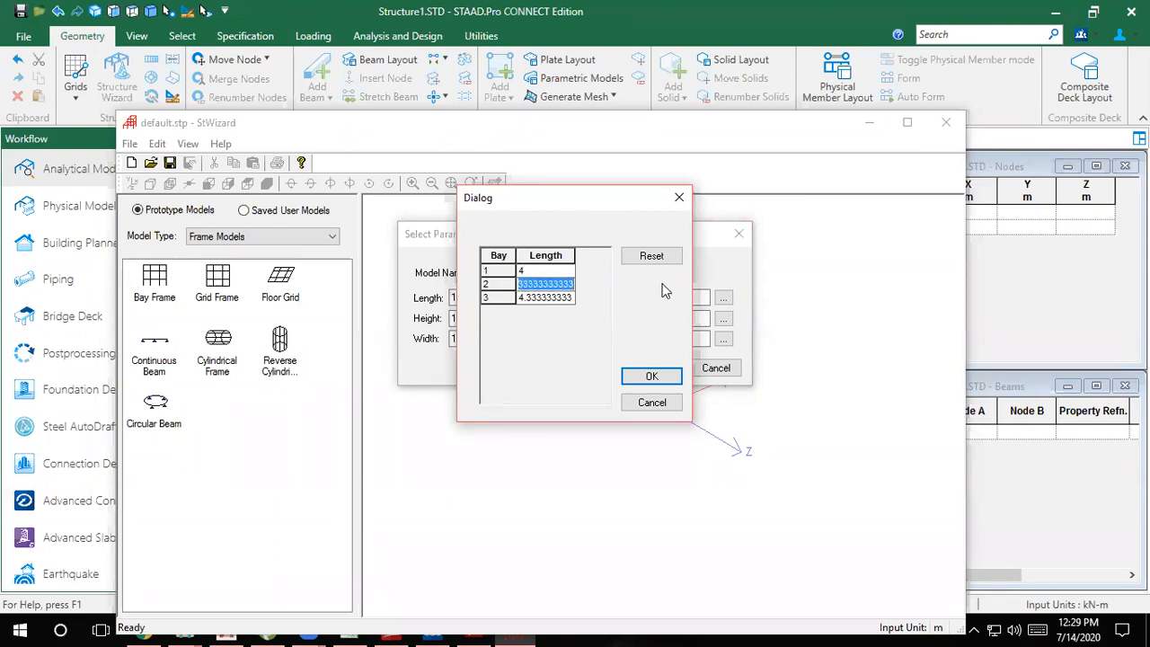
type("5")
left_click(521, 297)
left_click_drag(520, 297, 651, 295)
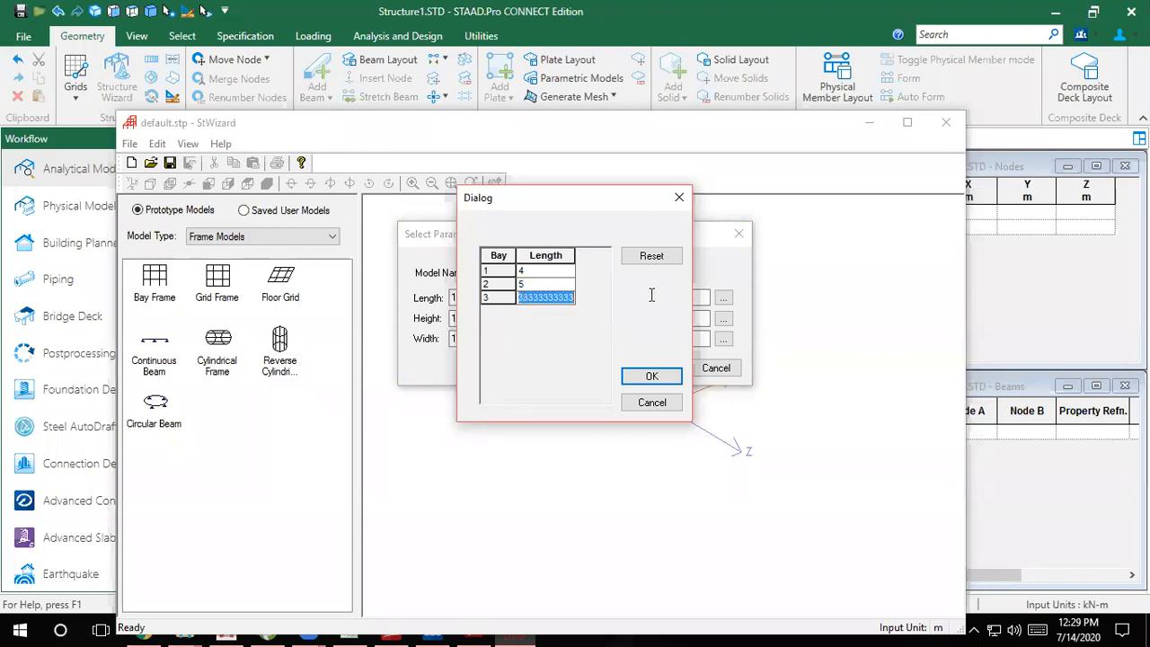
type("4")
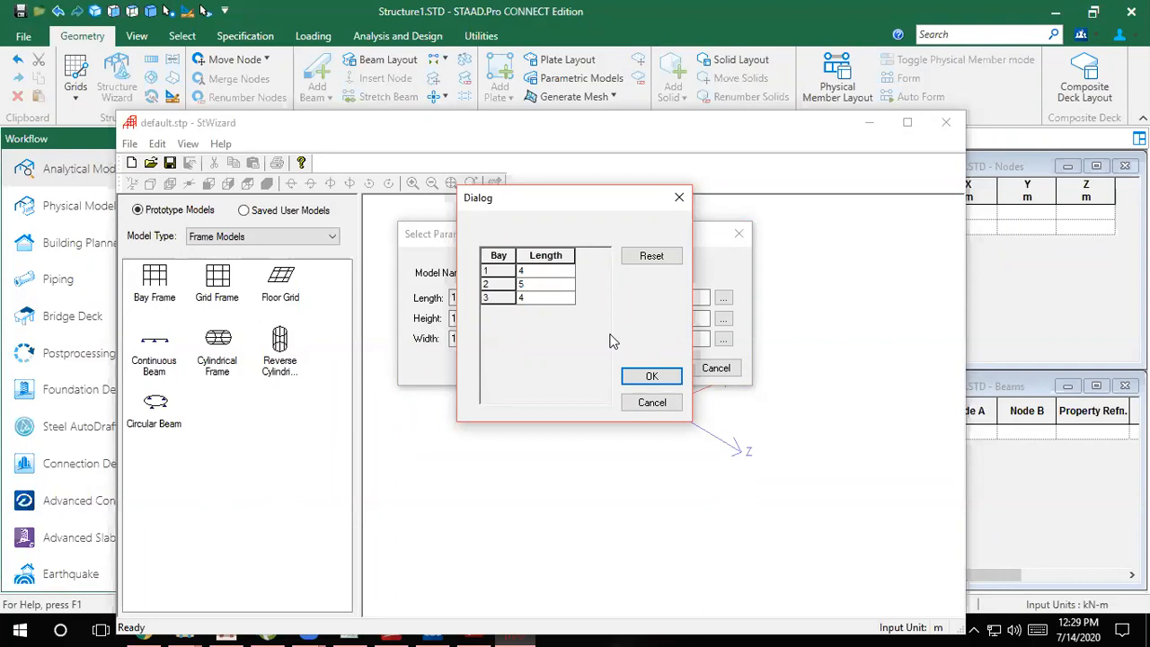
left_click(639, 378)
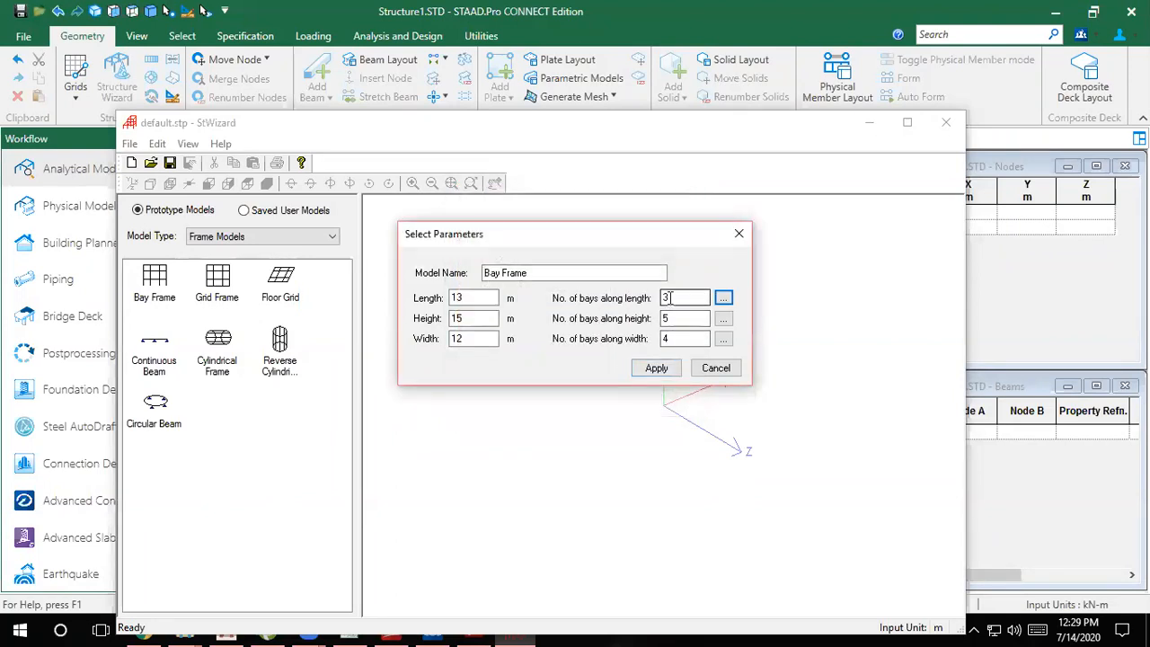
Set the frame's height to 12 m with 4 bays along it, and check the individual bay heights without changing them
left_click_drag(477, 318, 351, 330)
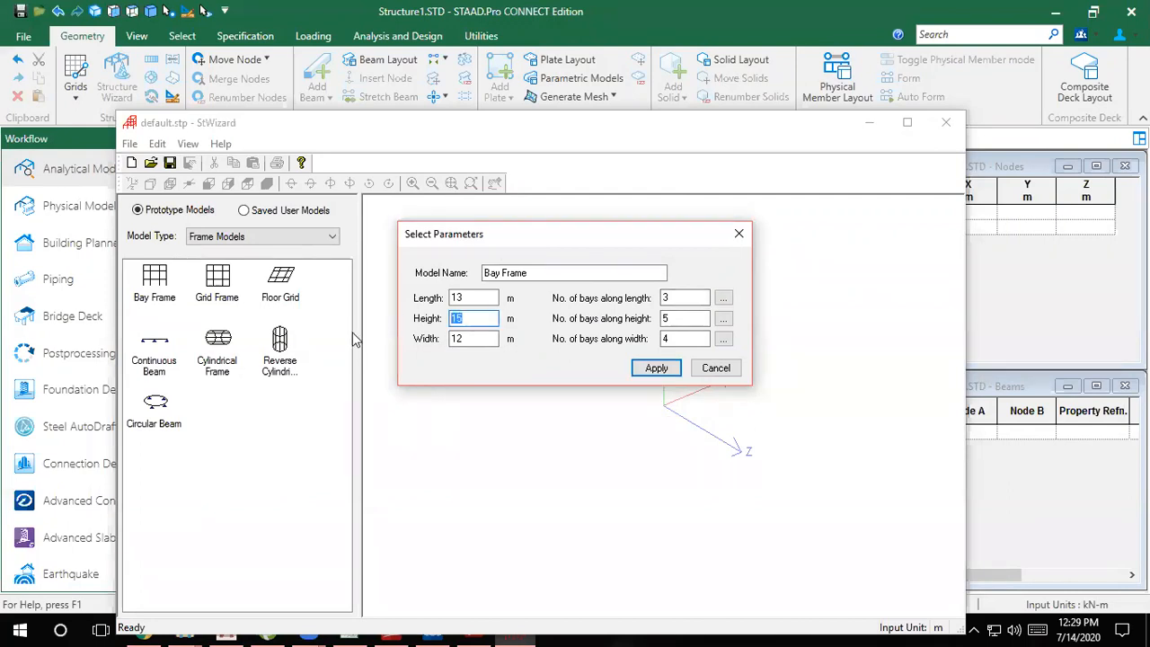
type("12")
double_click(673, 324)
type("4")
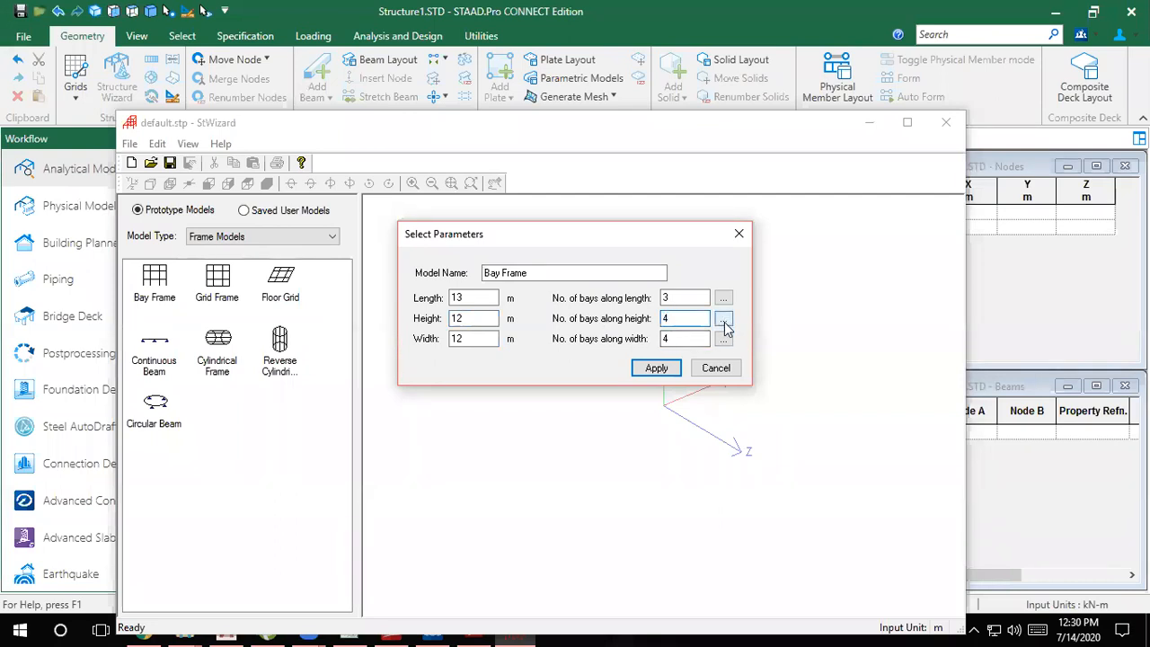
left_click(724, 322)
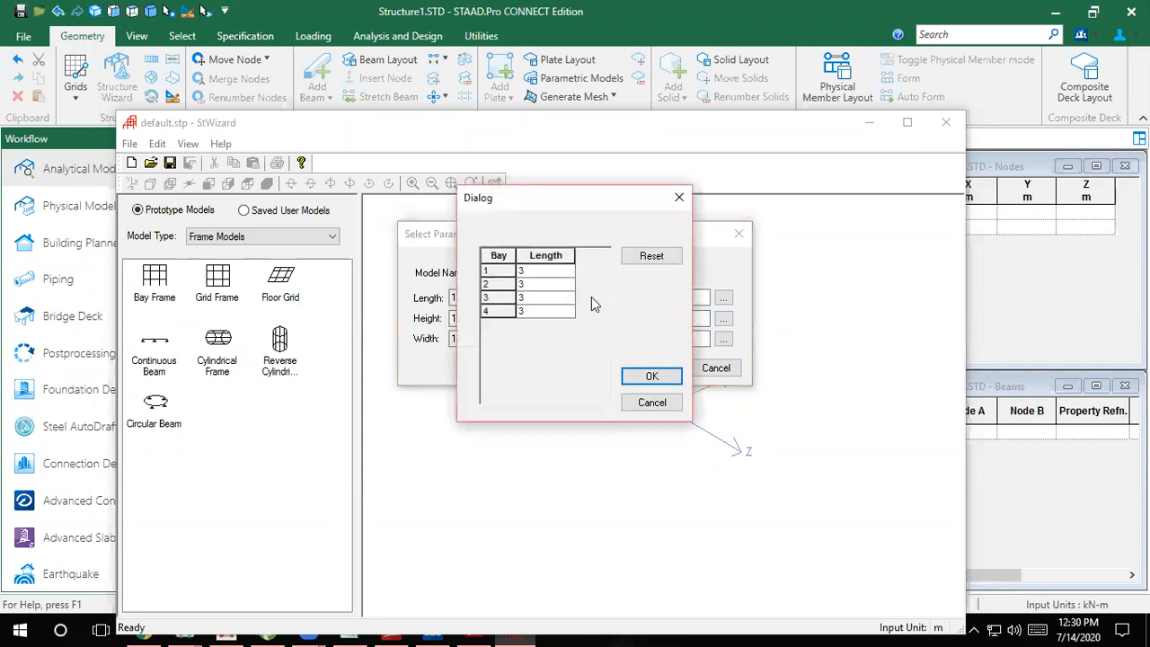
left_click(679, 197)
Set the bay frame's width to 15 m with 4 bays along the width
double_click(483, 337)
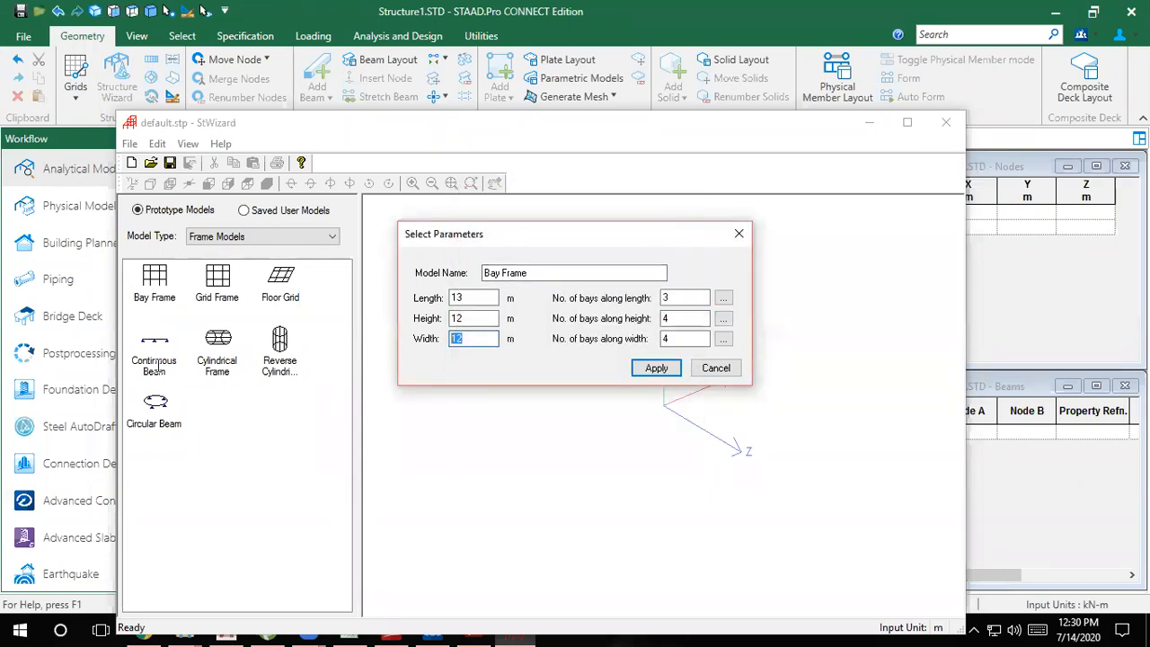
type("15")
left_click(684, 337)
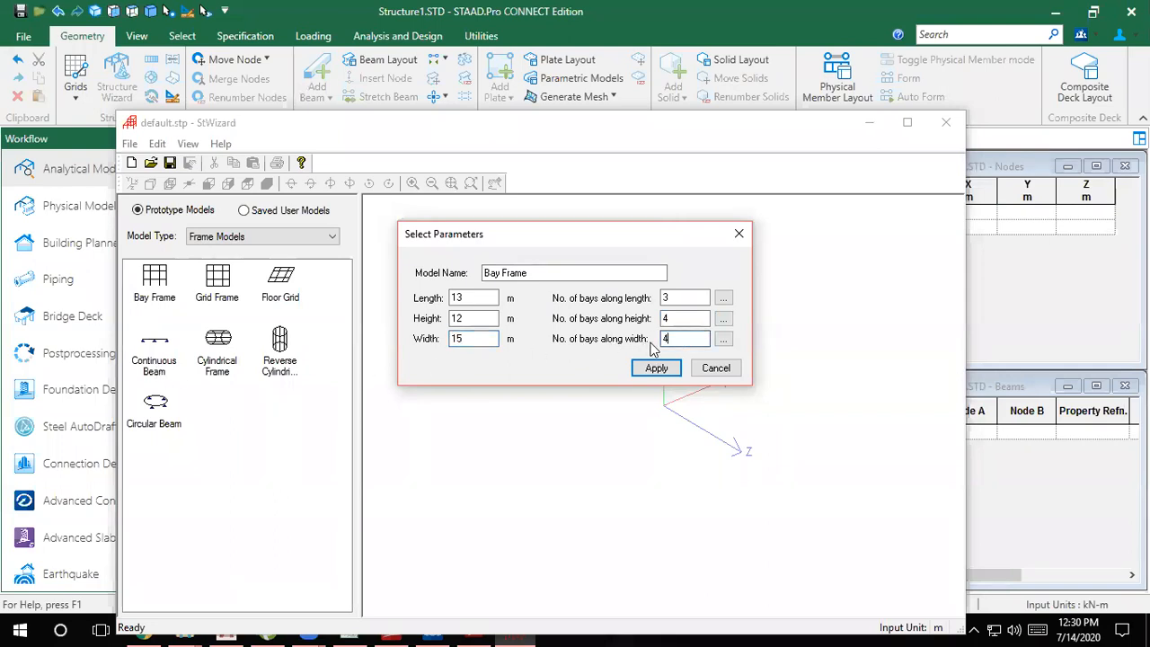
Set the individual bay lengths along the frame's width to 4.5, 4.5 and 3 m, complete the fourth bay, and accept them
left_click(724, 341)
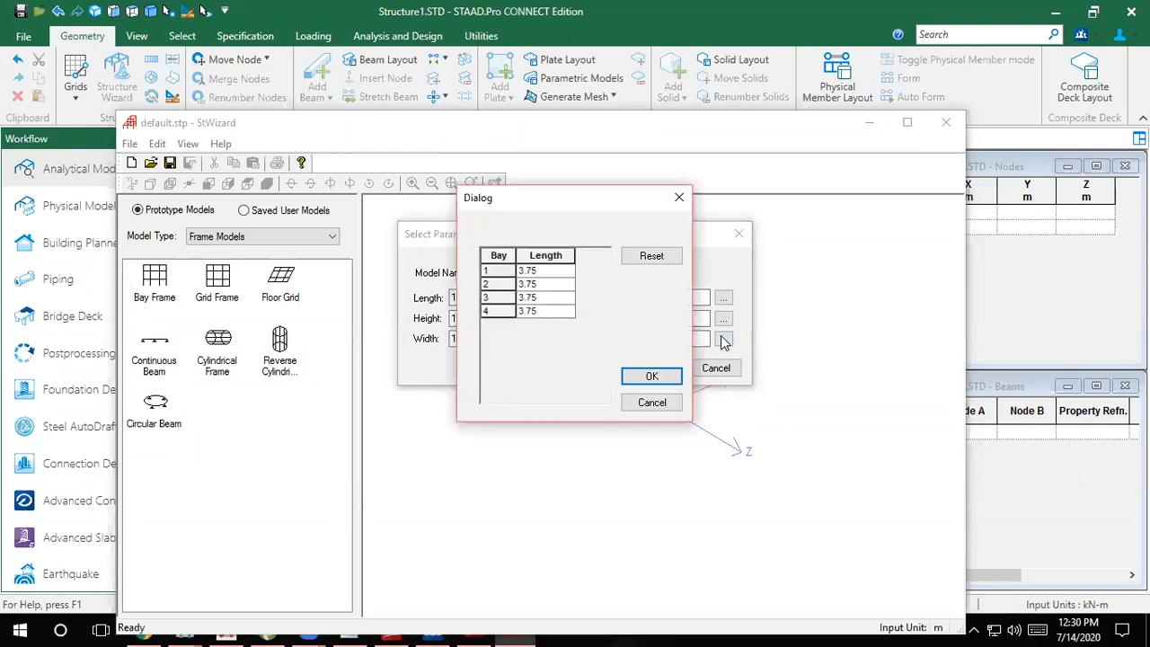
left_click(546, 272)
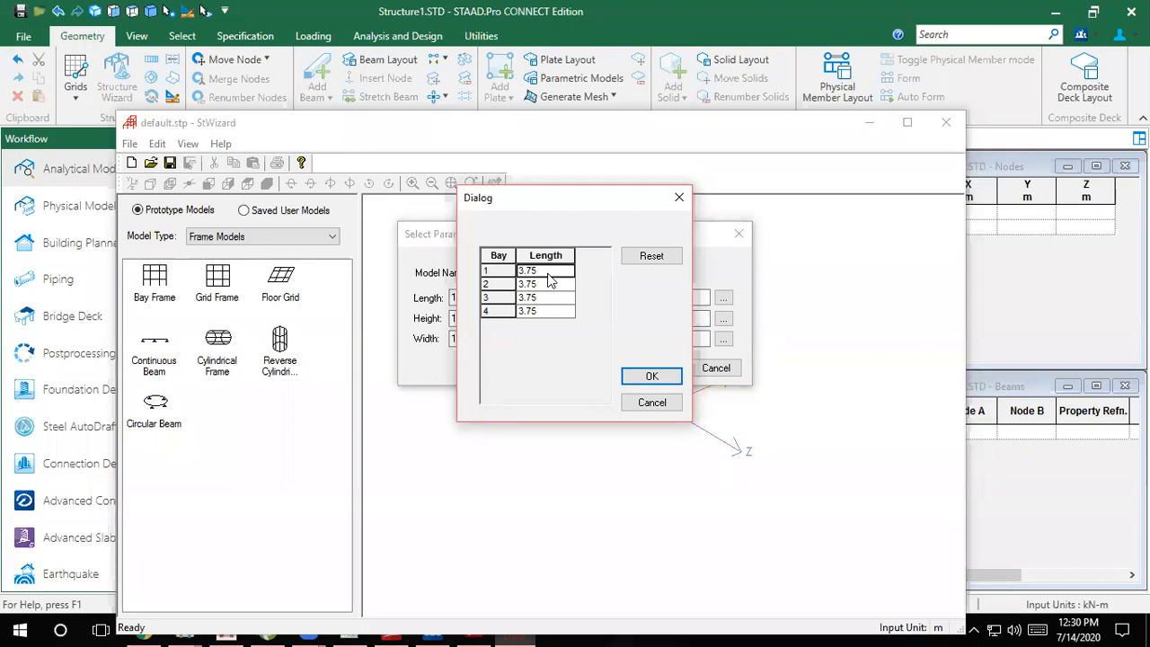
type("4.5")
key("Return")
left_click(573, 289)
type("4.5")
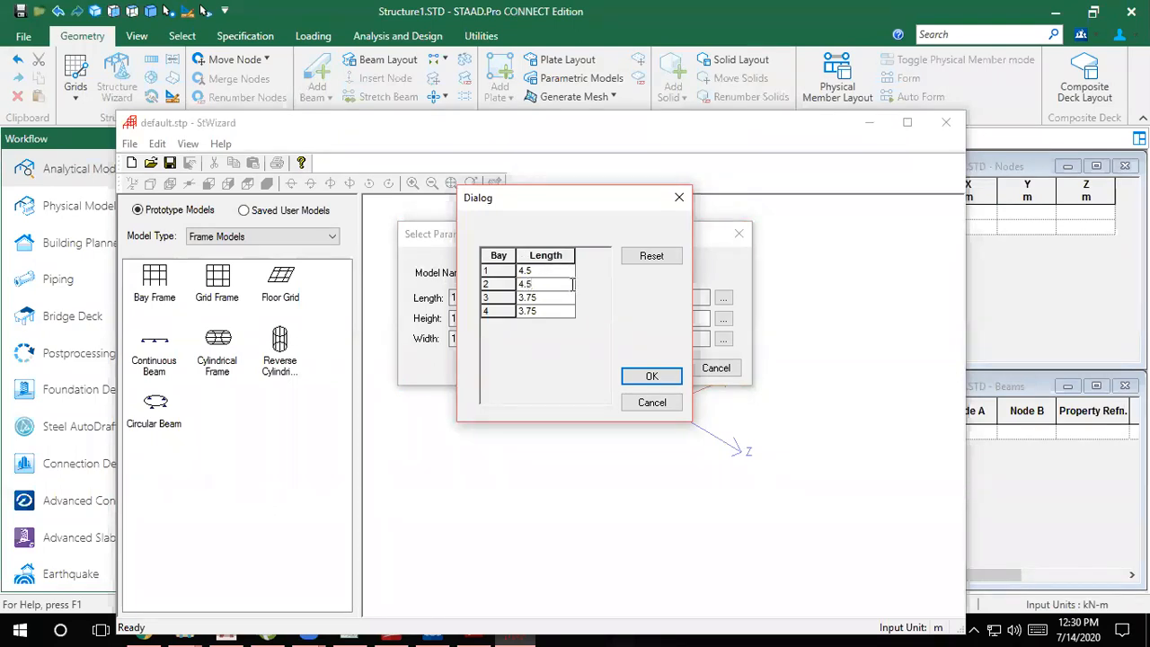
left_click(553, 301)
type("3")
left_click(549, 310)
left_click(633, 377)
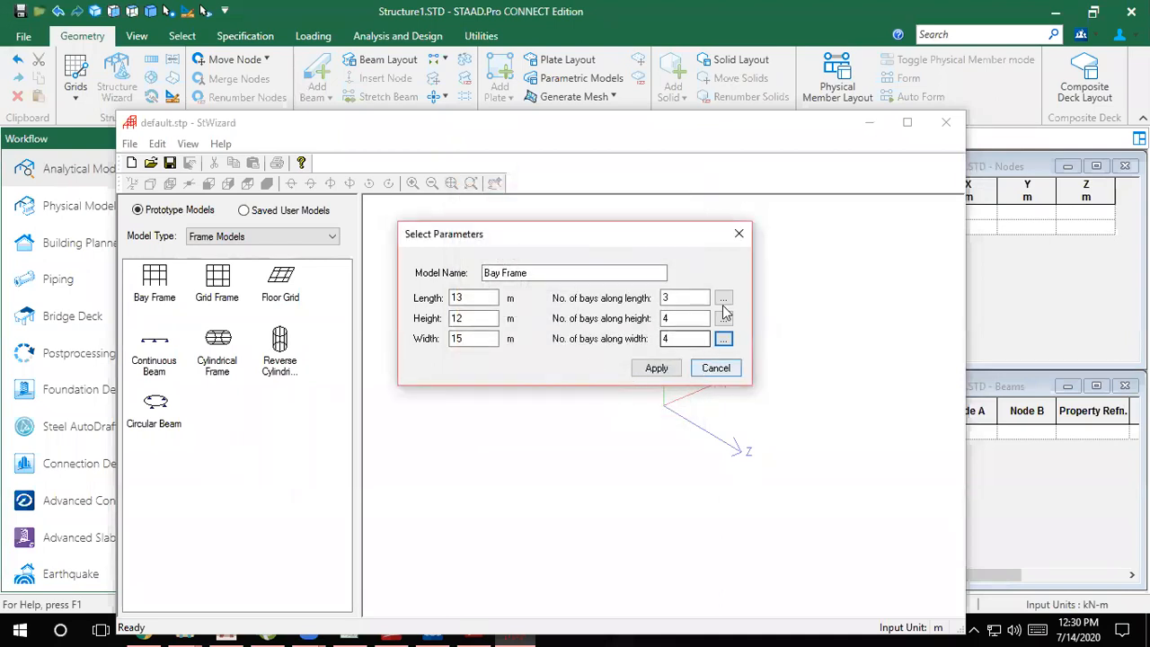
Generate the bay frame, close the wizard, and merge the prototype into the model with a 1.5 m offset in Y
left_click(660, 372)
left_click_drag(551, 510, 680, 404)
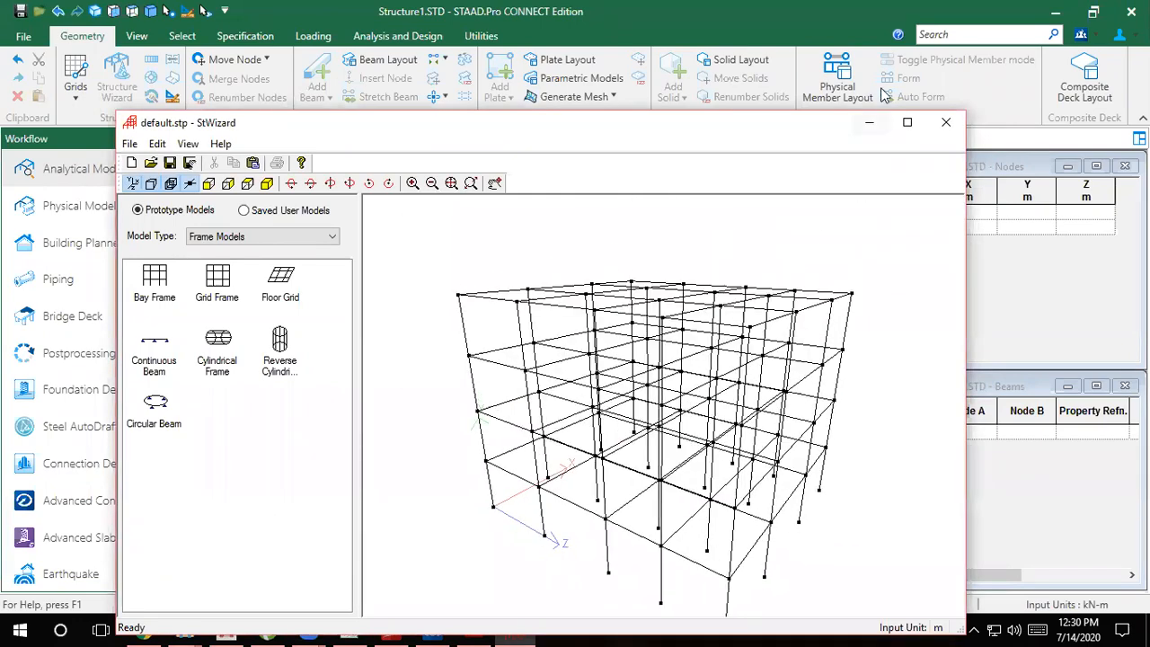
left_click(946, 124)
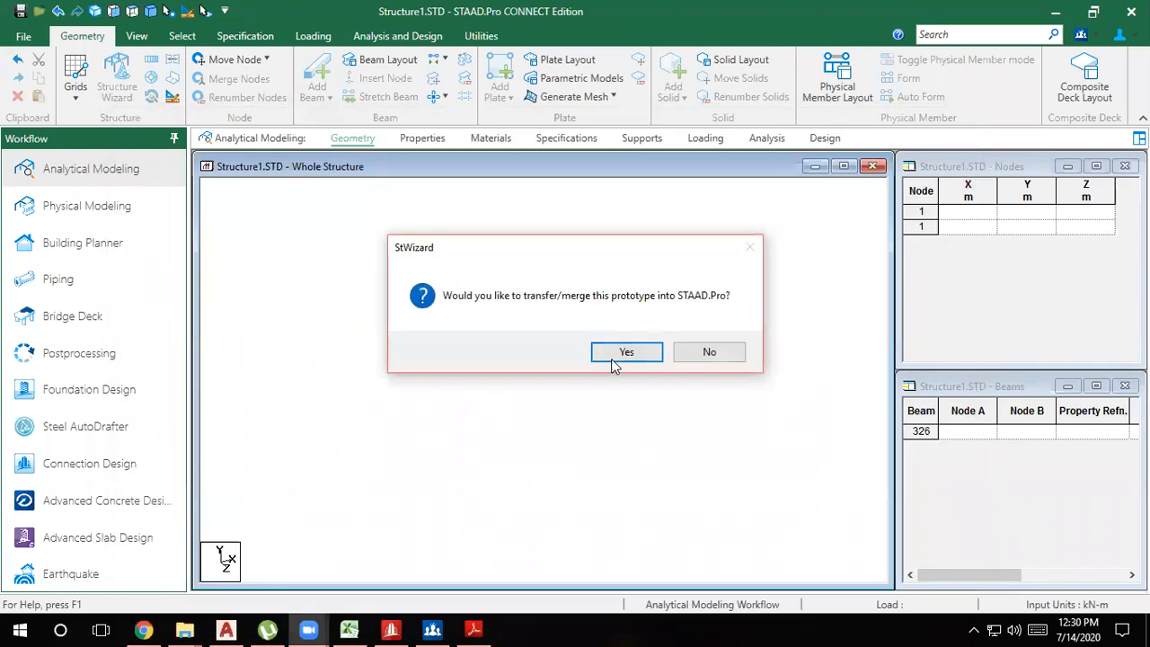
left_click(624, 353)
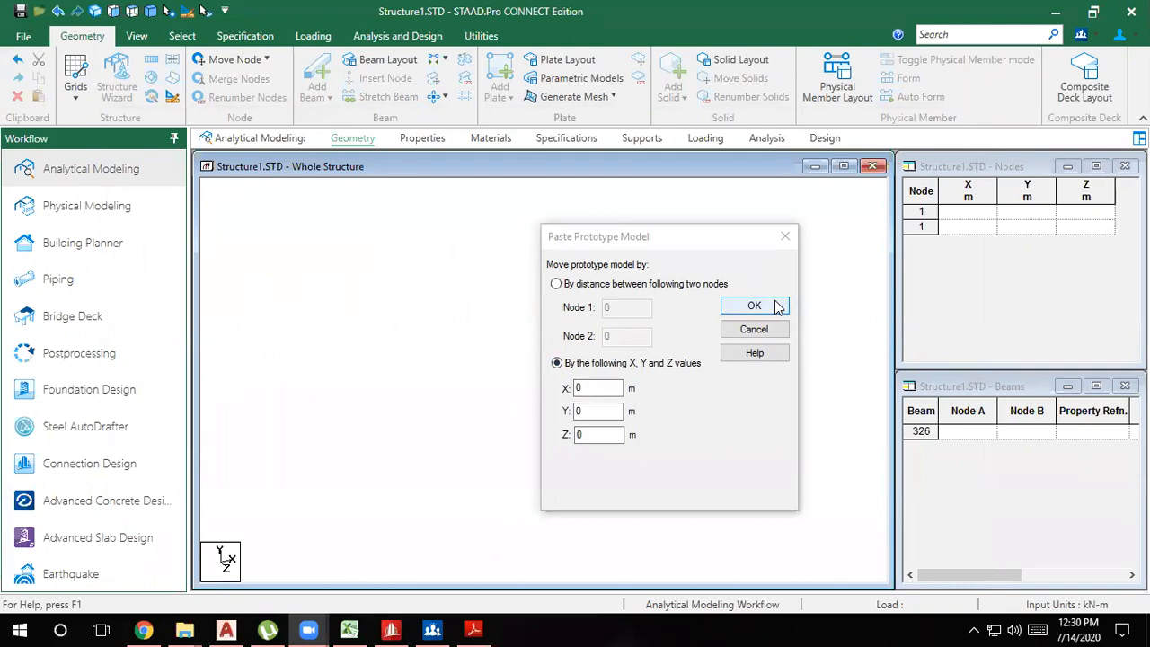
left_click(593, 411)
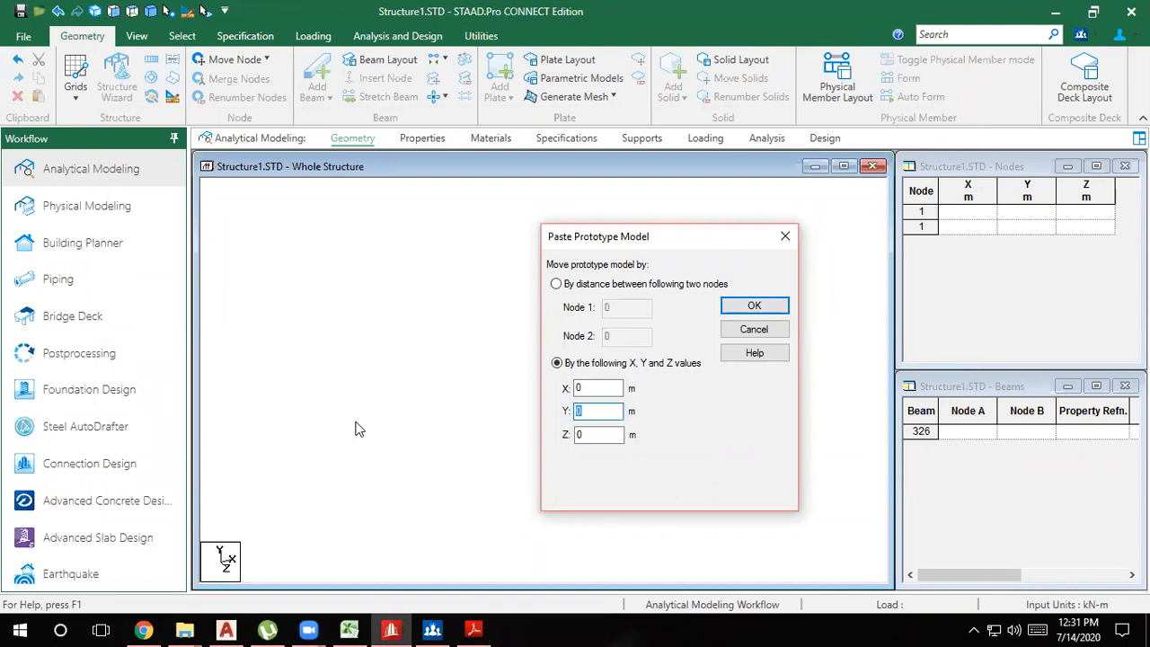
type("1.5")
left_click(753, 307)
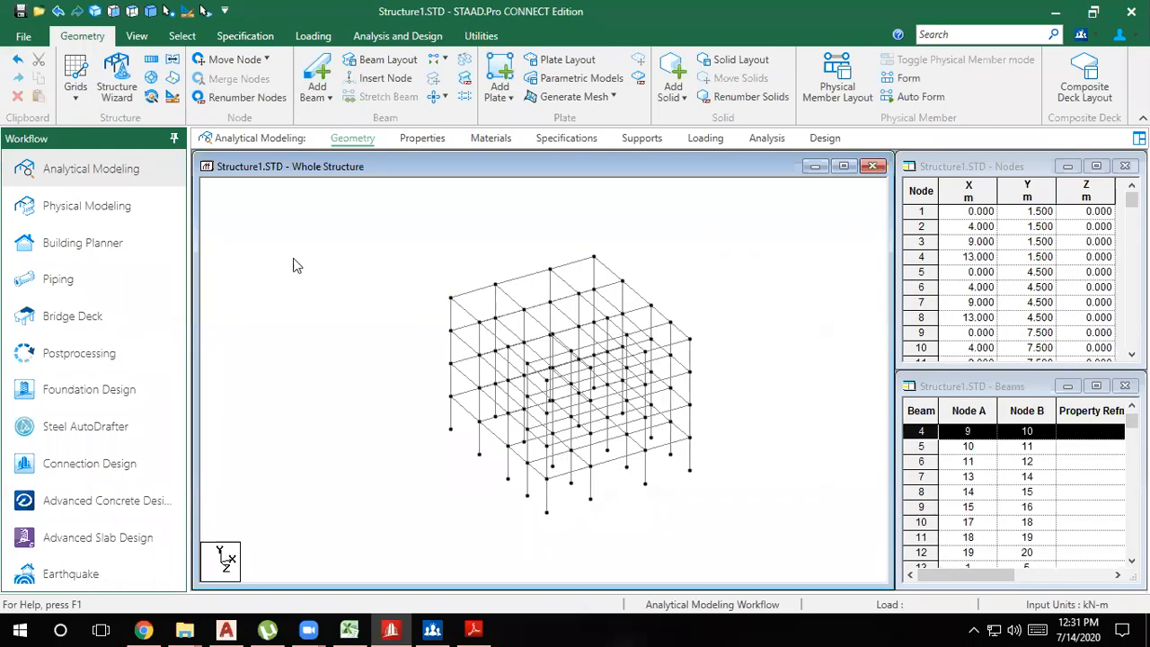
Check the frame's base level from the front against the default linear grid, then close the grid and restore the isometric view
left_click(115, 11)
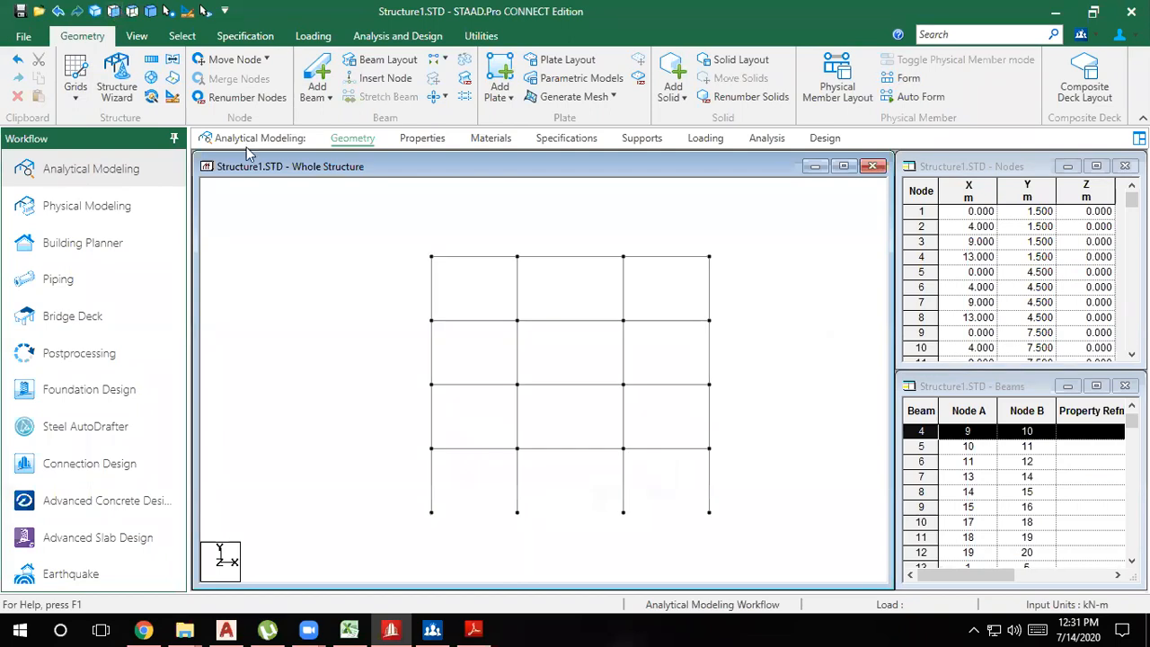
left_click(77, 96)
left_click(99, 124)
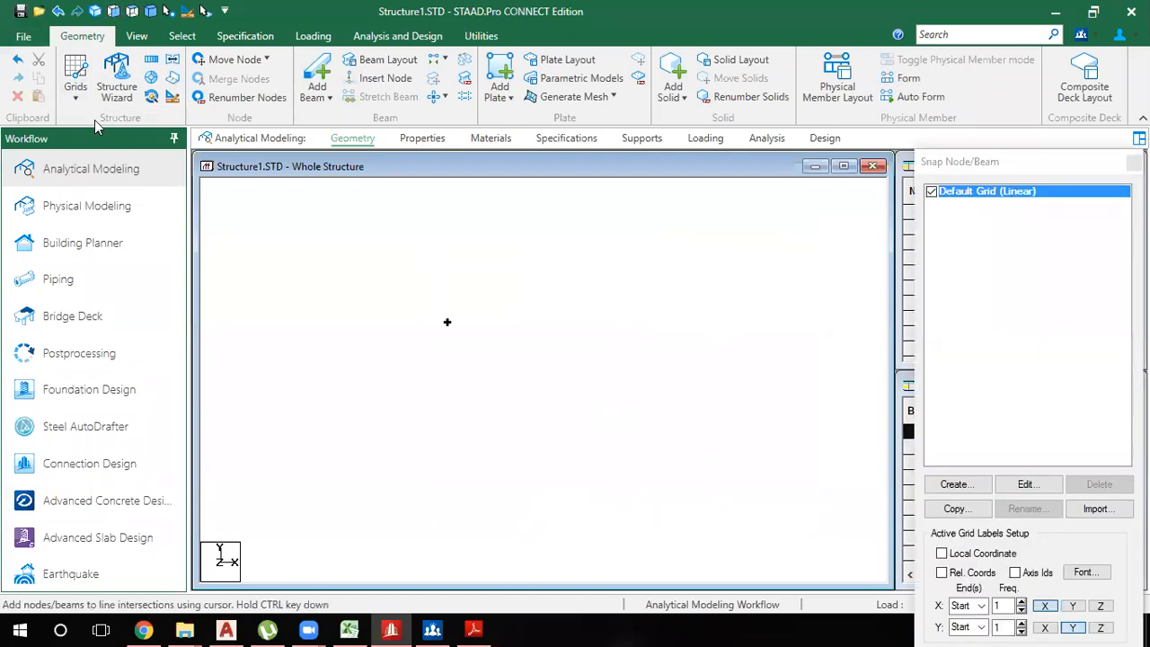
scroll(435, 540, "up", 2)
middle_click_drag(435, 539, 475, 373)
scroll(364, 423, "up", 5)
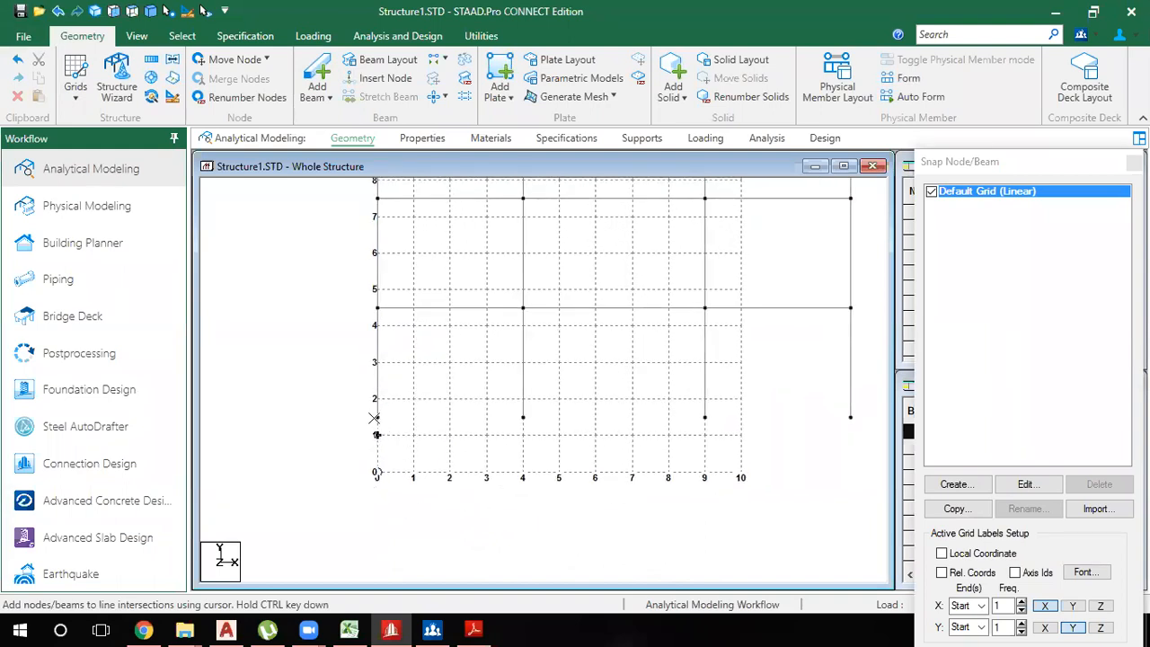
scroll(620, 230, "down", 1)
left_click(1134, 163)
scroll(620, 317, "down", 4)
middle_click_drag(526, 318, 416, 533)
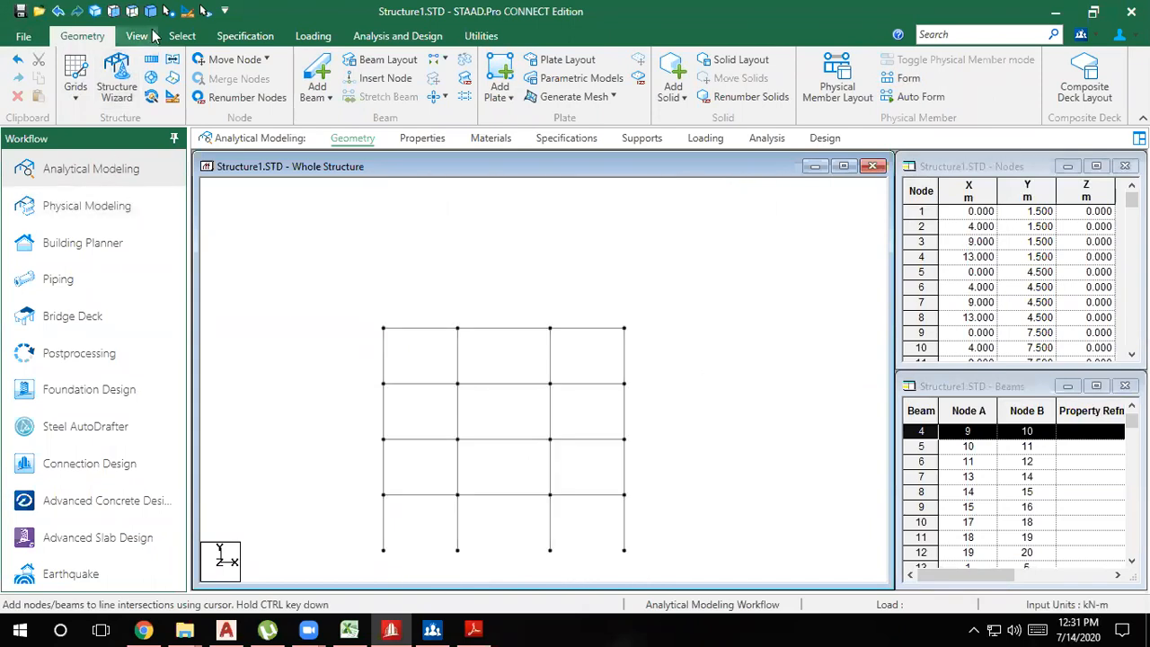
left_click(153, 18)
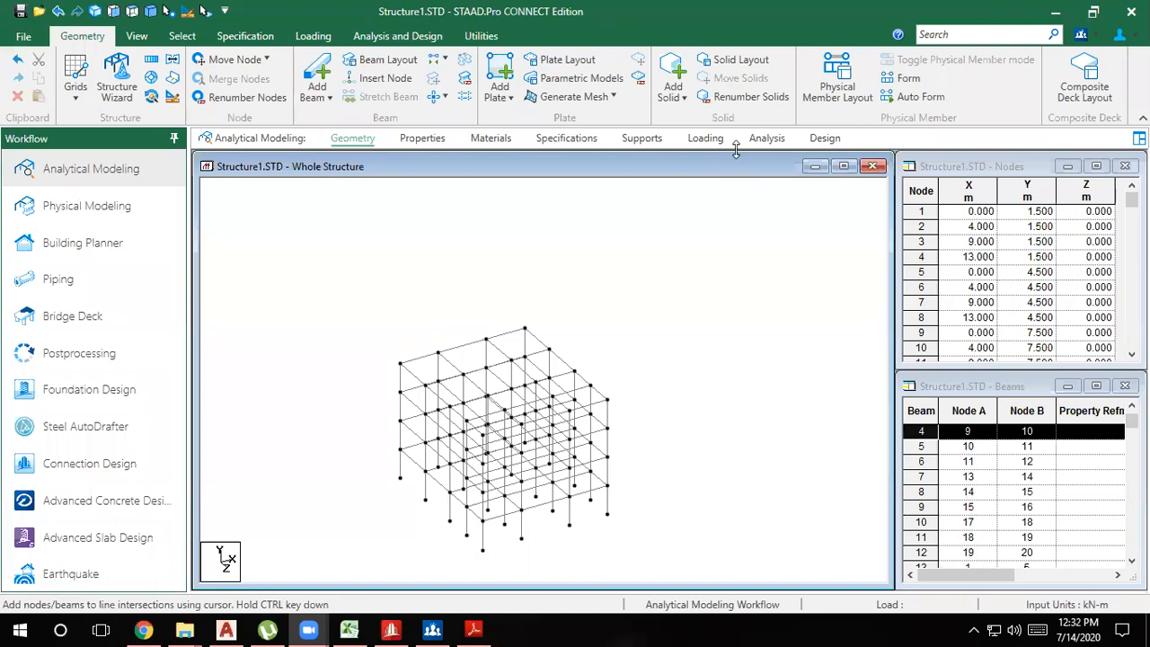
left_click(360, 308)
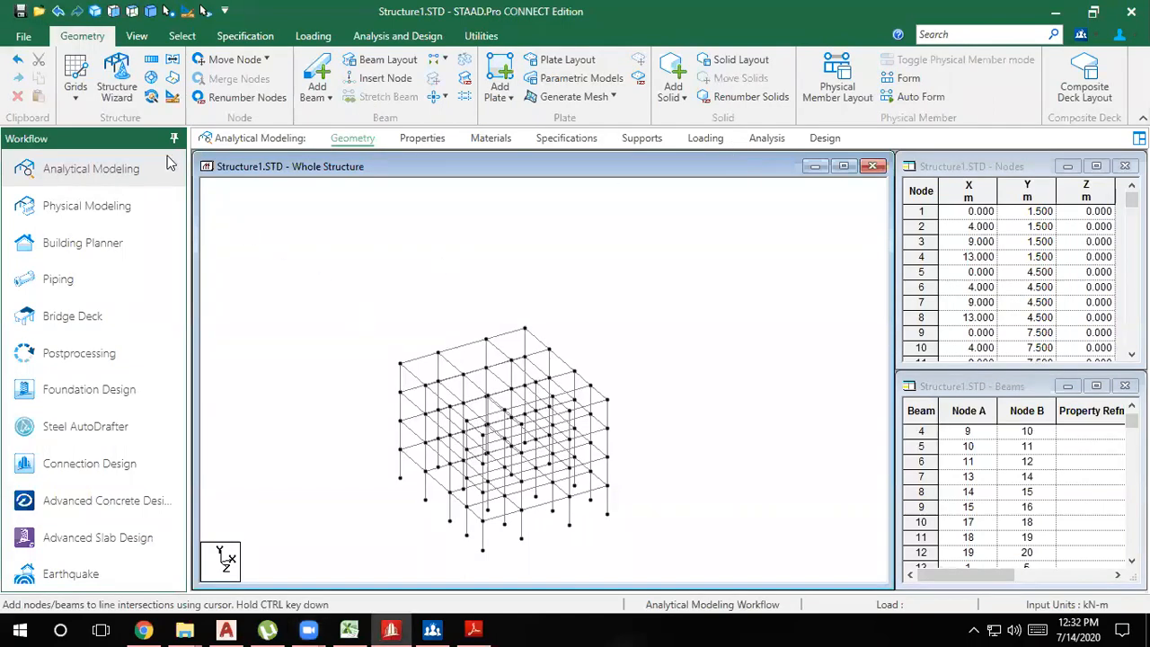
Start another Bay Frame prototype from the Frame Models in the Structure Wizard and inspect its length parameters
left_click(132, 93)
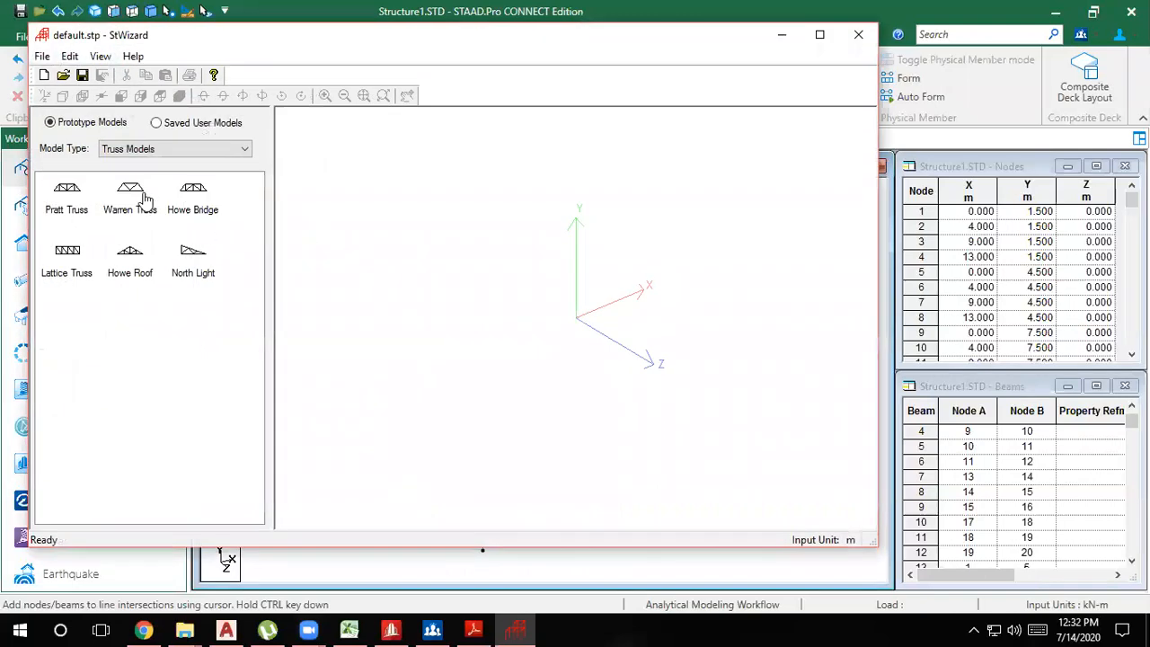
left_click(144, 151)
left_click(126, 177)
left_click_drag(90, 198, 601, 308)
left_click(469, 298)
double_click(667, 298)
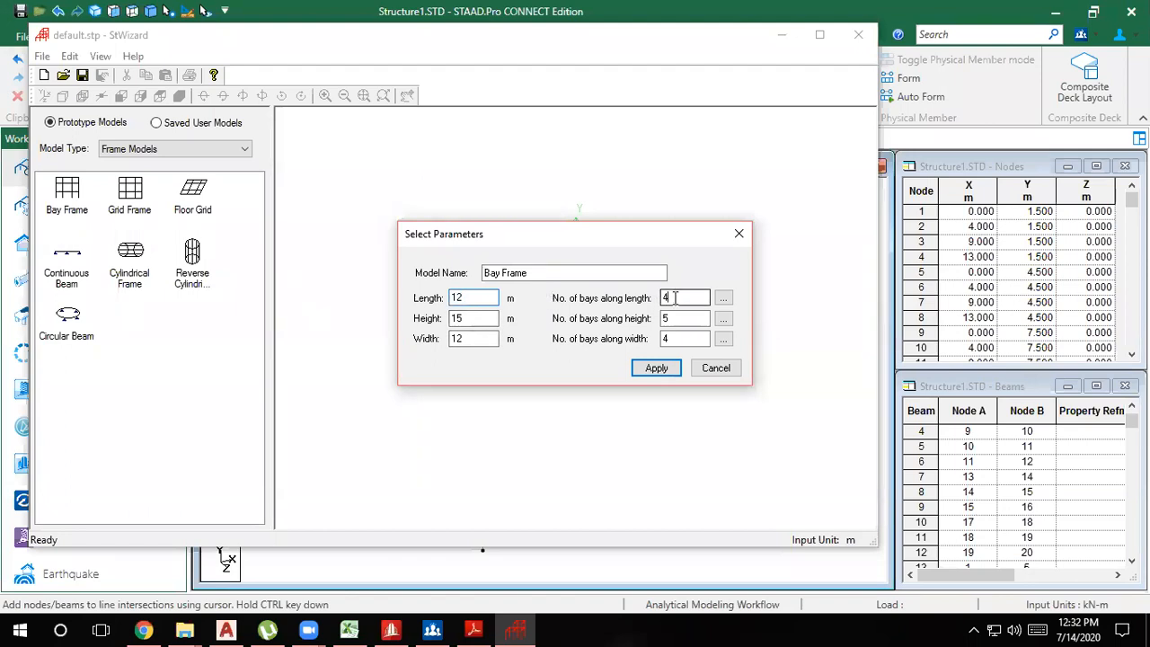
Try to accept individual bay lengths of 2, 3, 3 and 3 m along the 12 m frame length
left_click(724, 299)
left_click(535, 274)
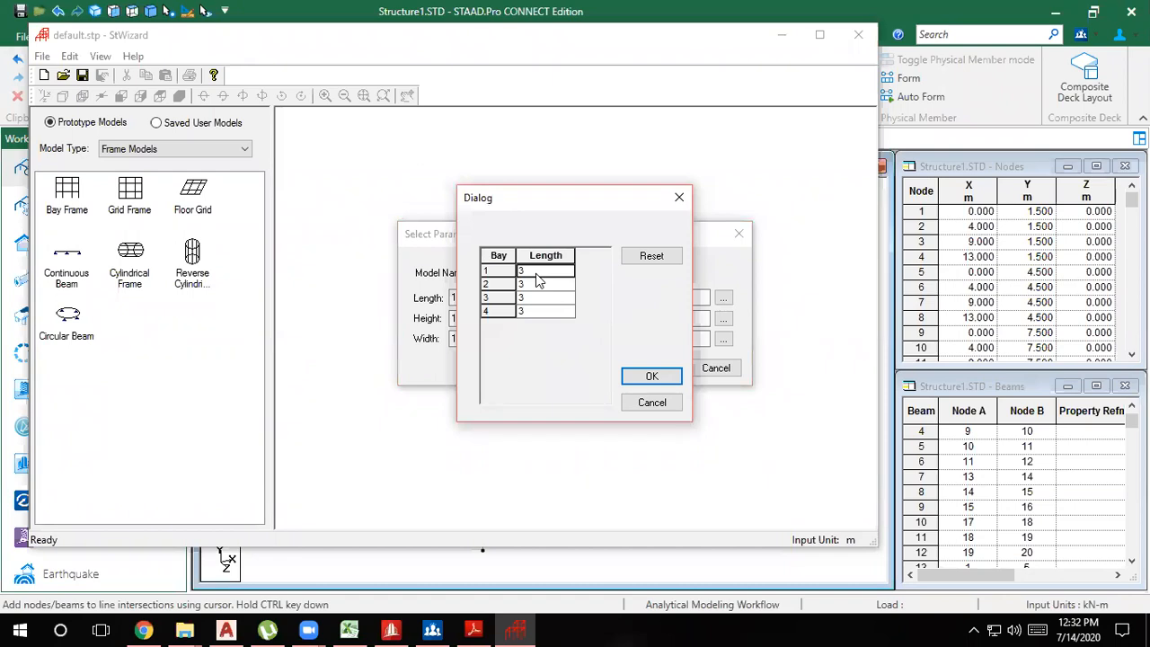
left_click(652, 376)
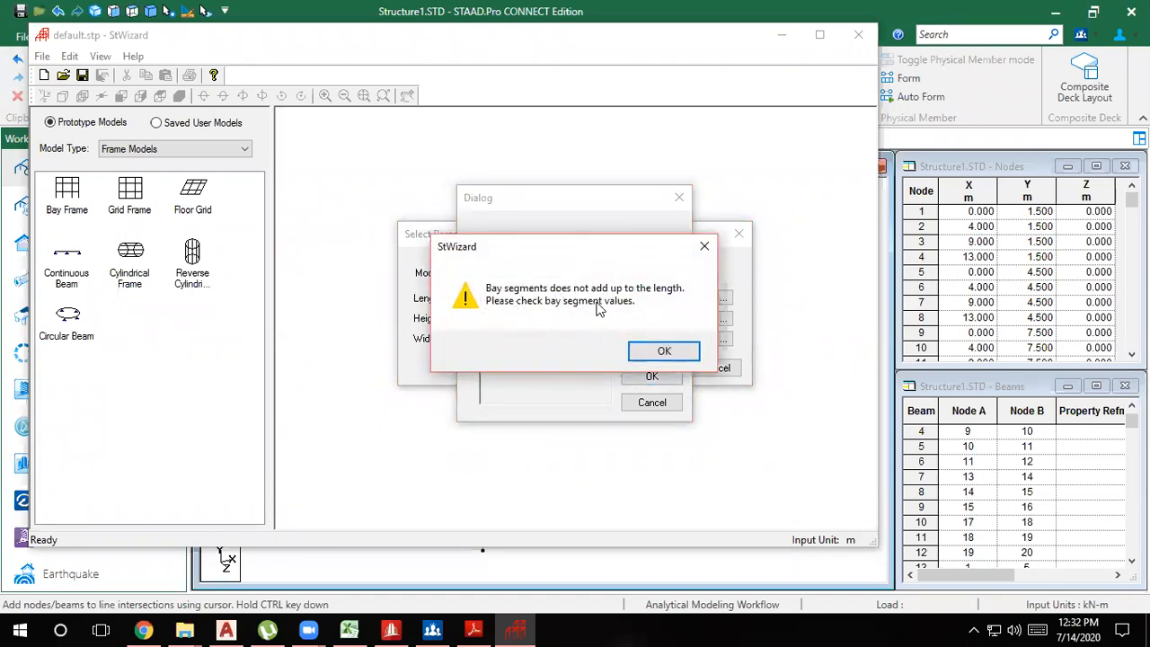
left_click_drag(542, 259, 528, 420)
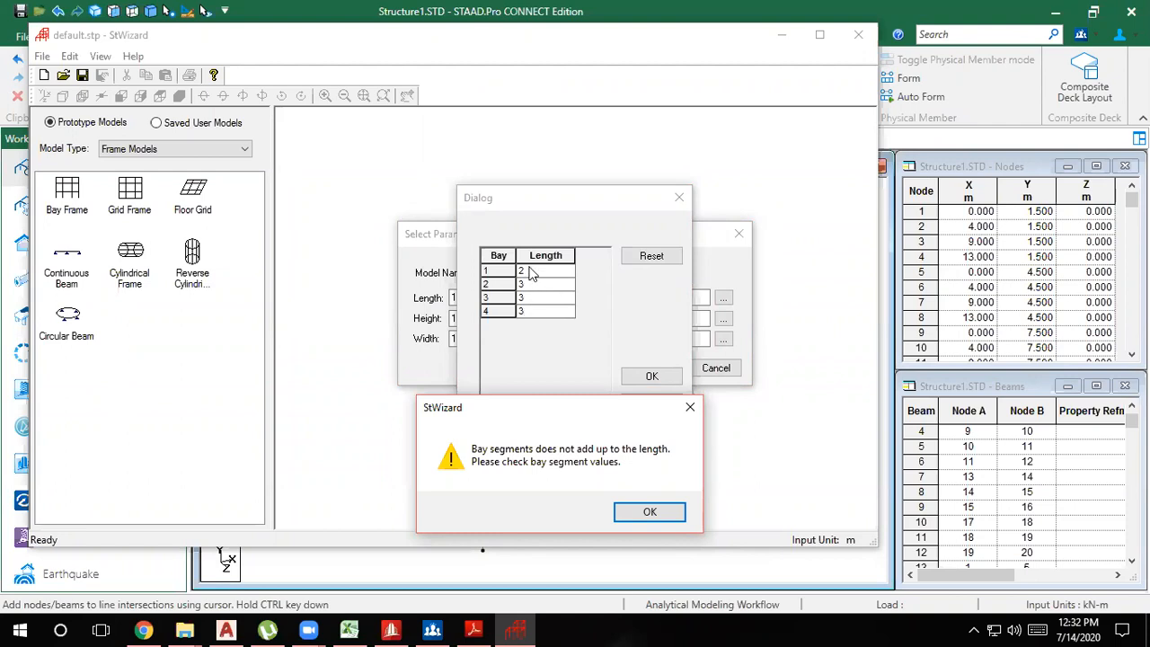
left_click(634, 512)
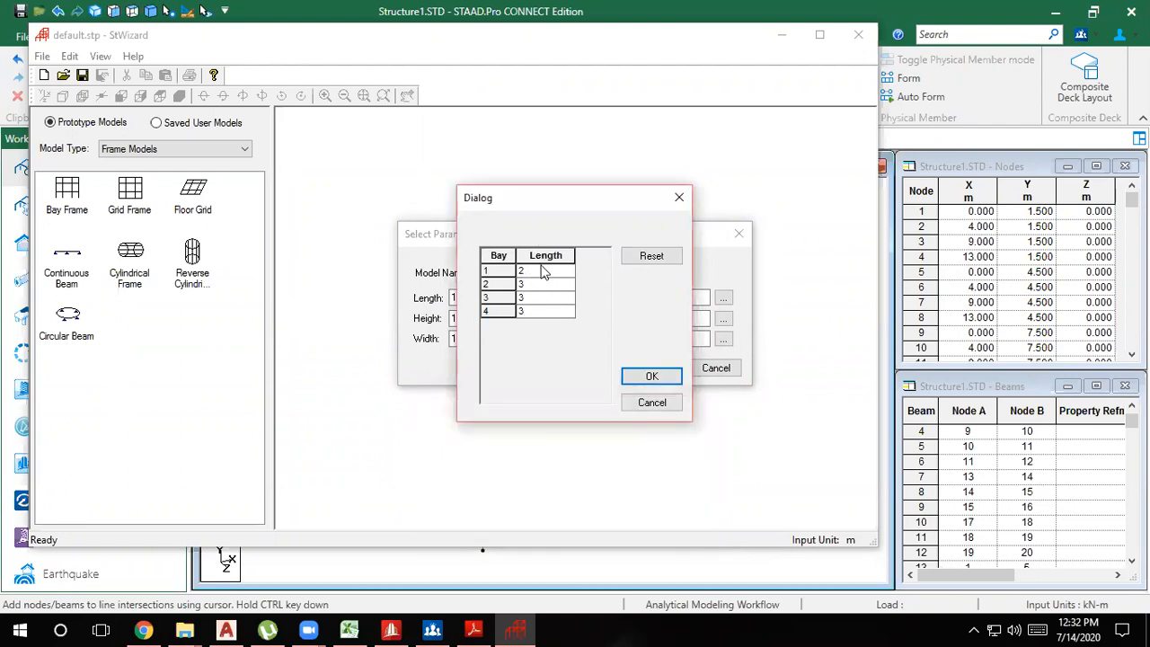
left_click_drag(517, 196, 678, 187)
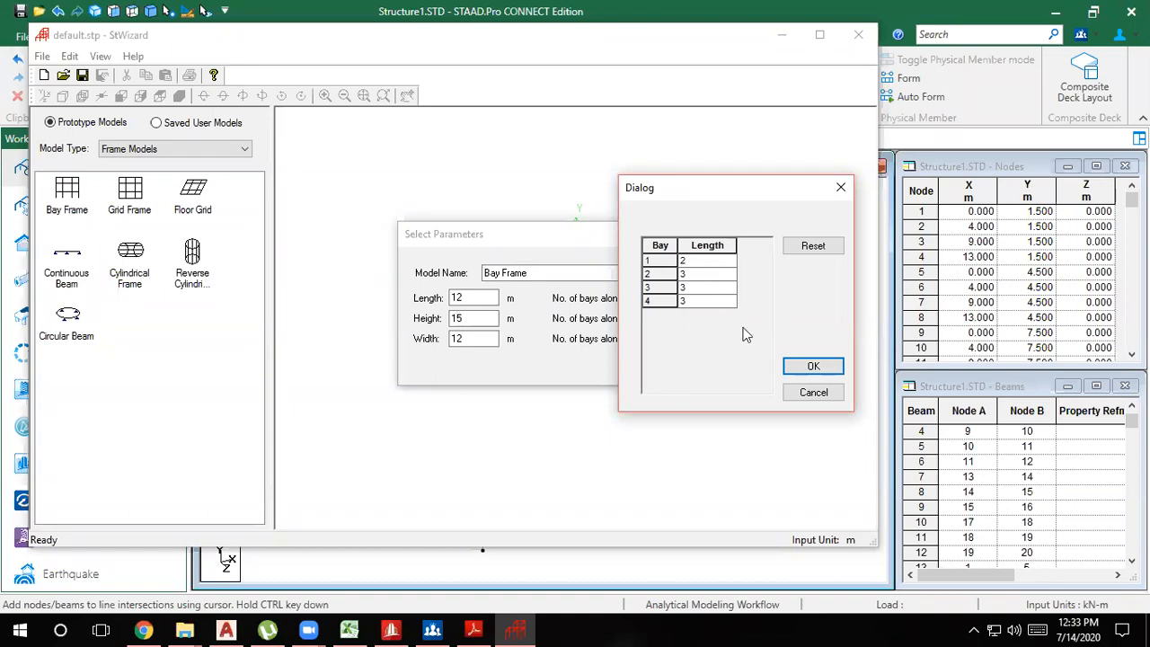
left_click(813, 365)
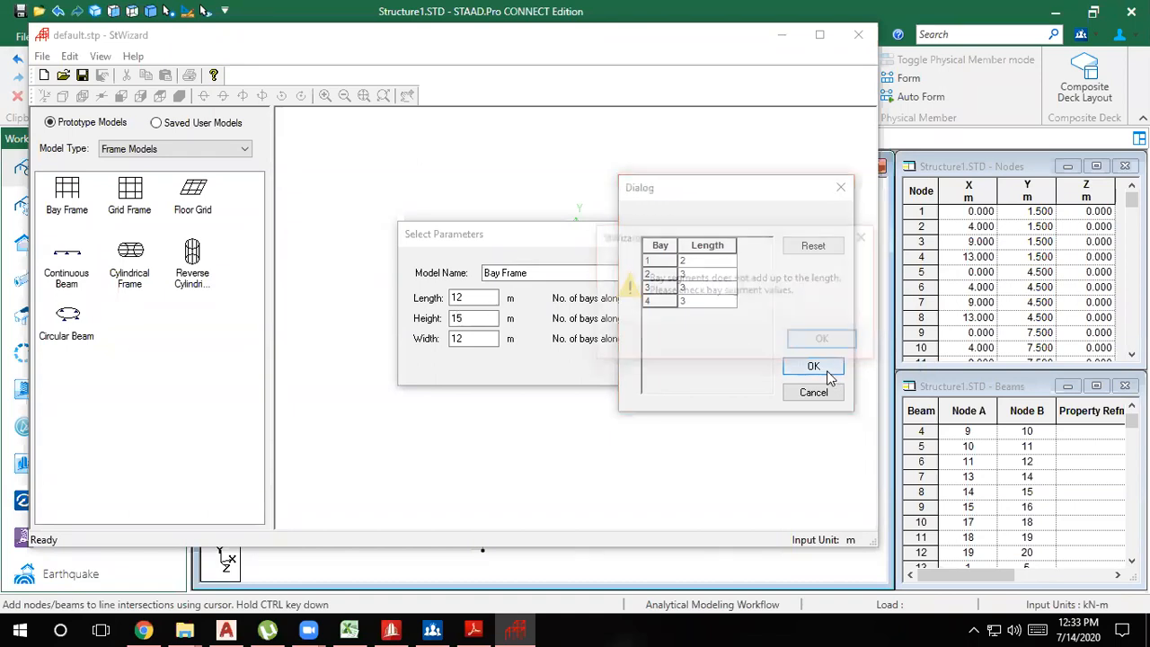
left_click(819, 343)
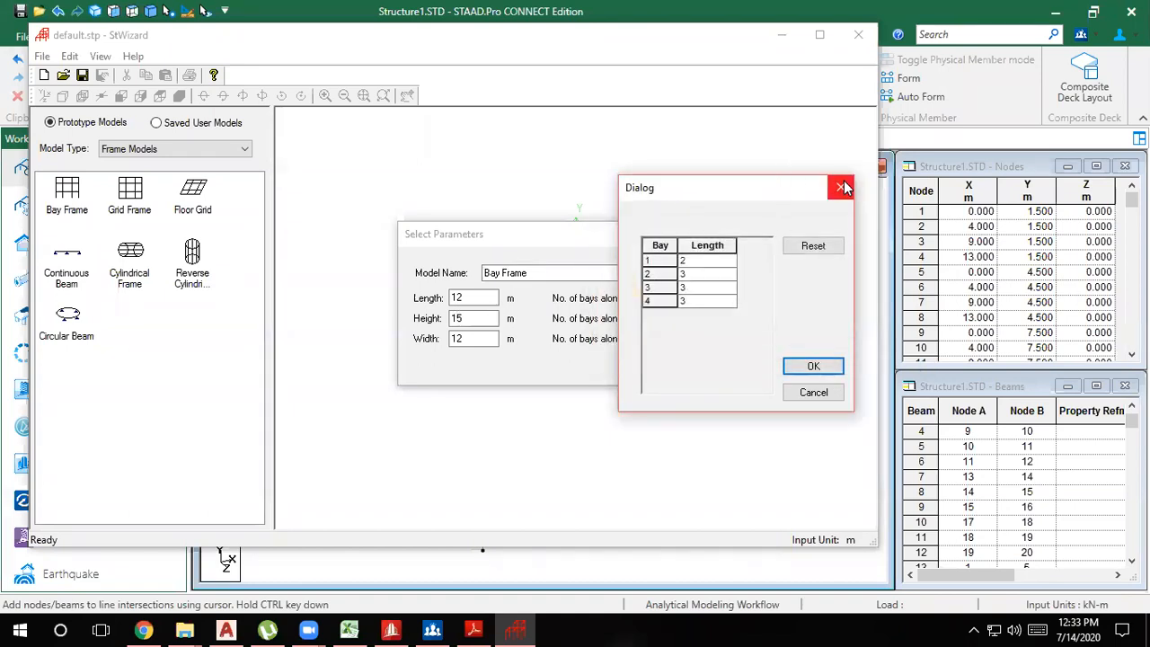
Discard the bay lengths and prototype parameters, and close the Structure Wizard
left_click(840, 186)
left_click(739, 235)
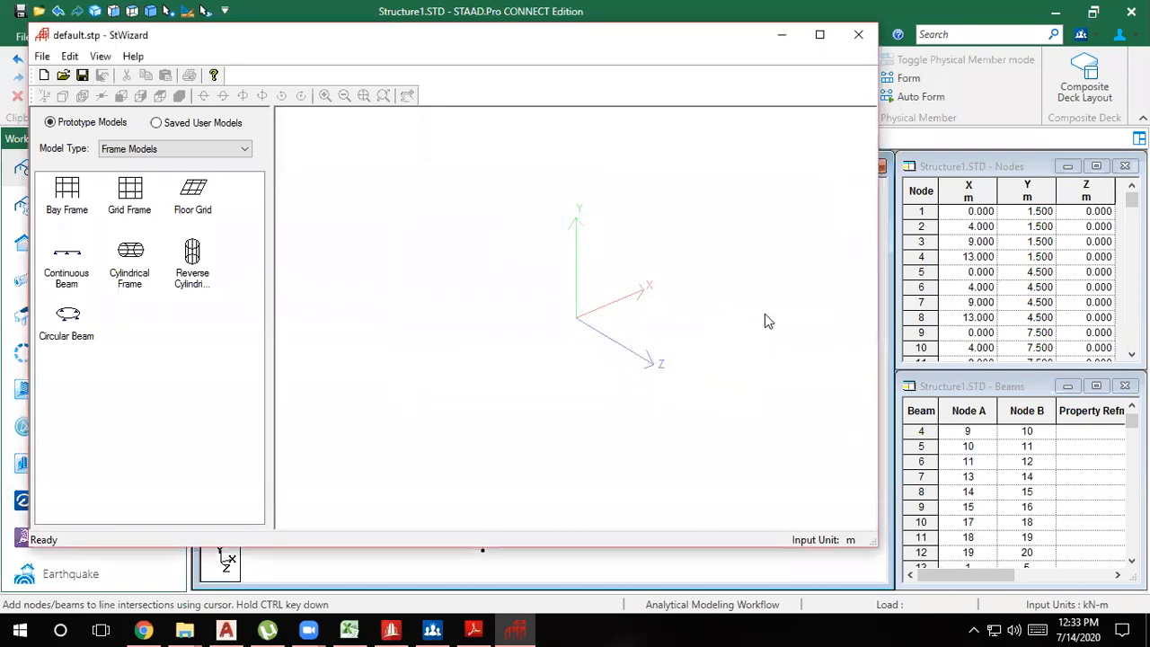
left_click(858, 34)
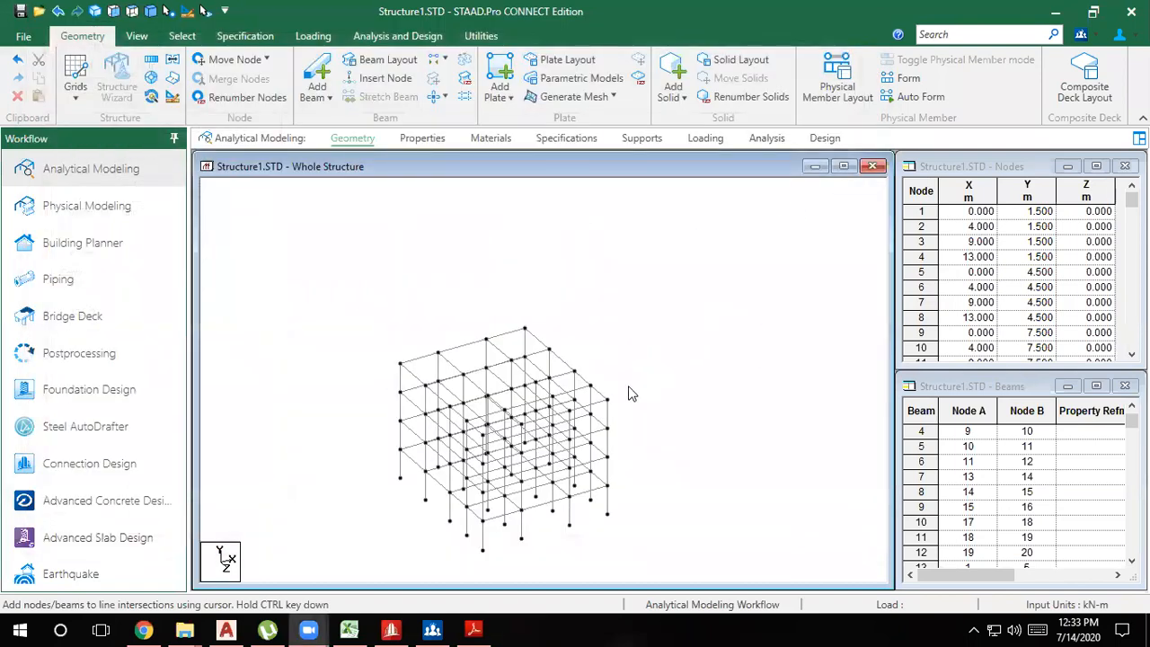
Inspect the merged frame closely and switch it to the front view
middle_click_drag(628, 386, 654, 334)
scroll(466, 314, "up", 5)
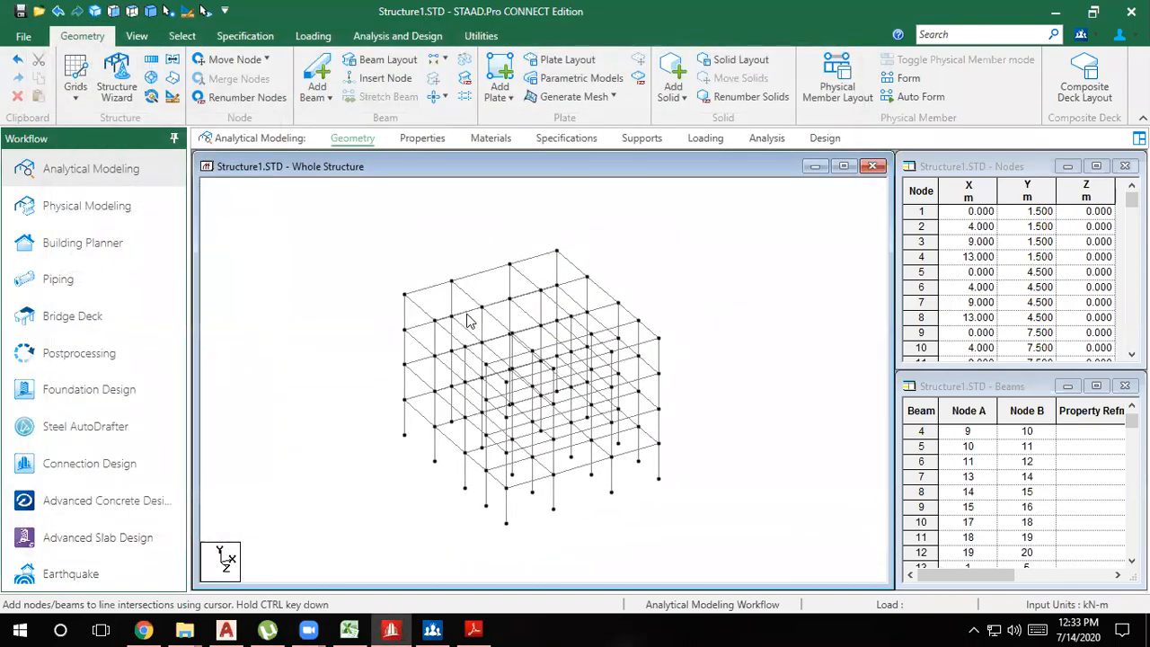
left_click(114, 13)
scroll(520, 388, "down", 3)
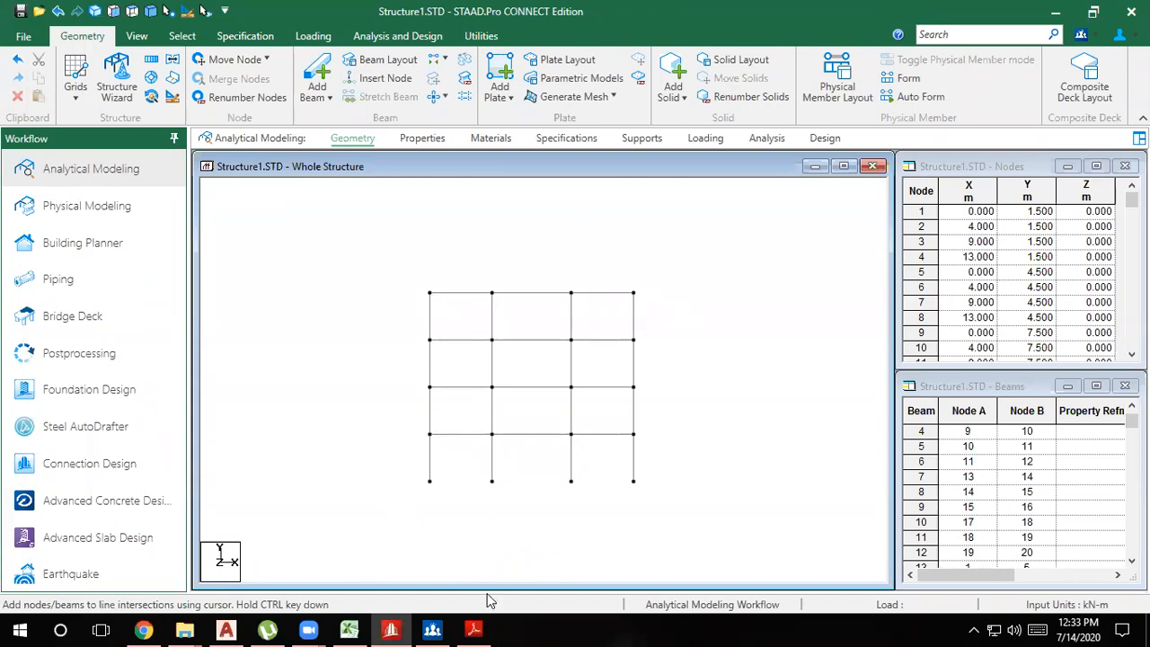
Switch to the Downloads folder in File Explorer and preview Assignment No 3.pdf and Assignment No 4.pdf
mouse_move(184, 629)
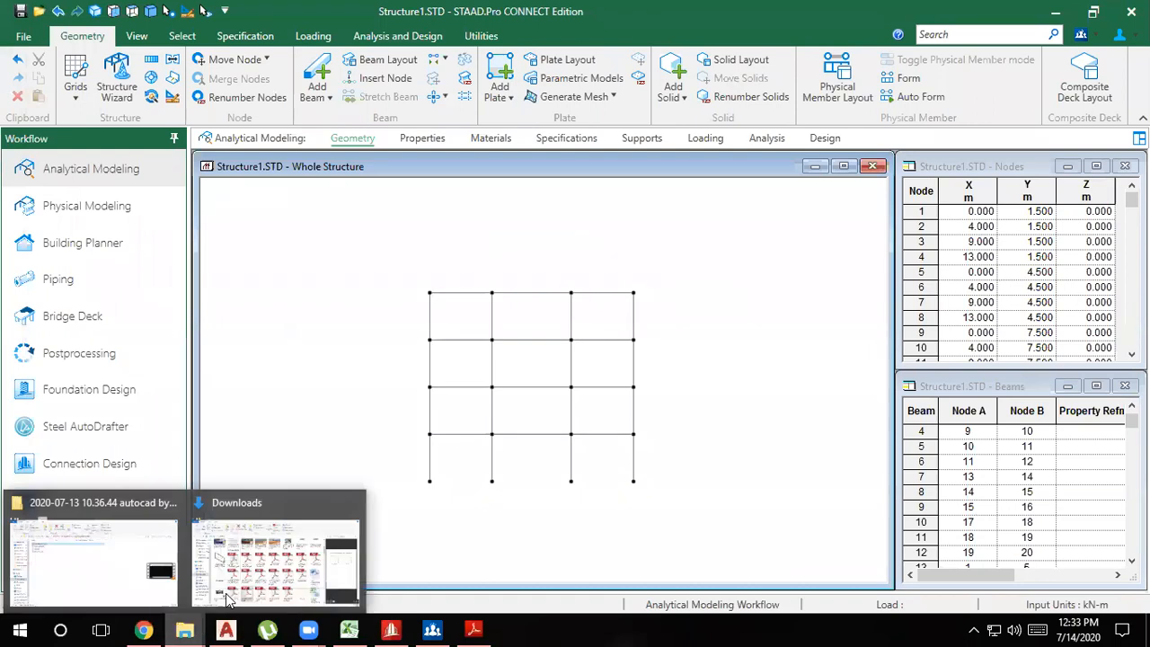
left_click(340, 550)
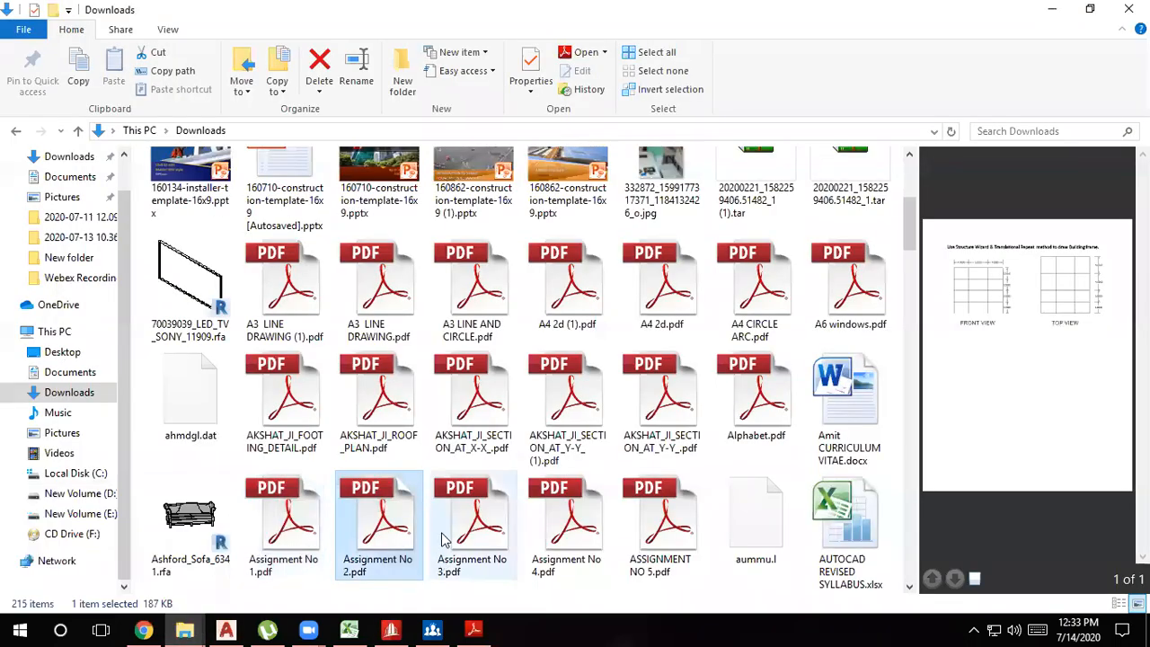
left_click(477, 539)
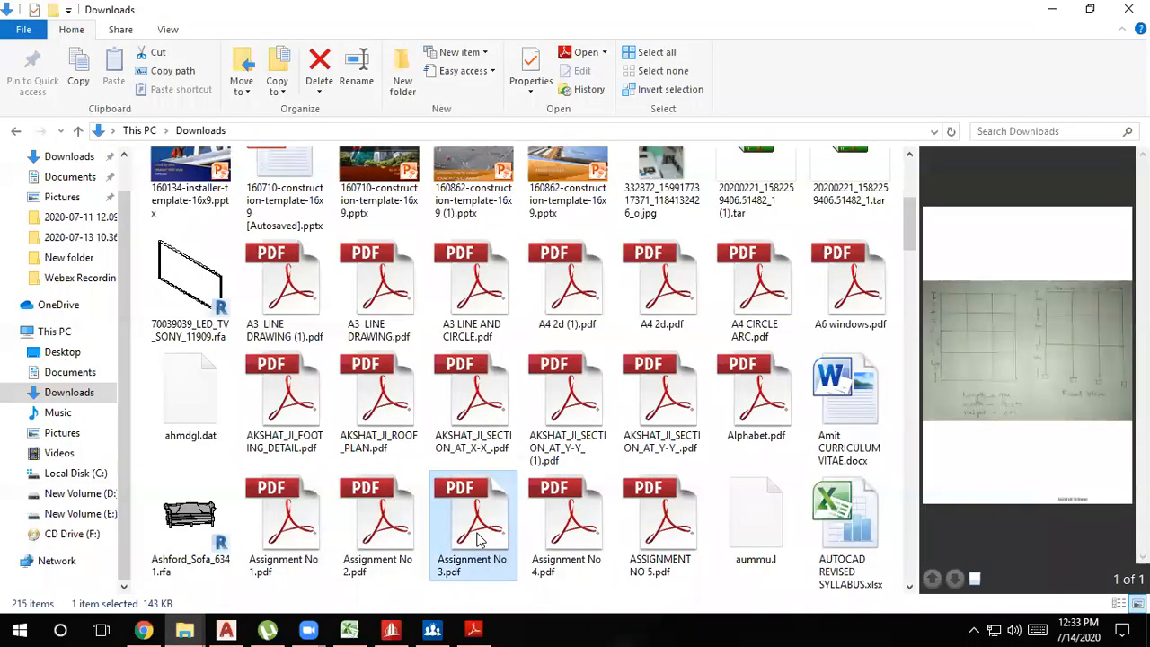
left_click(557, 529)
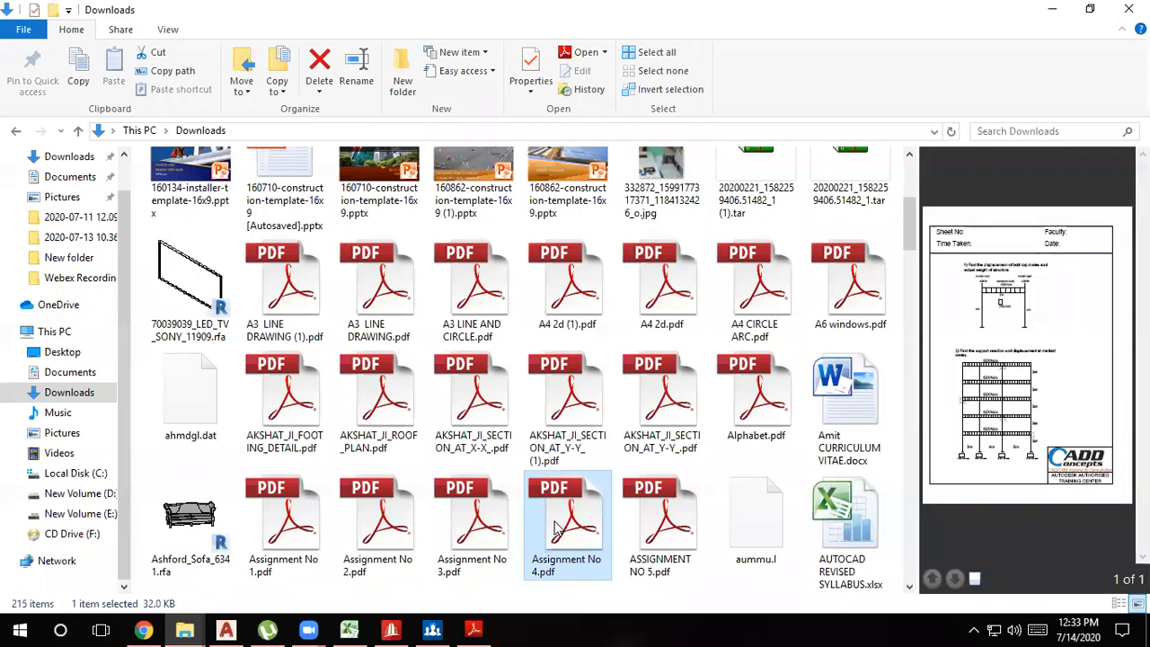
left_click(472, 526)
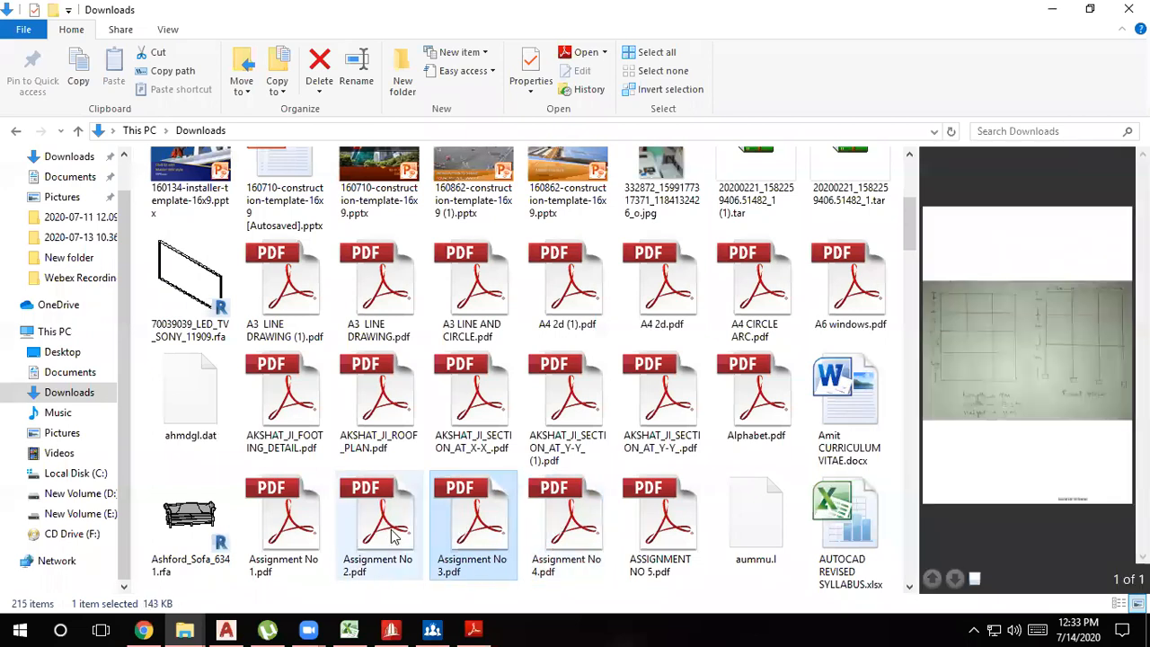
Open Assignment No 2.pdf and then Assignment No 3.pdf, look over their frame drawings, and close Assignment No 3.pdf
double_click(392, 537)
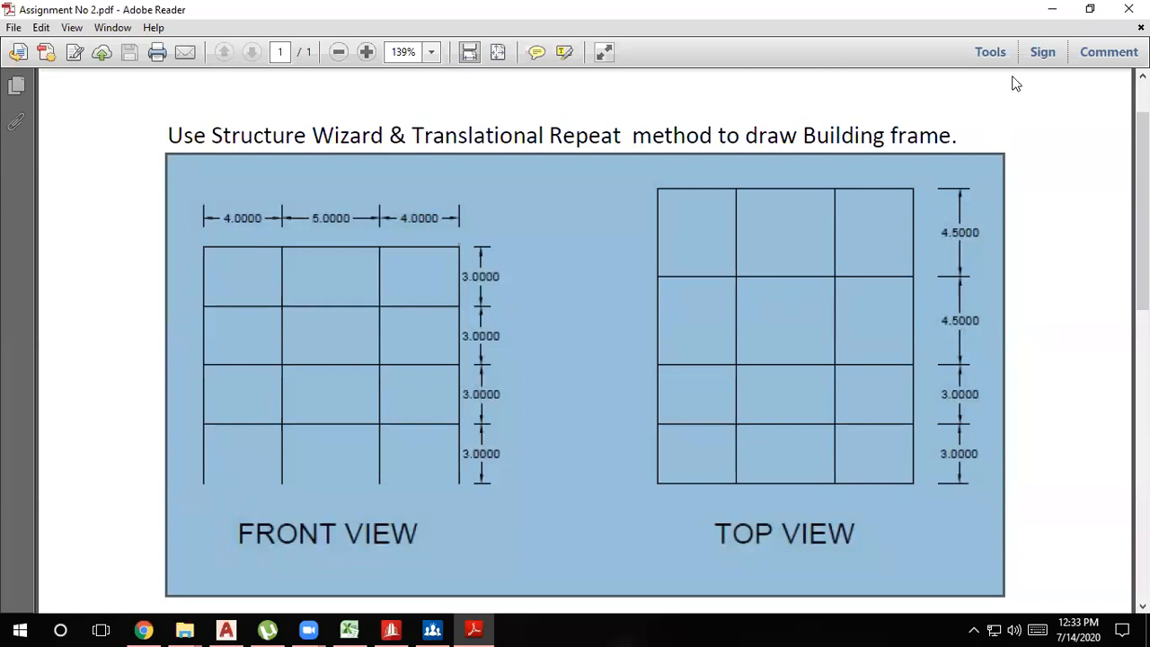
left_click(1052, 9)
left_click(564, 526)
double_click(476, 544)
scroll(515, 501, "down", 10)
scroll(507, 556, "down", 3)
scroll(500, 611, "up", 13)
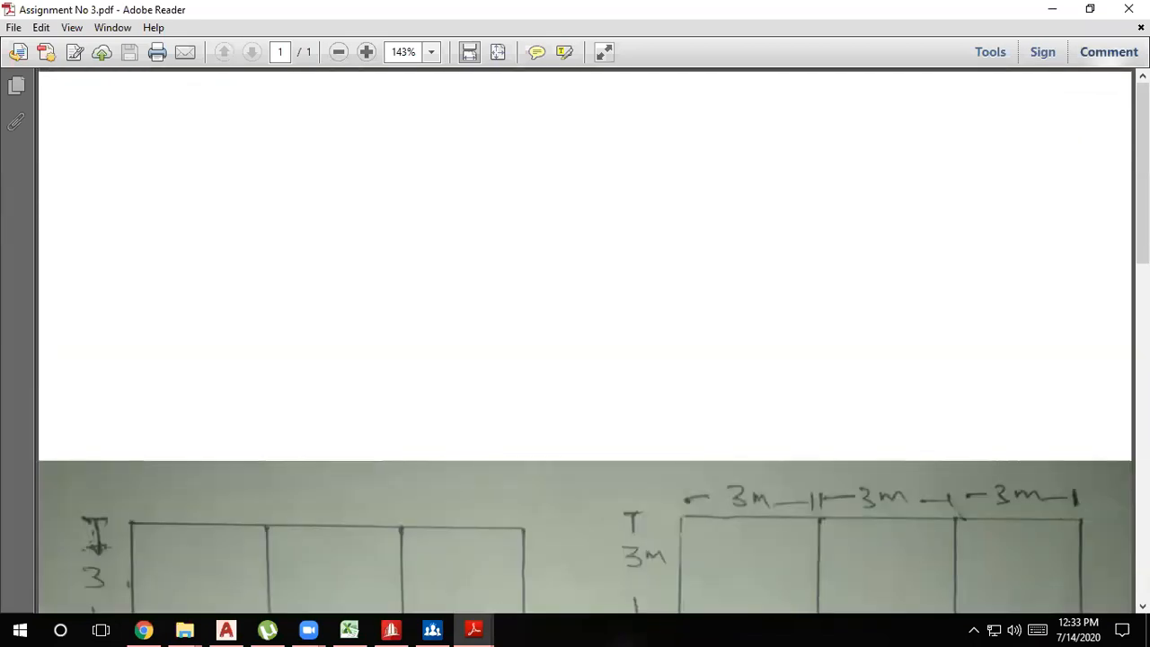
left_click(1128, 9)
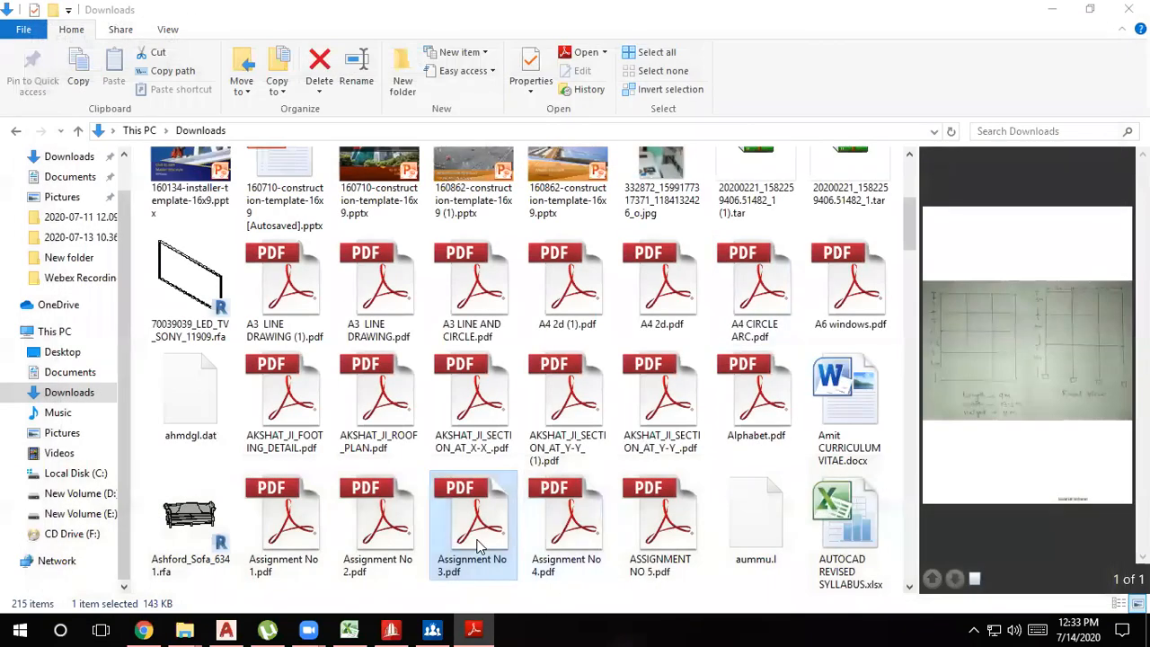
Preview Assignment No 4.pdf, ASSIGNMENT NO 5.pdf and Assignment No 2.pdf in the Downloads folder
left_click(557, 546)
left_click(652, 537)
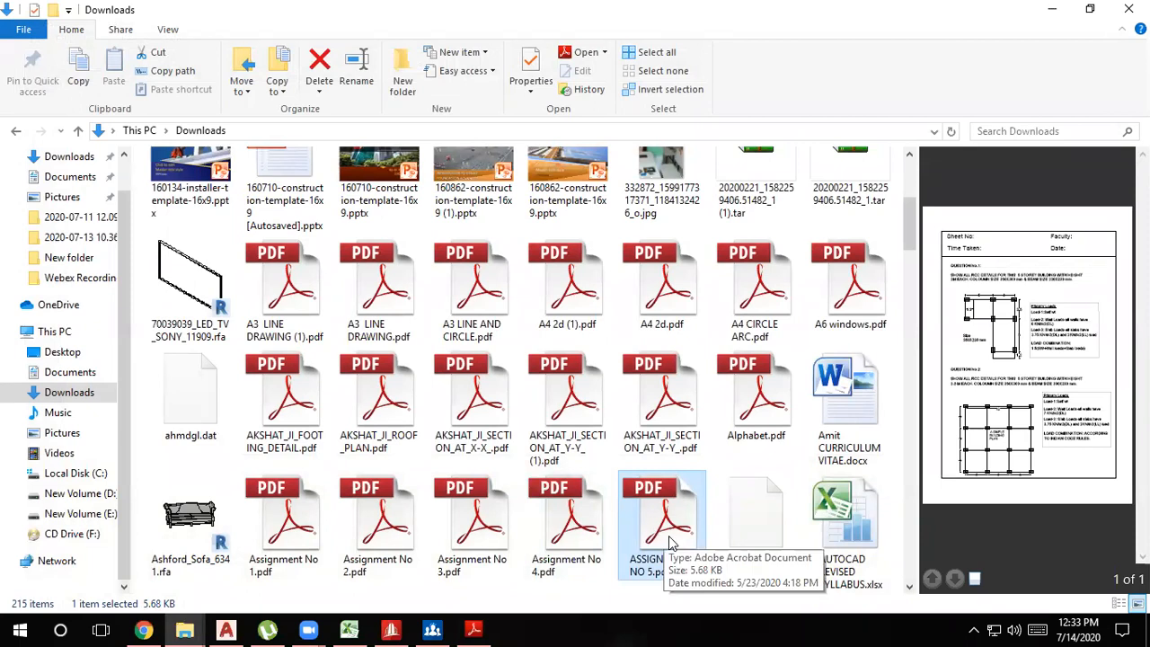
scroll(668, 541, "down", 5)
scroll(626, 521, "up", 4)
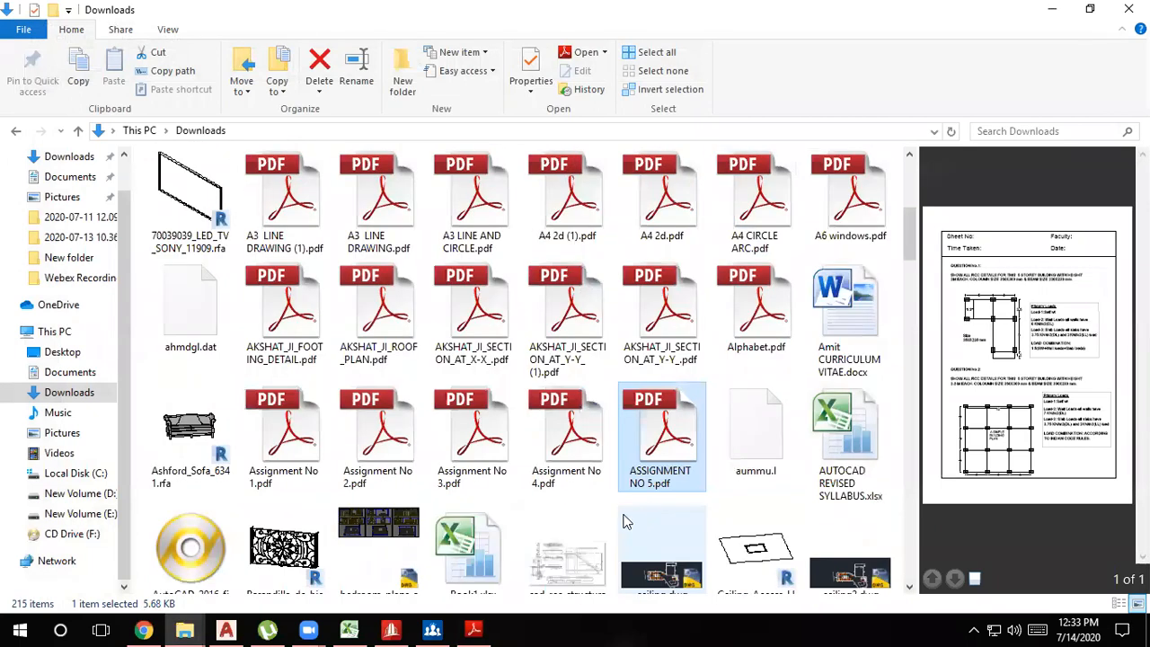
left_click(566, 435)
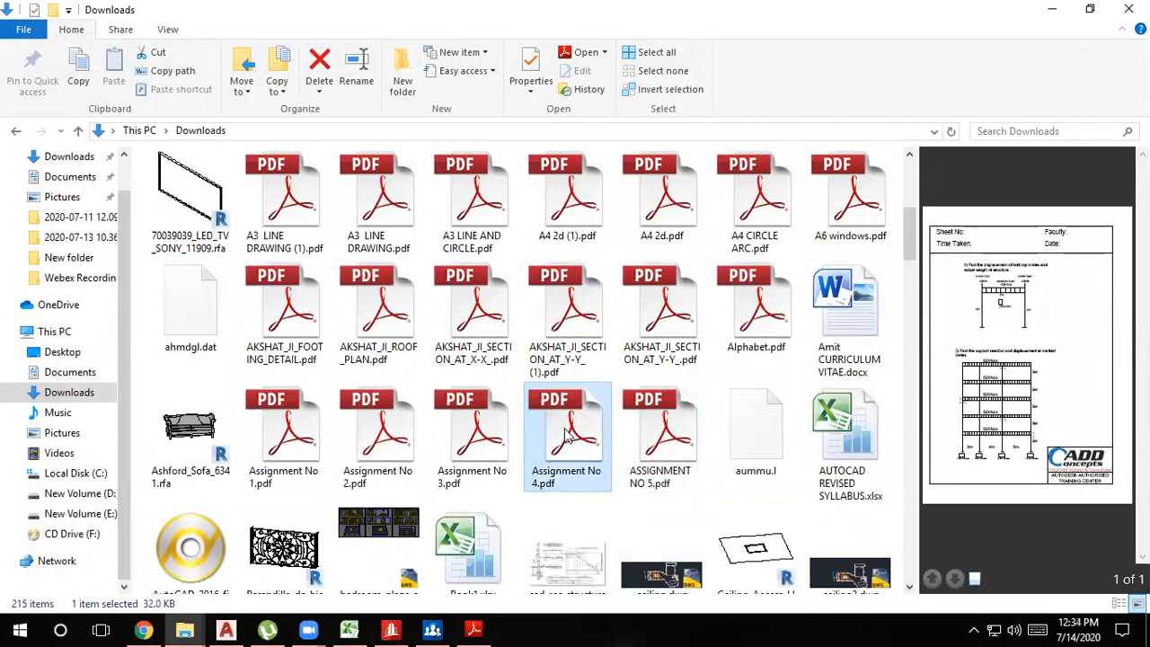
left_click(379, 438)
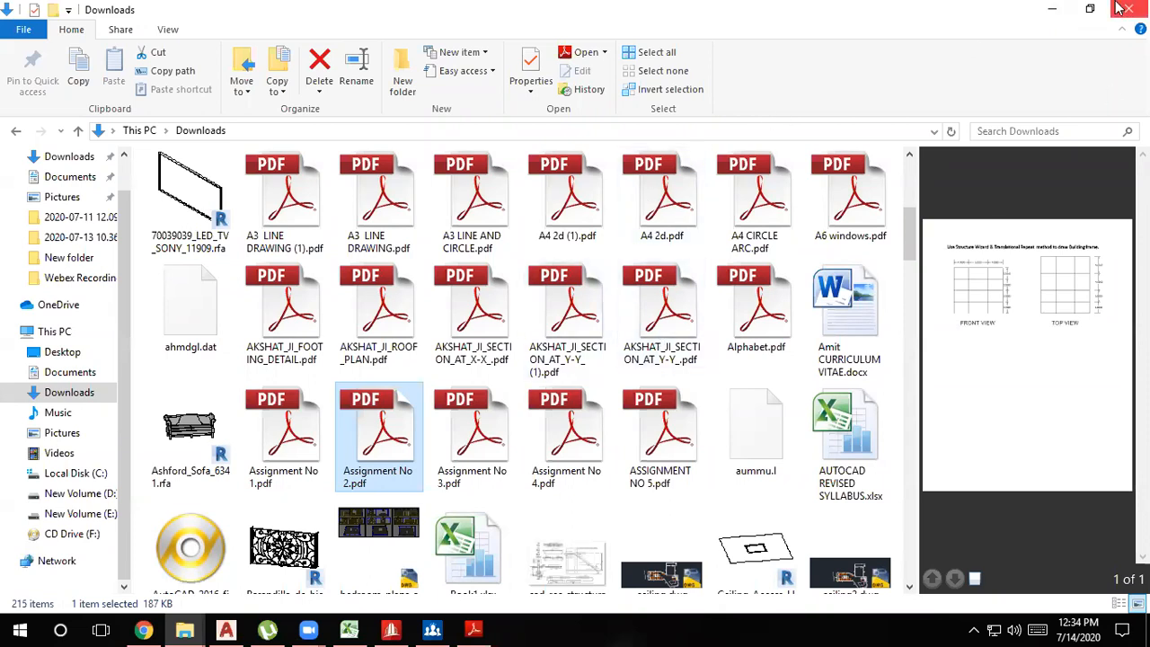
Switch back to STAAD.Pro and select all members of the frame in the front view
left_click(1049, 9)
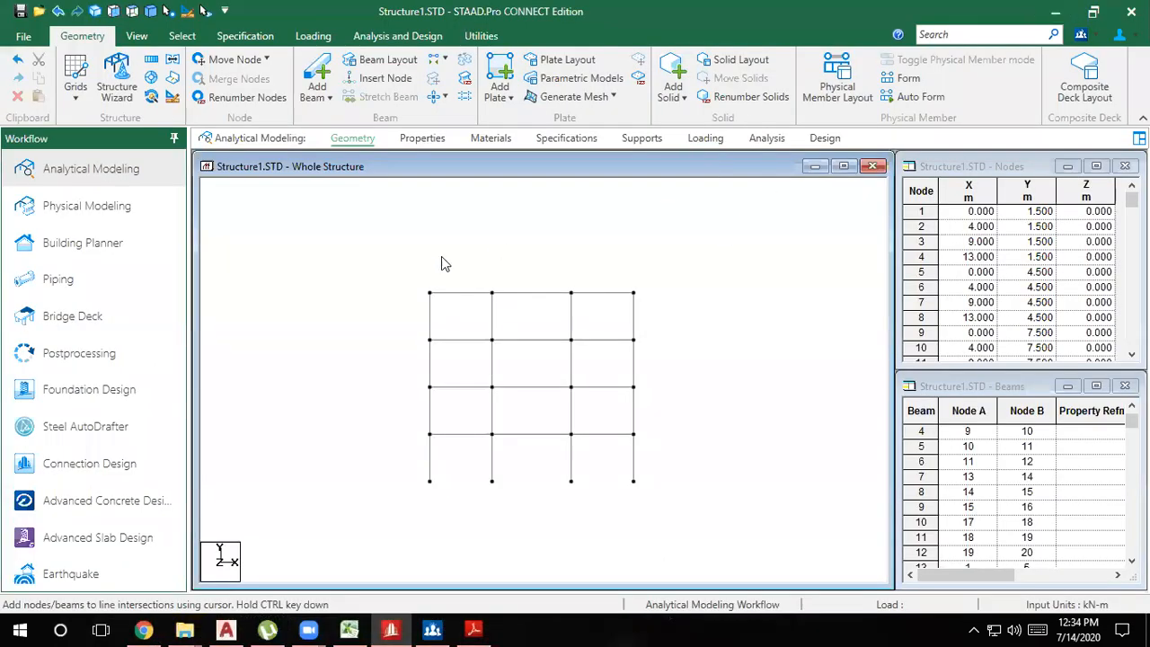
left_click_drag(381, 265, 683, 512)
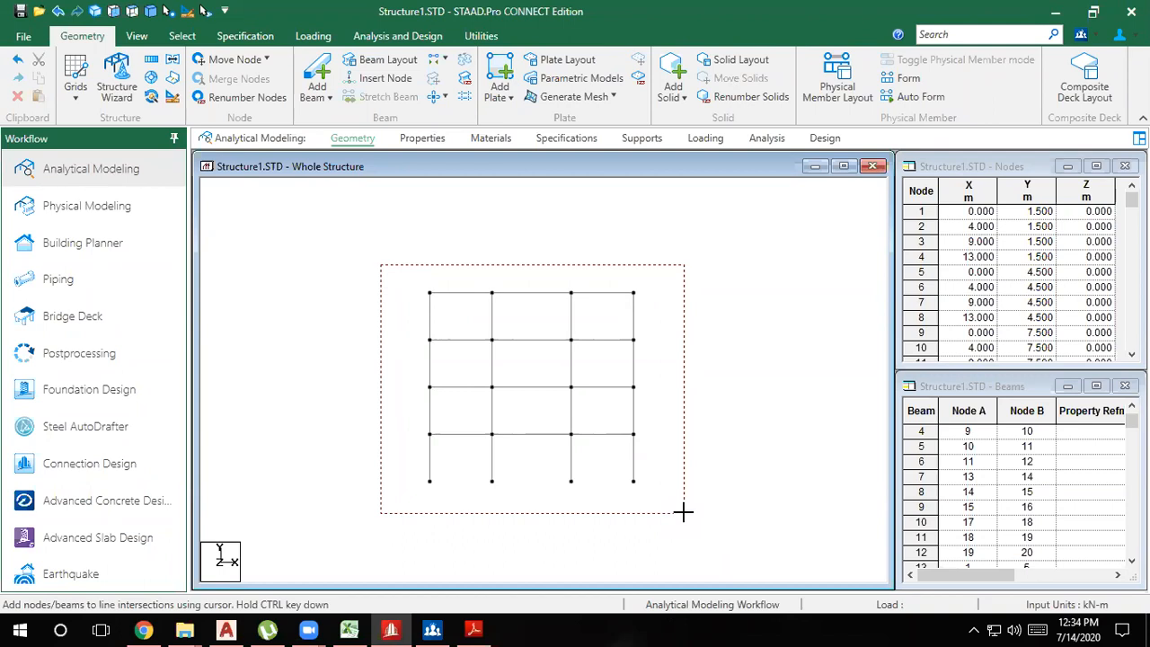
left_click_drag(683, 512, 686, 511)
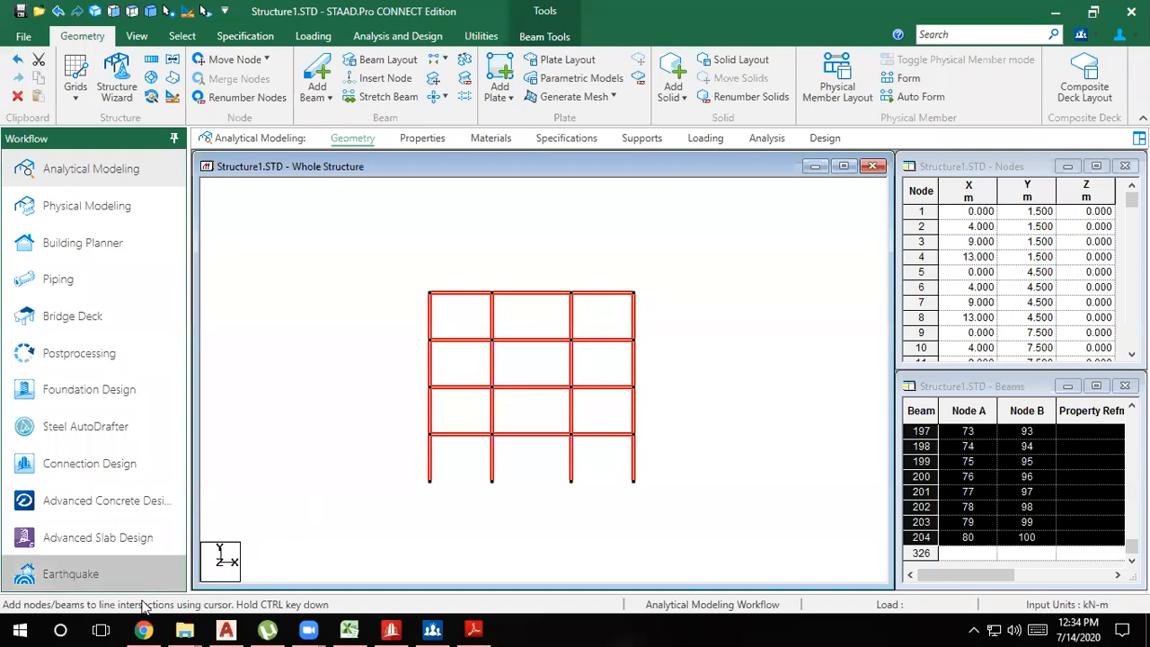
Switch to Chrome, open gmail.com in the current Zoom page's tab, and look through the inbox messages
left_click(142, 629)
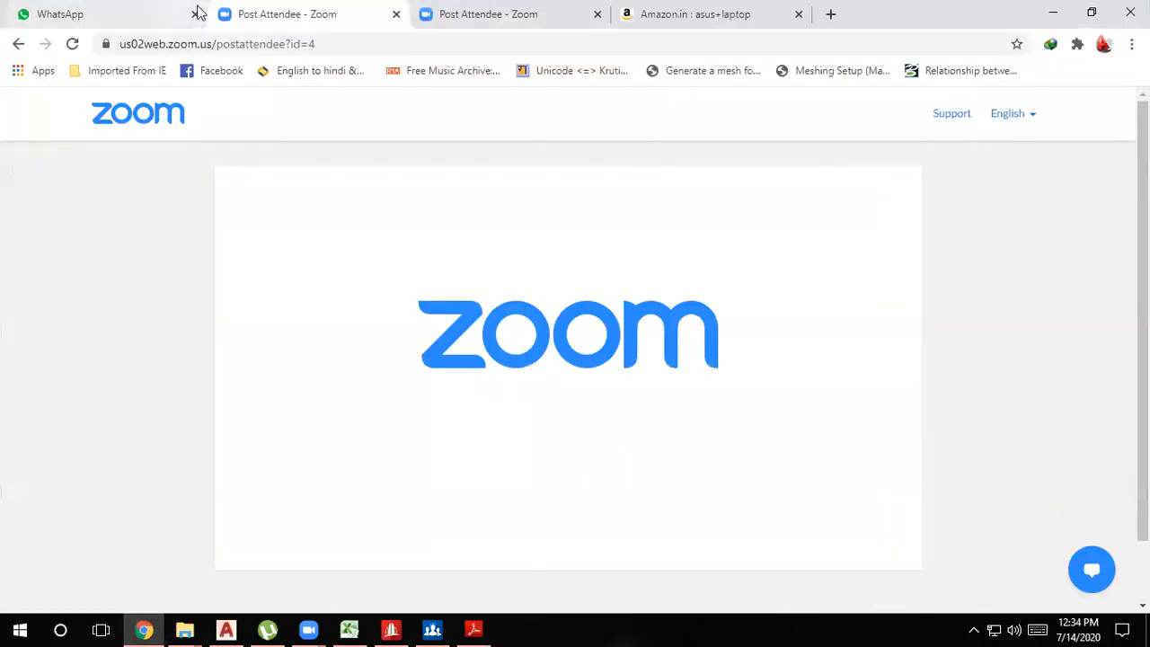
left_click(544, 50)
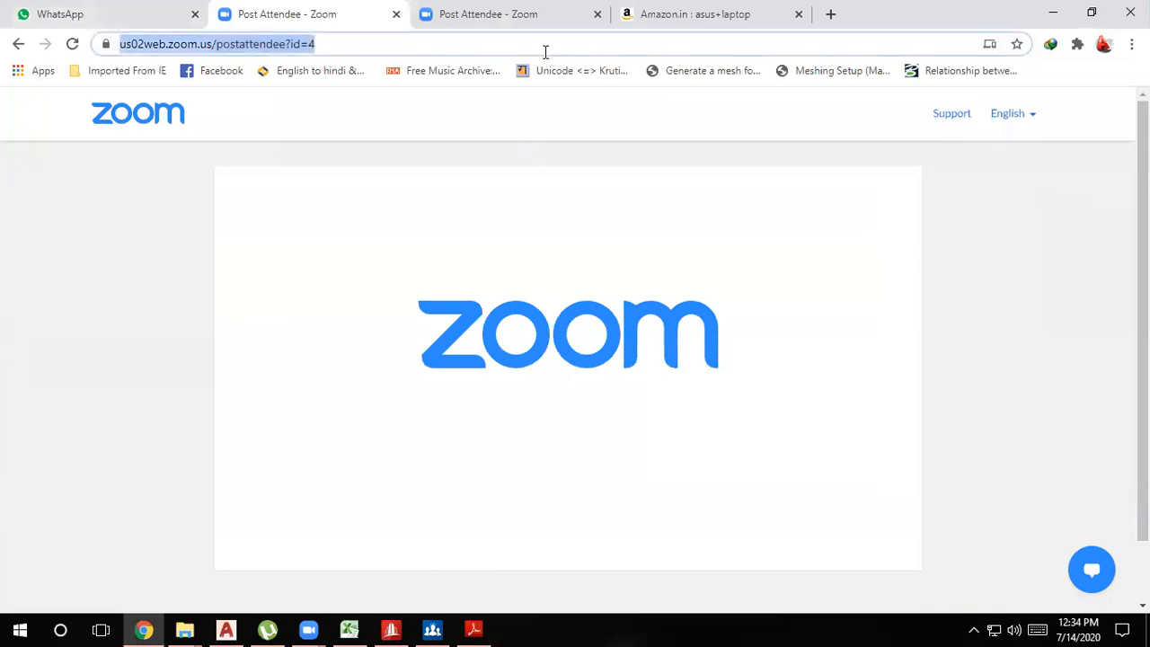
type("gmail.com")
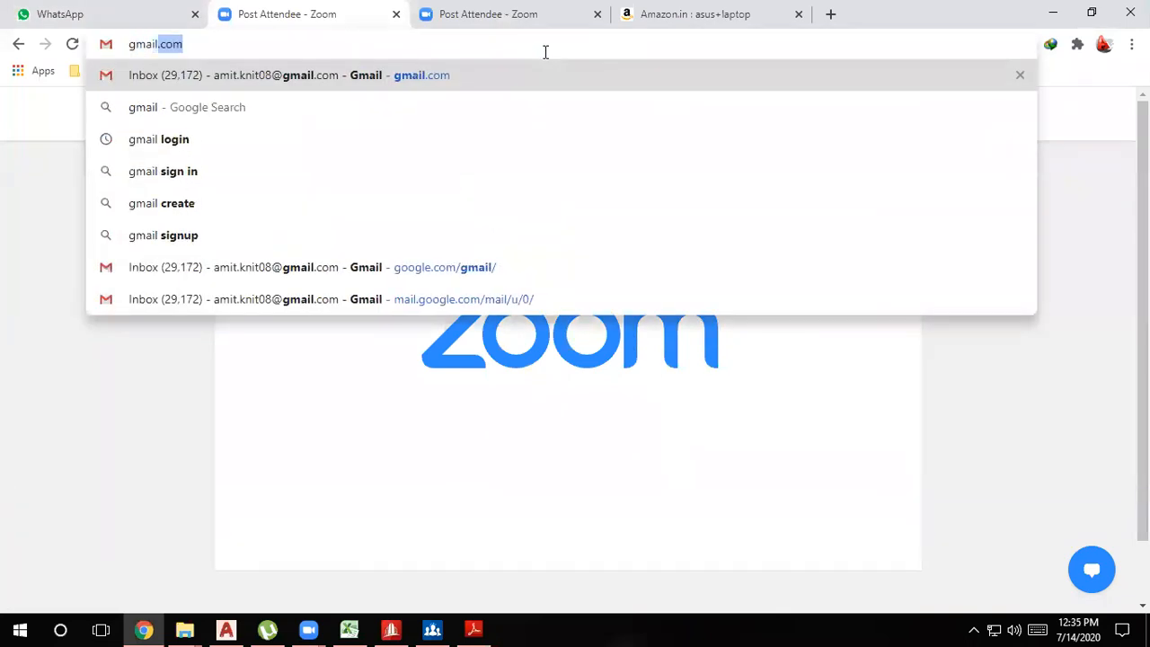
left_click(244, 86)
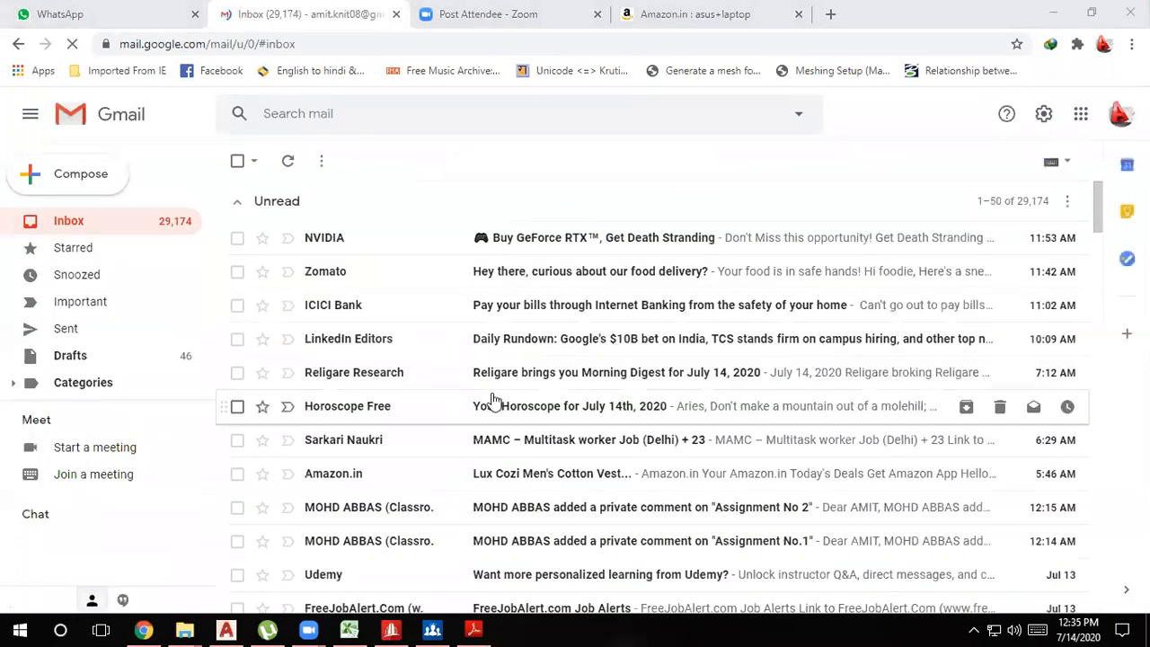
scroll(493, 399, "down", 10)
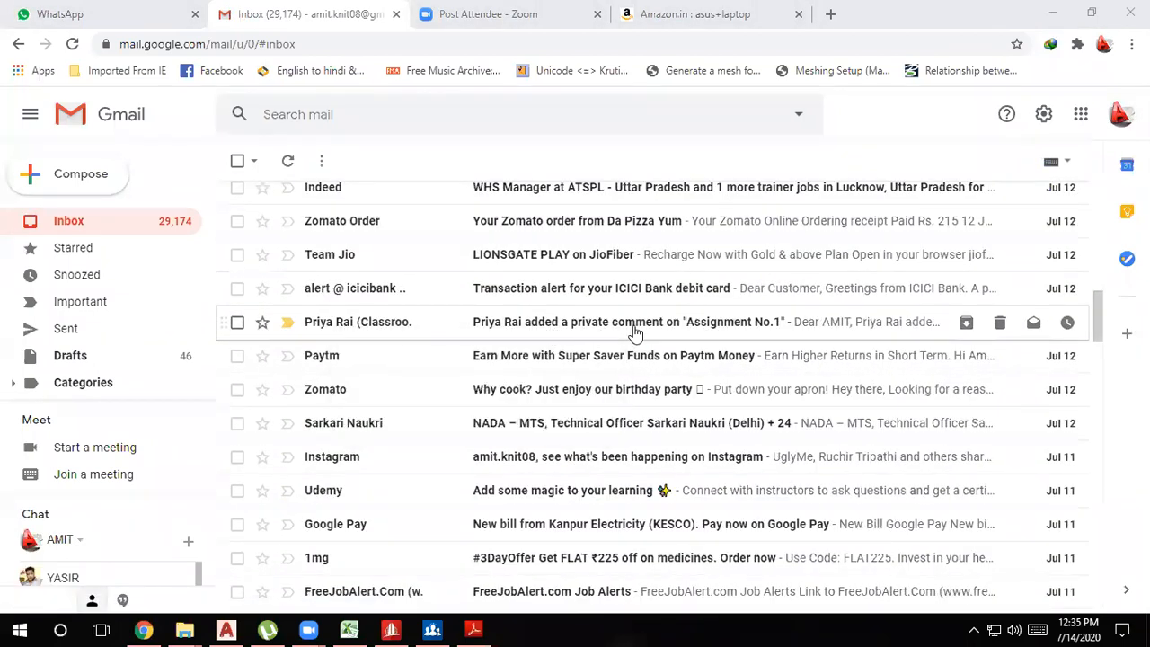
scroll(634, 333, "down", 8)
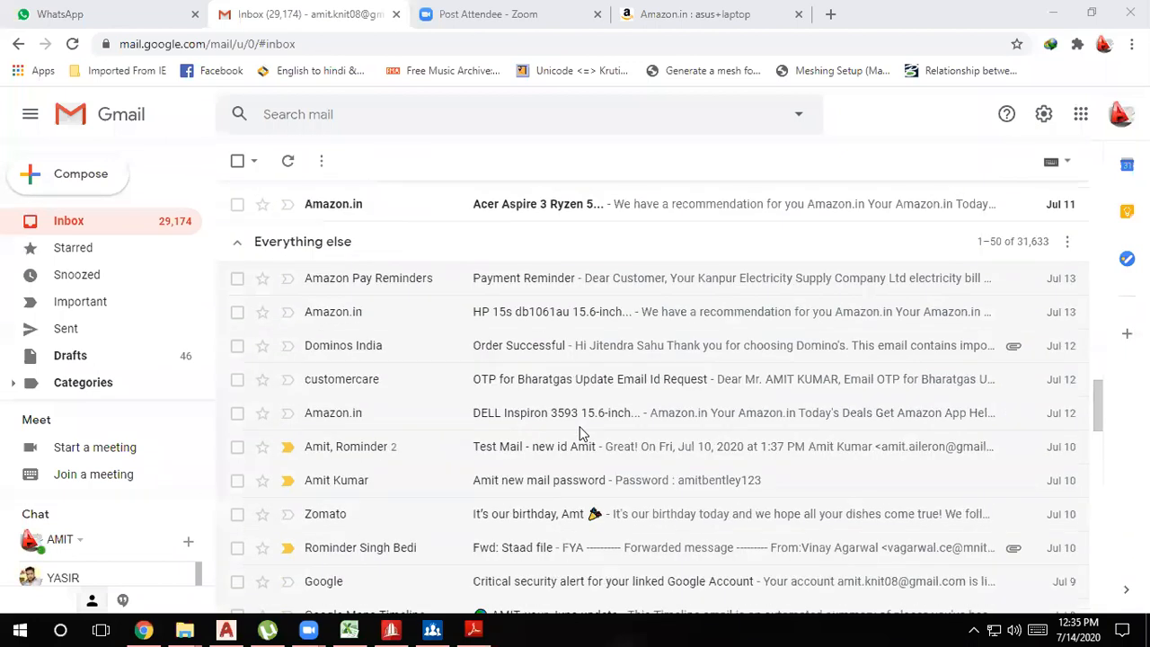
scroll(580, 434, "down", 3)
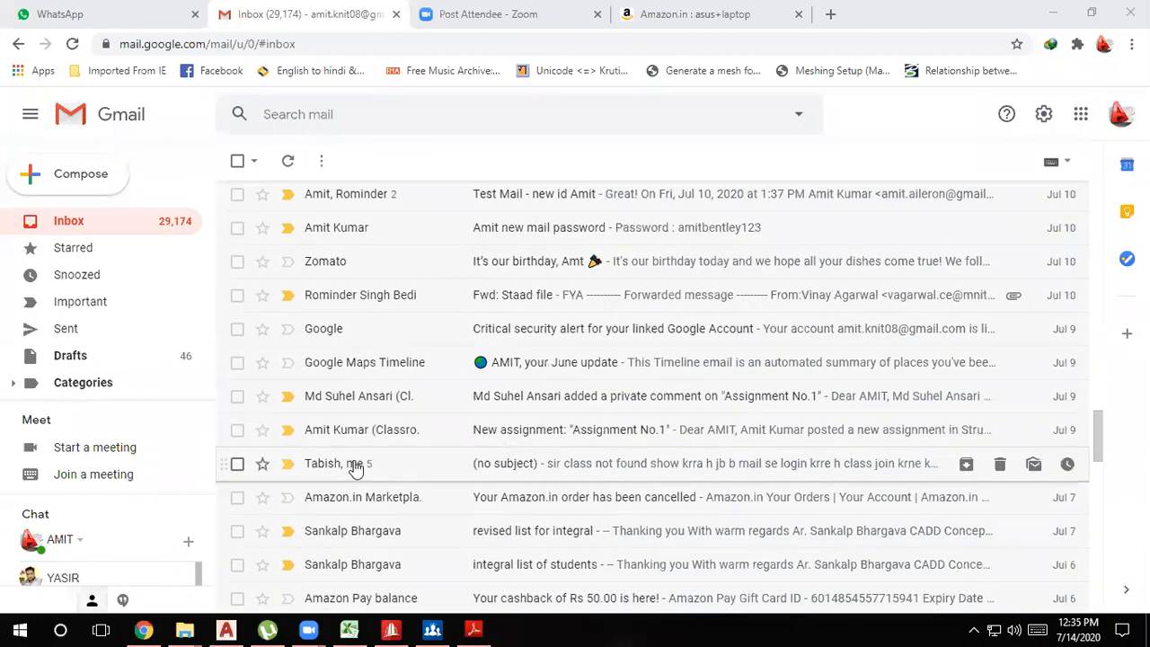
scroll(727, 206, "up", 6)
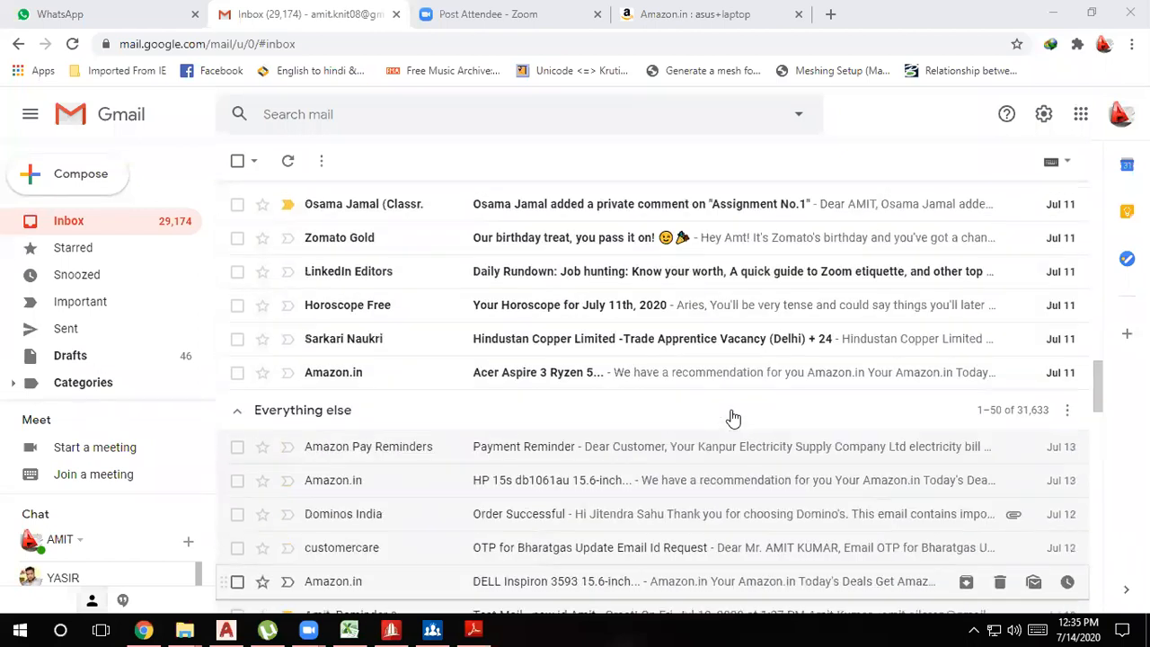
scroll(628, 412, "up", 2)
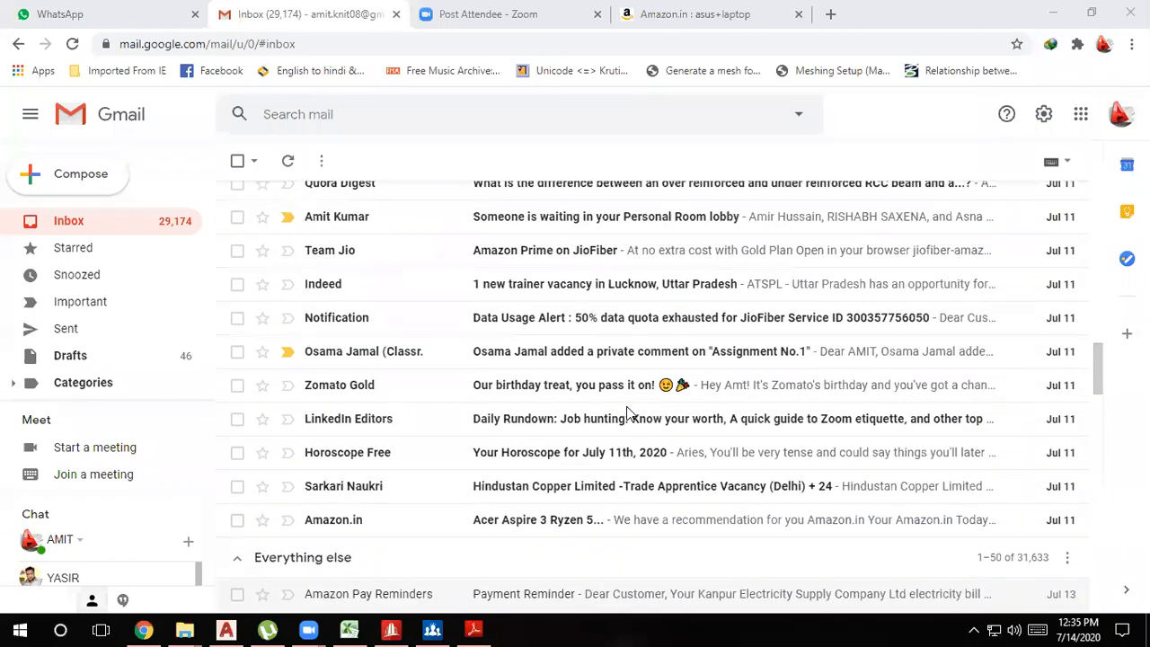
scroll(385, 465, "up", 1)
scroll(385, 465, "up", 1)
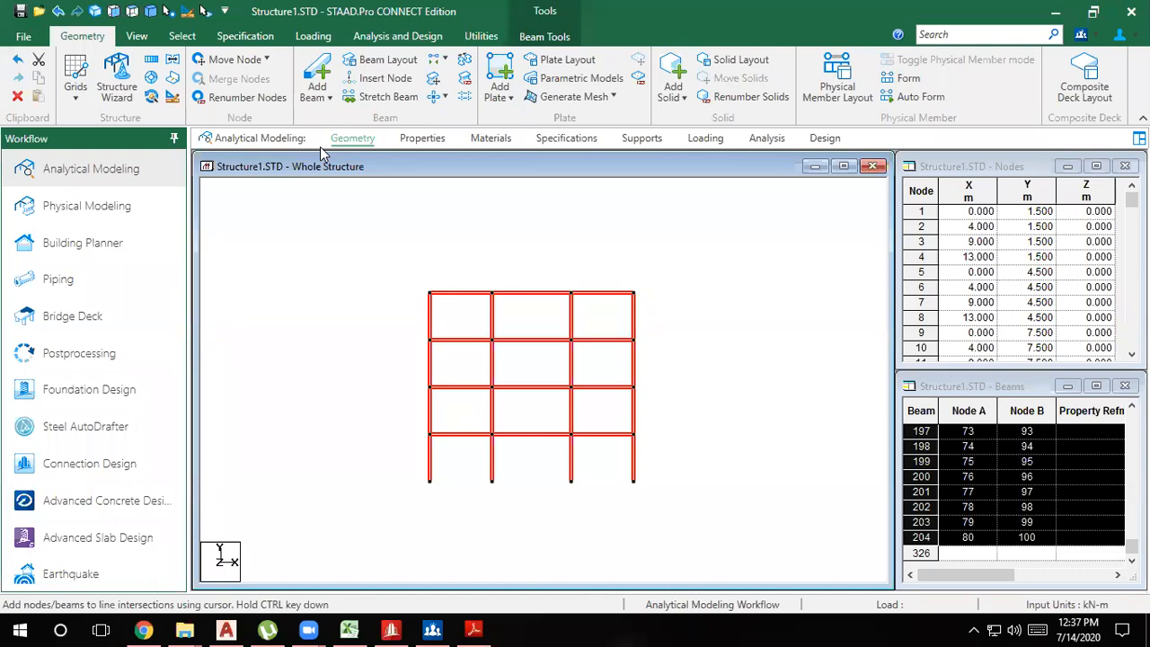
Clear the current selection, reselect the whole frame in the front view, and delete all its members
left_click(790, 377)
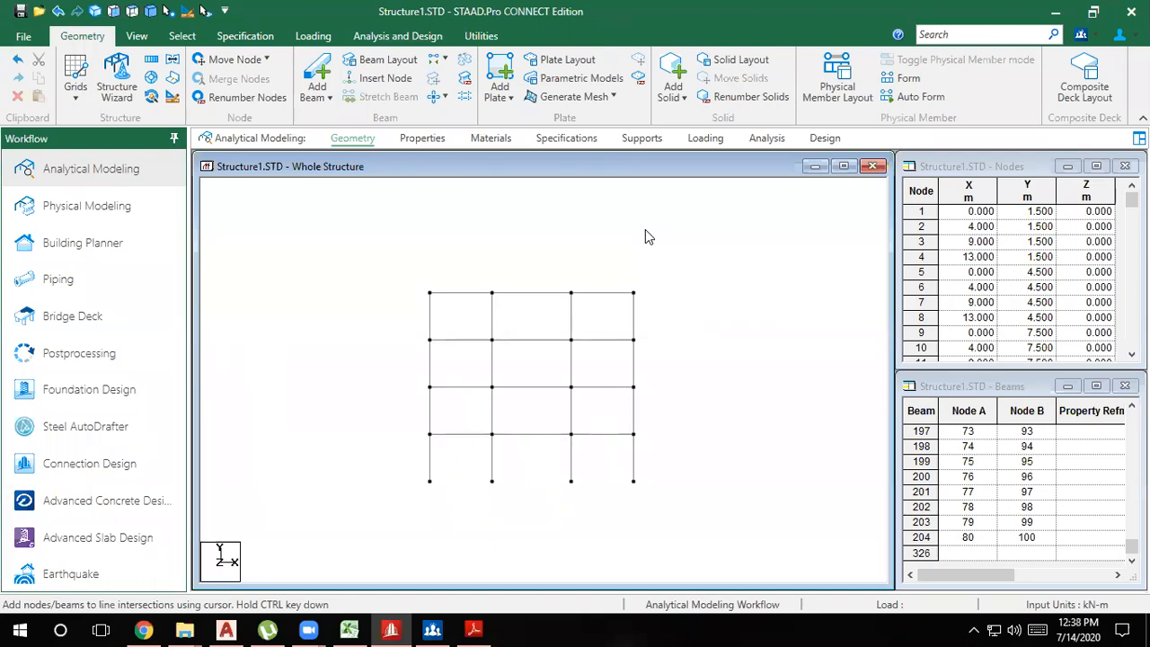
scroll(503, 330, "down", 3)
mouse_move(708, 506)
left_mouse_down()
mouse_move(420, 356)
mouse_move(322, 258)
left_mouse_up()
key("Delete")
key("Return")
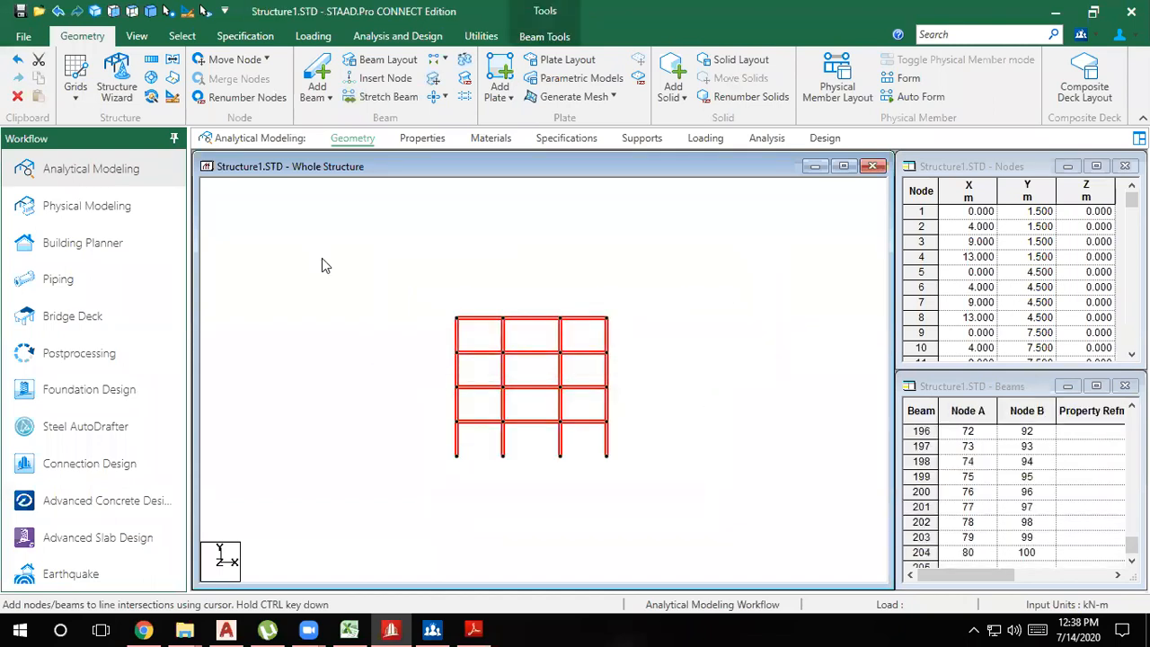
key("Return")
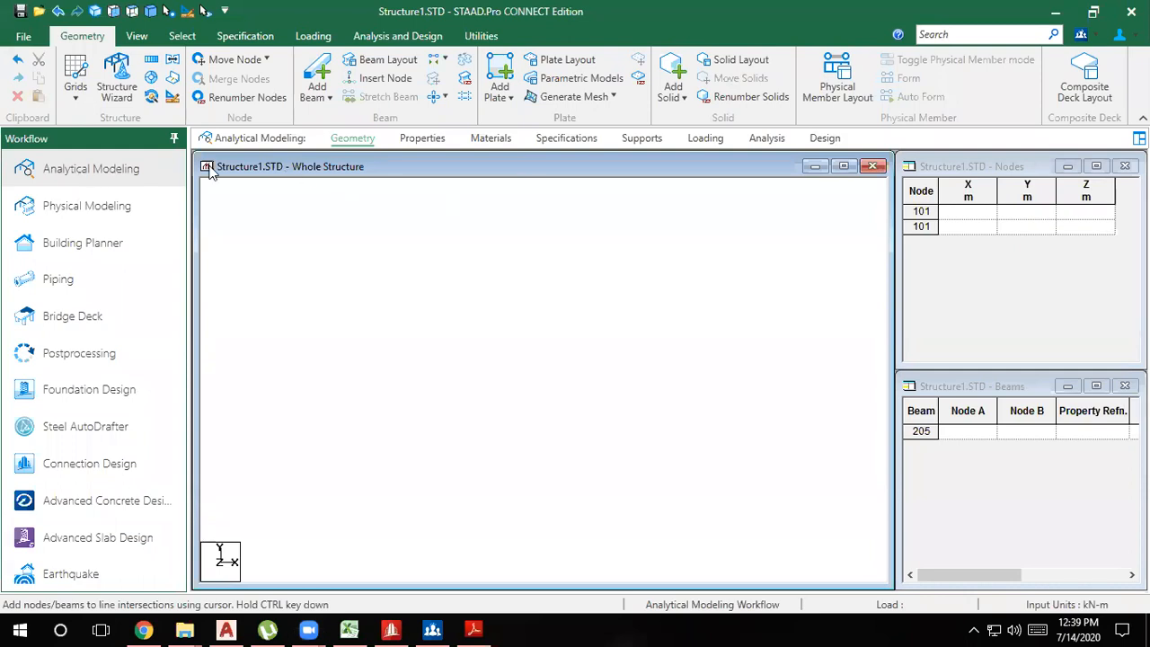
Open the Structure Wizard and list the Frame Models prototypes
left_click(116, 88)
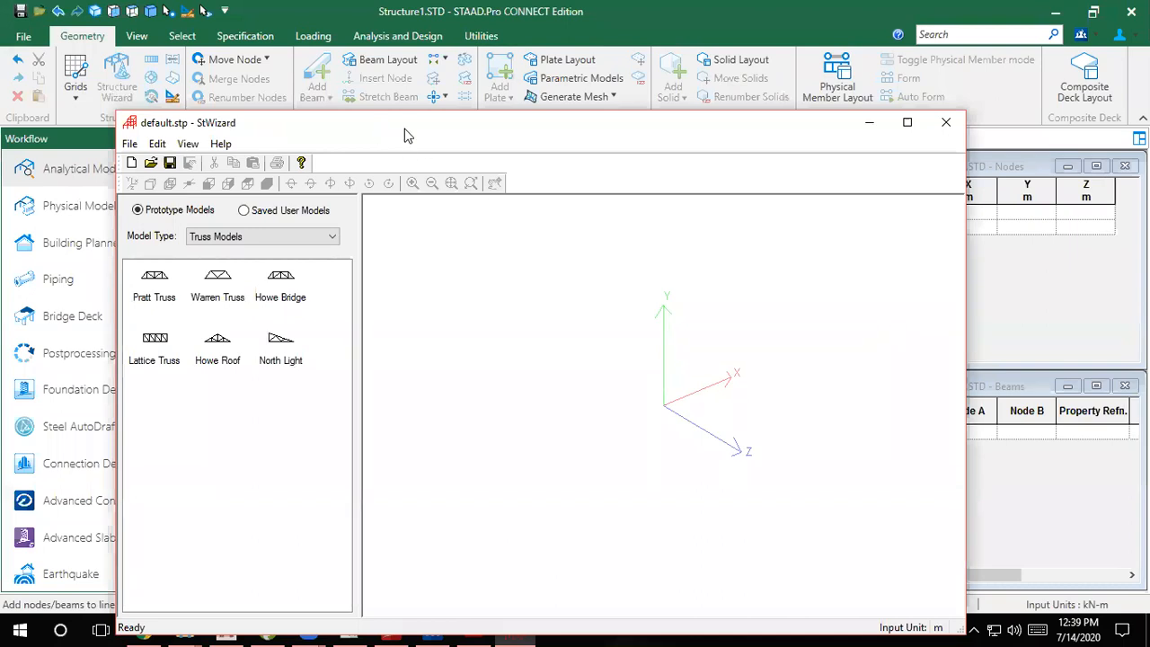
left_click_drag(404, 130, 492, 93)
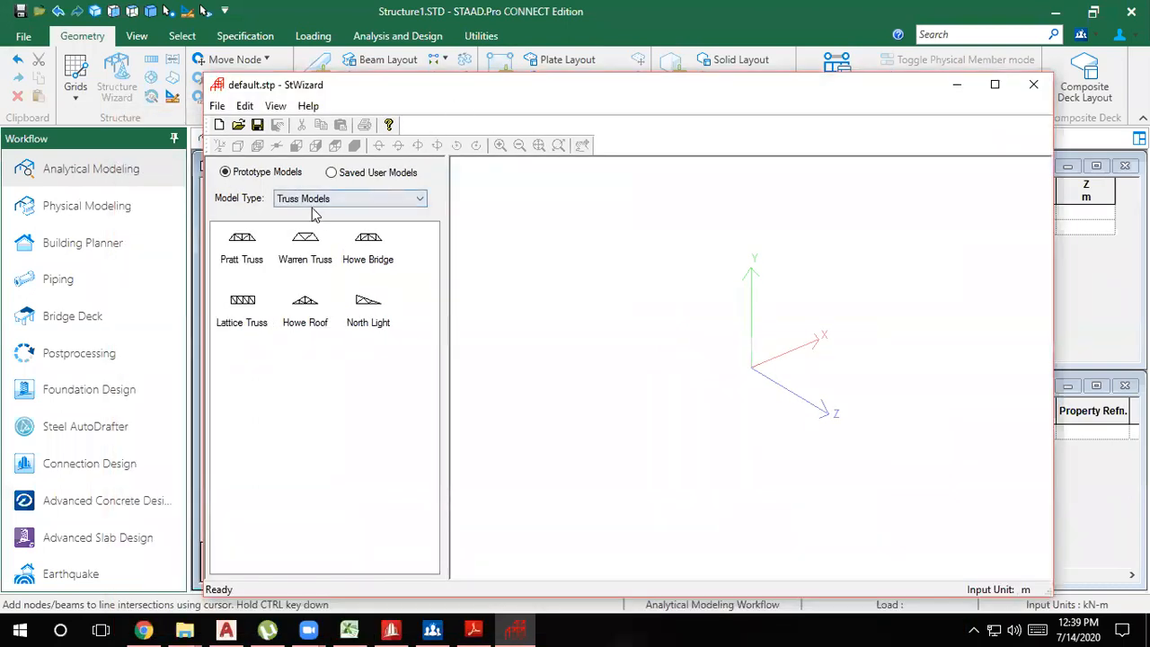
left_click(311, 201)
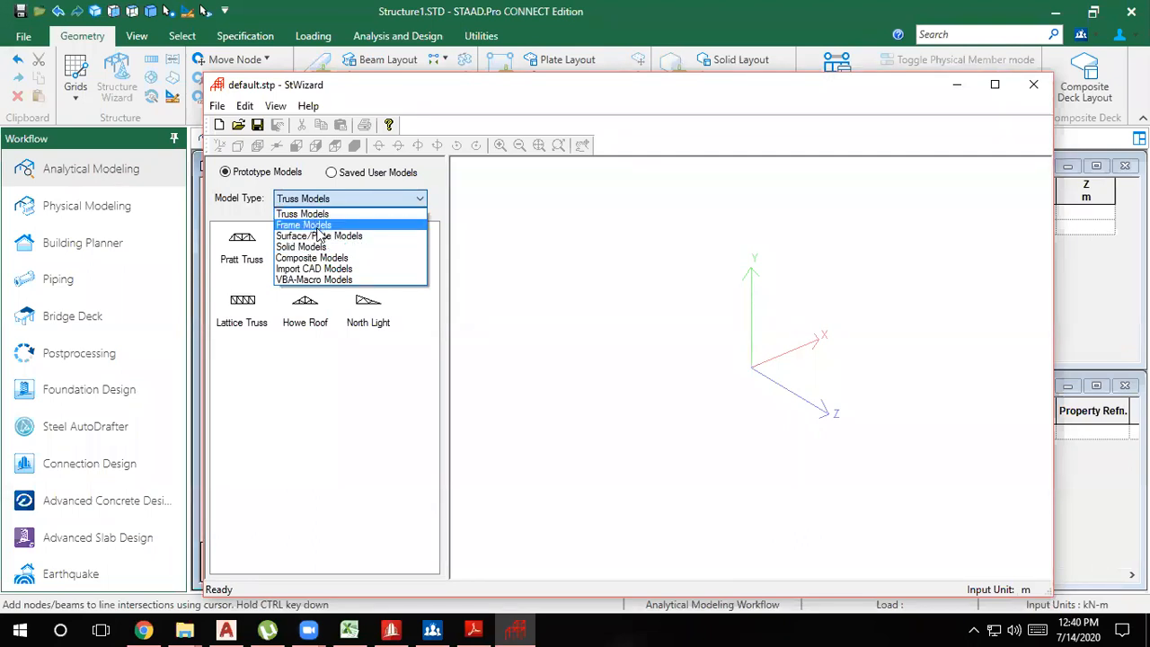
left_click(318, 230)
left_click(306, 240)
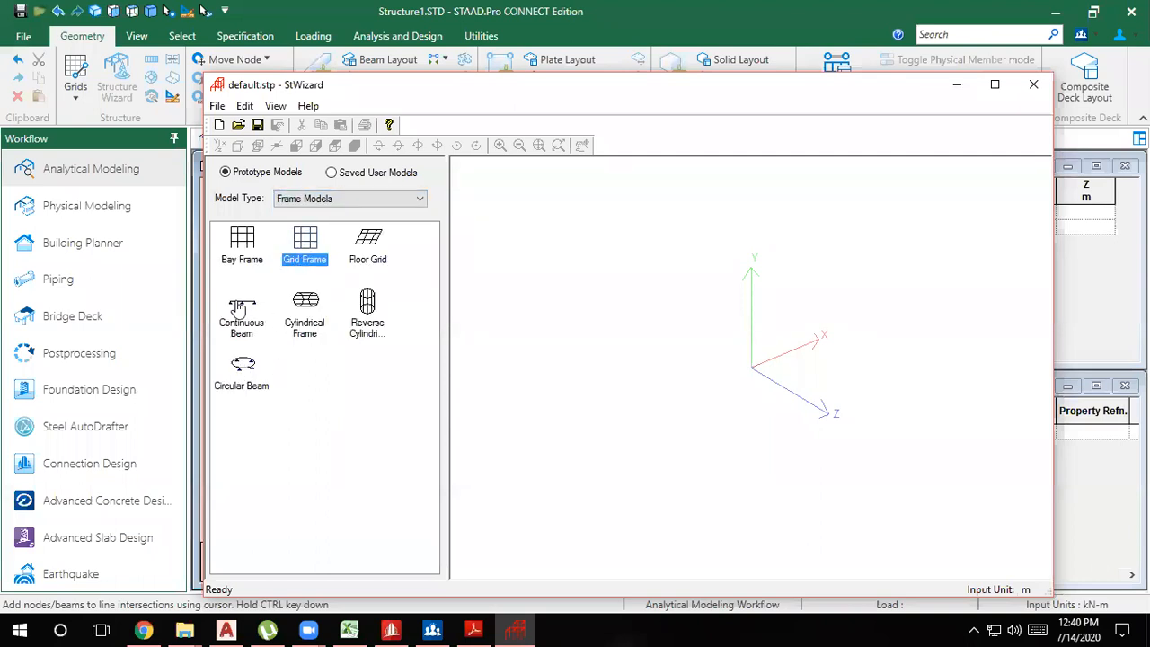
left_click(243, 366)
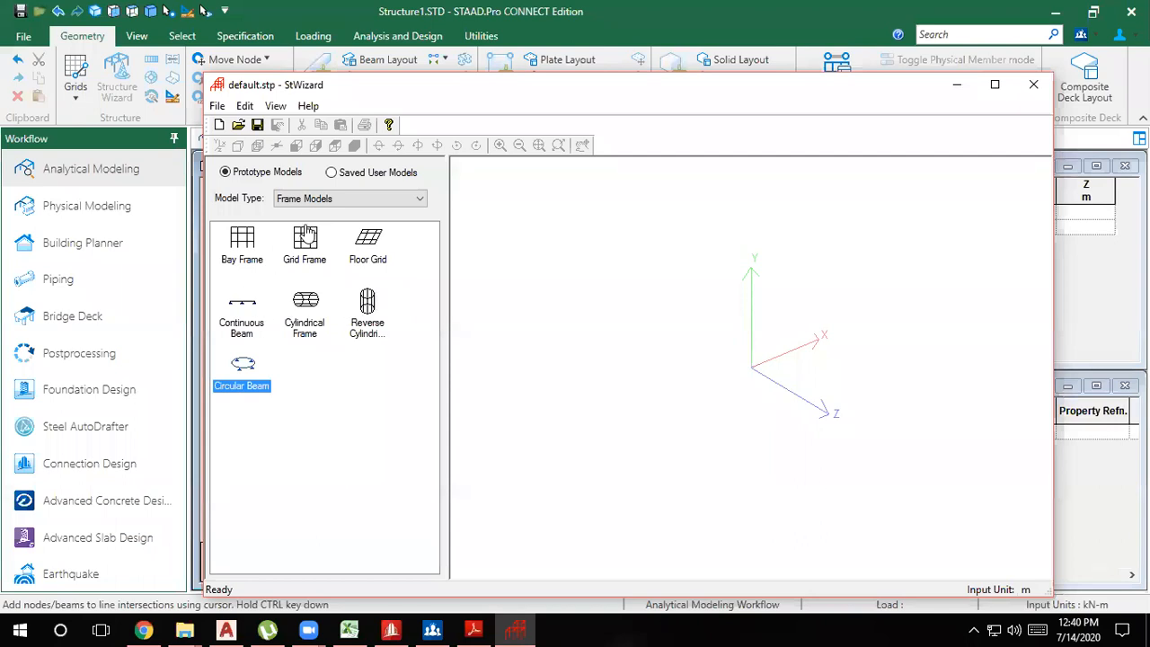
Generate a Cylindrical Frame prototype with length 20 m, radius 5 m, angle 360°, 5 bays along the length and 18 along the periphery
left_click(287, 309)
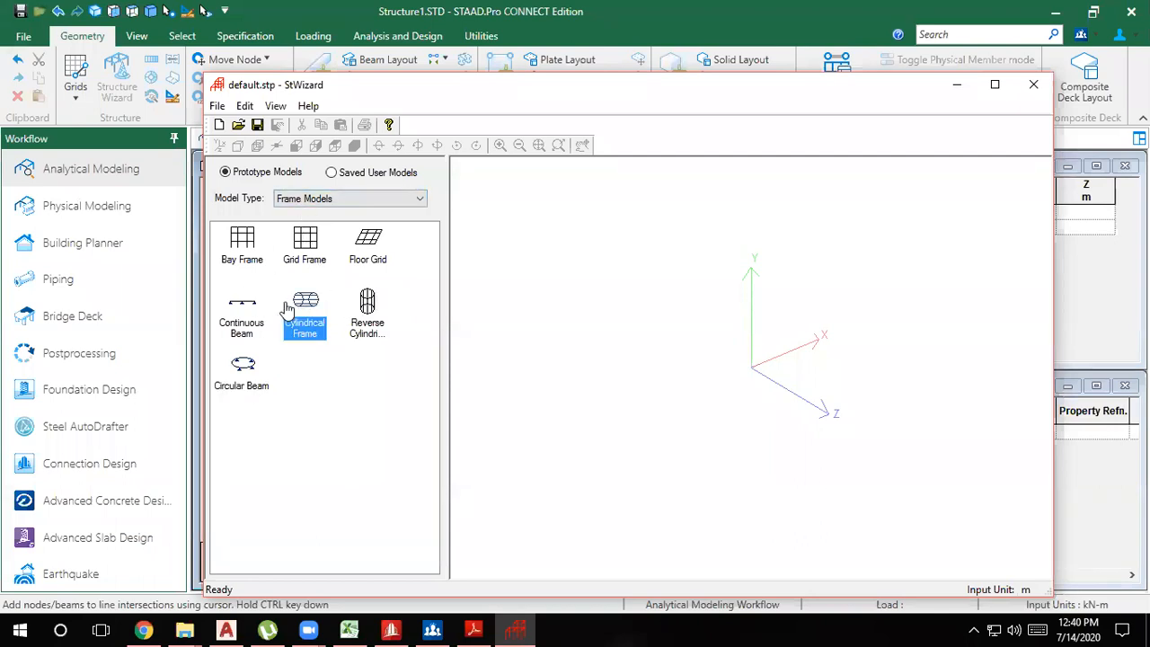
mouse_move(301, 310)
left_mouse_down()
mouse_move(616, 367)
mouse_move(678, 355)
left_mouse_up()
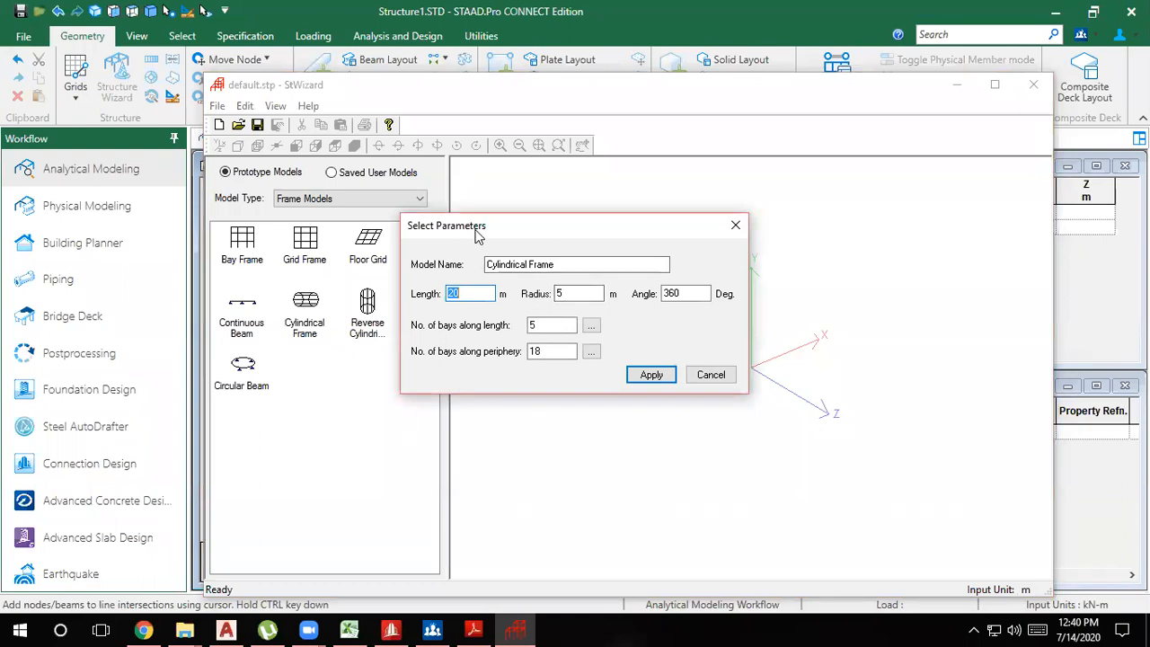
left_click_drag(483, 231, 641, 261)
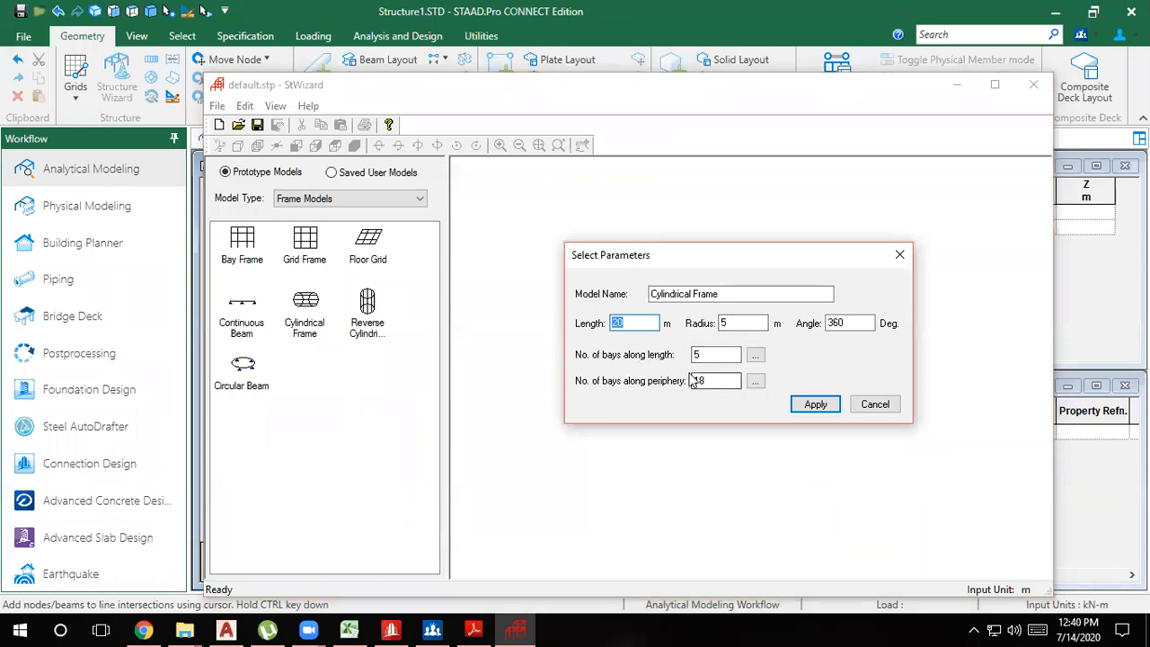
left_click(815, 405)
left_click_drag(626, 330, 734, 249)
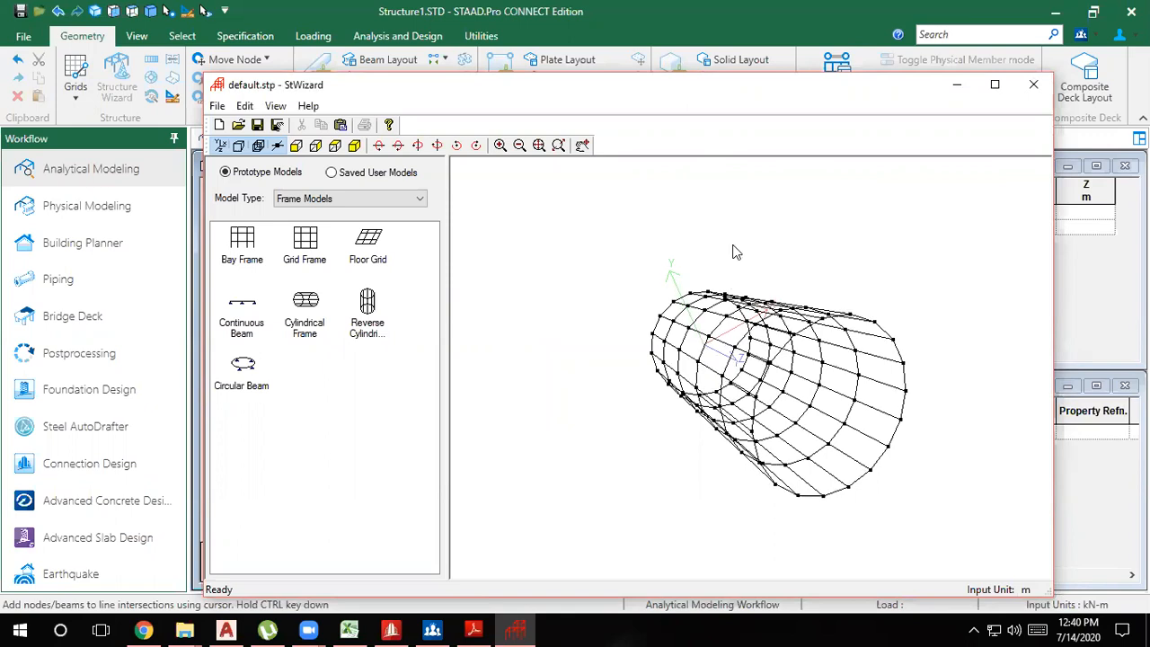
Review the Cylindrical Frame prototype's parameters again and close them without applying
left_click(236, 324)
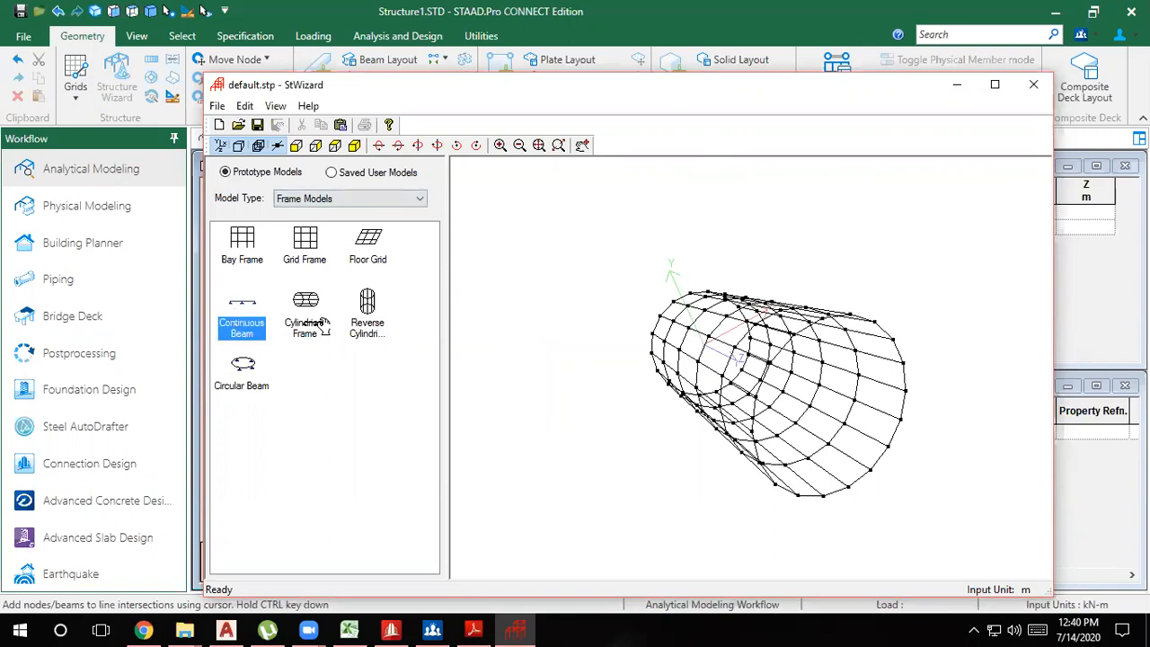
left_click_drag(305, 306, 652, 392)
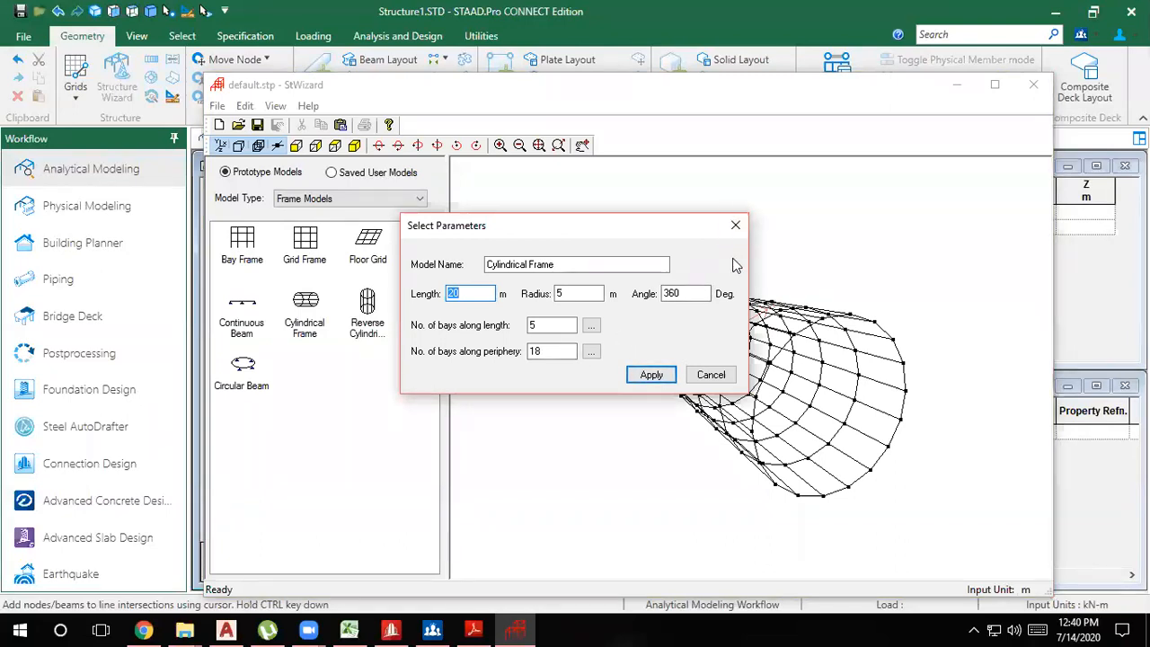
left_click(736, 230)
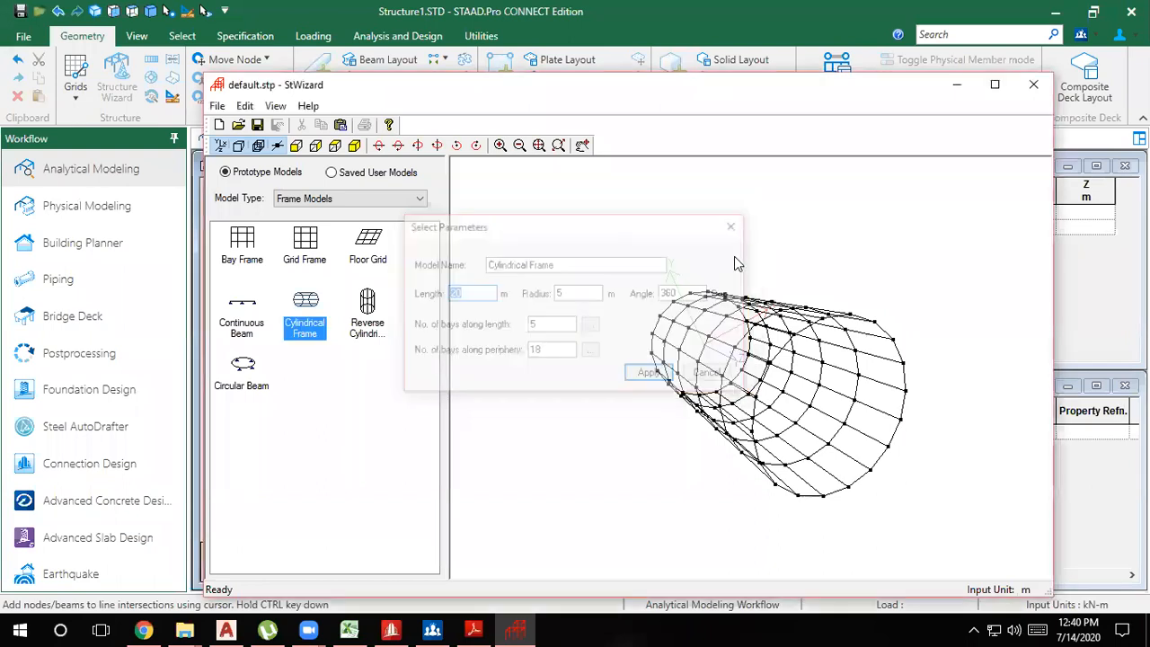
Generate a Reverse Cylindrical Frame prototype with length 20 m, radius 5 m, angle 360°, 5 bays along the length and 18 along the periphery
left_click_drag(817, 366, 765, 348)
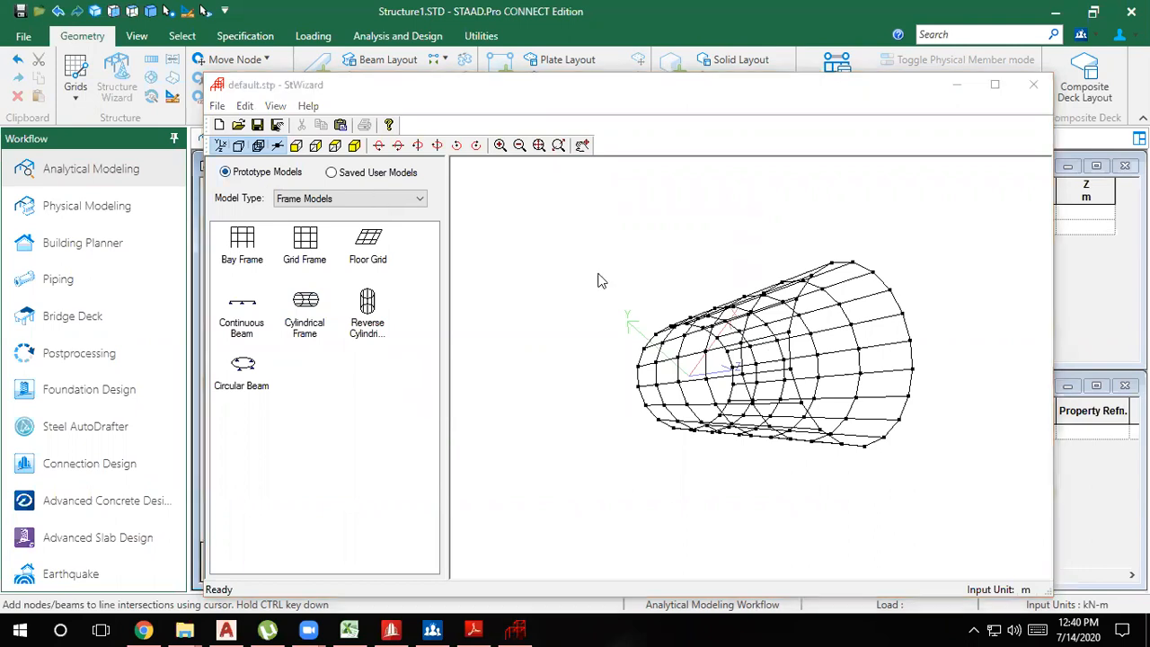
double_click(365, 309)
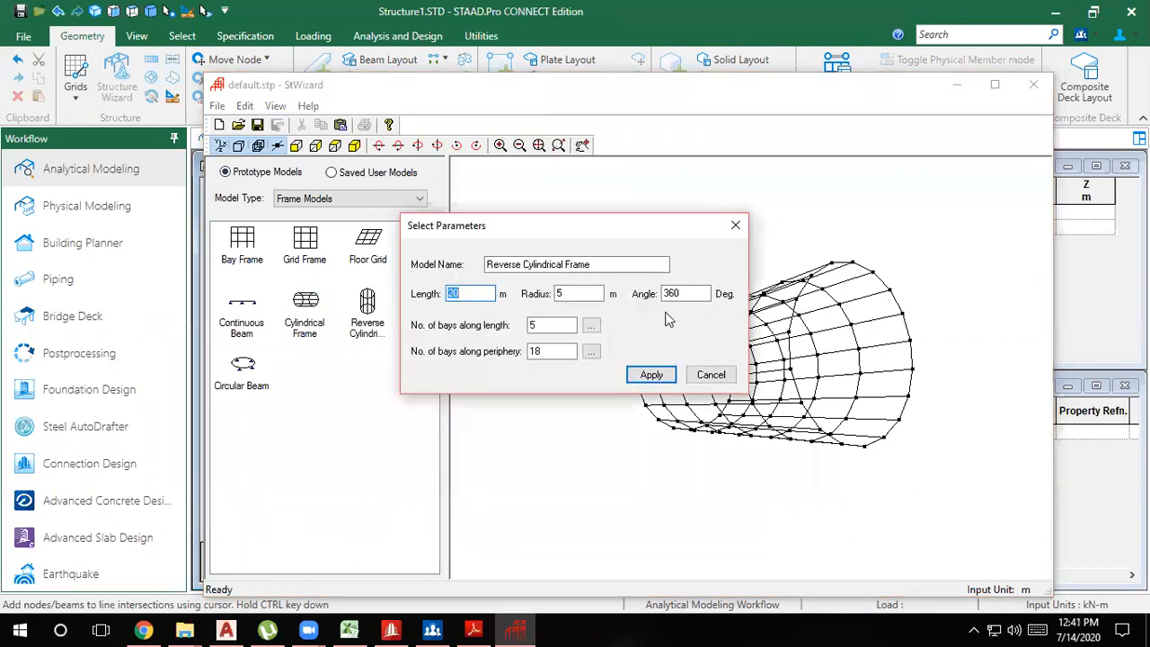
left_click(649, 376)
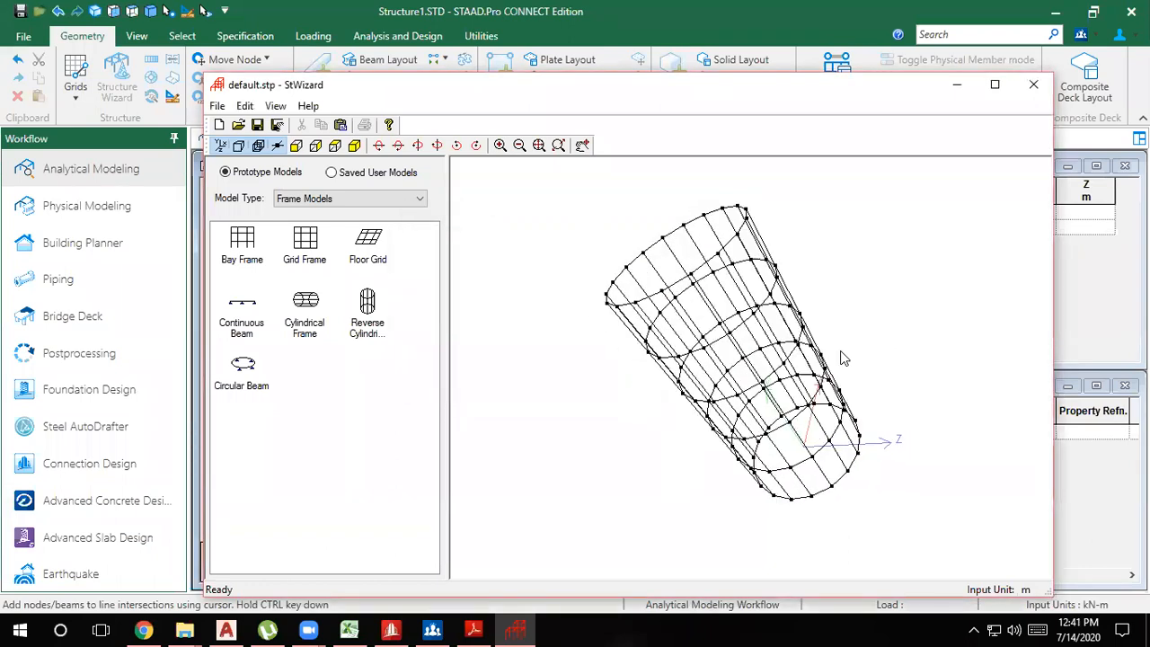
left_click_drag(952, 364, 956, 77)
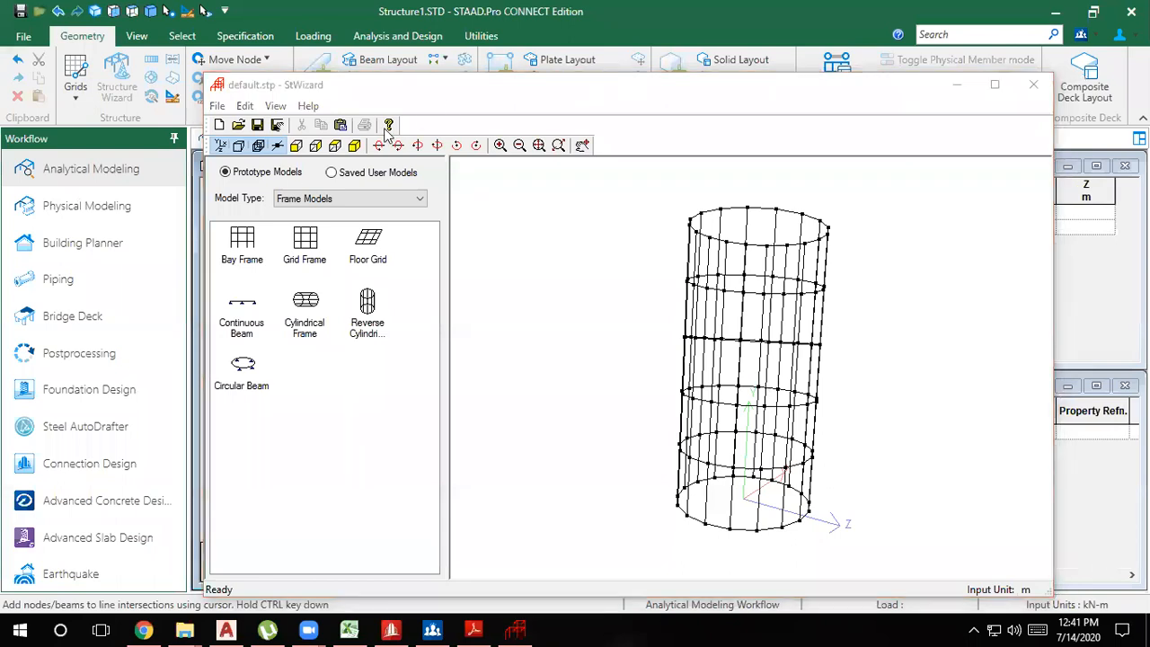
List the Surface/Plate Models prototypes and examine the generated Reverse Cylindrical Frame from different angles
left_click(303, 201)
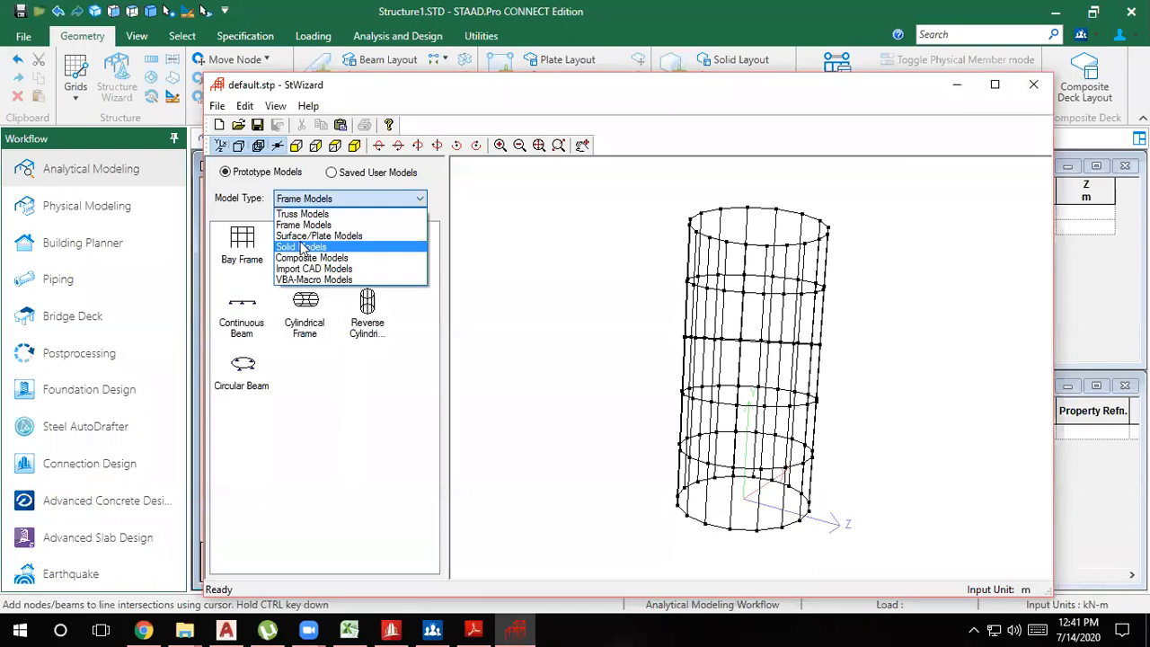
left_click(301, 237)
left_click(305, 242)
left_click_drag(733, 304, 790, 324)
left_click_drag(808, 225, 787, 203)
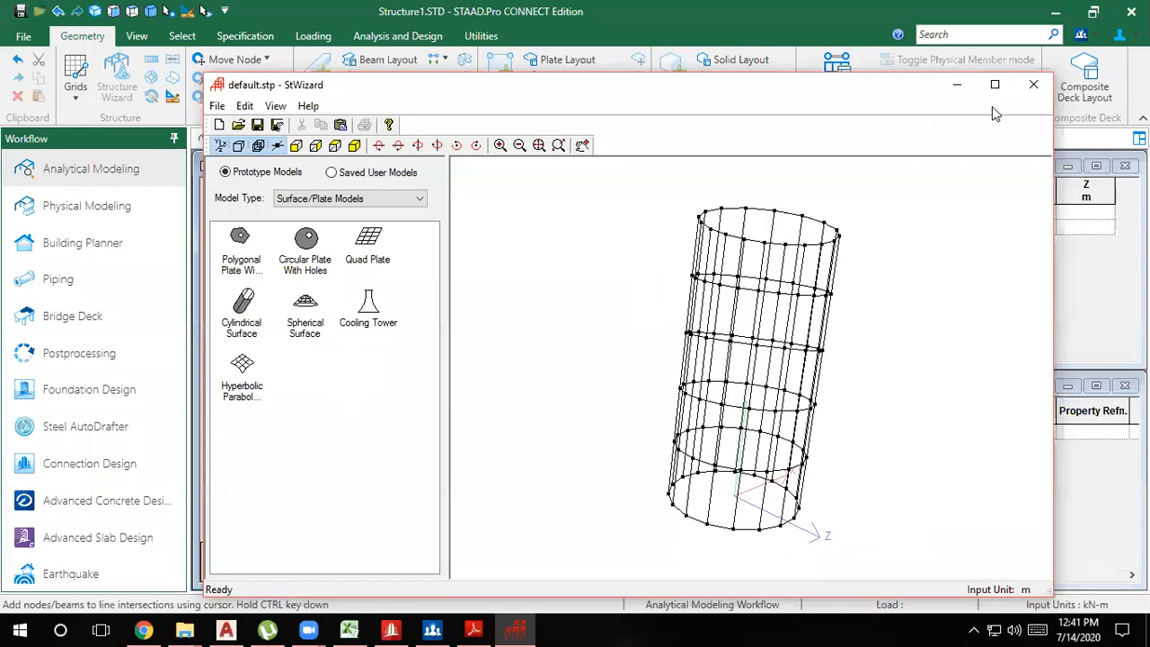
Close the Structure Wizard and merge the Reverse Cylindrical Frame prototype into the STAAD.Pro model
left_click(1033, 85)
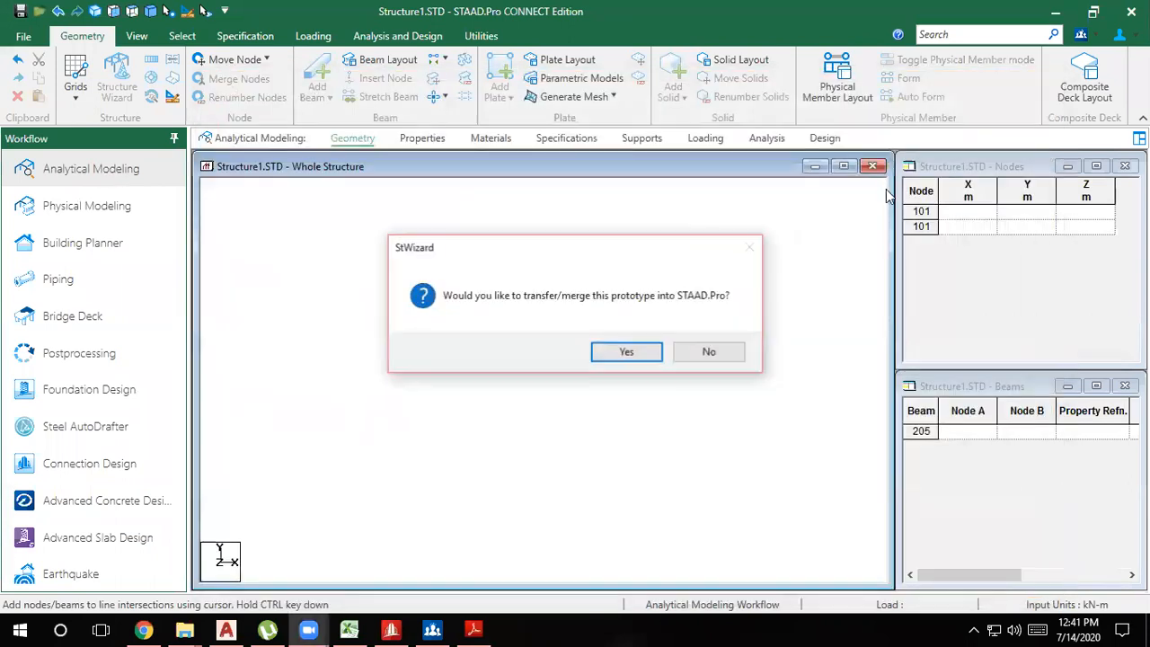
left_click(631, 352)
left_click(729, 310)
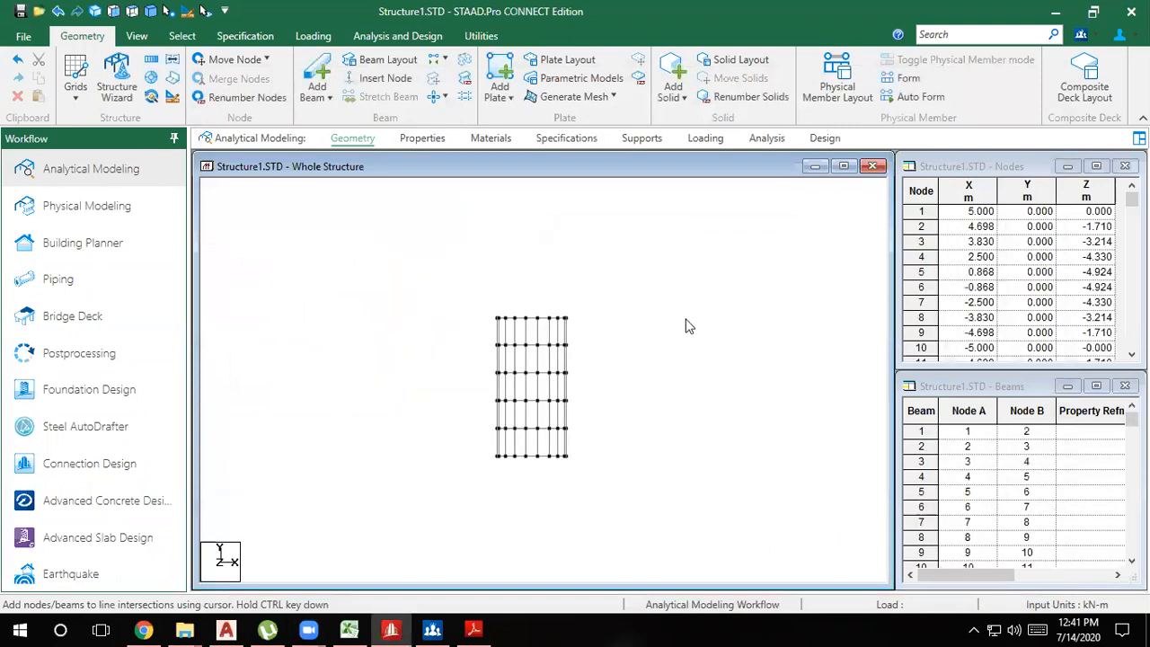
Examine the merged cylindrical frame in a 3D rendered view and close that view
left_click(112, 11)
left_click_drag(688, 310, 641, 488)
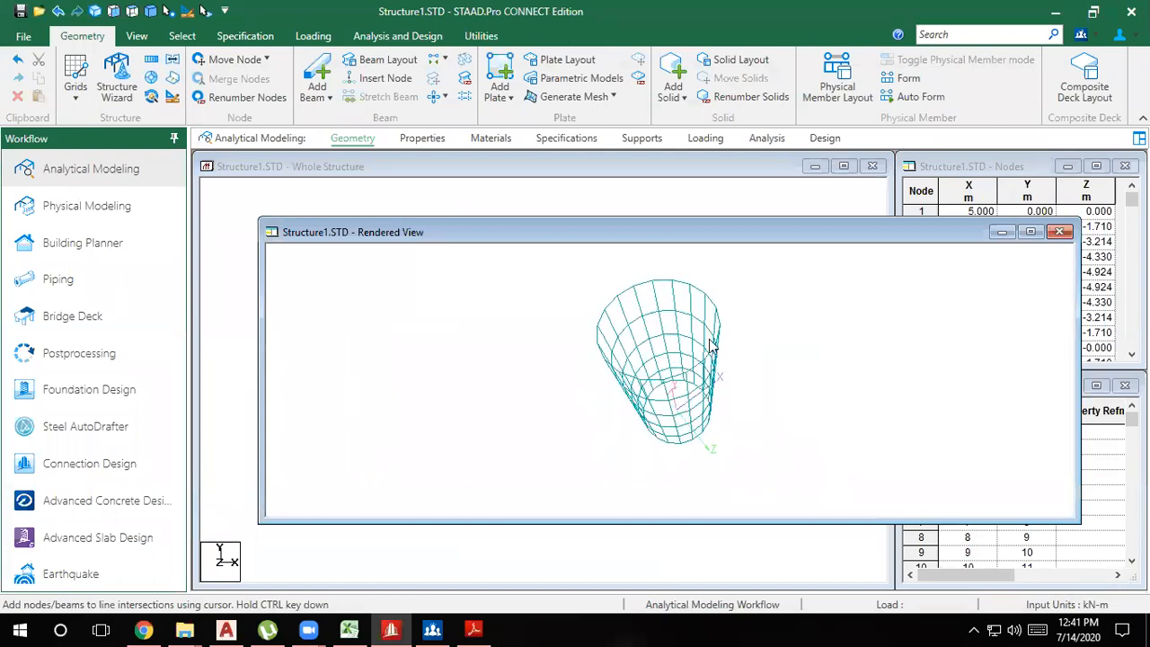
left_click(1060, 233)
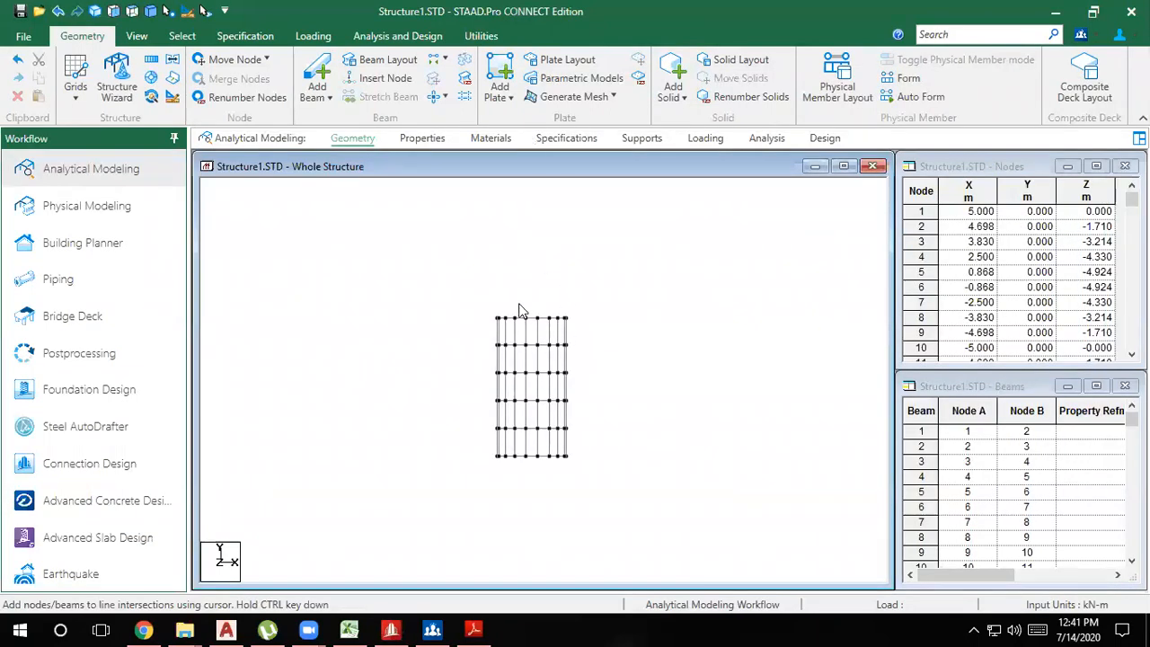
Select the whole cylindrical frame and delete all its members
left_click_drag(618, 509, 414, 280)
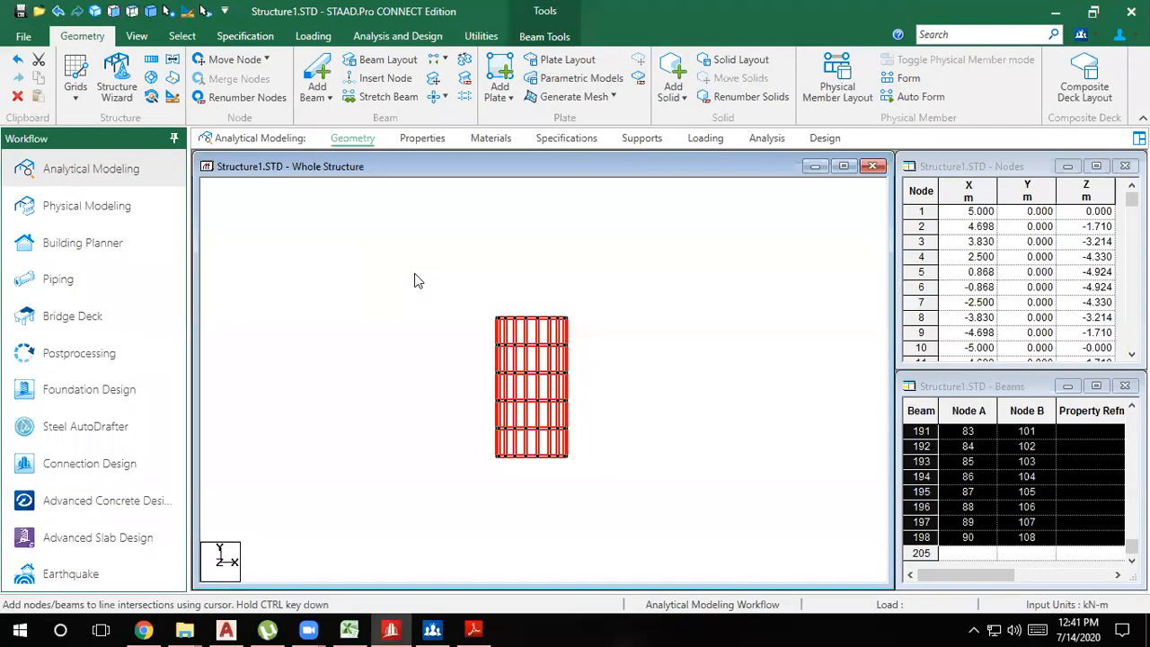
key("Delete")
key("Return")
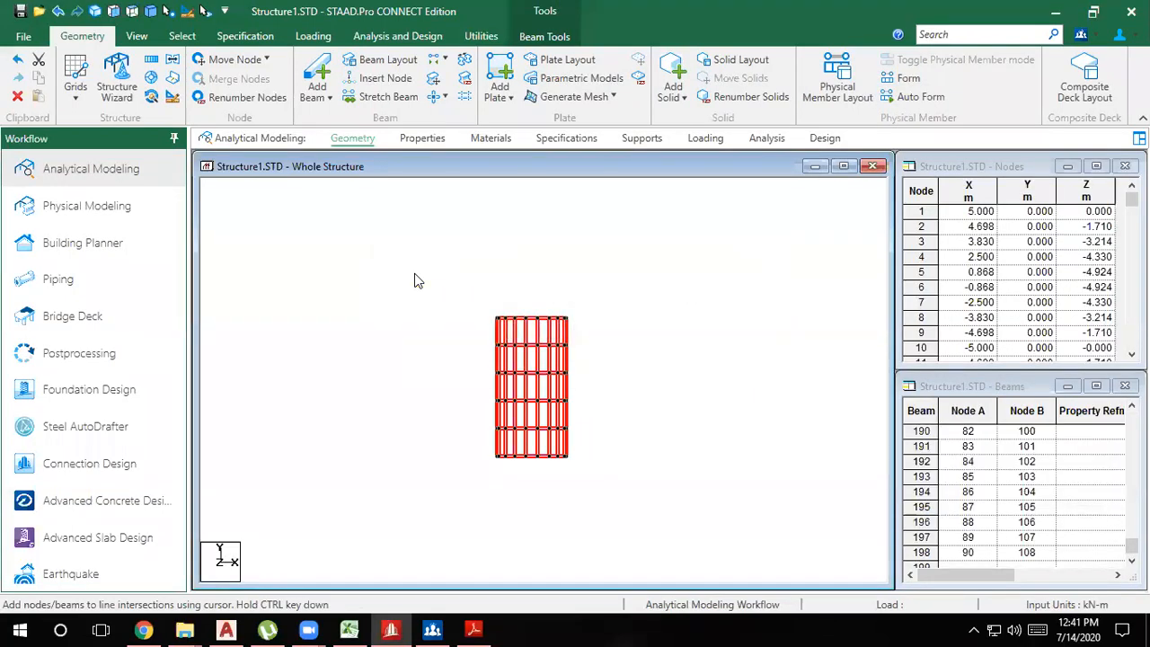
Reopen the Structure Wizard and list the Surface/Plate Models prototypes
left_click(115, 79)
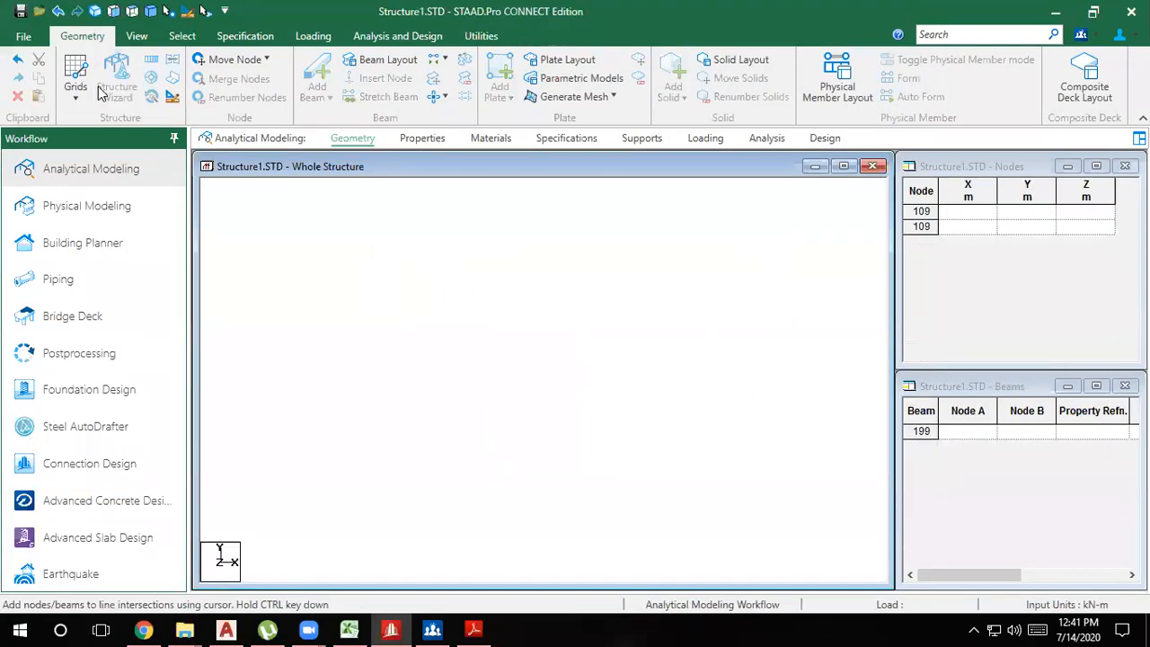
left_click(139, 154)
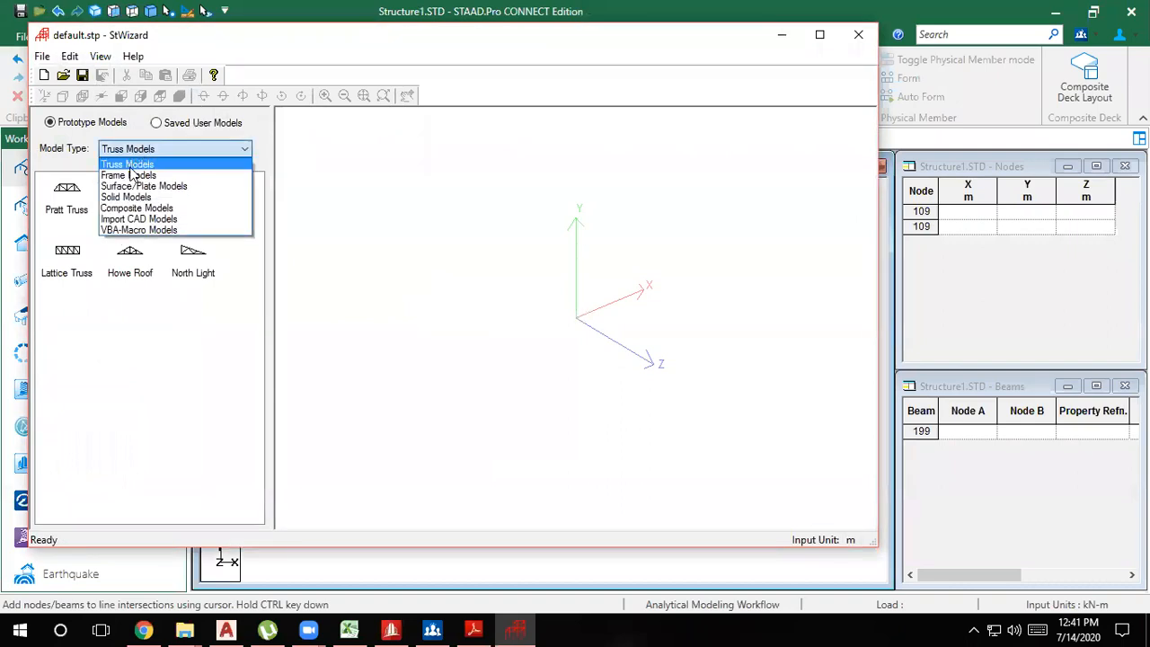
left_click(127, 186)
left_click(128, 191)
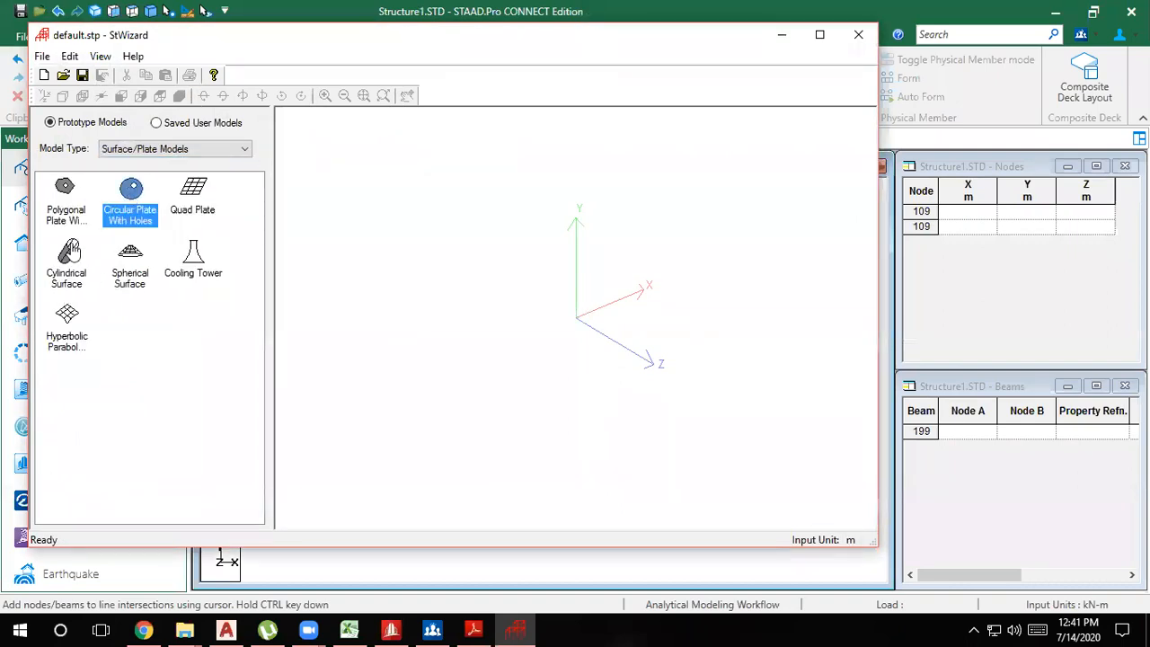
Start a Cylindrical Surface prototype with length 20 m, start and end radius 5 m and a 360° sweep angle
mouse_move(72, 256)
left_mouse_down()
mouse_move(569, 303)
mouse_move(559, 296)
left_mouse_up()
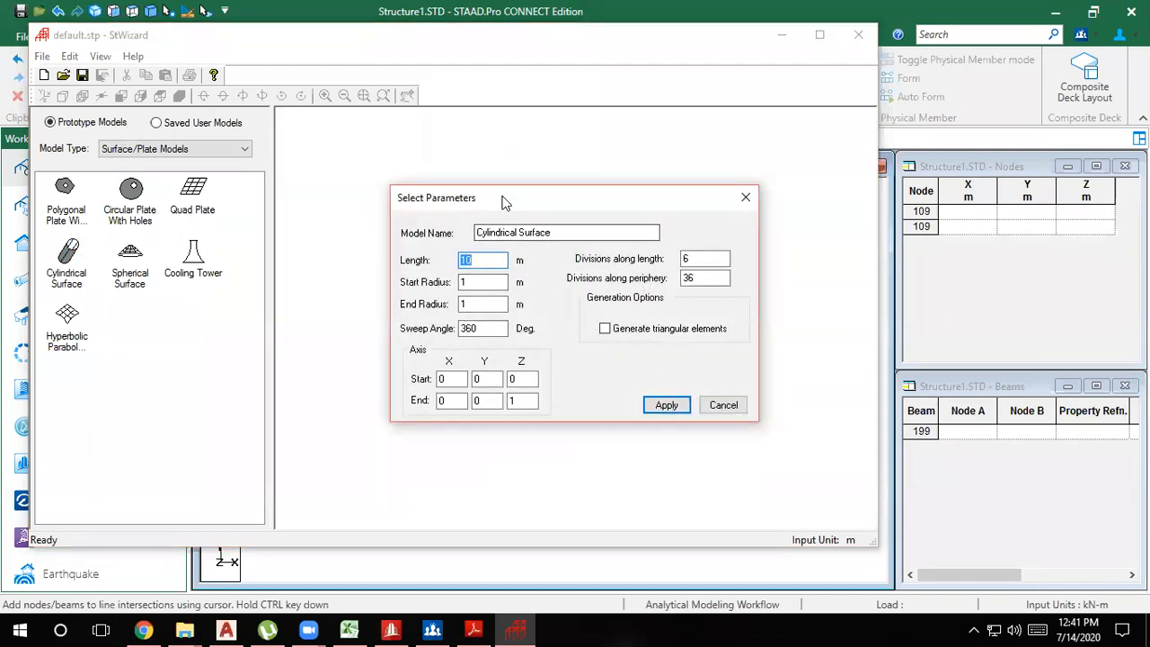
left_click_drag(503, 200, 579, 162)
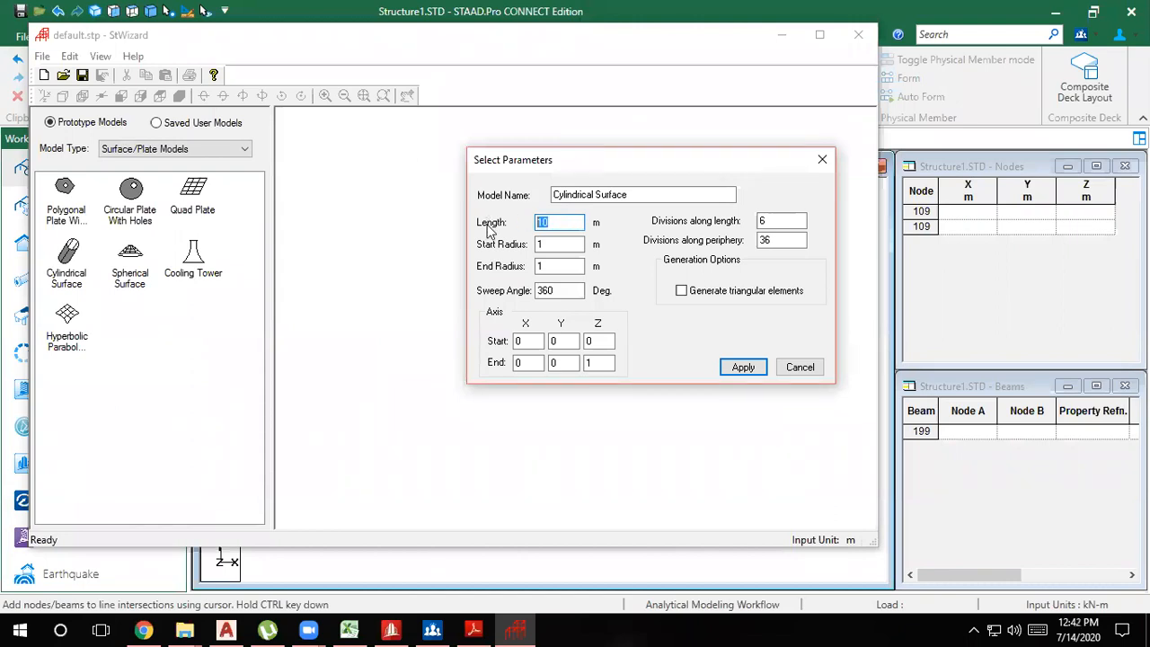
type("2")
key("Tab")
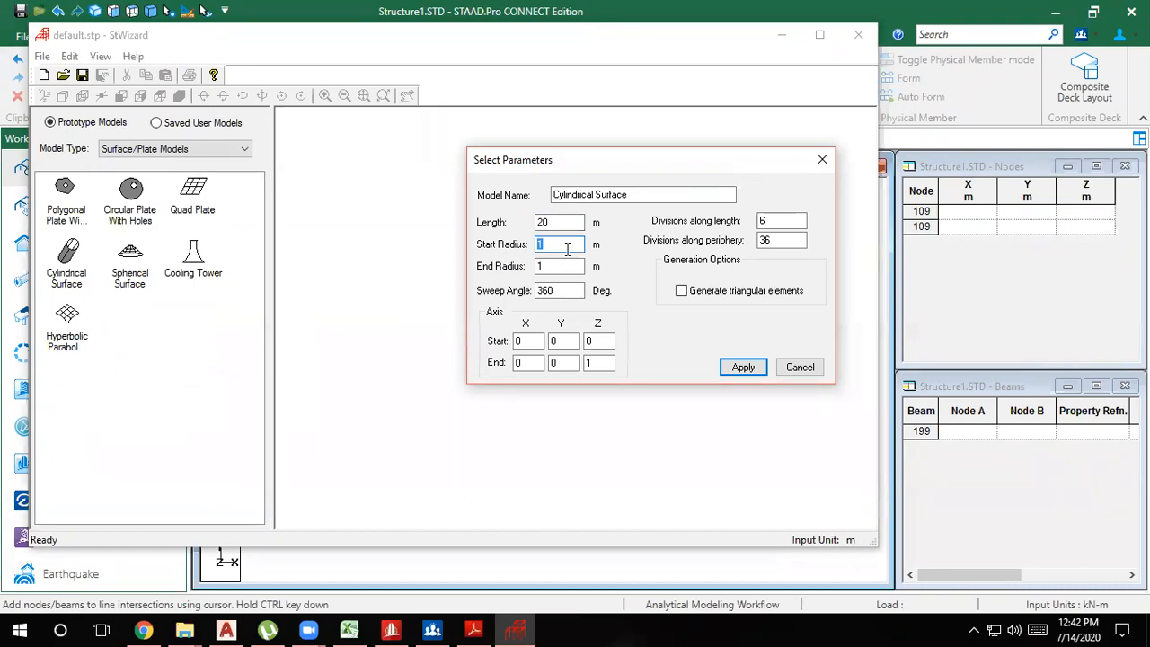
key("Tab")
type("5")
double_click(567, 289)
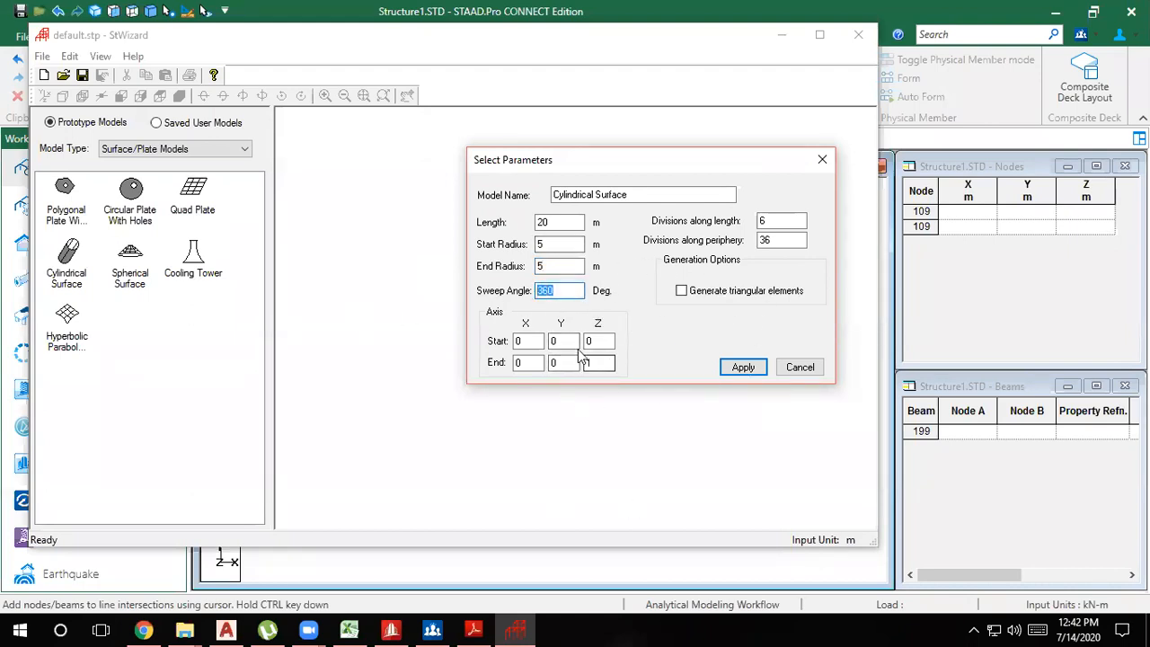
Set the Cylindrical Surface to 20 divisions along its length and keep 36 divisions along its periphery
double_click(779, 223)
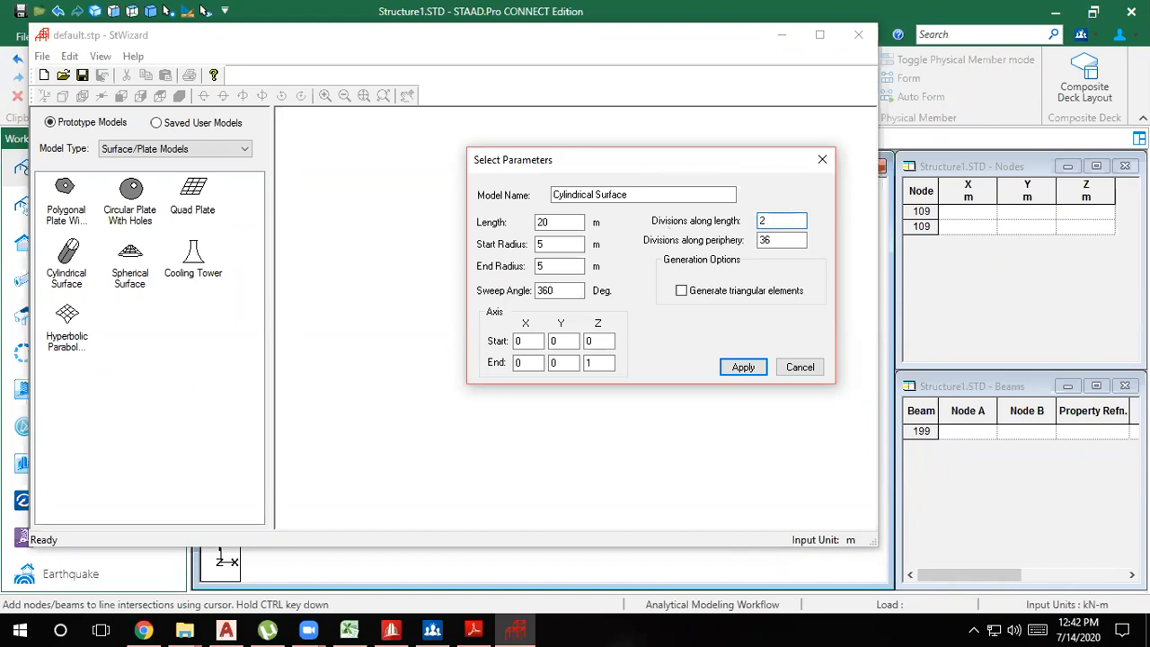
left_click(784, 241)
double_click(769, 242)
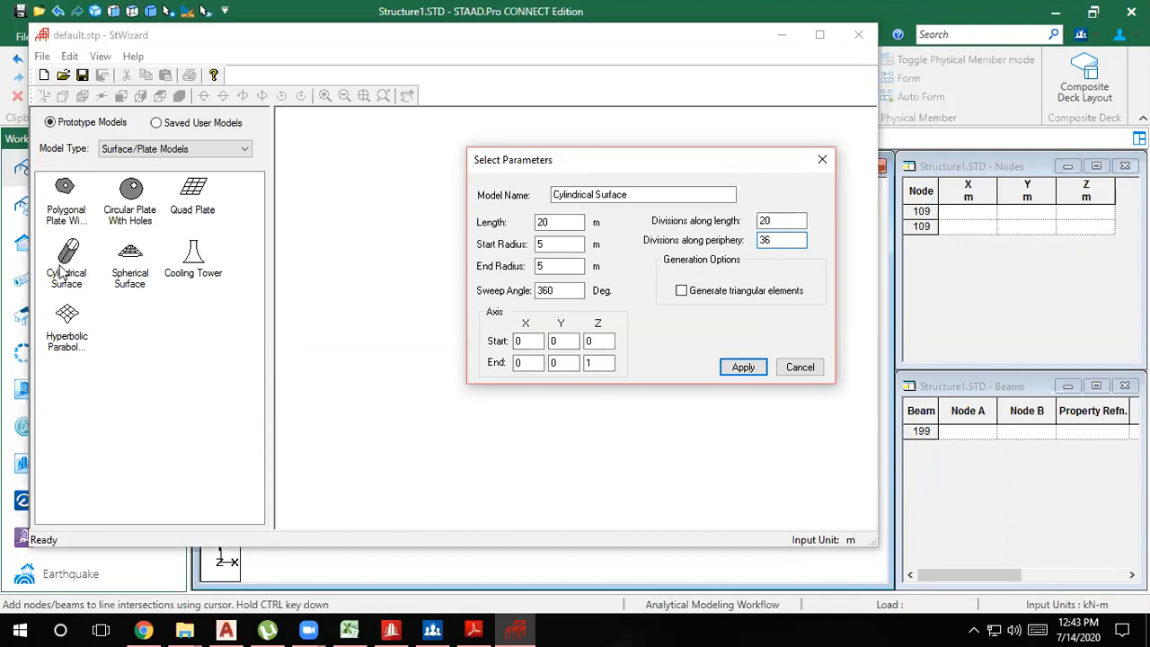
Align the cylinder with the Y axis by setting the axis end to 0, 1, 0, and generate the surface
double_click(559, 363)
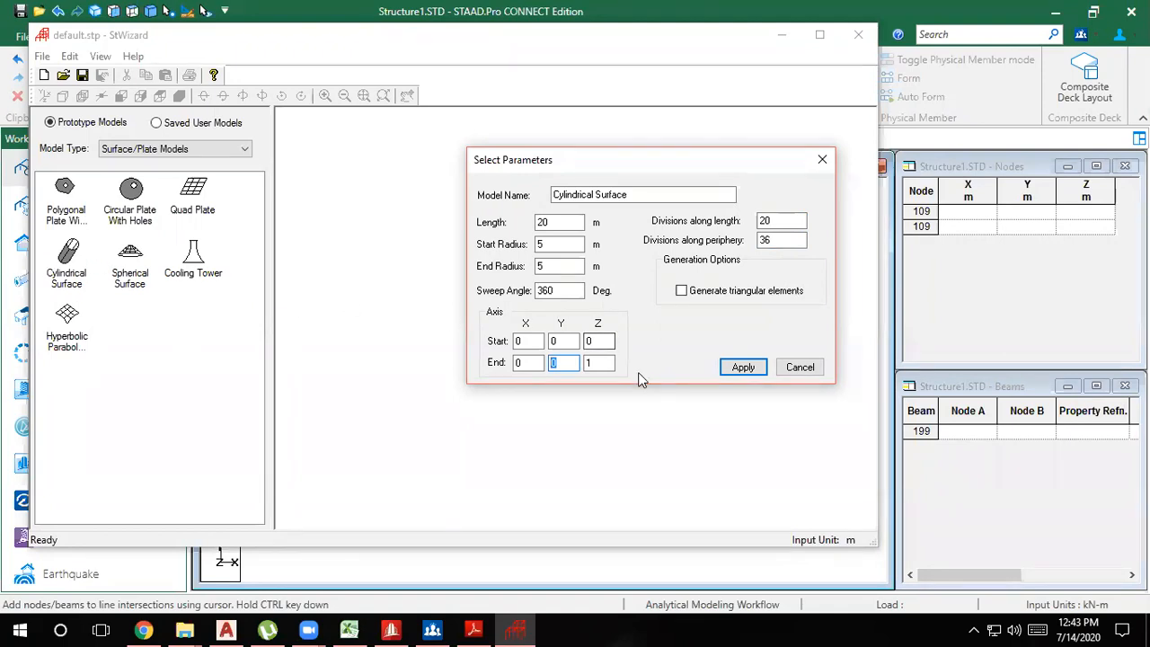
left_click_drag(566, 365, 468, 376)
type("1")
key("Tab")
type("0")
left_click(741, 368)
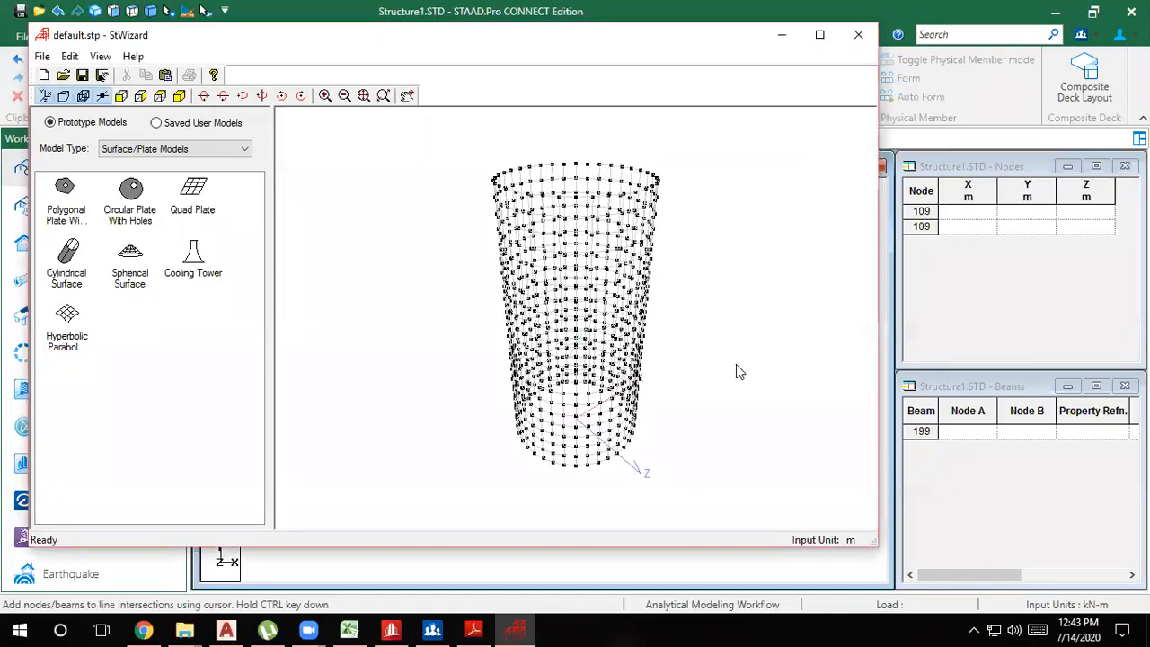
left_click_drag(619, 202, 921, 58)
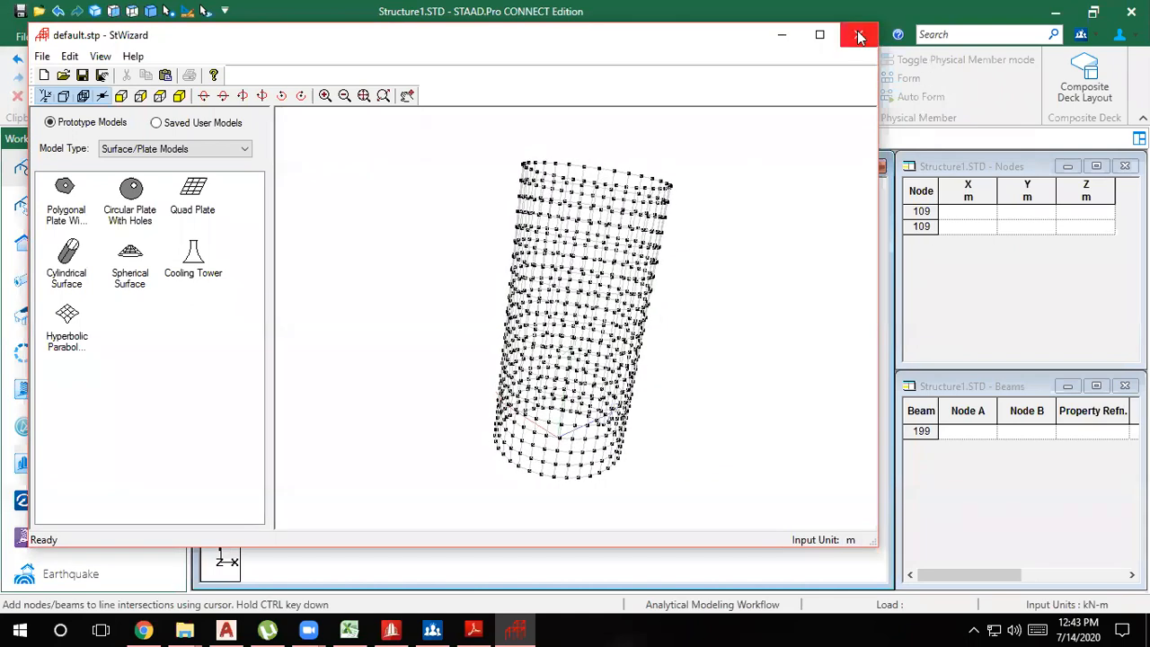
Close the Structure Wizard and merge the Cylindrical Surface prototype into the STAAD.Pro model
left_click(858, 36)
left_click(615, 352)
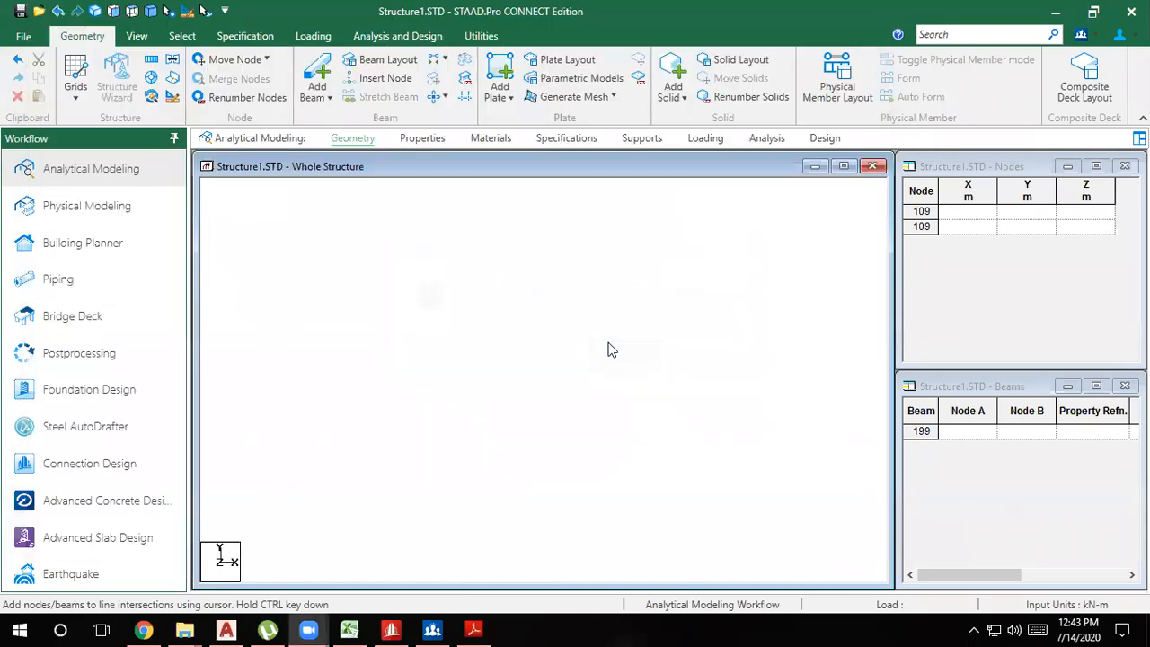
left_click(764, 305)
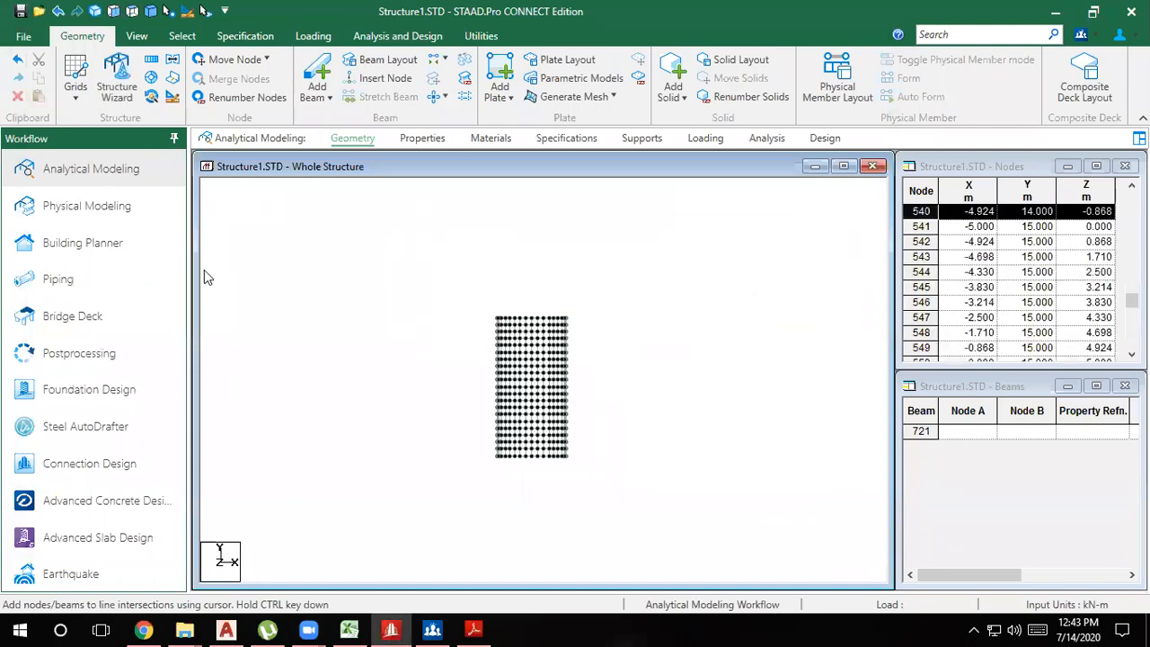
Examine the merged plate cylinder in a 3D rendered view and close that view
scroll(527, 341, "up", 6)
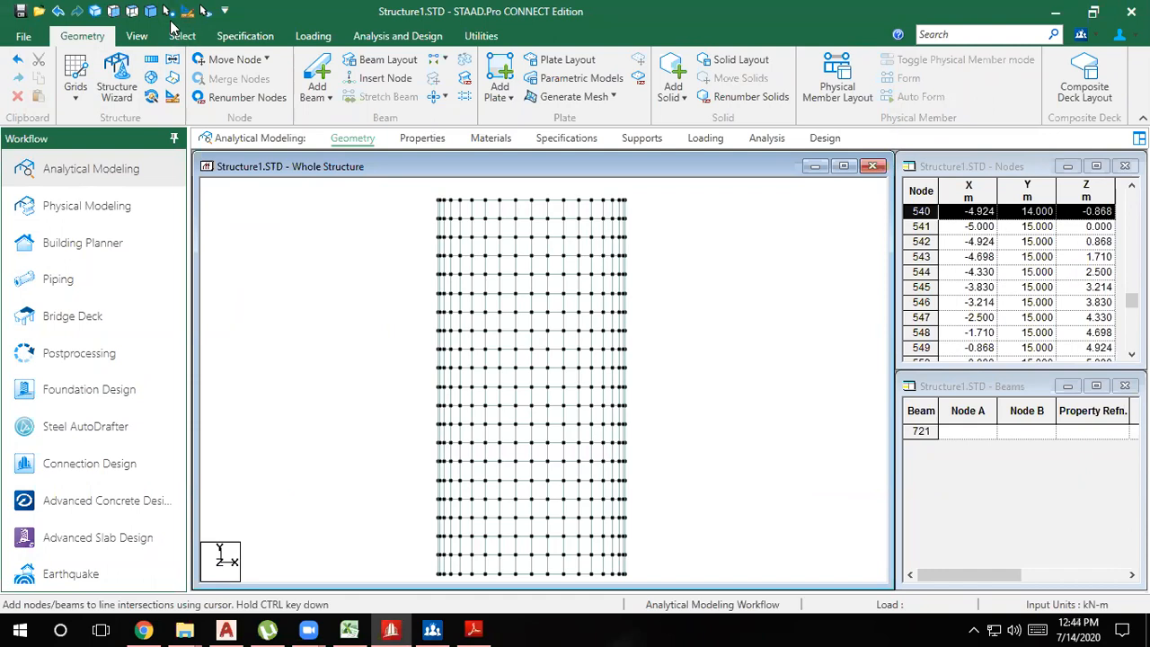
left_click(112, 12)
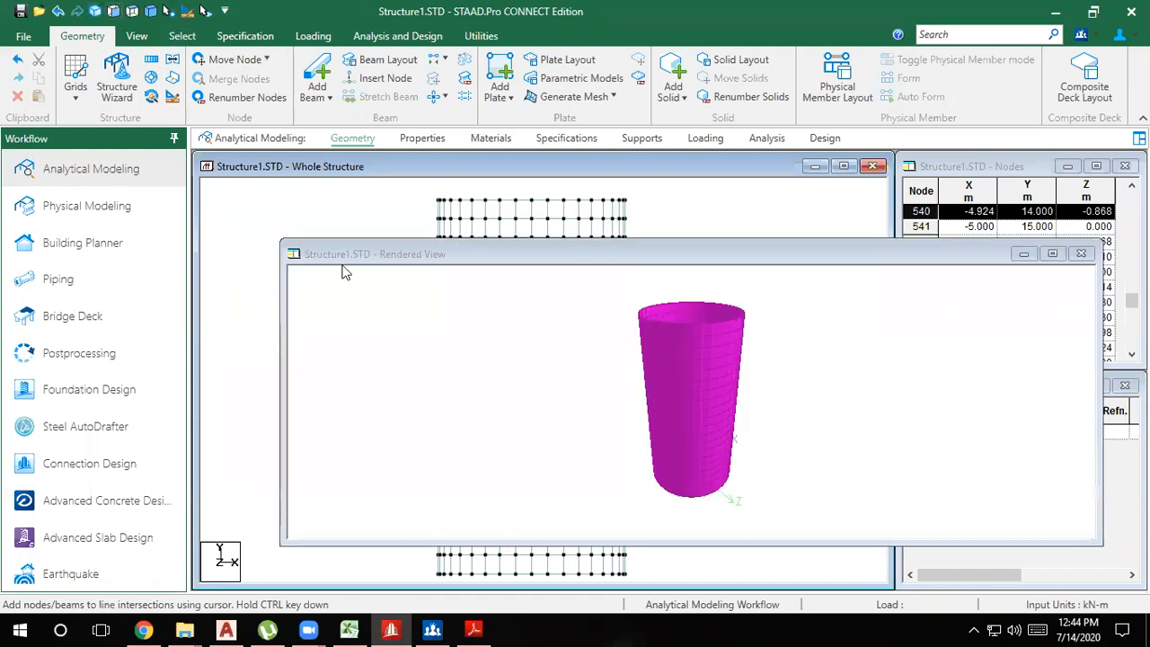
left_click_drag(697, 353, 728, 312)
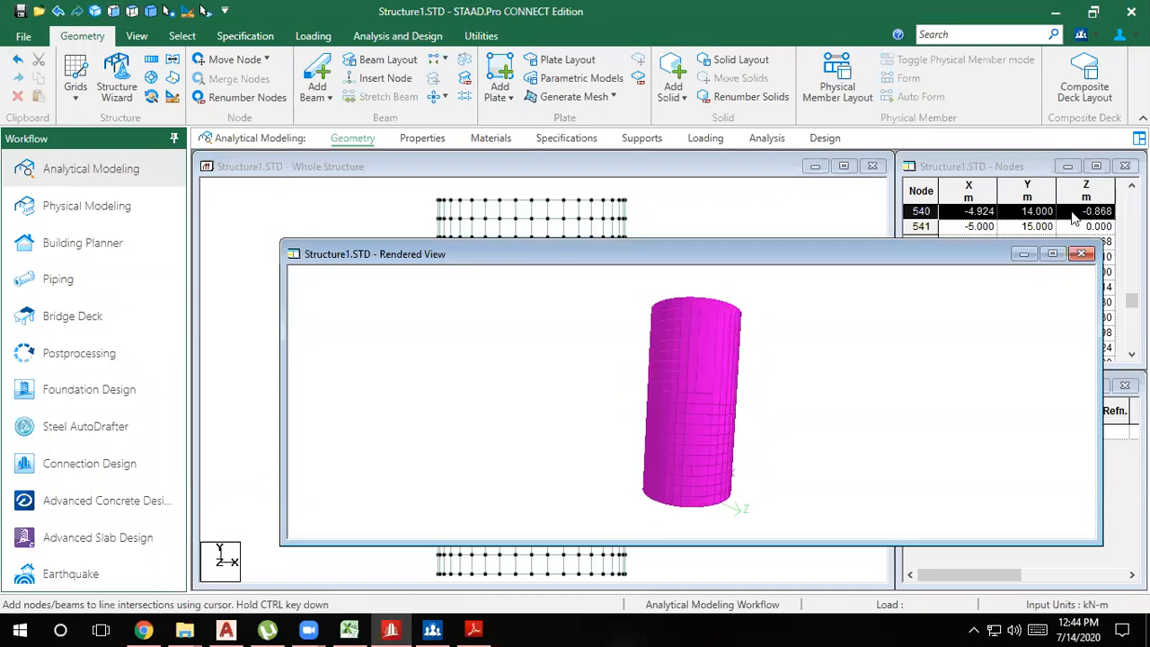
left_click(1082, 255)
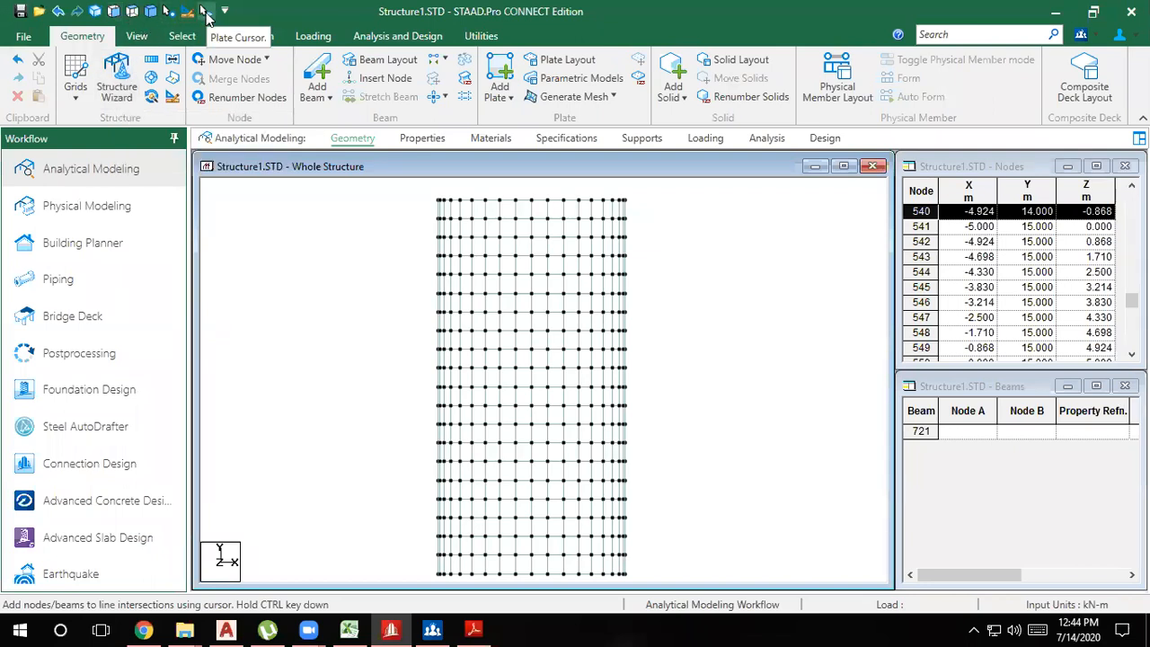
Pick individual plates on the upper part of the cylinder wall one after another with the Plate Cursor
left_click(206, 15)
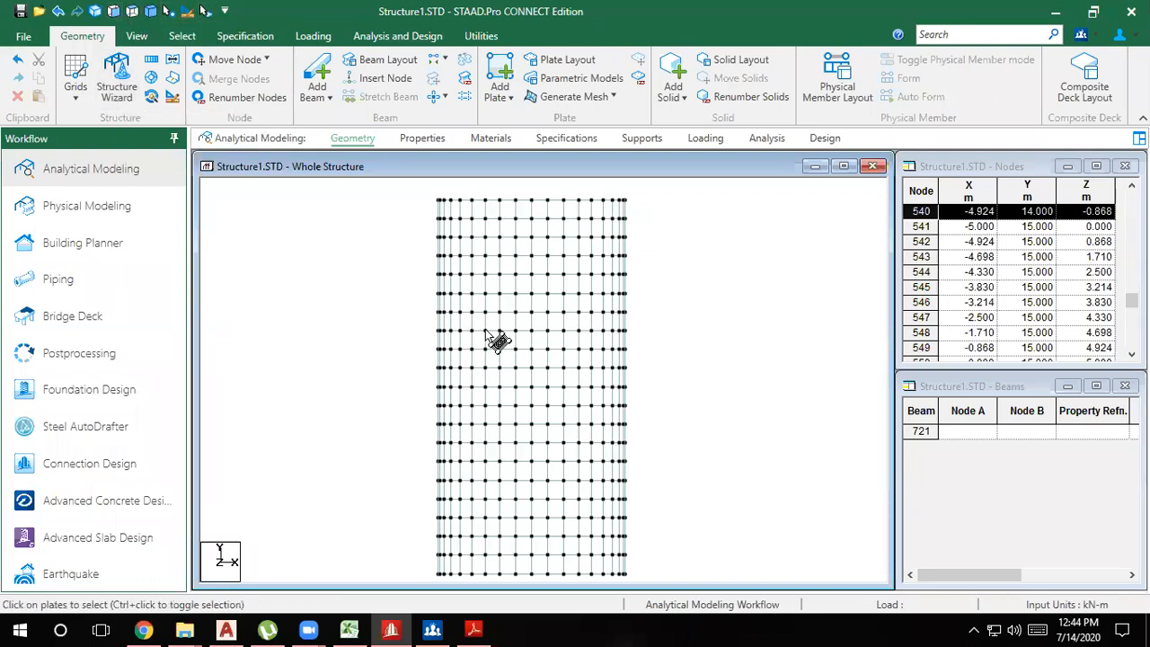
left_click(522, 215)
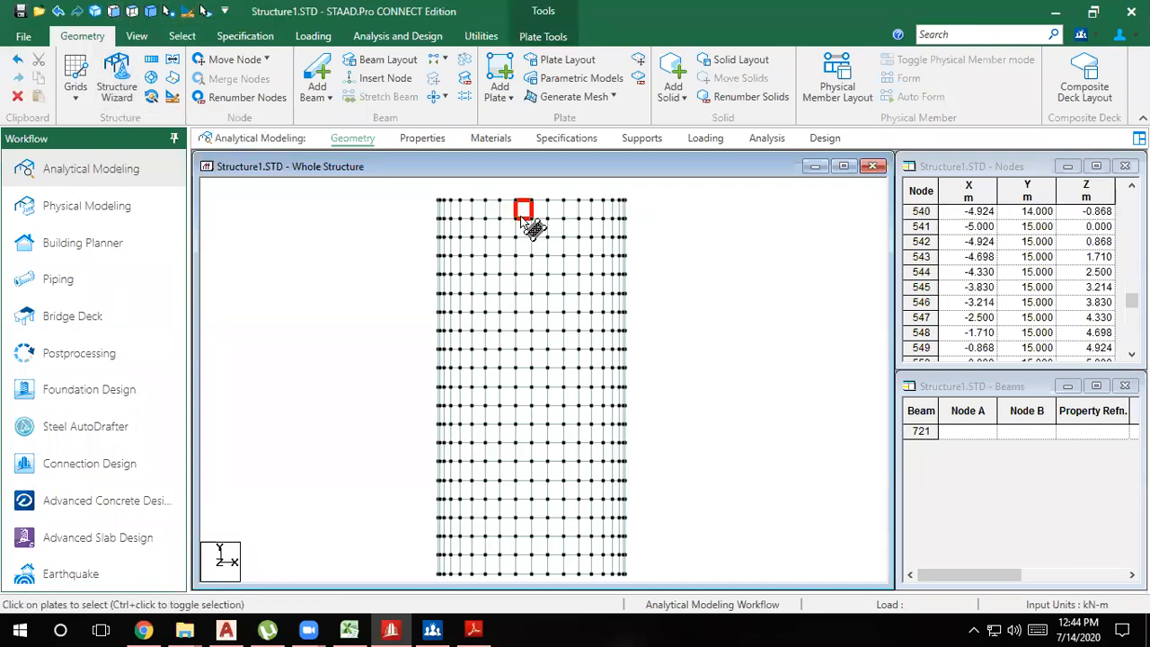
left_click(522, 278)
left_click(522, 309)
scroll(523, 311, "down", 2)
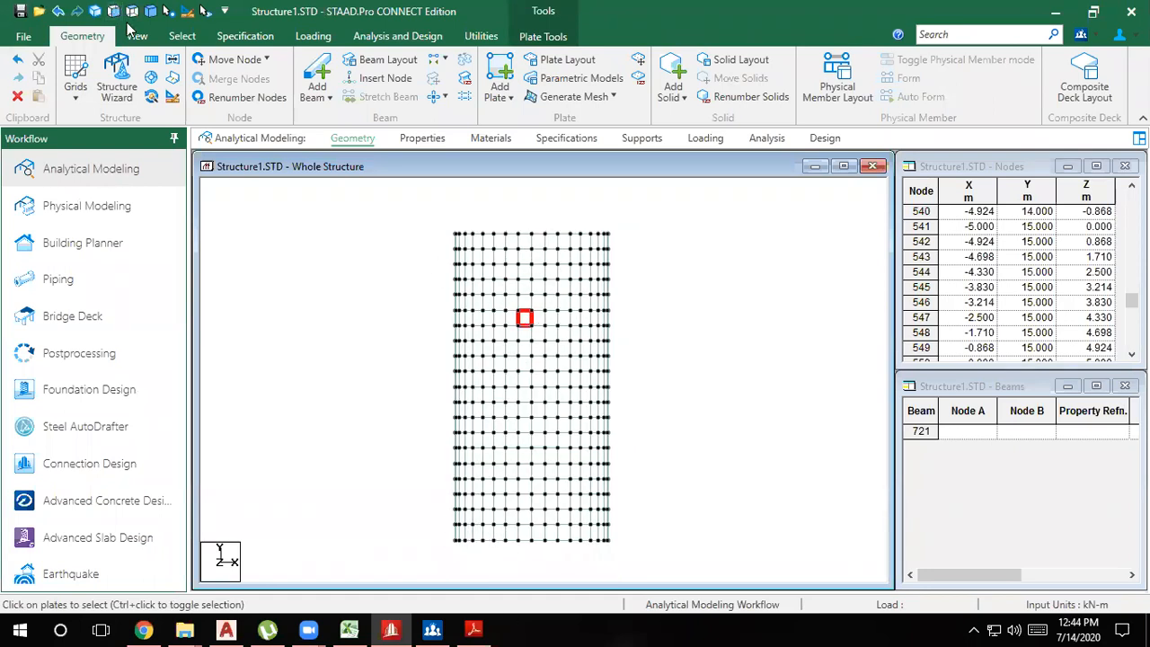
Select all plates of the merged cylinder and delete them from the model together with their leftover nodes
left_click(133, 15)
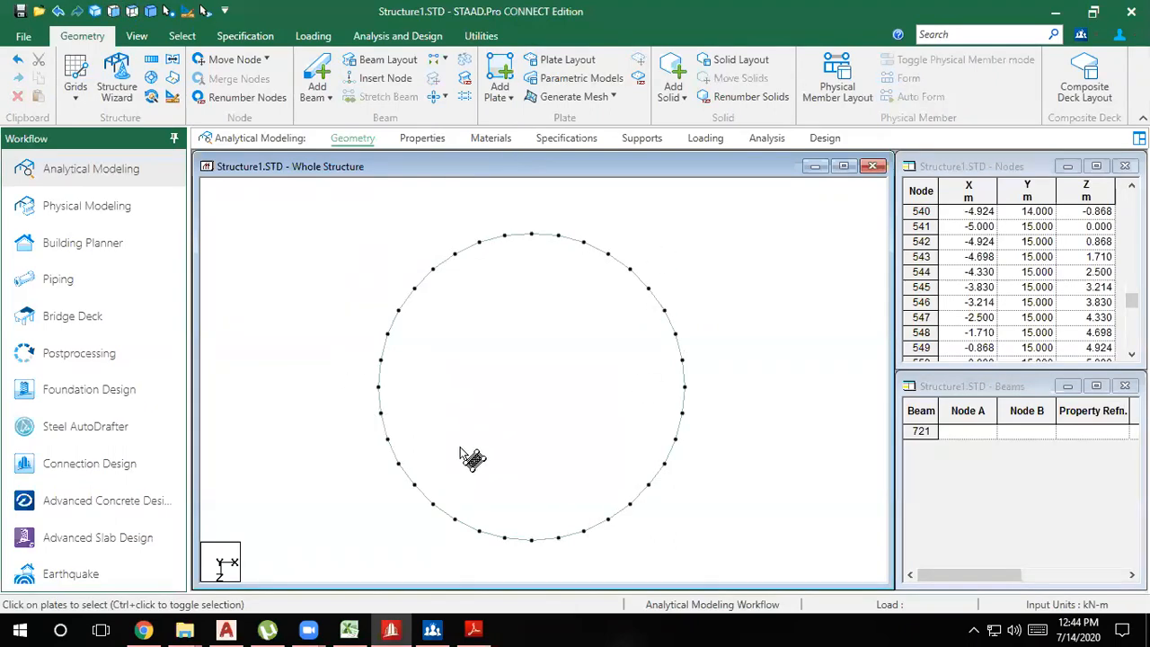
scroll(539, 472, "down", 1)
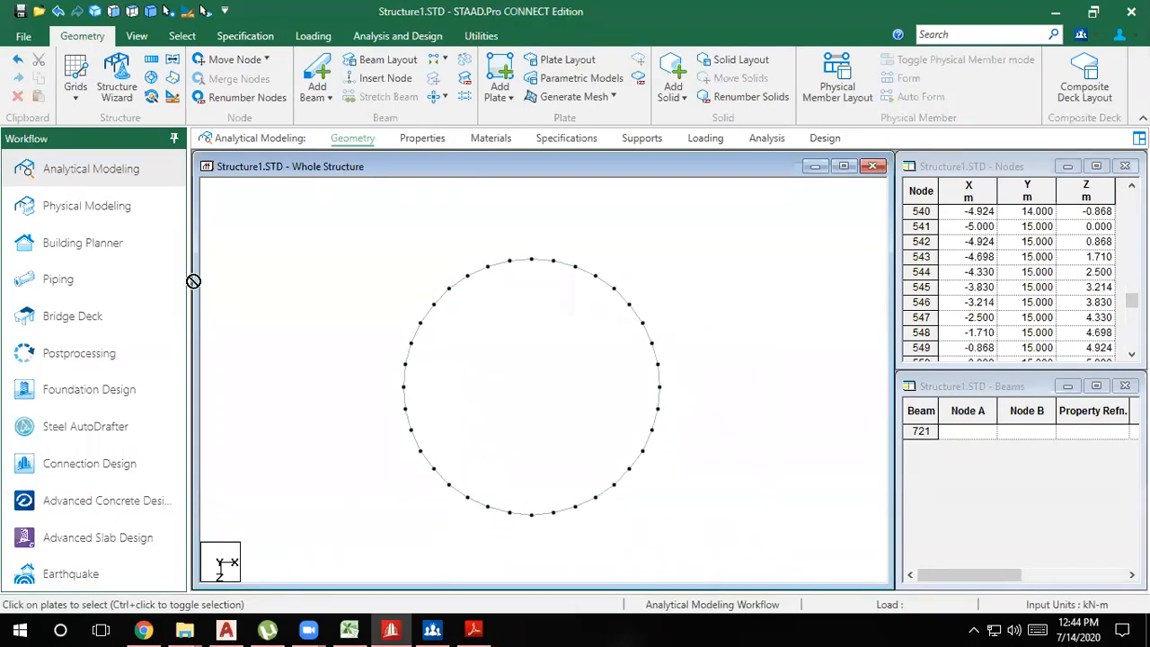
key("ctrl+a")
key("Delete")
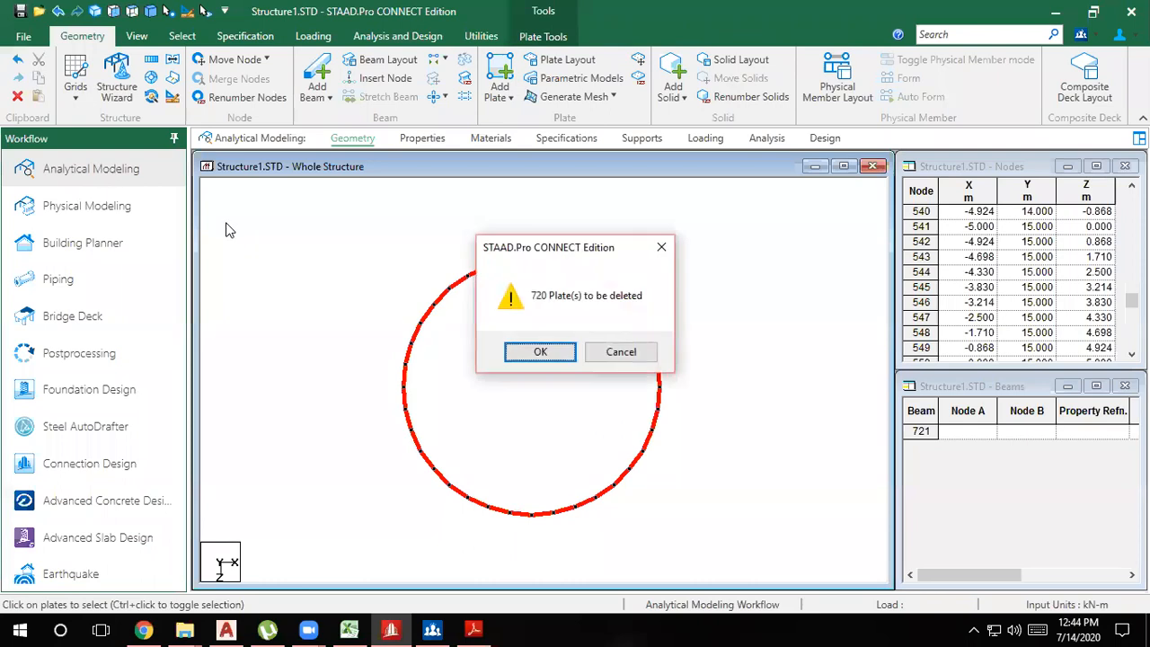
key("Return")
key("Return")
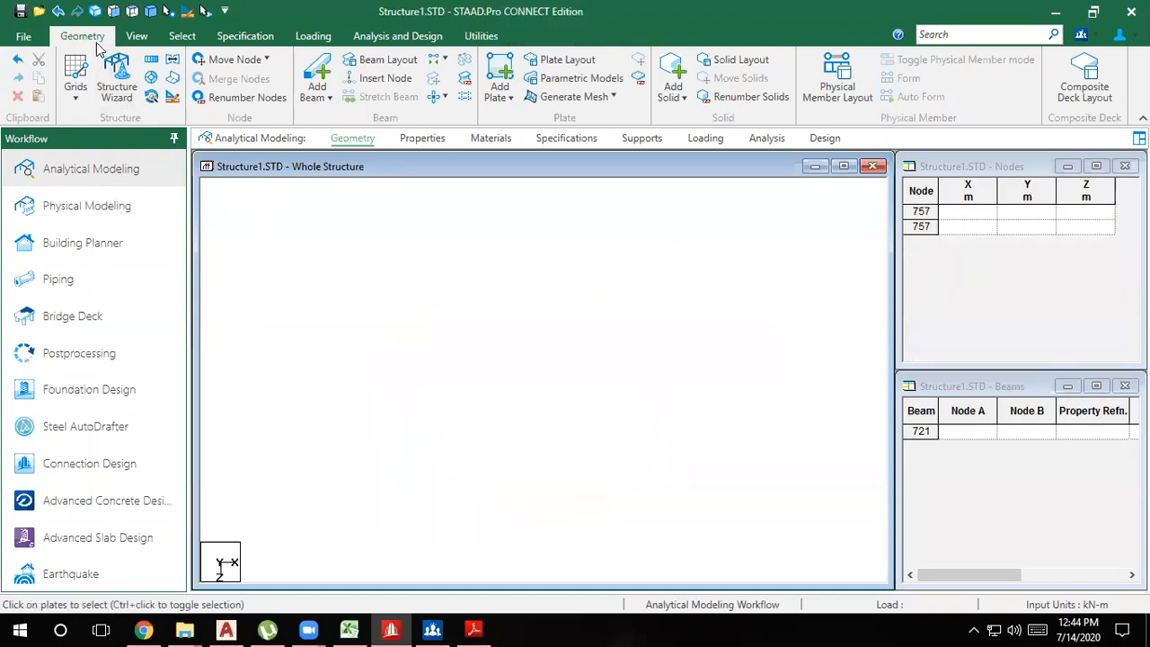
Open the Structure Wizard and set the model type to Surface/Plate Models
left_click(118, 83)
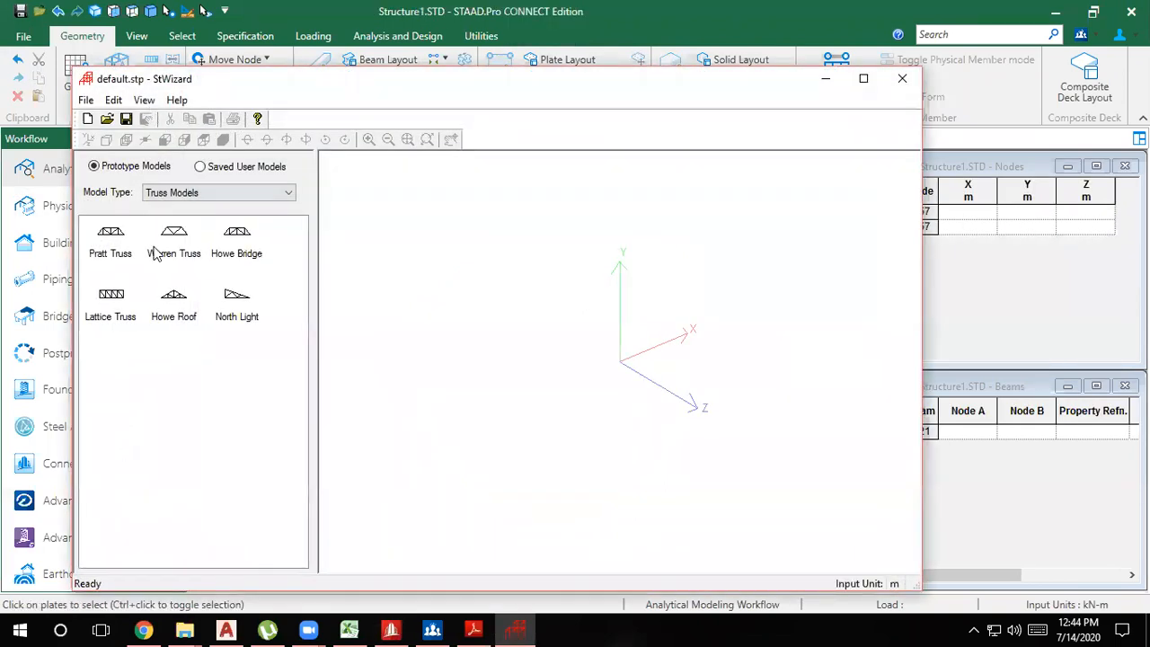
left_click(153, 194)
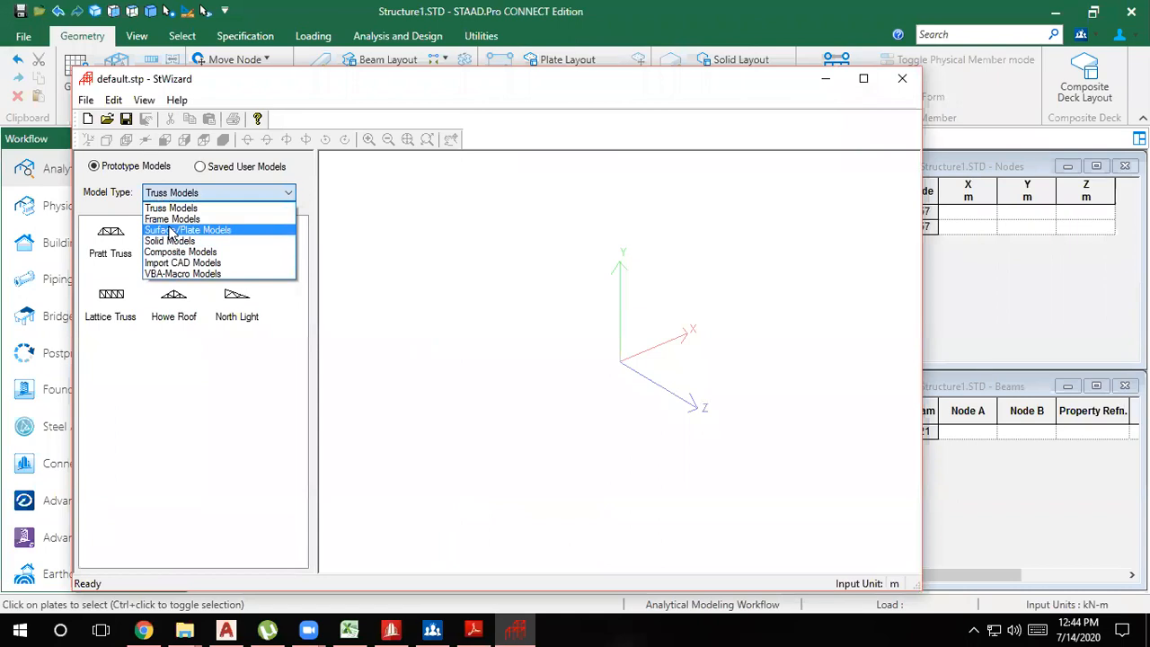
left_click(171, 230)
Generate a Cylindrical Surface with length 10 m, radii 5 m and 9 m, 10 divisions along the length and axis end 0, 1, 0
left_click_drag(112, 301, 578, 334)
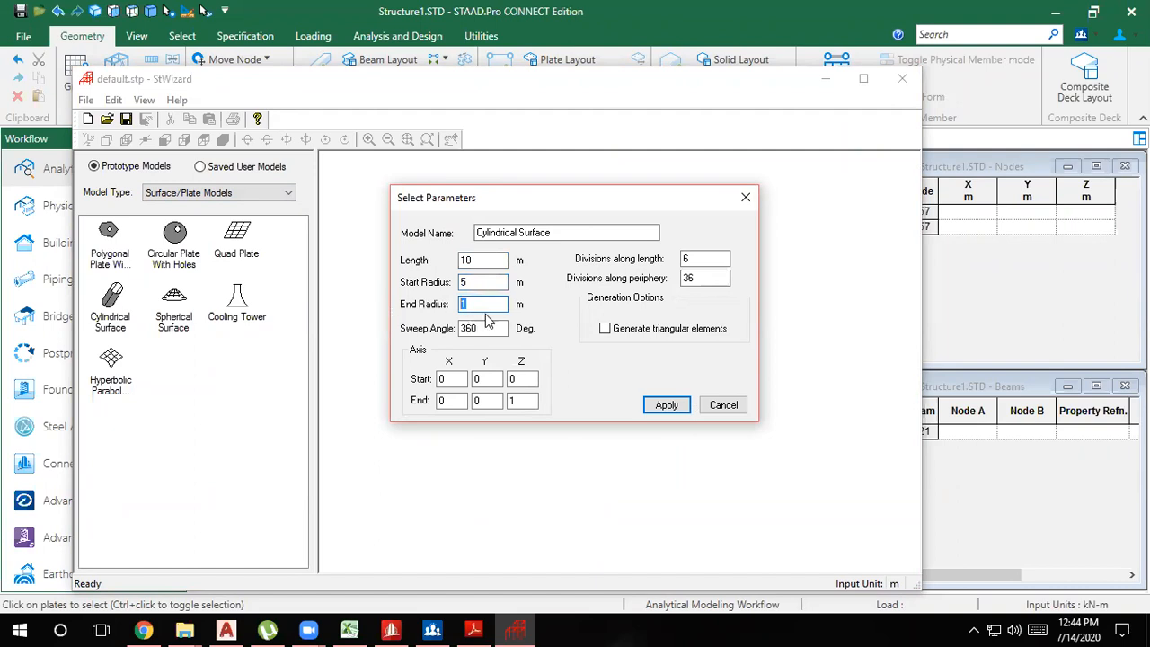
double_click(487, 401)
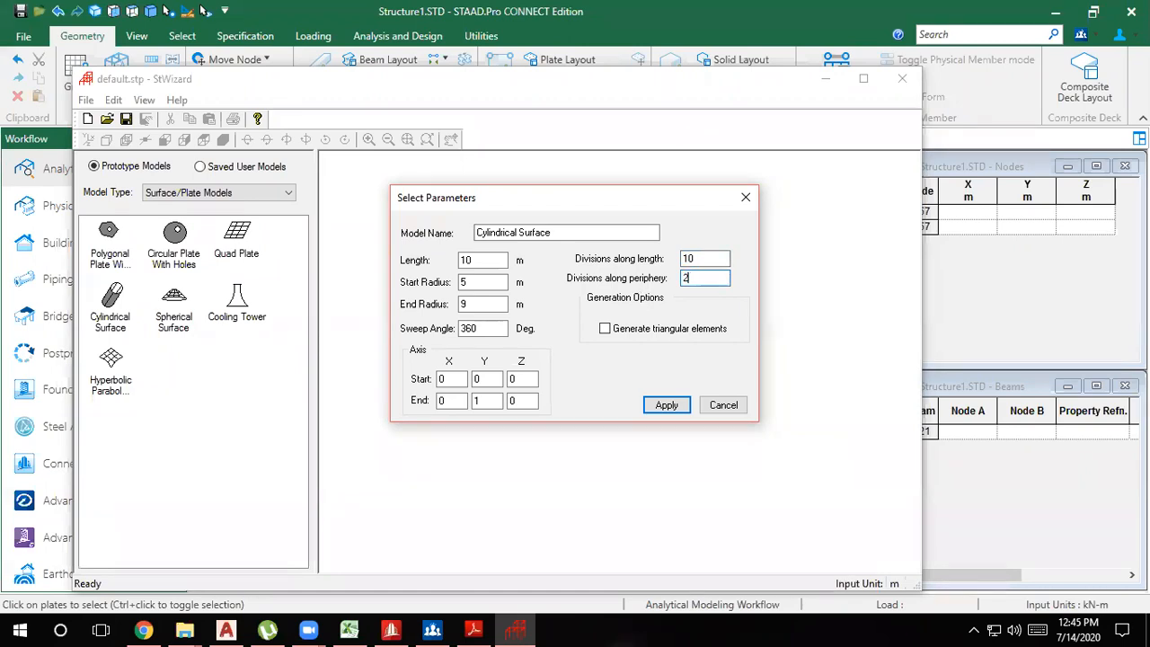
left_click(669, 405)
left_click_drag(688, 470, 726, 378)
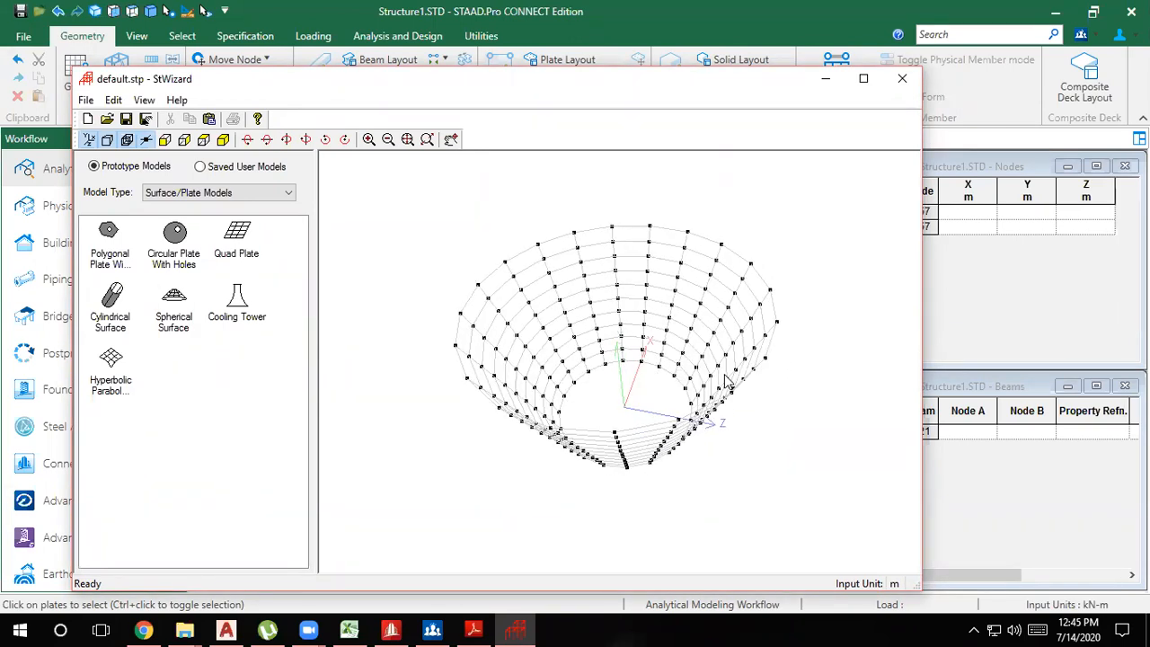
Generate a Spherical Surface prototype with its default parameters and examine the resulting shape
left_click(177, 233)
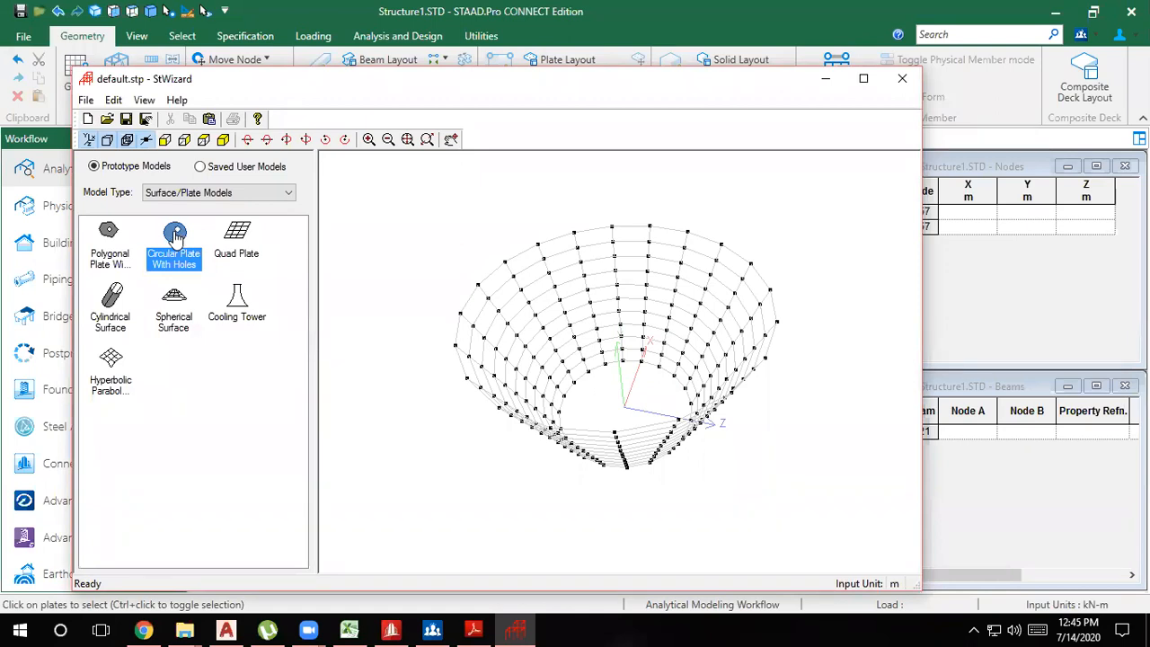
left_click_drag(162, 303, 557, 342)
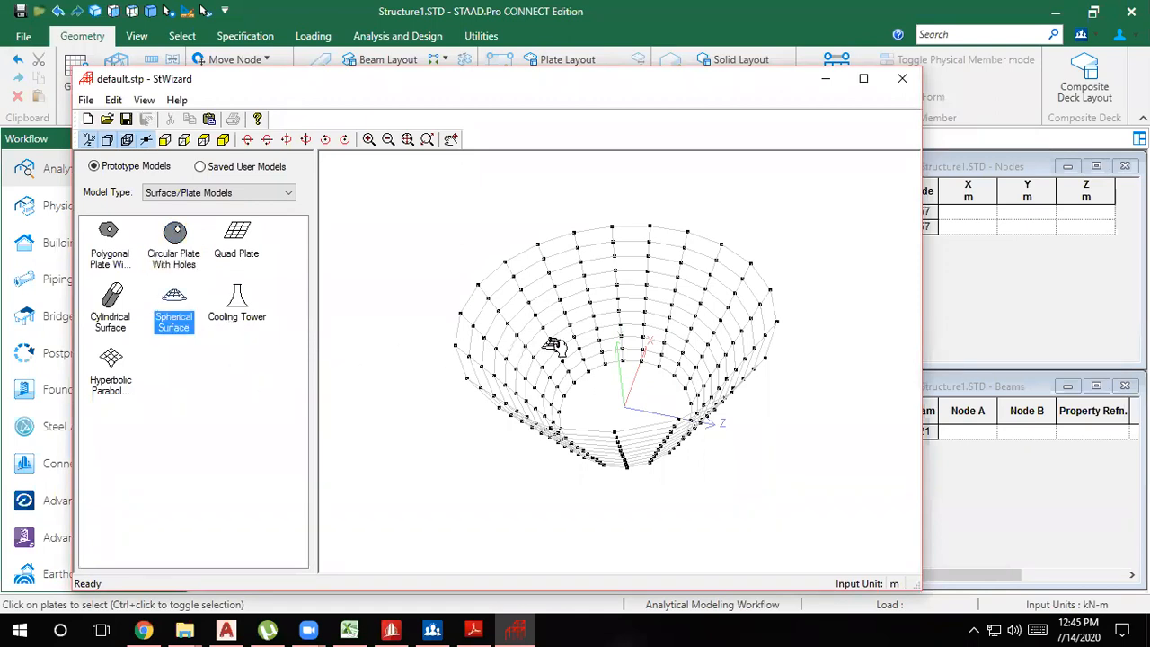
left_click(598, 434)
left_click_drag(596, 446, 716, 269)
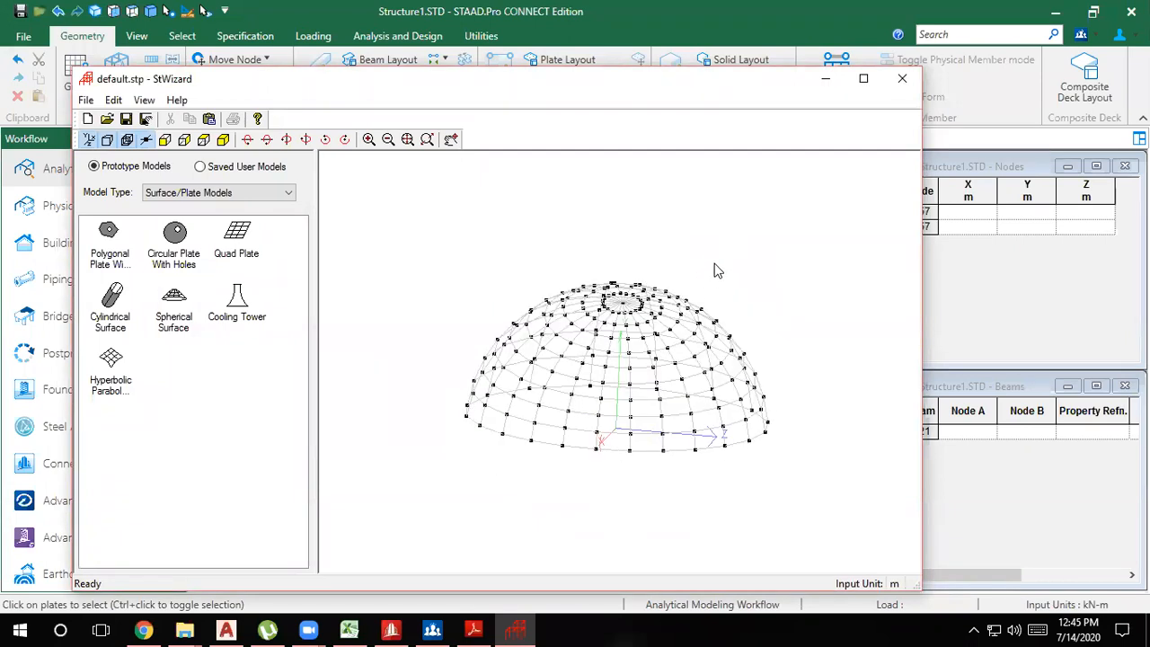
Generate a Hyperbolic Paraboloid Shell 5 m by 5 m with 10 divisions along X and Z and corner dip 1 m
left_click_drag(101, 364, 504, 352)
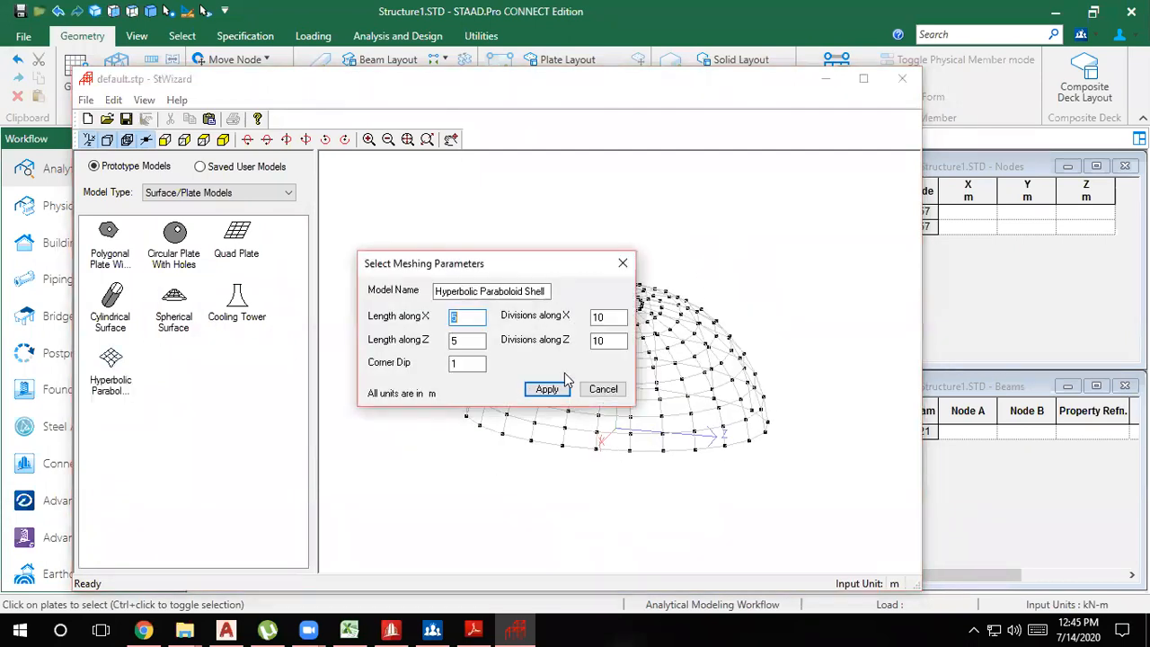
left_click(549, 393)
left_click_drag(550, 393, 660, 391)
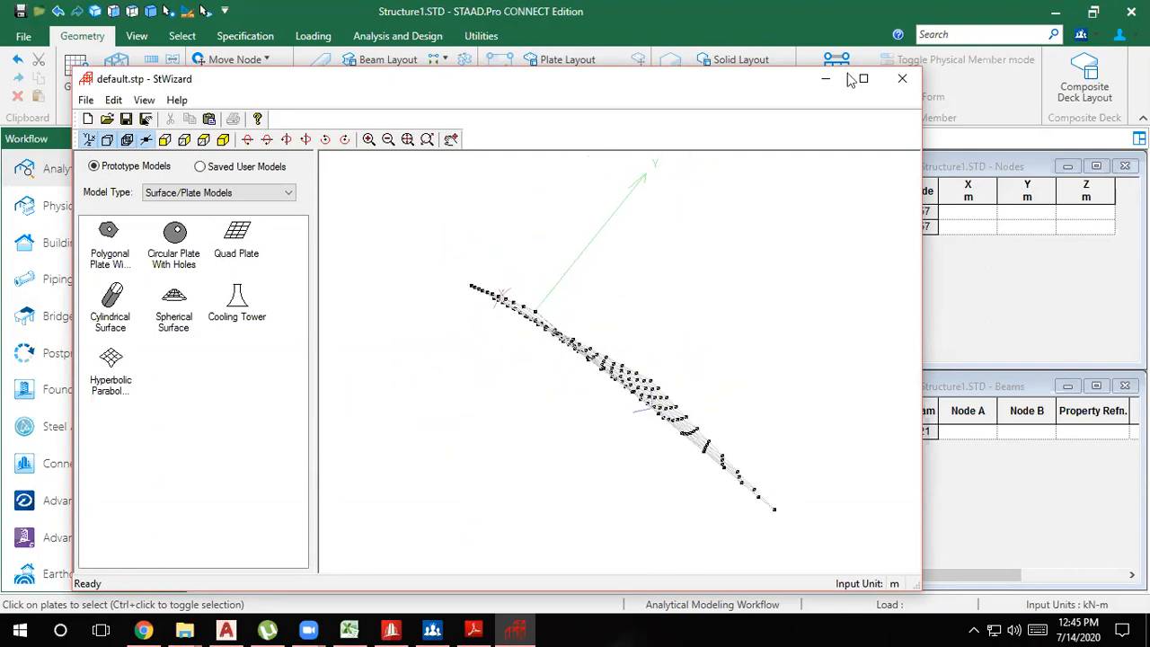
Close the Structure Wizard and merge the paraboloid shell into the STAAD.Pro model at X, Y, Z offset 0, 0, 0
left_click(905, 77)
left_click(620, 357)
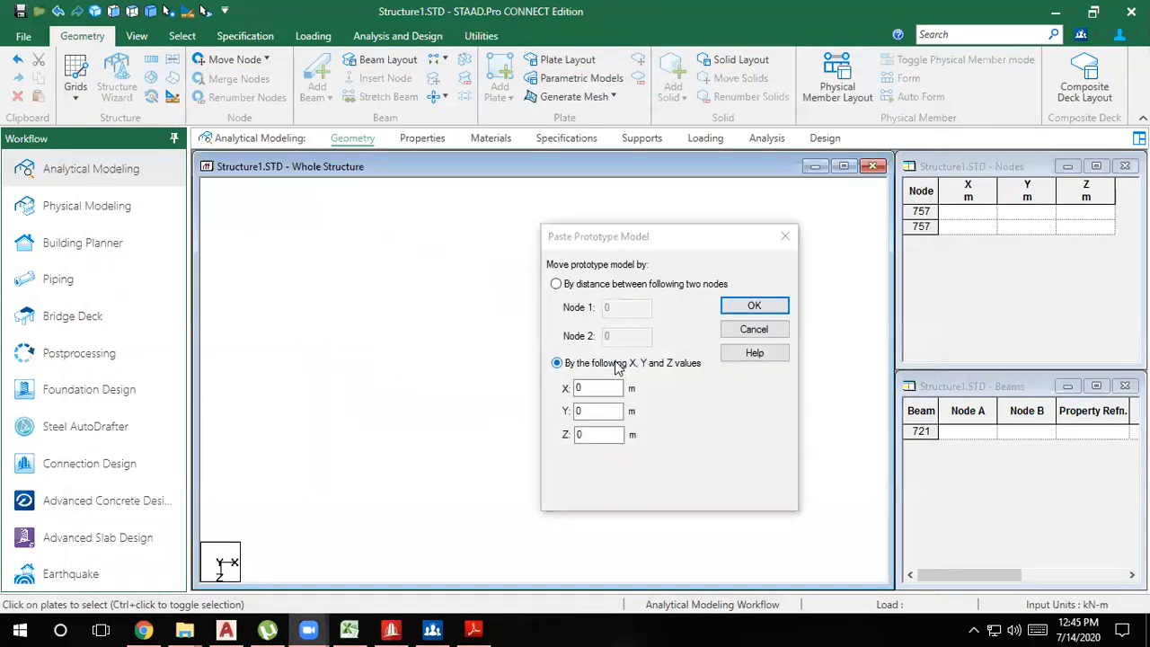
left_click(759, 304)
scroll(573, 400, "down", 2)
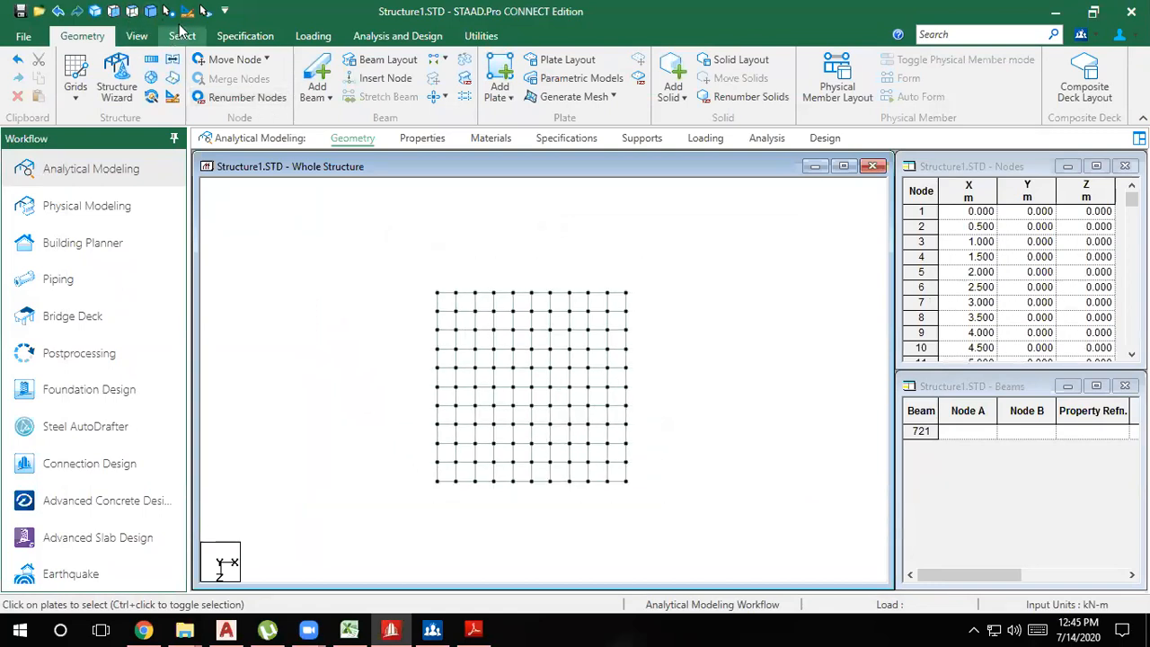
Select all plates of the merged shell, inspect them in isometric view and clear the selection
left_click_drag(702, 569, 313, 213)
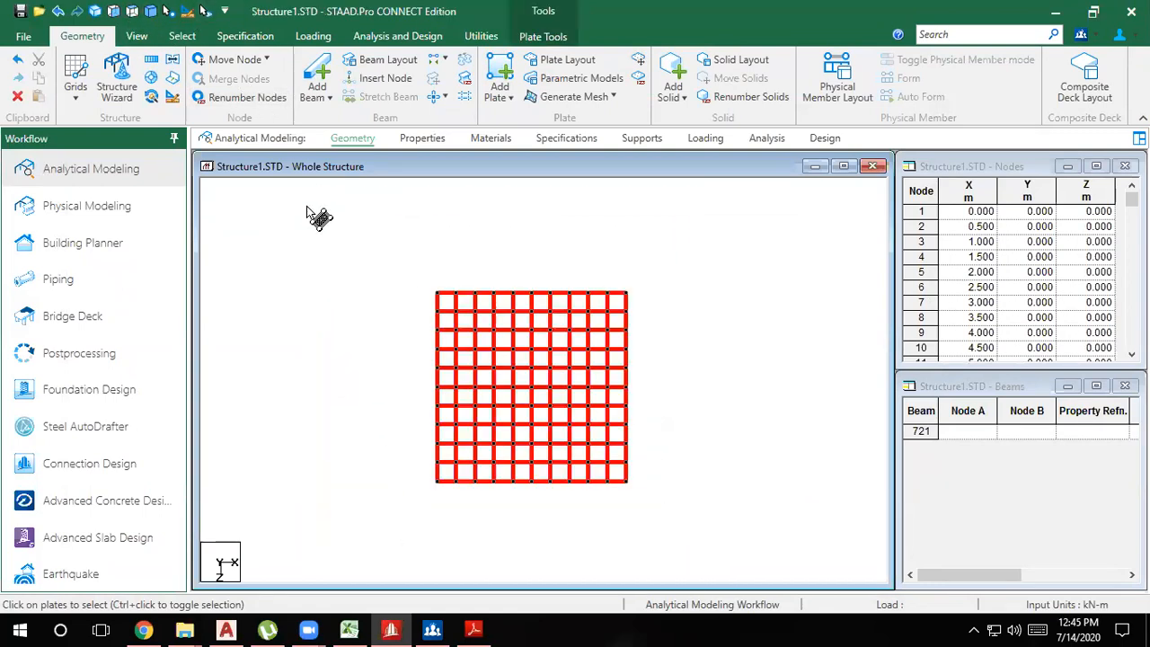
left_click(151, 13)
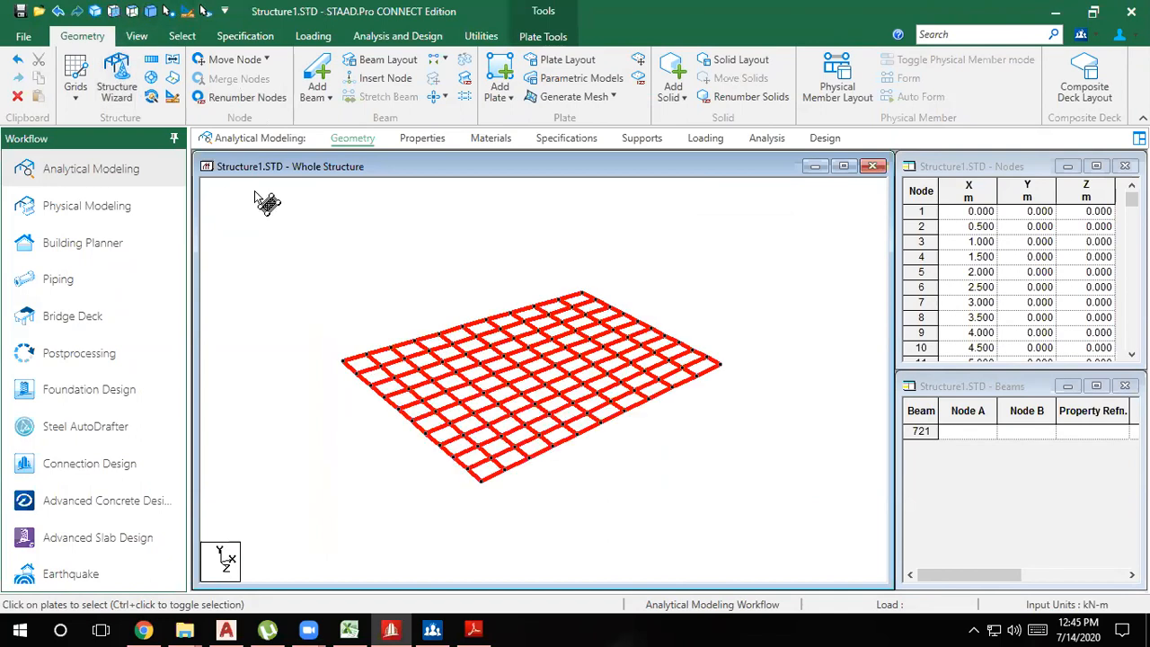
left_click(535, 444)
left_click(368, 253)
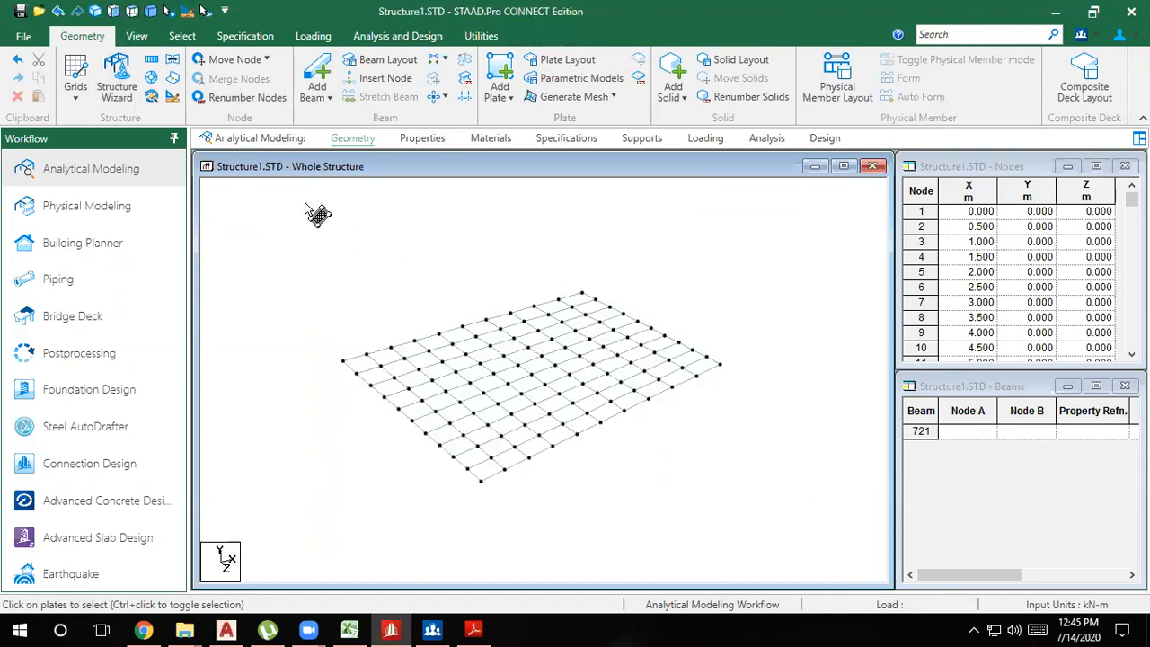
Examine the merged paraboloid shell from different angles in a 3D rendered view and close that view
left_click(94, 15)
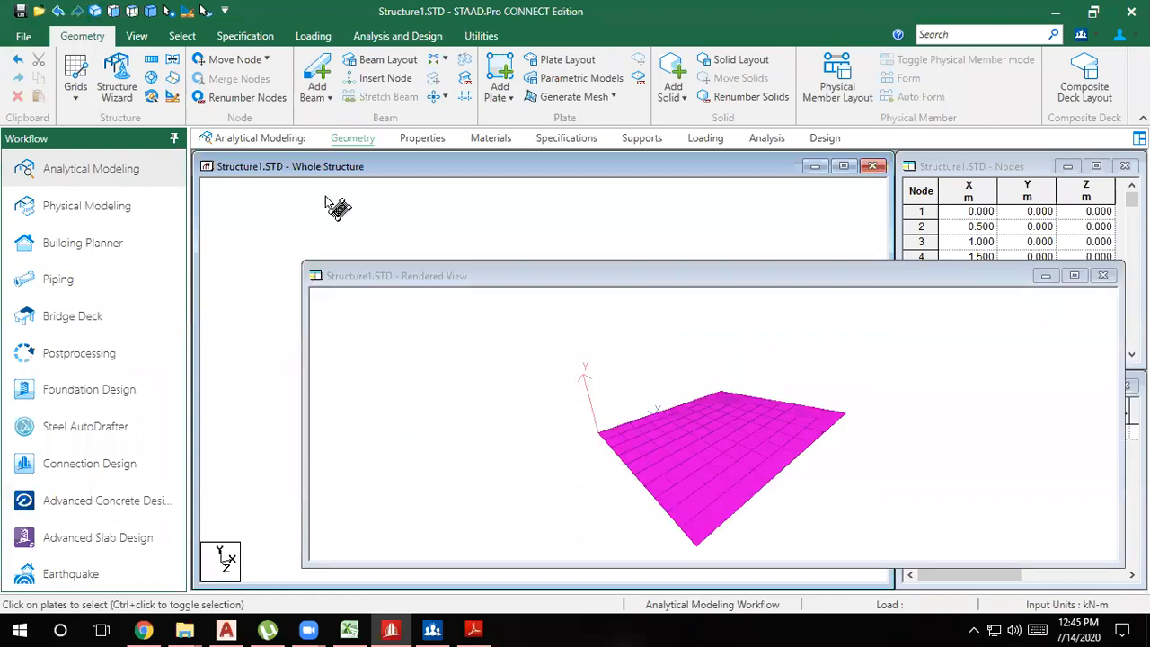
left_click(674, 461)
left_click_drag(673, 461, 552, 403)
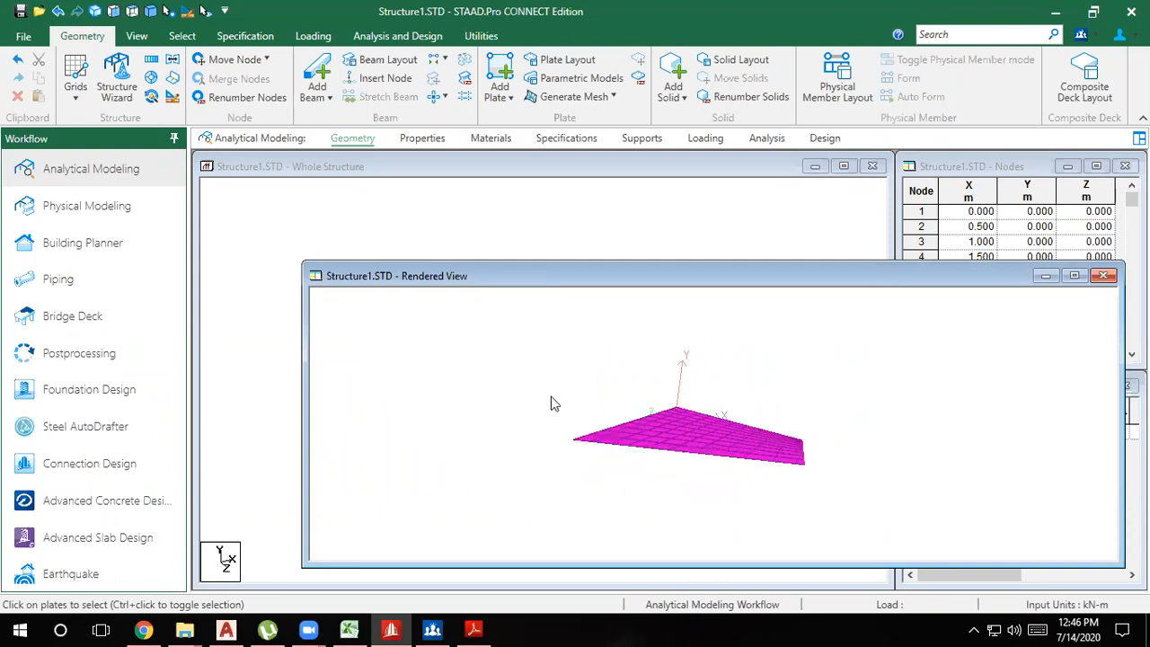
left_click(1101, 276)
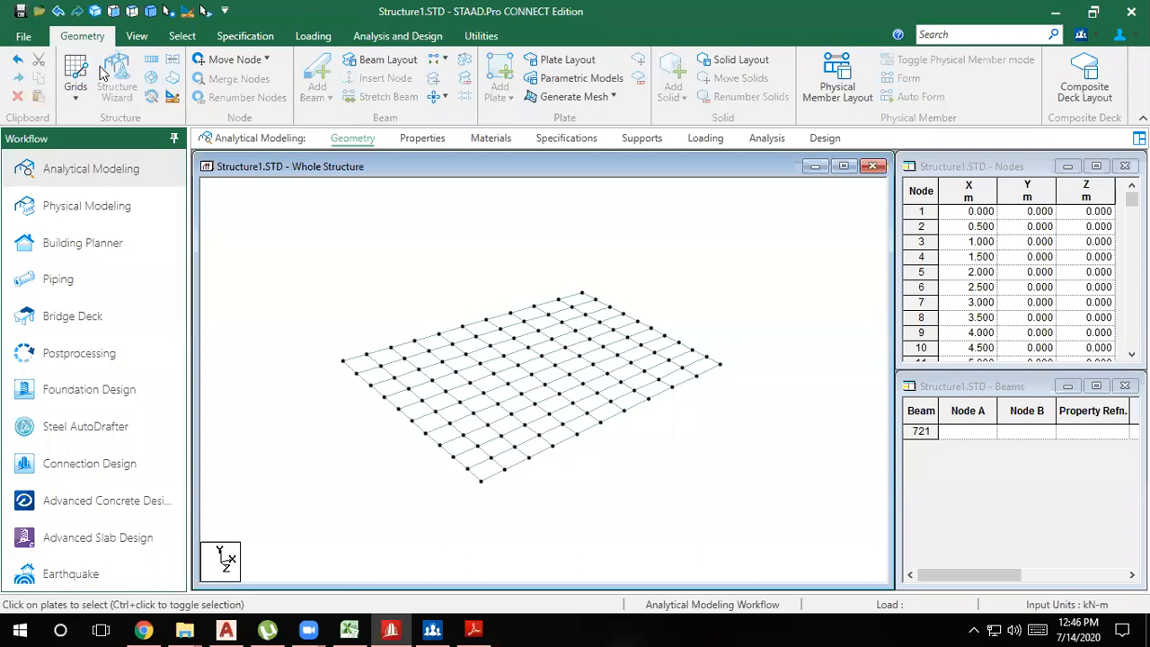
Reopen the Structure Wizard, look at the Composite Models prototypes and set the model type to Import CAD Models
left_click(106, 73)
left_click(218, 237)
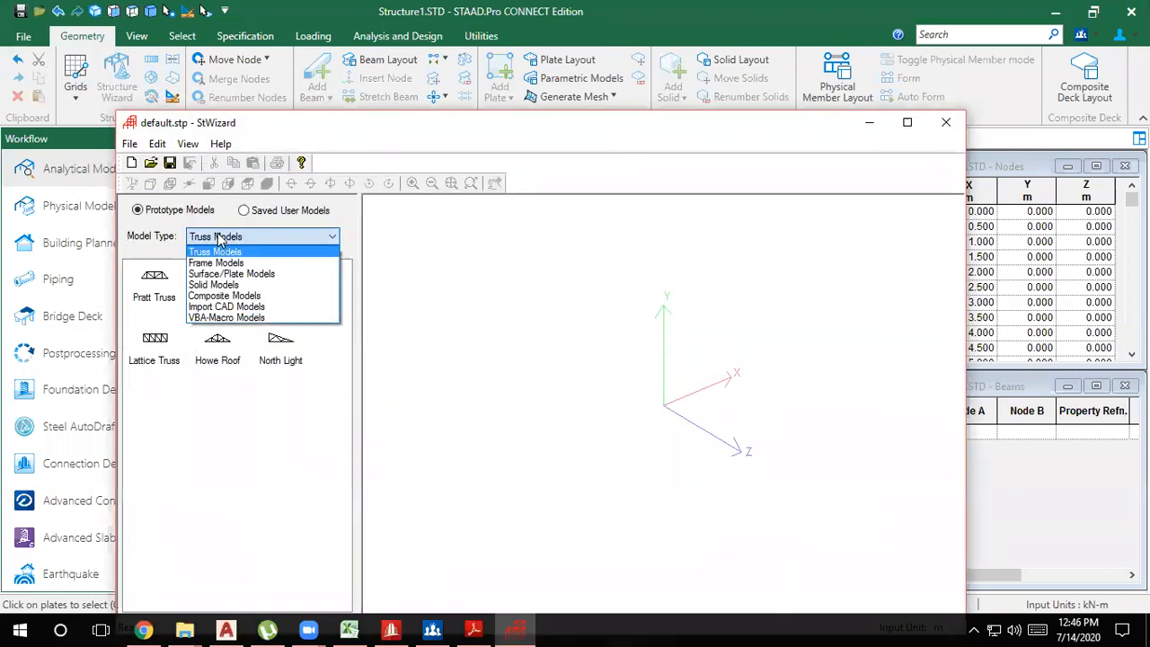
left_click(224, 297)
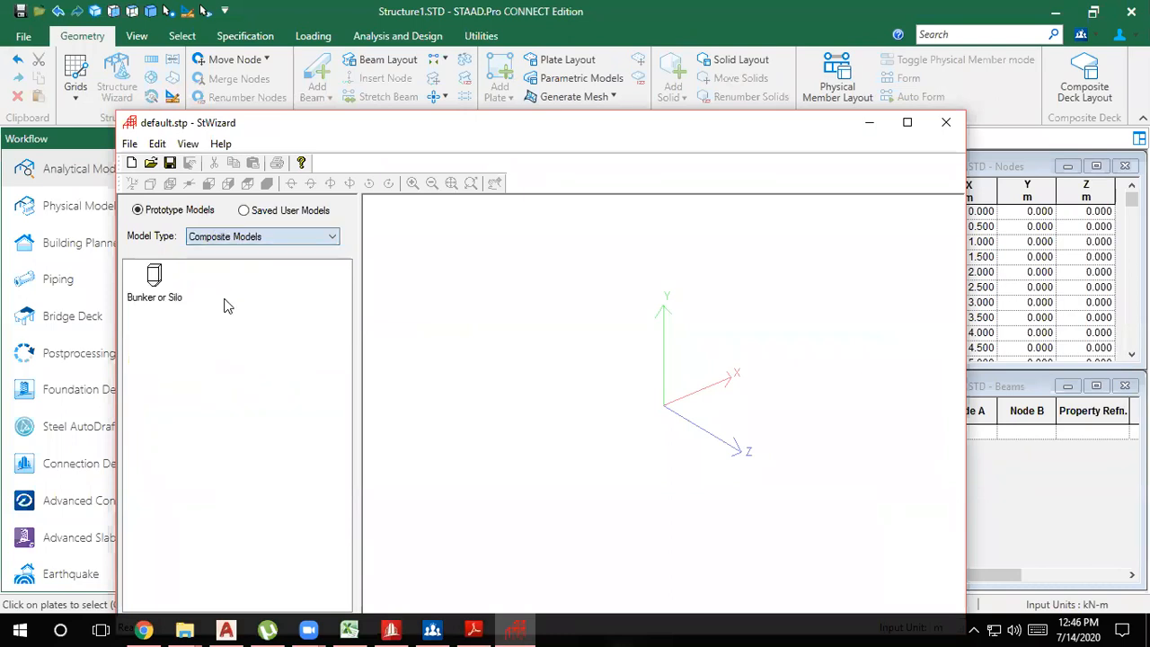
left_click(240, 237)
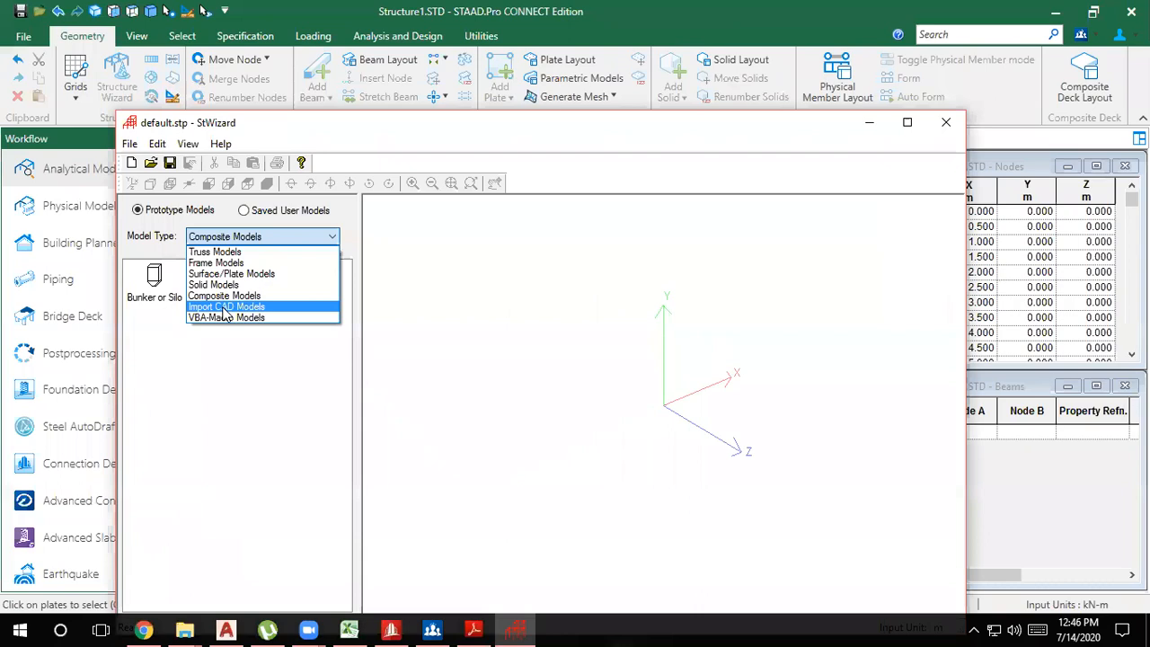
left_click(554, 136)
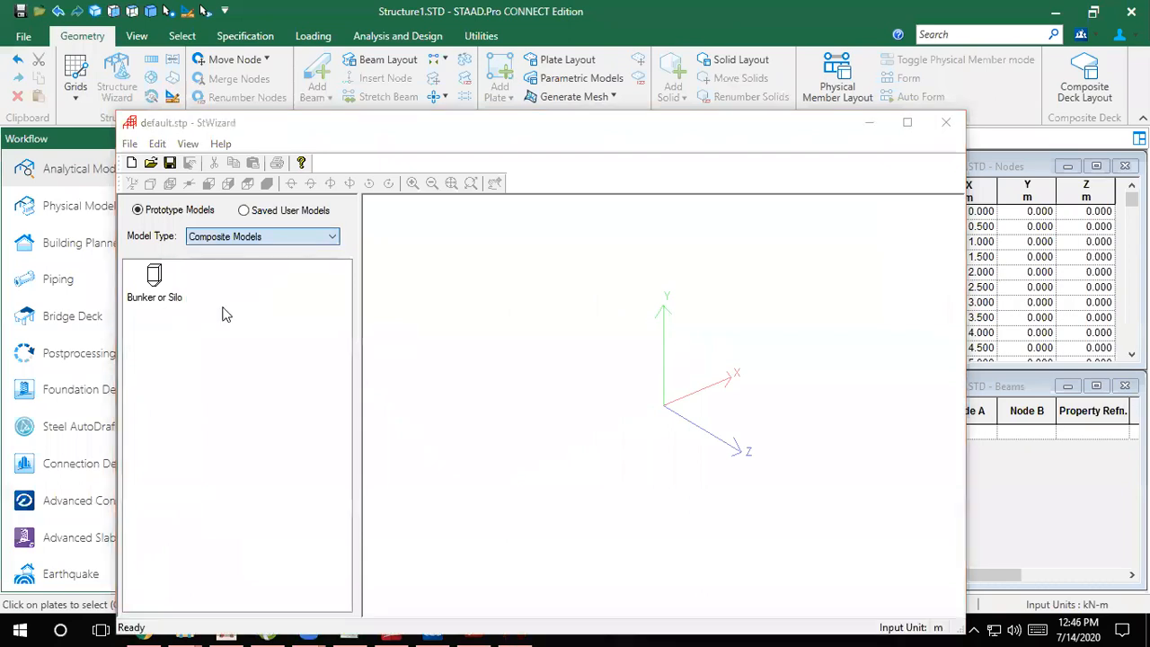
left_click(209, 240)
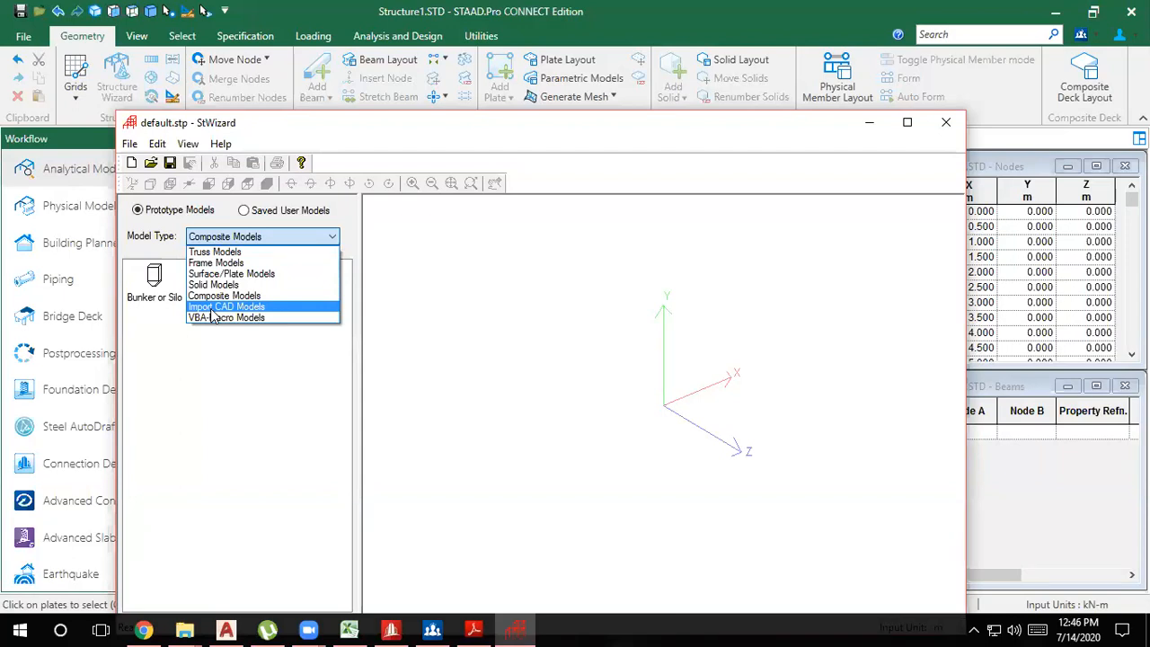
left_click(214, 309)
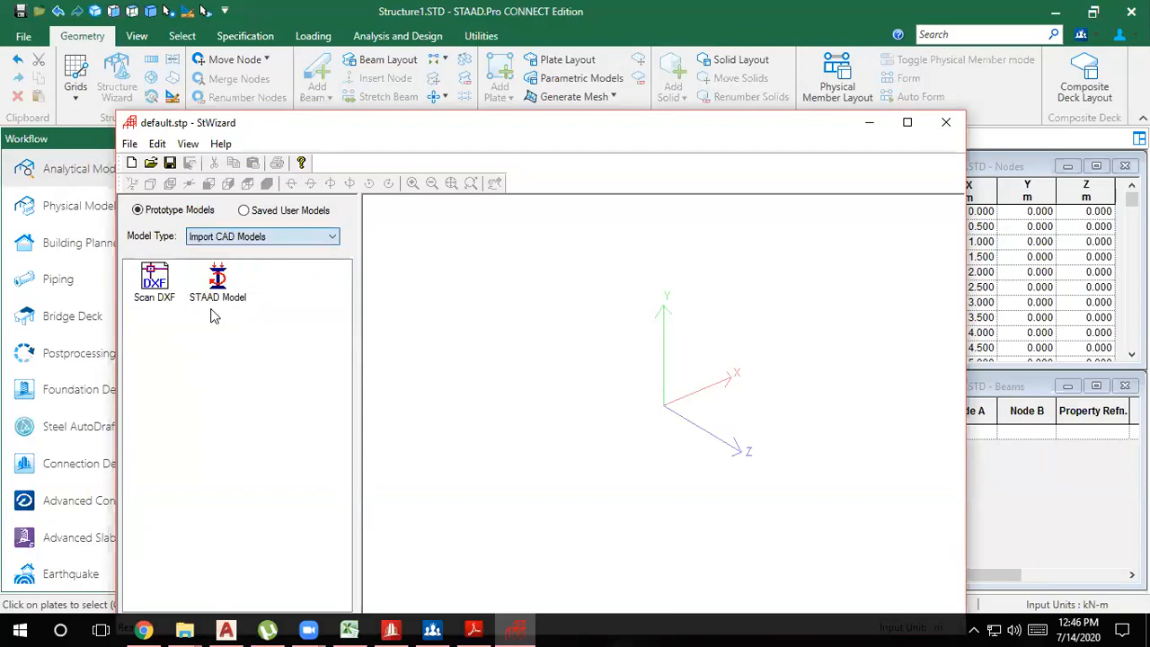
Import Testing file1.dxf from the Desktop with Scan DXF and examine the imported plan
left_click(157, 288)
double_click(153, 278)
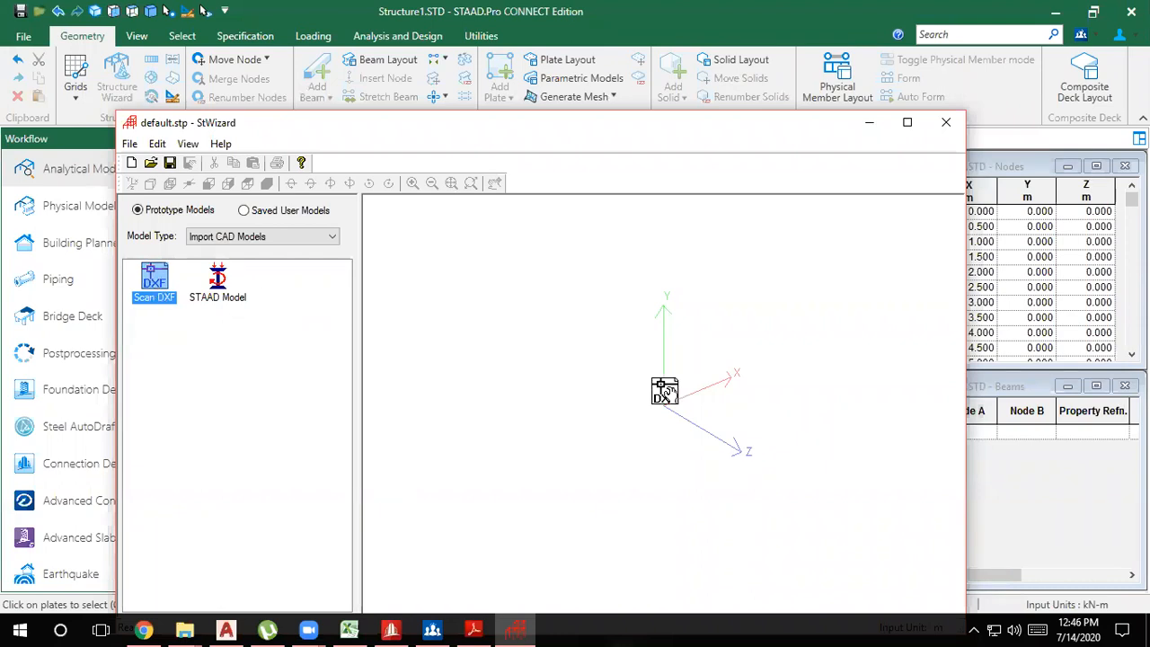
left_click(550, 386)
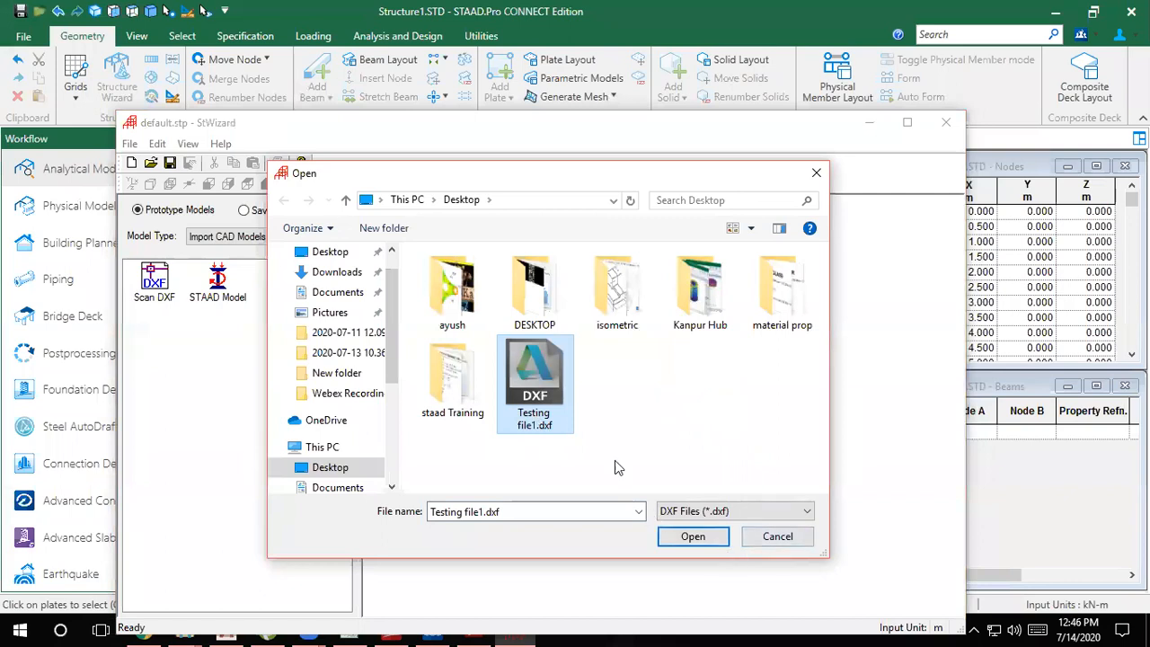
left_click(692, 536)
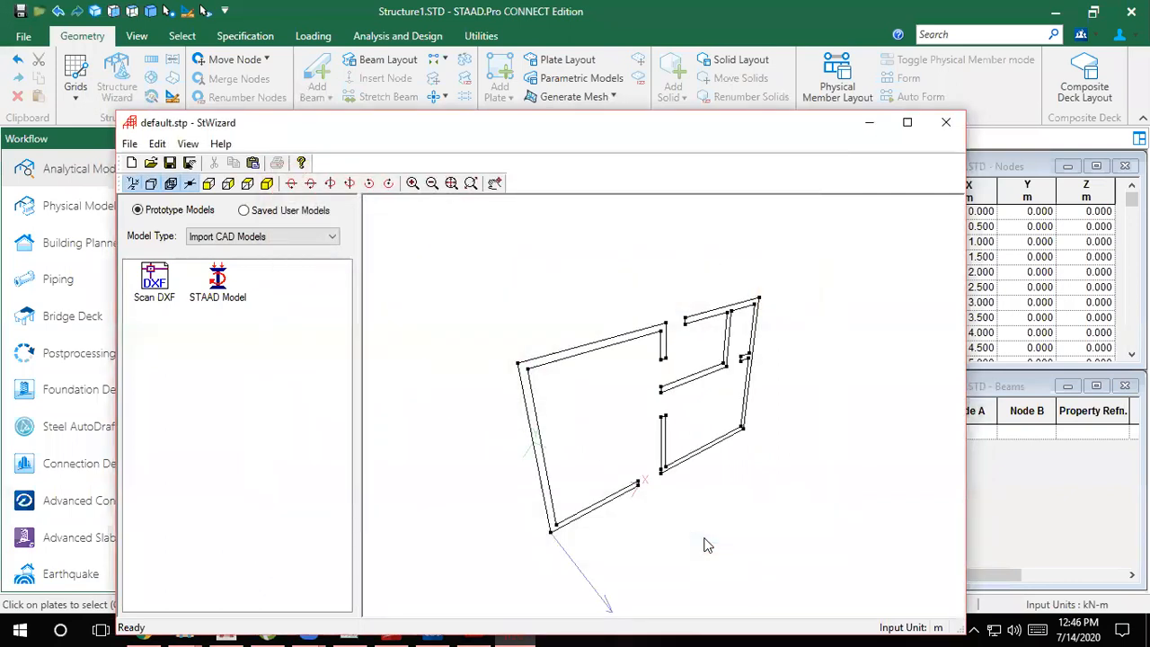
left_click_drag(588, 295, 400, 399)
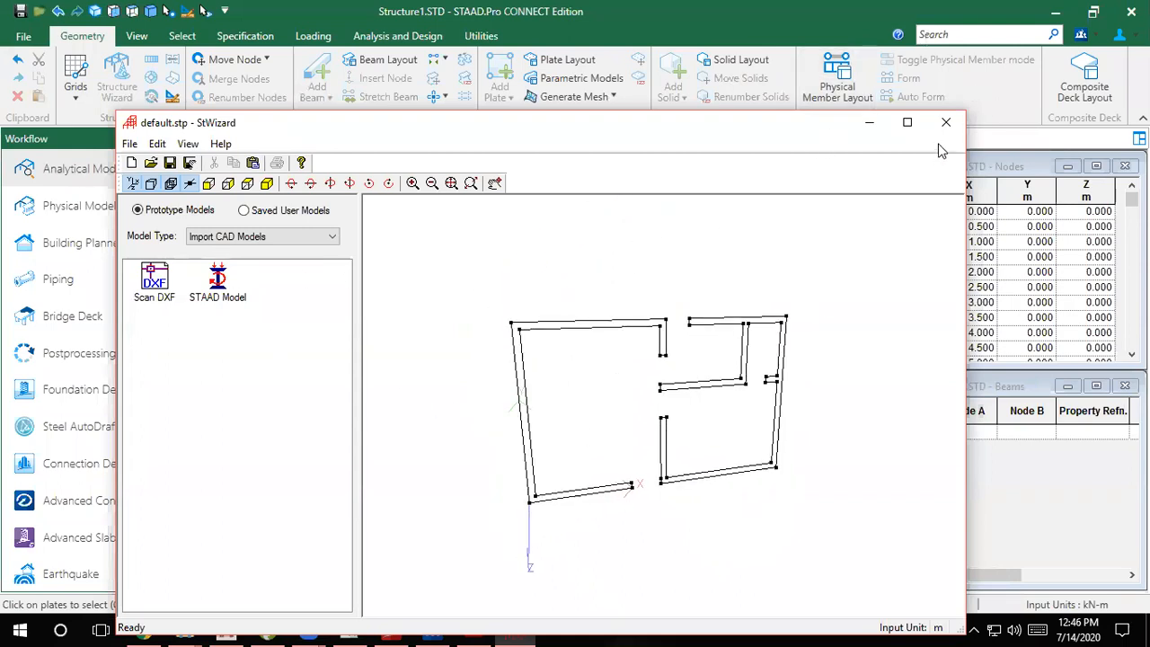
Start transferring the imported DXF prototype into STAAD.Pro and dismiss its placement without pasting it
left_click_drag(637, 364, 580, 395)
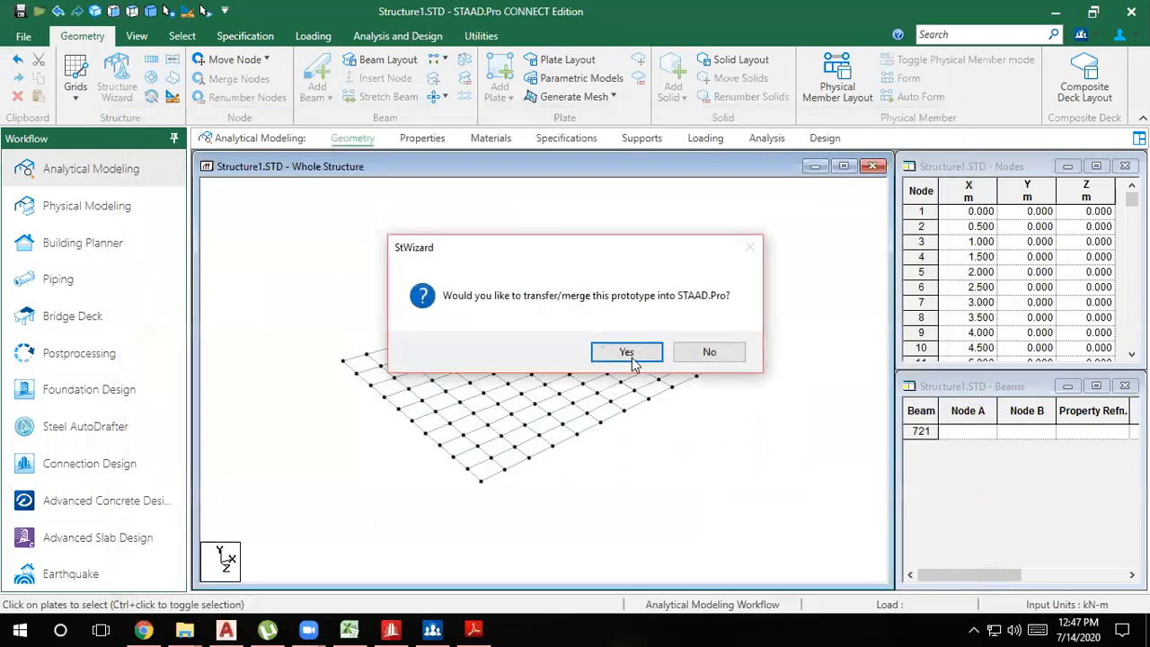
left_click(628, 352)
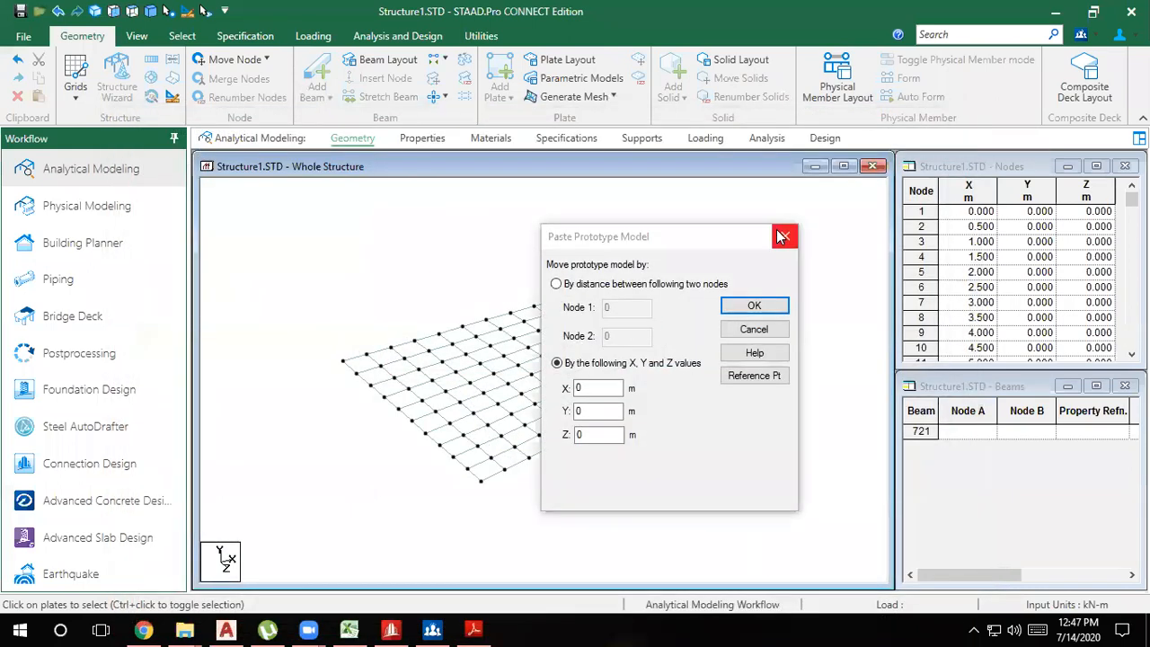
left_click(788, 236)
Start a DXF model import through the file import options, discarding the changes to Structure1.STD
left_click(23, 38)
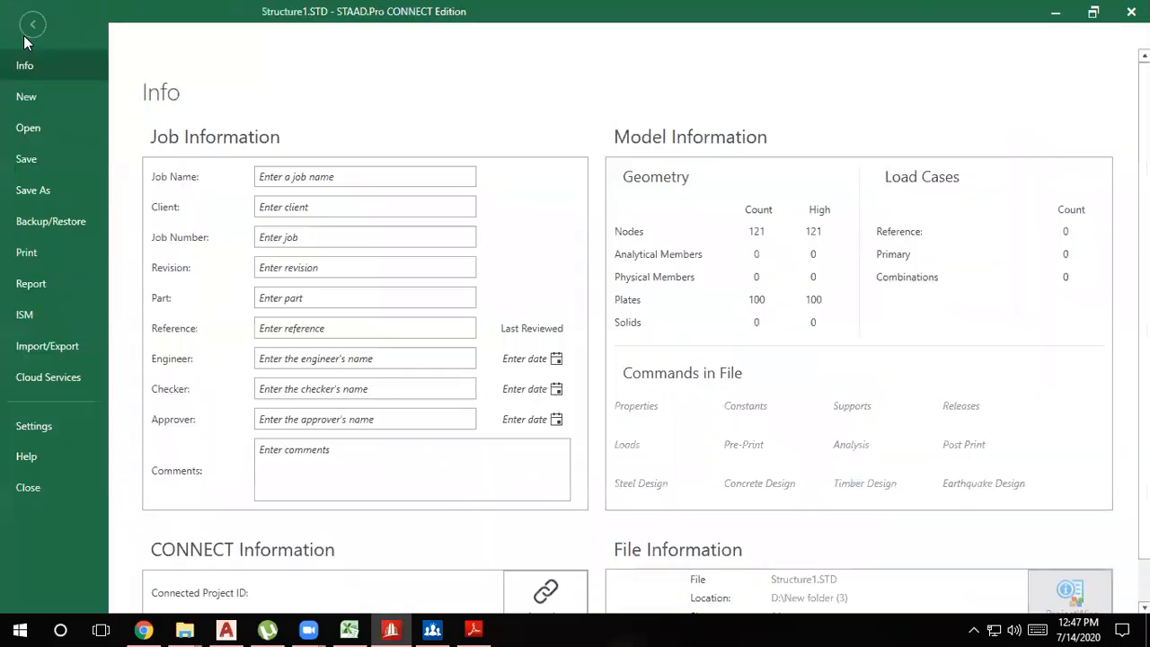
left_click(62, 349)
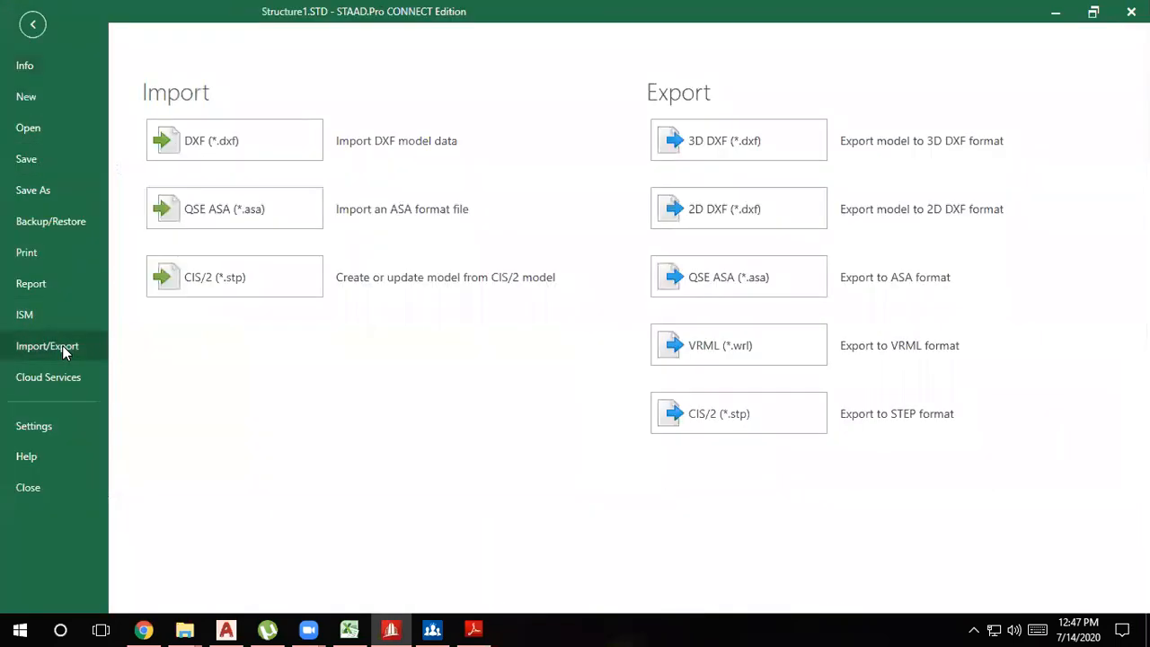
left_click(231, 149)
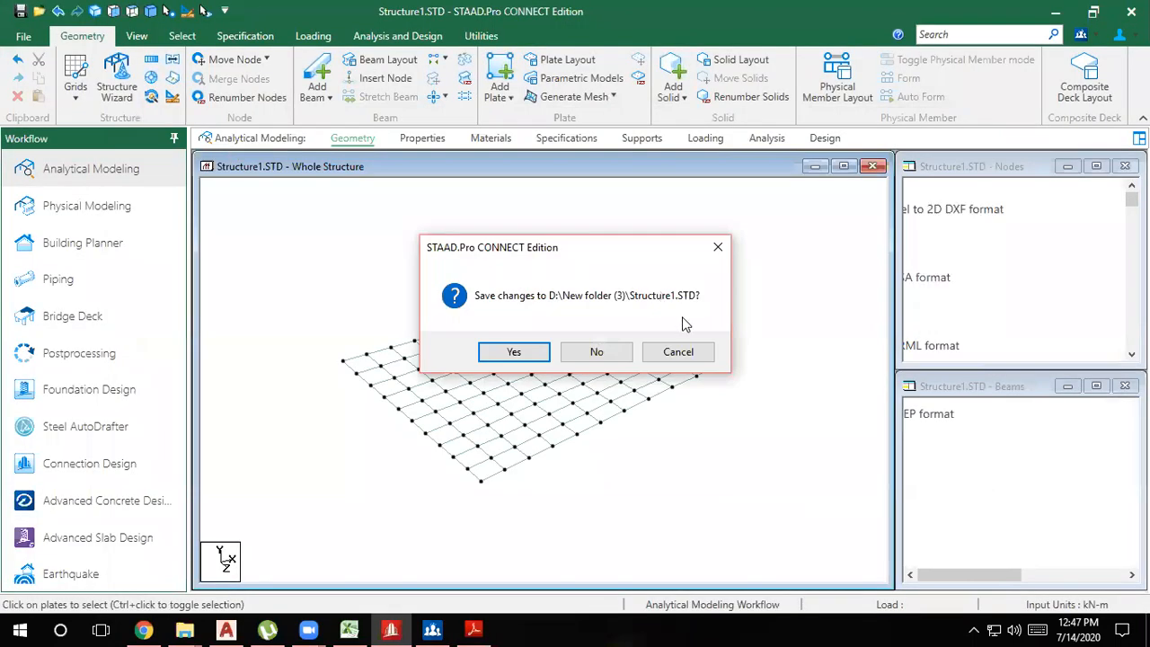
left_click(587, 356)
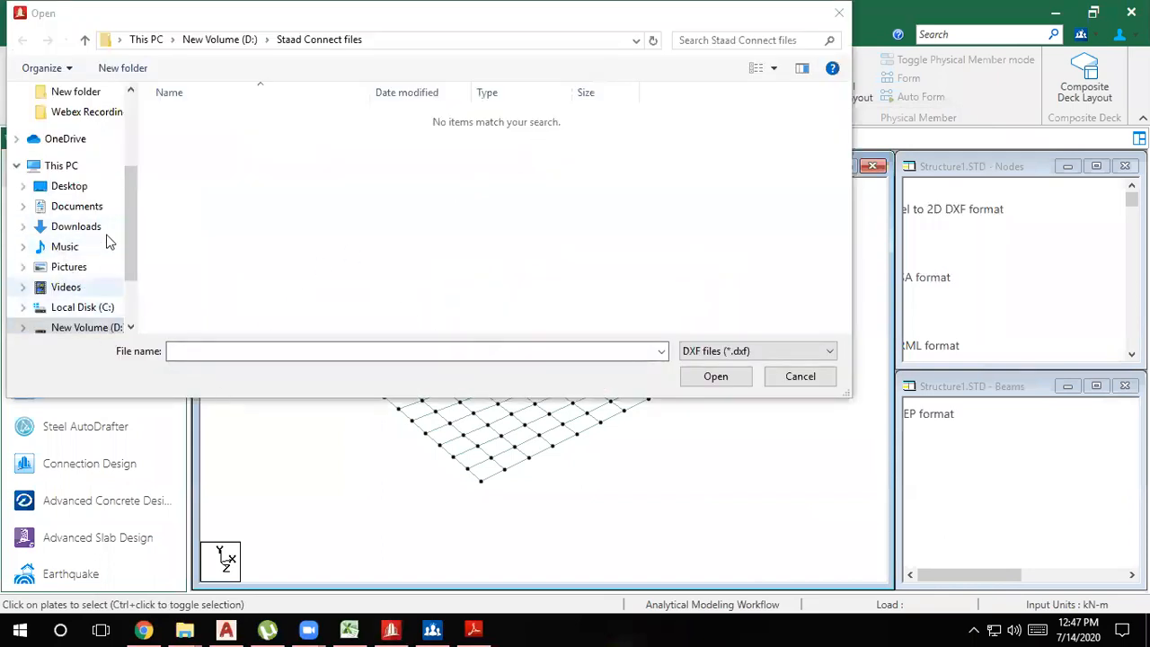
Import Testing file1.dxf from the Desktop with the Y Up structure convention and view the whole plan
left_click(68, 186)
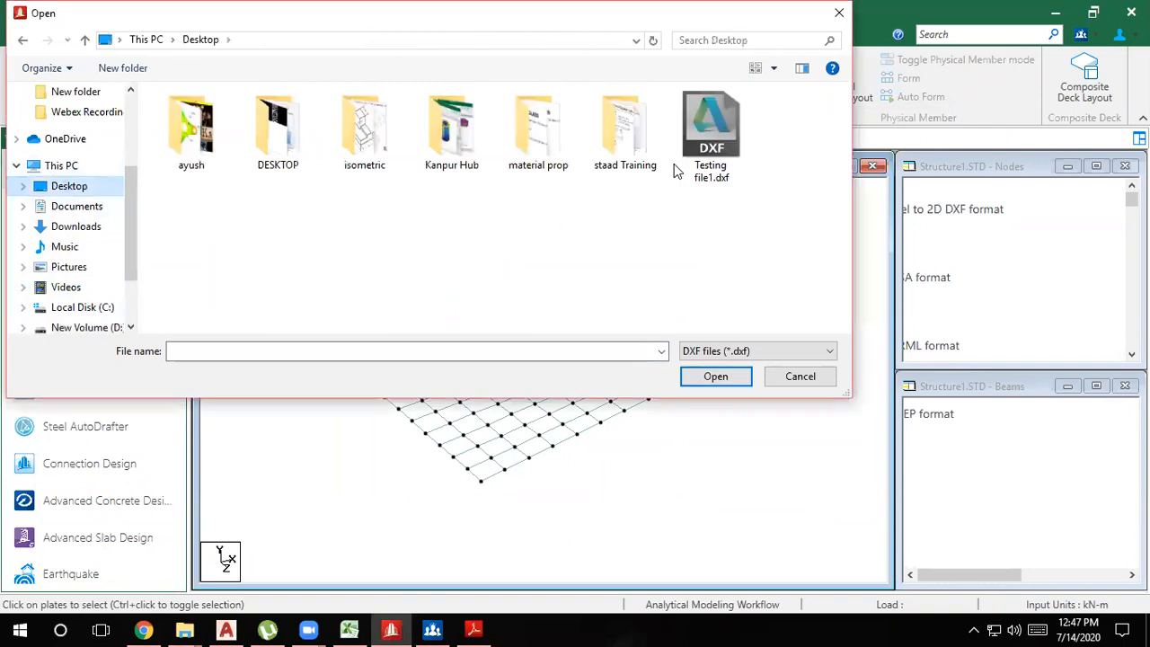
left_click(708, 139)
double_click(705, 133)
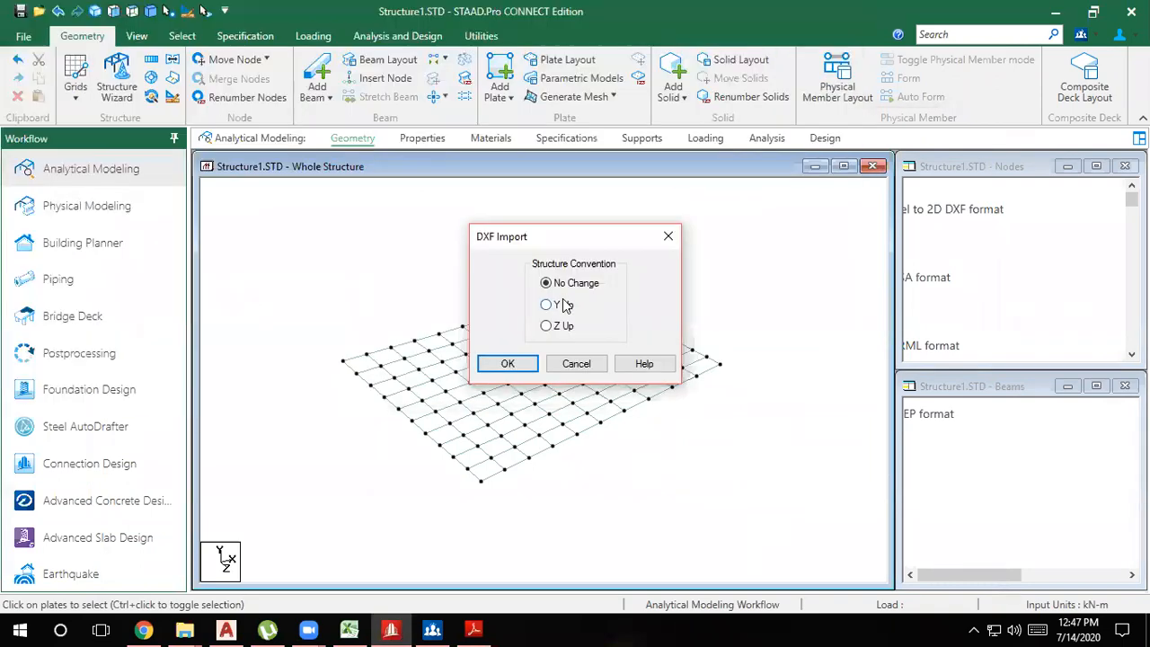
left_click(556, 307)
left_click(505, 364)
left_click(536, 379)
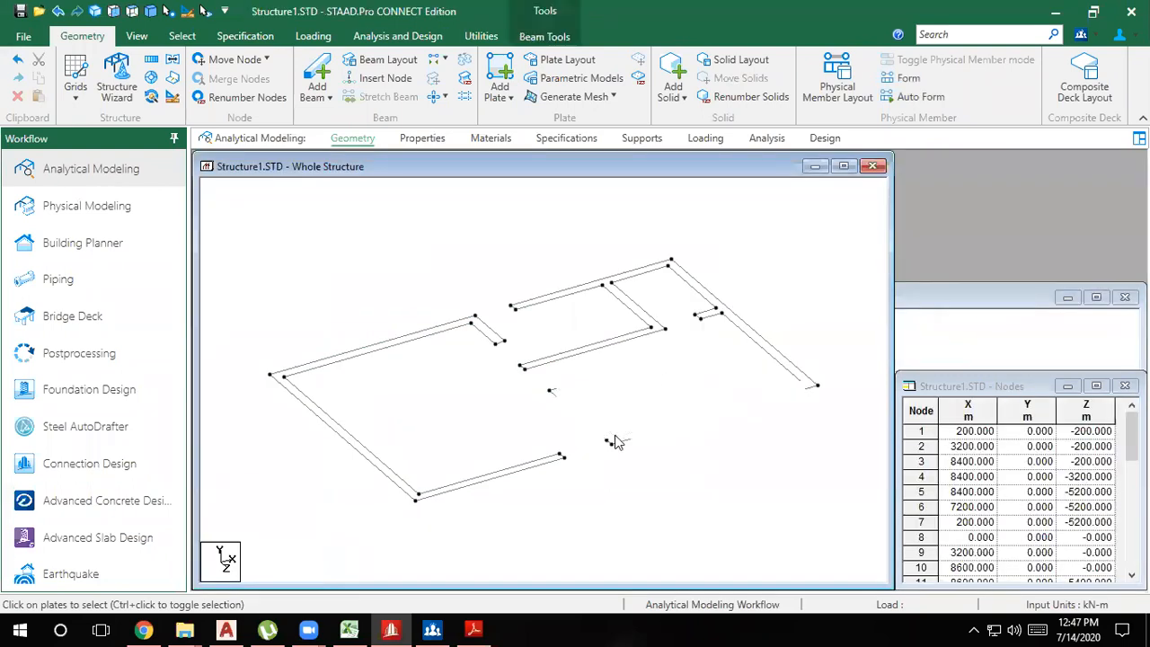
left_click(718, 473)
scroll(724, 464, "up", 1)
scroll(724, 462, "down", 4)
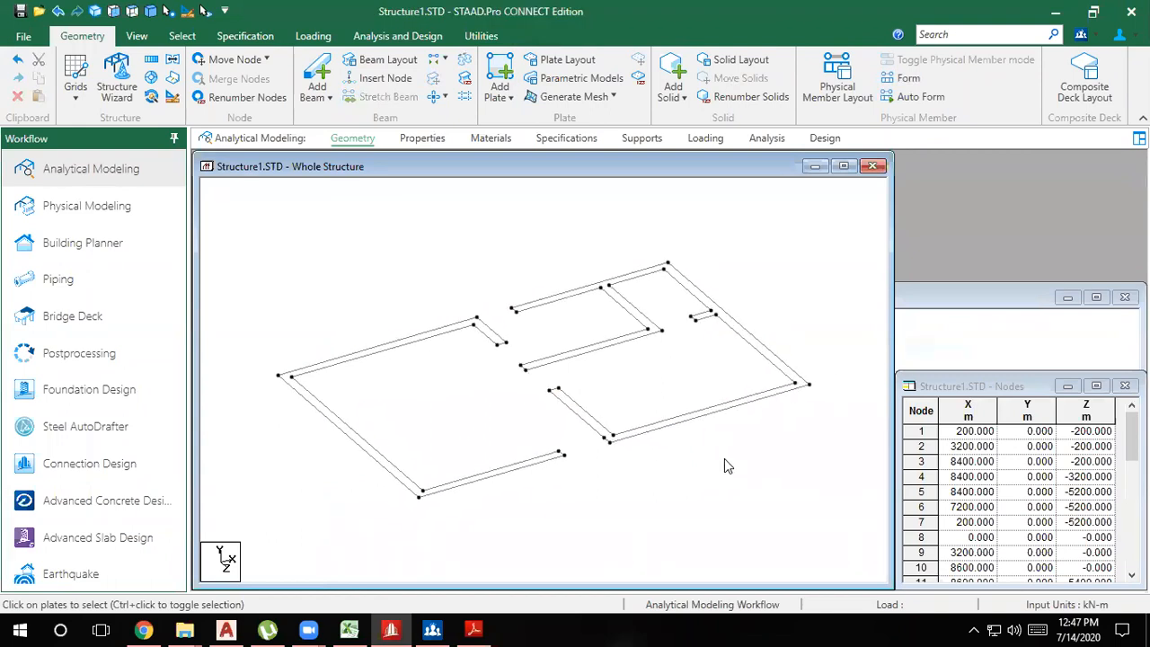
scroll(423, 409, "up", 2)
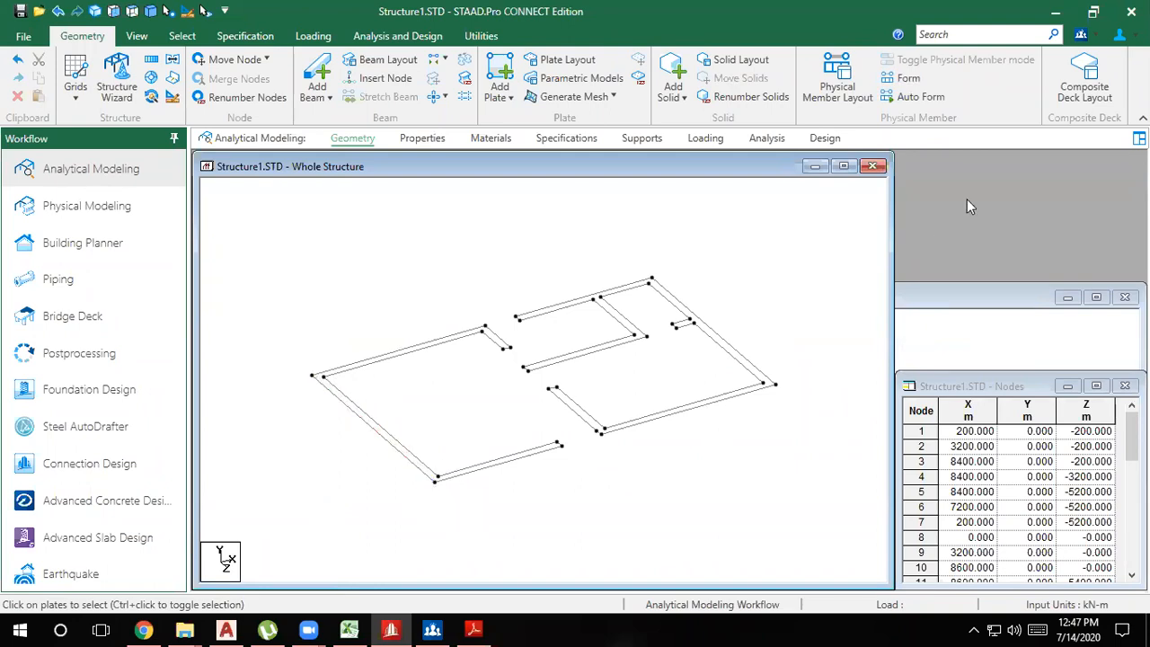
Try to close the empty second Whole Structure view and return to the view with the plan
left_click_drag(992, 295, 819, 268)
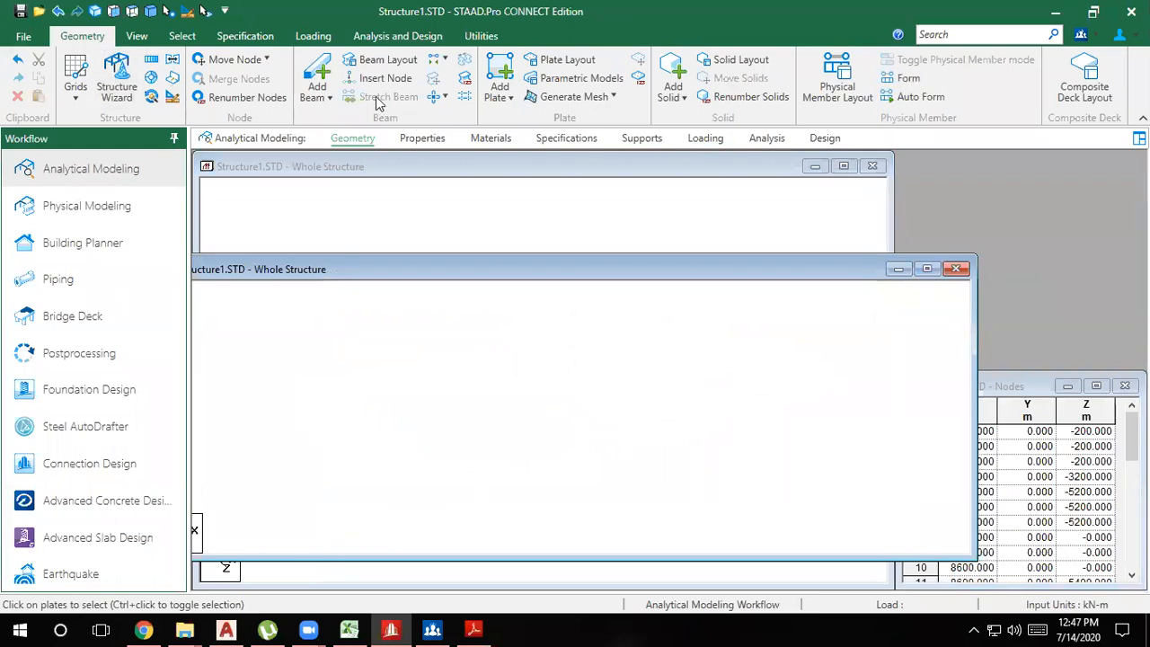
left_click(955, 269)
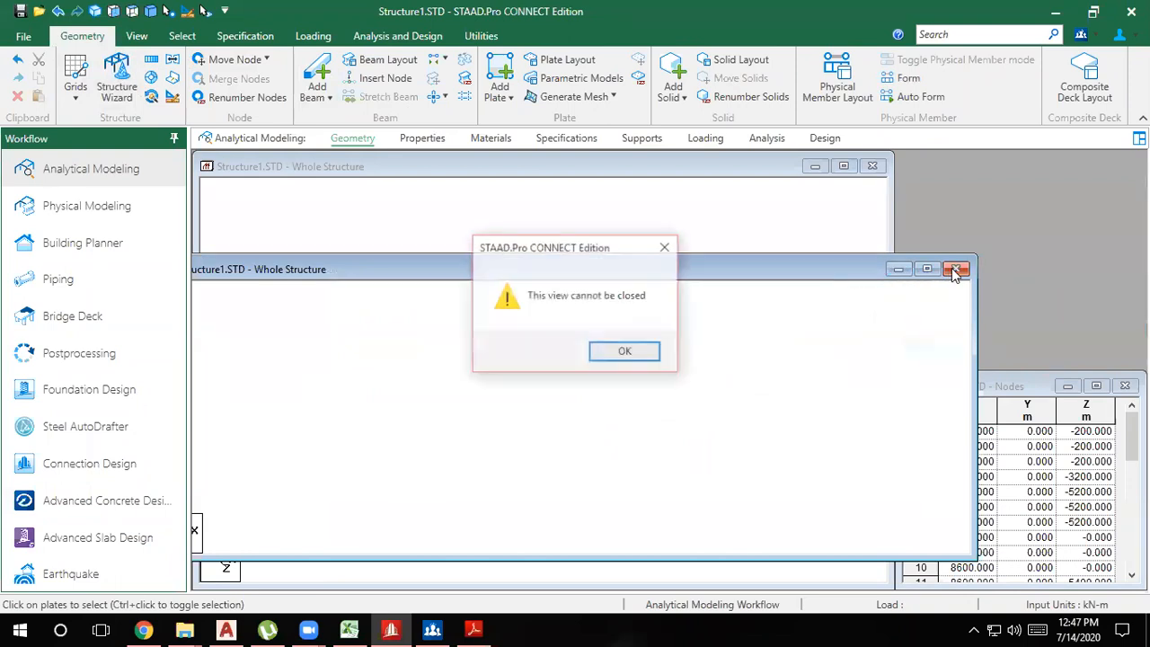
left_click(650, 351)
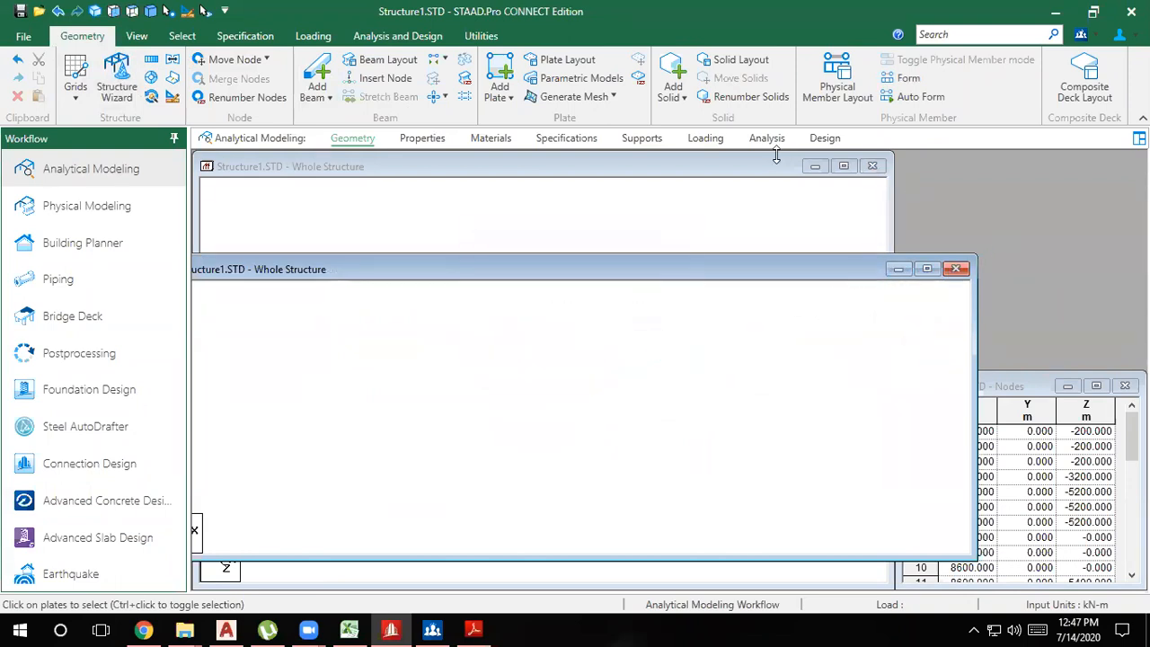
left_click(805, 236)
Delete all members of the imported plan together with their nodes
scroll(790, 521, "down", 3)
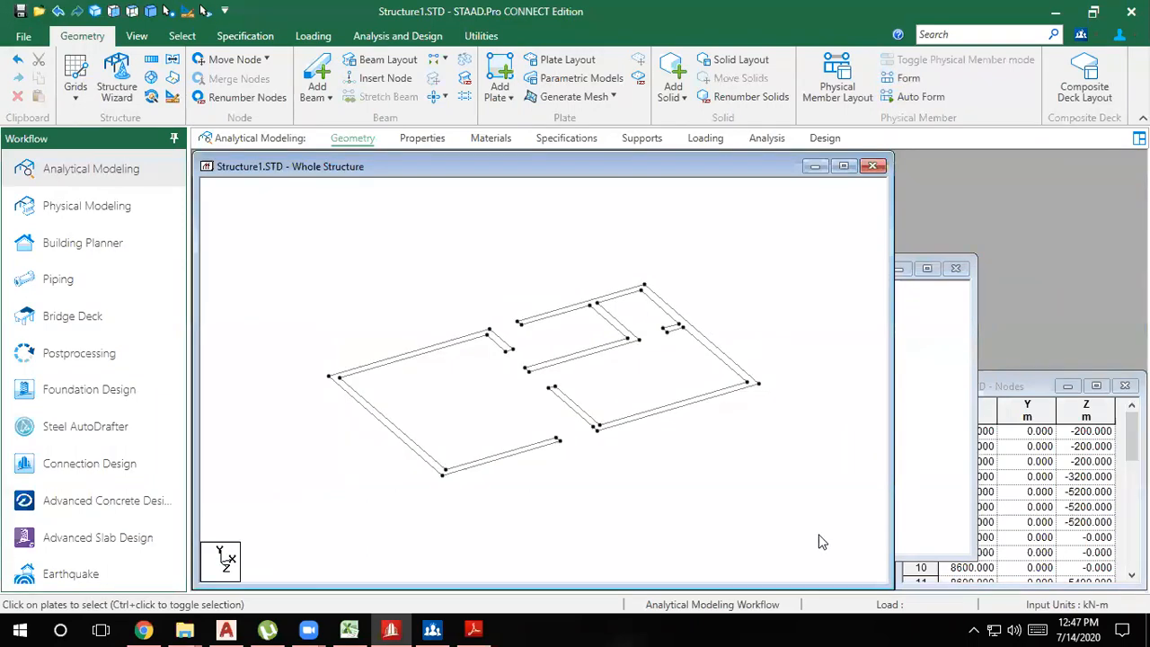
left_click_drag(795, 499, 265, 255)
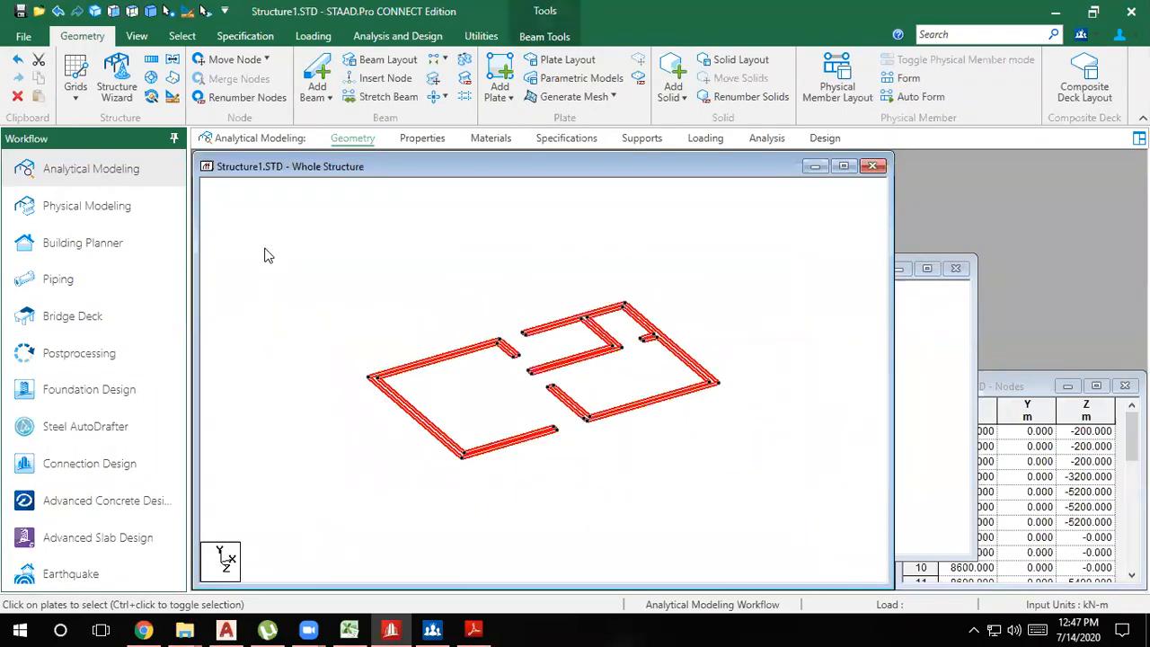
key("Delete")
key("Return")
key("Return")
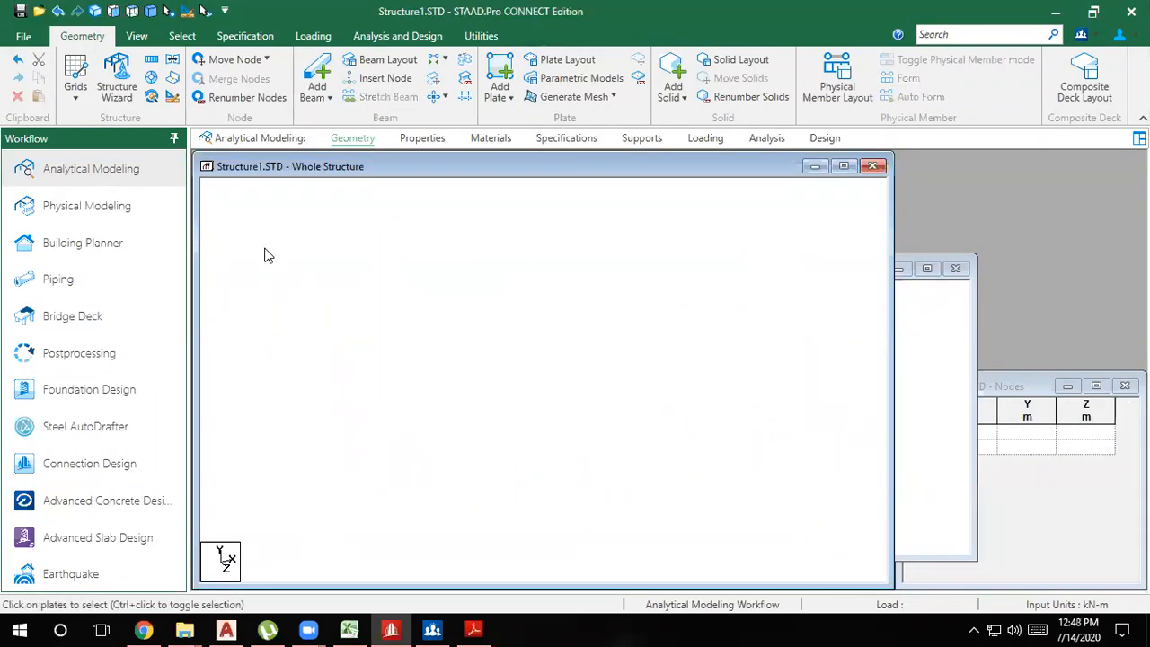
Reopen the Structure Wizard and set the model type to VBA-Macro Models
left_click(116, 79)
left_click(149, 153)
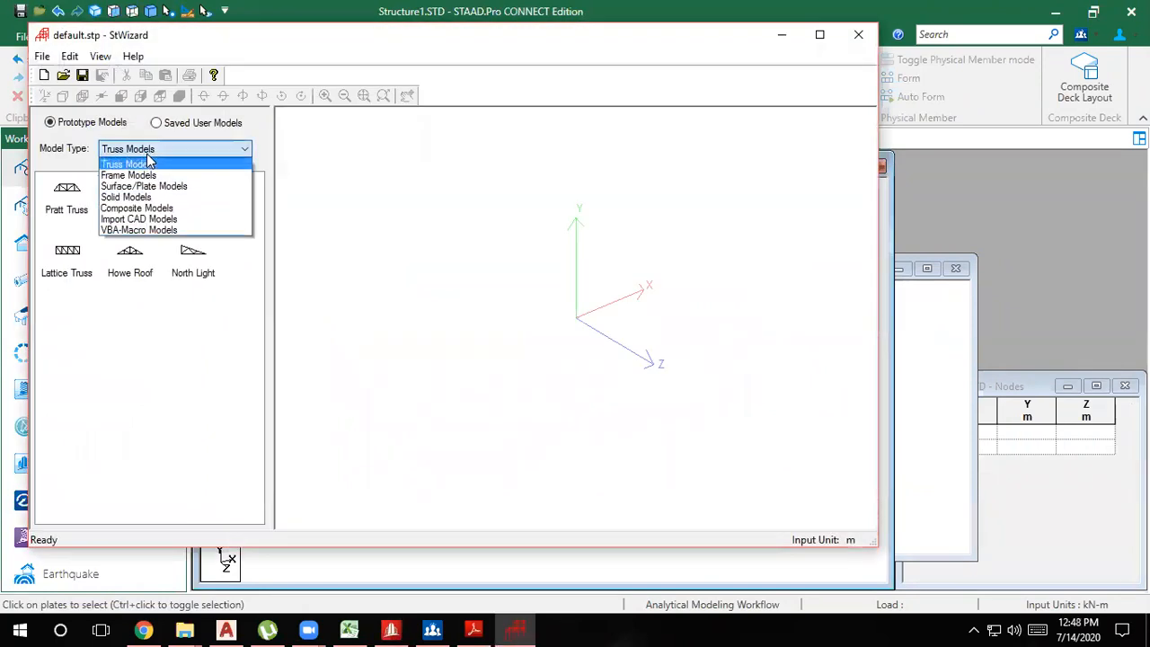
left_click(167, 231)
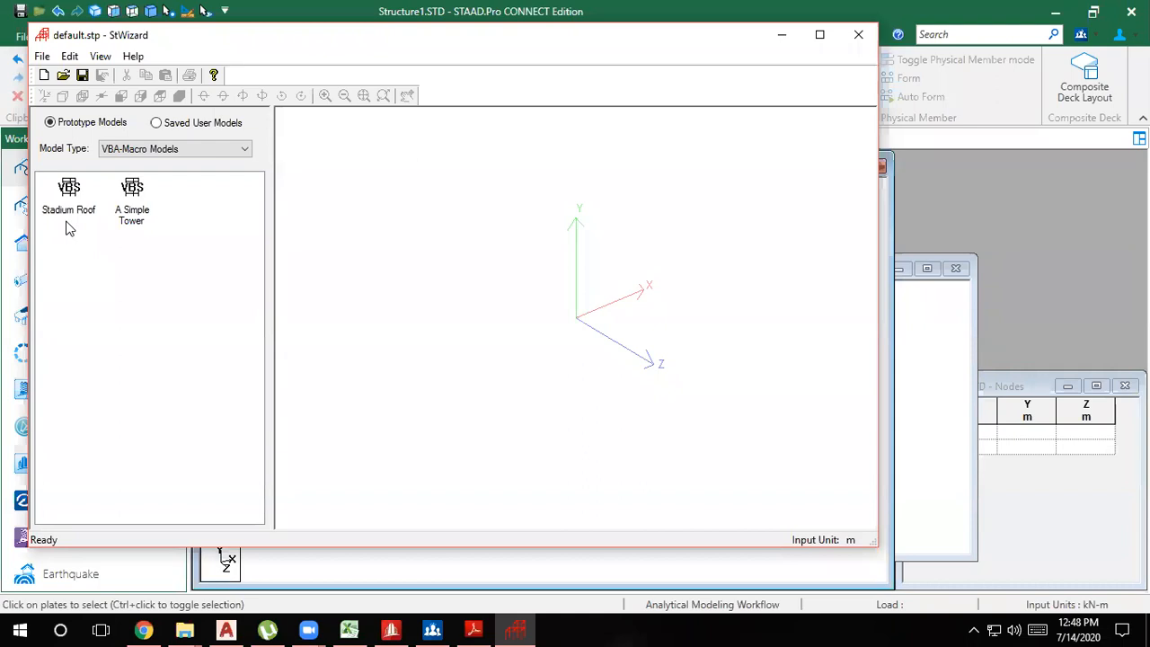
Try to generate the Stadium Roof macro model with length 30, width 30, depth 1.0, and 10 by 7 panels
left_click_drag(70, 207, 496, 287)
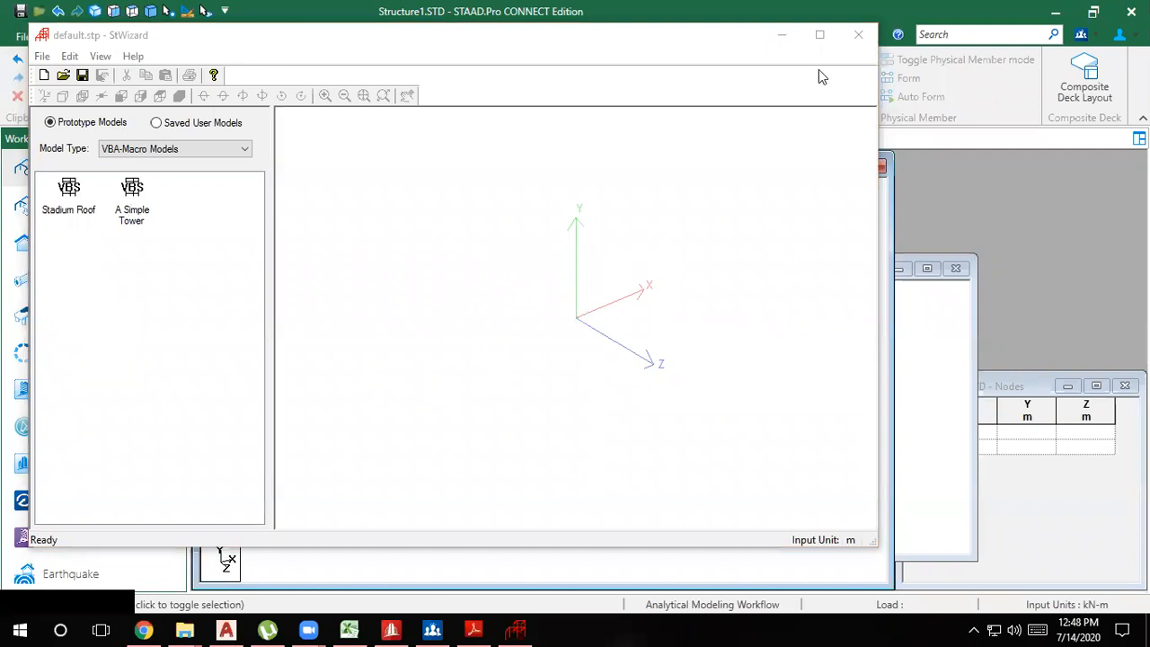
left_click(782, 35)
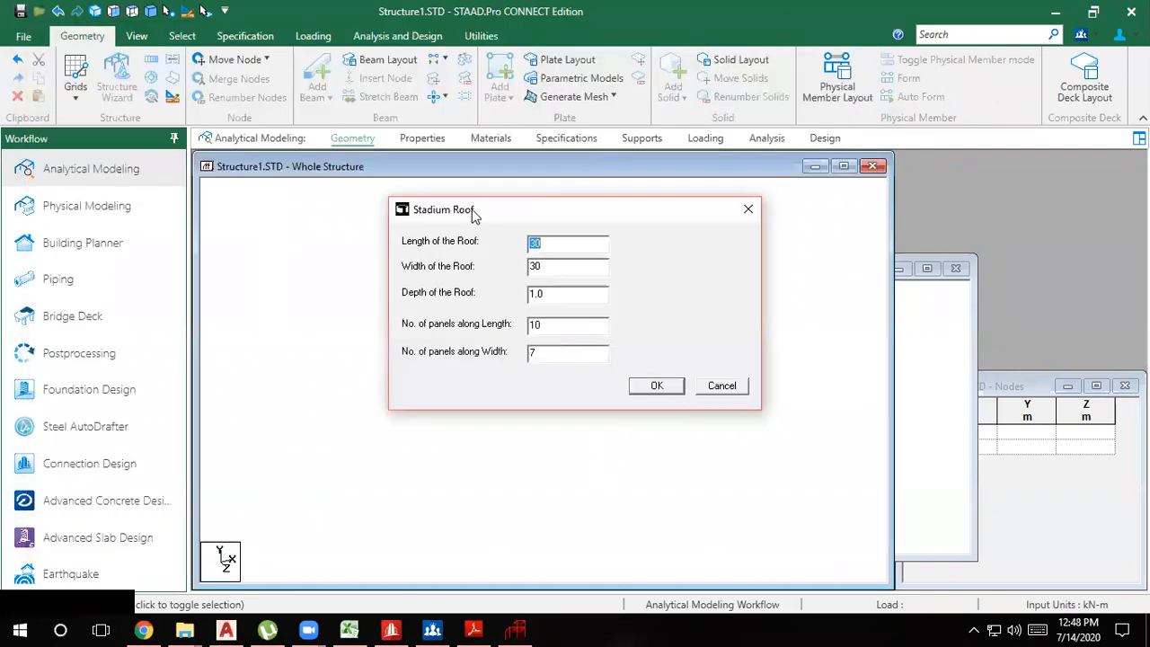
left_click_drag(476, 216, 449, 224)
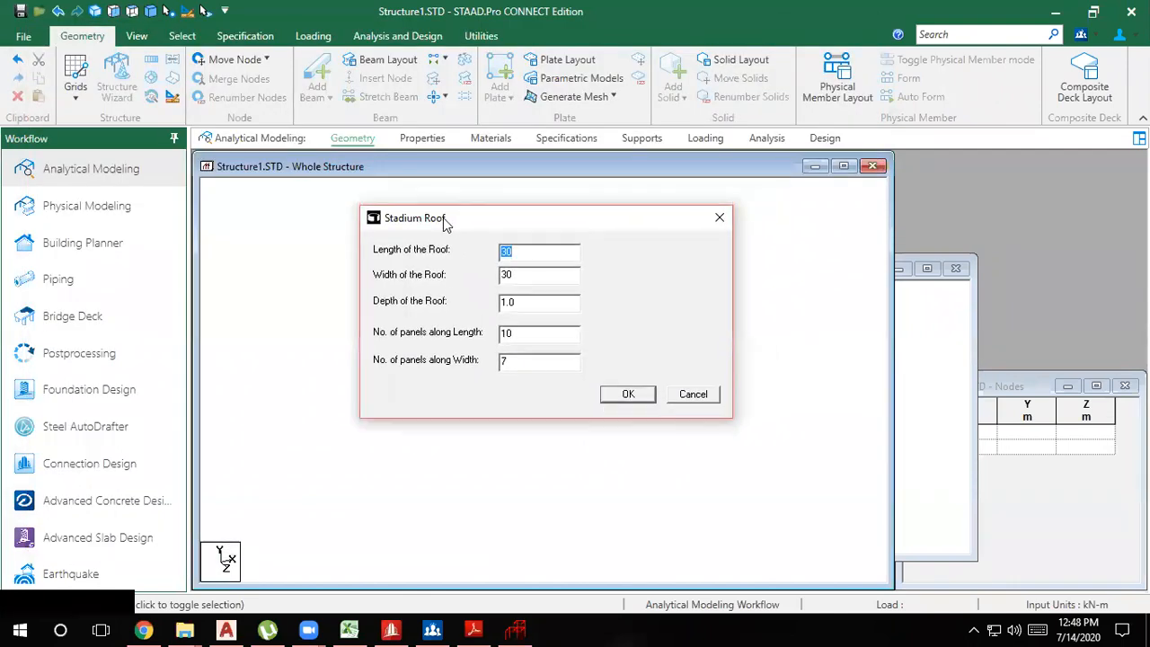
left_click(639, 394)
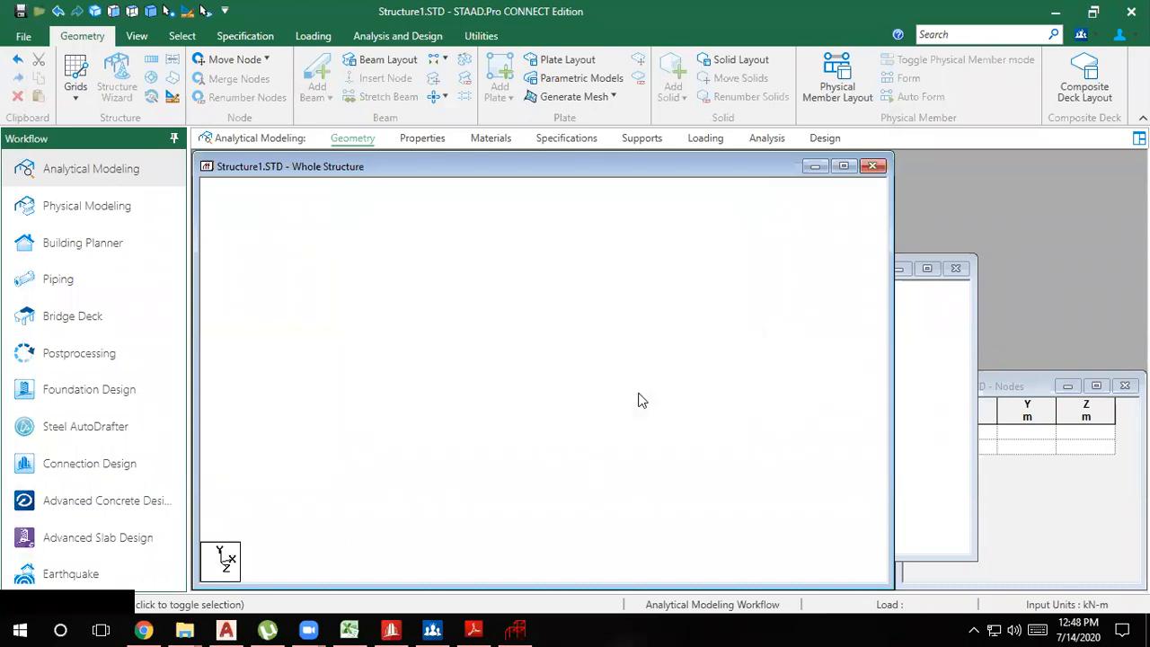
Close the Structure Wizard and try to close the empty second Whole Structure view
left_click(516, 629)
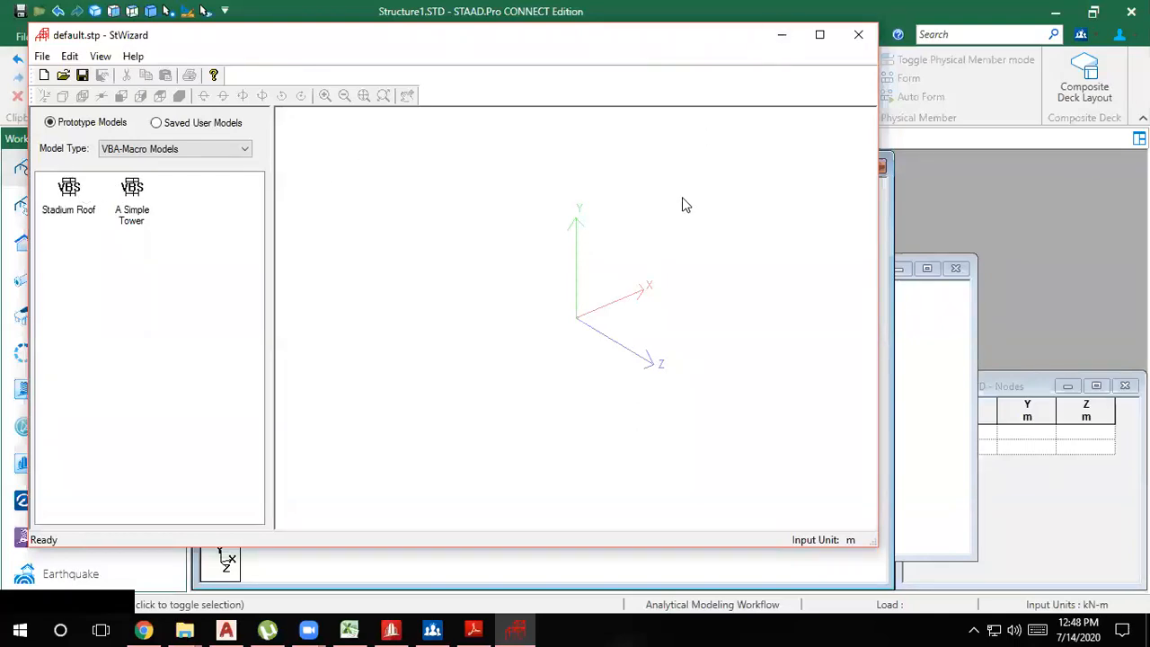
left_click(858, 34)
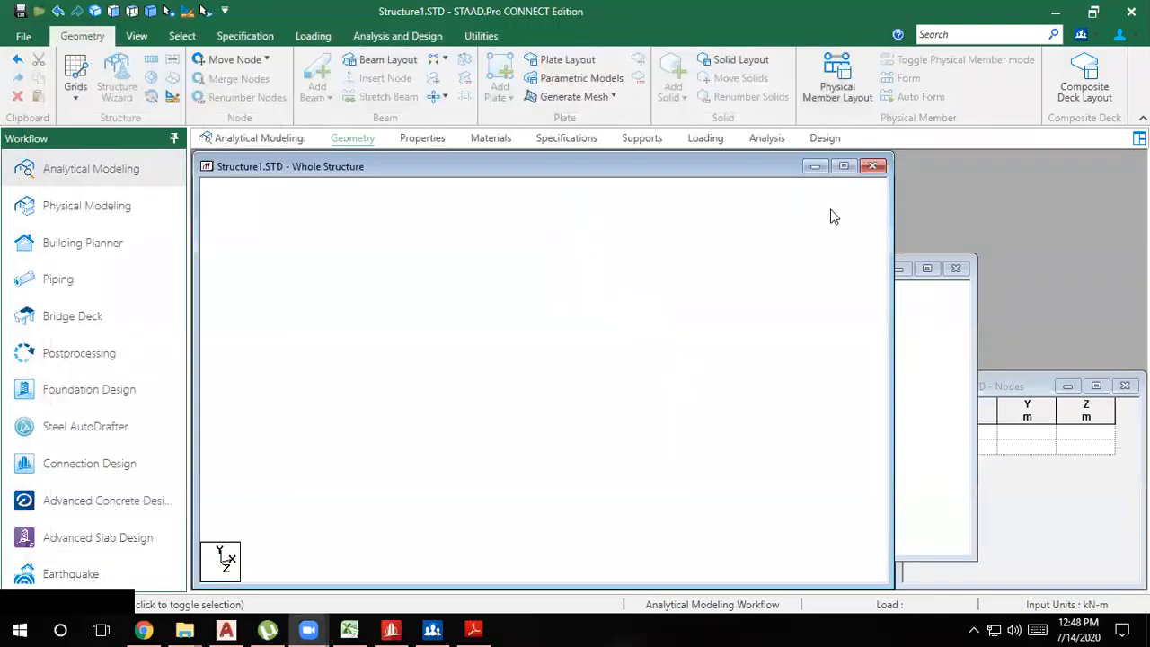
left_click(957, 269)
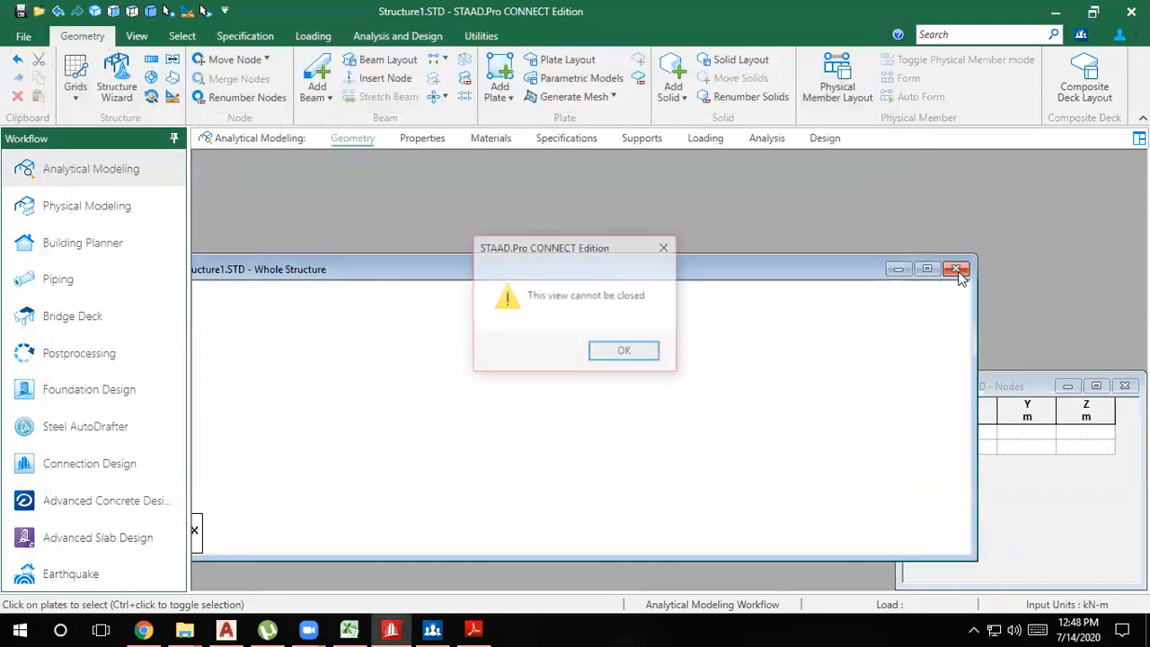
left_click(622, 347)
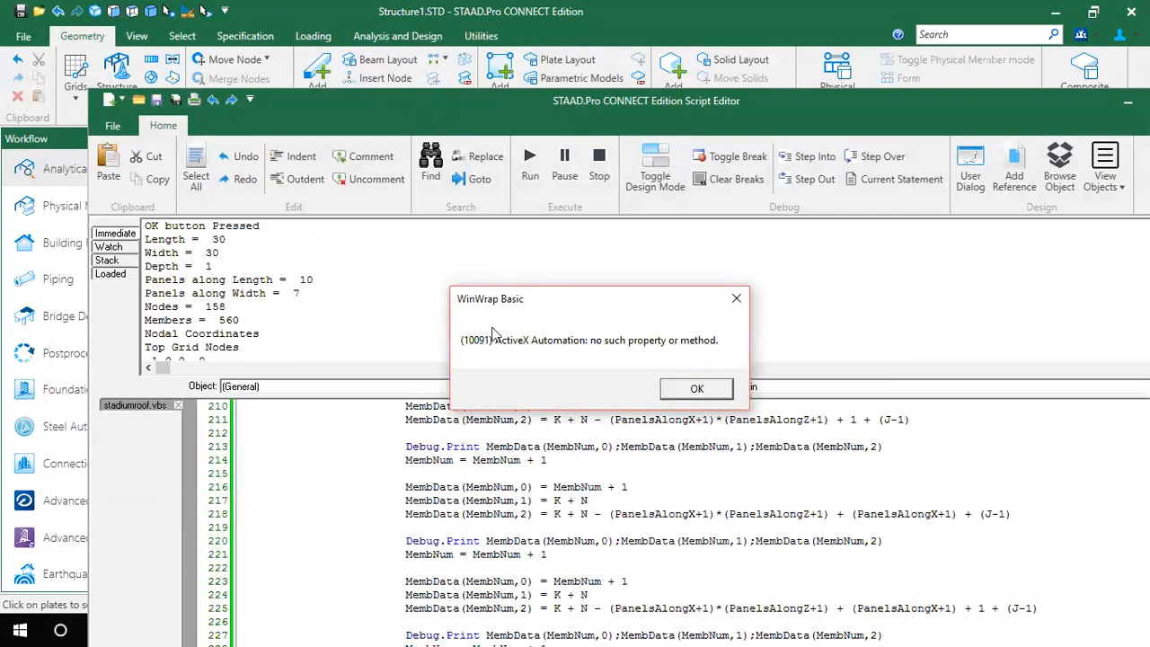
Dismiss the macro error and examine the stadiumroof.vbs code around the StwApp.InterFace.AllocateMemory line
left_click(696, 388)
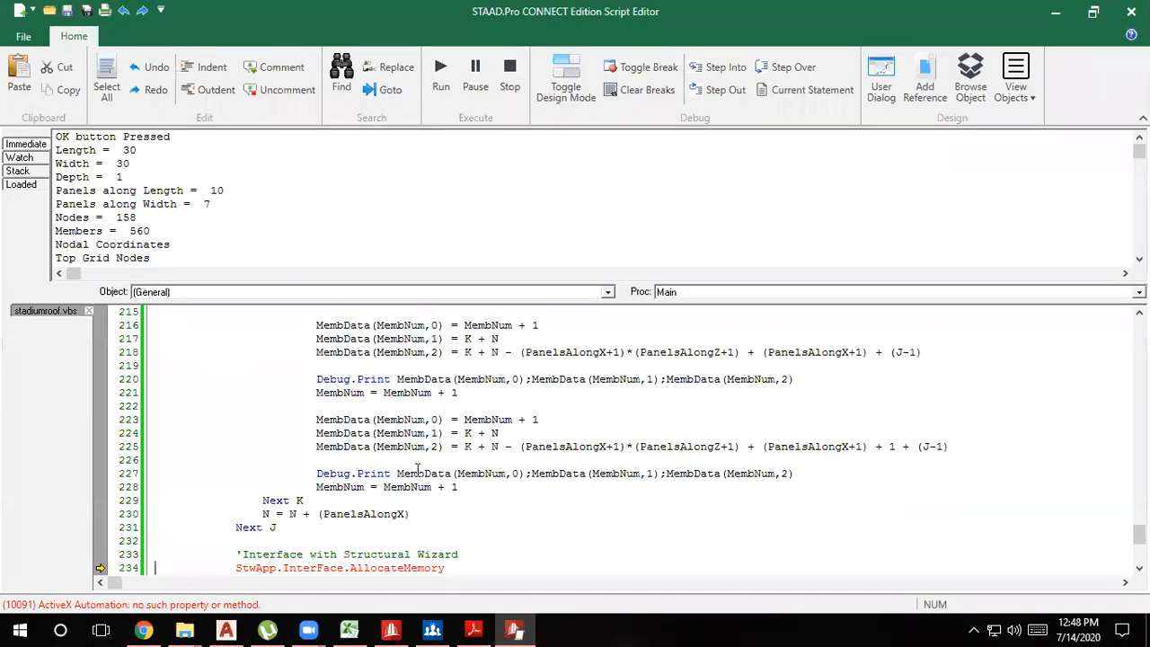
scroll(275, 561, "down", 3)
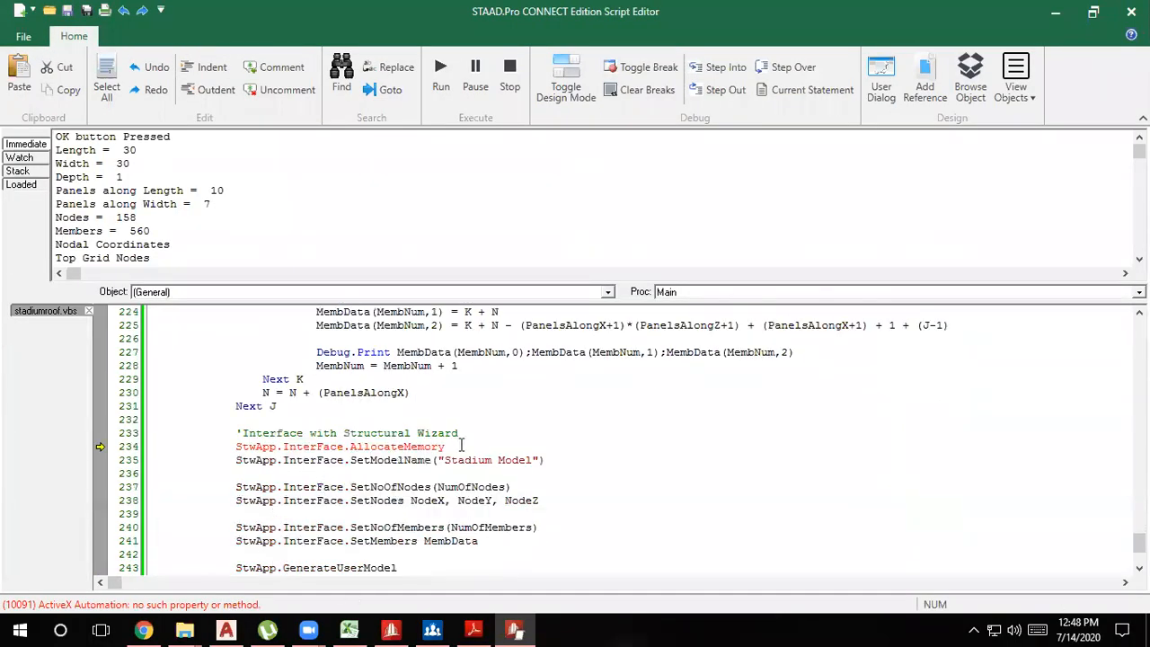
left_click_drag(467, 446, 254, 454)
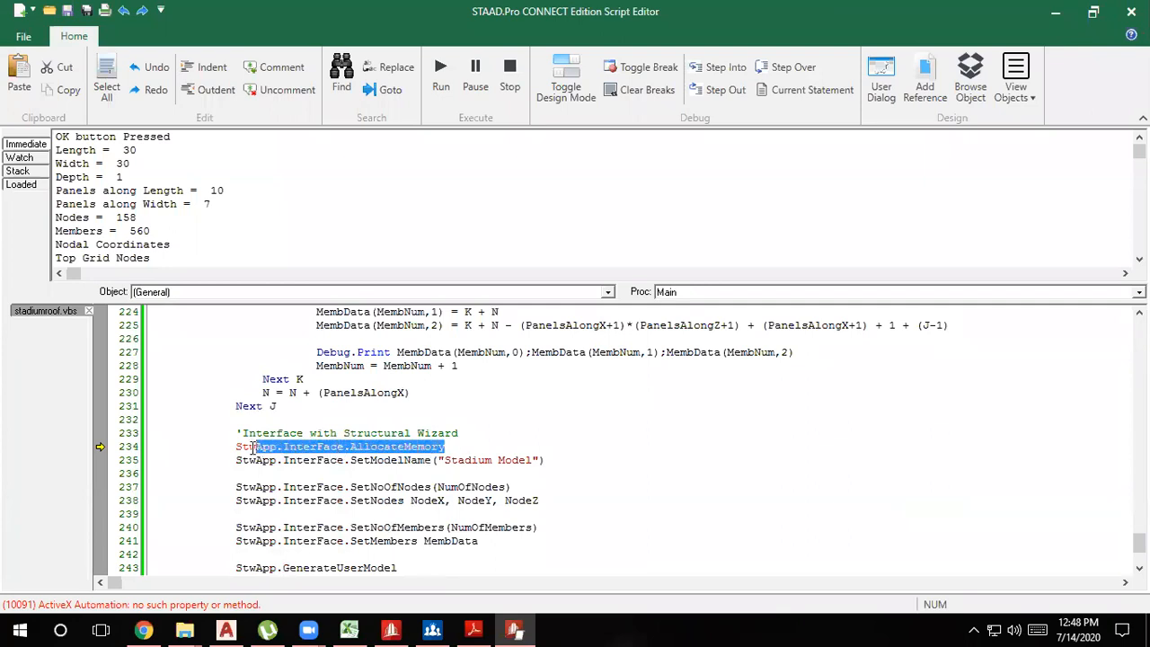
scroll(534, 353, "up", 13)
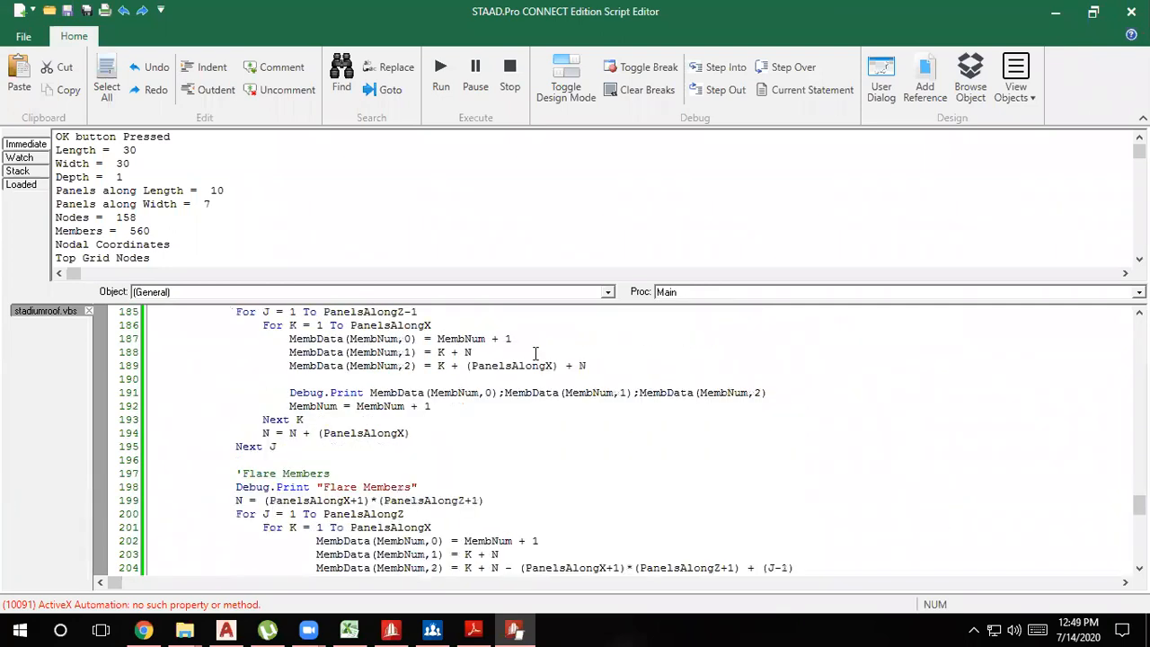
scroll(535, 353, "down", 16)
Try to run the stadiumroof.vbs macro again and stop its execution
left_click(440, 70)
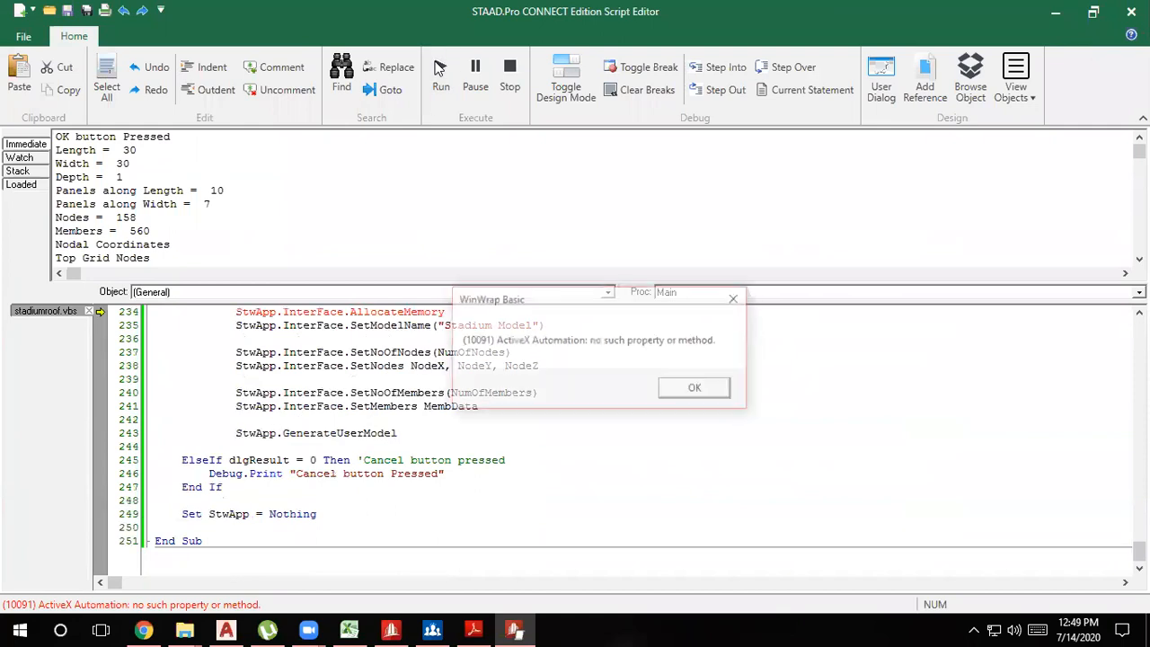
left_click(714, 389)
left_click(505, 90)
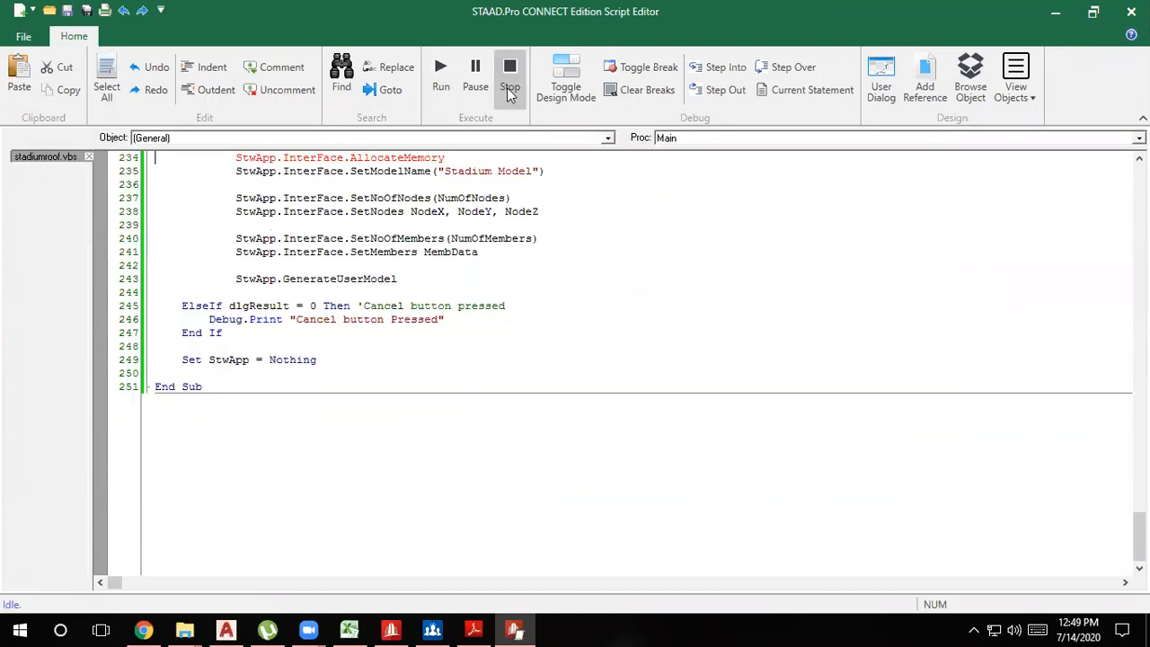
Examine the stadiumroof.vbs code from its end back up to the variable declarations and dialog initialization values
left_click(393, 72)
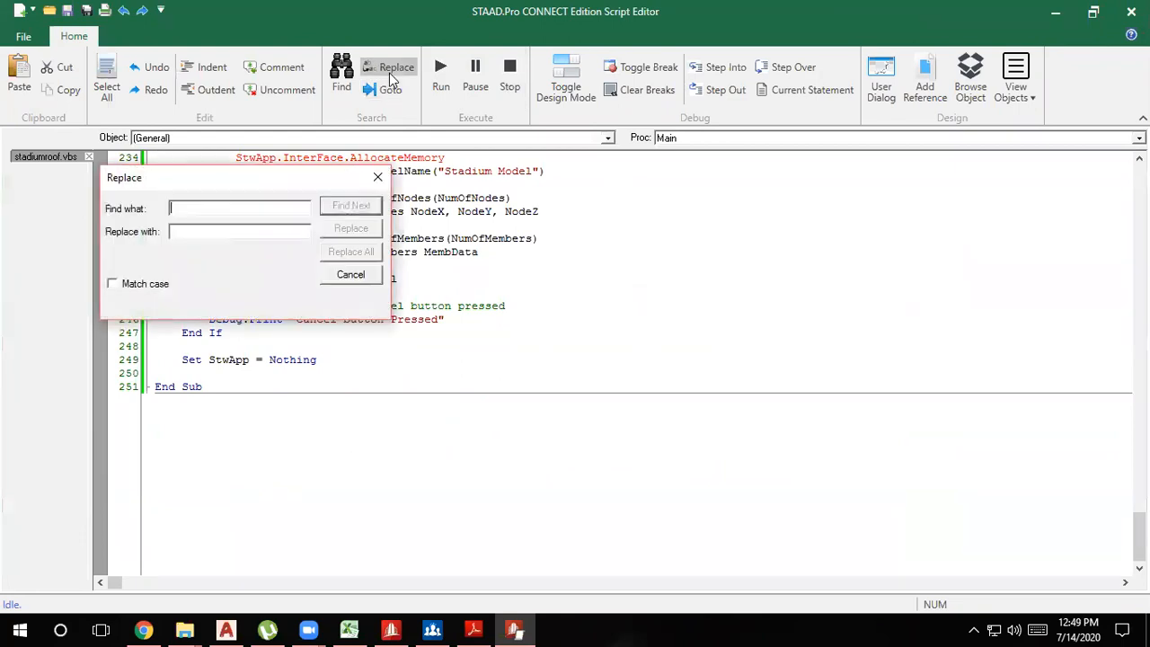
left_click(376, 177)
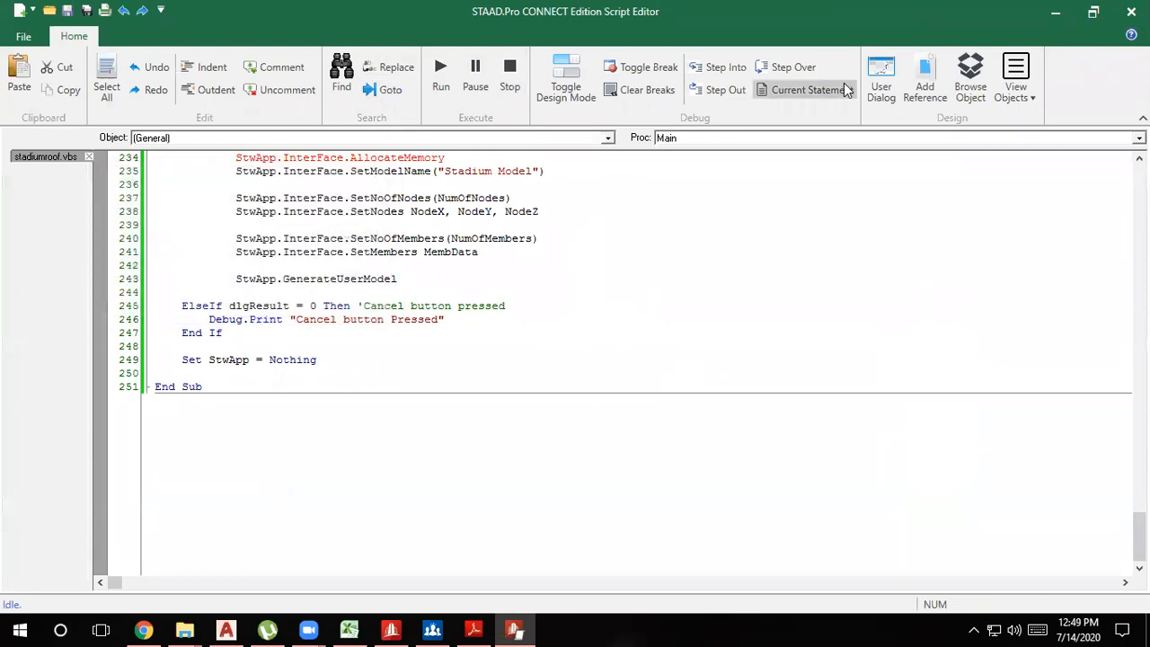
scroll(439, 390, "up", 19)
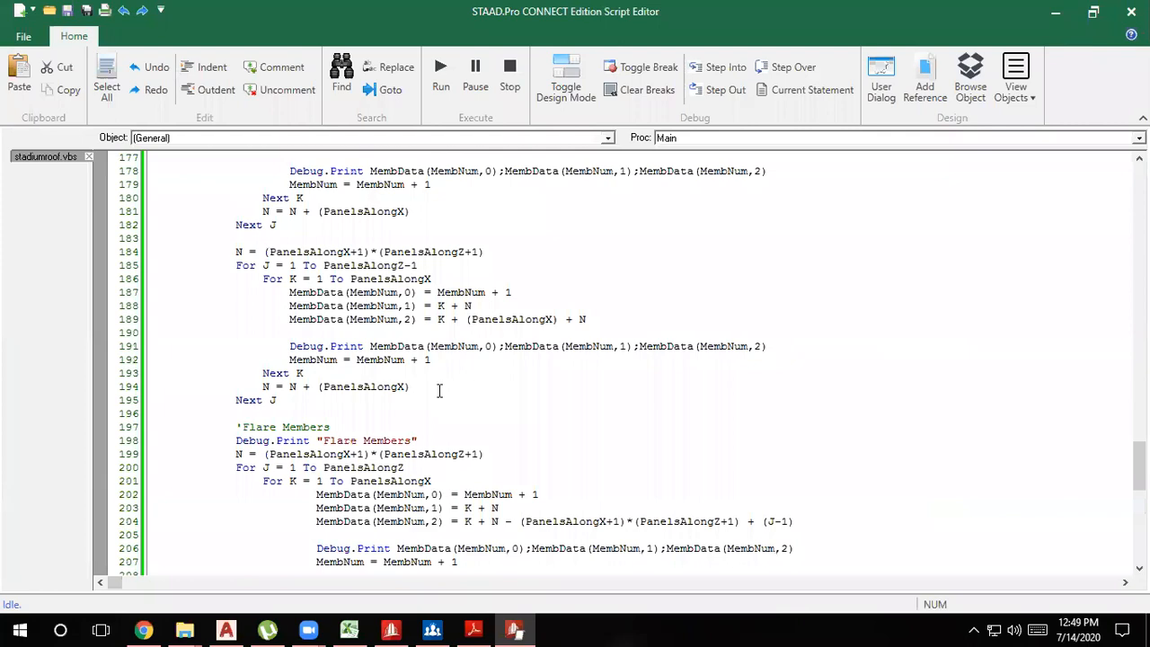
scroll(439, 390, "up", 20)
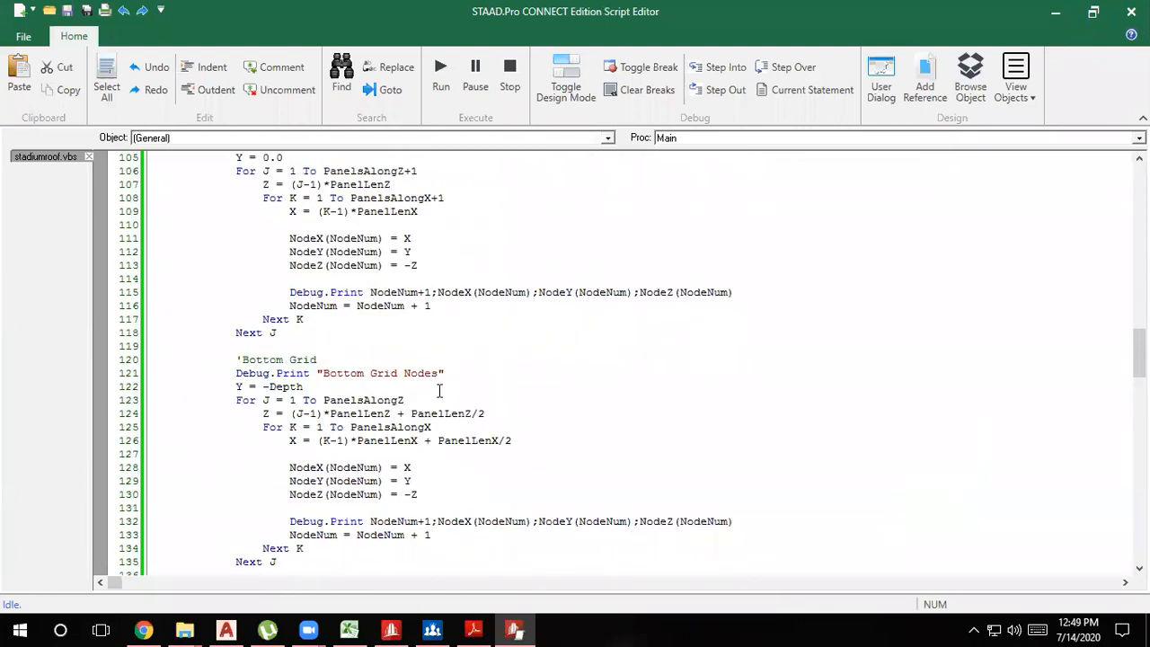
scroll(439, 390, "up", 20)
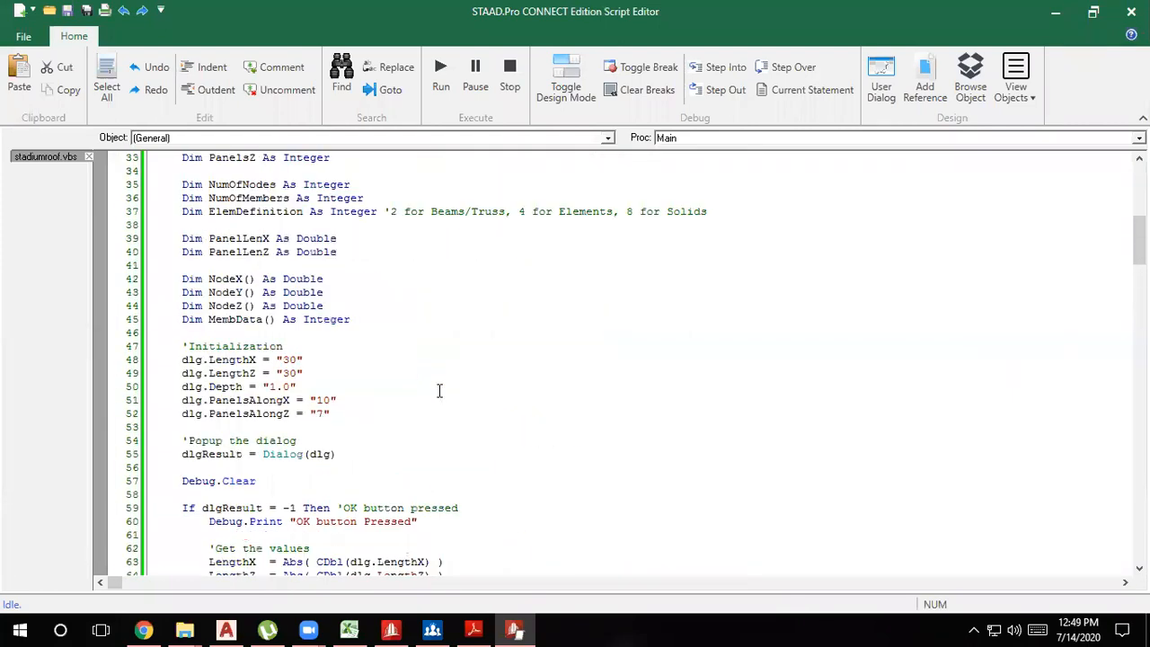
scroll(439, 390, "up", 2)
scroll(439, 389, "down", 19)
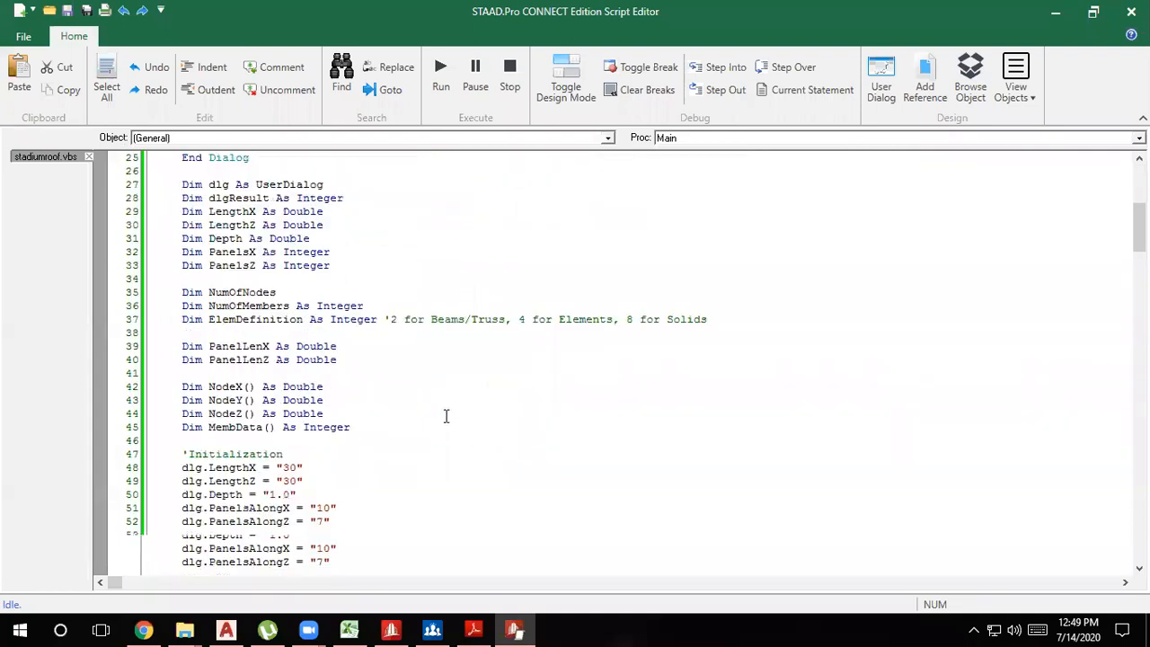
Return to STAAD.Pro, dismiss the view warnings and close the program without saving the changes to Structure1.STD
left_click(514, 628)
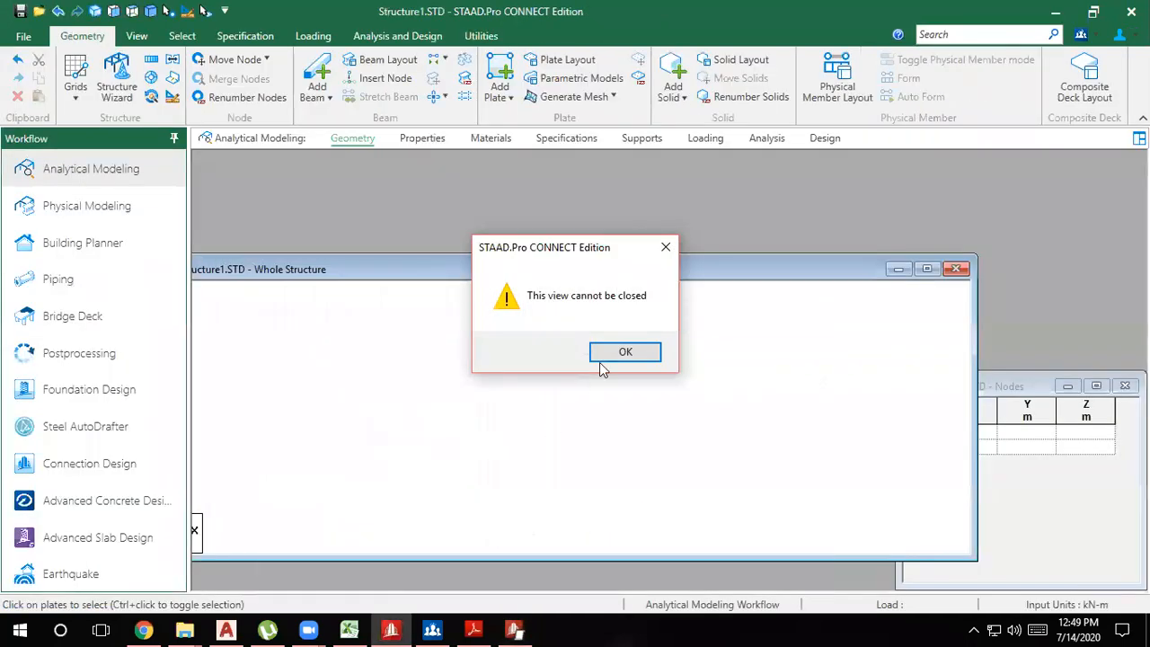
left_click(629, 351)
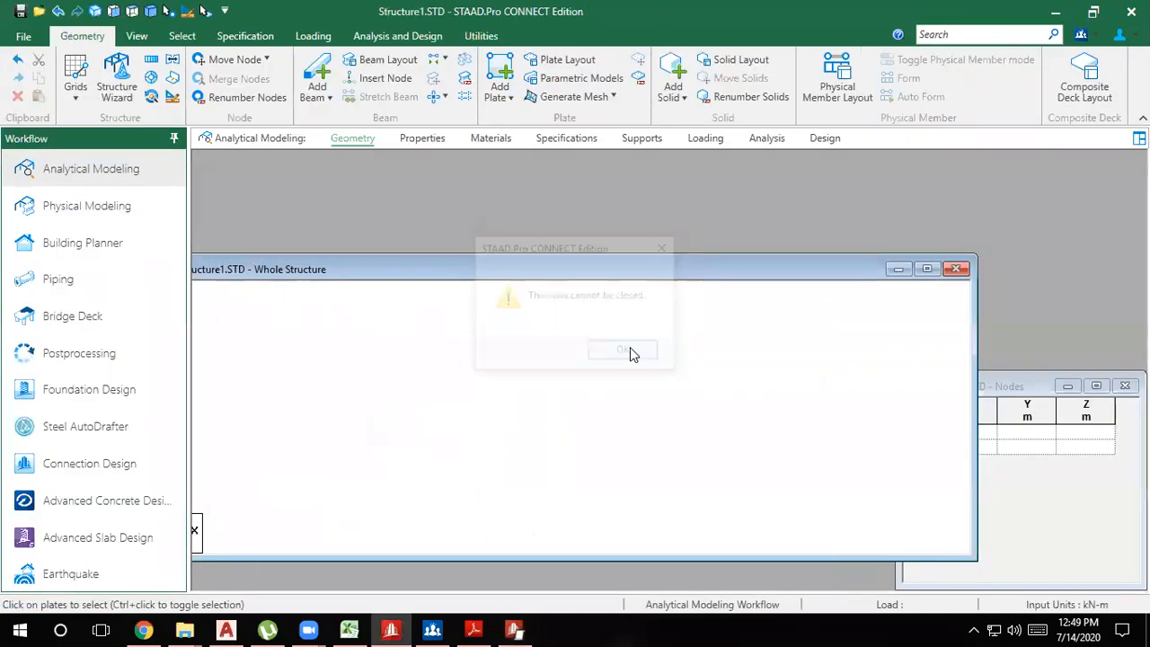
left_click(955, 270)
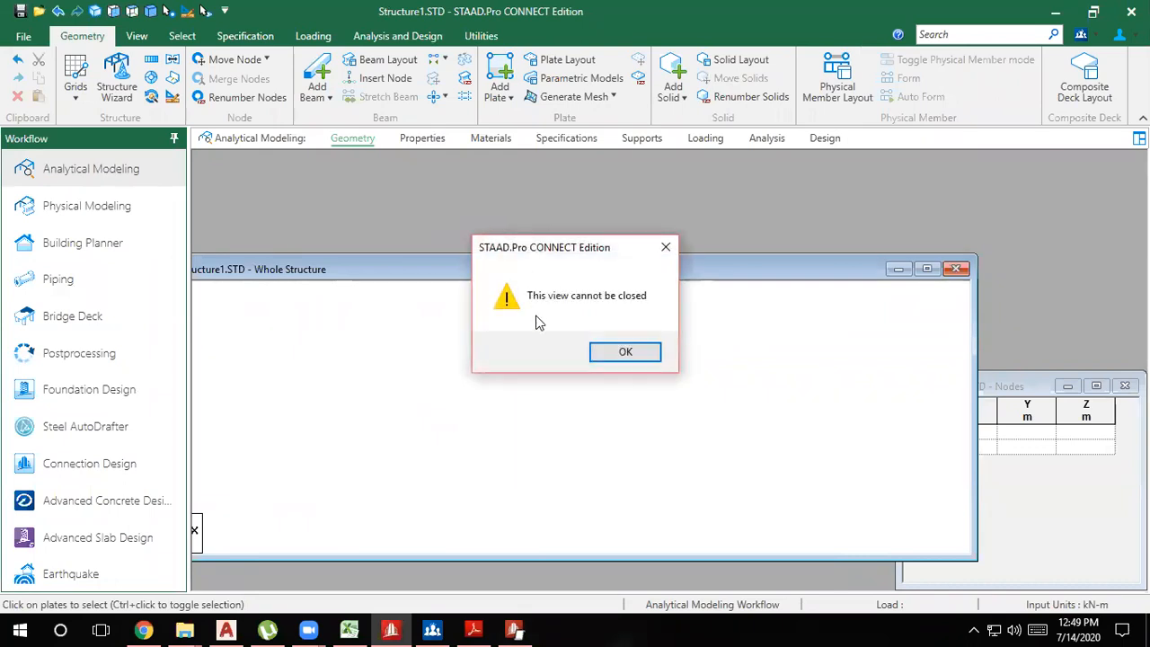
left_click(619, 352)
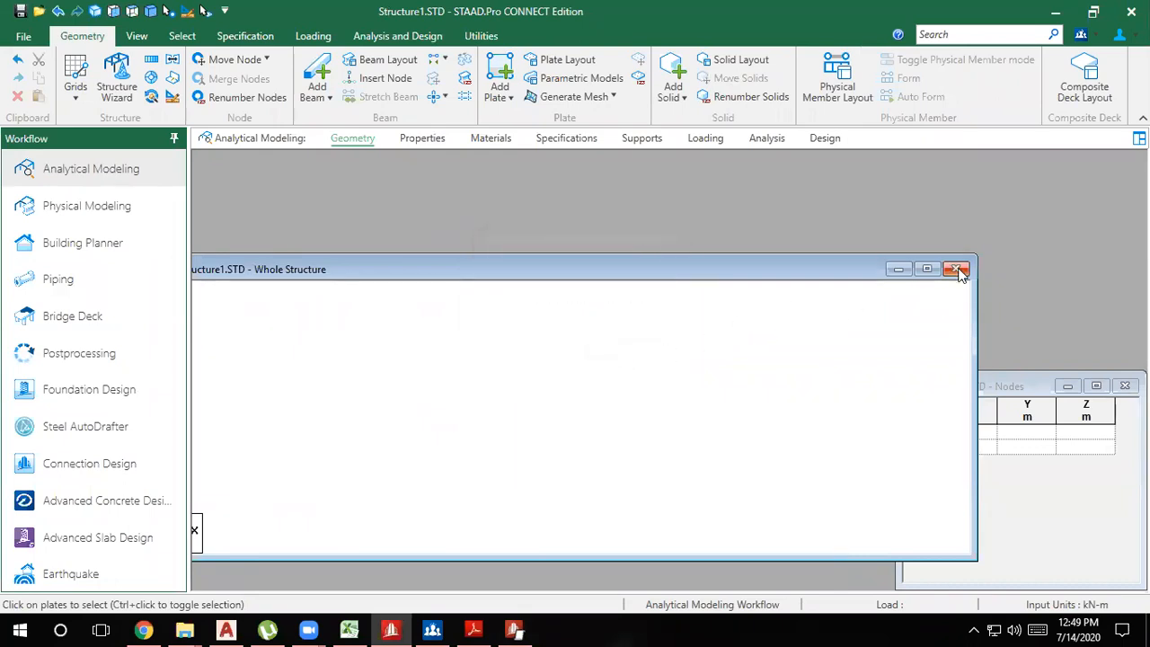
left_click(1131, 10)
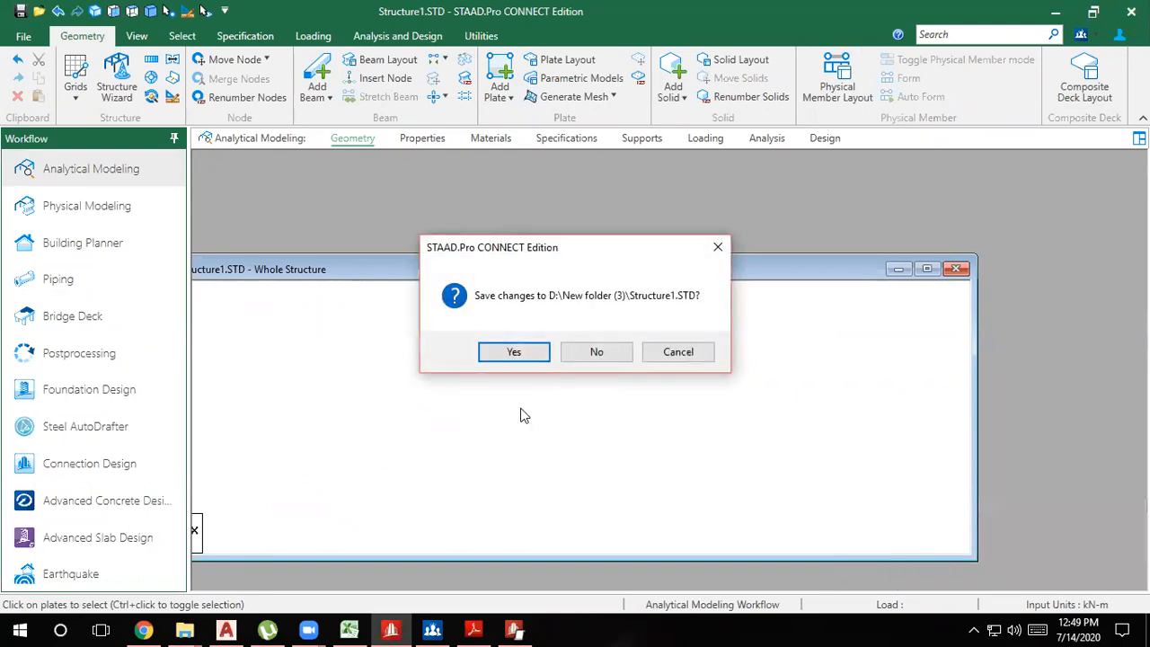
left_click(599, 353)
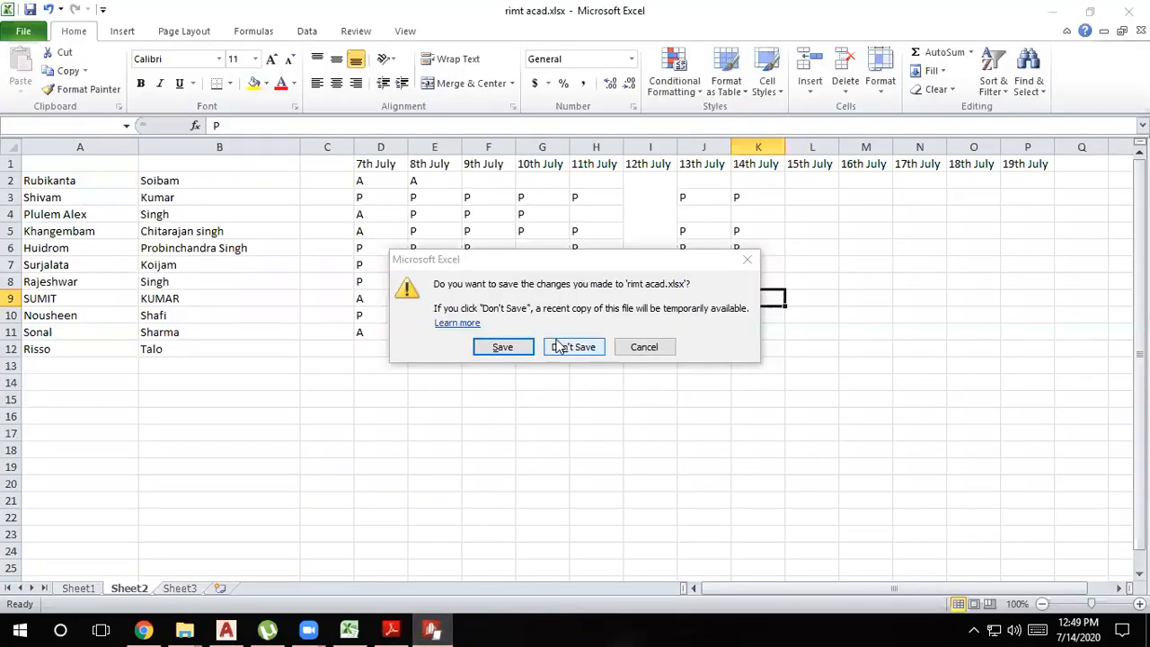
Save the changes to rimt acad.xlsx while closing it, and close the Script Editor
left_click(503, 347)
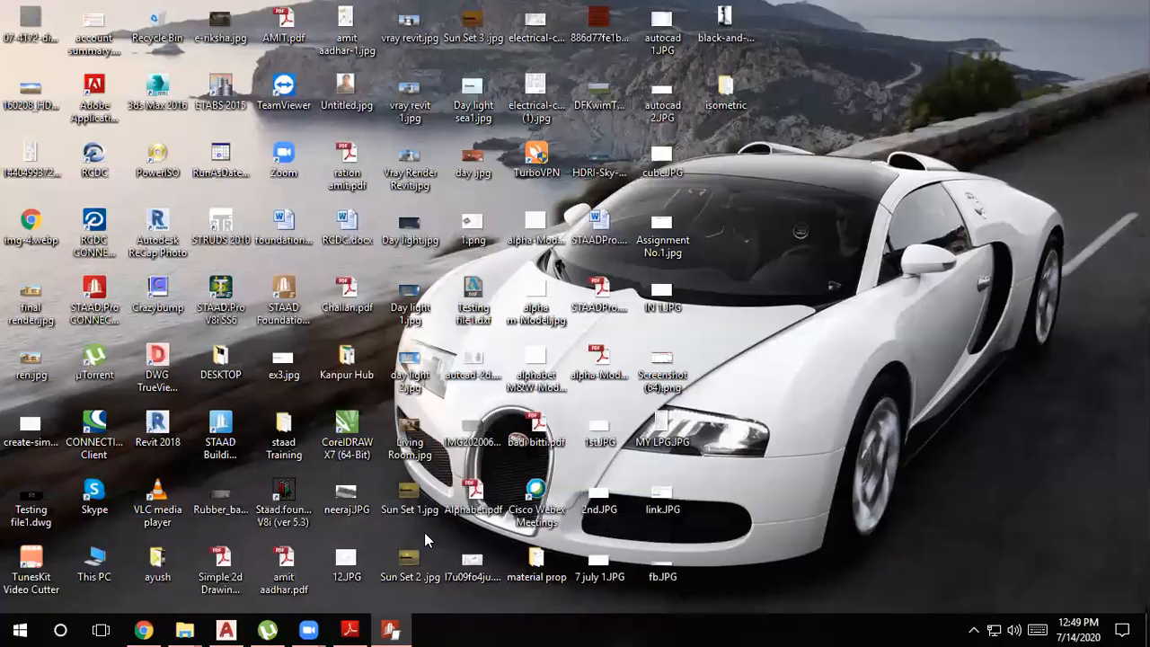
left_click(390, 629)
left_click(1130, 12)
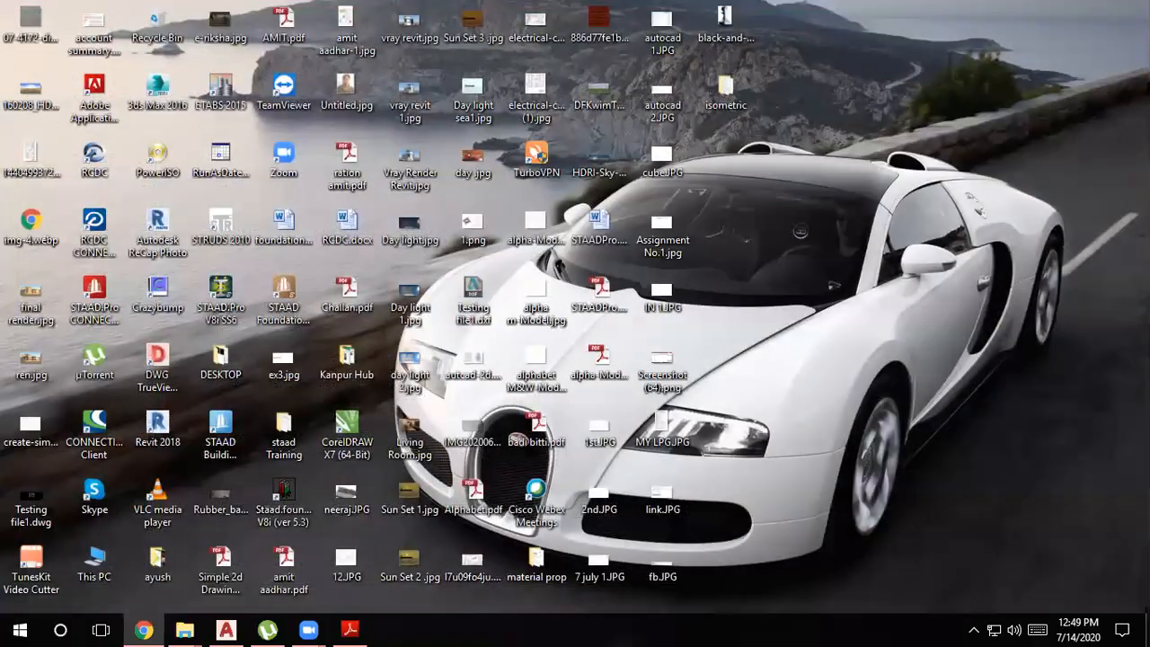
Restart STAAD.Pro CONNECT Edition with the selected licenses and dismiss the unexpected-exception message
double_click(95, 292)
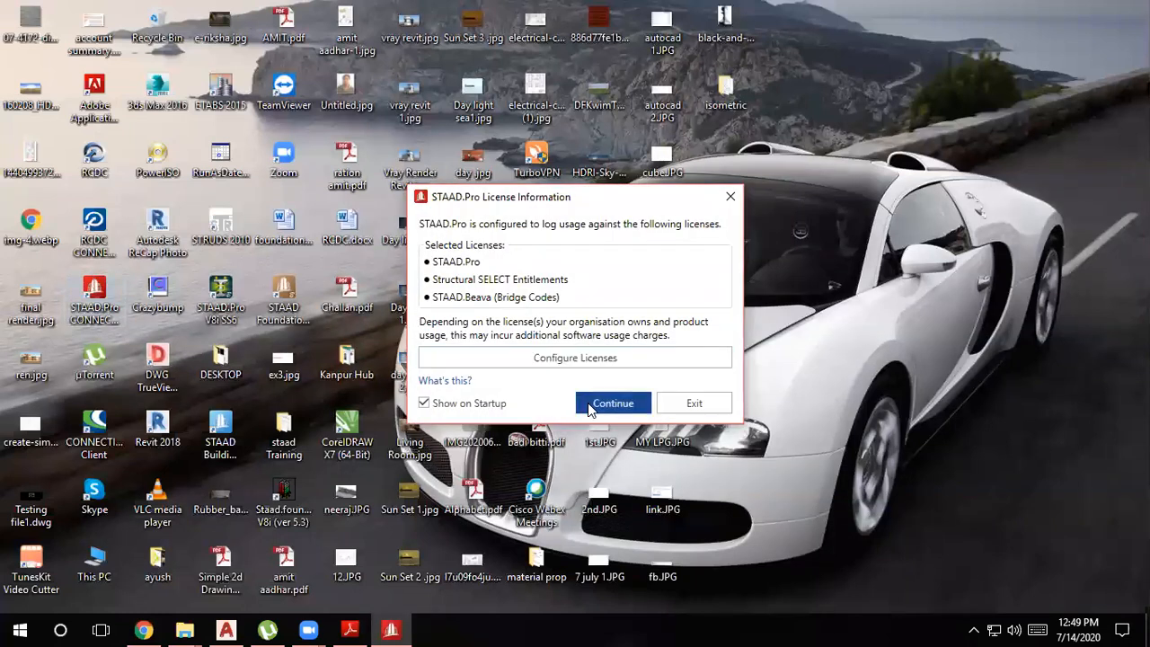
left_click(590, 403)
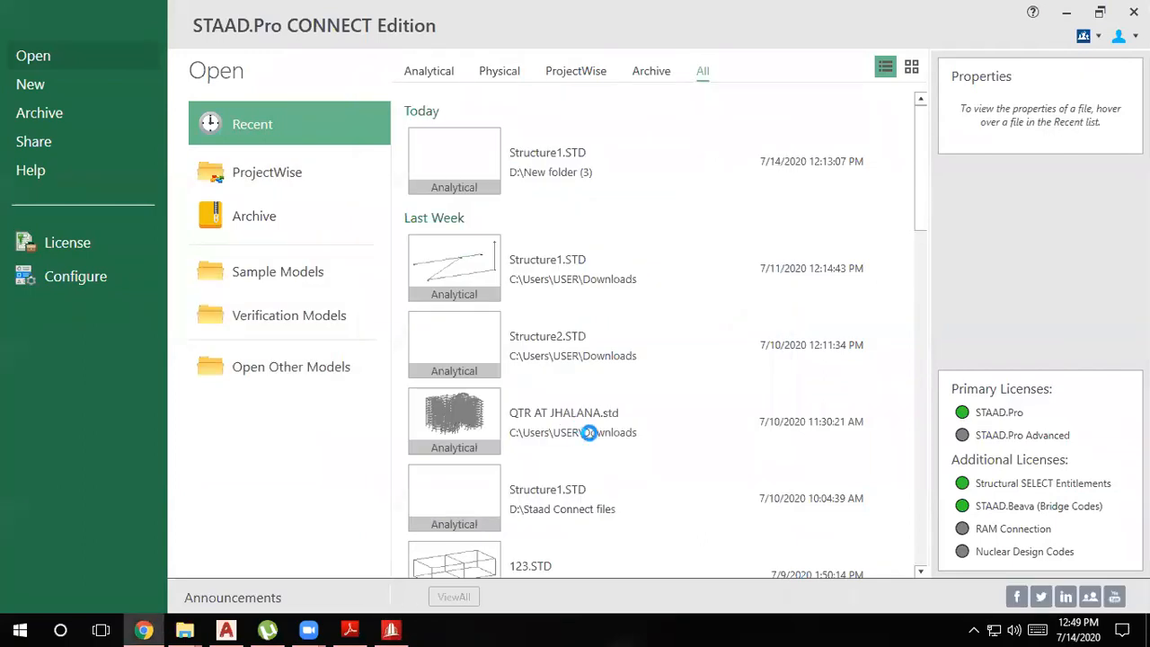
left_click(705, 371)
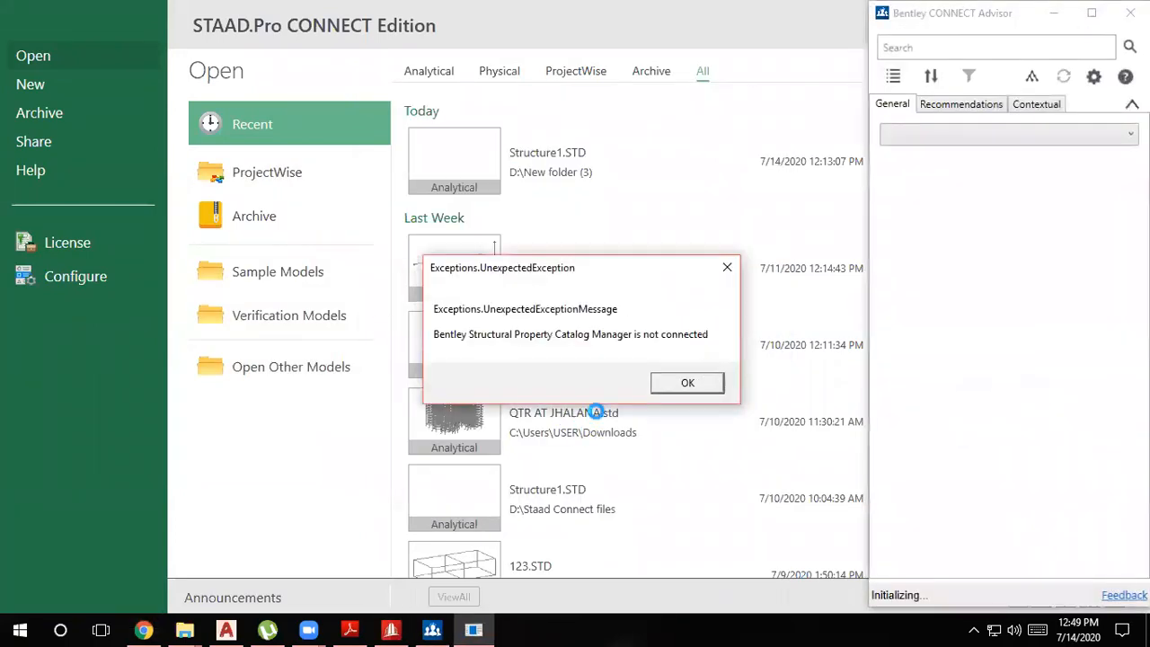
left_click(688, 384)
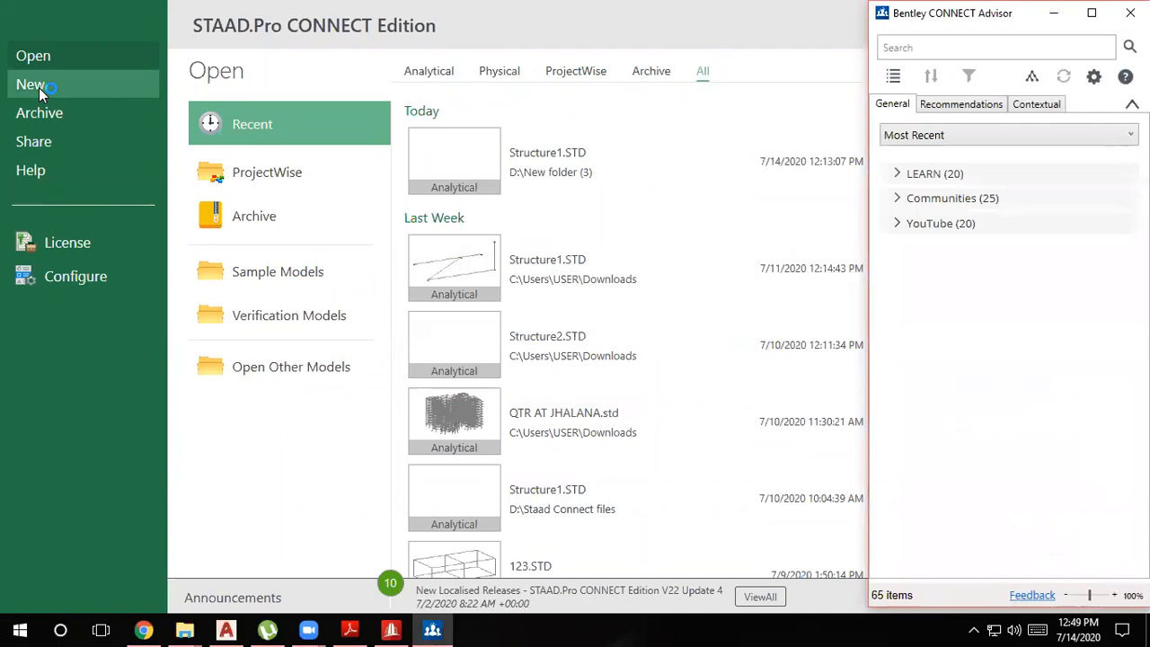
Create a new metric Analytical model named Structure1 in D:\New folder (3), dismissing the crash report and overwriting the existing file
left_click(39, 86)
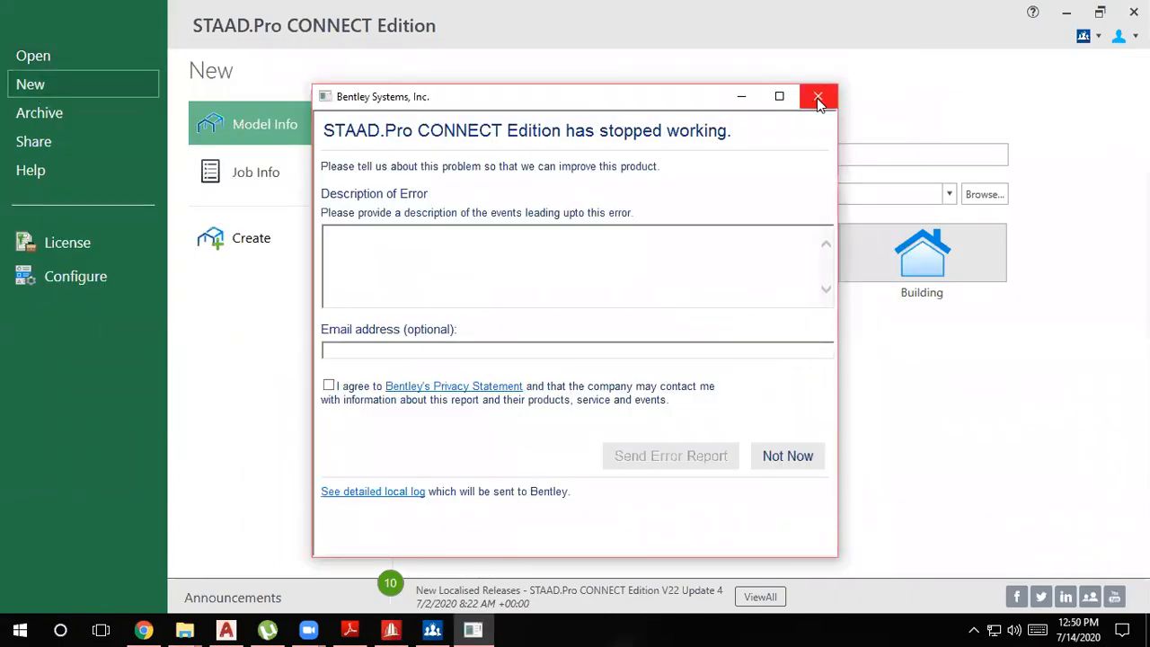
left_click(811, 97)
left_click(282, 254)
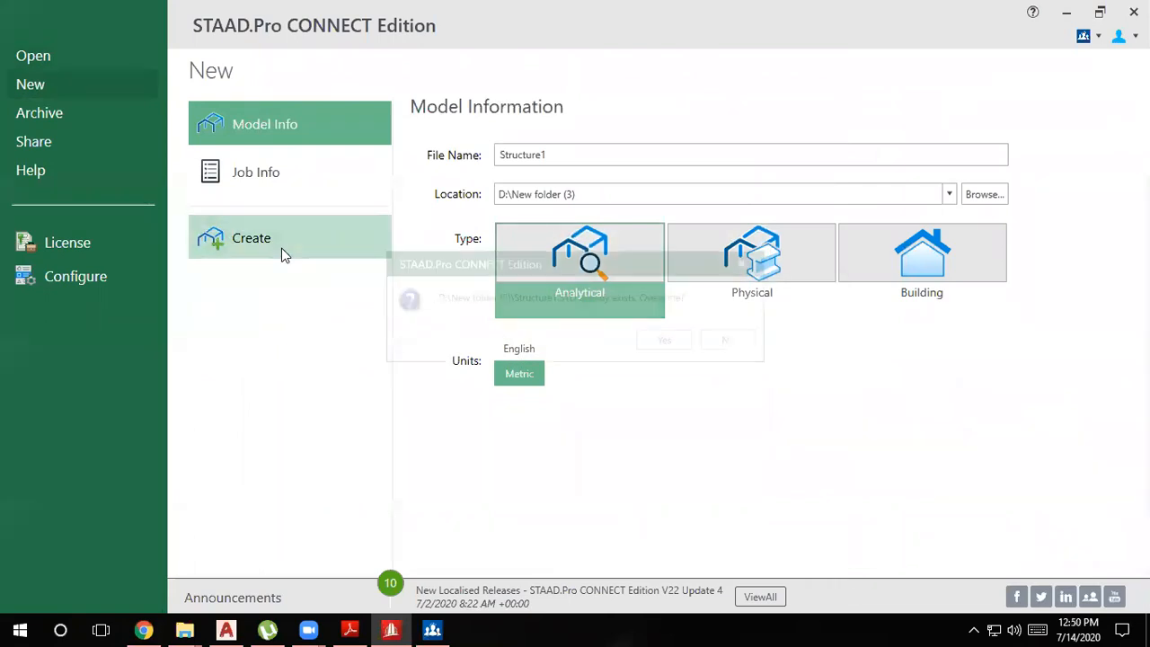
left_click(671, 342)
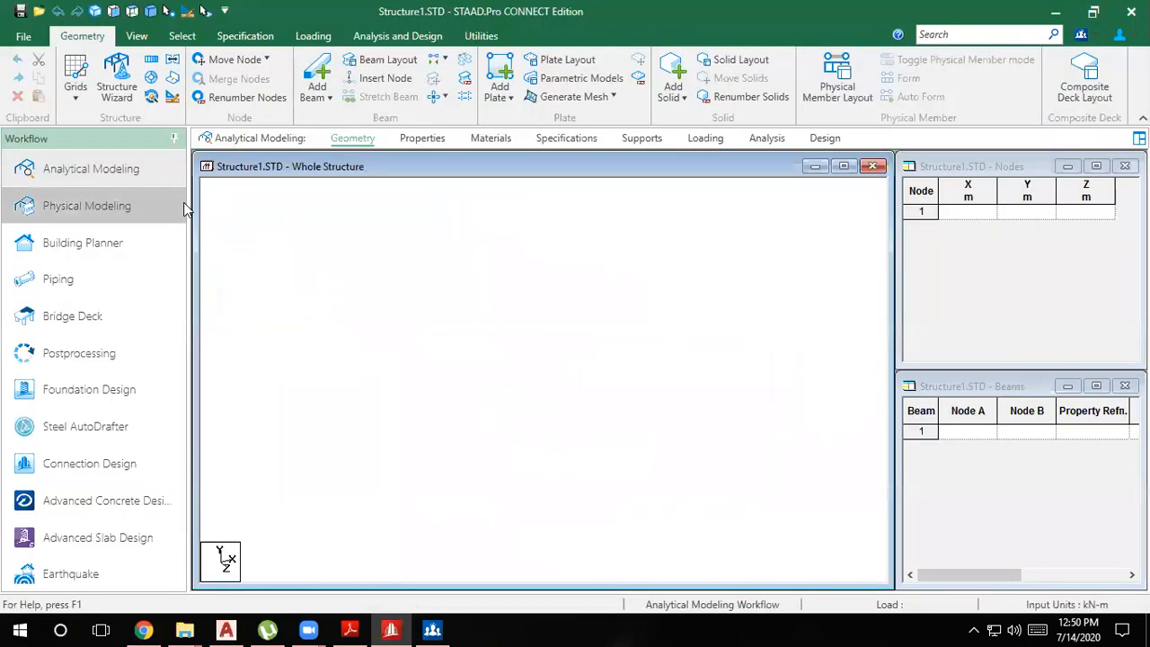
Generate the VBA-macro model A Simple Tower in the Structure Wizard with base 8, top 2, height 50 and 6 bays
left_click(116, 76)
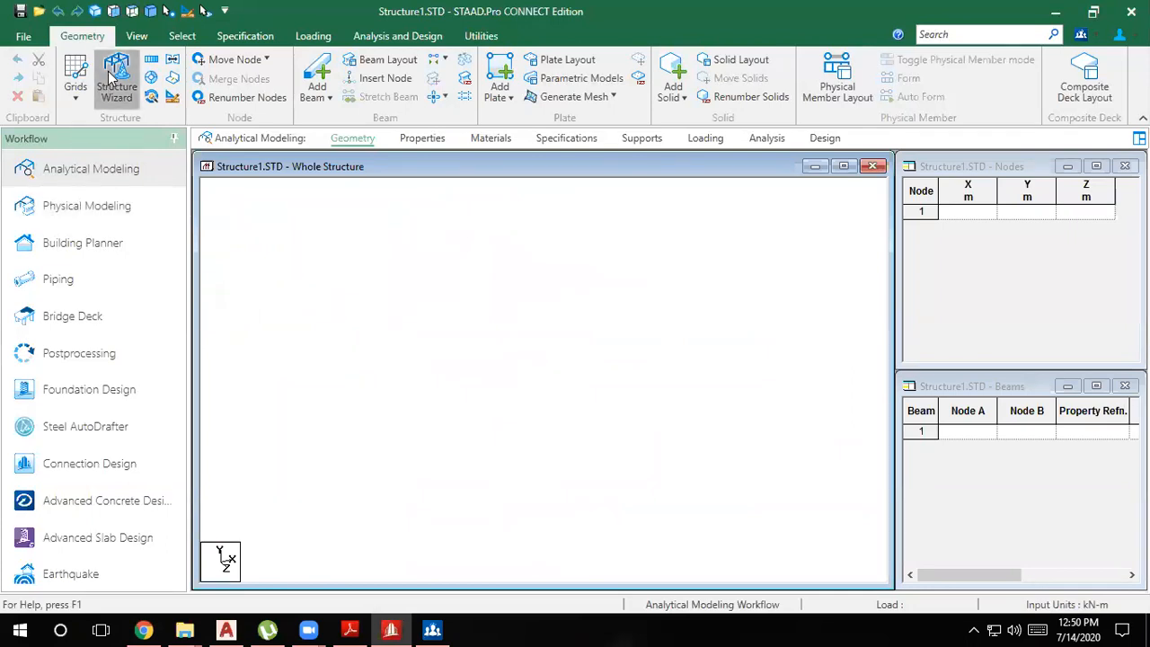
left_click(331, 237)
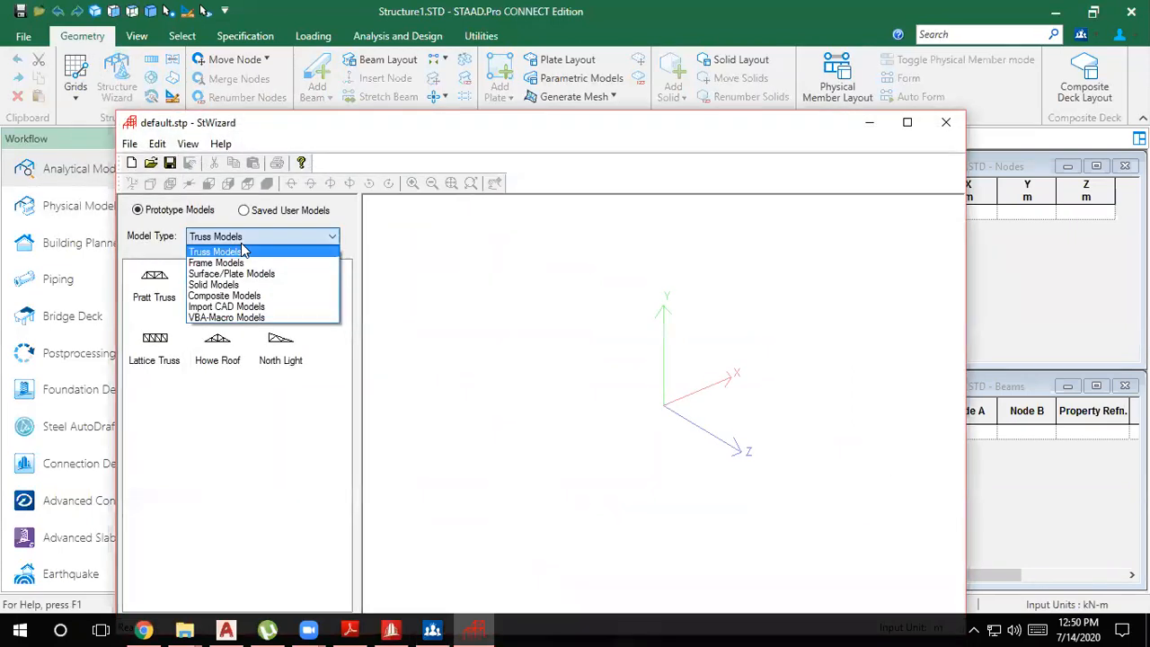
left_click(226, 321)
left_click_drag(218, 284, 664, 343)
left_click(869, 122)
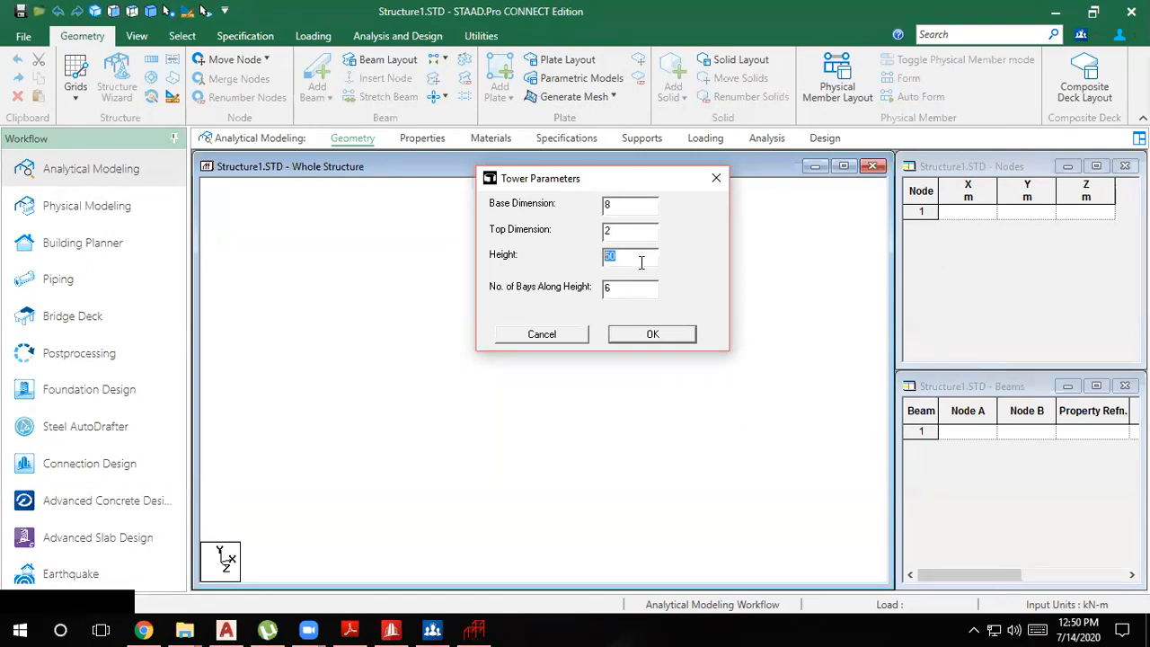
key("Tab")
left_click(654, 334)
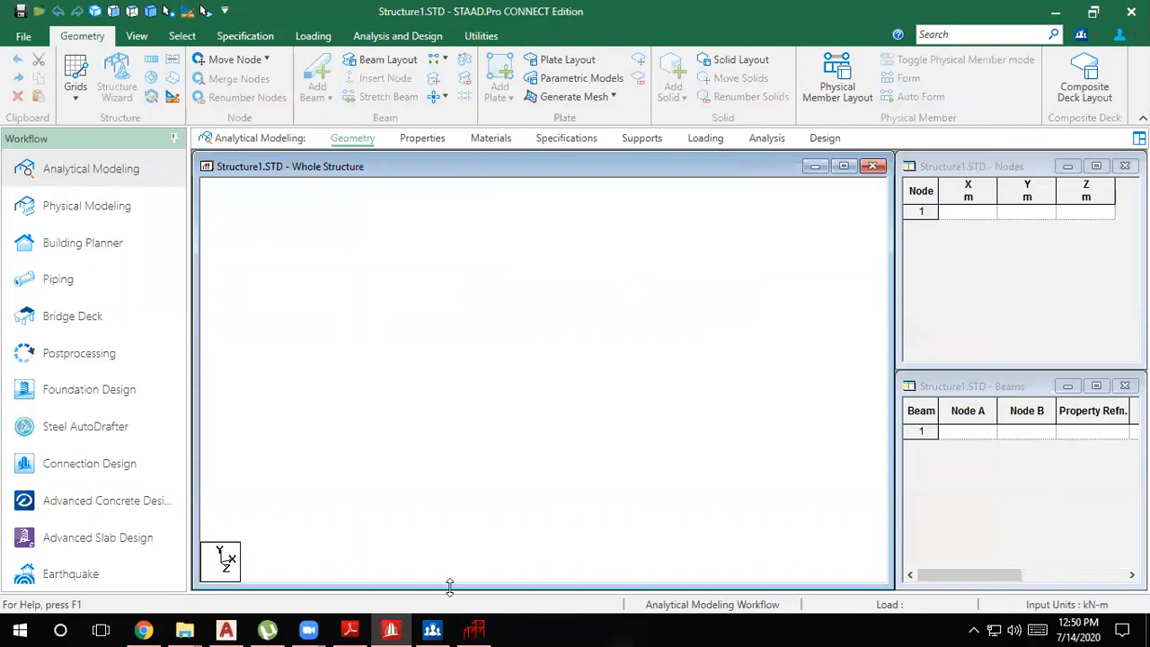
Transfer the tower from the Structure Wizard into the STAAD.Pro model, pasting it at X, Y and Z offsets of 0
left_click(474, 629)
left_click_drag(512, 501, 642, 217)
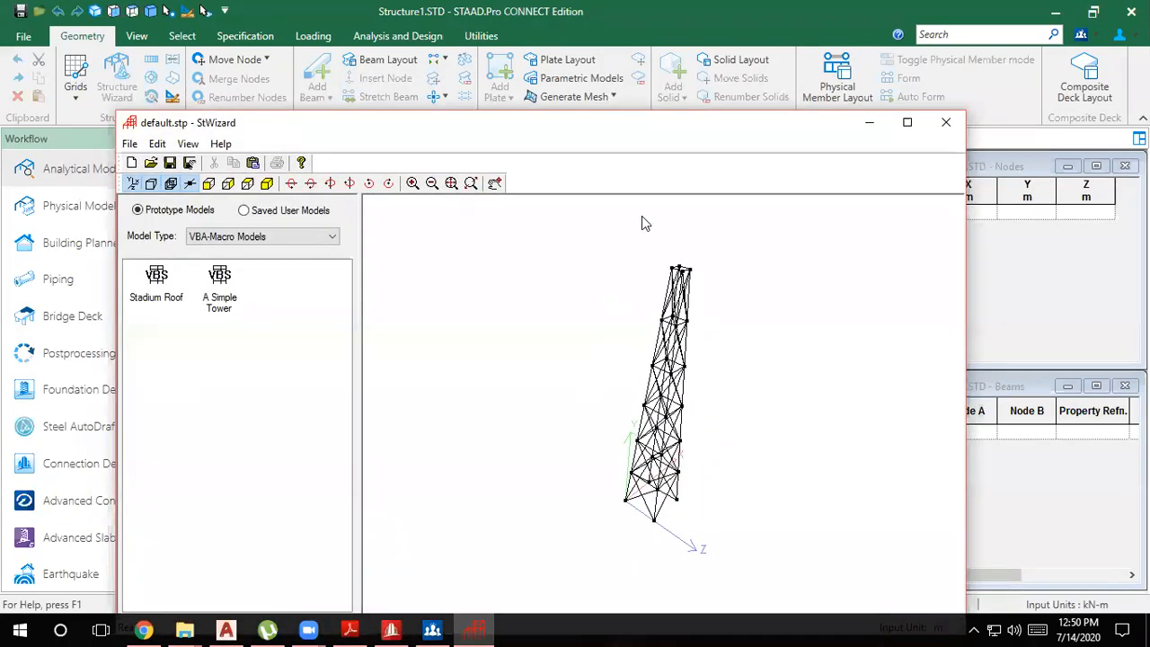
left_click(946, 122)
left_click(631, 352)
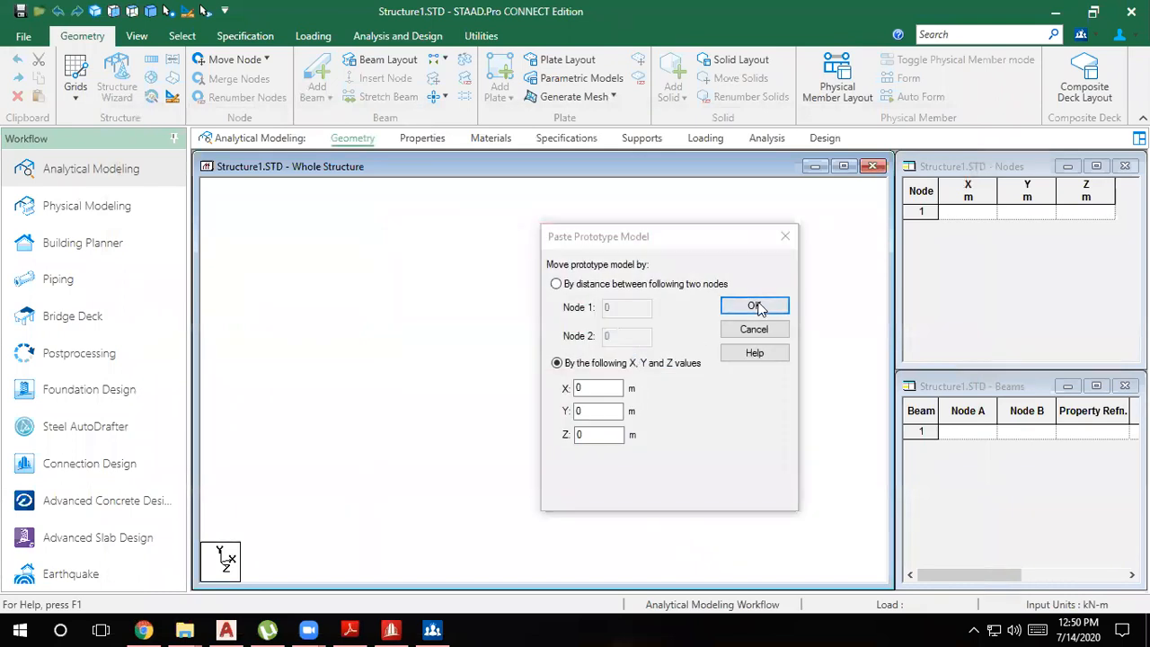
left_click(763, 305)
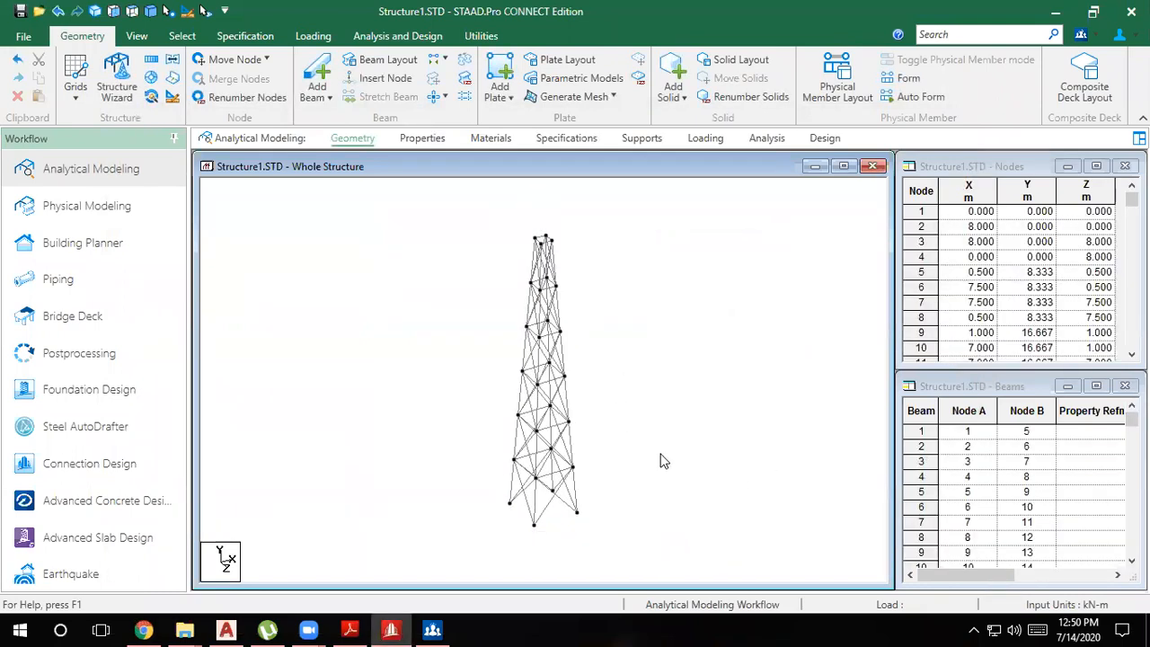
Delete all beams of the tower together with the nodes left unattached
left_click_drag(601, 550, 378, 215)
key("Delete")
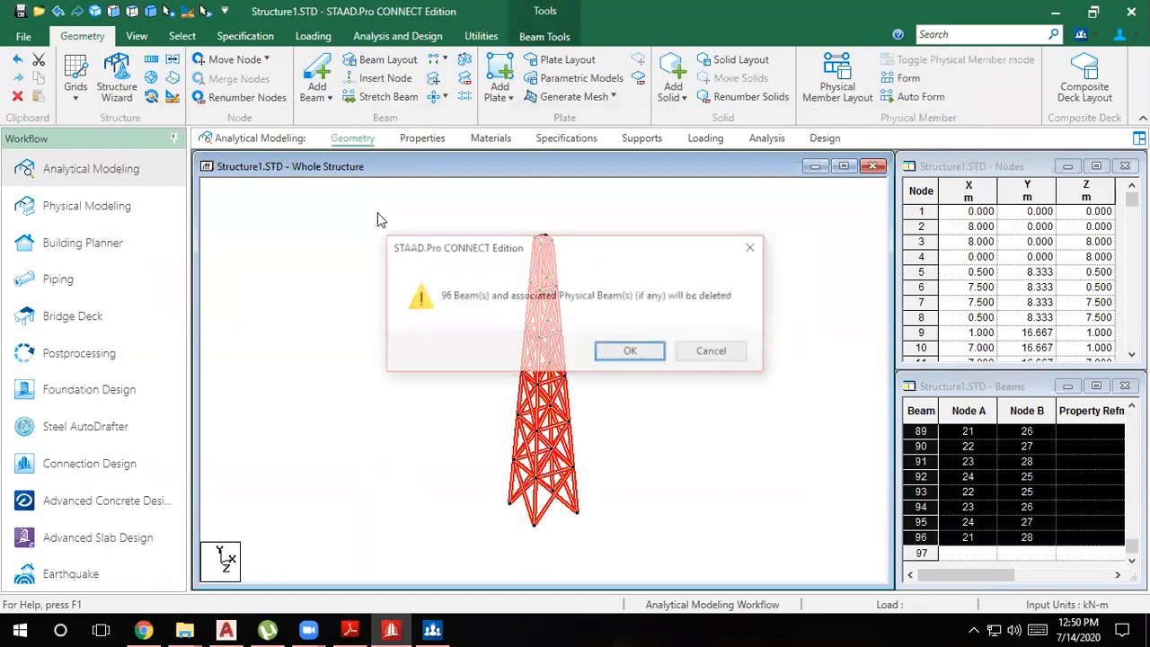
key("Return")
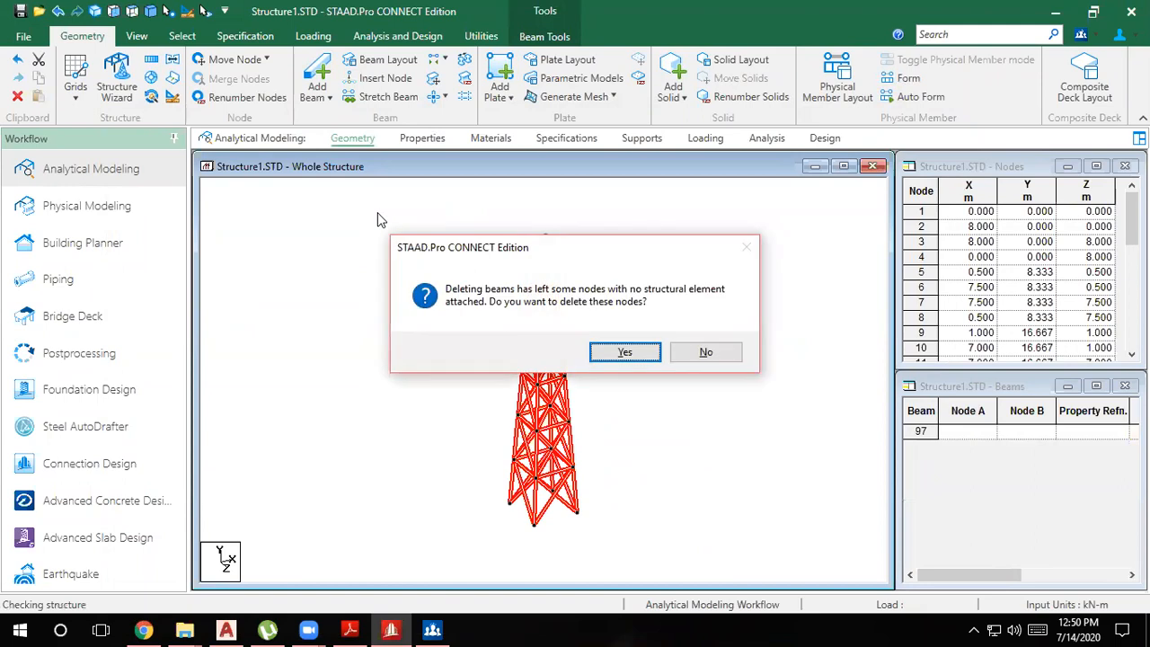
left_click(631, 350)
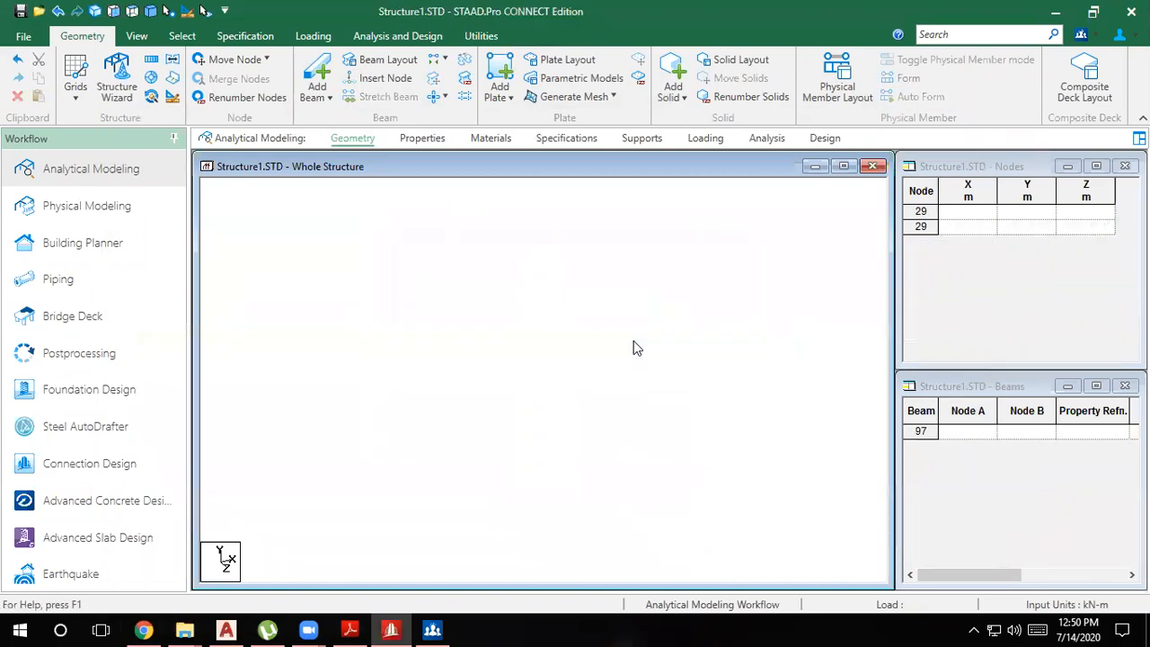
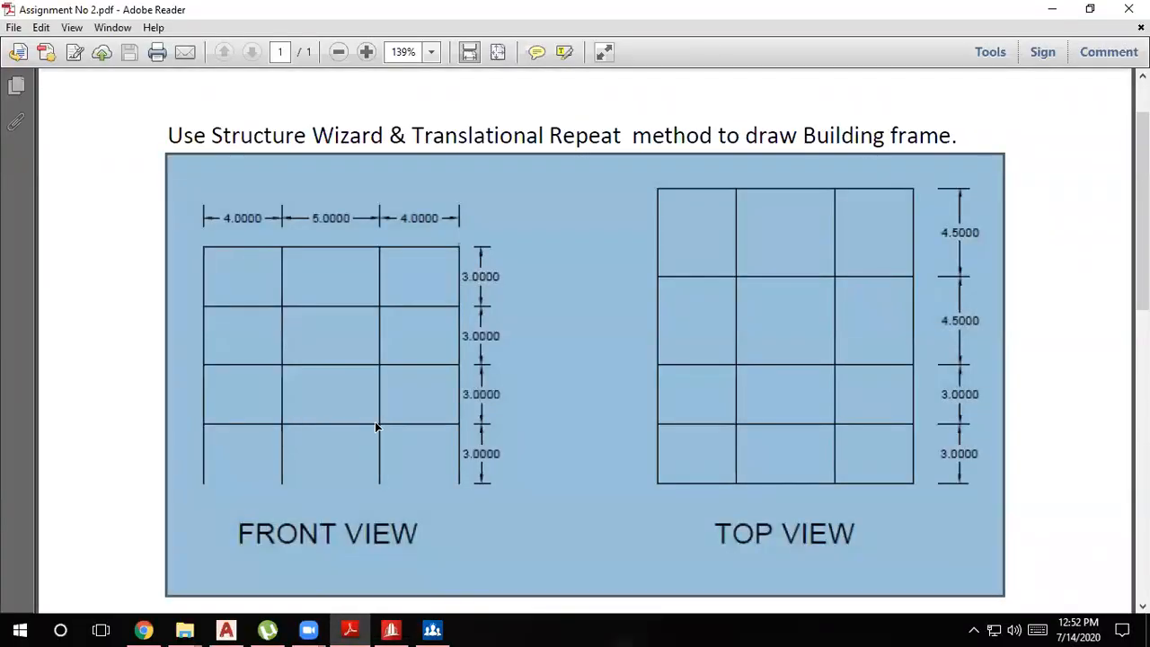
Set the column's Translational Repeat along X to 2 steps spaced 5 m and 4 m, consulting the assignment drawing
left_click(1052, 9)
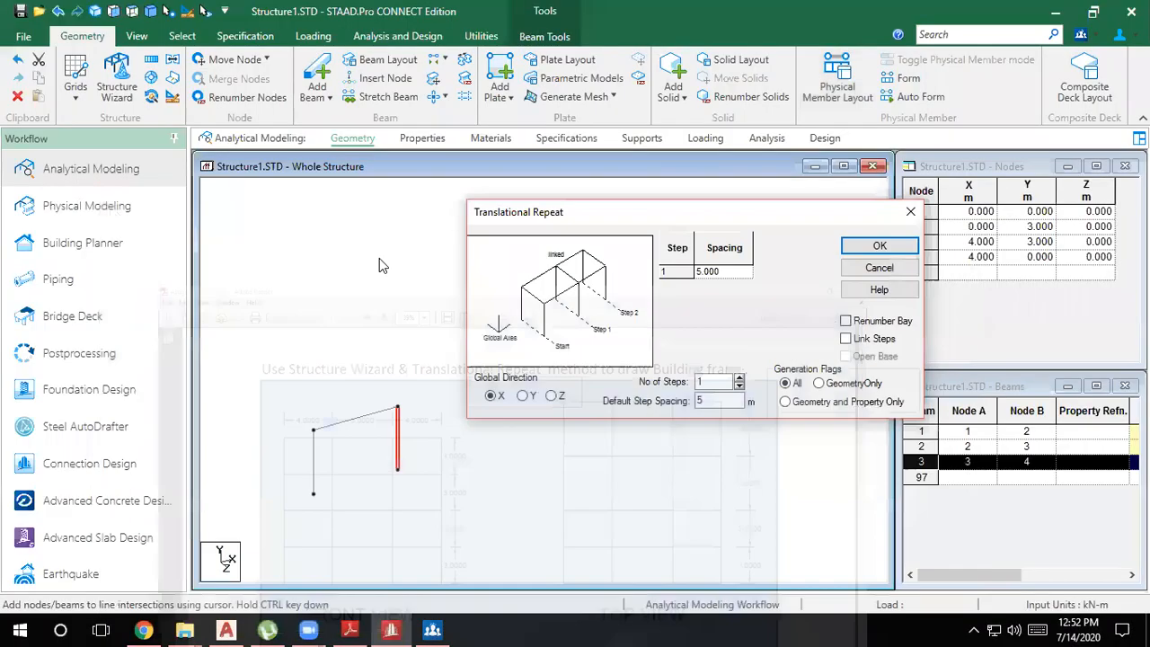
left_click(739, 378)
left_click(729, 275)
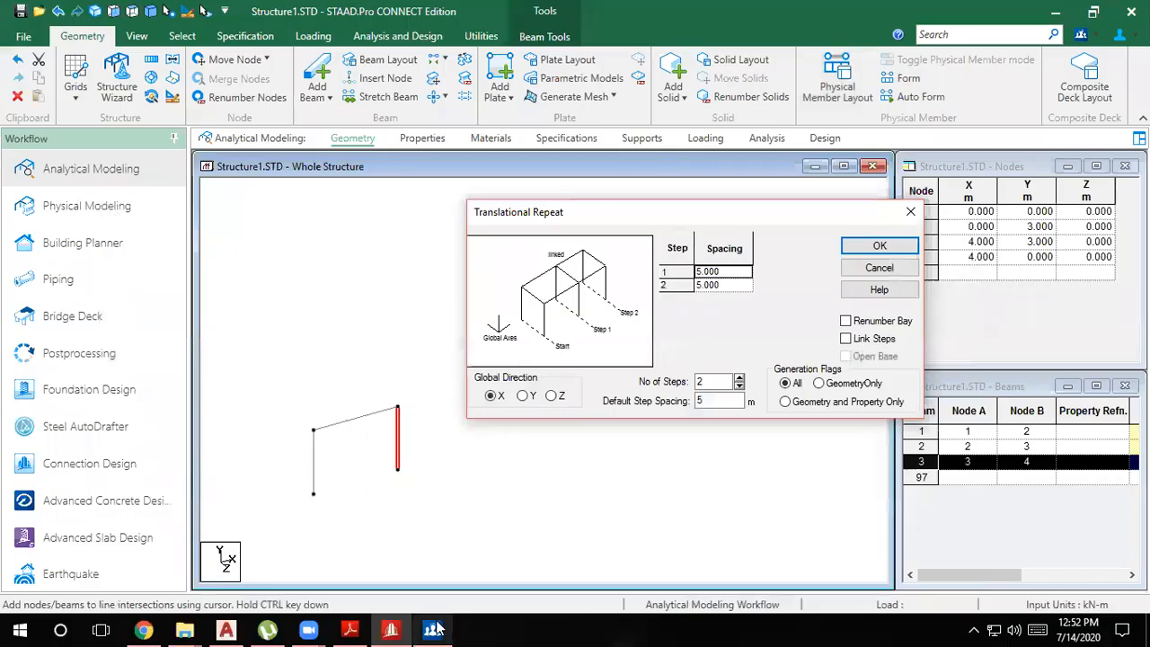
left_click(391, 629)
left_click(391, 629)
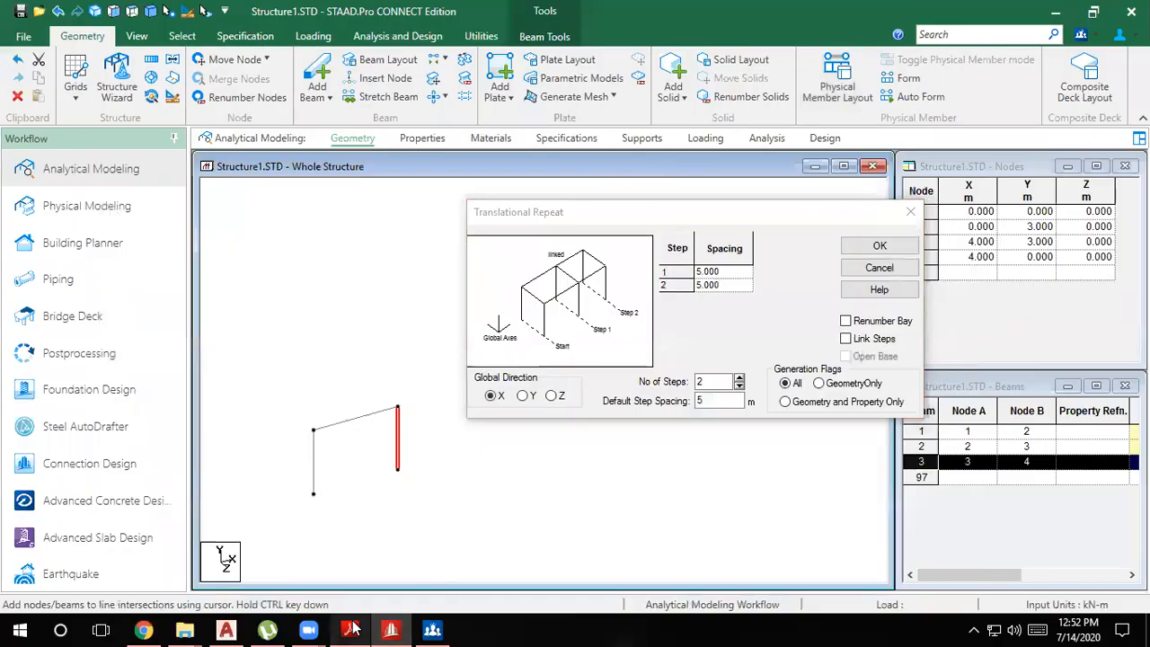
left_click(350, 628)
left_click(350, 629)
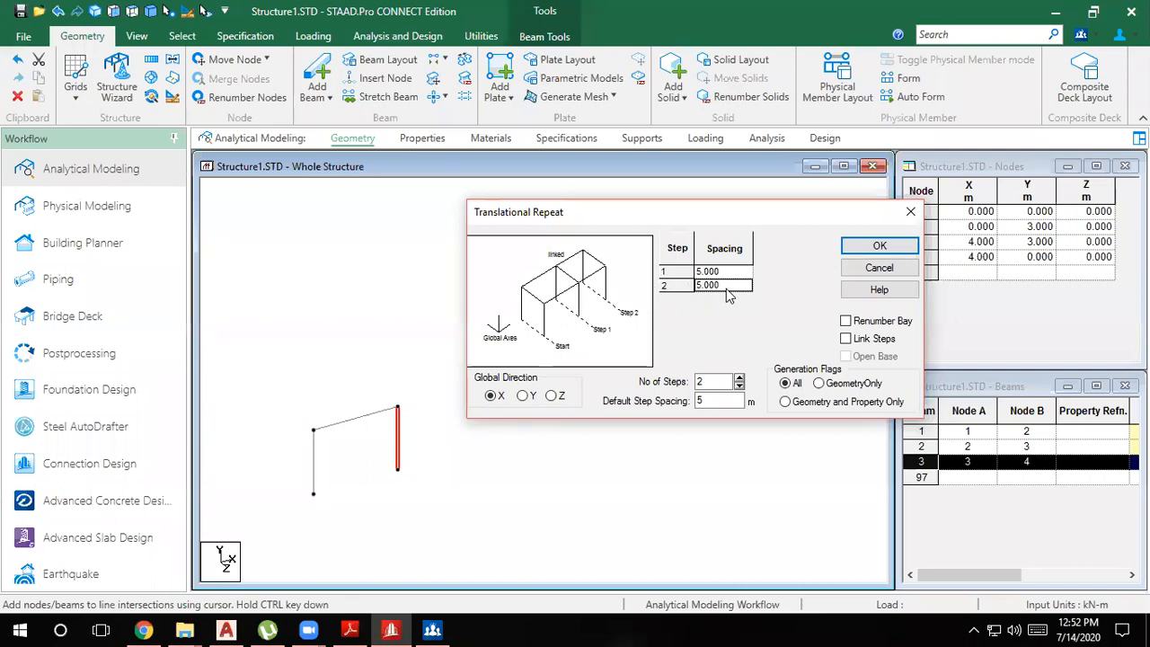
left_click(727, 288)
type("4")
Enable Link Steps and Open Base for the X-direction repeat and generate the additional bays
left_click(849, 341)
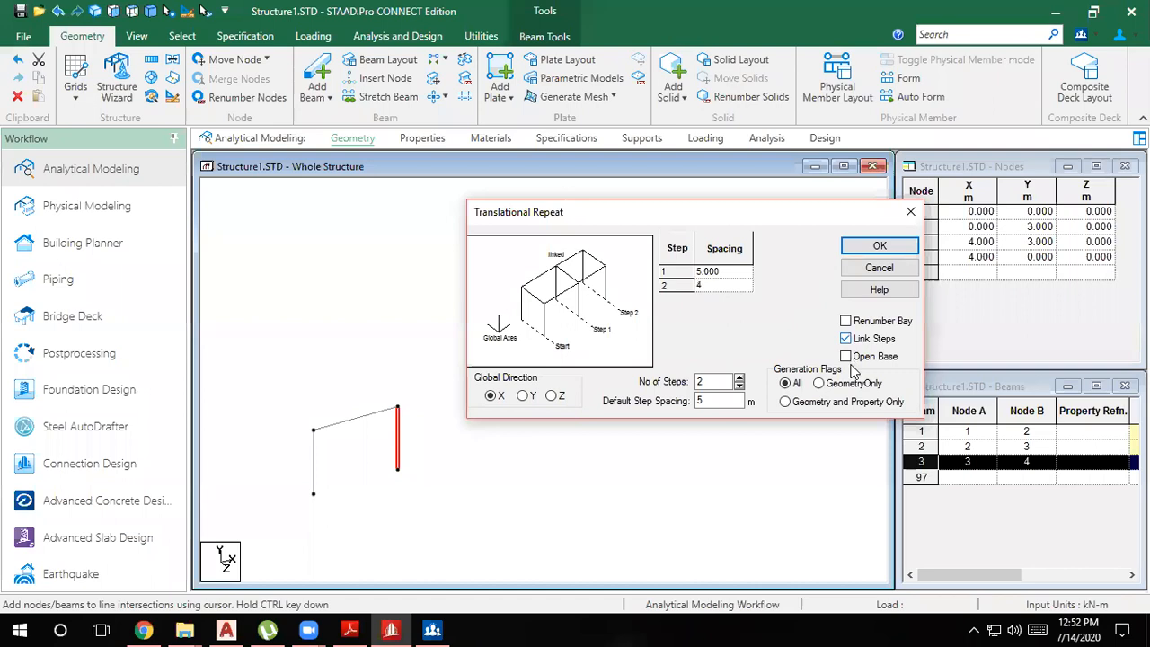
left_click(846, 357)
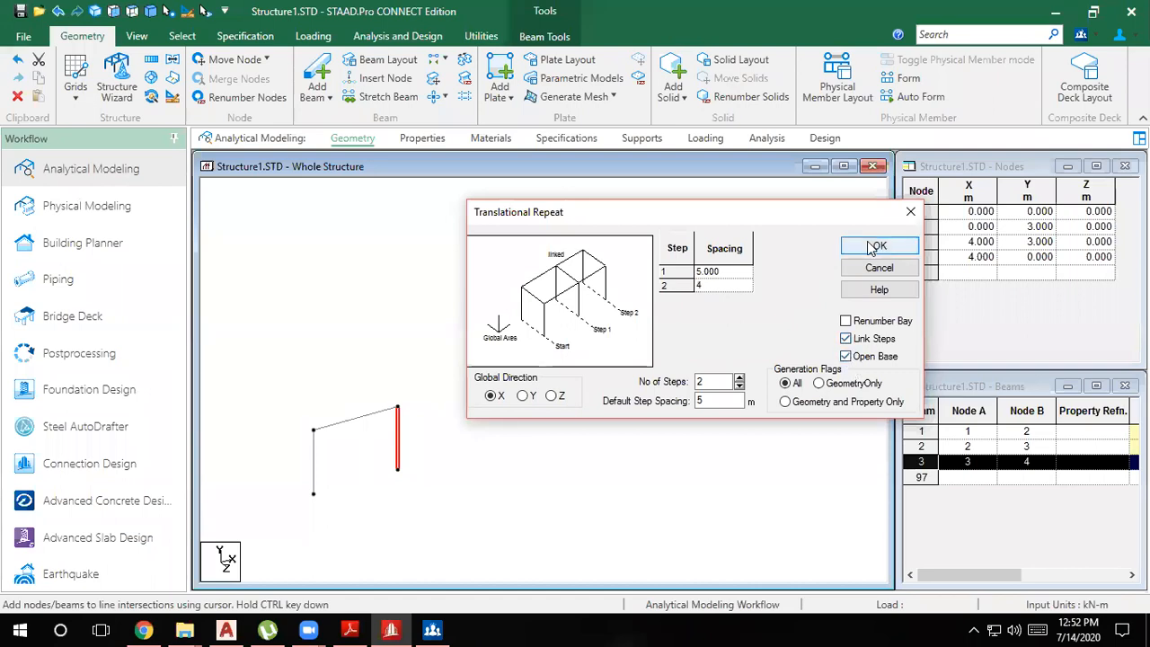
left_click(868, 247)
left_click(653, 452)
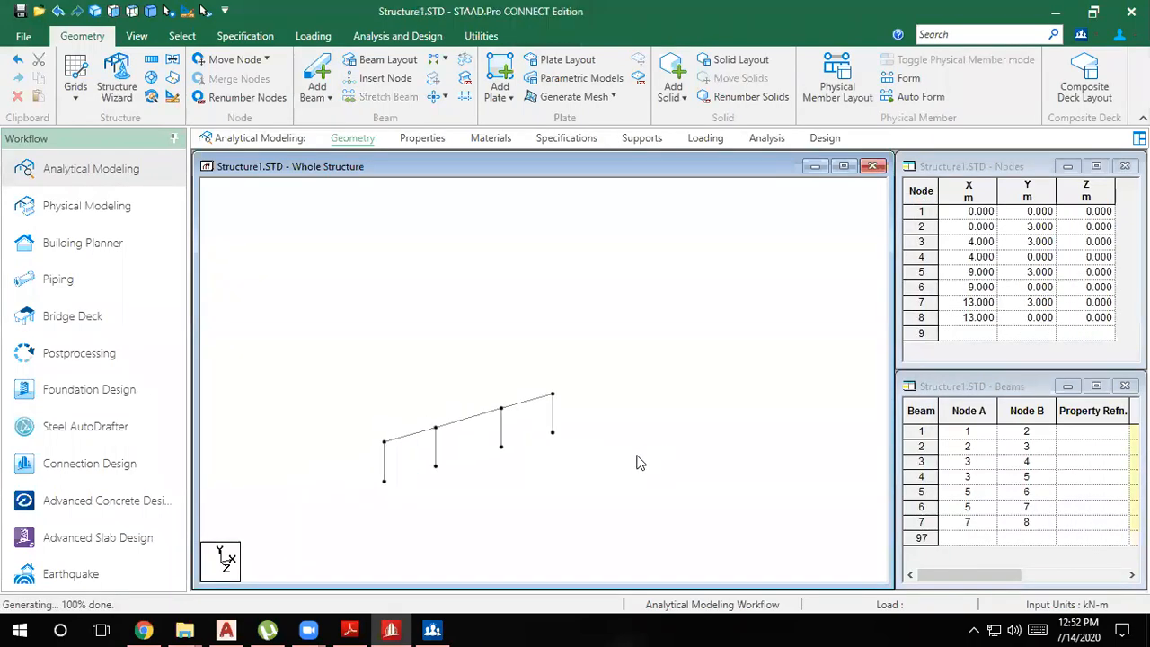
Set up a Translational Repeat of the three horizontal beams along Y with 3 steps and a 3 m default spacing
left_click_drag(634, 519, 328, 324)
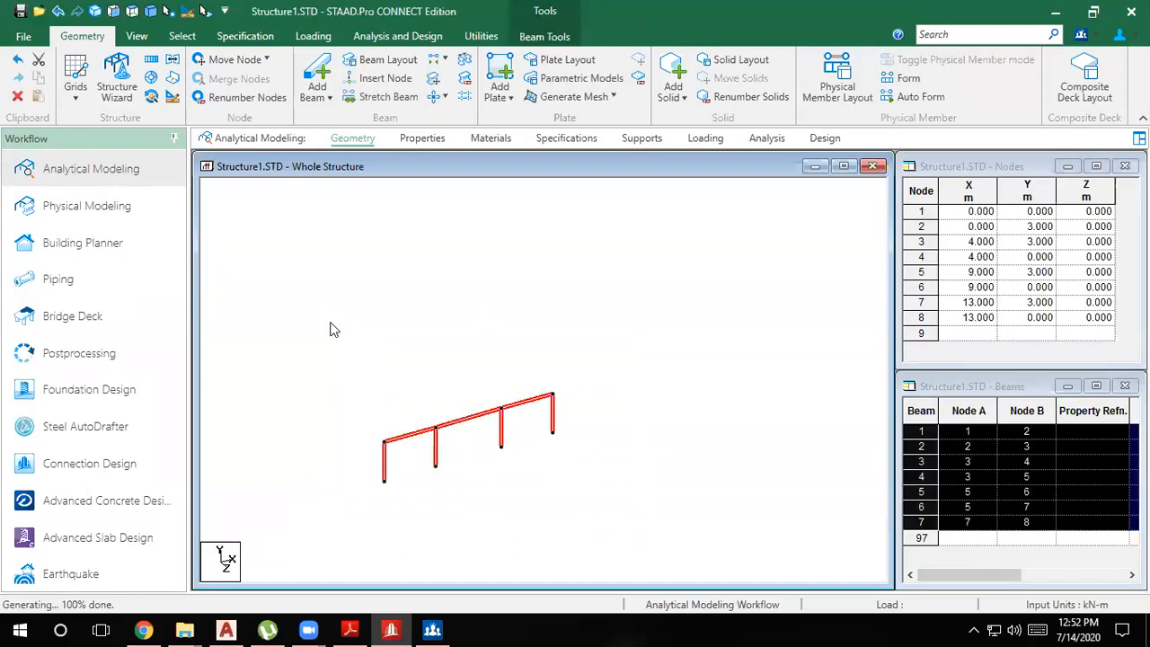
left_click(479, 528)
left_click(410, 435)
left_click(455, 424, "ctrl")
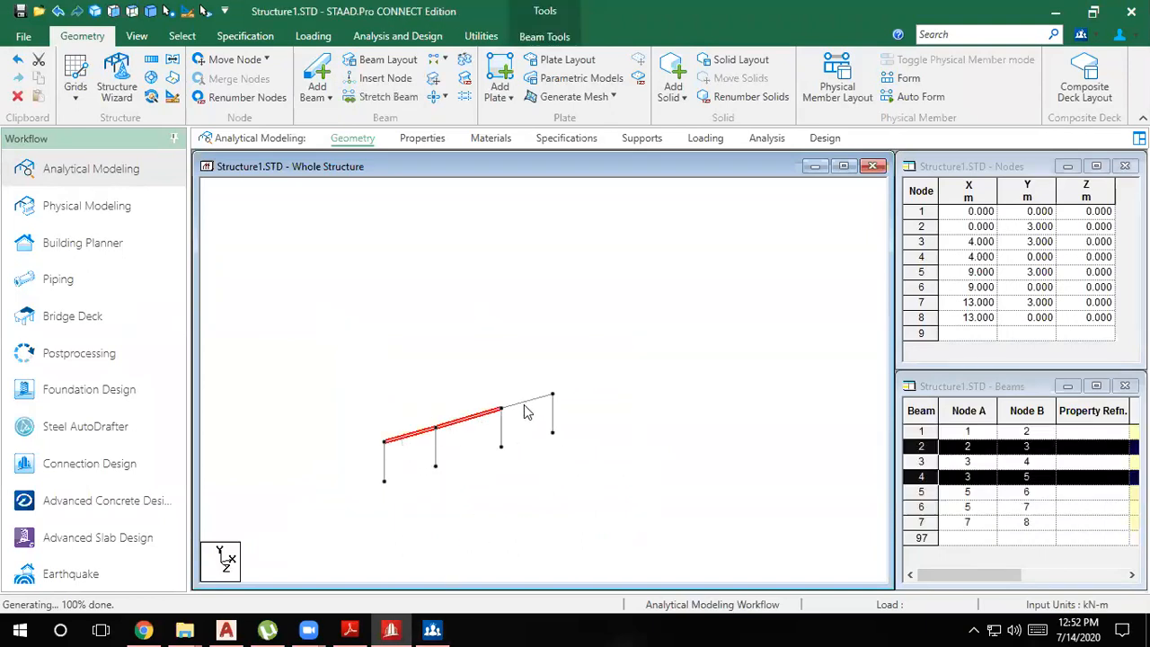
left_click(526, 403, "ctrl")
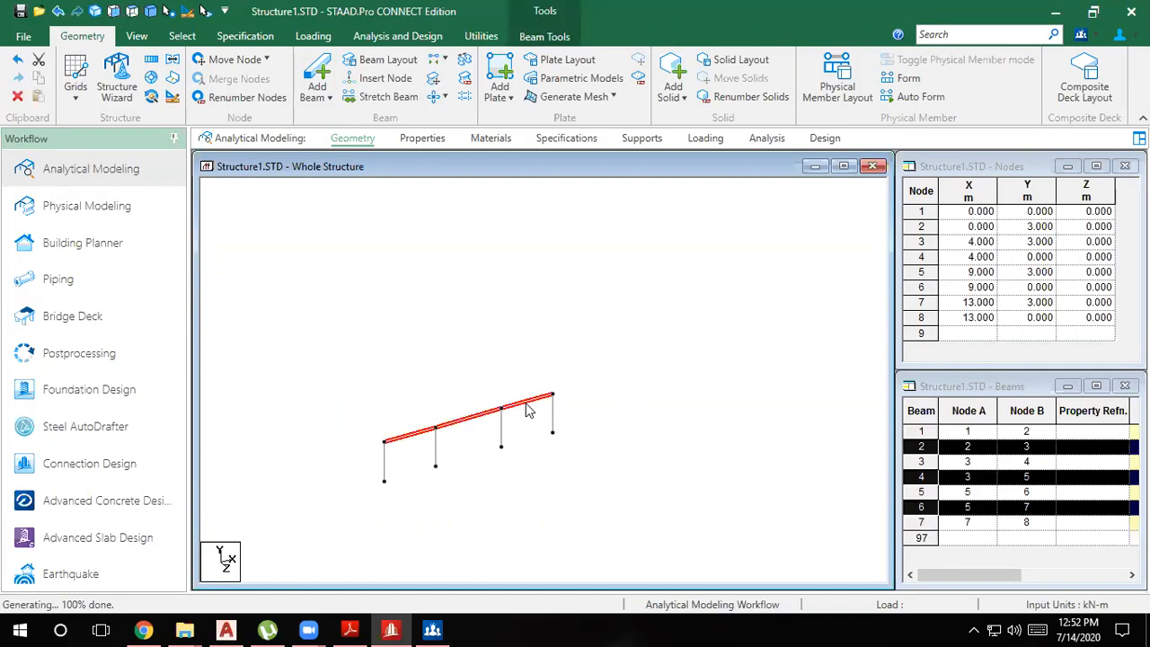
left_click(350, 629)
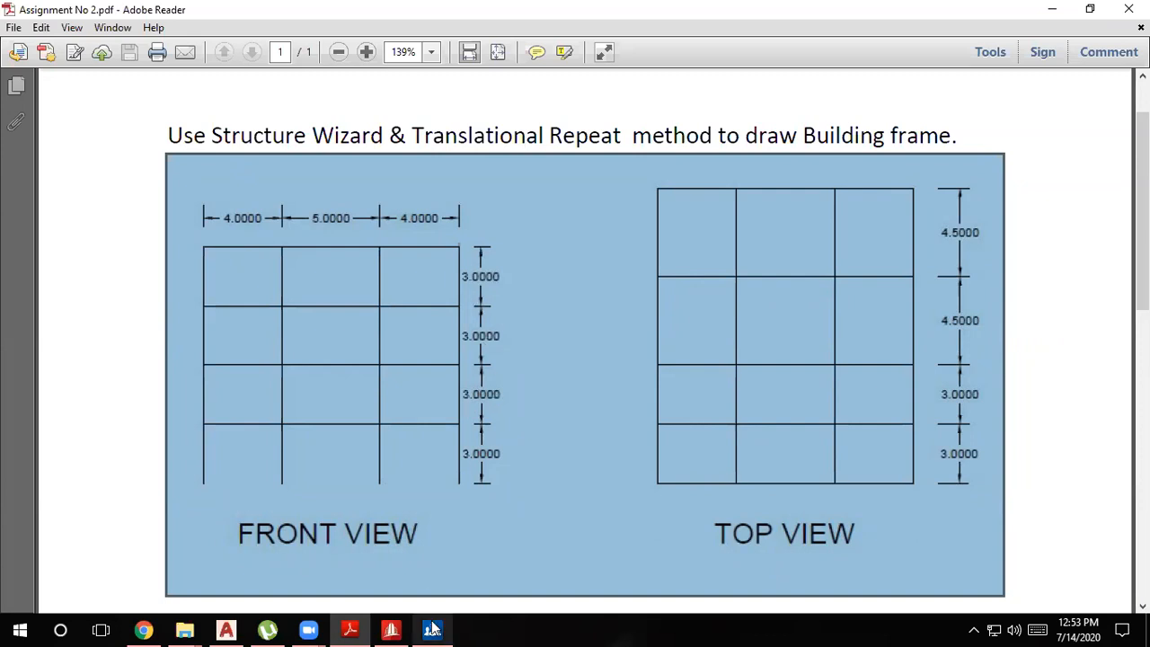
left_click(391, 629)
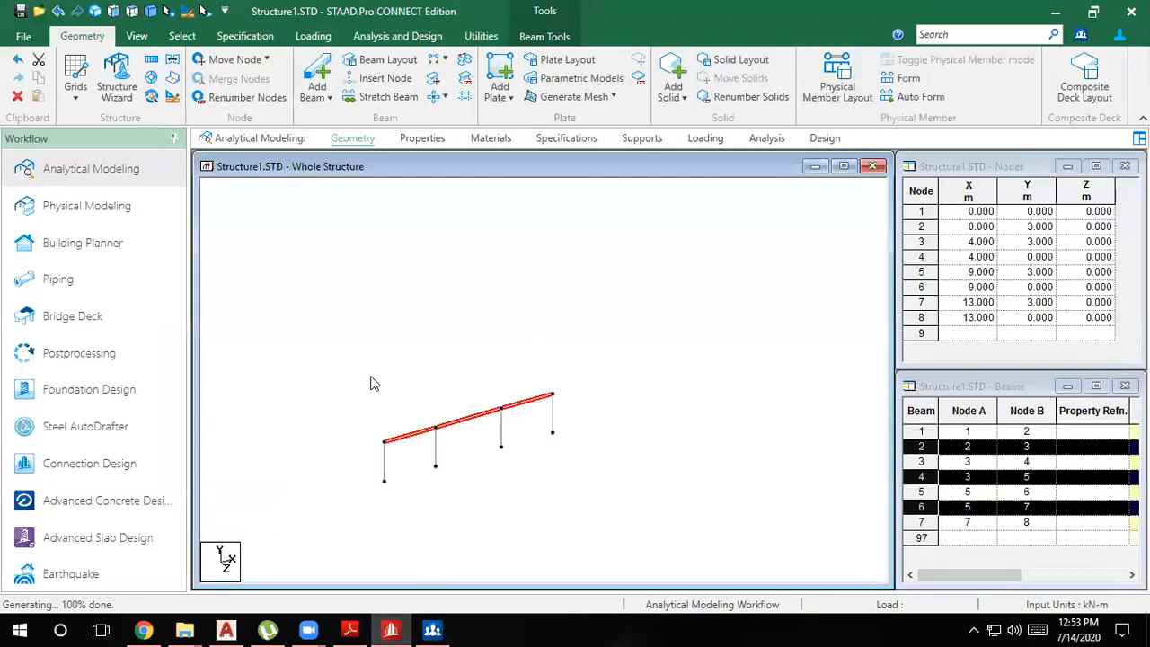
left_click(151, 59)
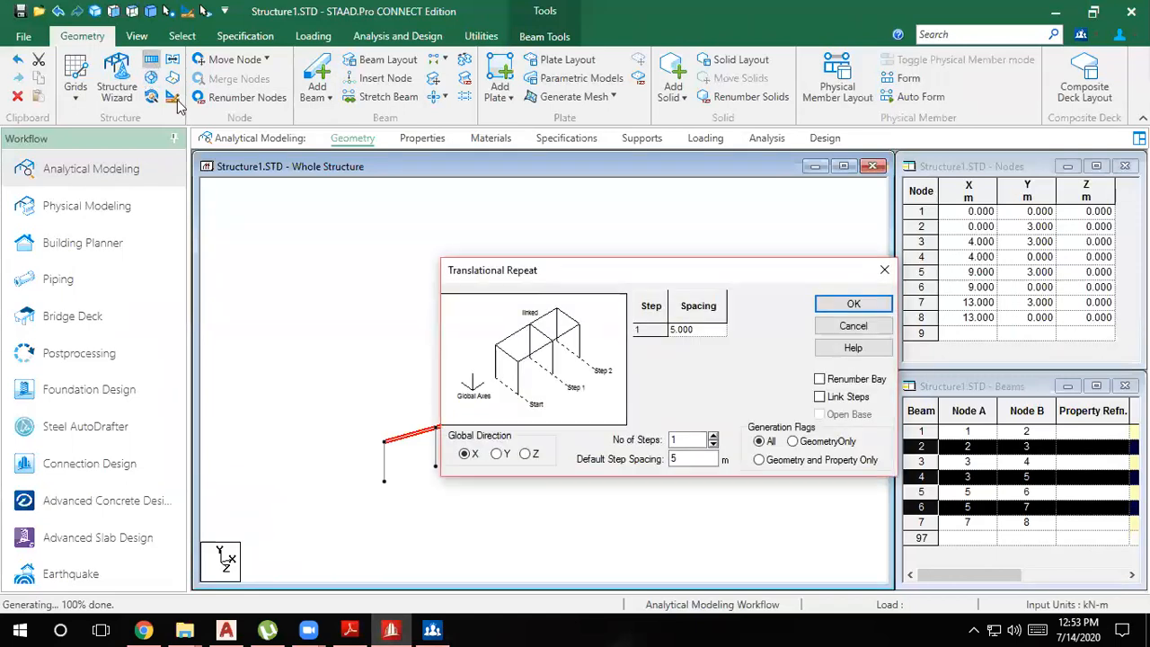
left_click(496, 453)
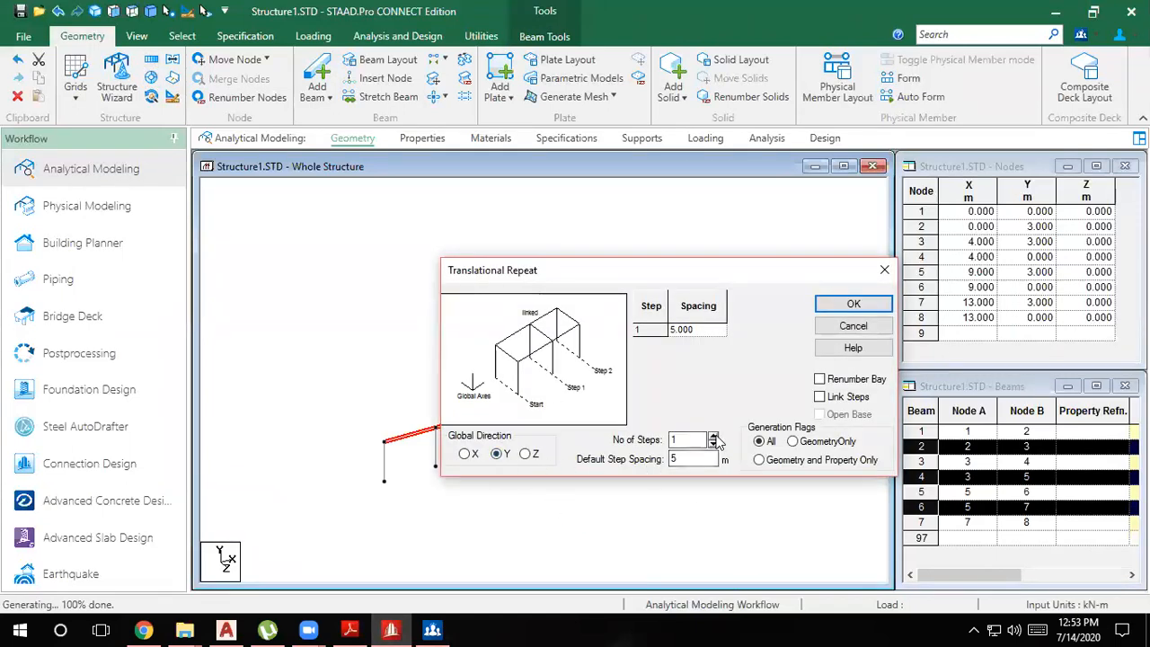
left_click(712, 436)
left_click(712, 437)
double_click(674, 459)
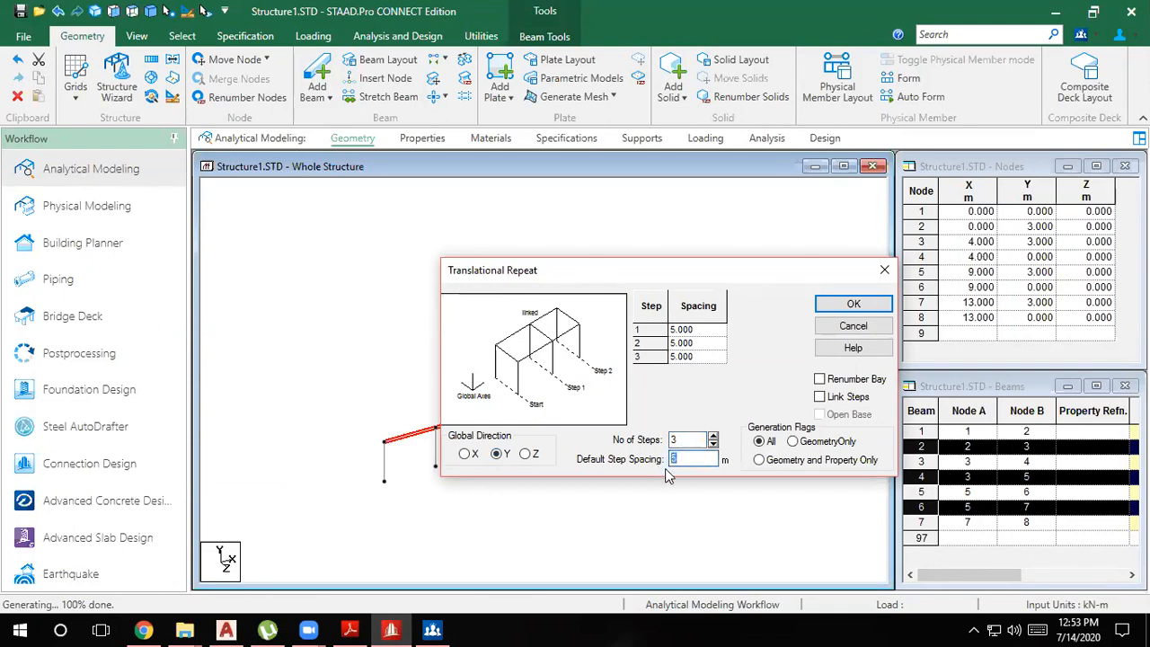
type("3")
Enable Link Steps for the Y-direction repeat and generate the upper storeys
left_click(702, 331)
left_click(820, 396)
left_click_drag(520, 271, 624, 58)
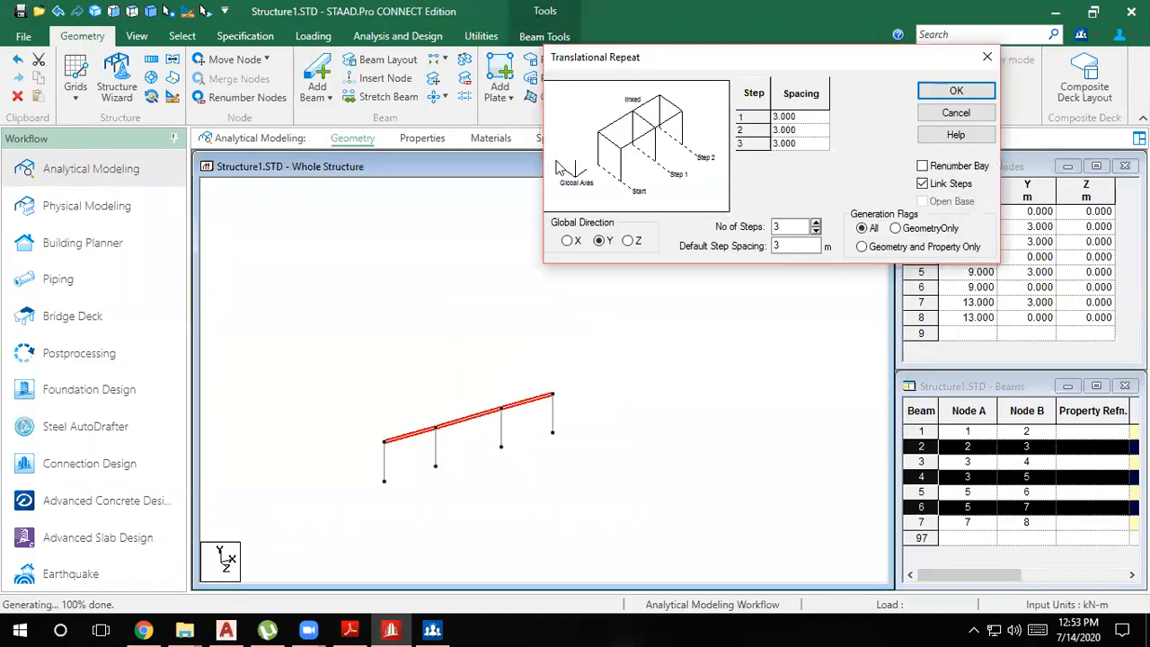
left_click(955, 91)
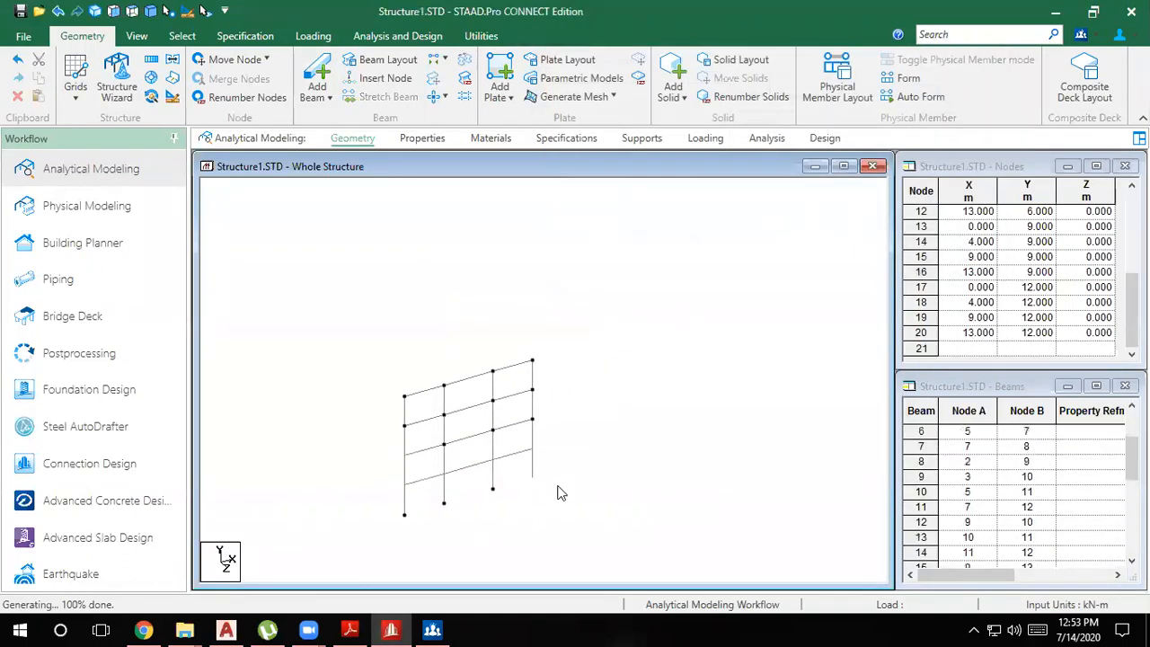
Set up a Translational Repeat of the whole plane frame along Z with 4 steps, consulting the assignment's top view
left_click_drag(585, 523, 296, 314)
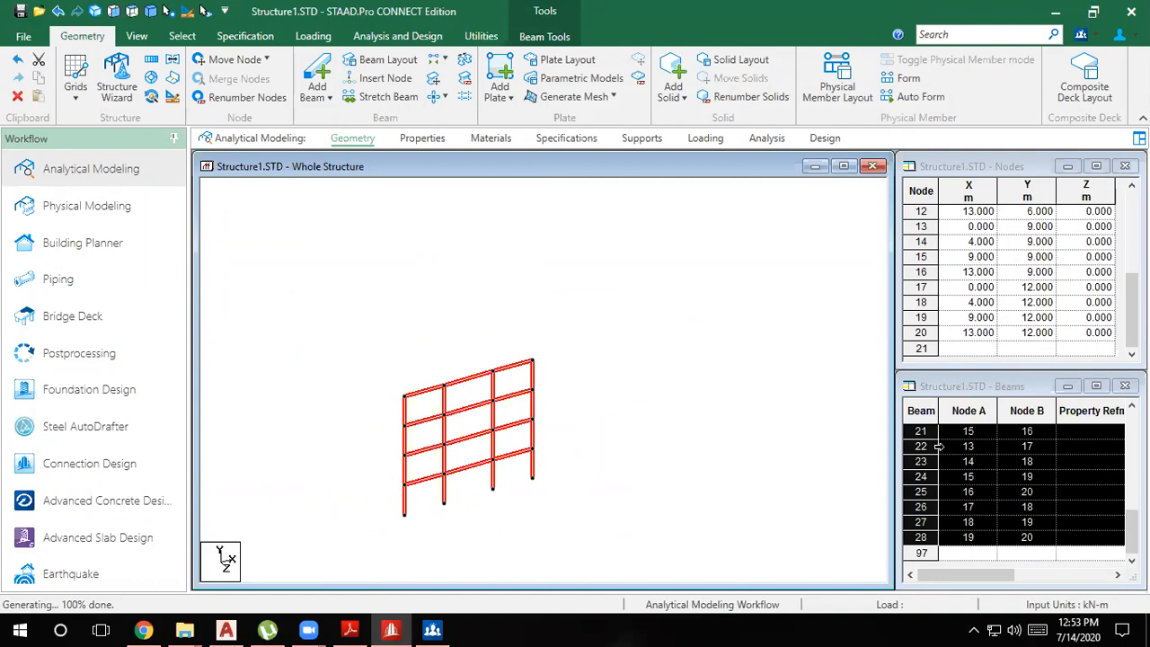
left_click(150, 78)
left_click(496, 454)
left_click(524, 454)
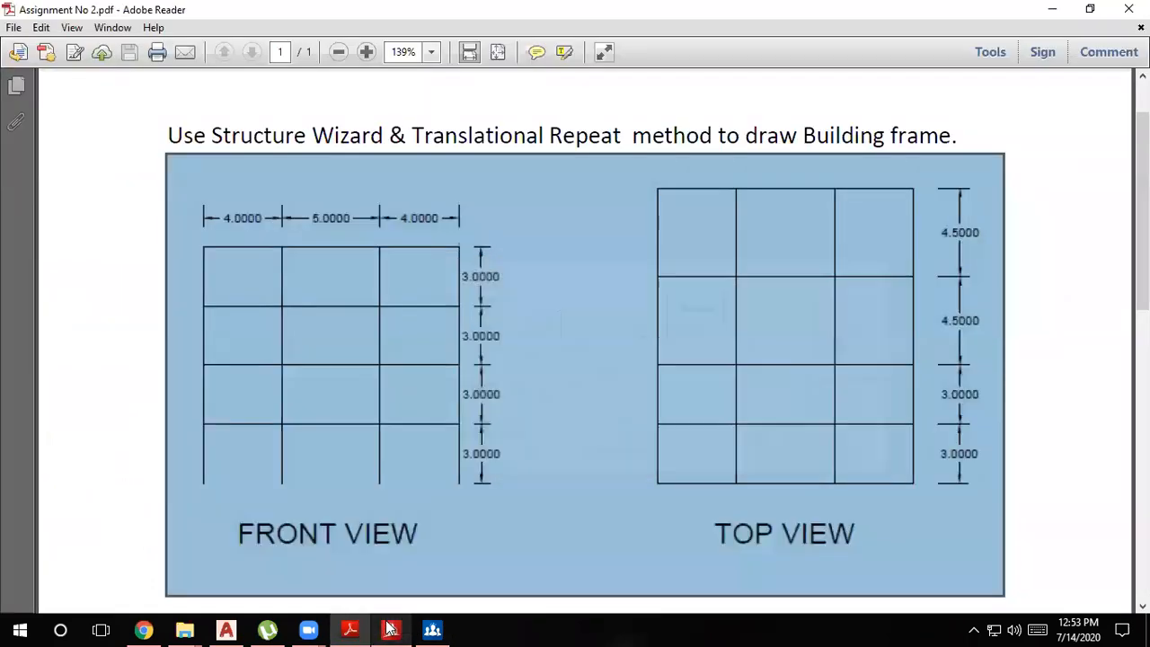
left_click(350, 629)
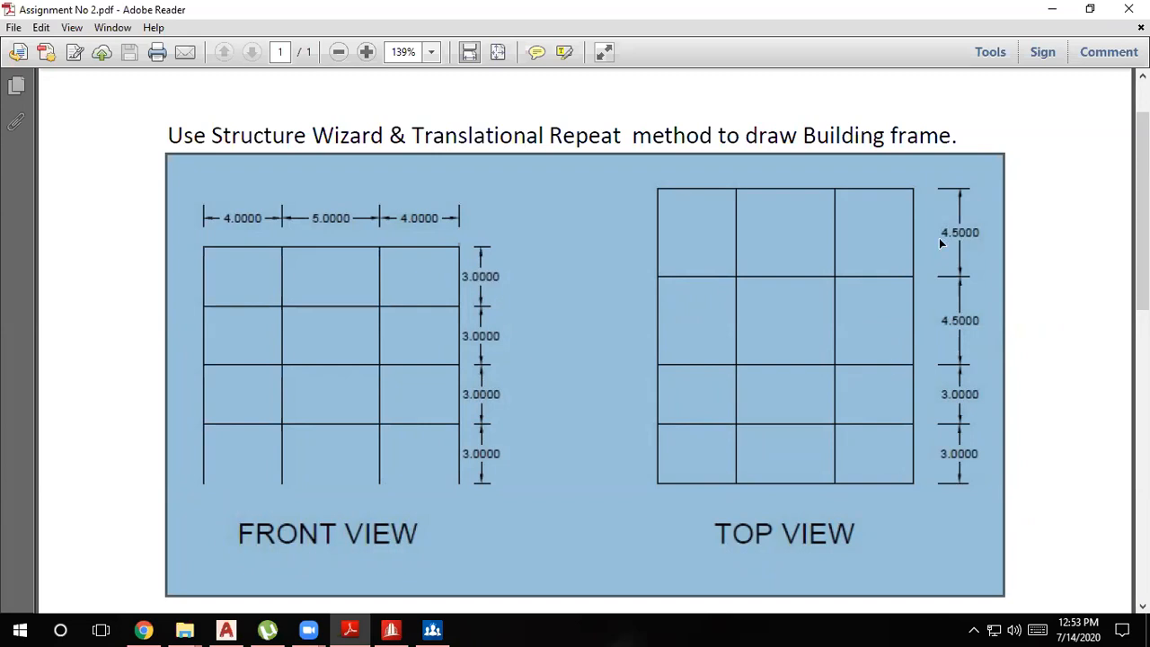
left_click(391, 630)
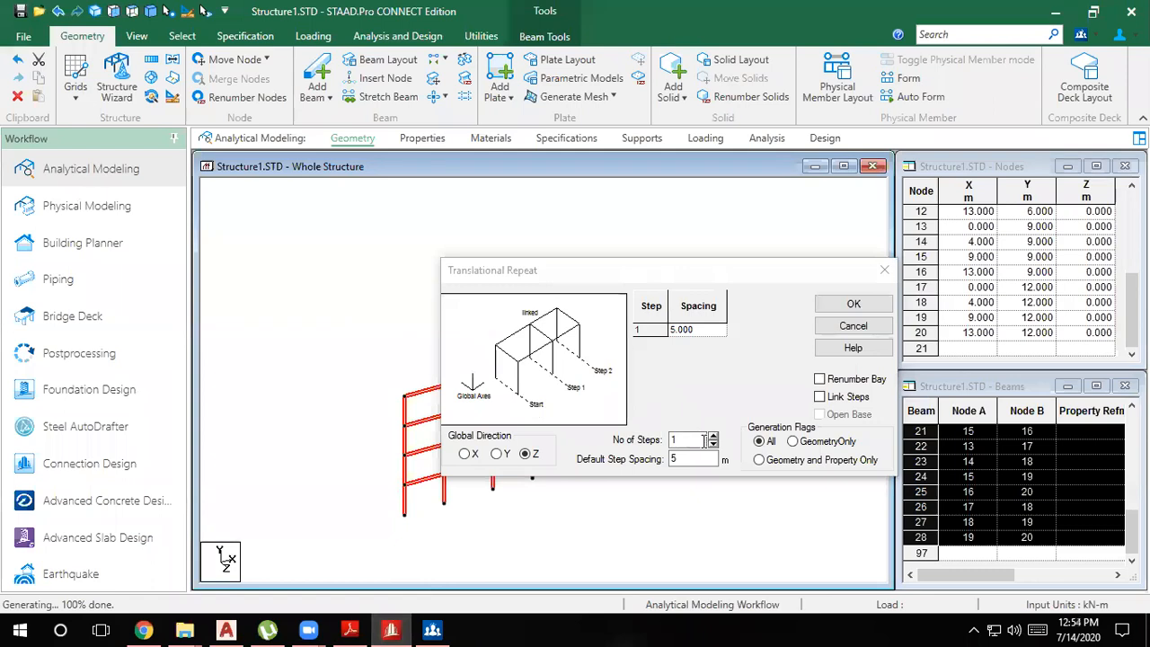
left_click(712, 436)
left_click(713, 435)
left_click(712, 437)
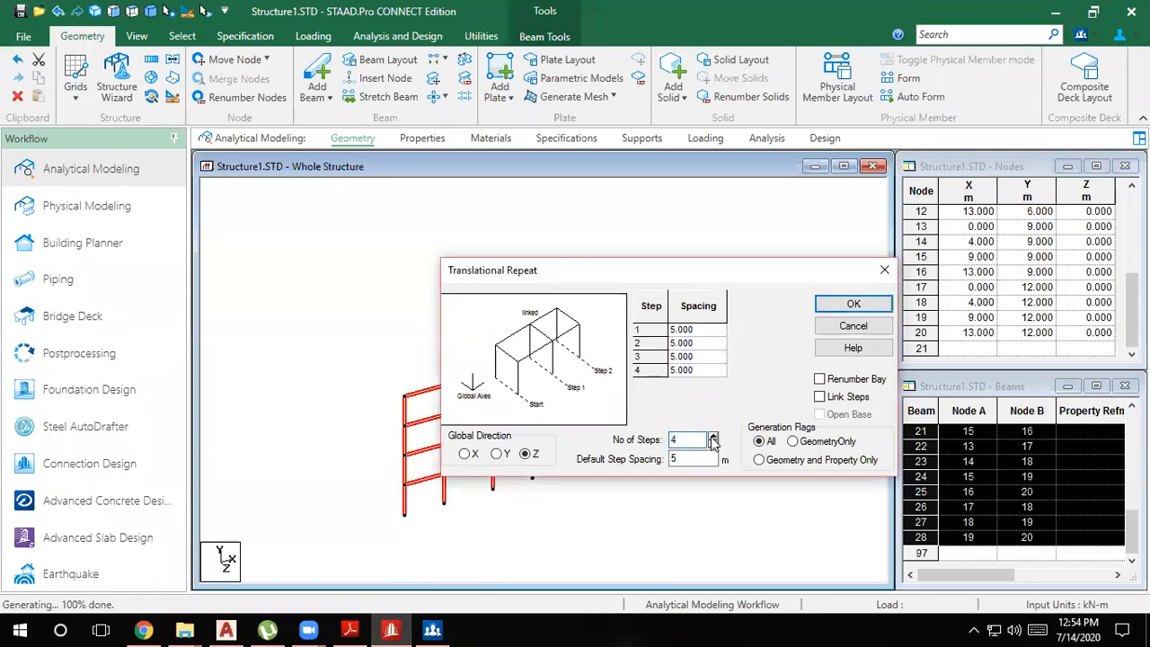
Set the Z step spacings to 4.5, 4.5, 3 and 3 m, enable Link Steps and Open Base, and generate the frame
left_click(702, 333)
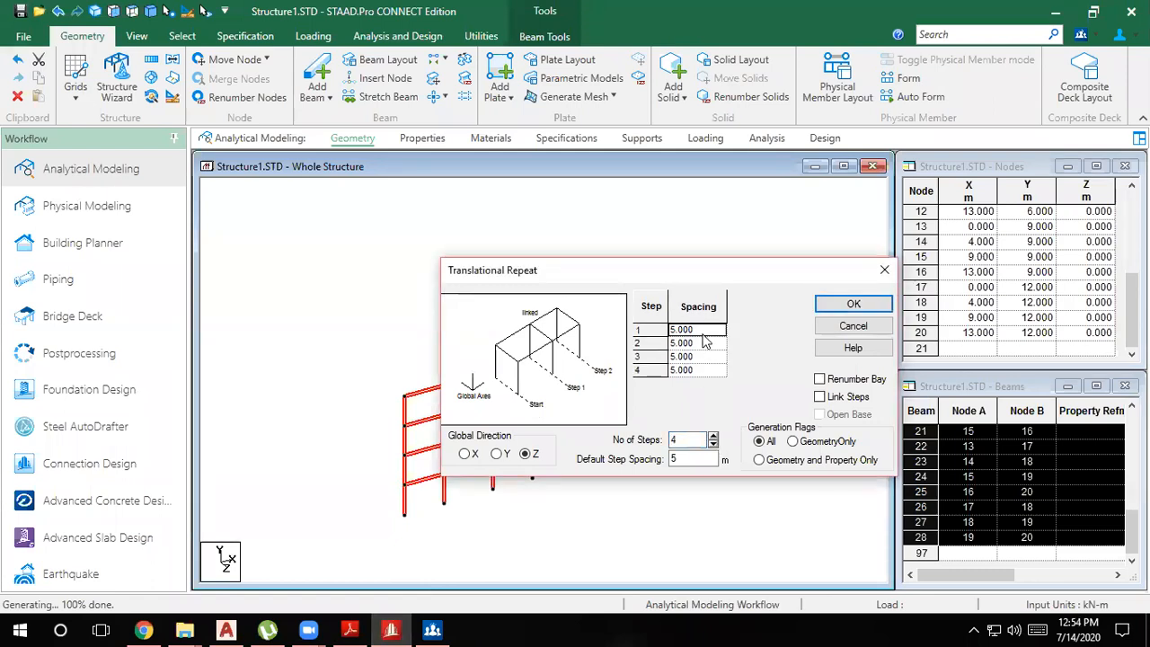
type("4.5")
left_click(705, 341)
type("4")
key("Return")
type("3")
key("Return")
type("3")
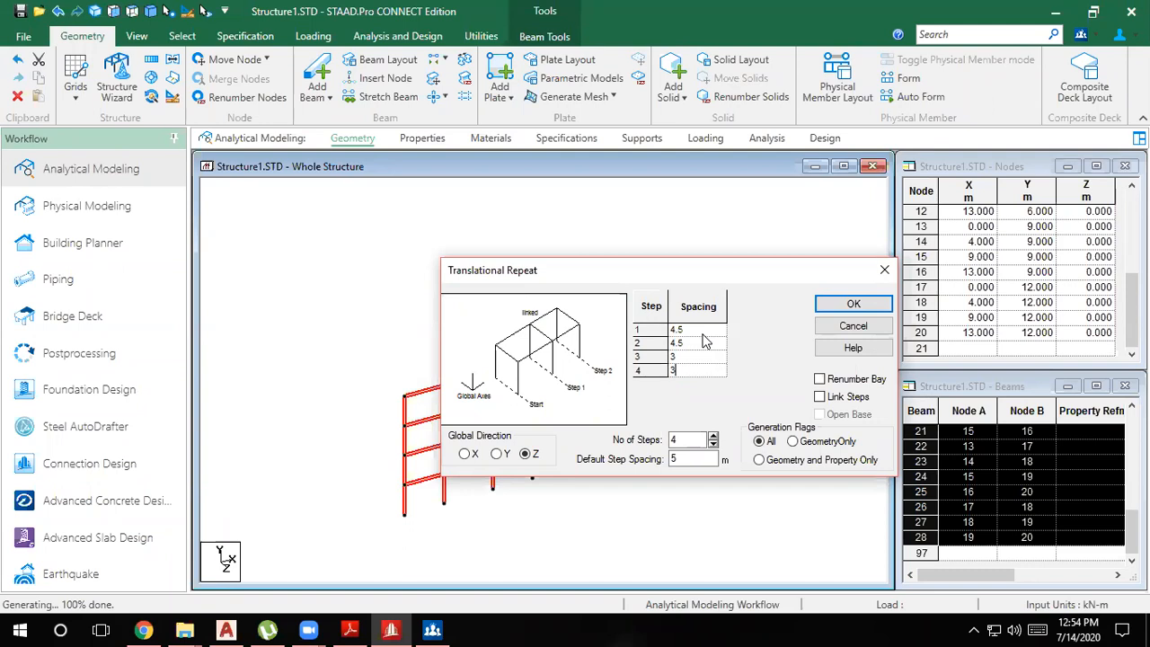
left_click(820, 397)
left_click(819, 414)
left_click(849, 304)
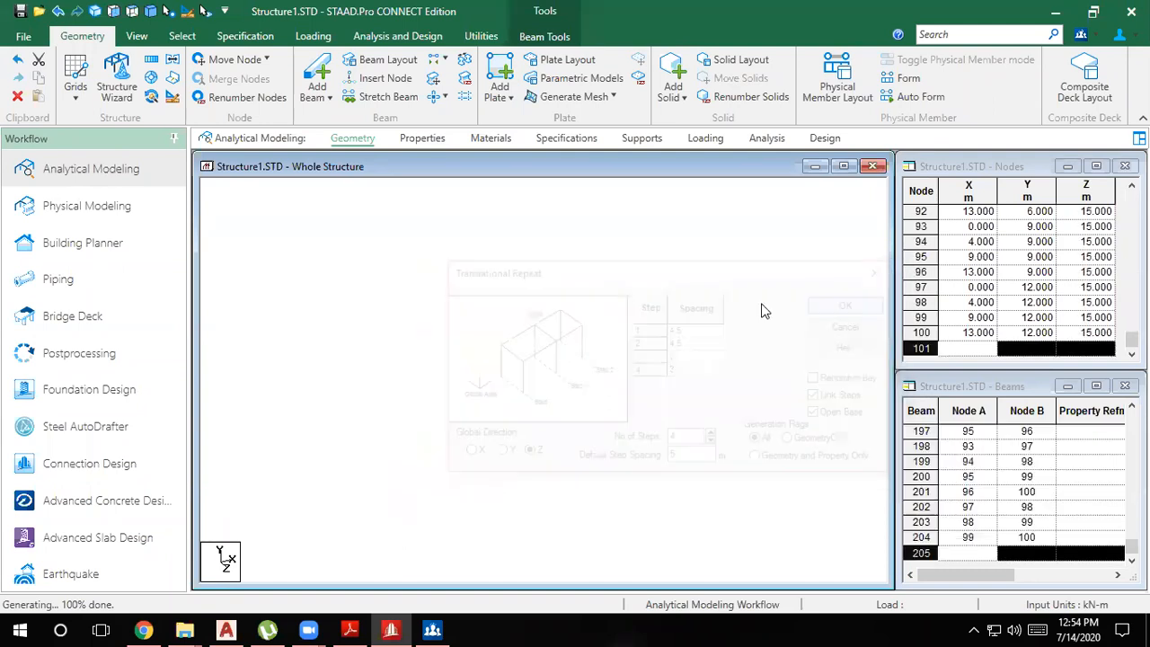
Examine the building frame in plan, front and isometric views and compare it with the assignment drawing
left_click(132, 11)
middle_click_drag(667, 359, 709, 272)
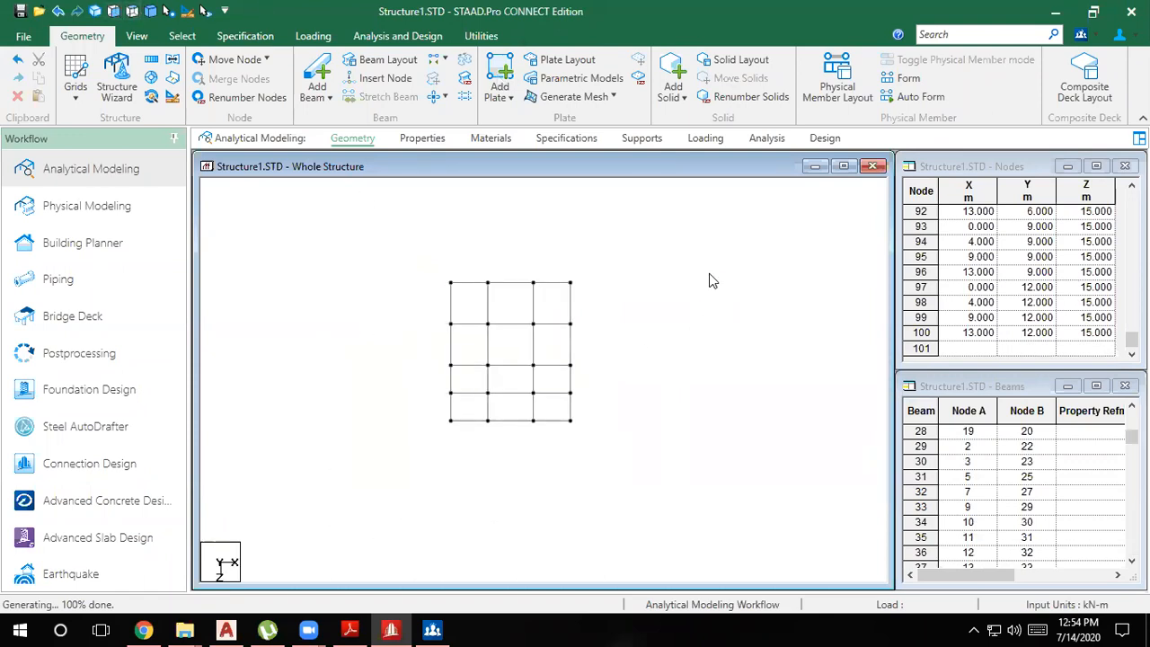
scroll(512, 421, "up", 4)
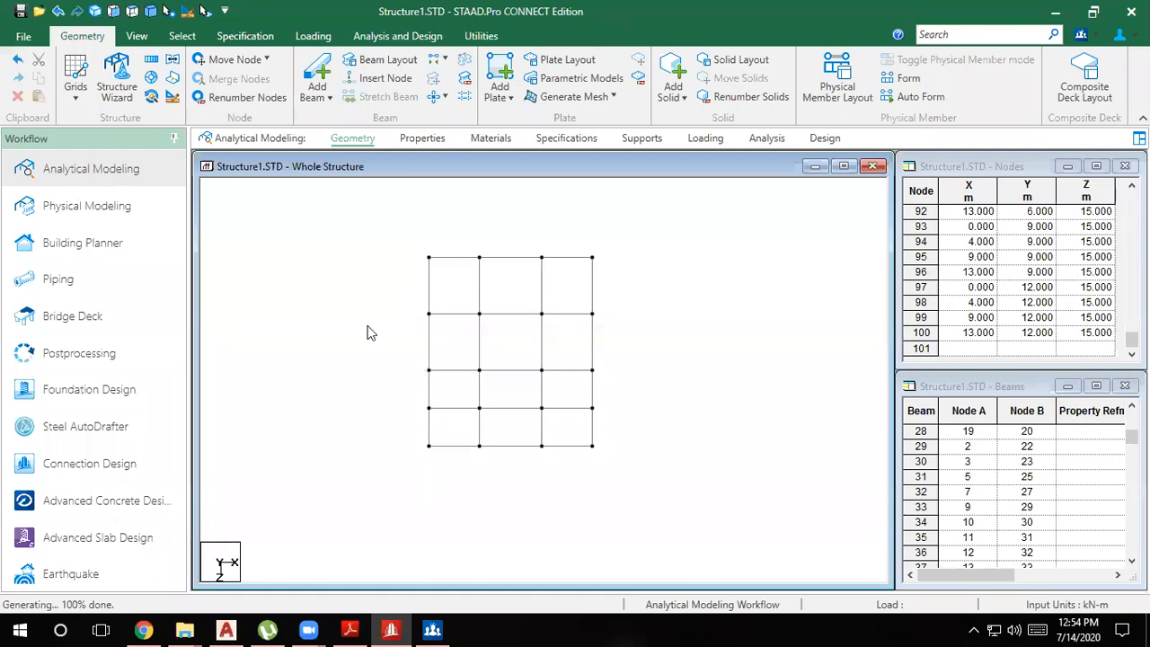
left_click(115, 12)
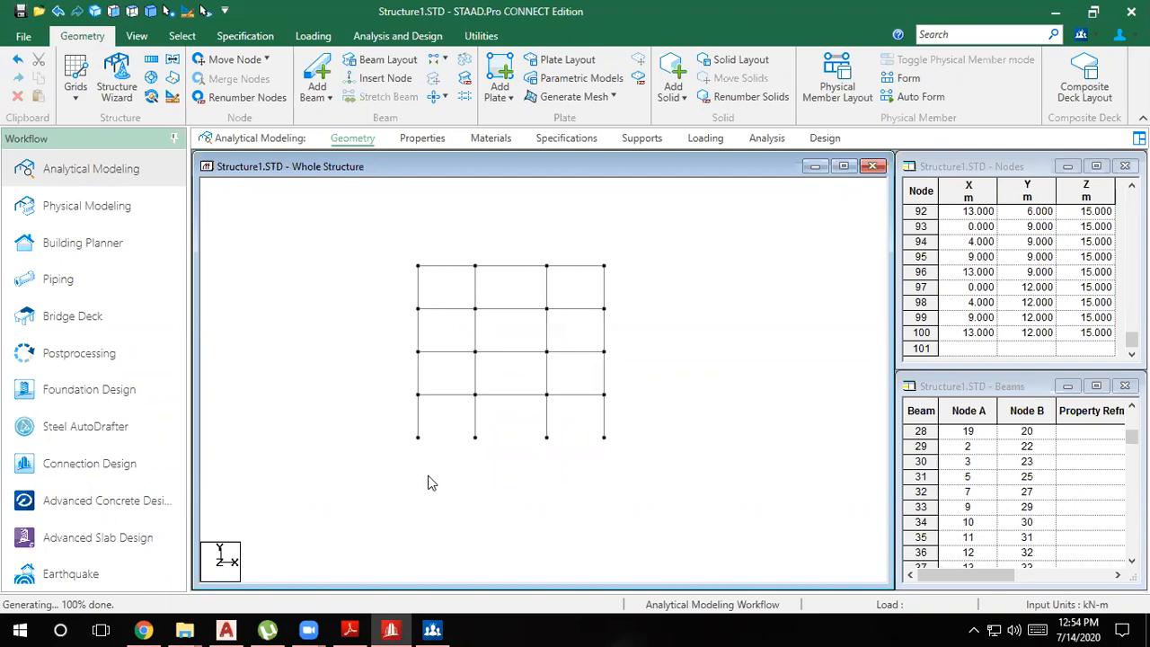
left_click(351, 629)
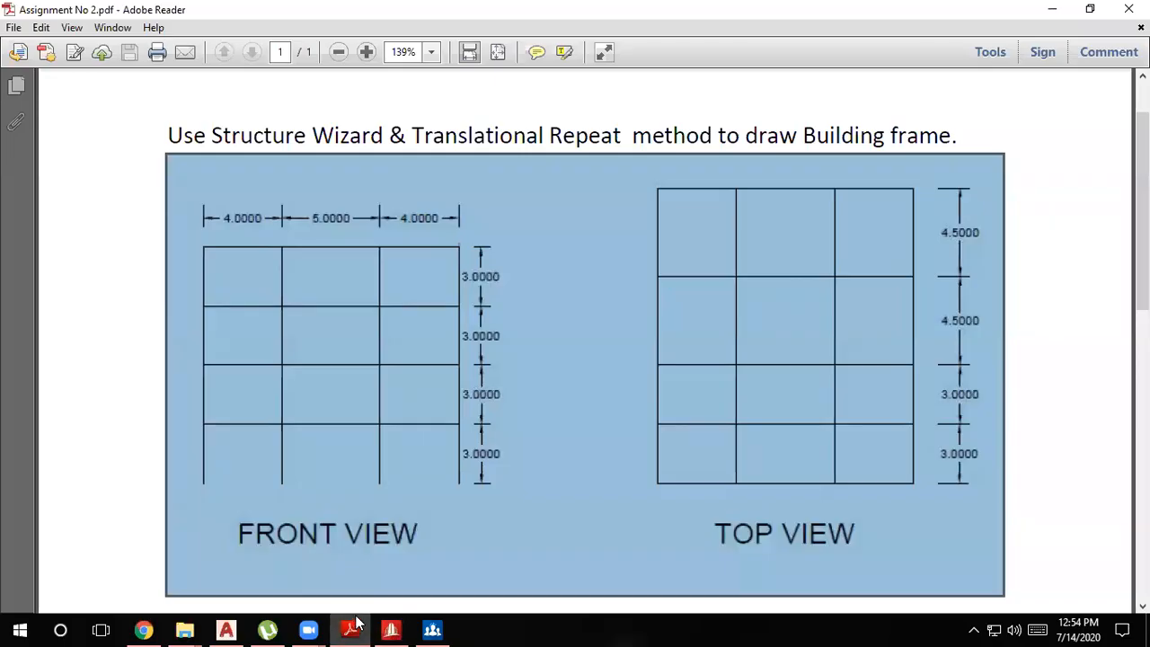
left_click(344, 626)
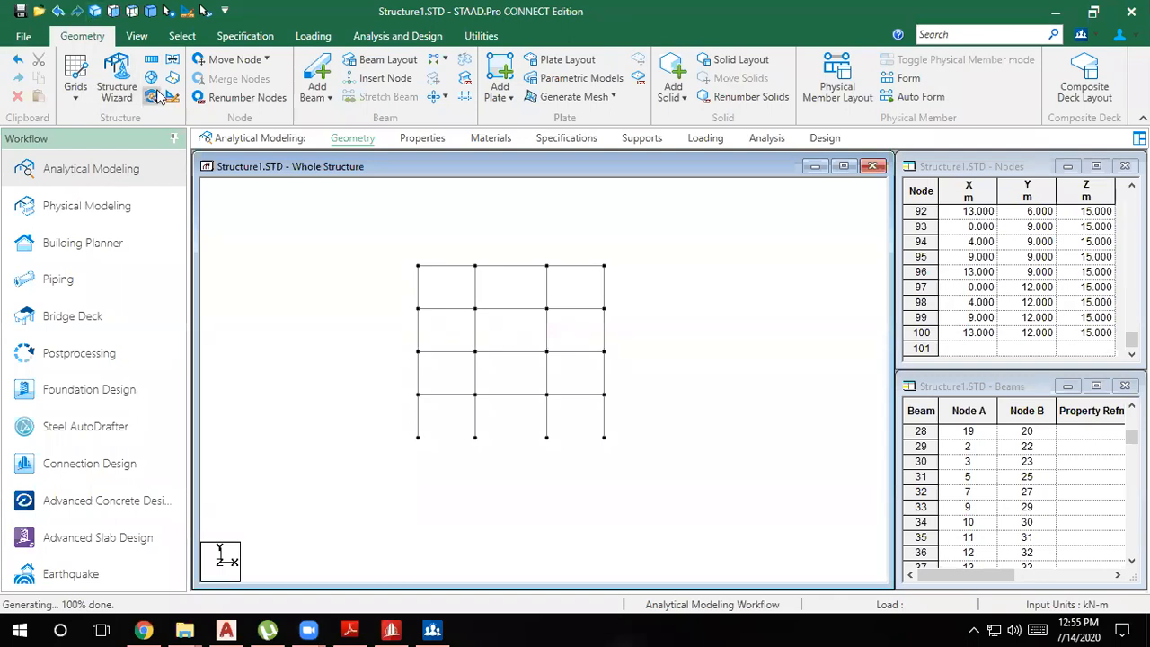
left_click(153, 17)
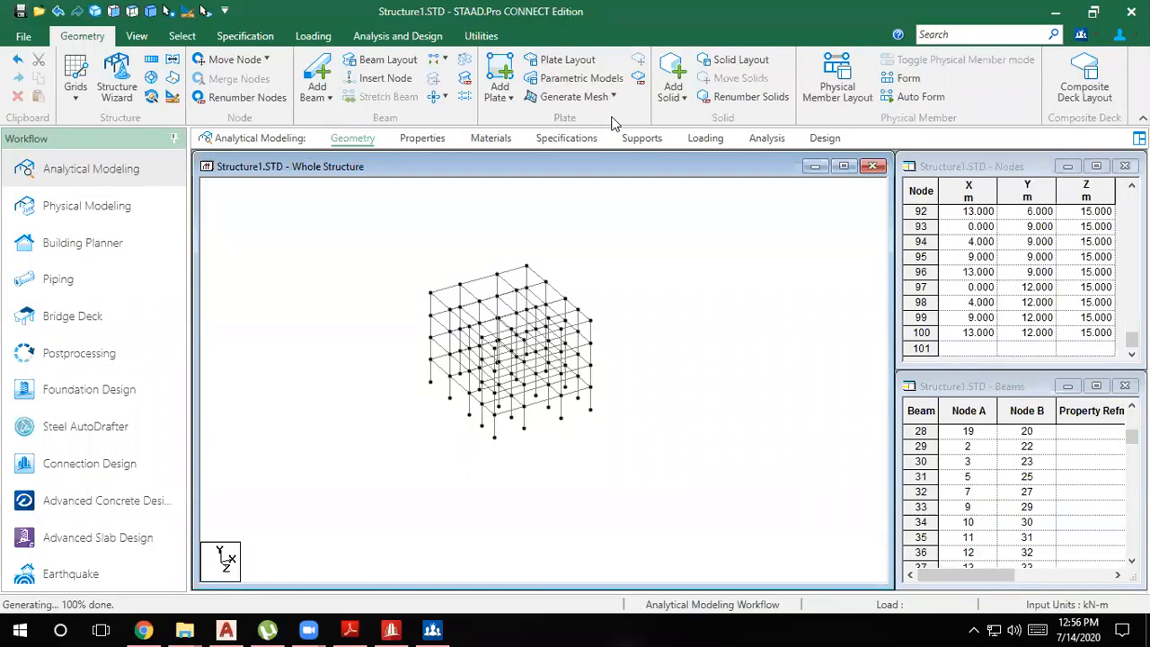
scroll(524, 259, "up", 5)
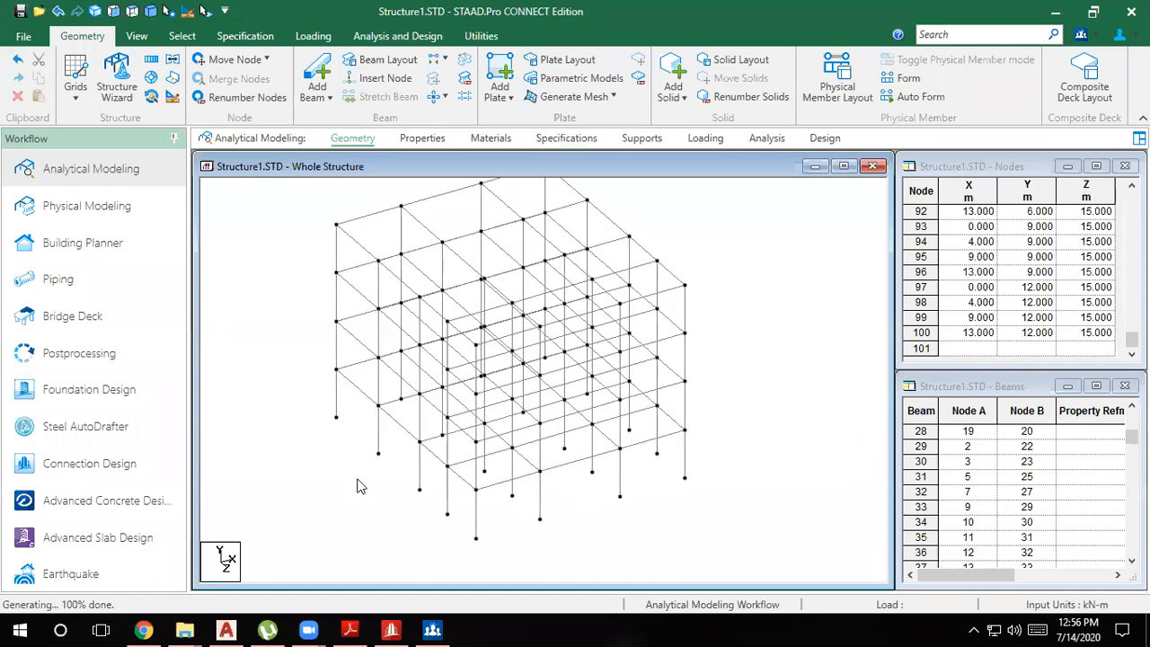
mouse_move(344, 627)
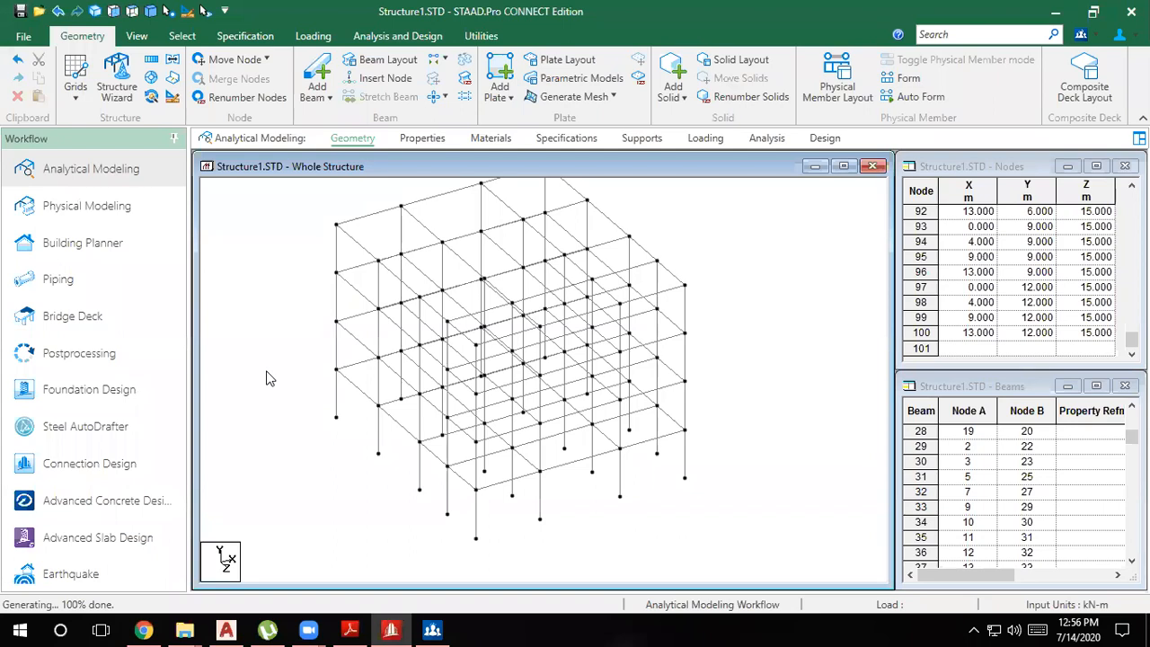
scroll(539, 444, "down", 5)
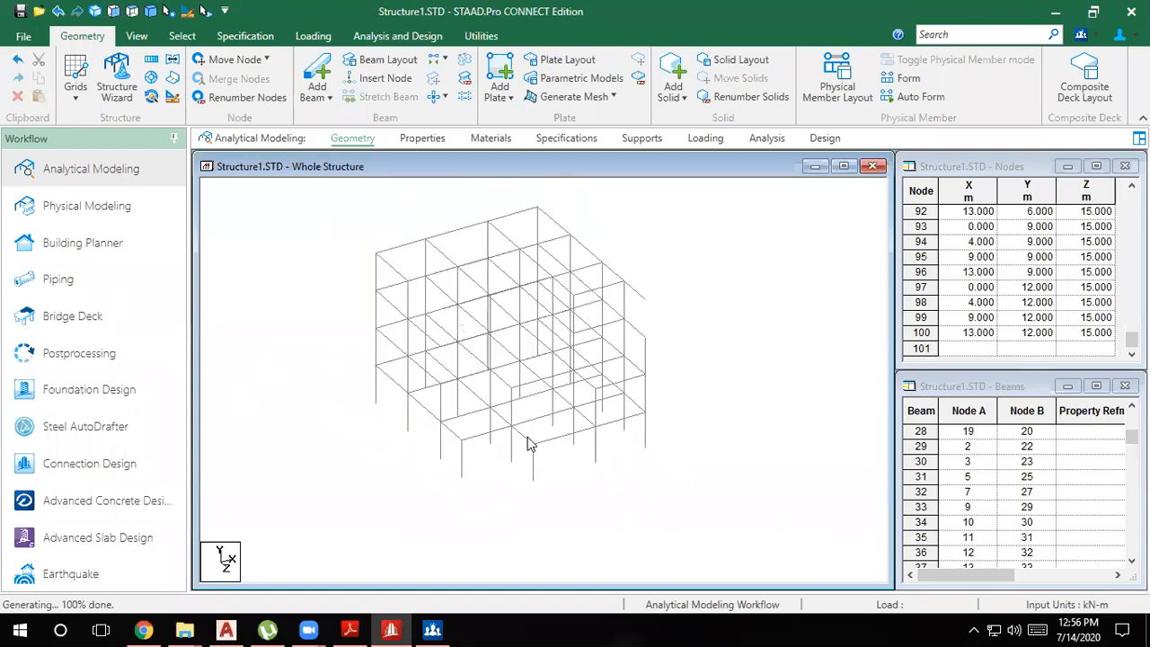
Delete all beams of the frame while keeping the nodes left without structural elements
left_click_drag(627, 456, 364, 226)
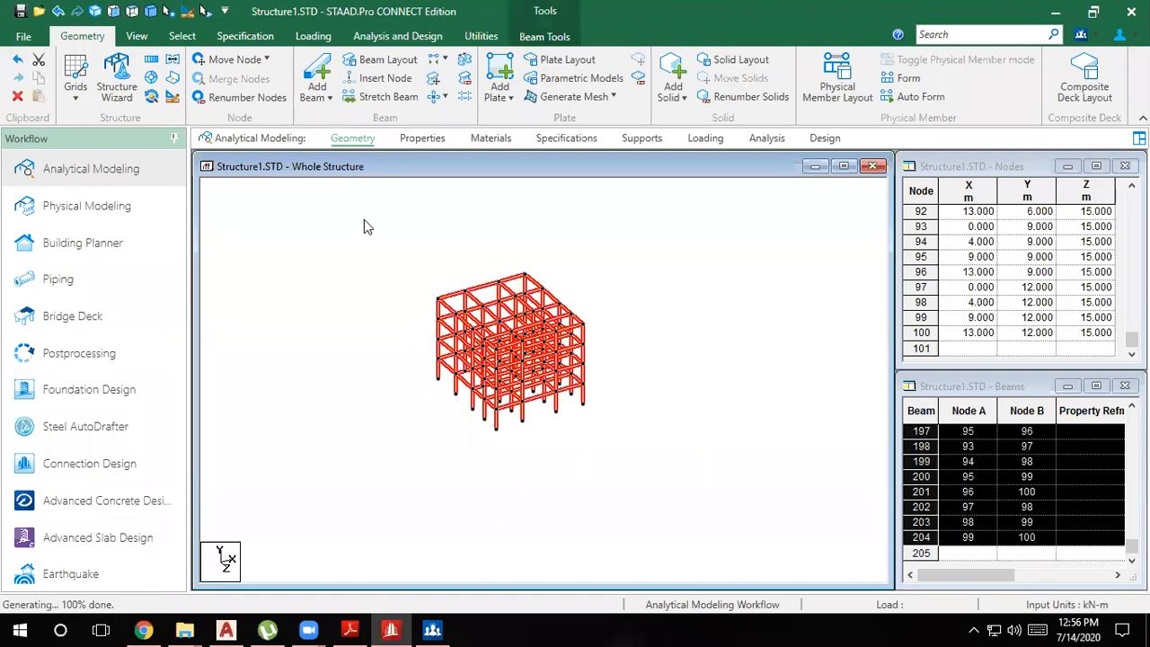
key("Delete")
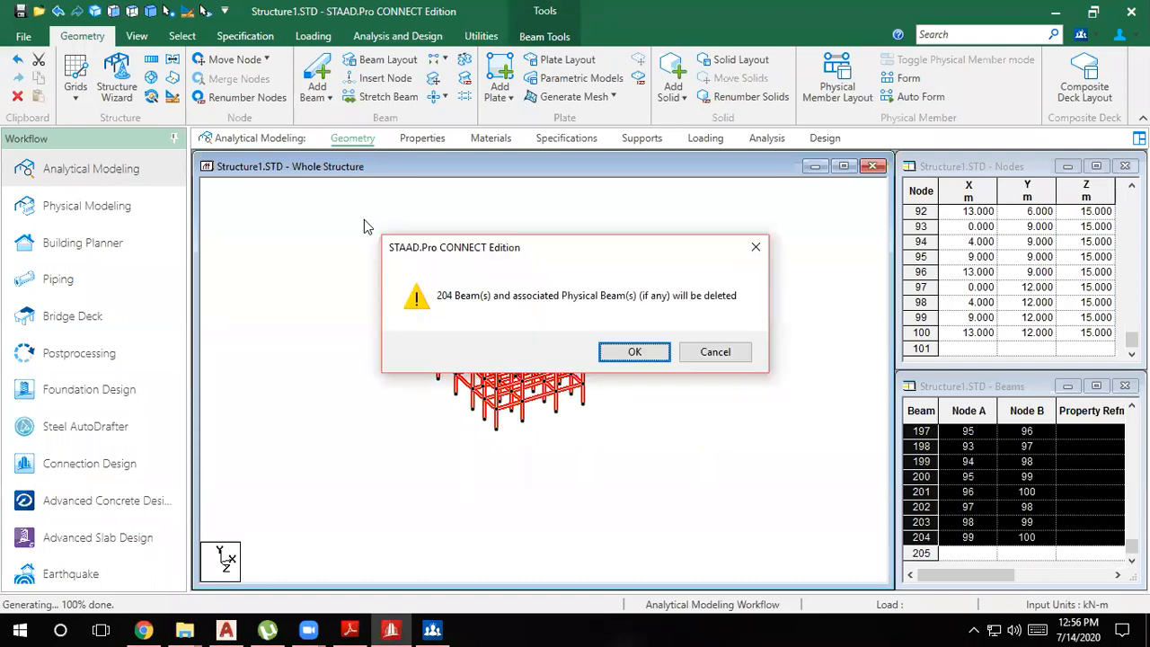
key("Return")
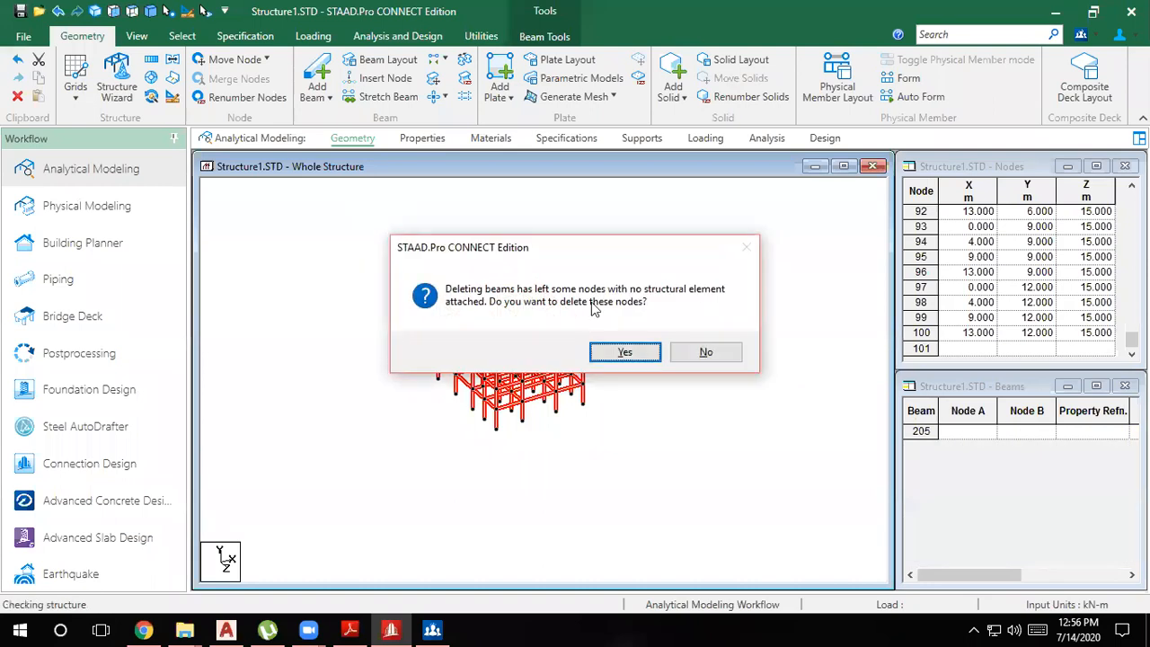
left_click(686, 354)
scroll(592, 403, "down", 3)
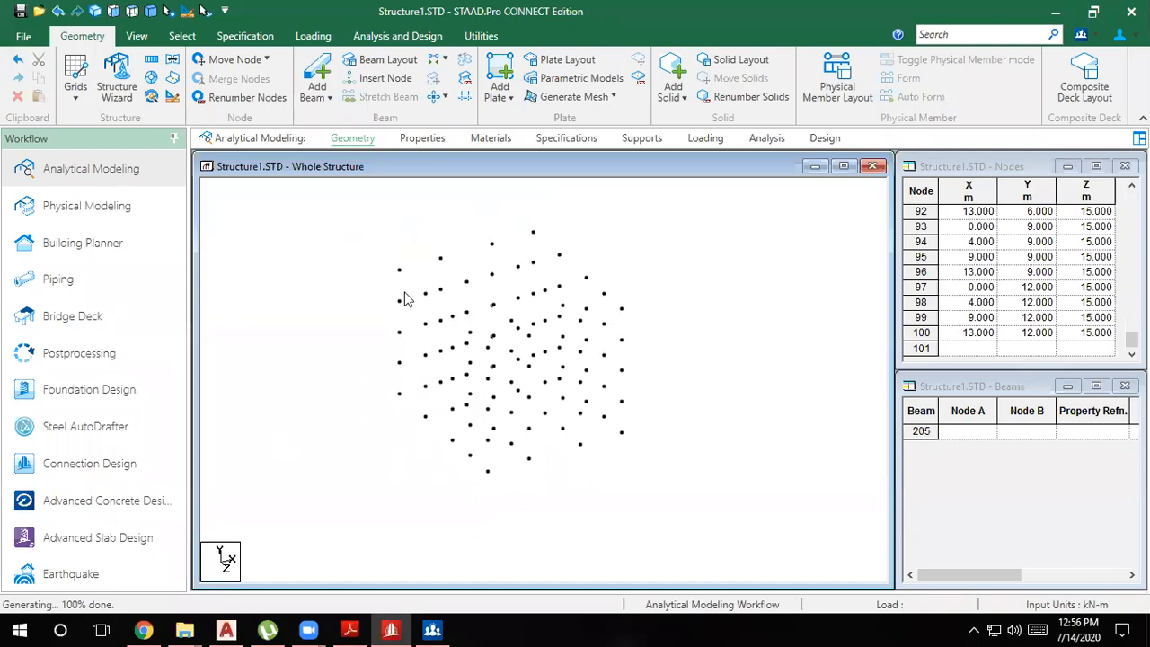
left_click(133, 11)
left_click(151, 11)
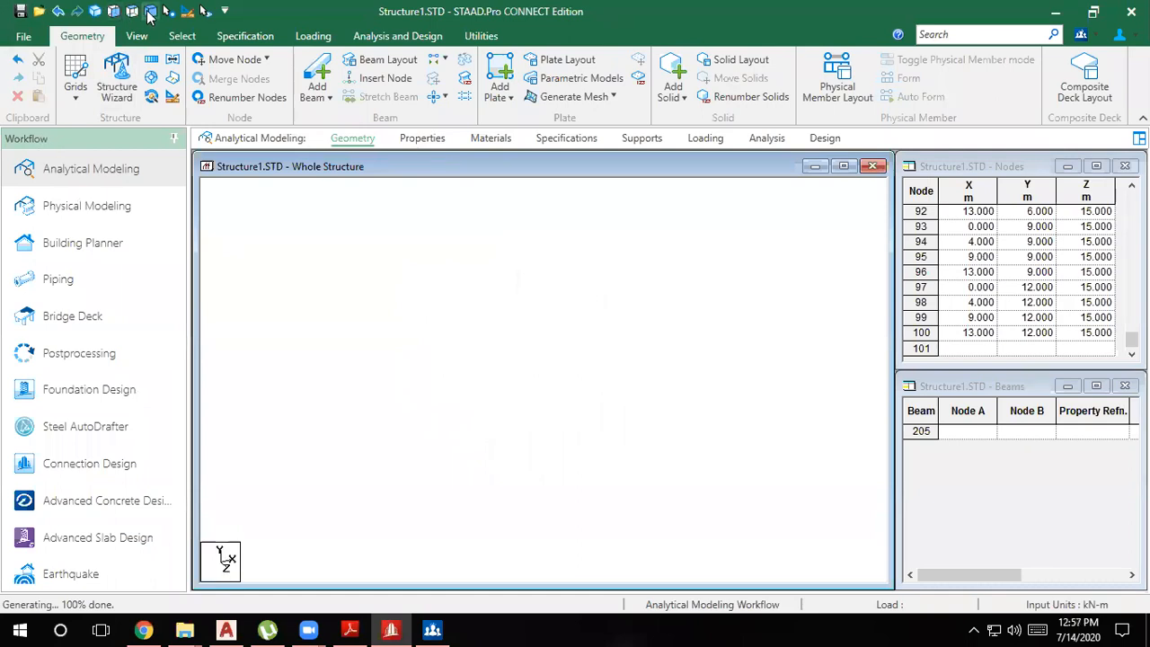
scroll(433, 352, "up", 2)
scroll(530, 326, "down", 2)
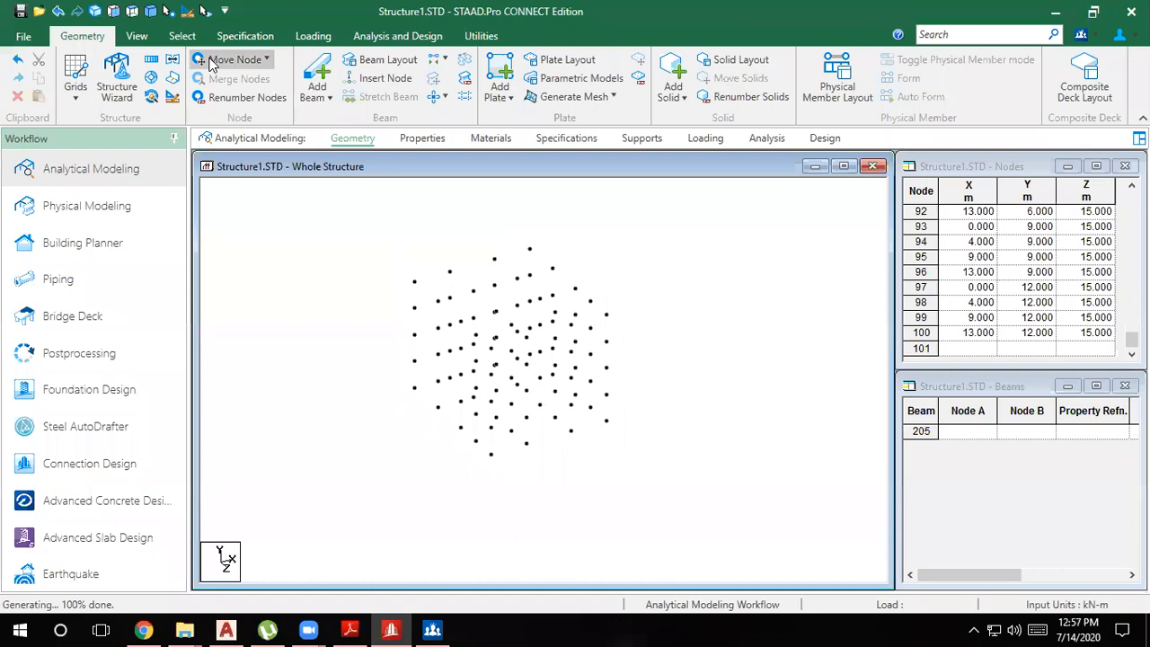
left_click(444, 60)
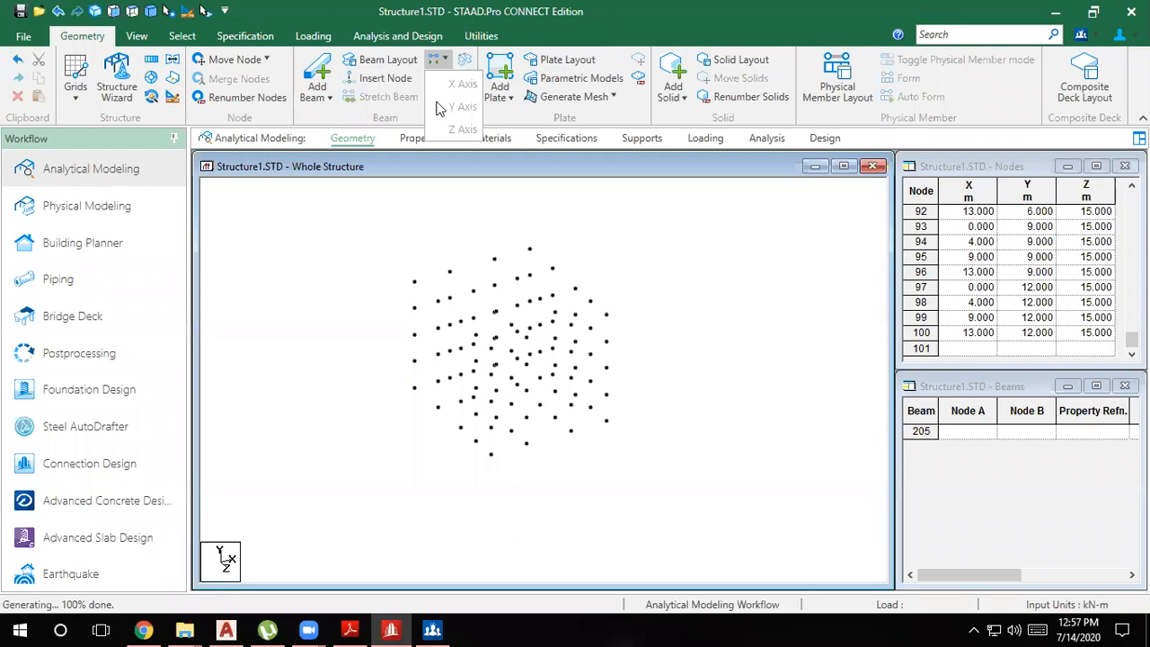
left_click(396, 192)
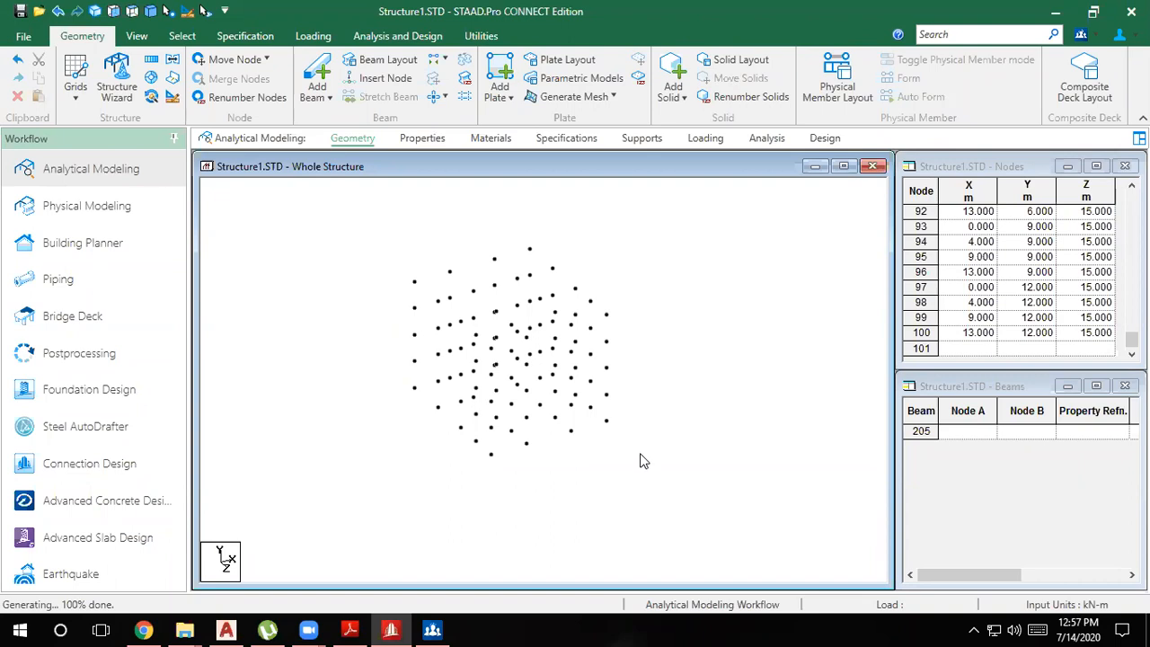
Switch to the nodes cursor so that nodes can be selected in the whole-structure view
scroll(403, 294, "up", 1)
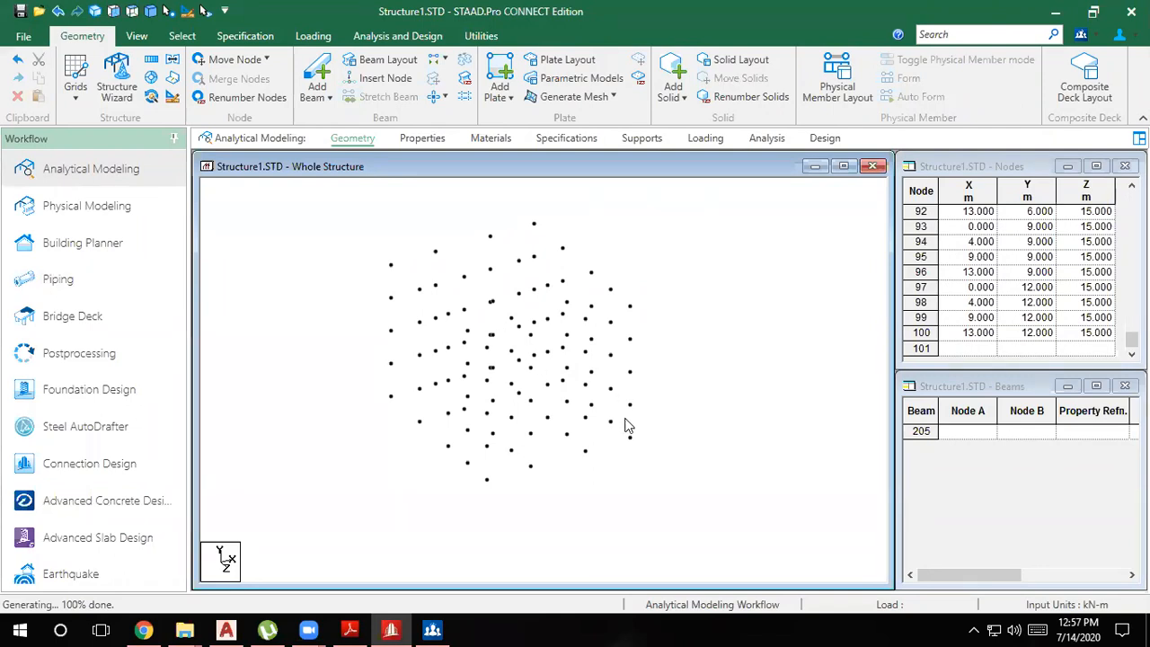
scroll(613, 429, "down", 3)
left_click(170, 14)
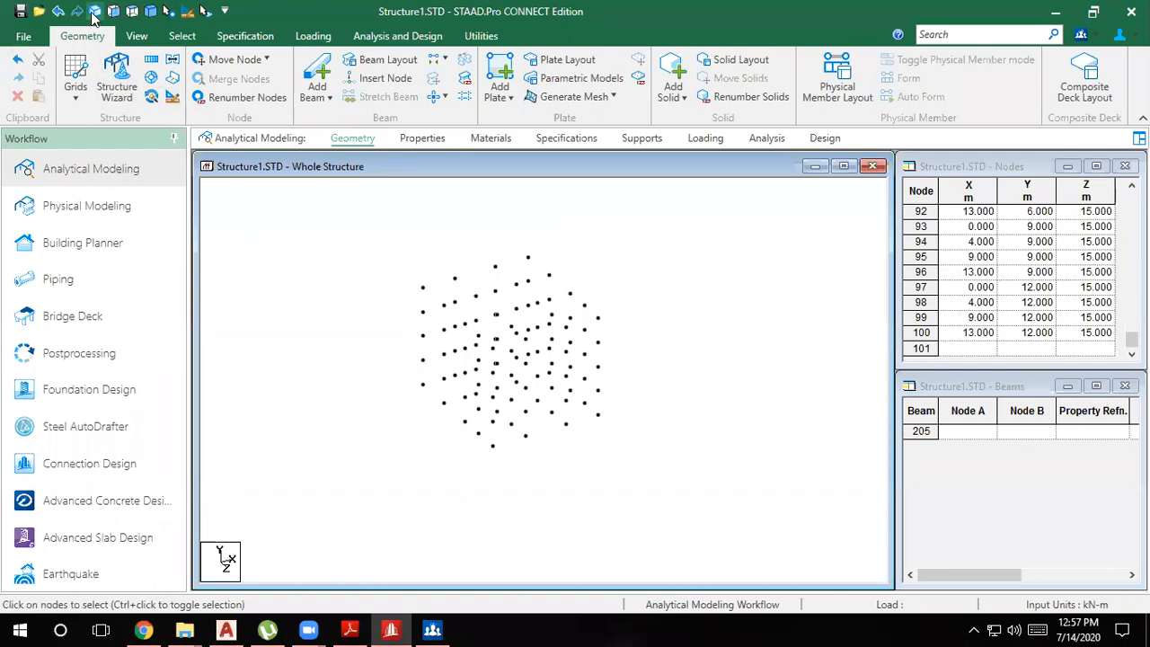
left_click_drag(683, 503, 270, 200)
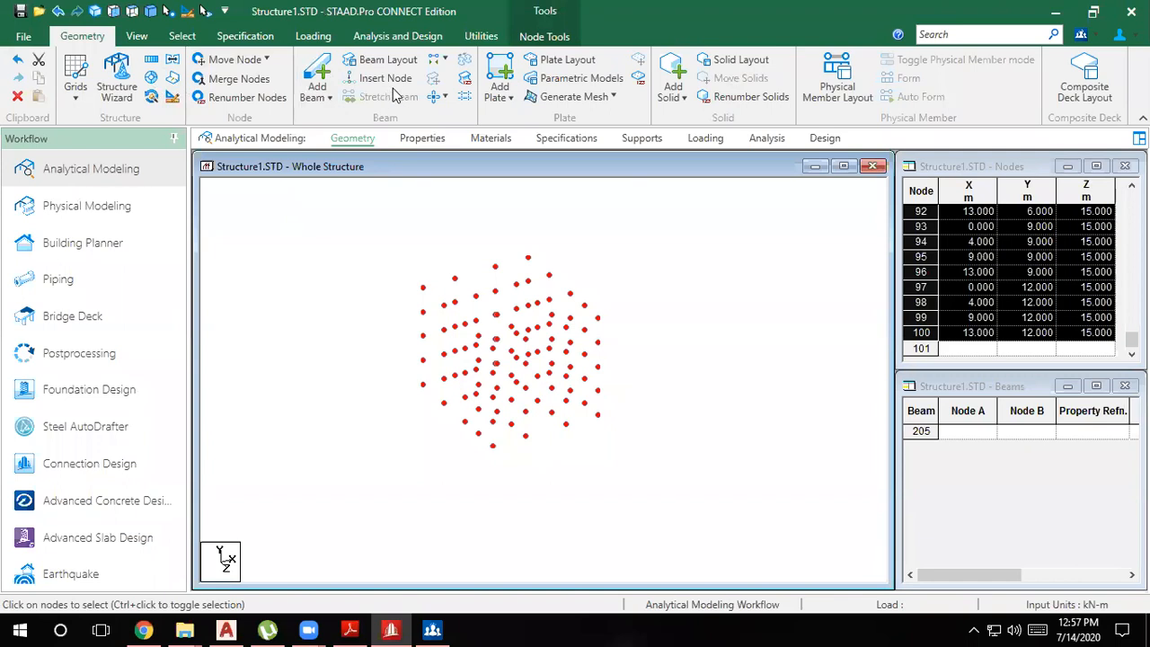
left_click(438, 60)
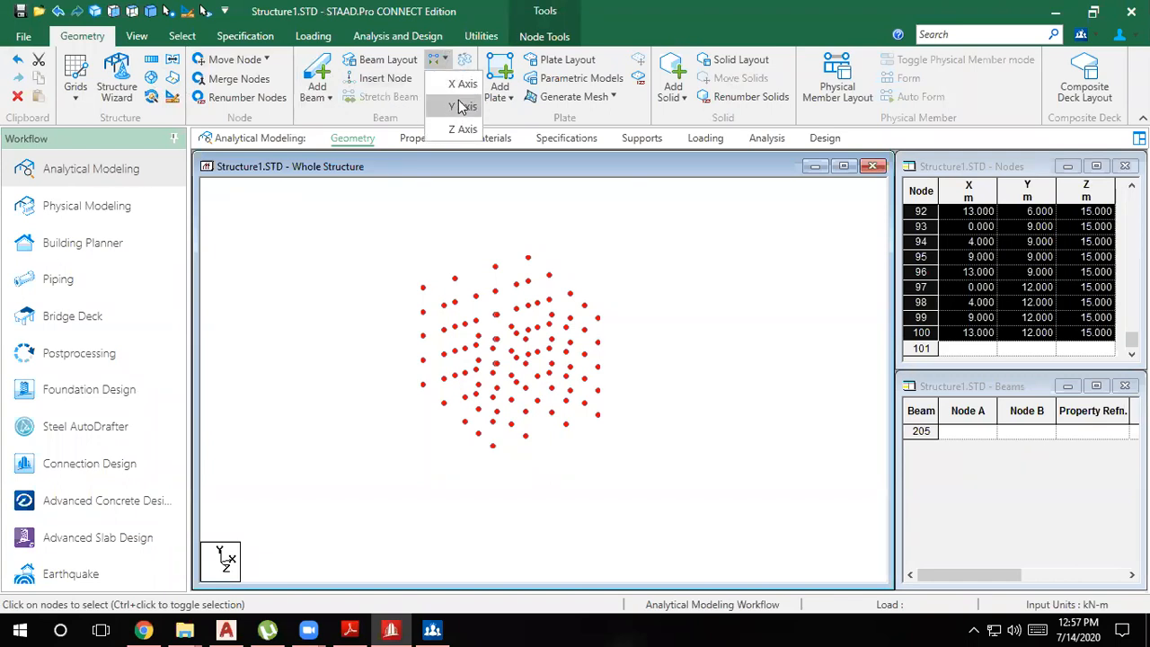
left_click(437, 256)
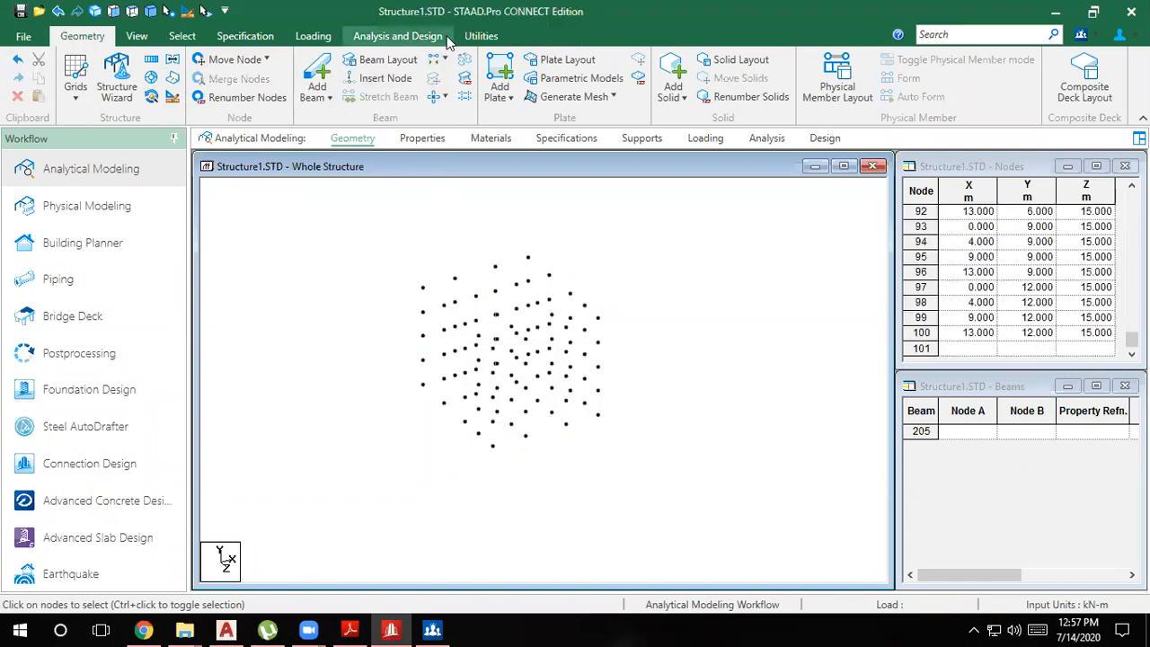
left_click(440, 60)
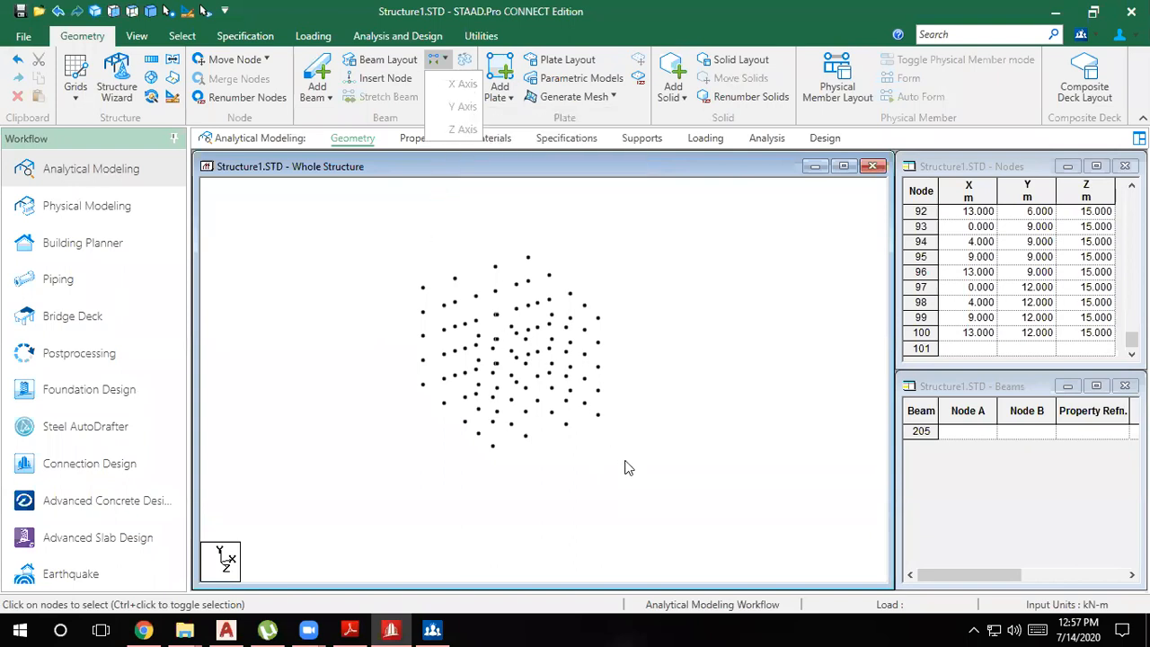
left_click(628, 468)
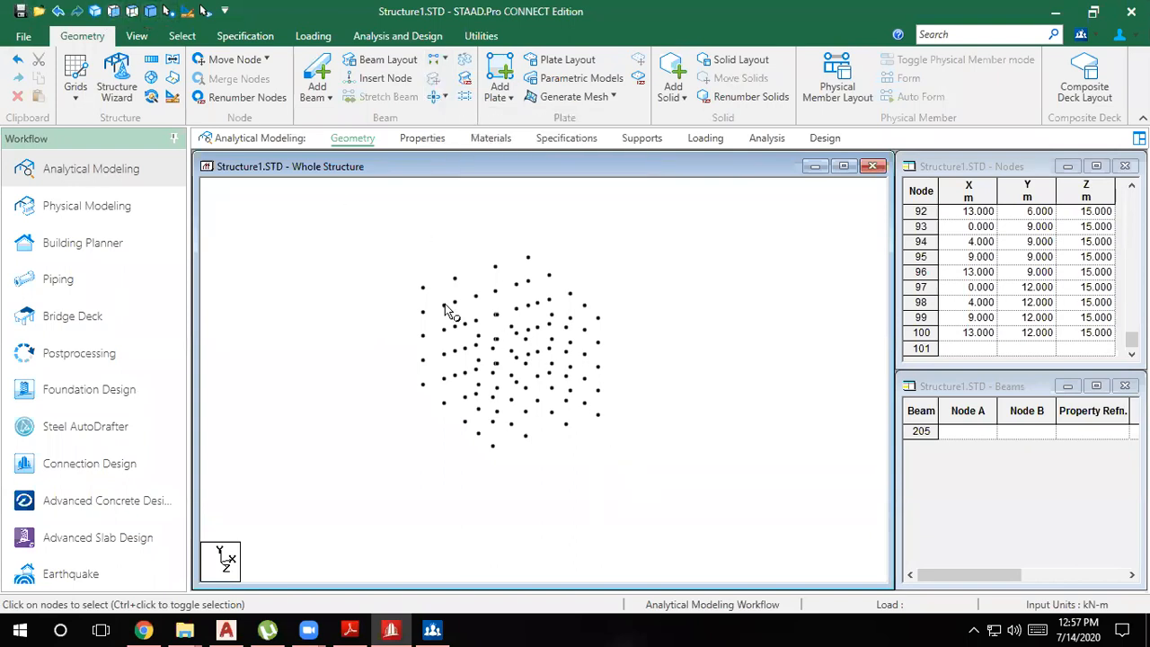
Select all nodes of the structure and connect them with beams along the X axis
left_click_drag(680, 485, 310, 227)
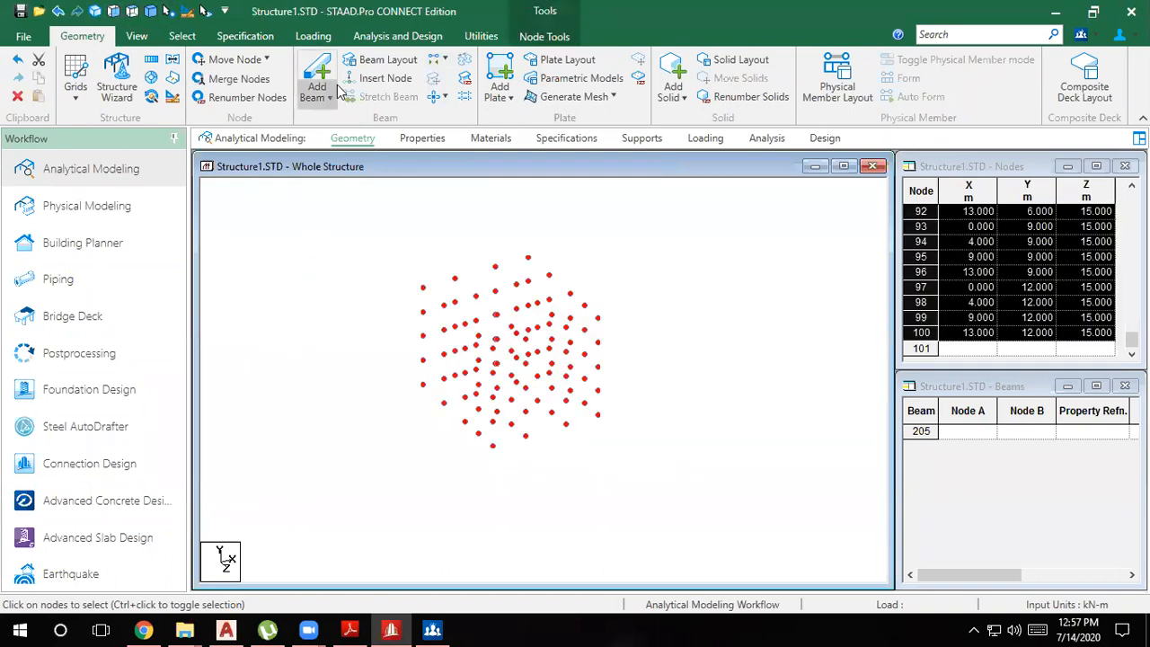
left_click(443, 59)
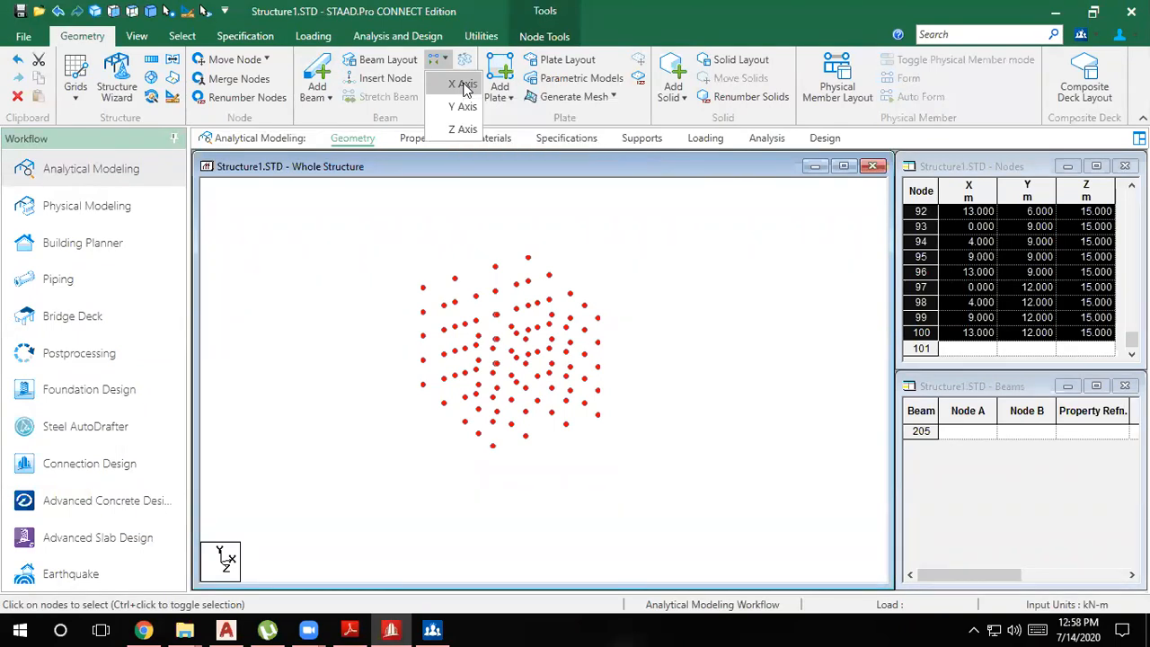
left_click(466, 87)
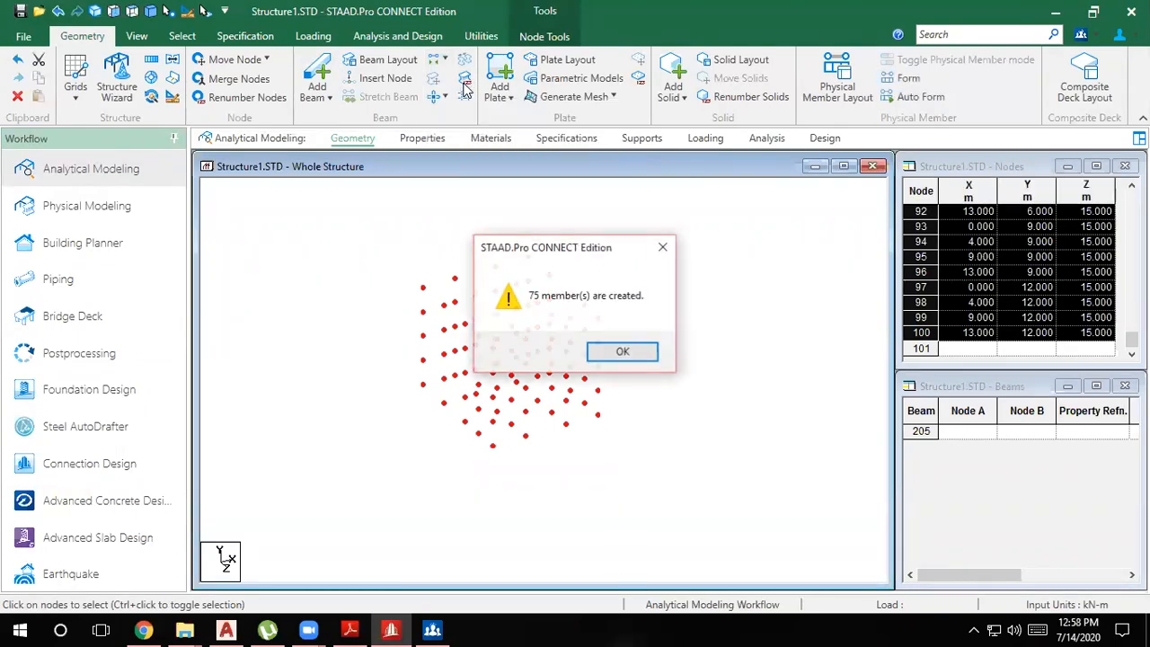
left_click(613, 349)
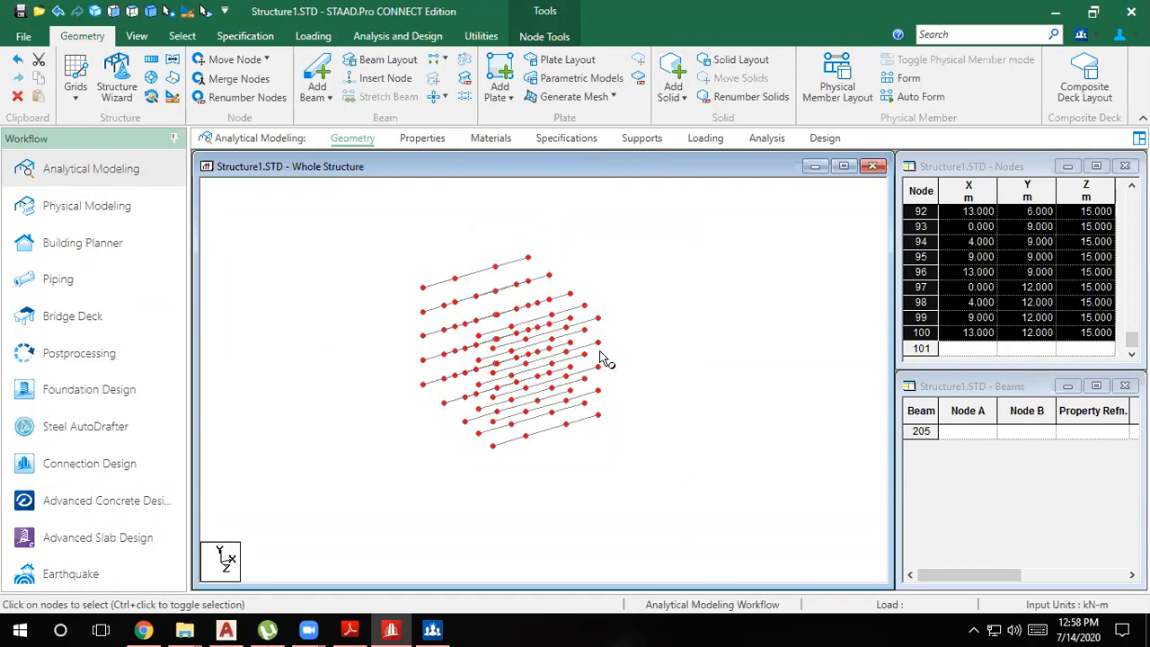
Connect the selected nodes with vertical members along the Y axis
scroll(599, 350, "up", 1)
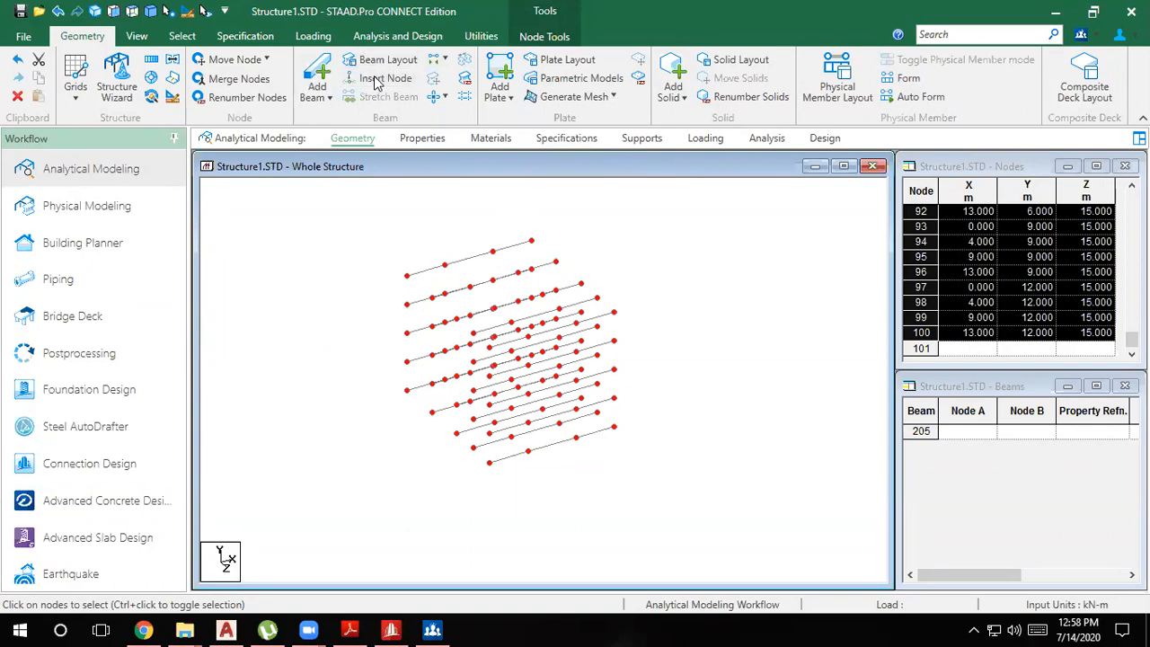
left_click(440, 60)
left_click(449, 107)
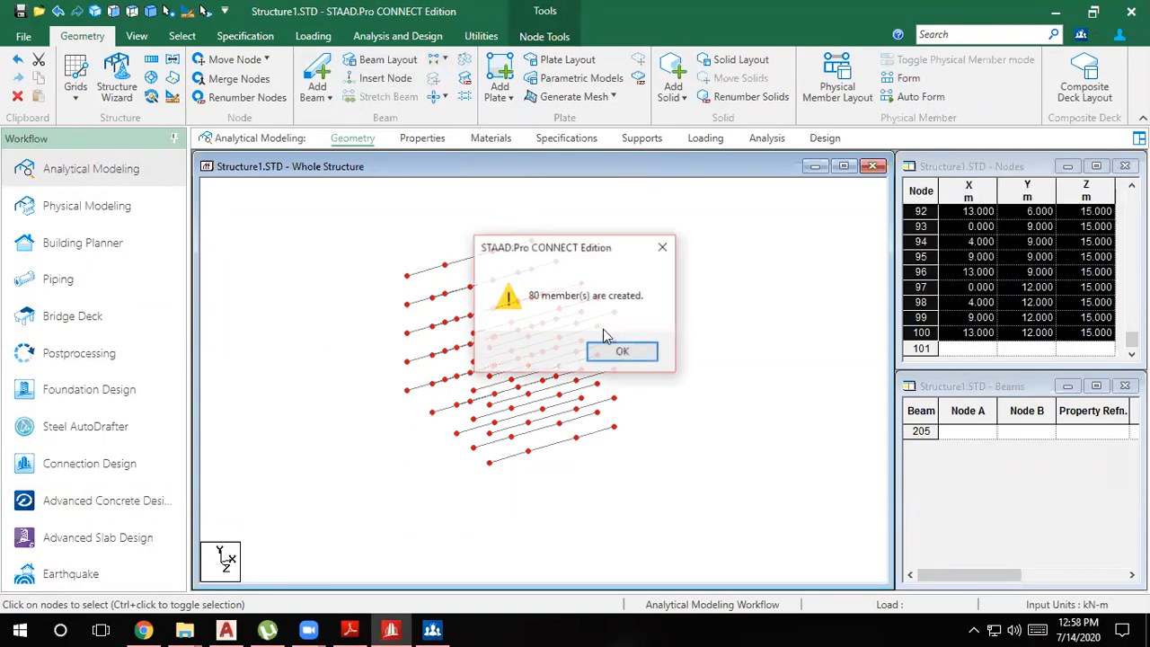
left_click(620, 352)
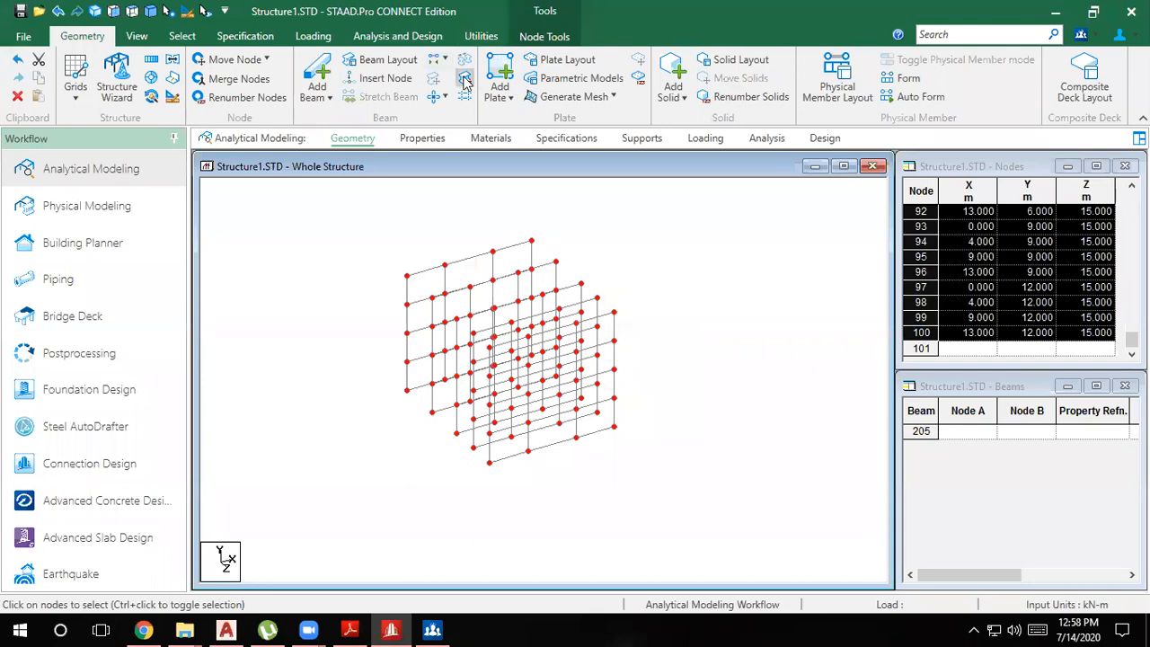
Connect the selected nodes with beams along the Z axis
left_click(439, 60)
left_click(458, 128)
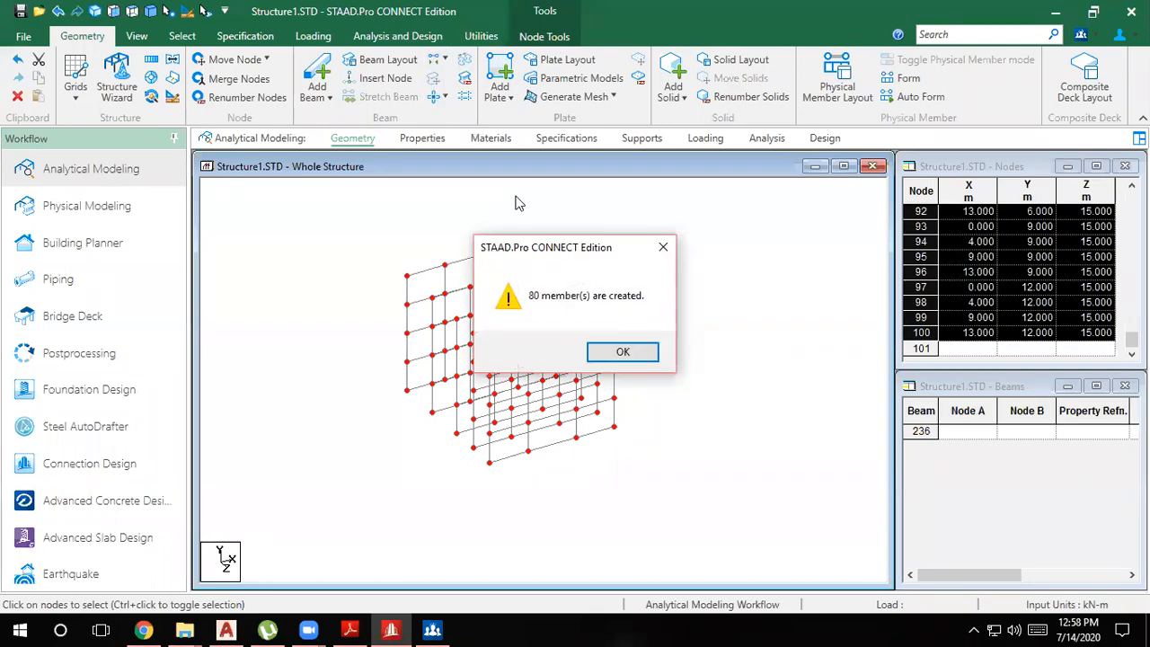
left_click(622, 352)
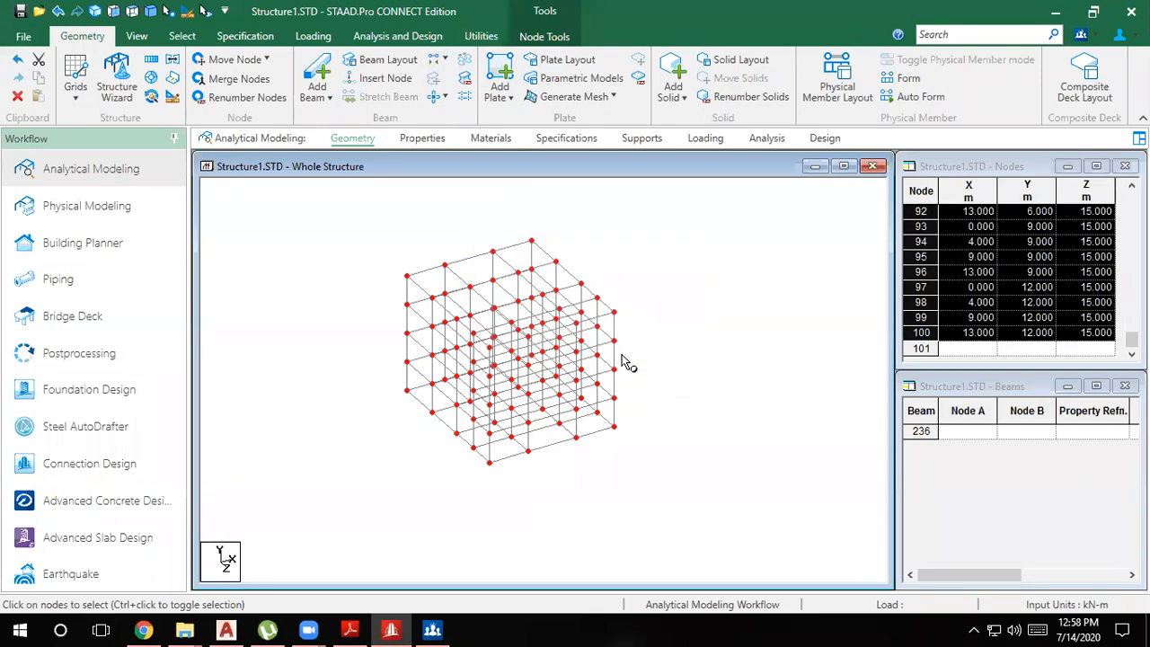
Delete all horizontal beams at the base level of the frame, selecting them in the front view
left_click(111, 13)
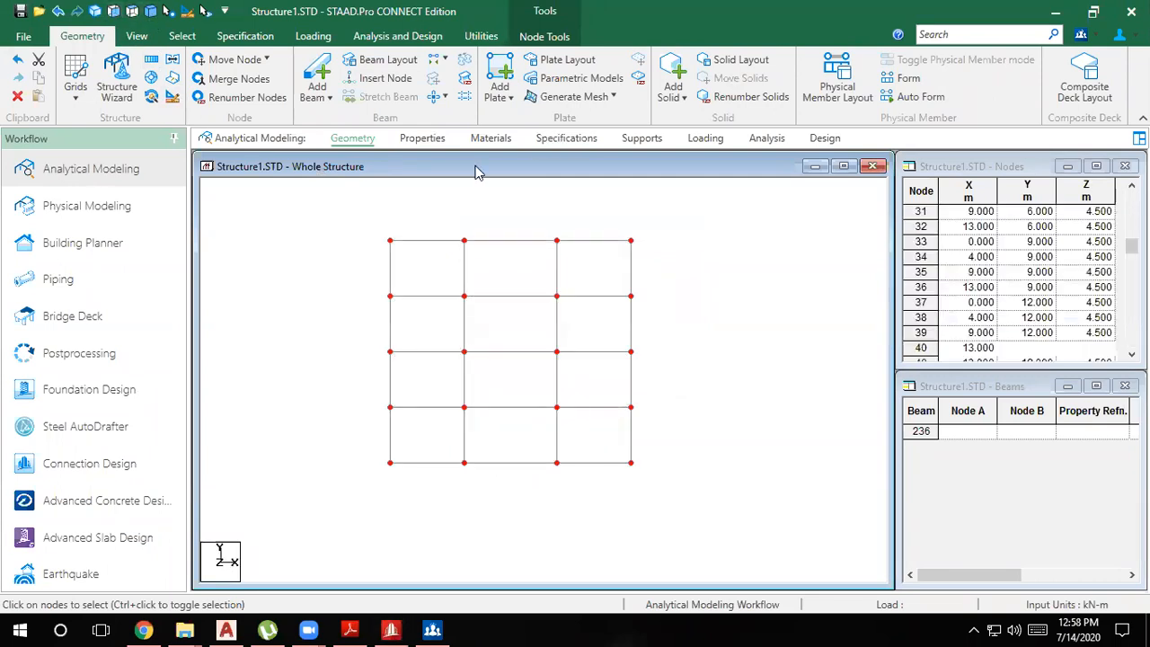
left_click(419, 211)
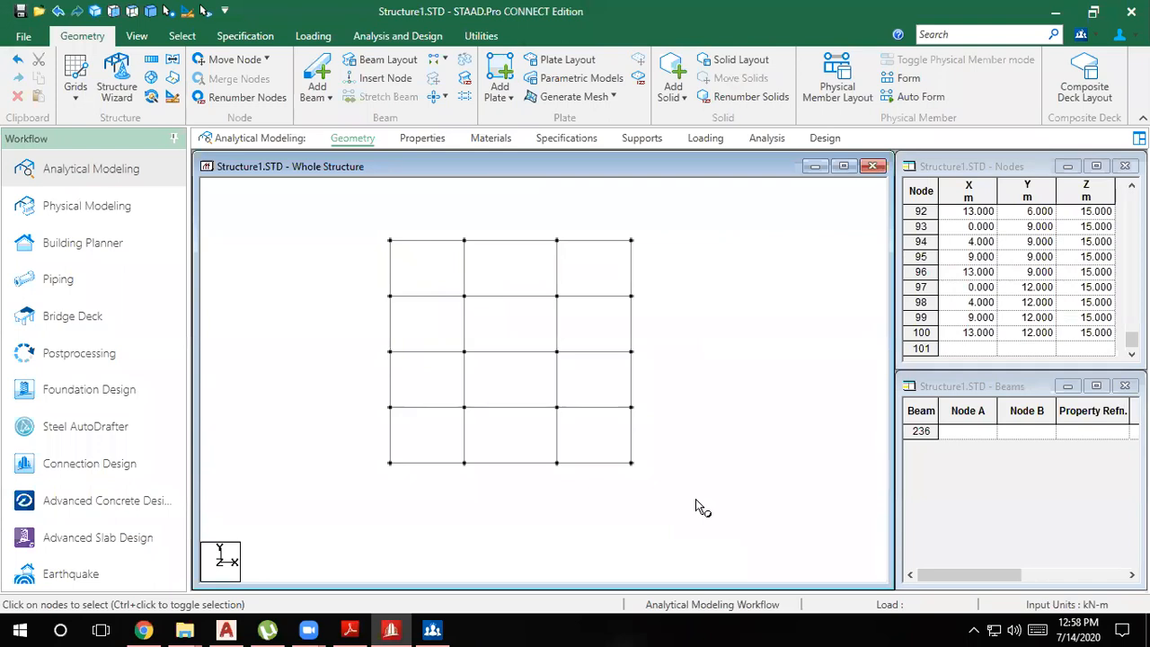
left_click_drag(695, 499, 260, 446)
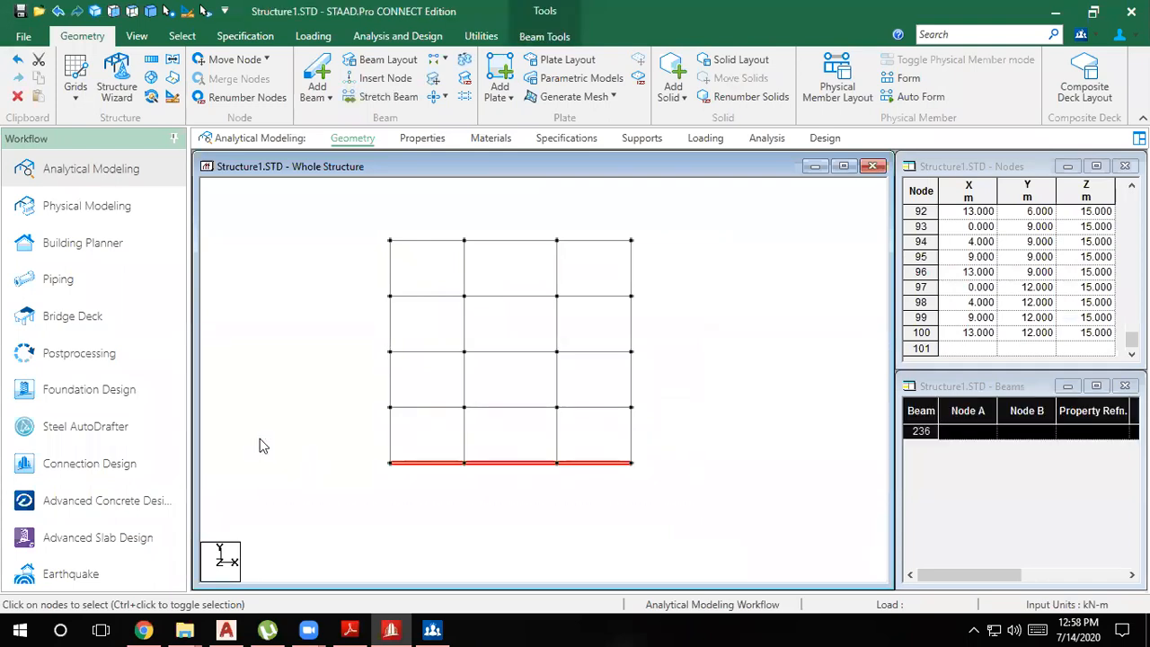
key("Delete")
key("Return")
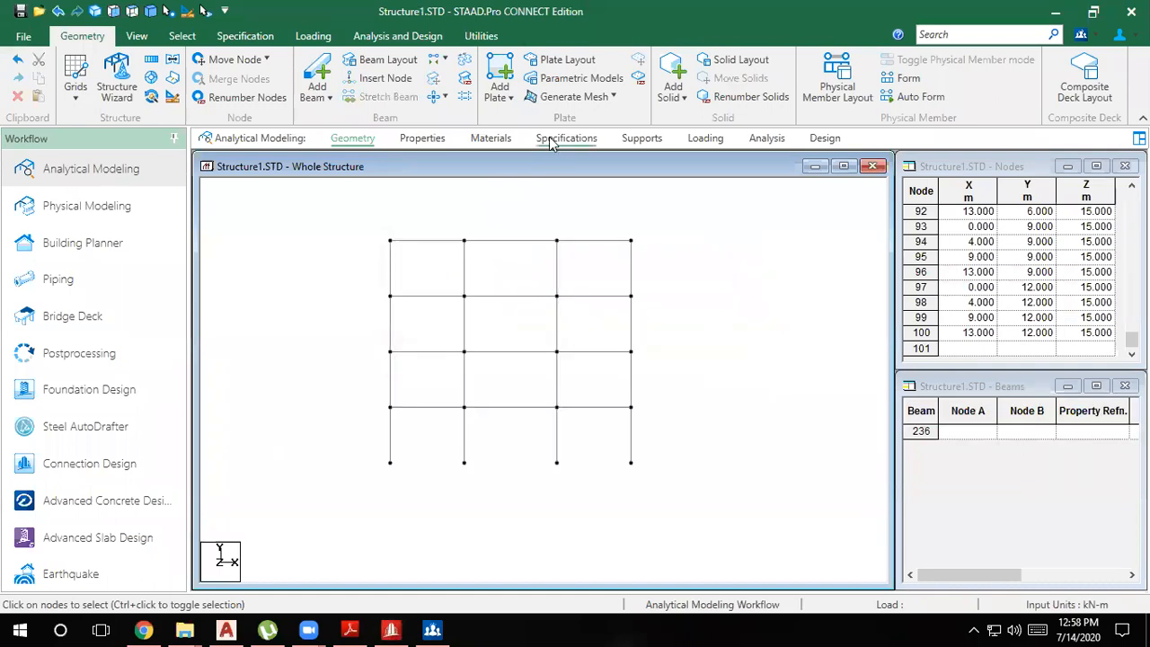
Return to the isometric view and examine the rebuilt frame and the axis options for connecting beams
left_click(151, 11)
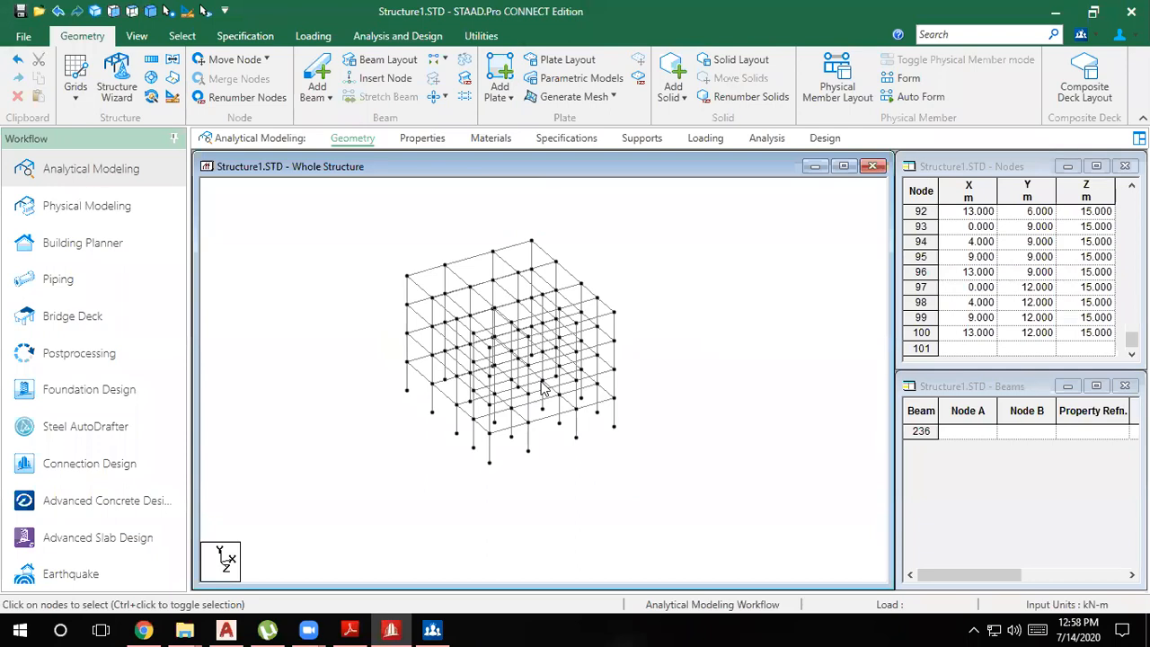
scroll(542, 382, "up", 3)
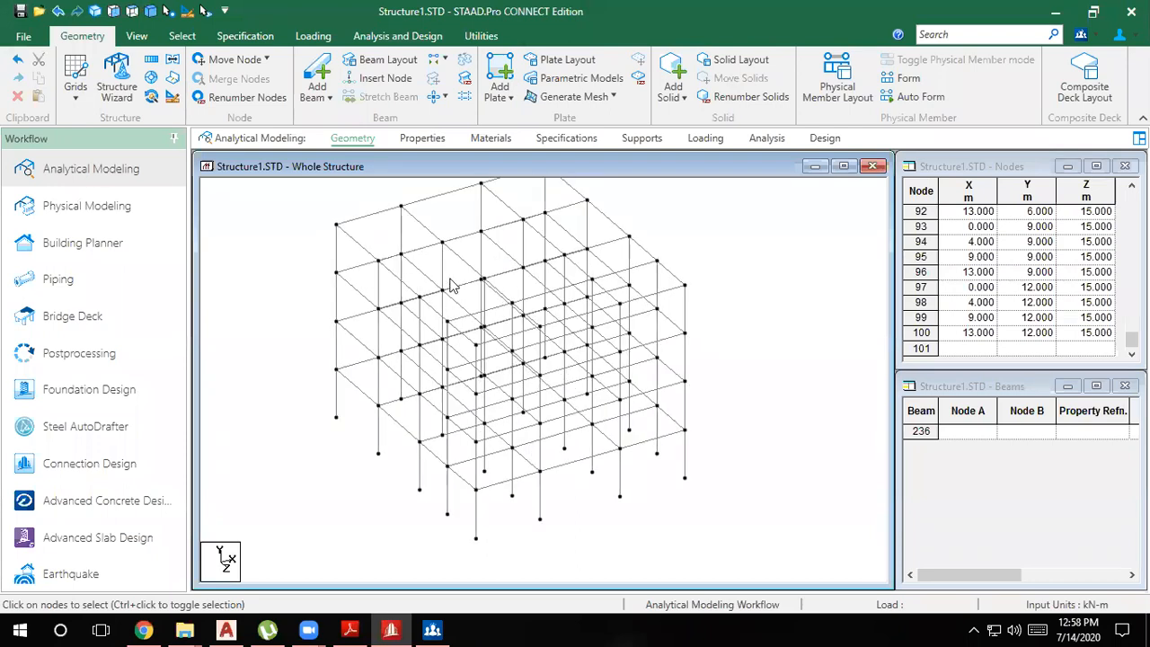
left_click(444, 65)
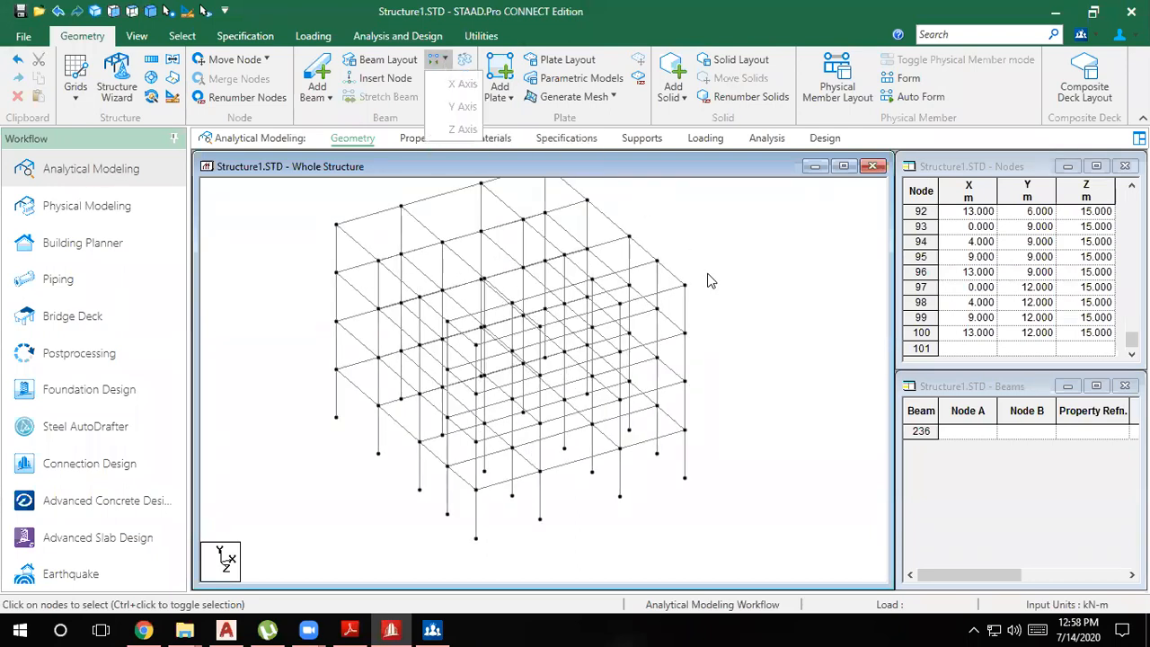
scroll(711, 380, "down", 1)
left_click(764, 390)
scroll(765, 391, "down", 3)
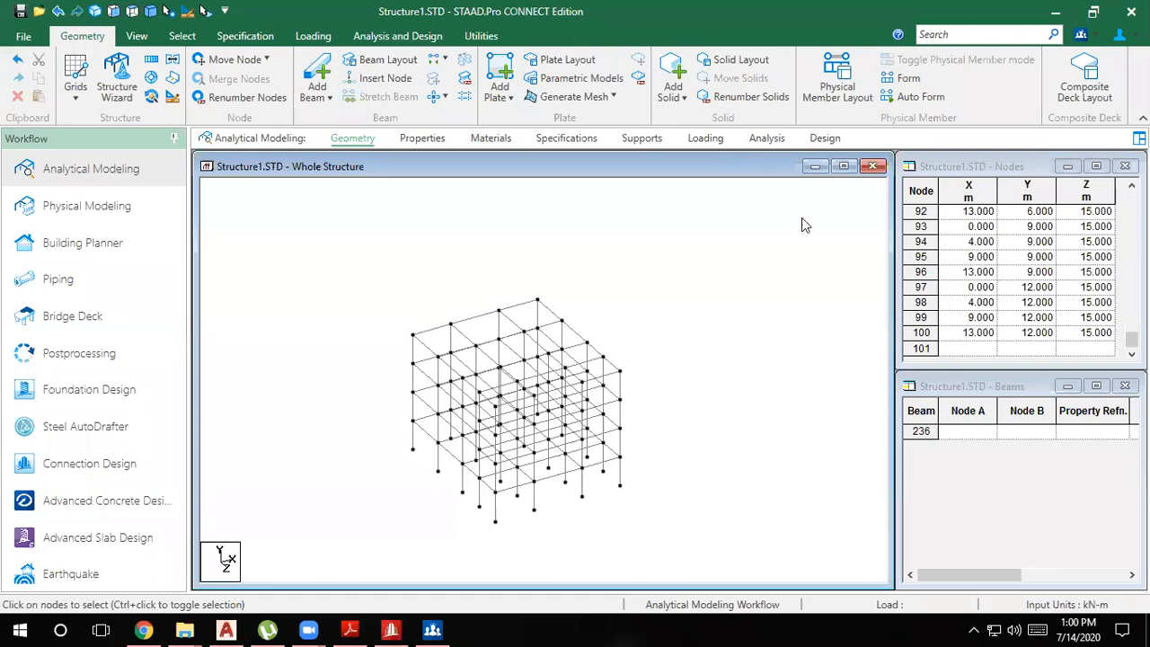
scroll(539, 396, "down", 1)
scroll(537, 387, "up", 2)
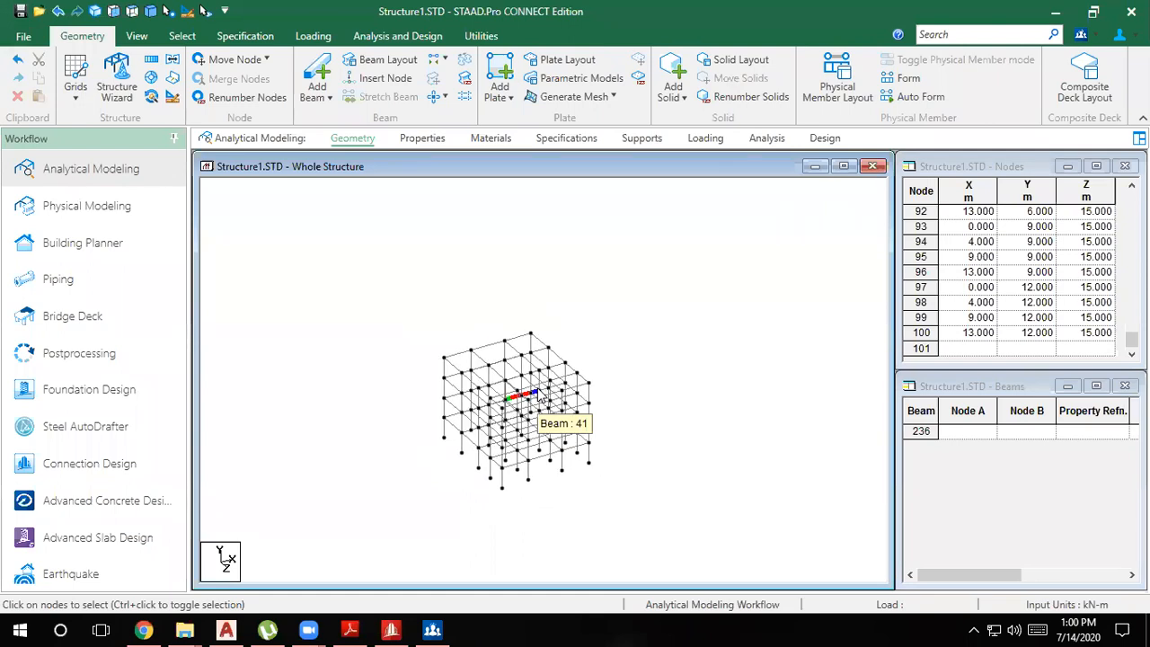
Select all members of the frame and show the structure in plan view
left_click_drag(640, 542, 348, 286)
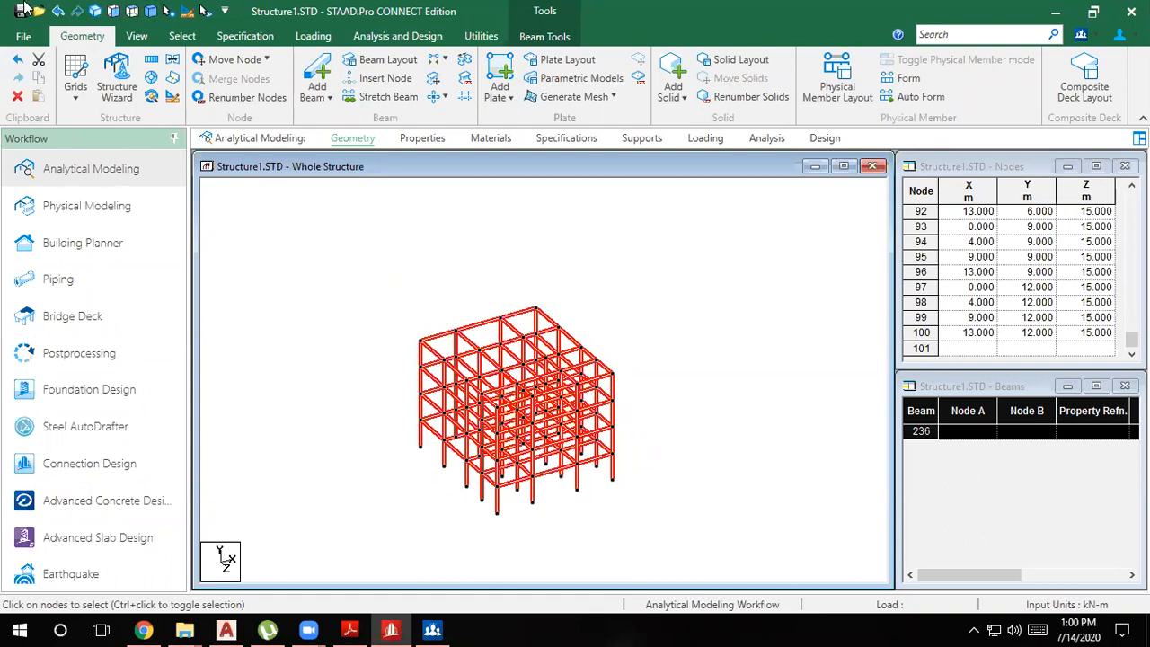
left_click(133, 12)
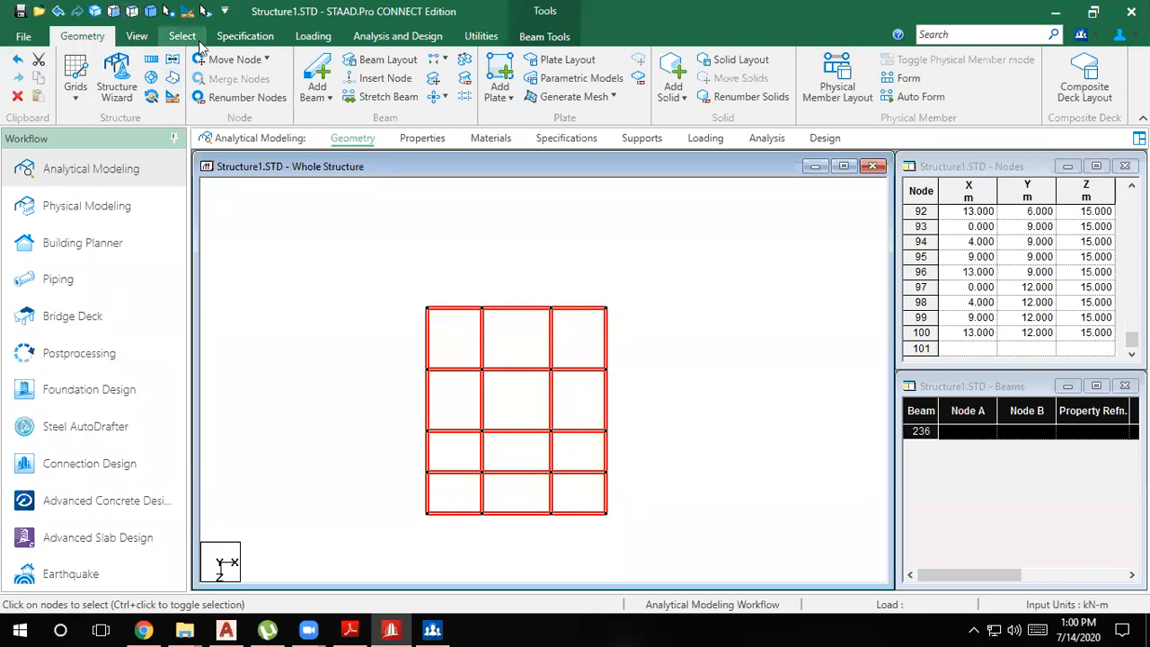
Show the structure from below and clear the member selection
left_click(138, 38)
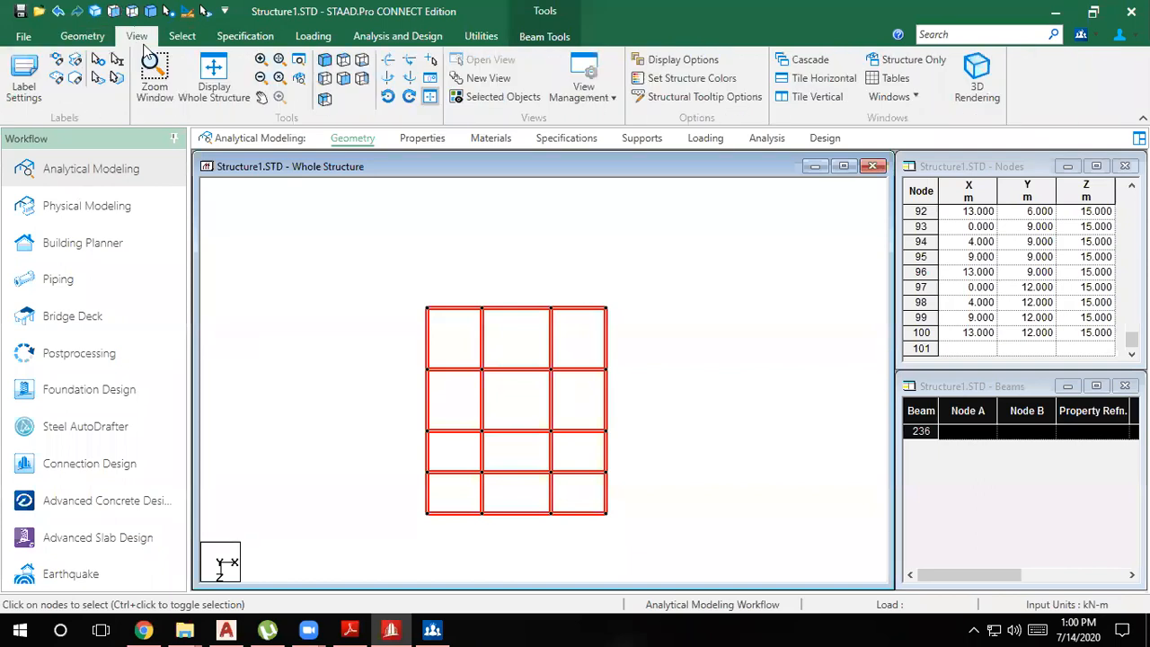
left_click(360, 61)
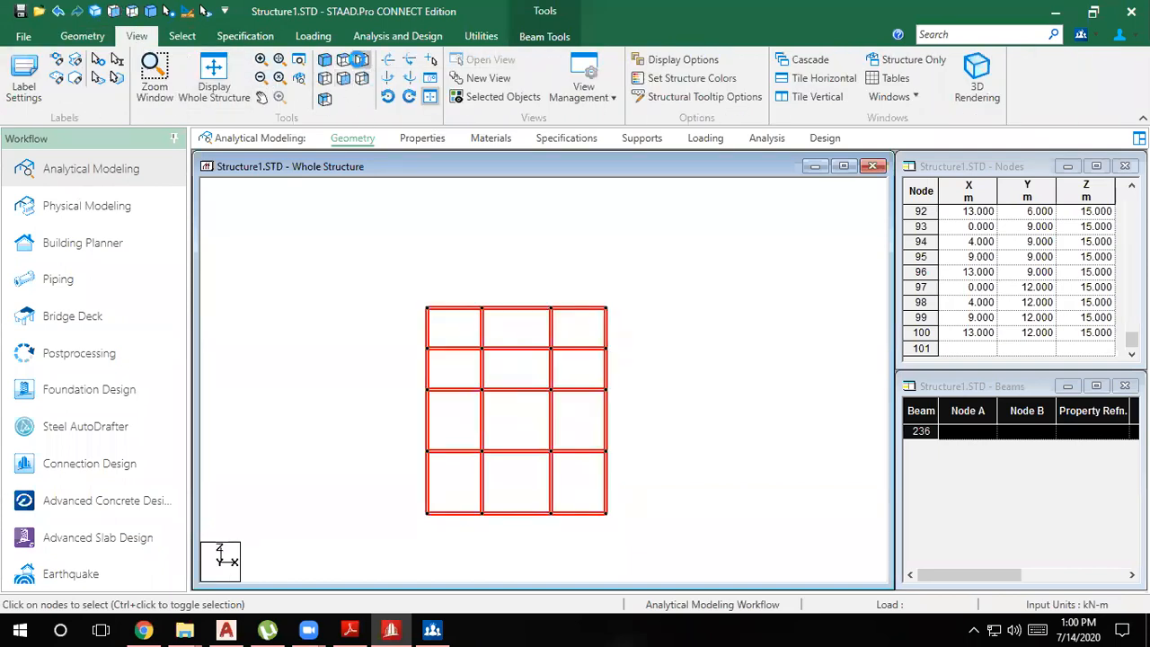
left_click(748, 290)
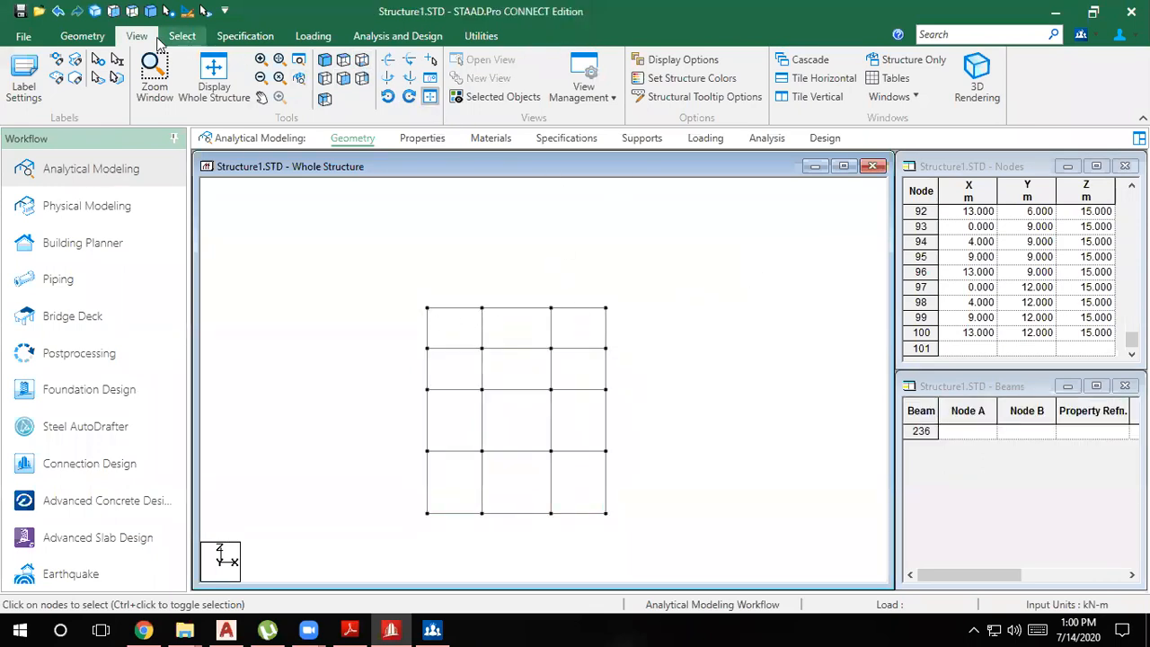
Try to add a four-noded plate across the outer corner nodes of the frame in the bottom view
left_click(82, 36)
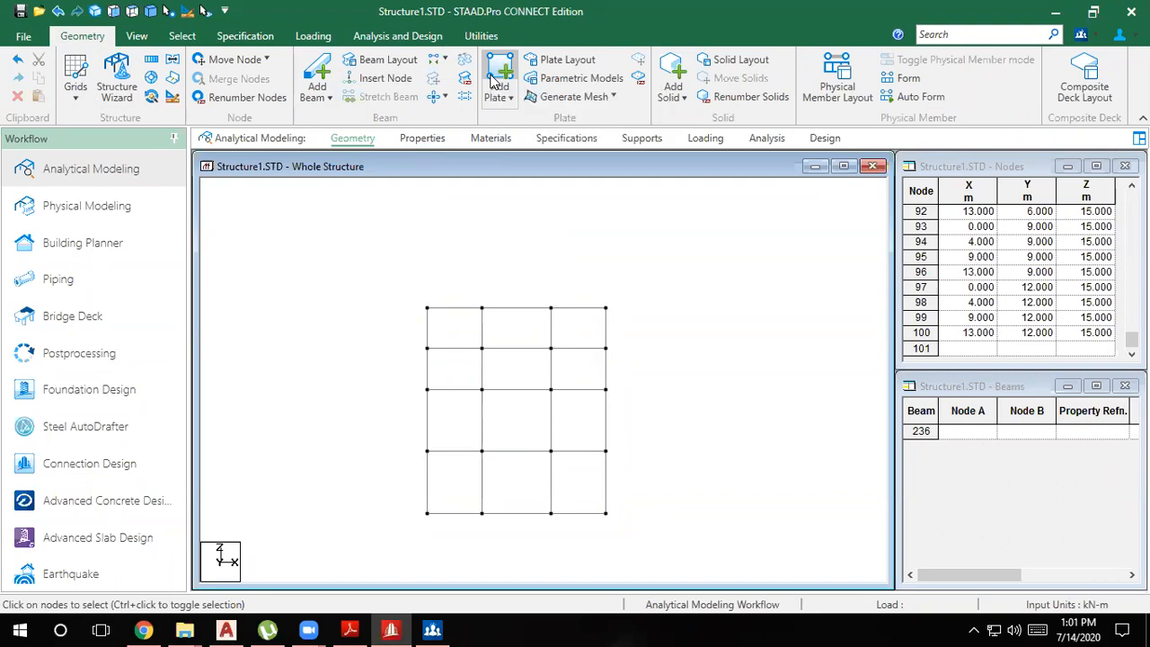
left_click(511, 97)
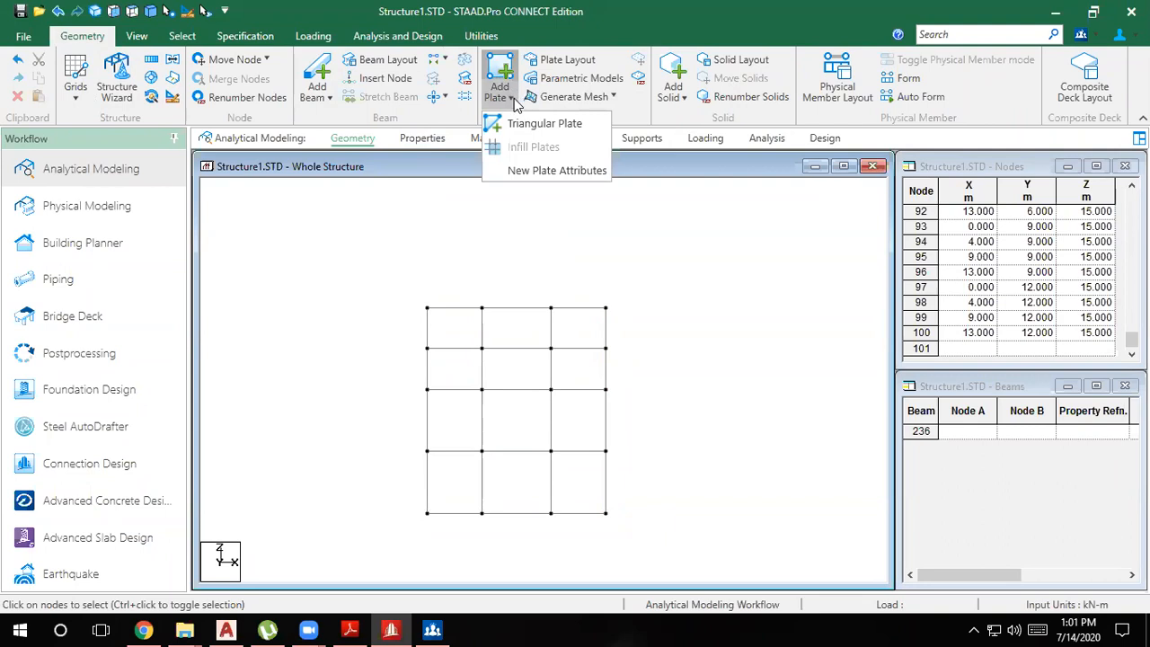
left_click(499, 76)
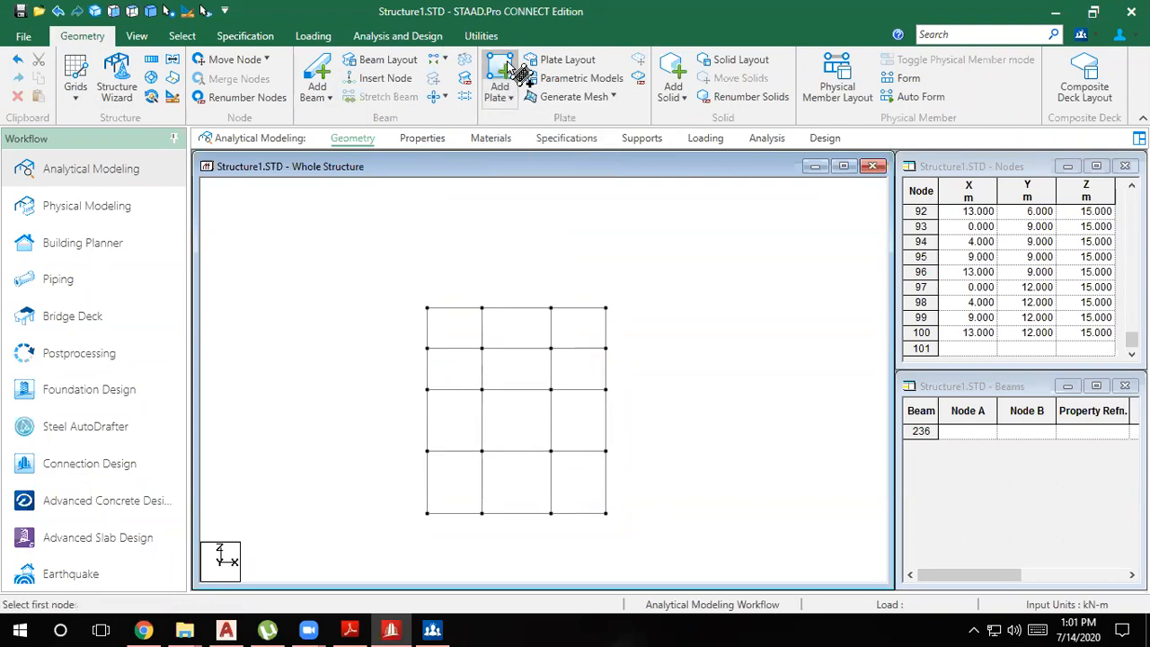
left_click(428, 307)
left_click(606, 307)
left_click(607, 513)
left_click(428, 513)
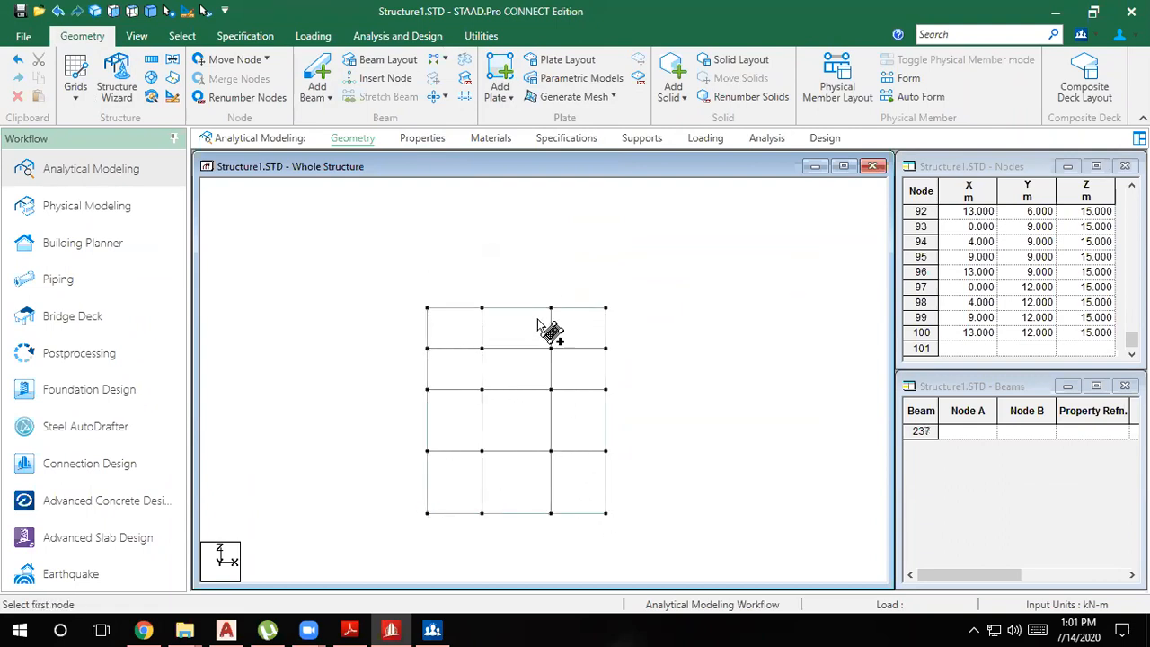
Check the new plate's position in the isometric view and undo its creation
left_click(150, 10)
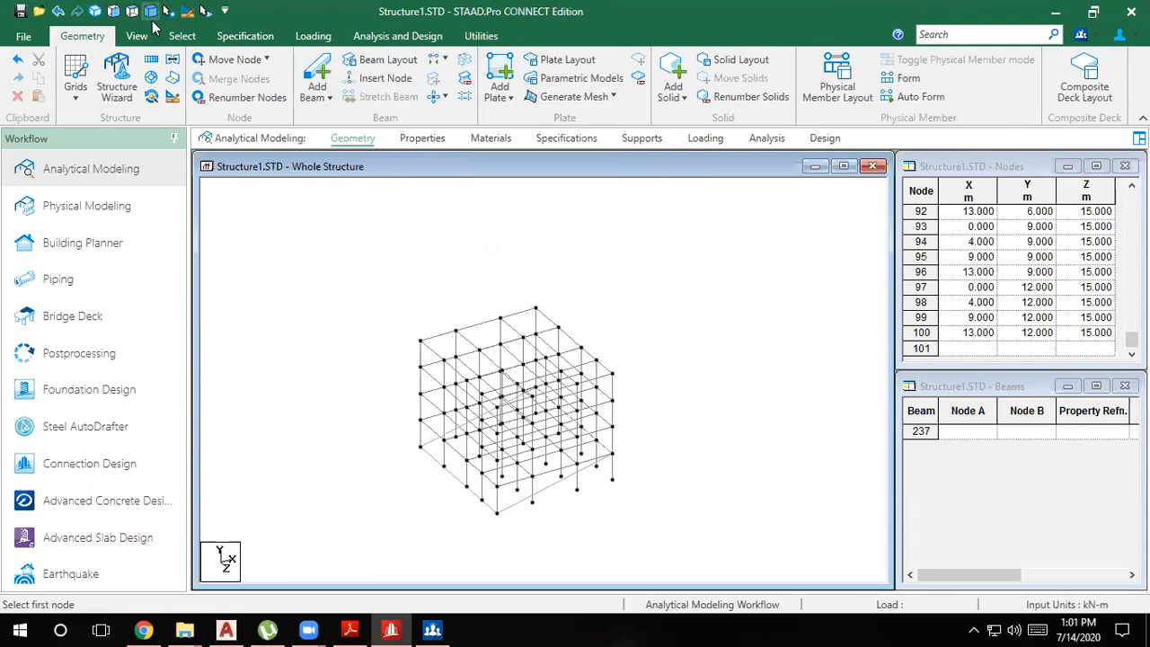
scroll(598, 542, "up", 5)
middle_click_drag(616, 531, 598, 363)
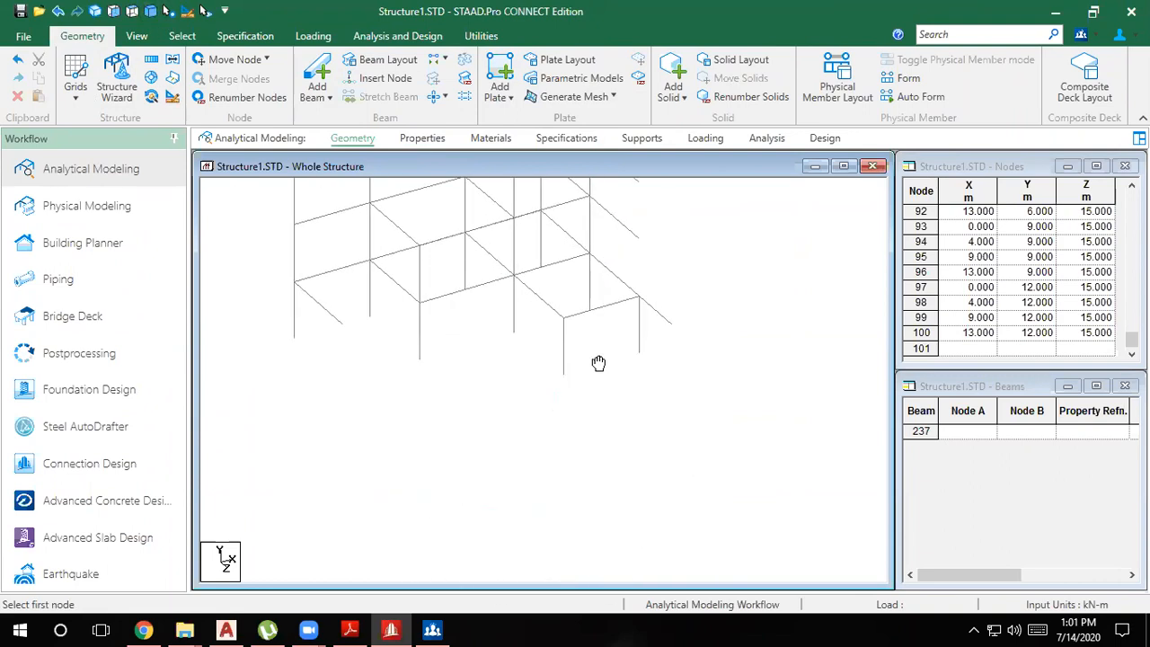
scroll(598, 362, "down", 3)
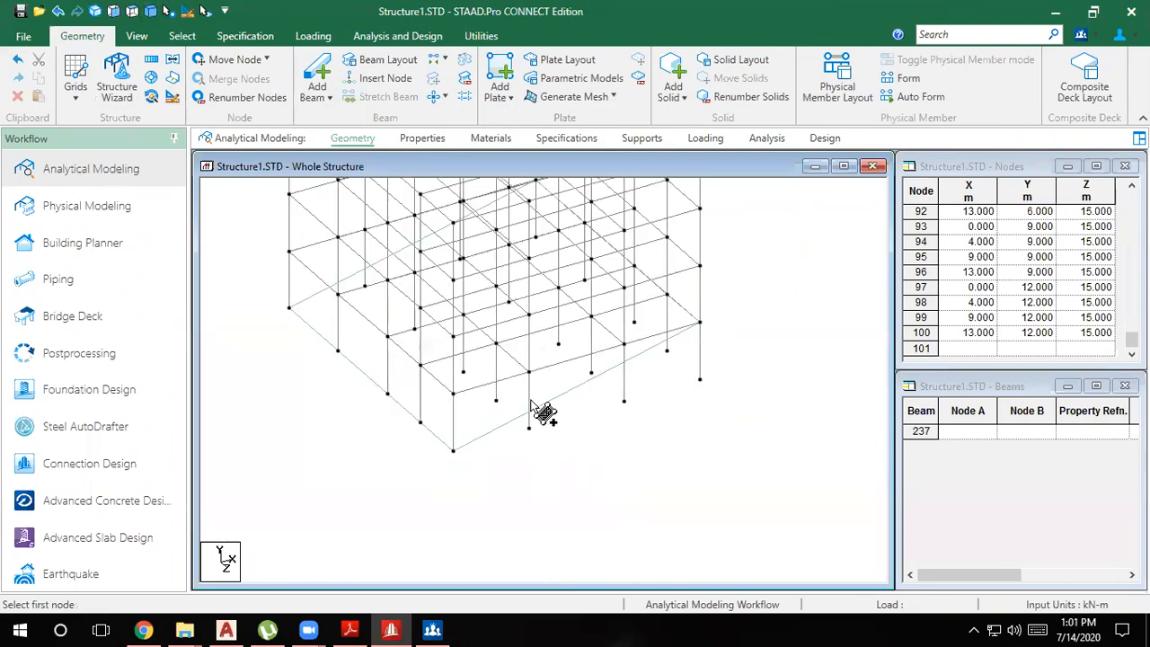
scroll(534, 408, "down", 2)
middle_click_drag(534, 409, 526, 526)
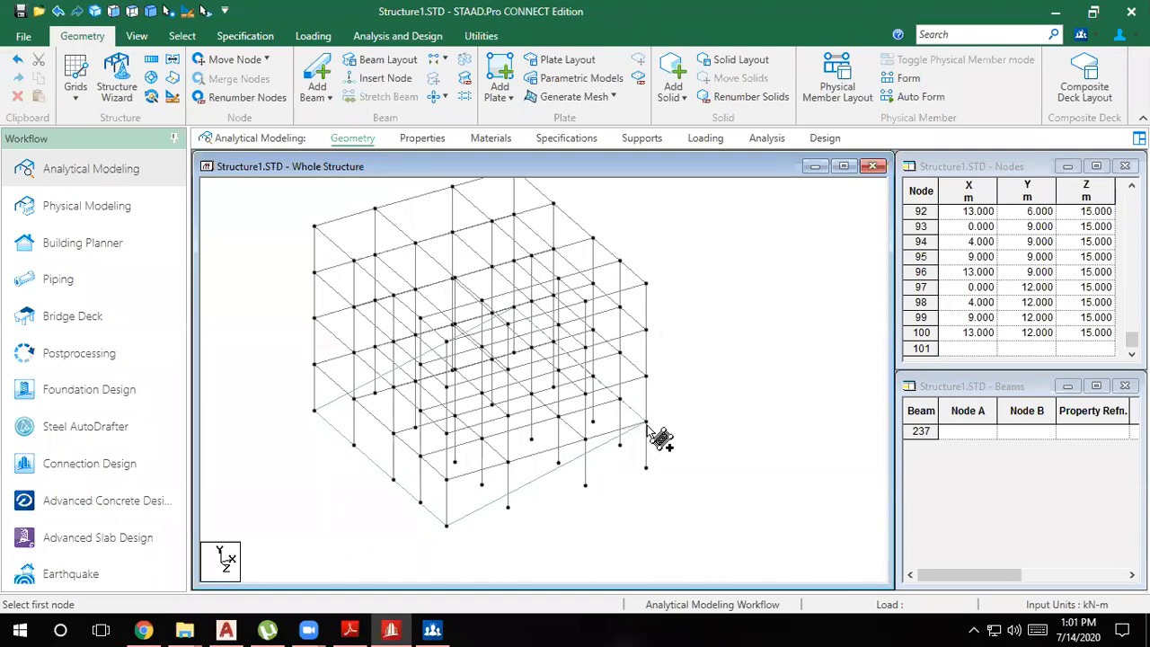
key("ctrl+z")
middle_click_drag(668, 462, 662, 482)
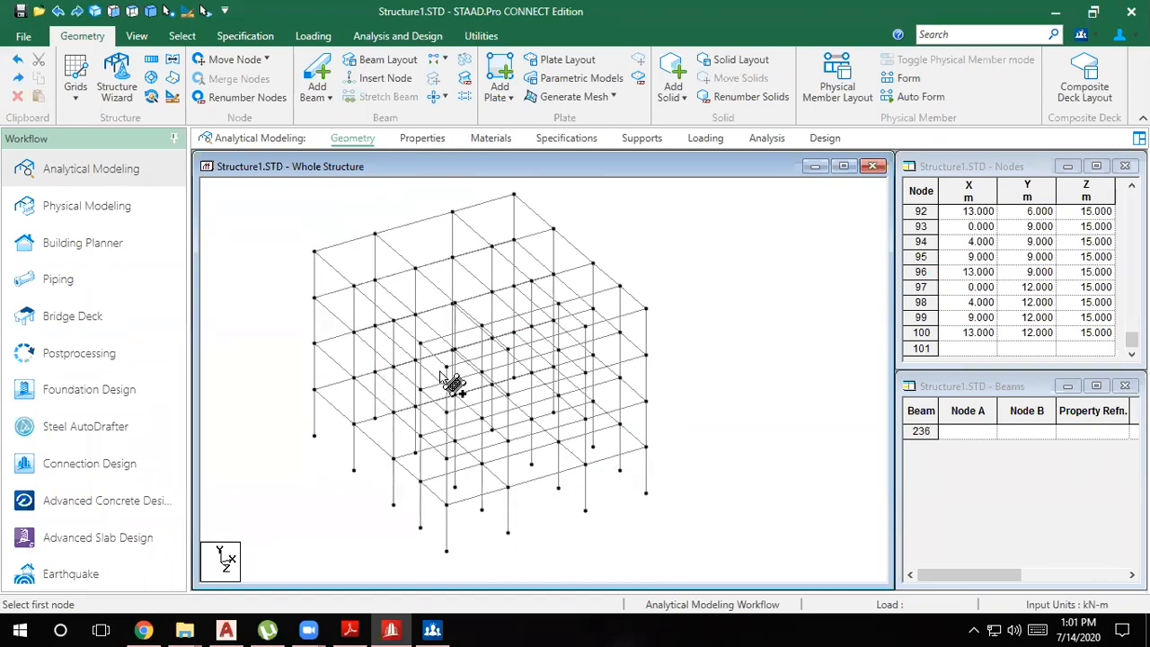
scroll(453, 382, "up", 2)
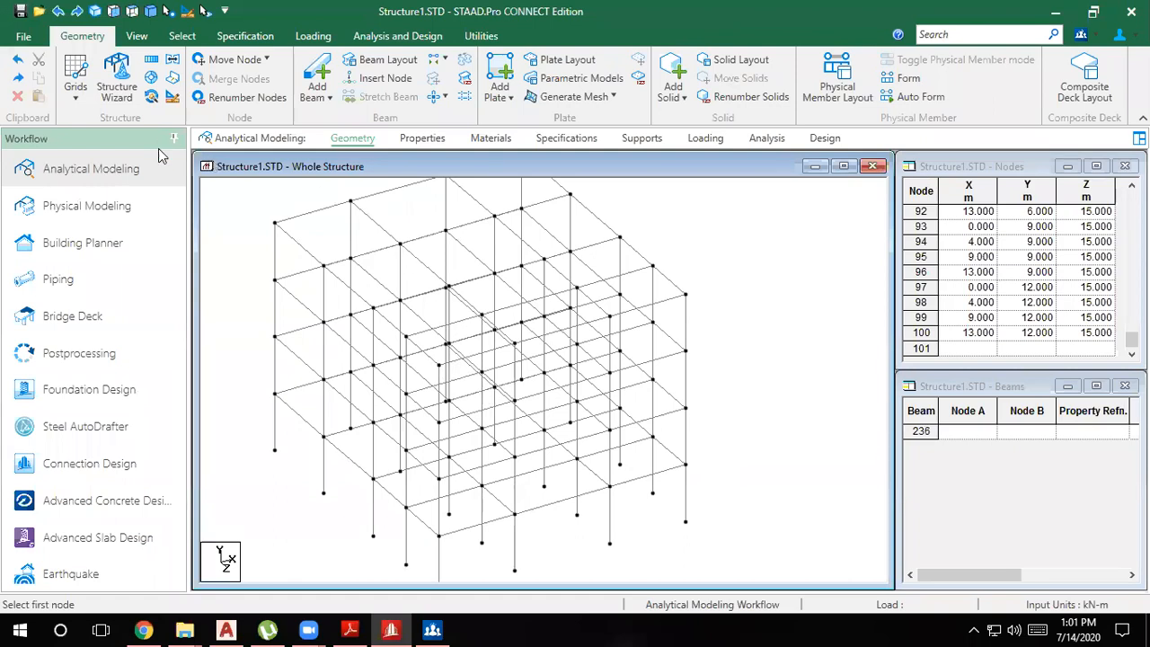
Try to add a four-noded plate across the outer corner nodes of the frame in the top view
left_click(132, 11)
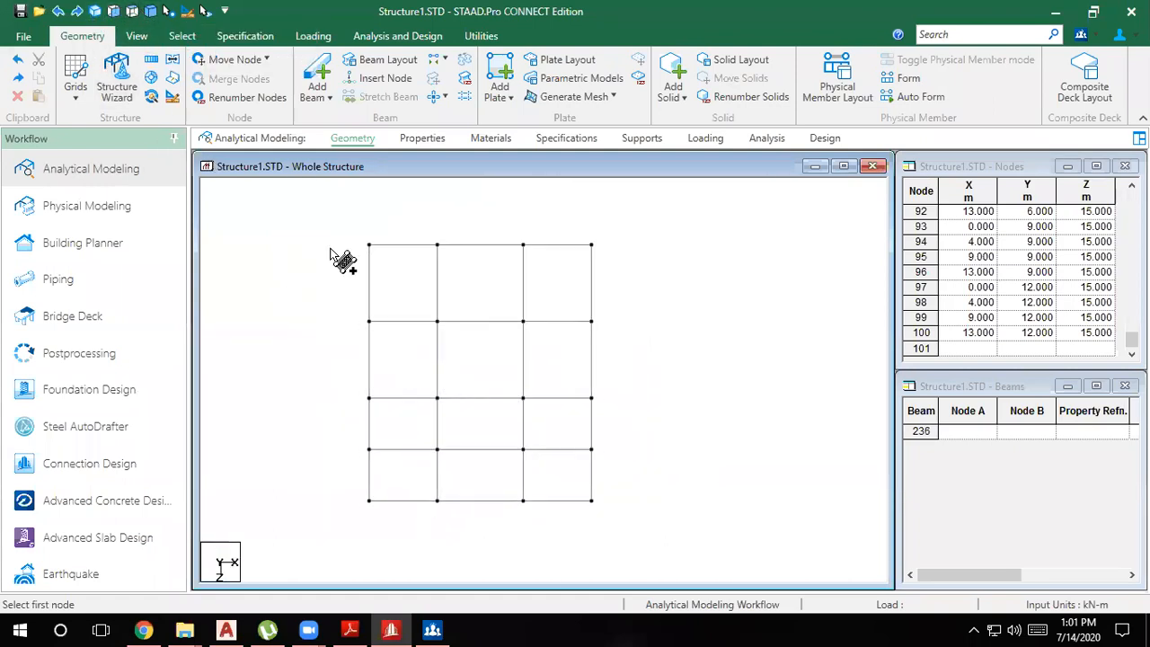
left_click(368, 245)
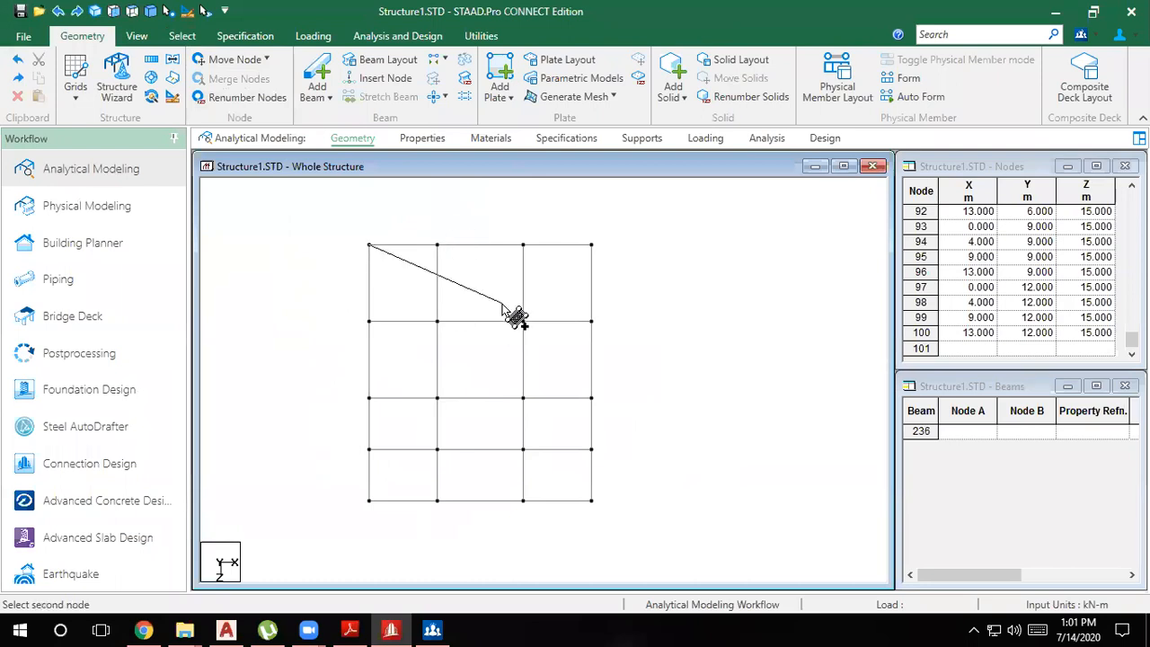
left_click(591, 245)
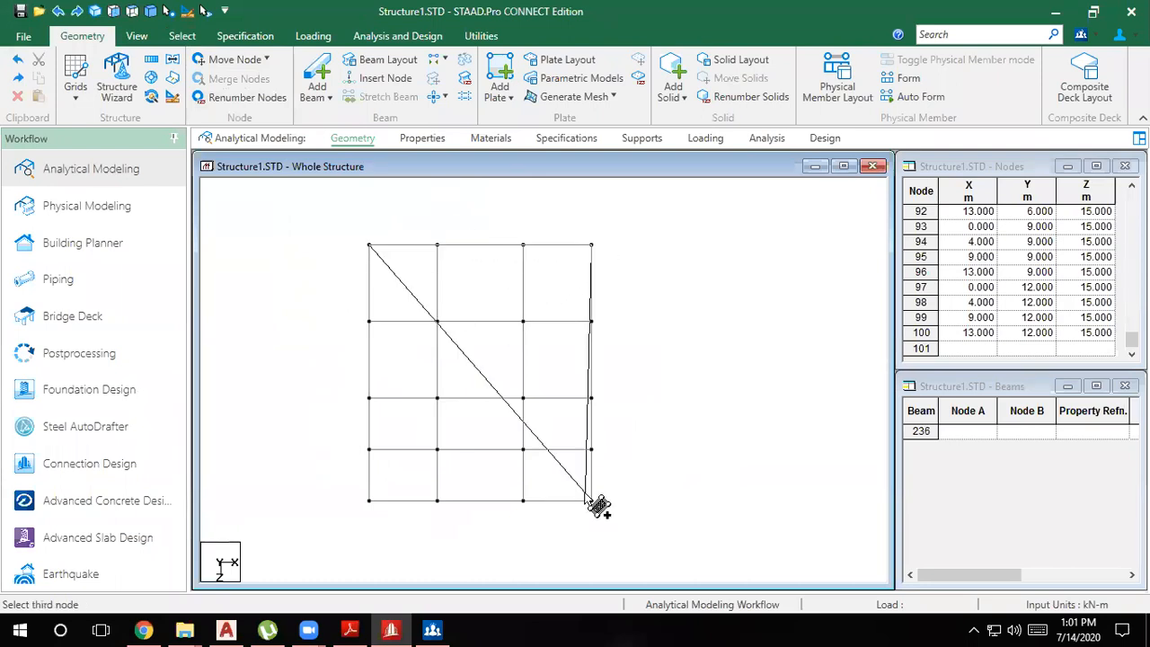
left_click(591, 500)
left_click(369, 500)
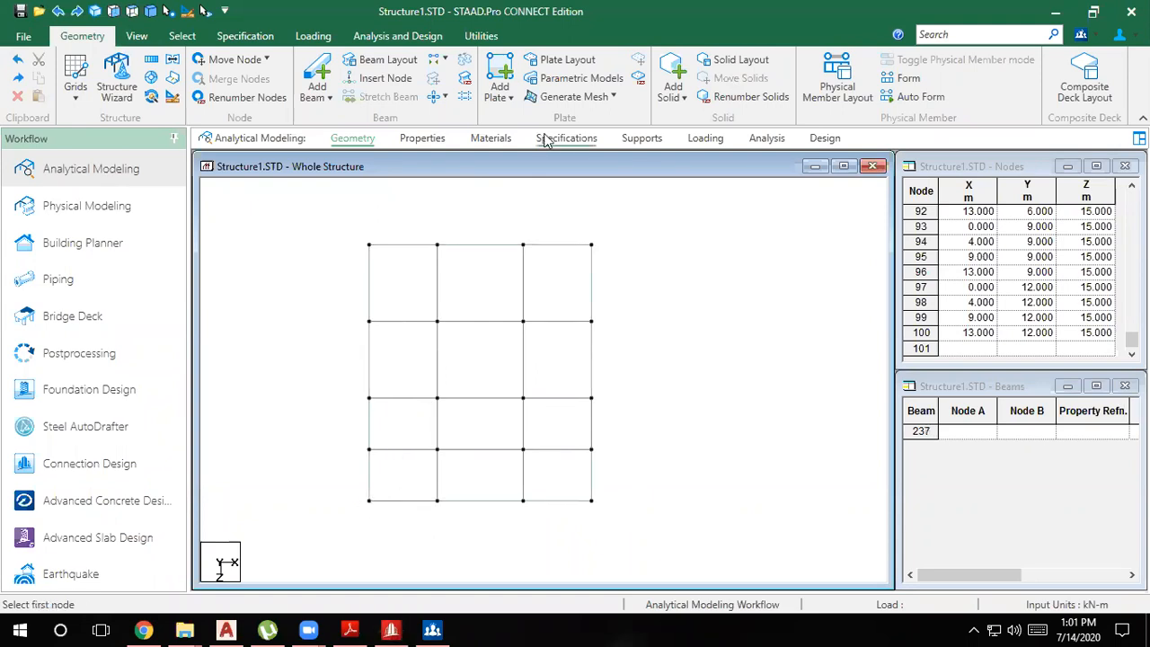
Inspect the plate in the isometric view, select it with the plates cursor and delete it
left_click(151, 12)
scroll(637, 557, "up", 5)
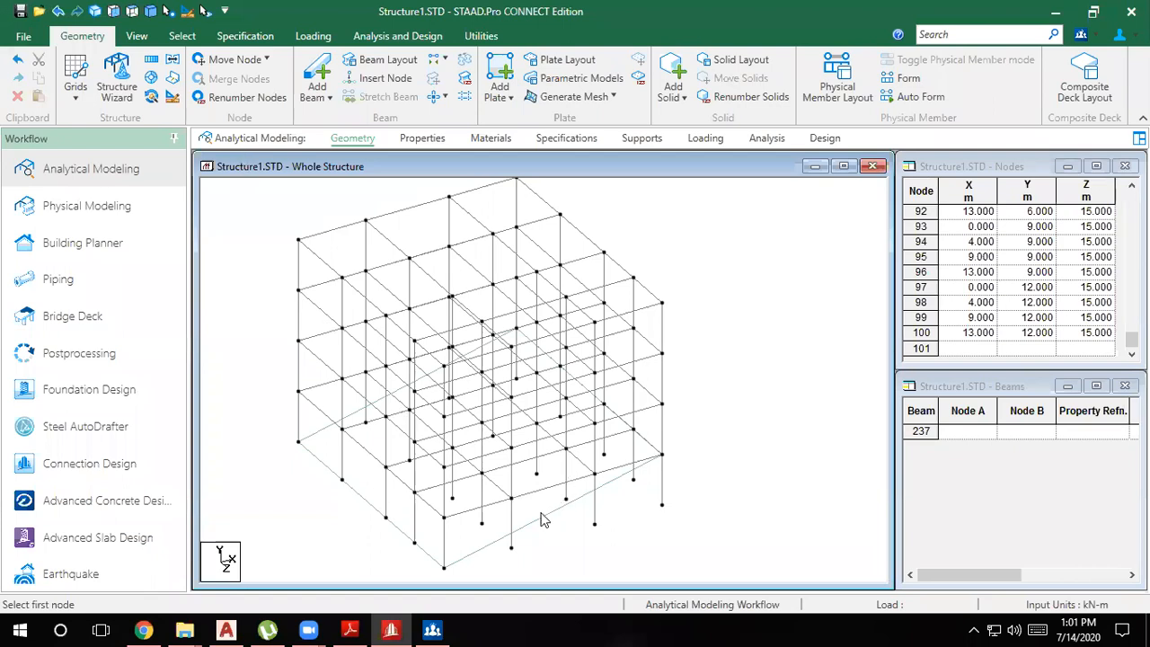
left_click(150, 77)
left_click(188, 12)
left_click(474, 539)
key("Delete")
left_click(550, 353)
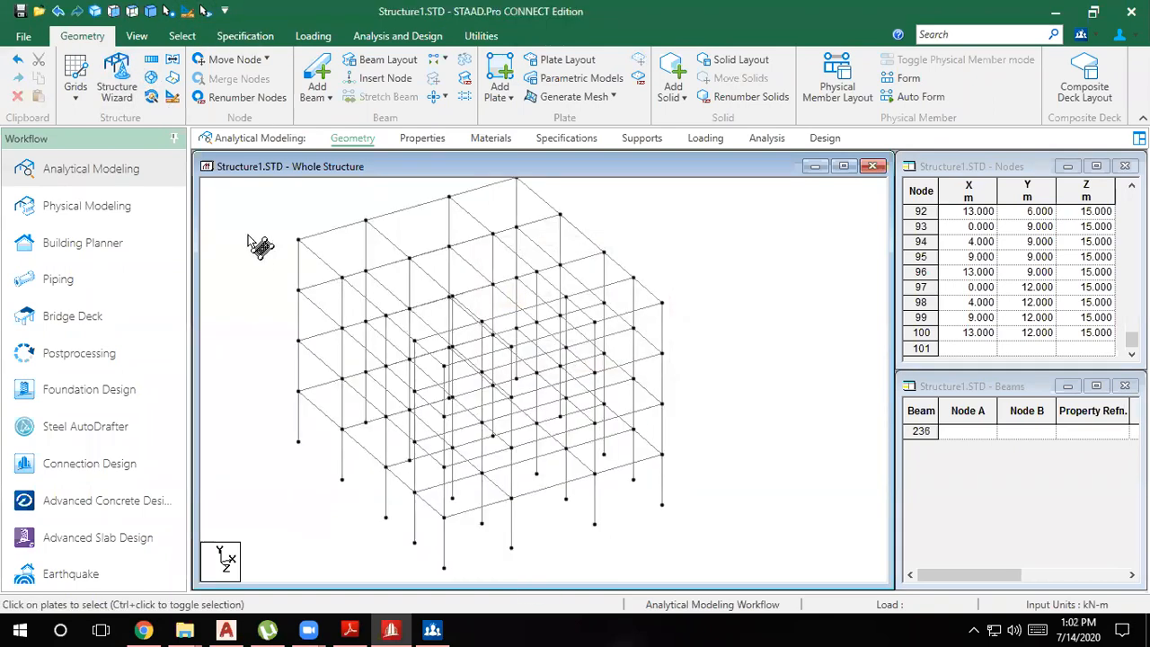
Select all roof-level beams in the front view and isolate them as a new isometric view in the active window
left_click(113, 11)
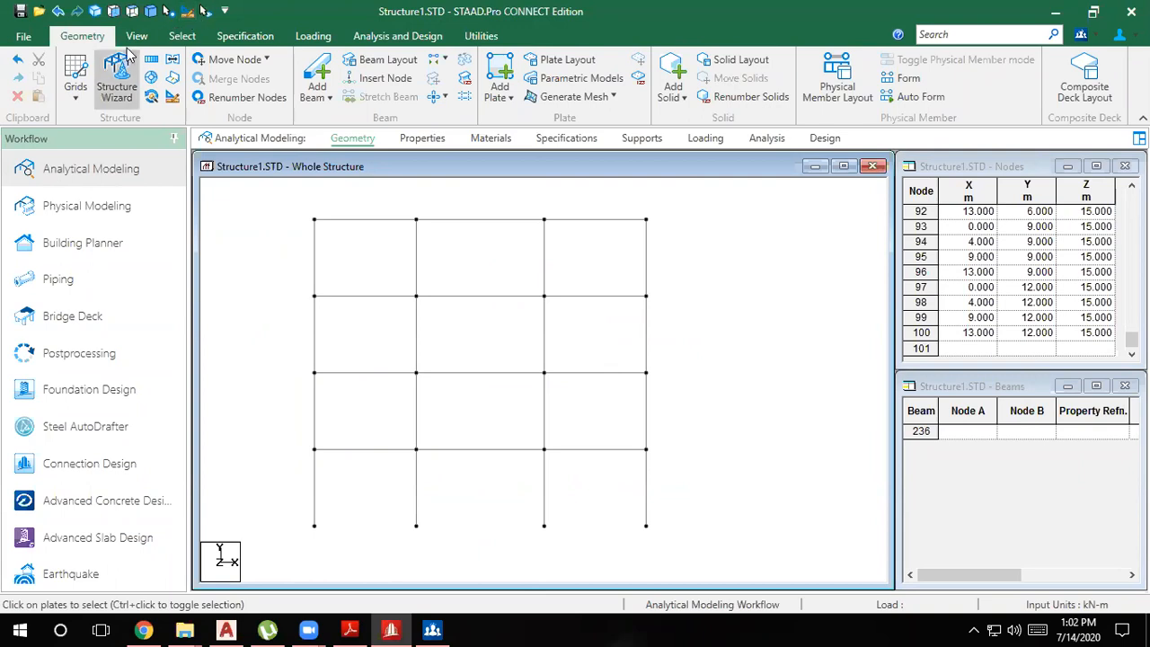
left_click_drag(294, 210, 680, 236)
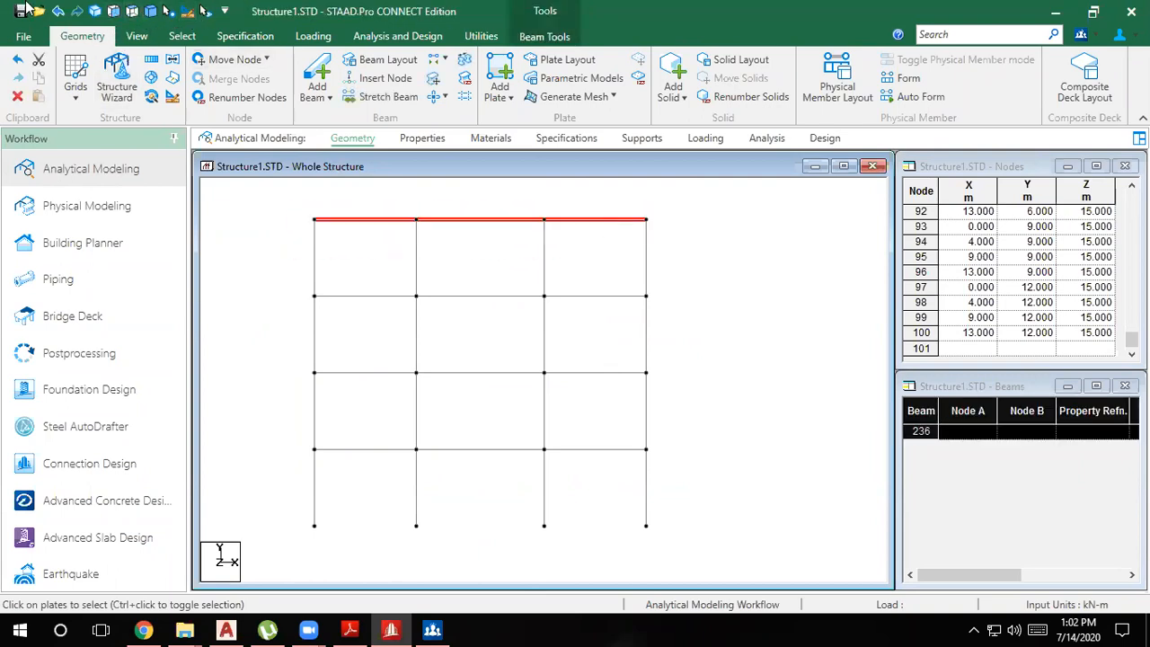
left_click(153, 11)
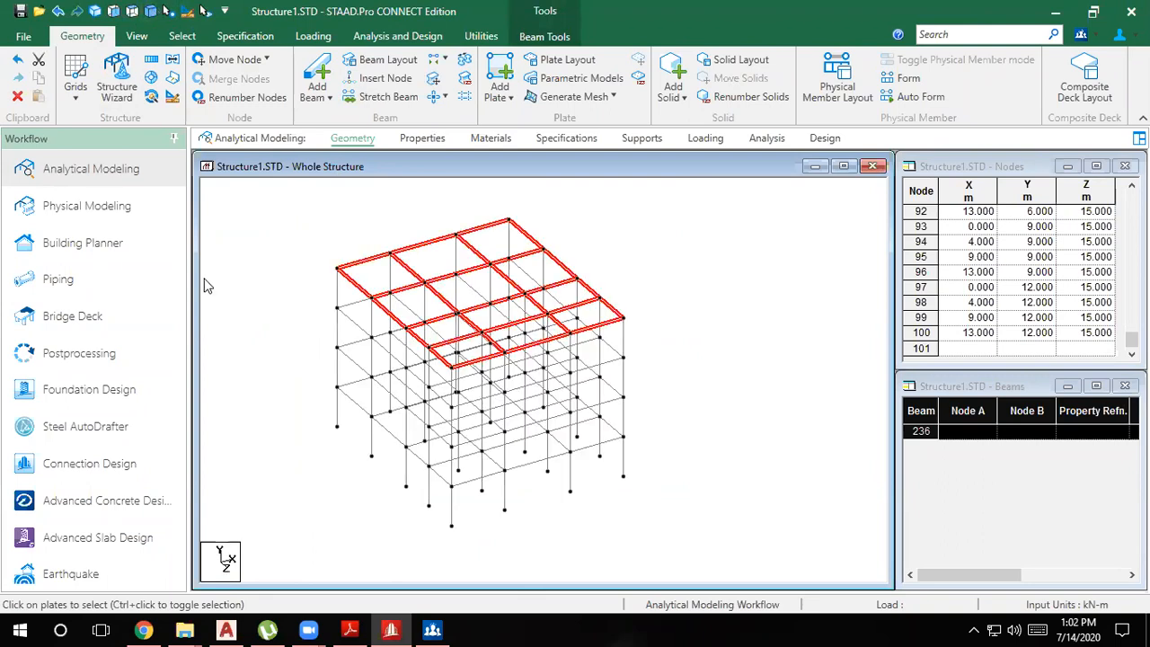
left_click(137, 37)
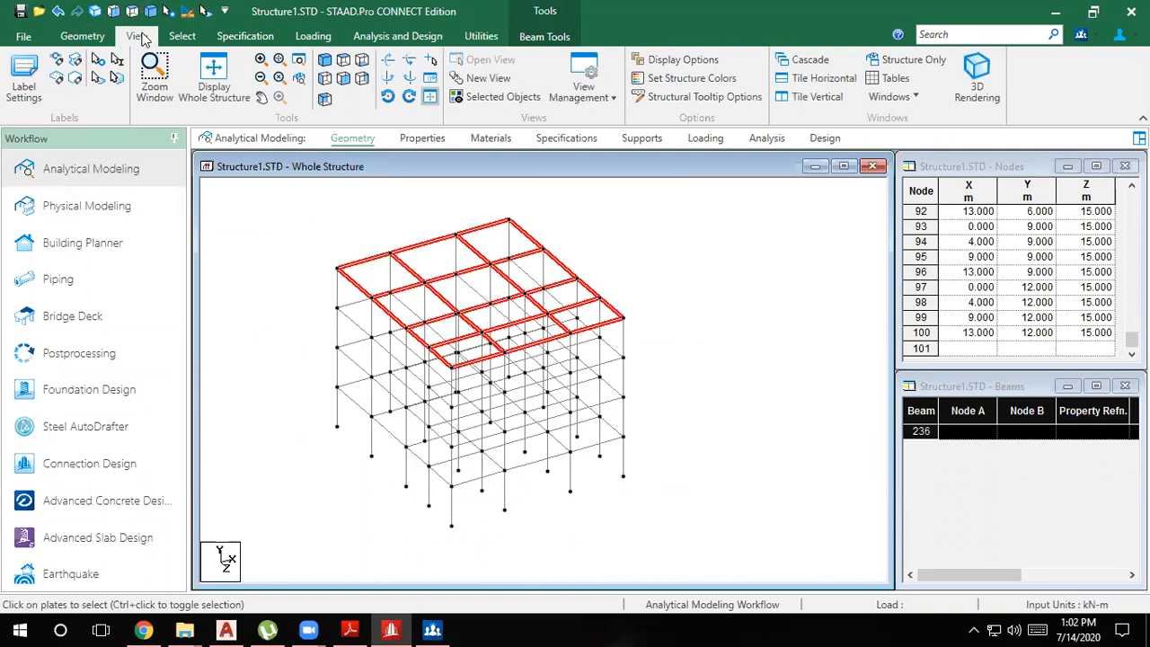
left_click(480, 79)
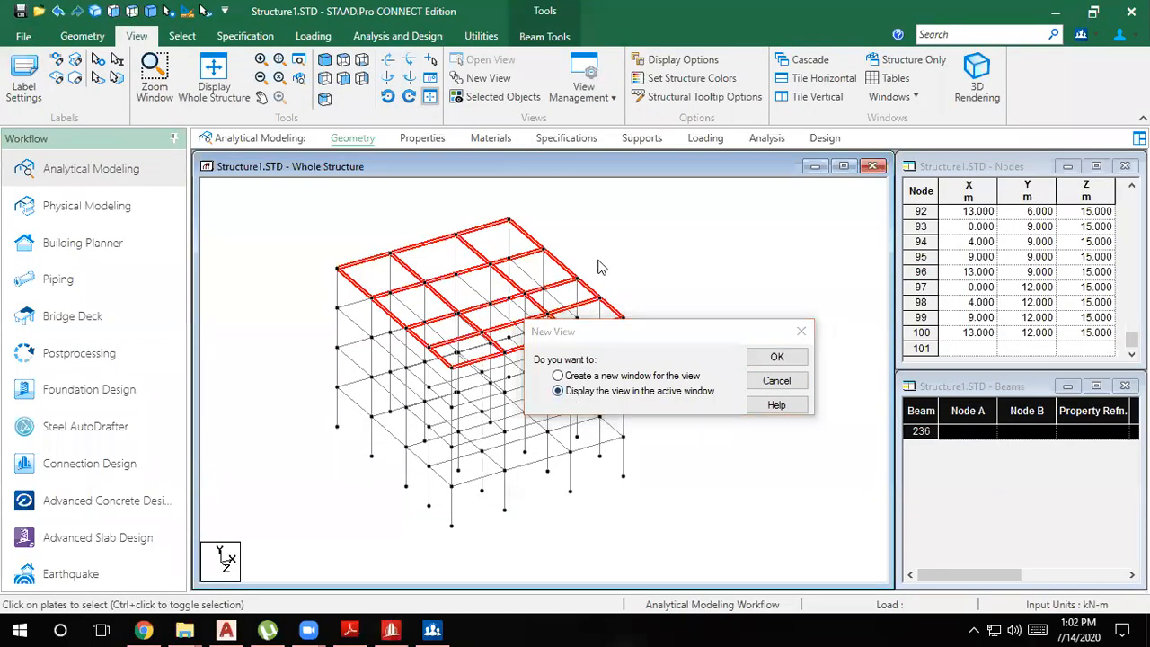
left_click(773, 359)
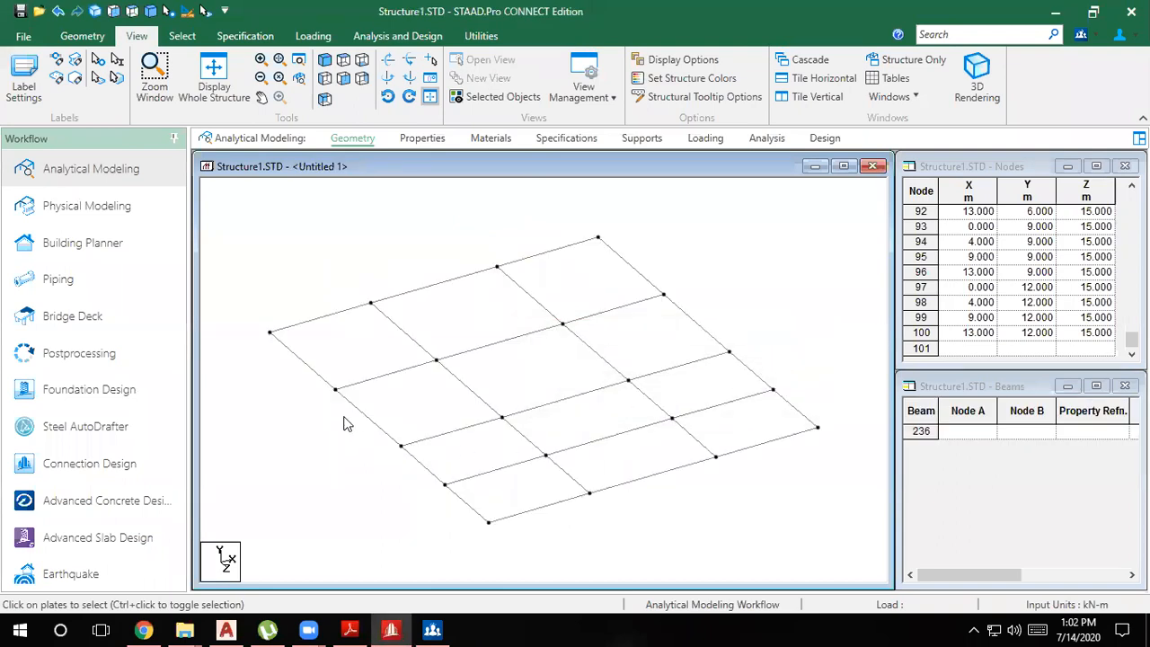
scroll(634, 502, "down", 2)
scroll(473, 435, "down", 3)
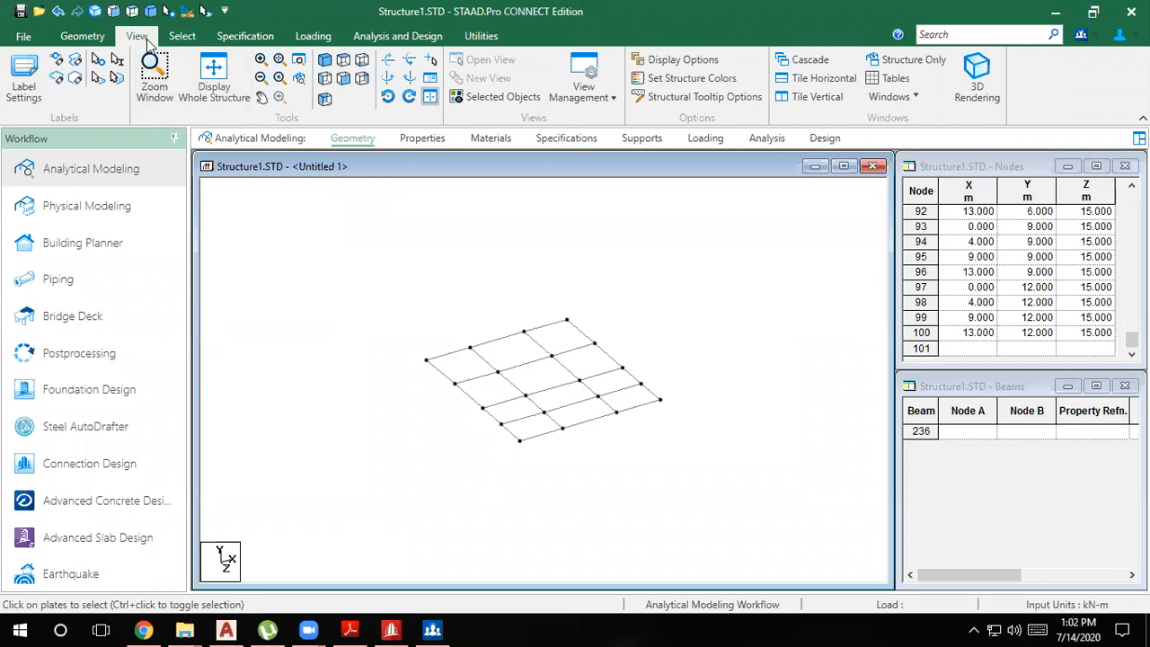
Add a four-noded plate across the outer corner nodes of the isolated roof level
left_click(83, 36)
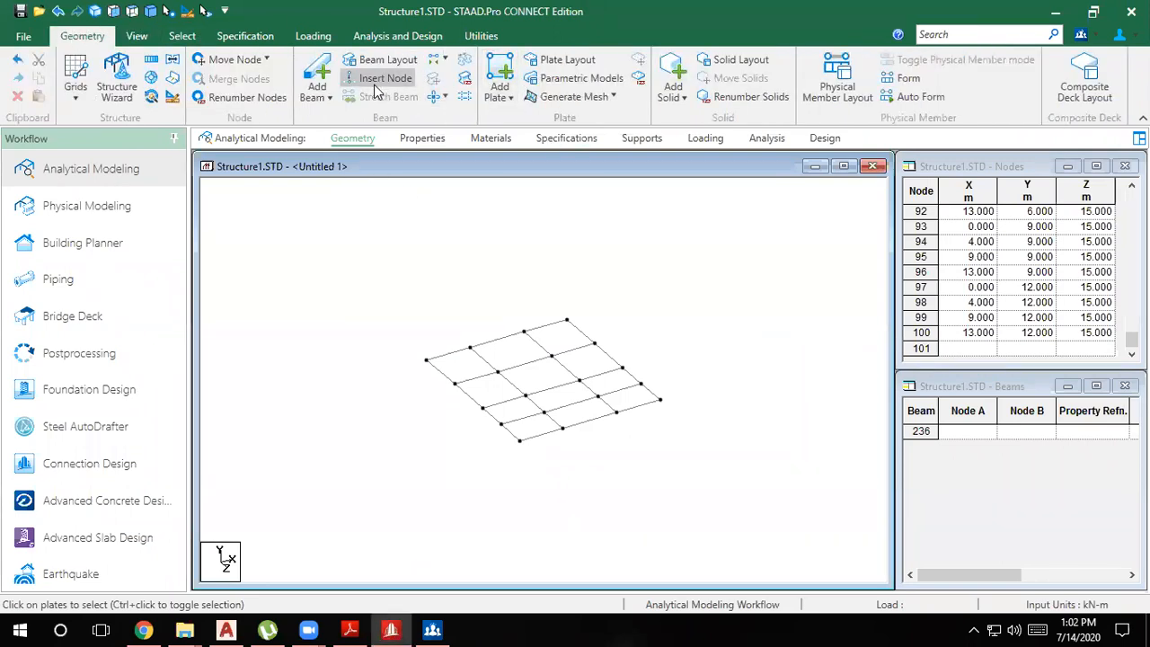
left_click(500, 81)
left_click(426, 359)
left_click(567, 321)
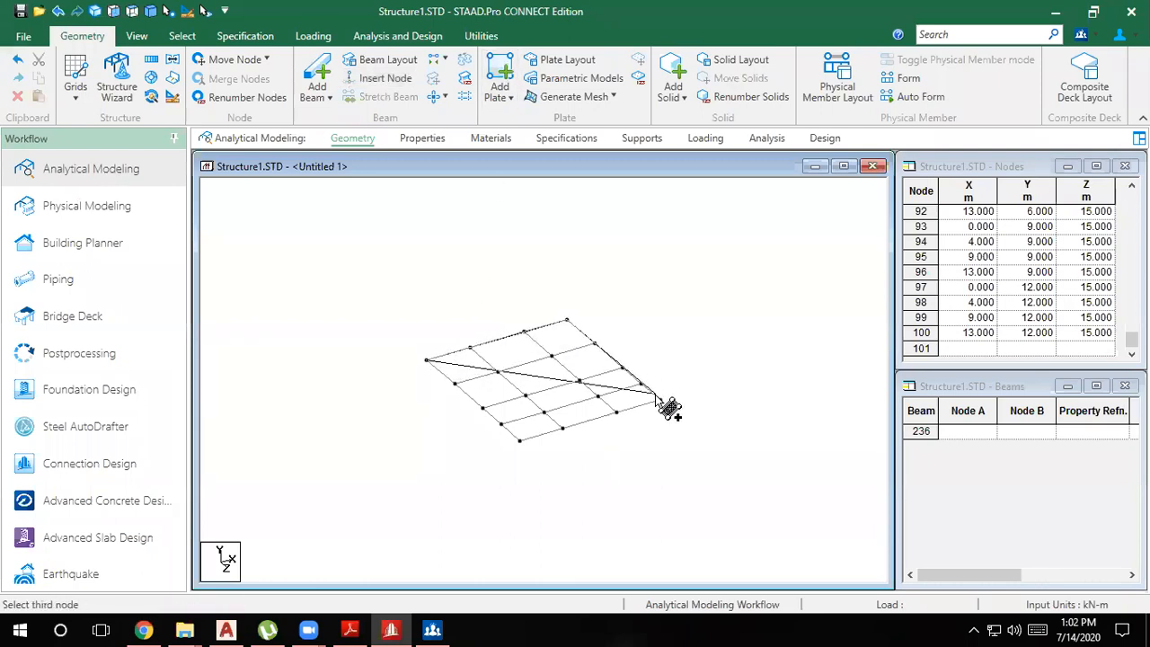
left_click(661, 400)
left_click(520, 440)
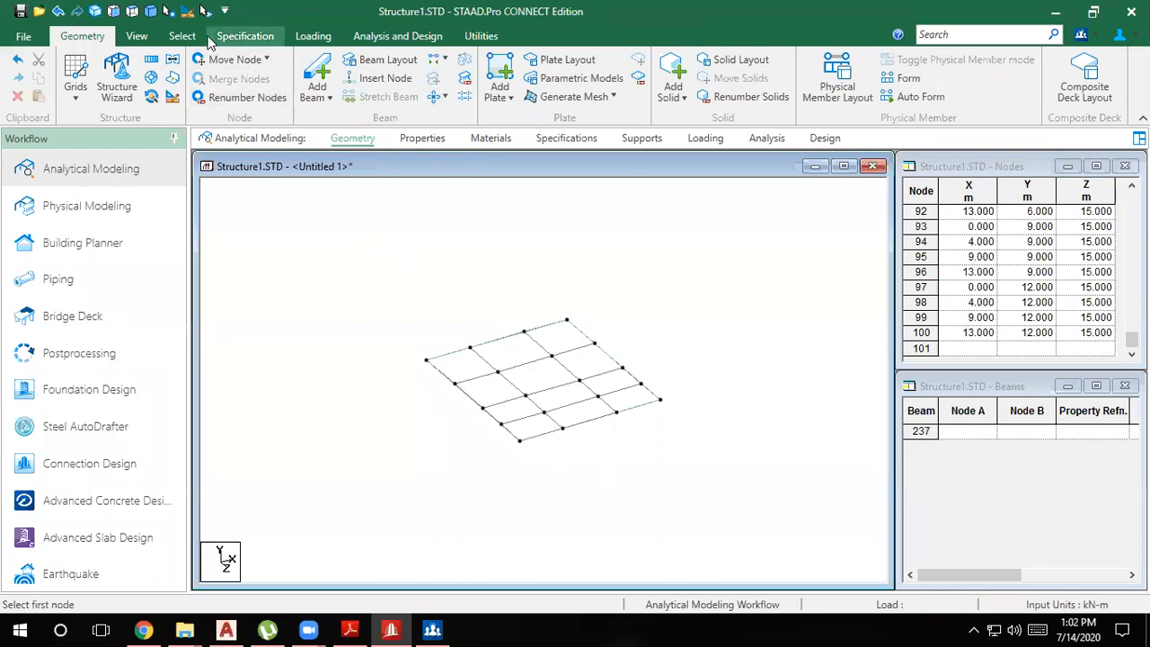
left_click(135, 37)
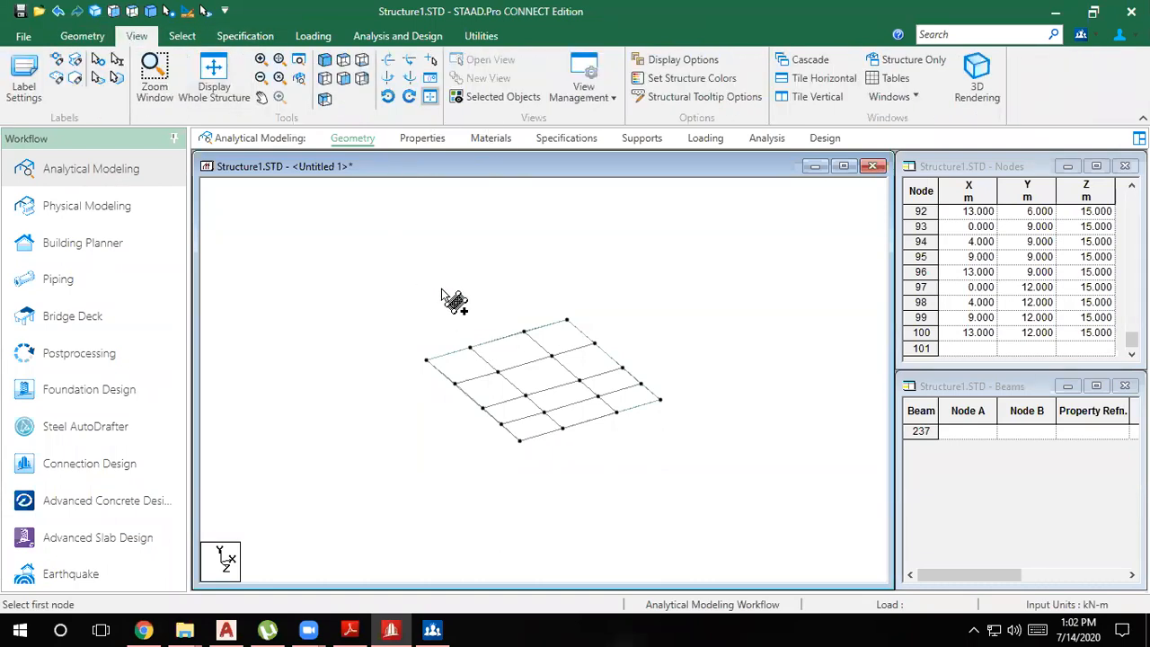
left_click(582, 90)
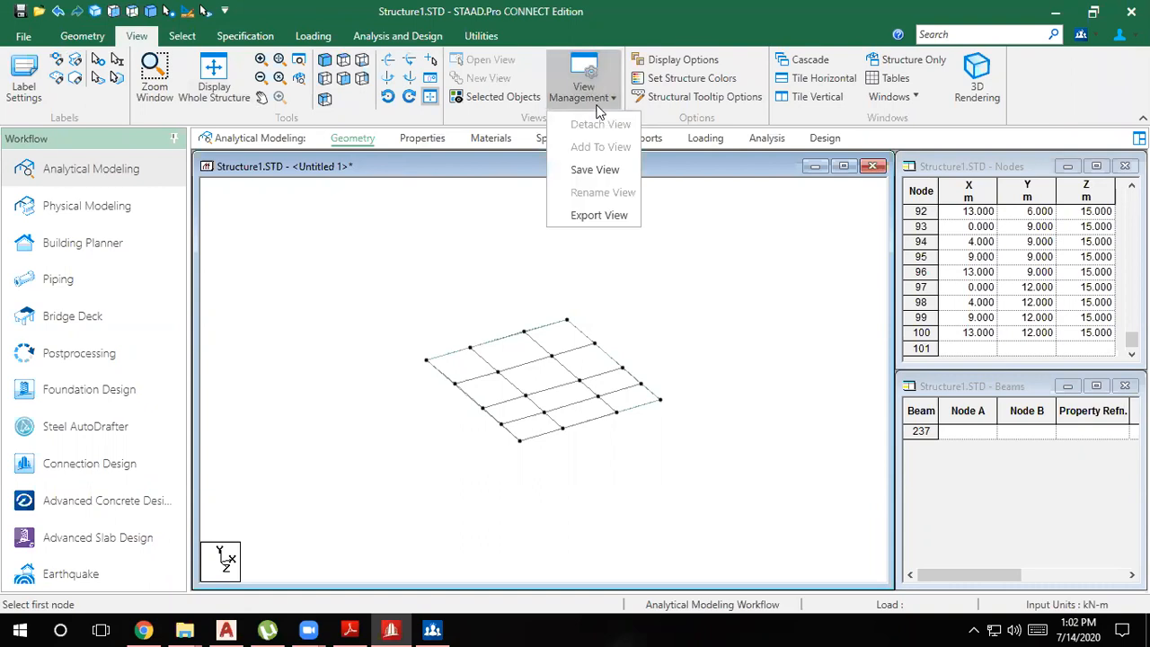
left_click(595, 170)
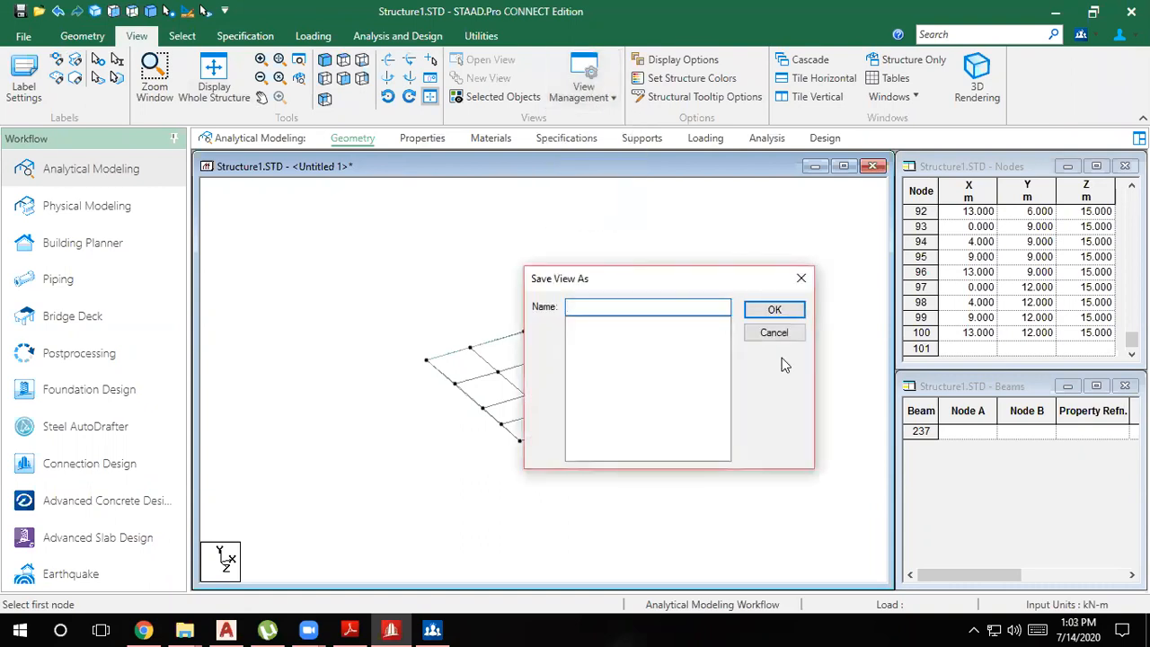
left_click(801, 279)
left_click(609, 97)
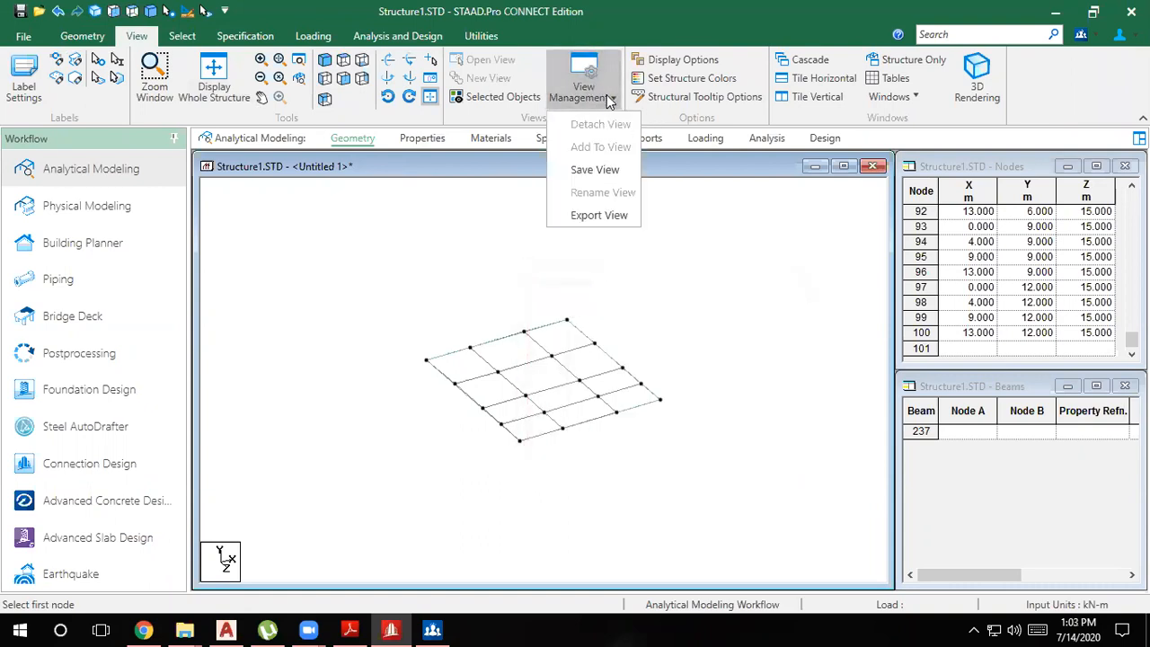
left_click(443, 241)
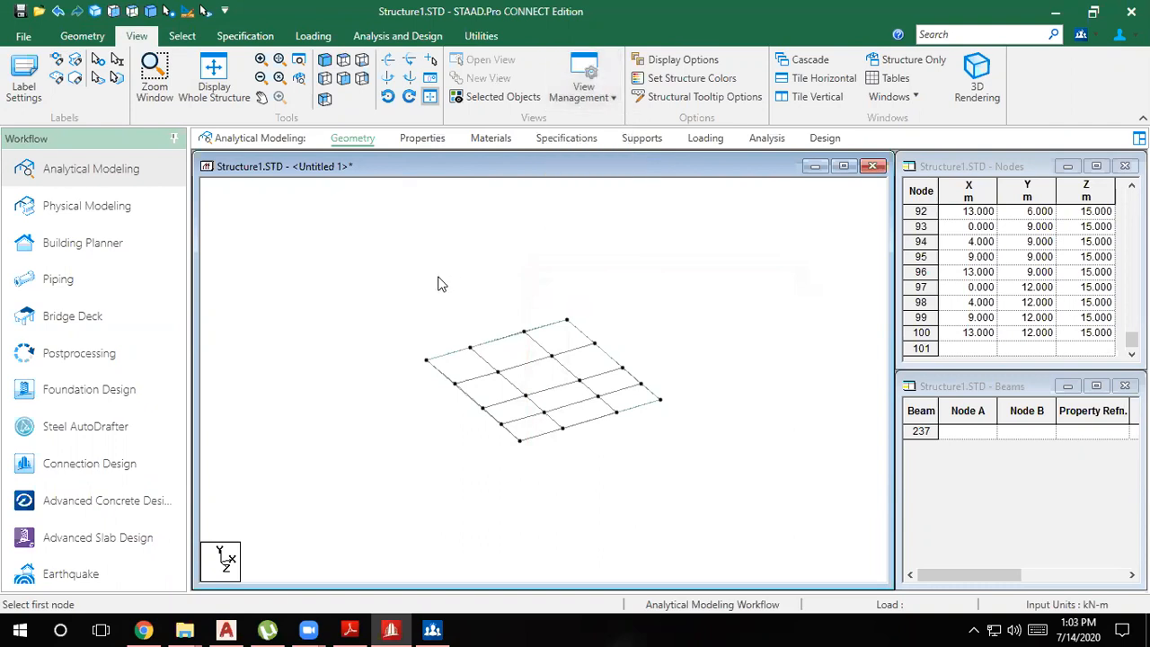
scroll(440, 284, "down", 1)
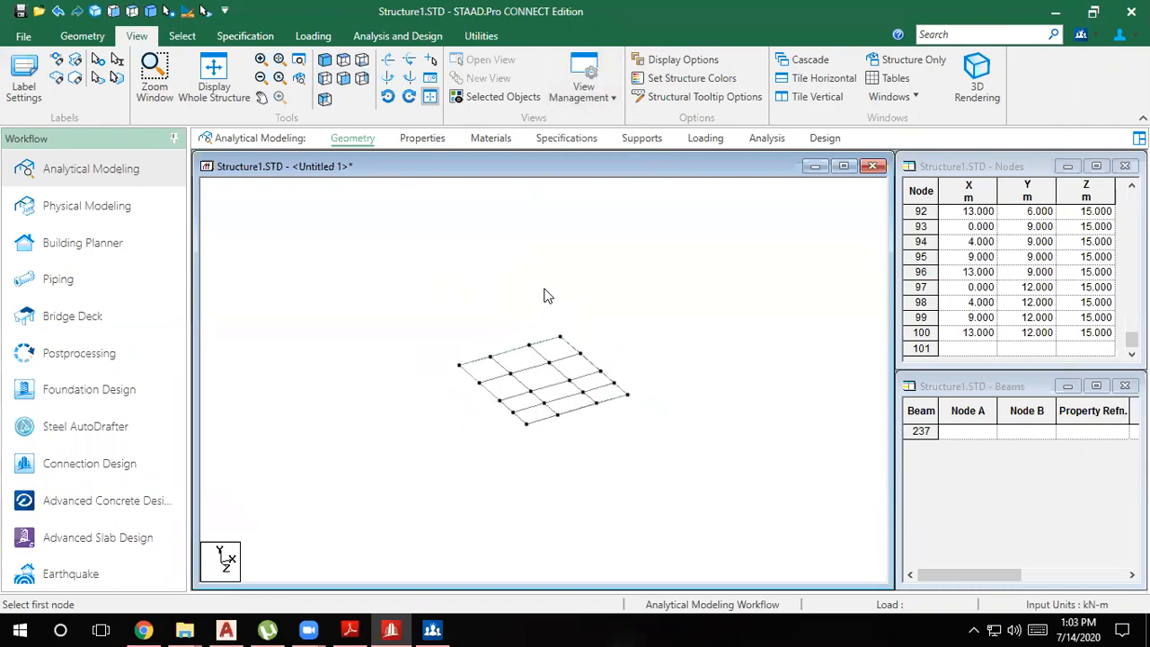
Try to limit the view to selected objects and check the isolated roof level in a 3D rendering
left_click(913, 97)
left_click(530, 244)
left_click(500, 96)
left_click(551, 358)
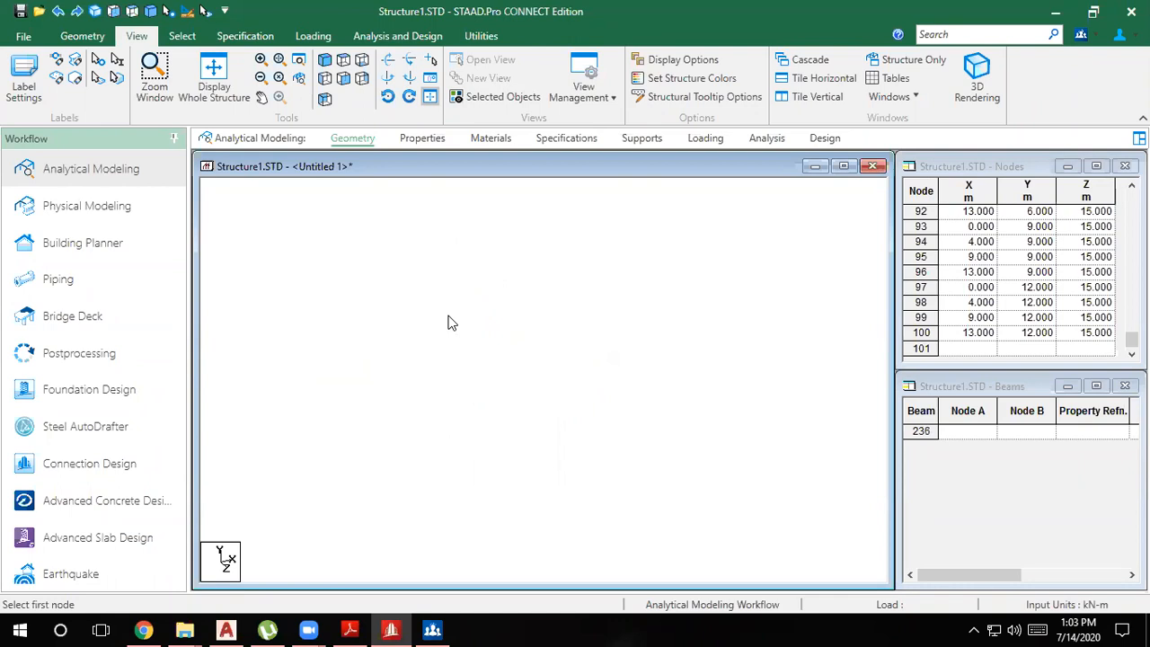
left_click(960, 86)
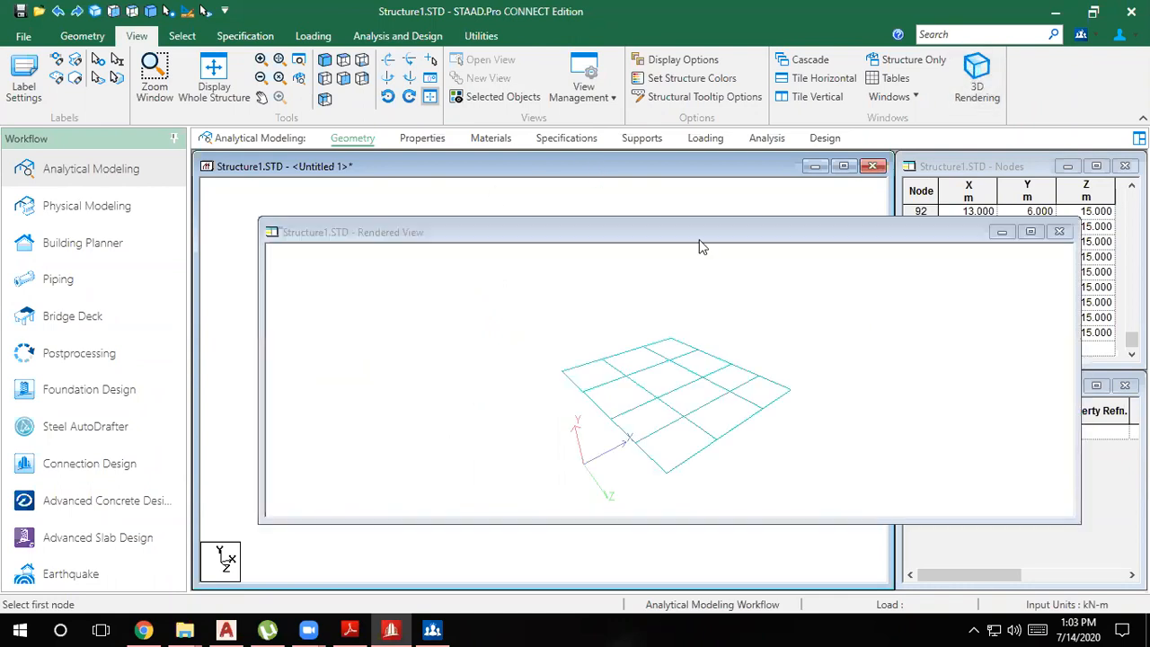
left_click(1060, 232)
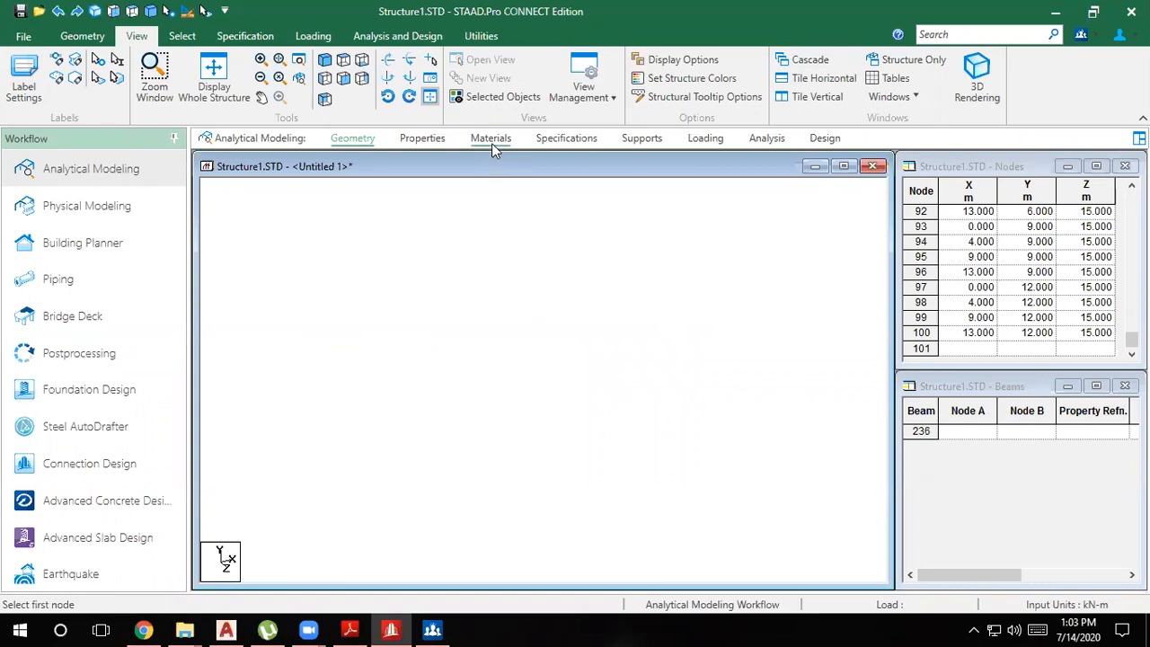
Check the view display options and bring the whole structure back from the isolated view
left_click(584, 80)
left_click(700, 62)
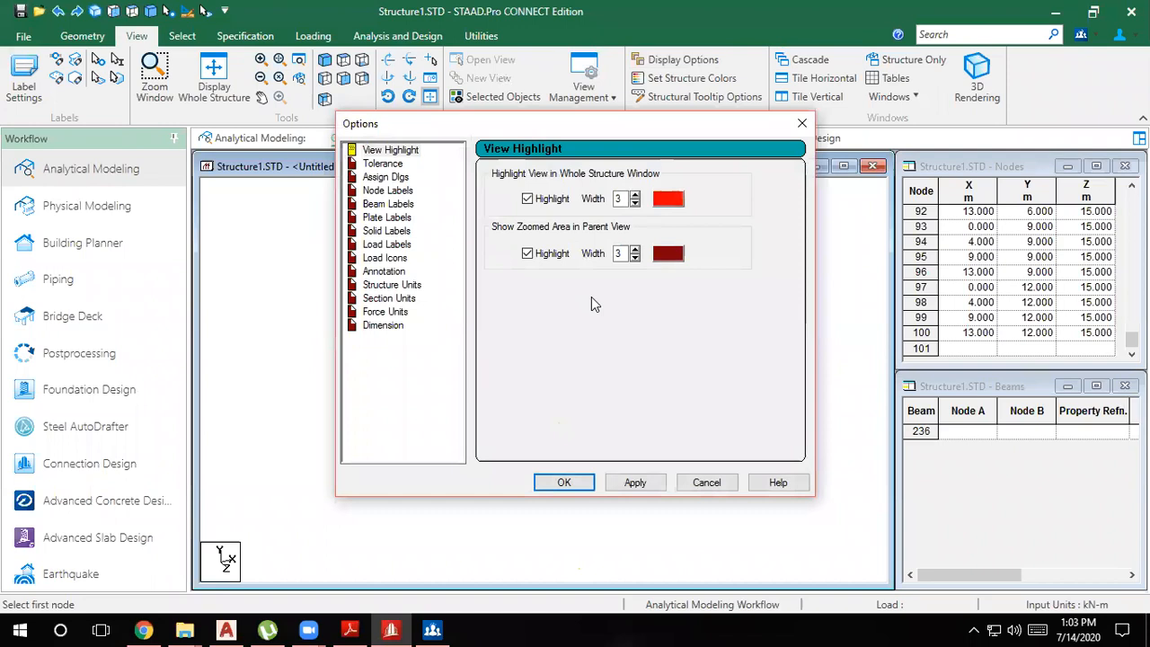
left_click(564, 483)
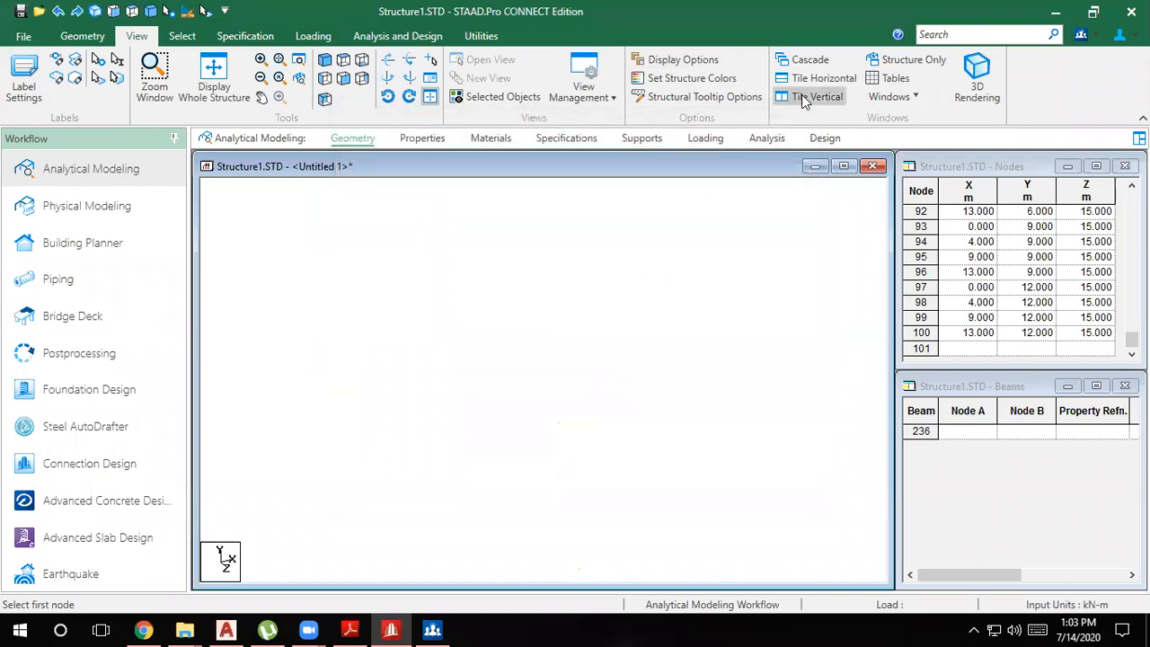
left_click(907, 60)
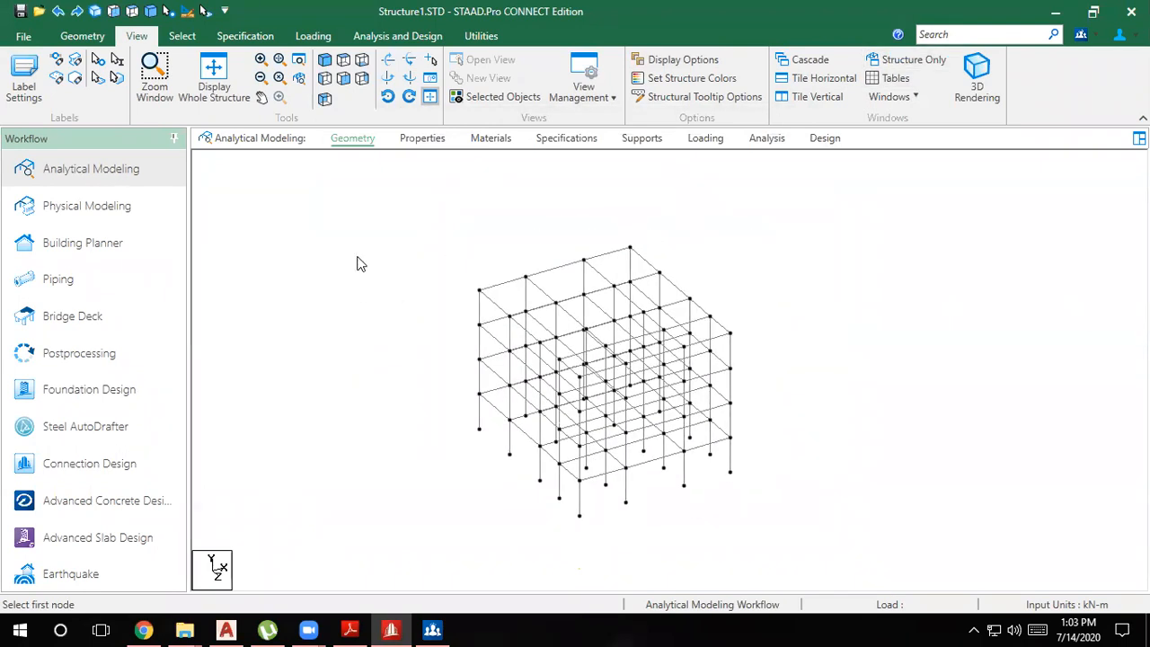
scroll(666, 311, "up", 7)
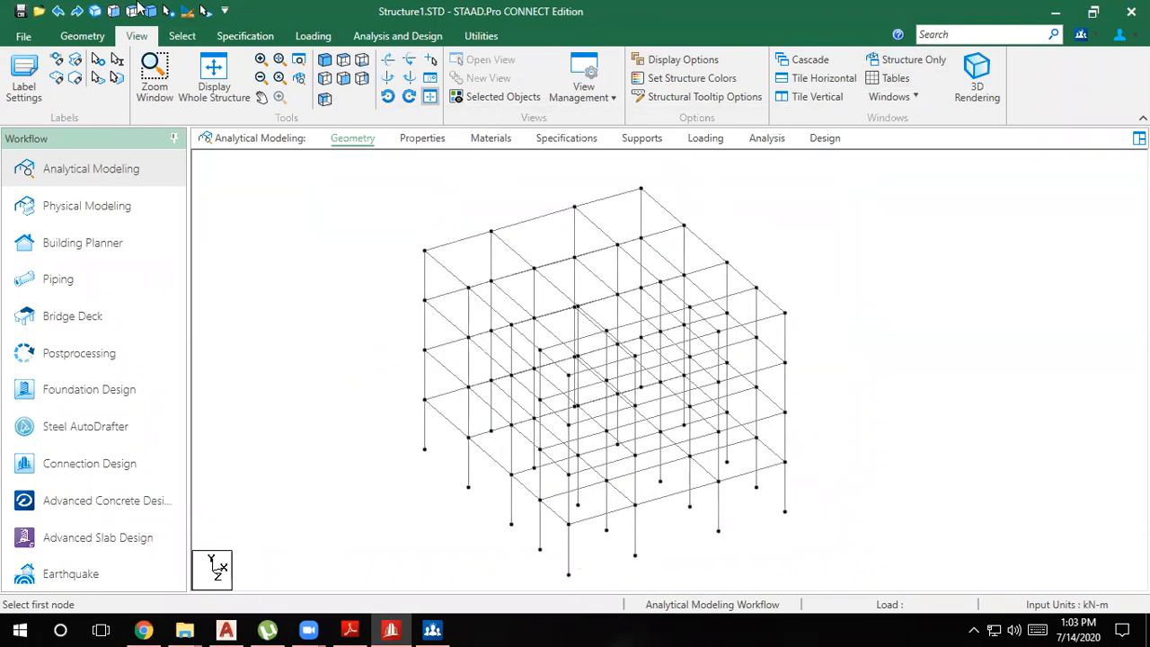
Inspect the complete frame in a maximised 3D rendering, then return to the whole-structure view
left_click(99, 12)
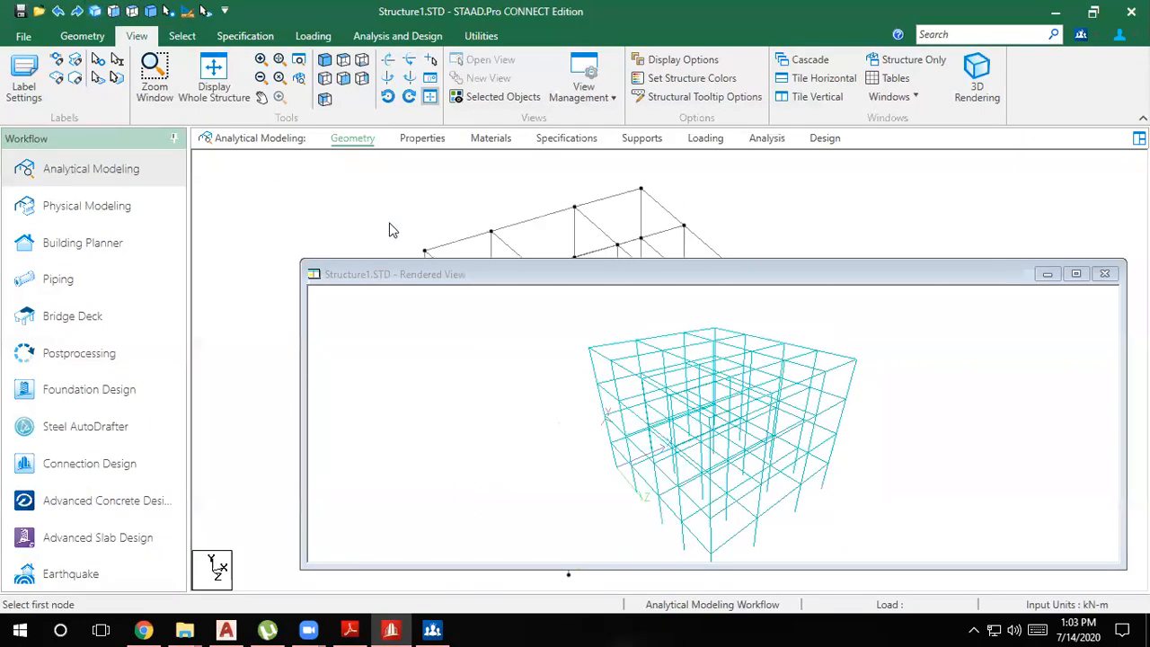
left_click(1076, 273)
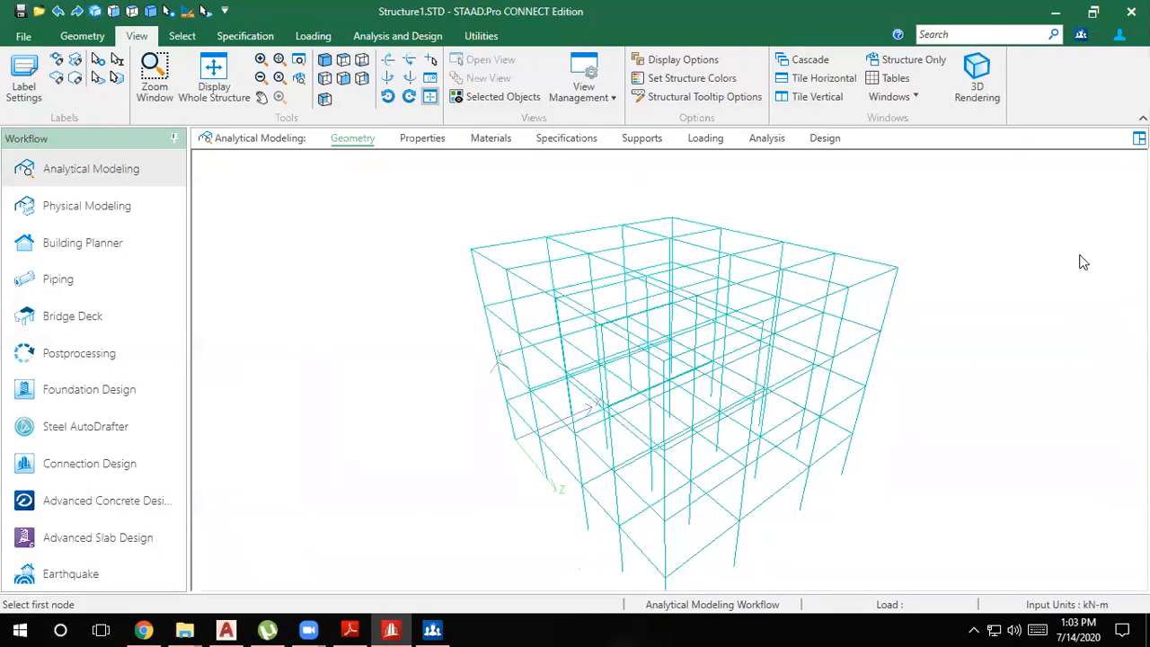
left_click(916, 97)
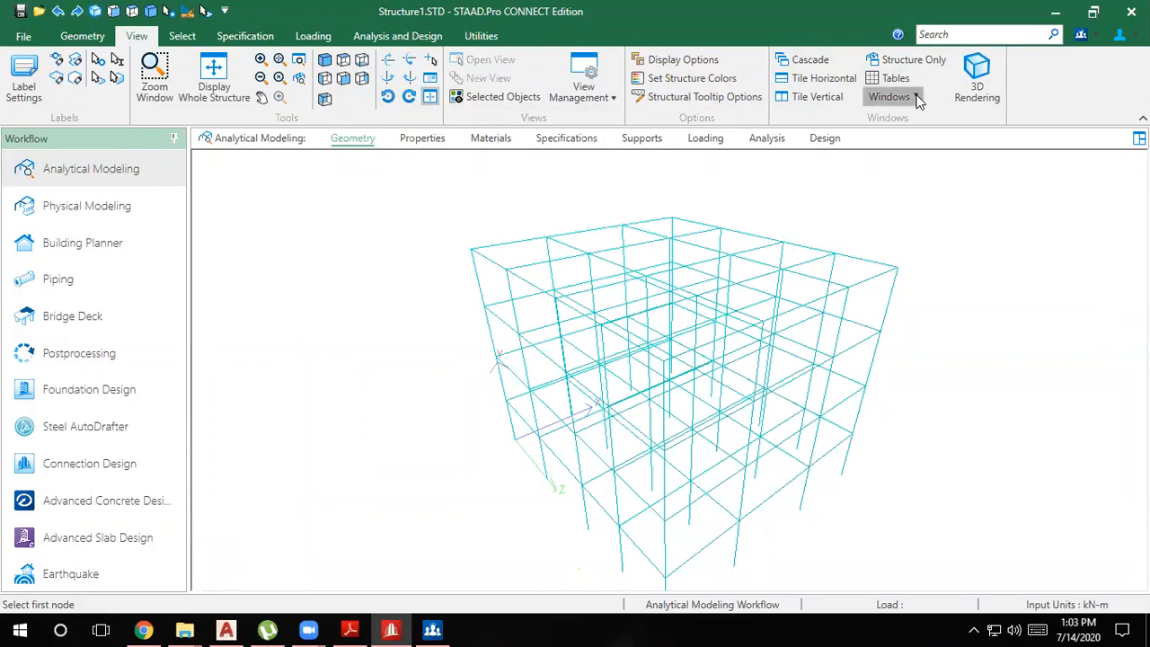
left_click(926, 118)
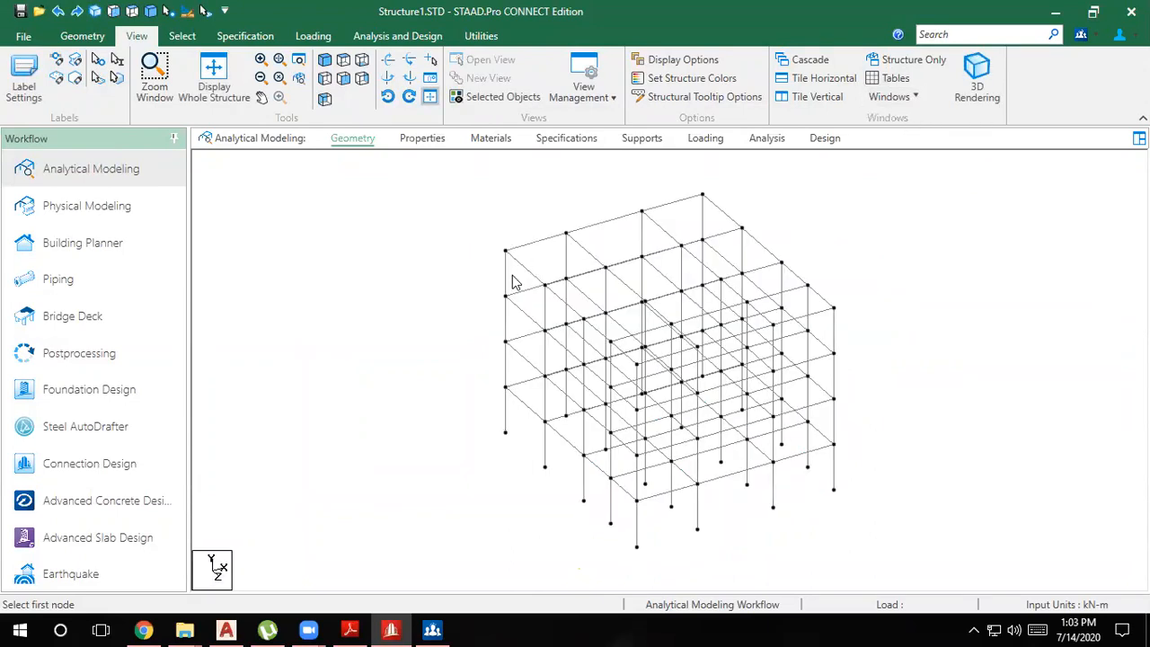
Restore the geometry layout that shows the whole structure together with the node and beam tables
middle_click_drag(689, 281, 528, 332)
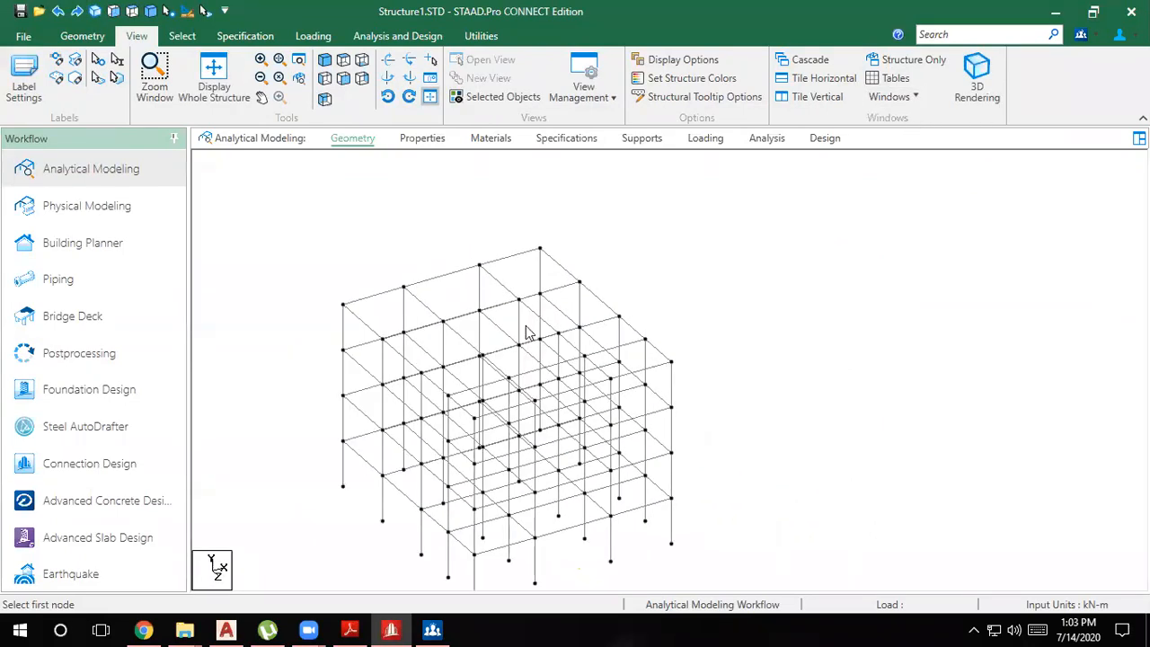
left_click(1139, 138)
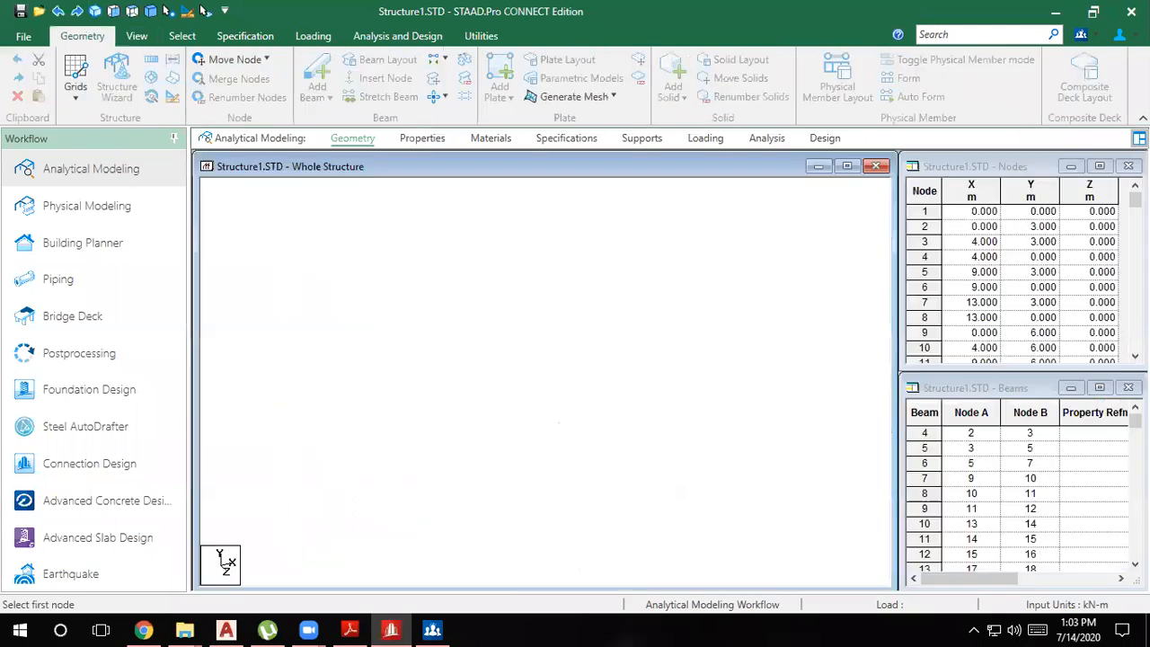
scroll(557, 288, "up", 3)
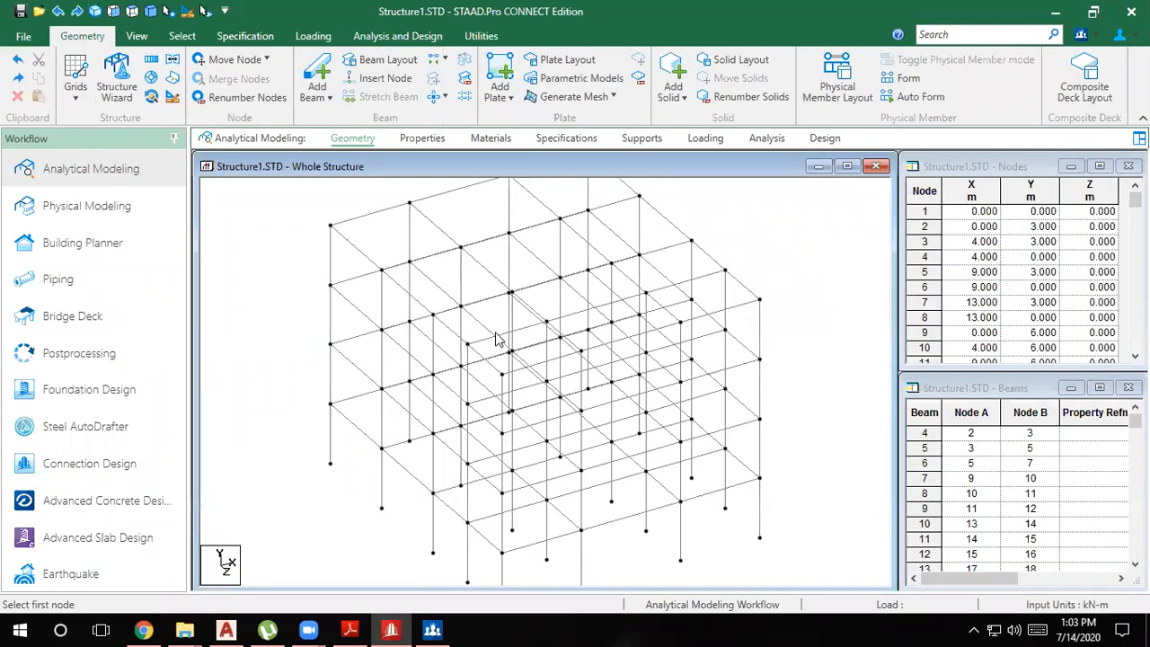
scroll(364, 360, "down", 1)
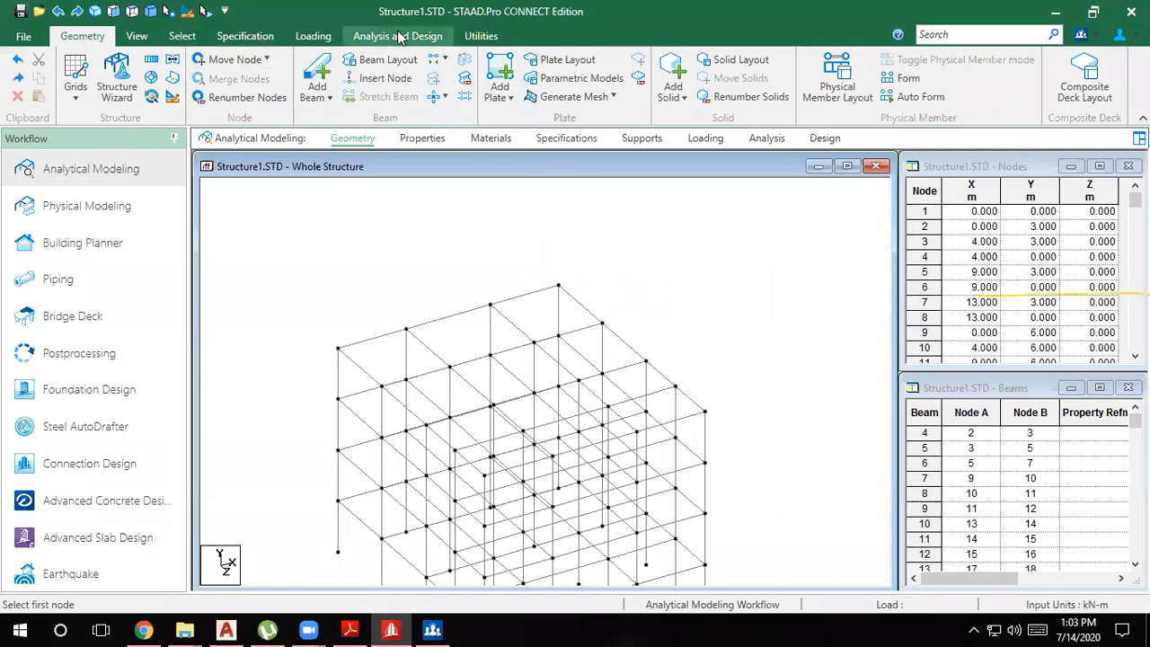
Select all roof-level beams in the front view and display them alone in the active window as an isometric view
left_click(113, 11)
left_click_drag(347, 302, 710, 343)
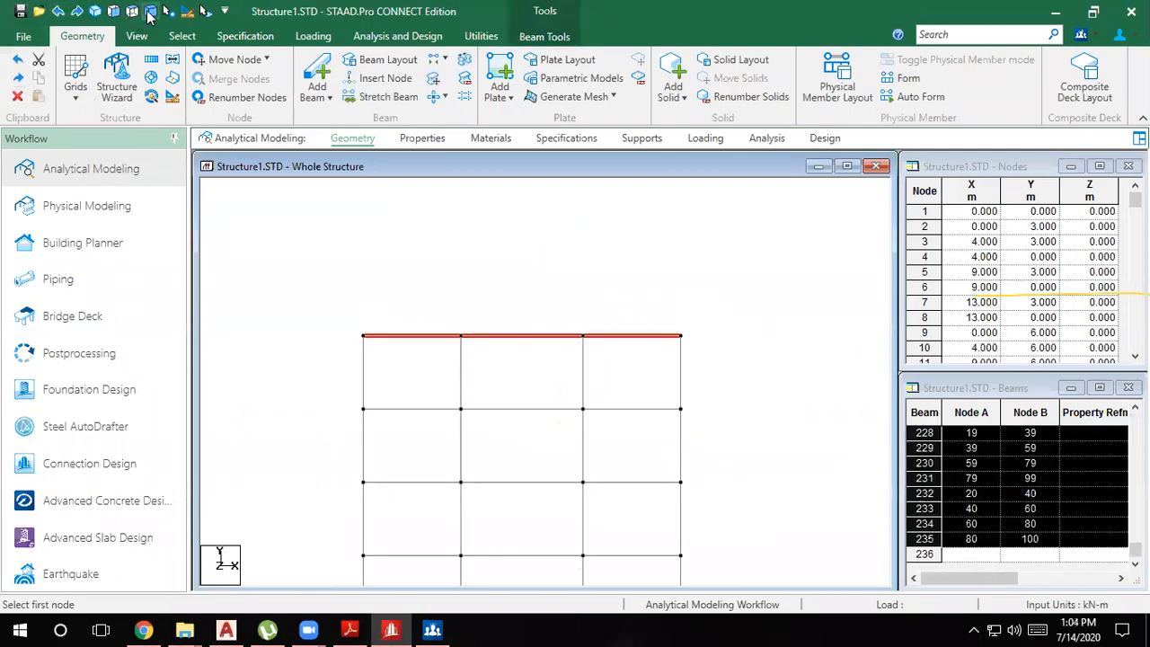
left_click(149, 13)
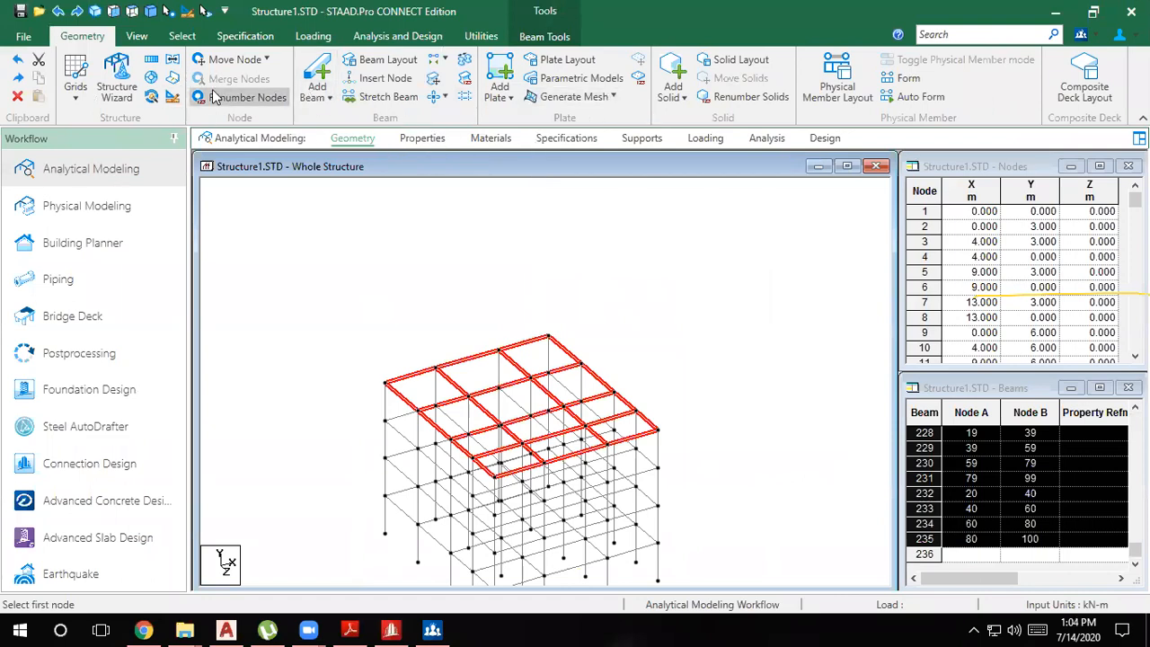
scroll(214, 97, "down", 1)
left_click(480, 78)
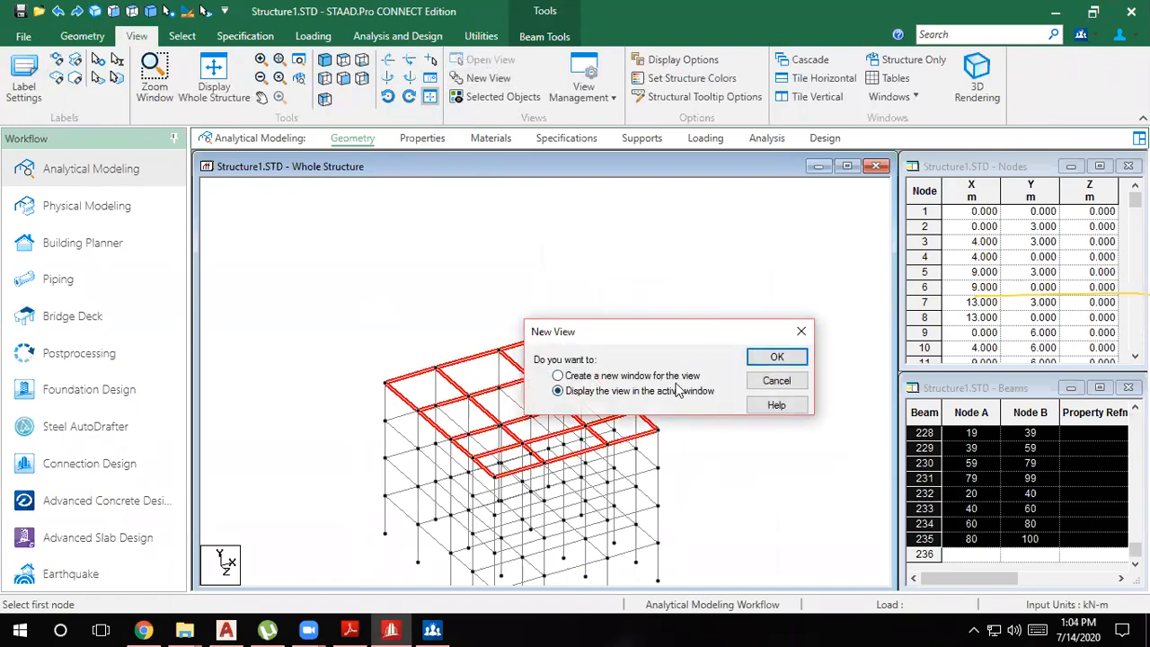
left_click(776, 360)
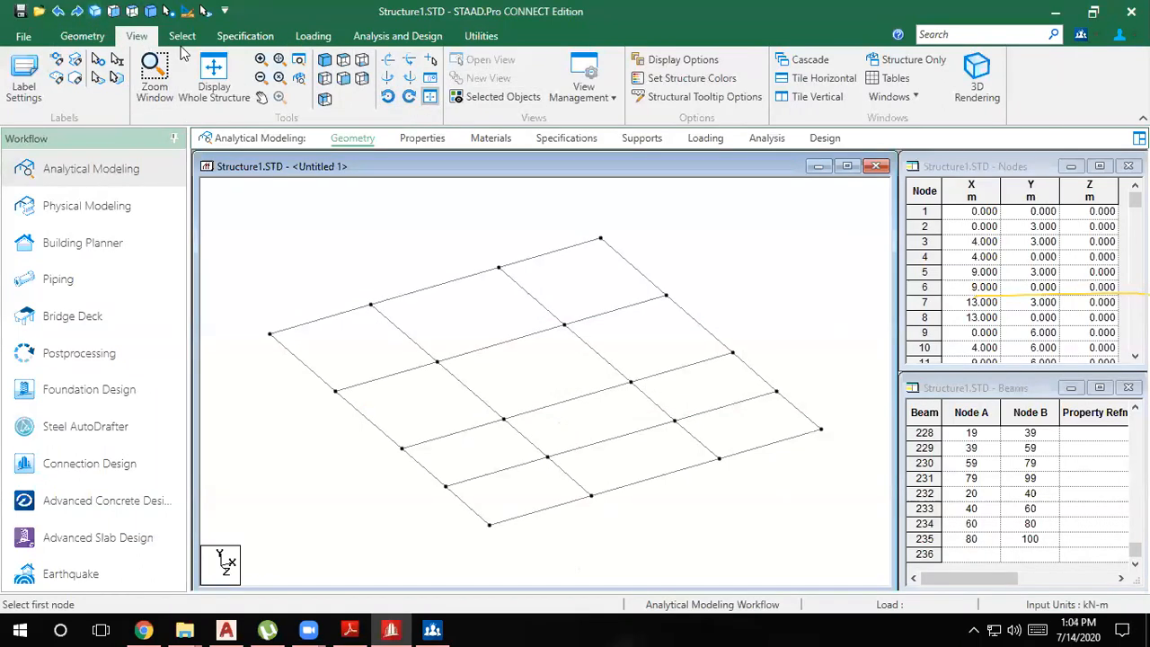
Add a four-noded plate across the four outer corner nodes of the isolated roof level
left_click(81, 36)
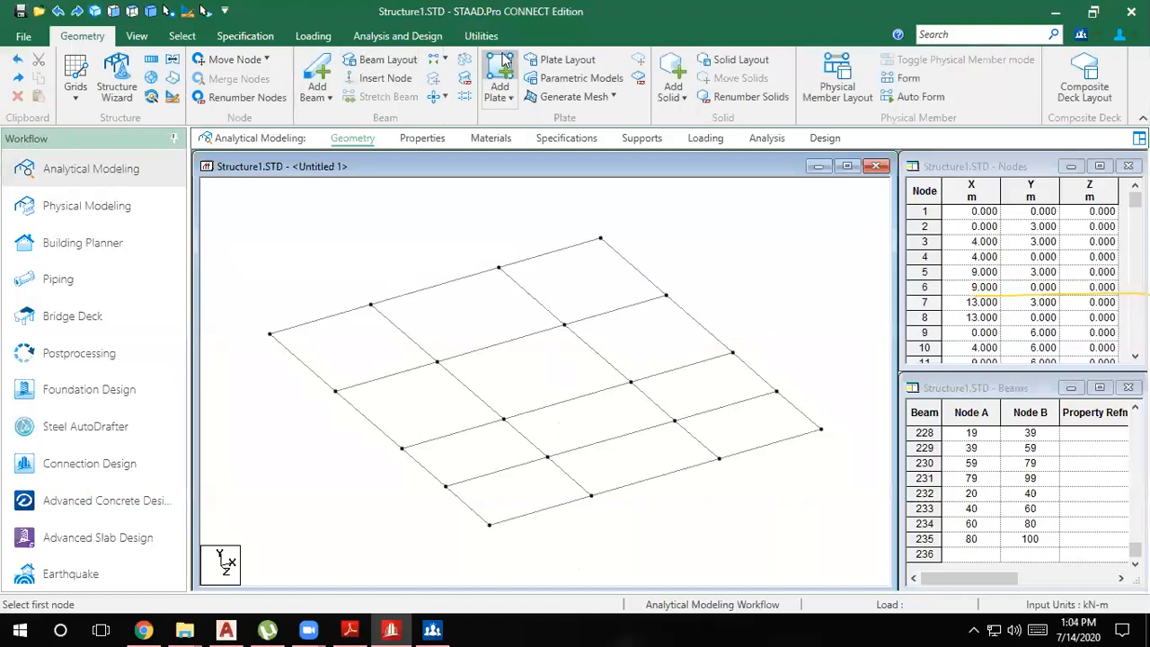
left_click(271, 334)
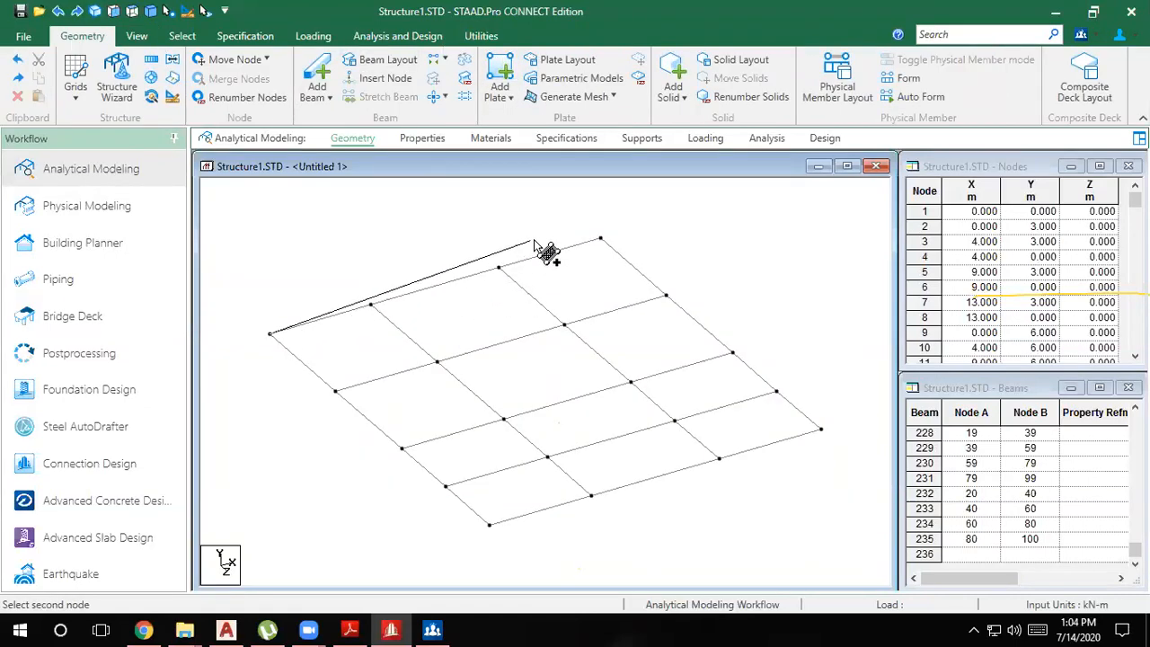
left_click(601, 239)
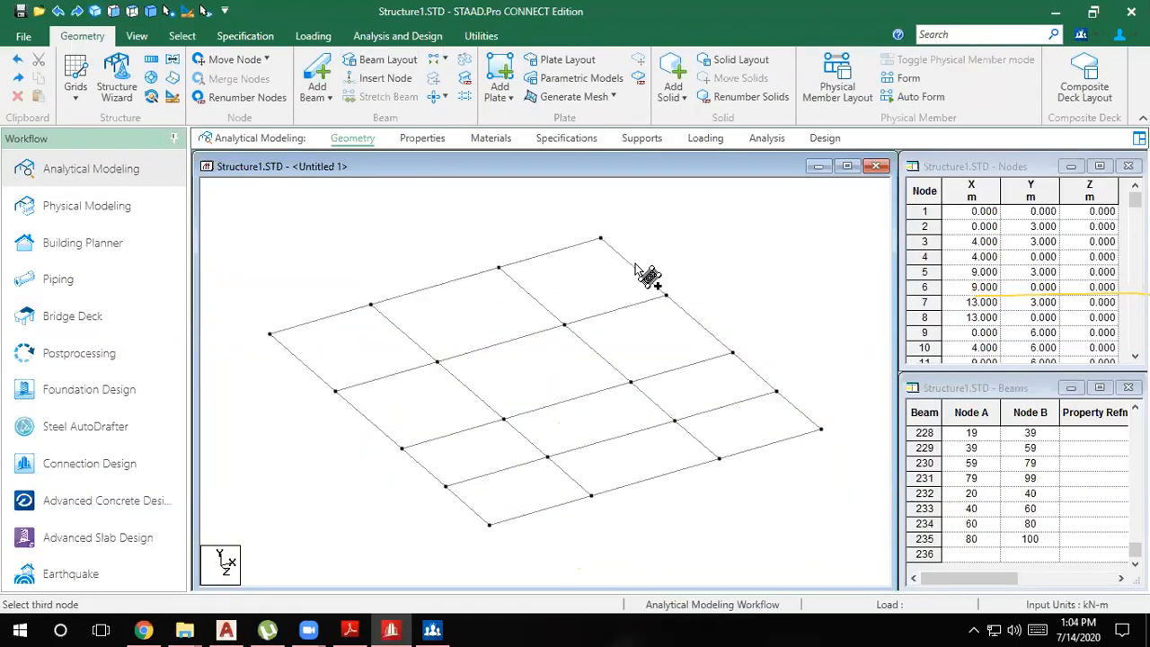
left_click(821, 430)
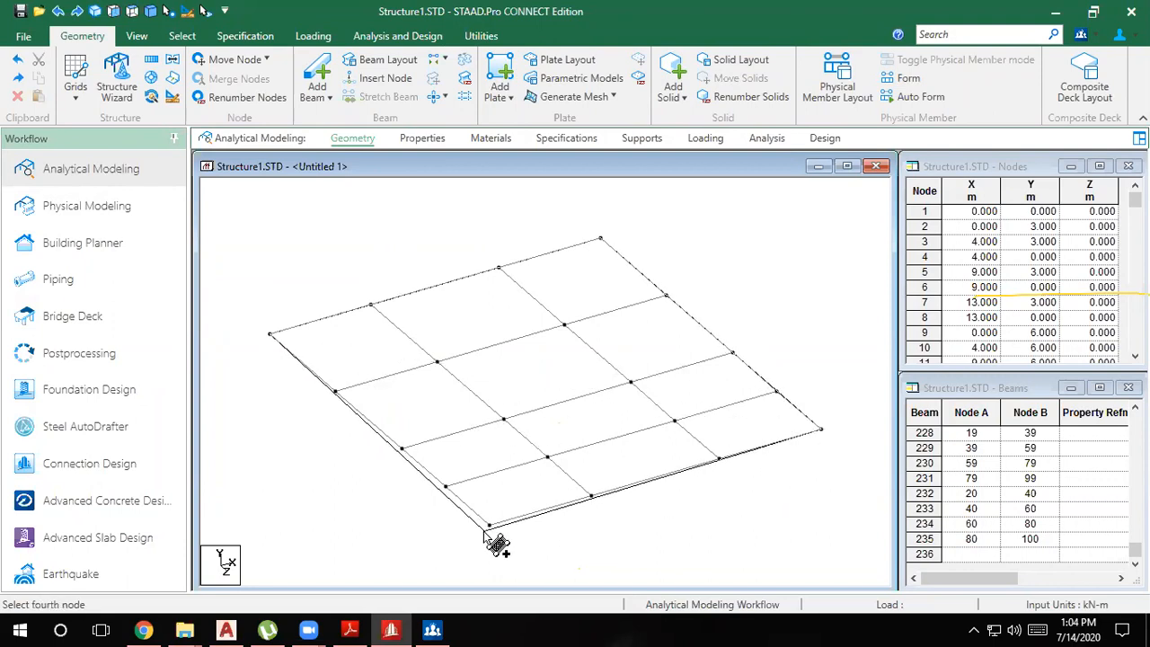
left_click(488, 530)
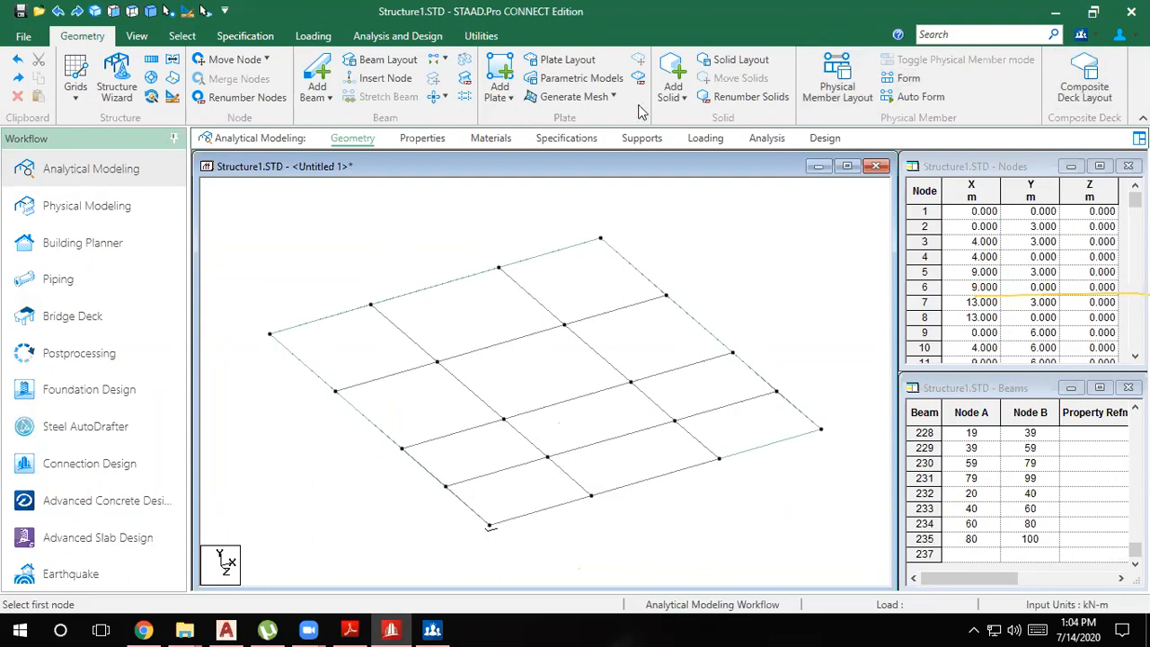
Inspect the roof plate on the isolated level in a 3D rendering and close the rendering
left_click(137, 36)
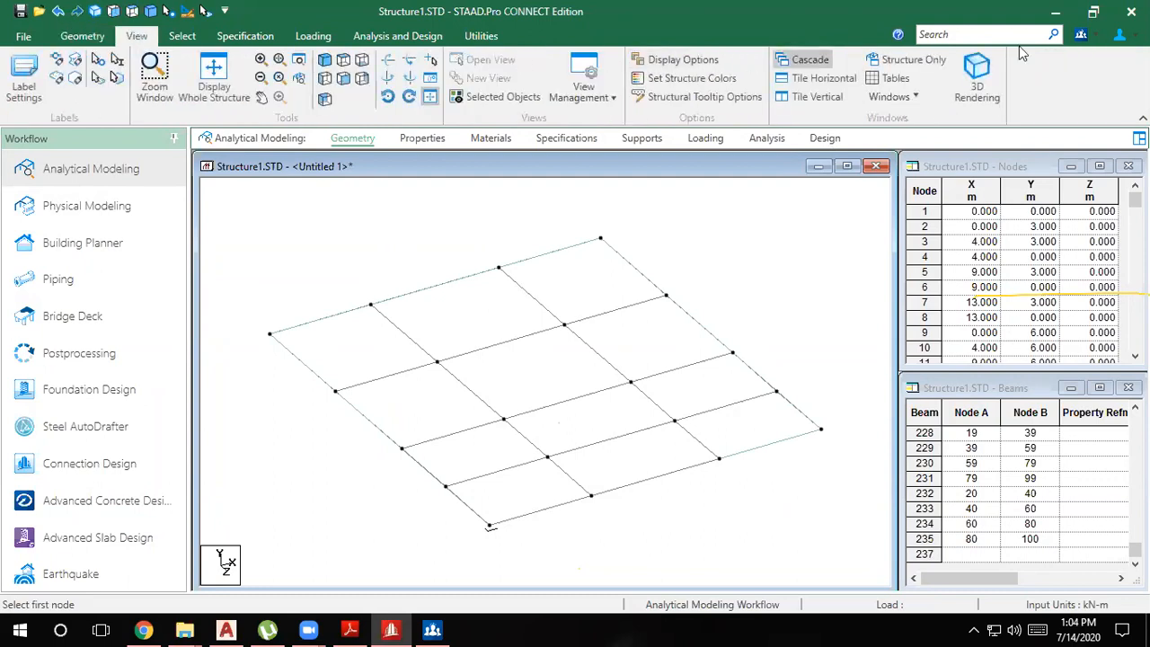
left_click(918, 97)
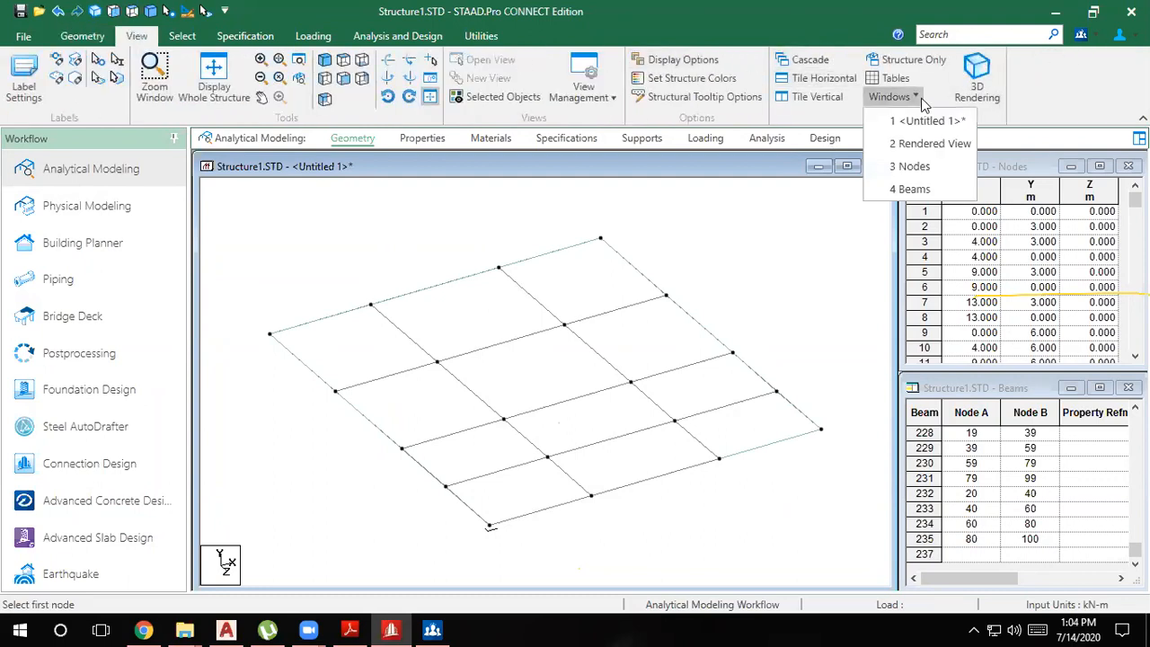
left_click(923, 103)
left_click(917, 99)
left_click(918, 99)
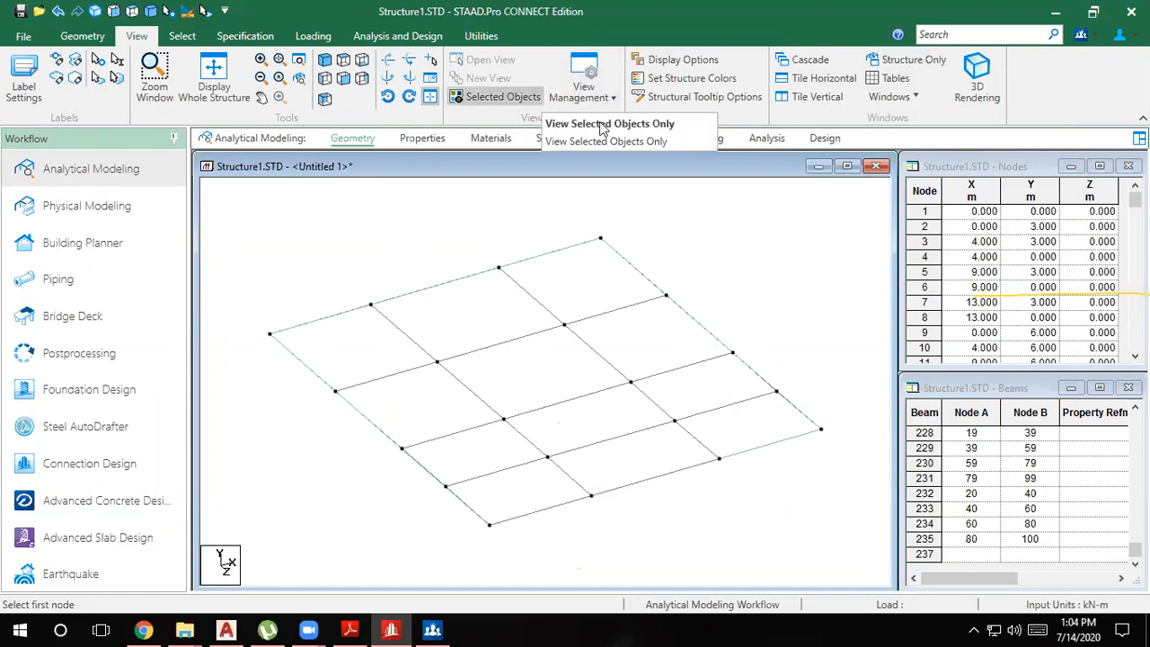
left_click(977, 85)
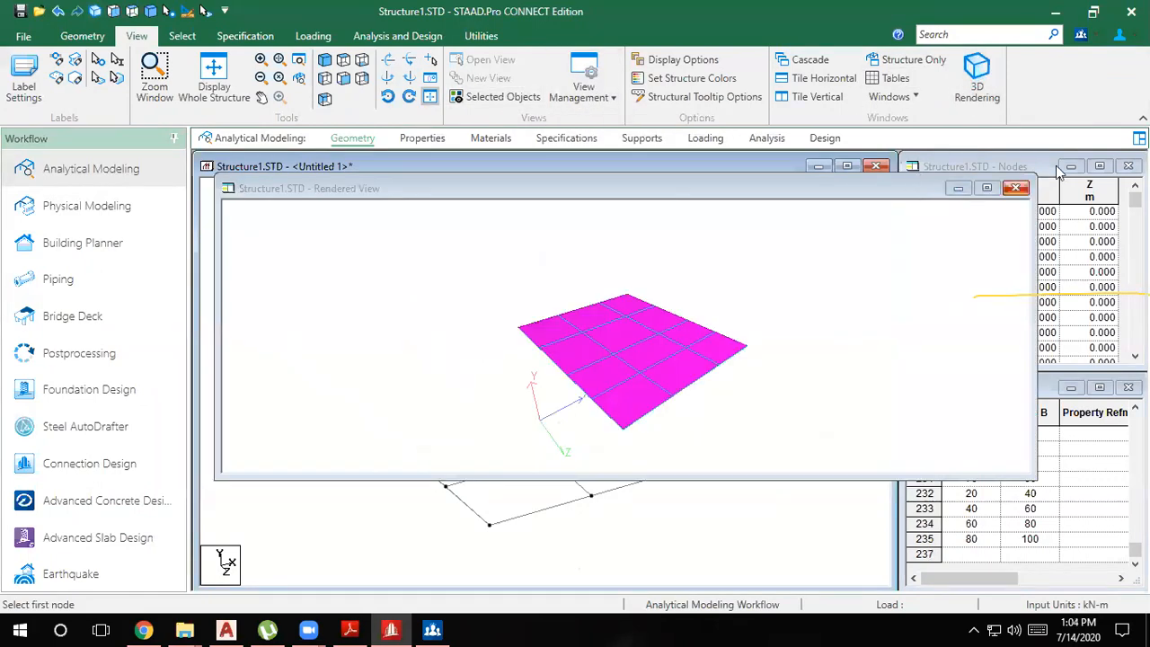
left_click(1015, 188)
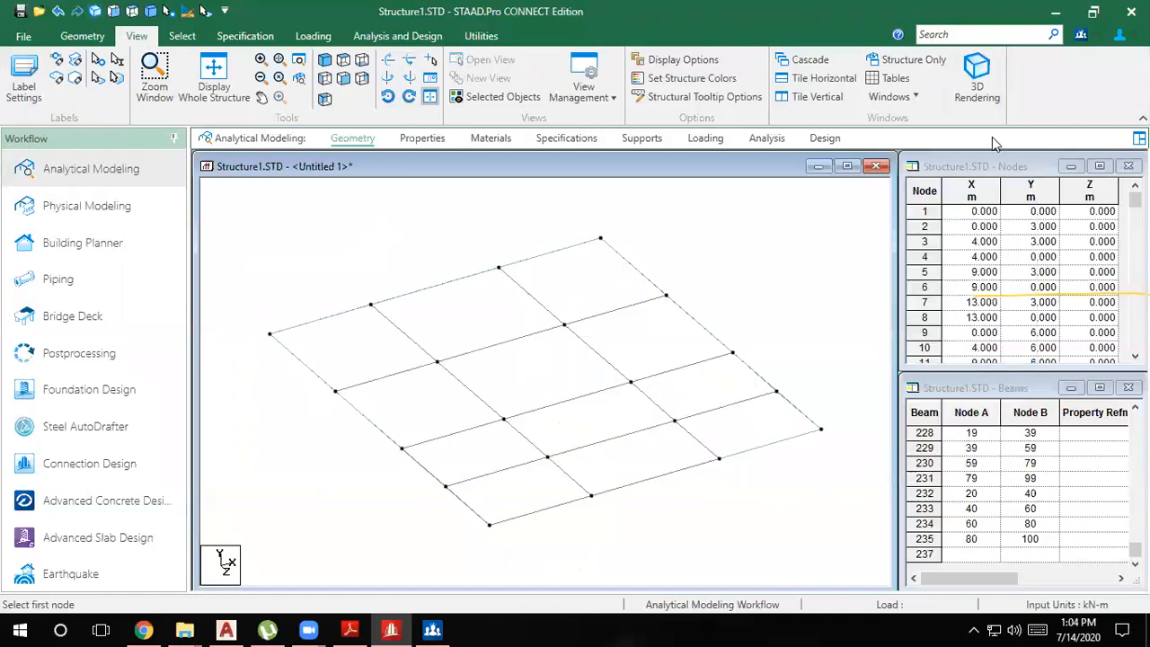
Return to the whole structure and reopen the geometry layout with the node and beam tables
left_click(907, 59)
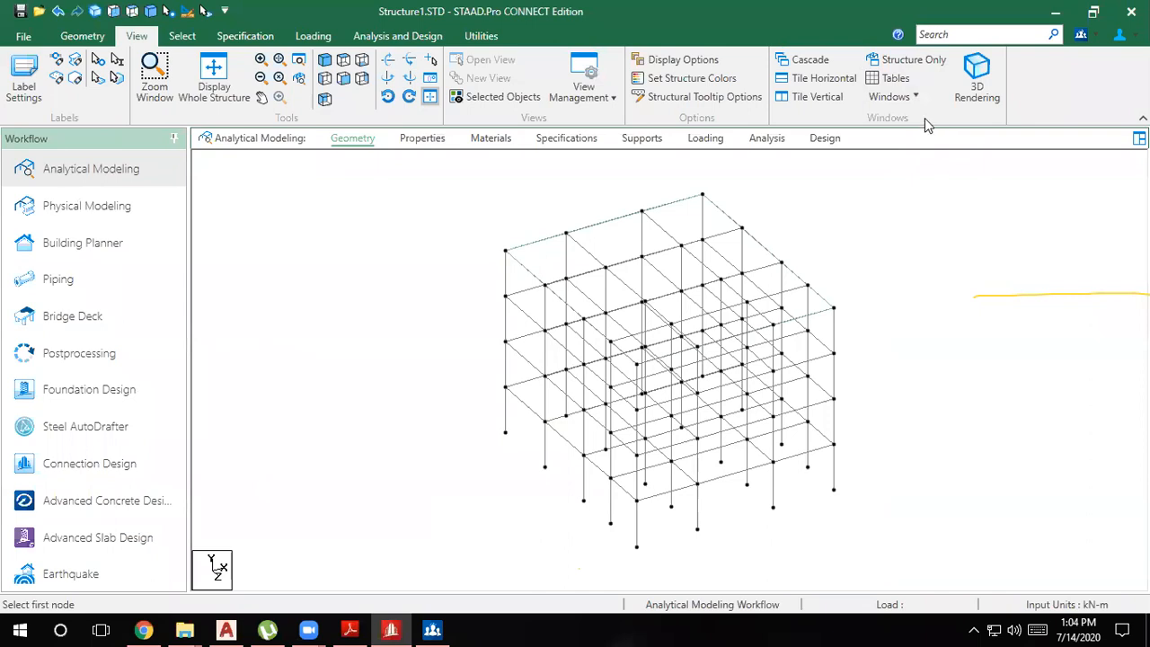
left_click(915, 97)
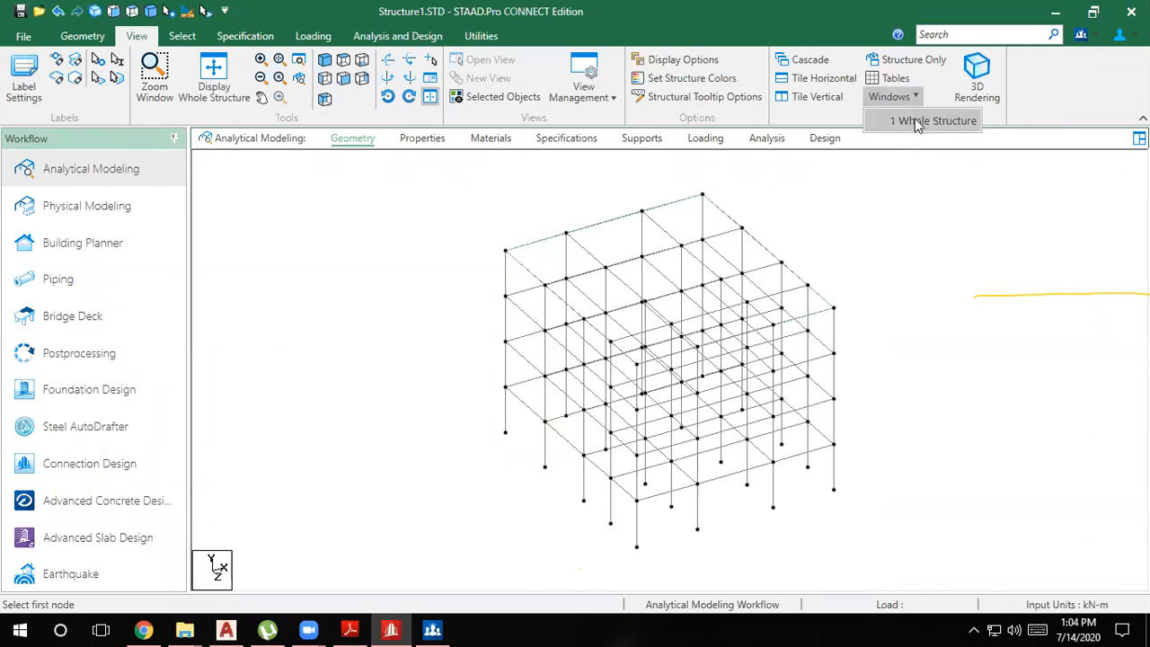
left_click(925, 120)
left_click(1139, 137)
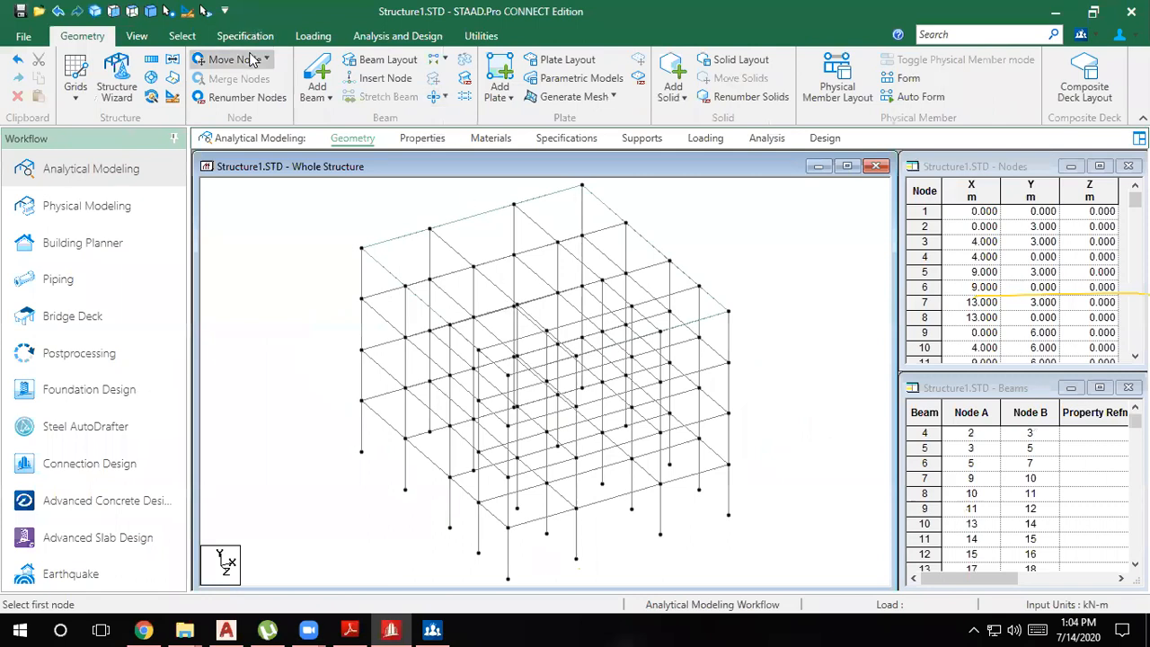
Inspect the complete frame with its roof plate in a rotated 3D rendering and close it
left_click(97, 11)
left_click_drag(819, 408, 764, 436)
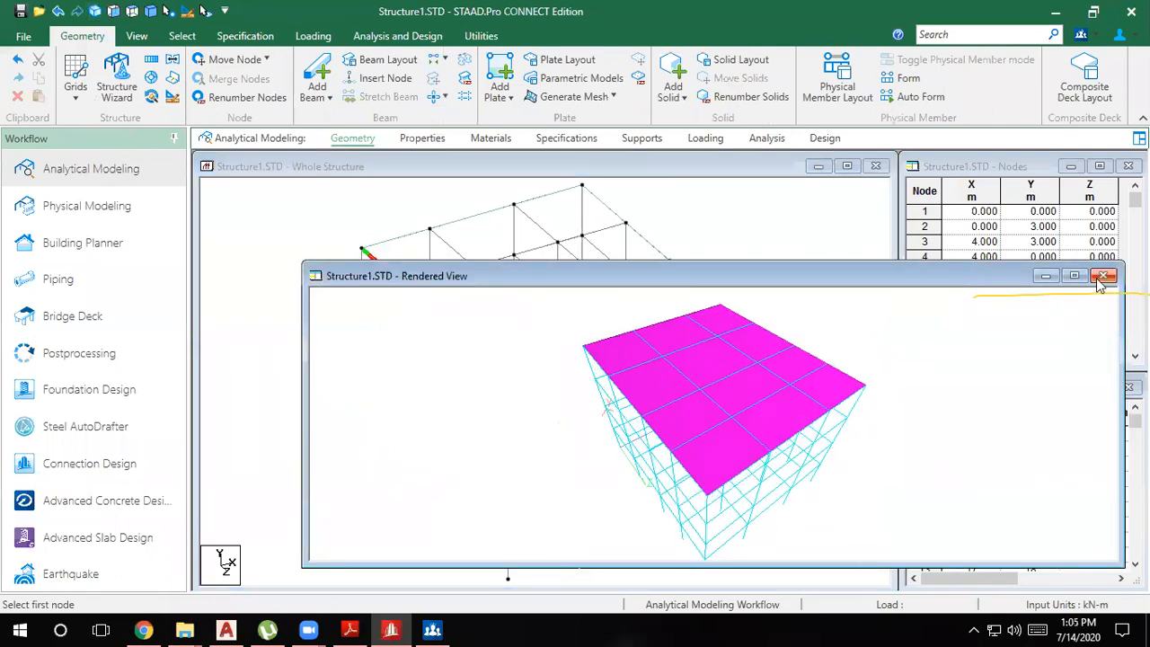
left_click(1104, 276)
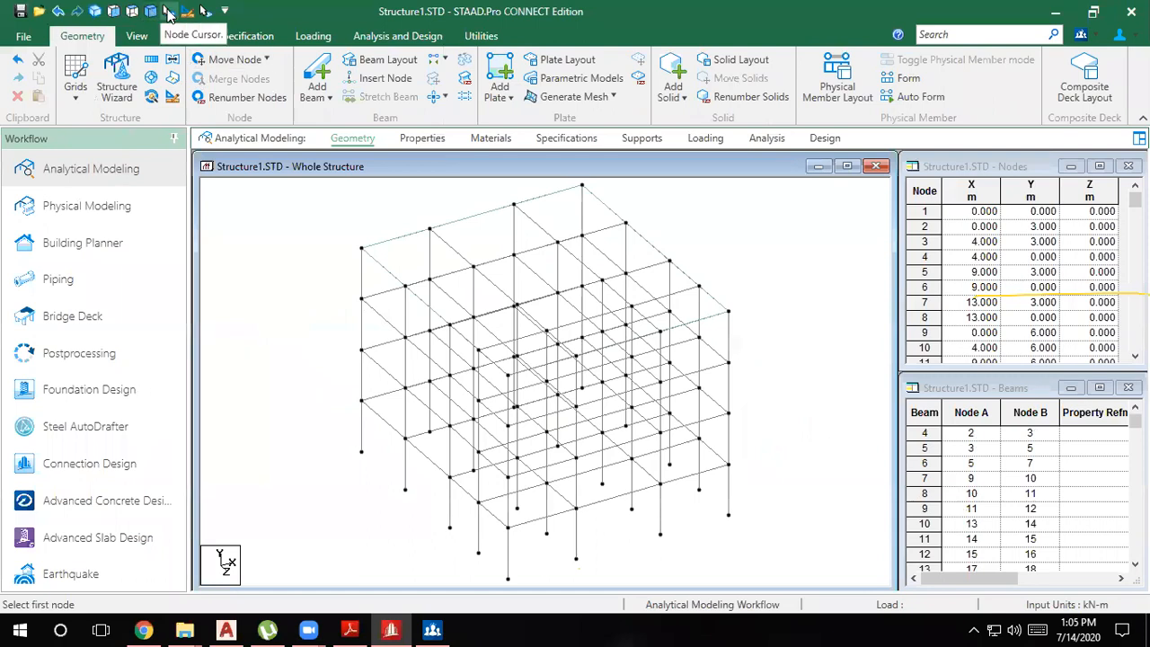
Try to copy the roof plate along global Y with a translational repeat of three steps spaced 3 m apart
left_click(205, 11)
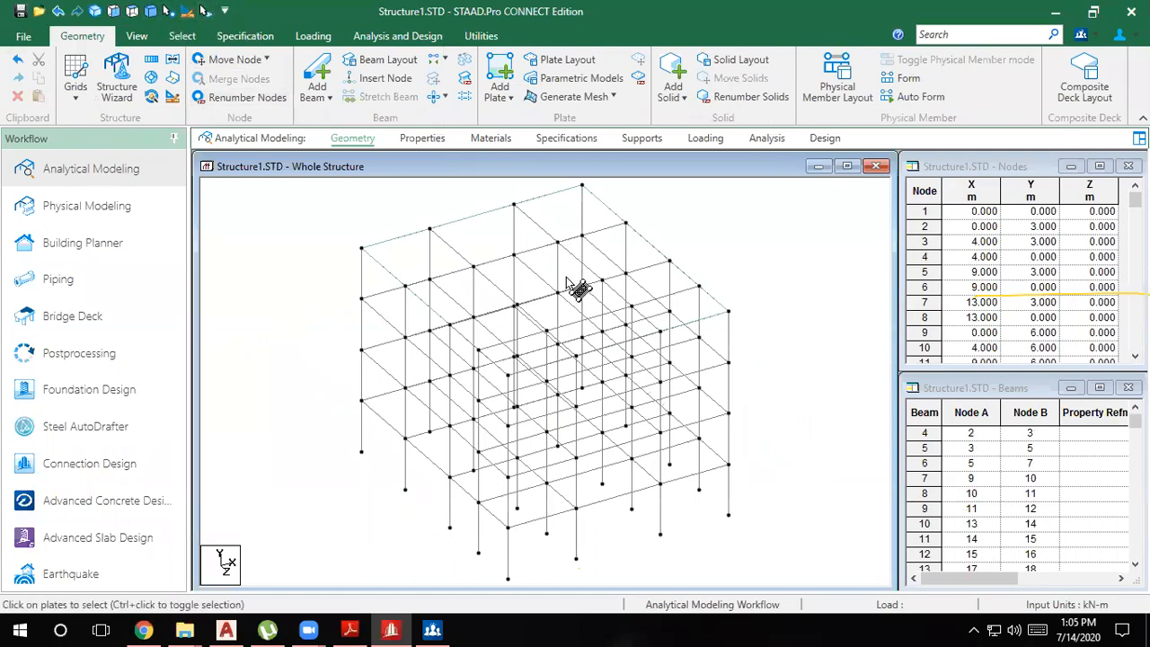
left_click(510, 274)
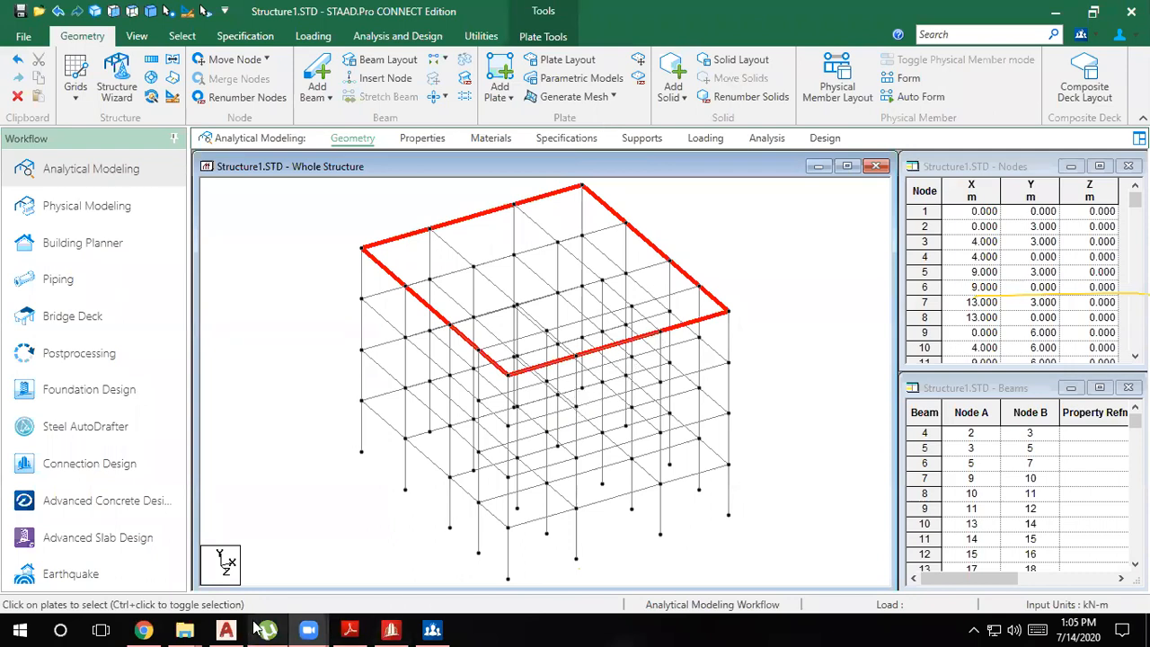
mouse_move(308, 629)
mouse_move(396, 562)
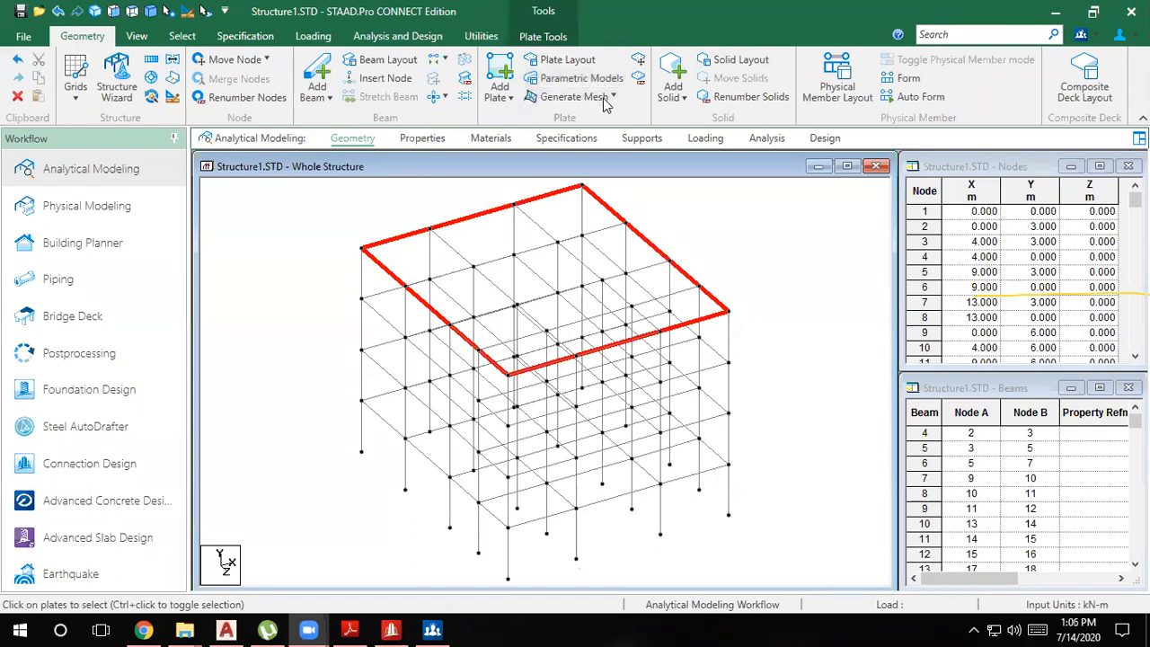
left_click(151, 60)
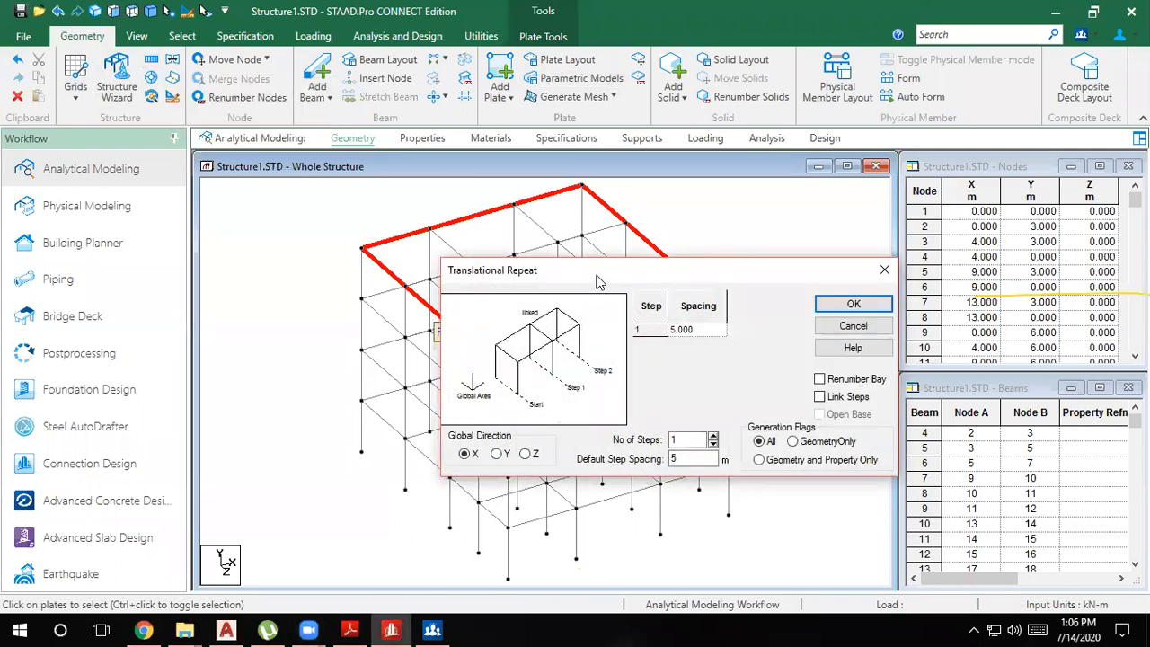
left_click_drag(599, 281, 676, 77)
left_click(573, 251)
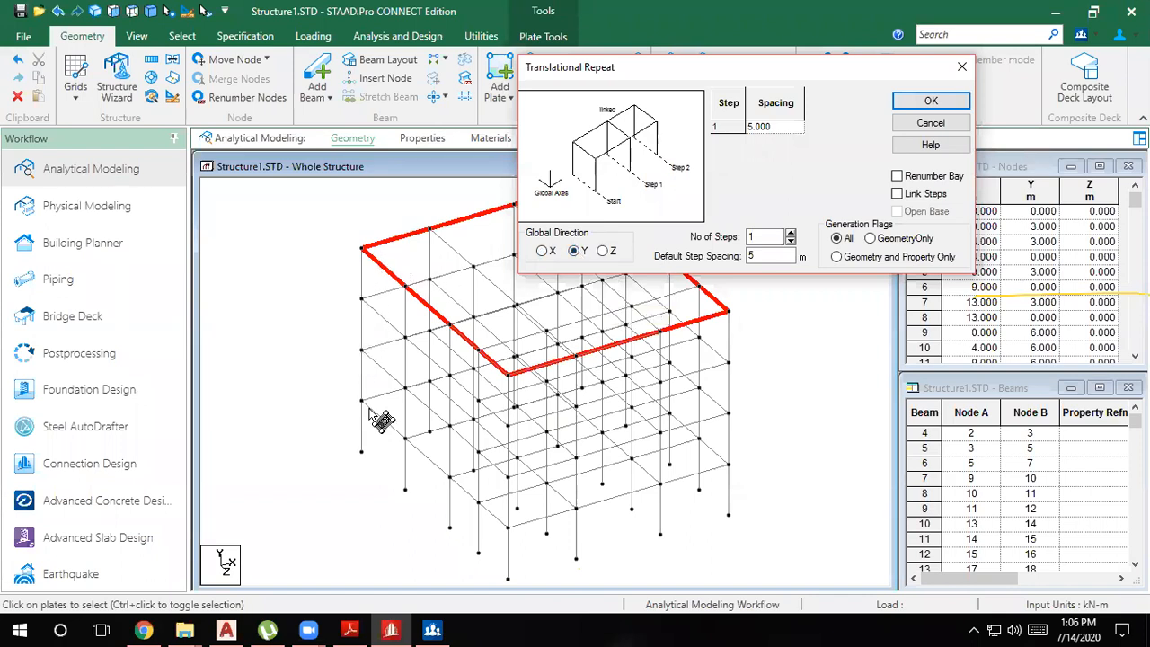
left_click(790, 233)
left_click(791, 233)
double_click(781, 255)
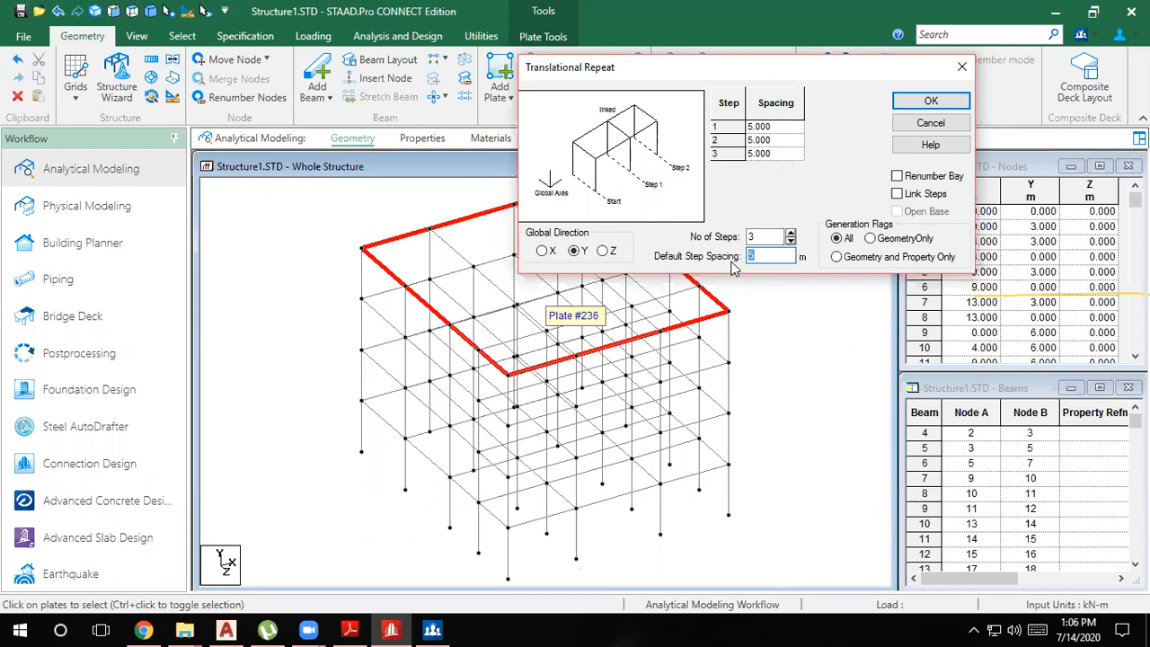
key("BackSpace")
type("-3")
key("BackSpace")
key("BackSpace")
key("BackSpace")
type("3")
left_click(931, 100)
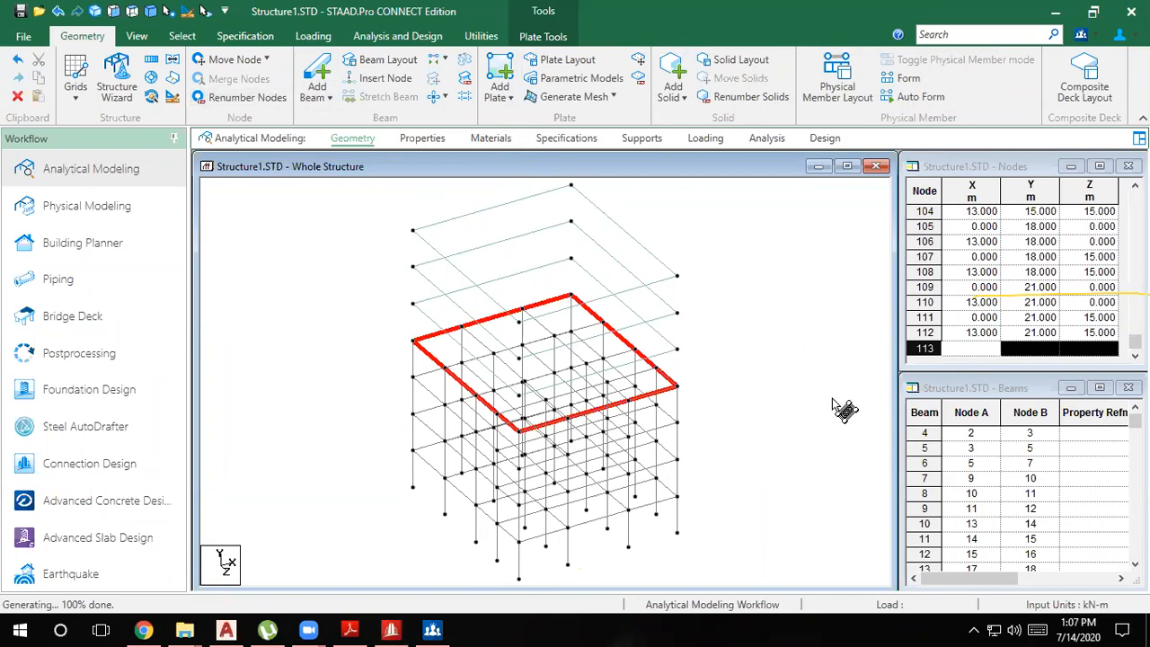
left_click(770, 400)
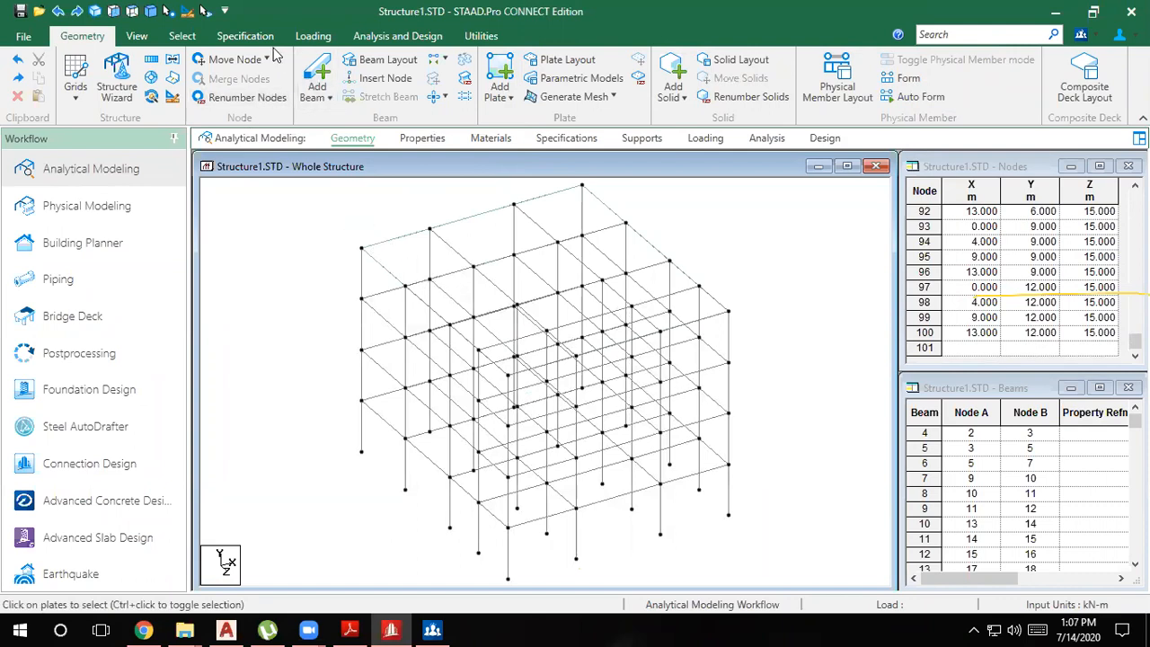
Copy the roof plate down to the lower floors with a translational repeat along global Y, three steps at -3 m spacing
left_click(436, 267)
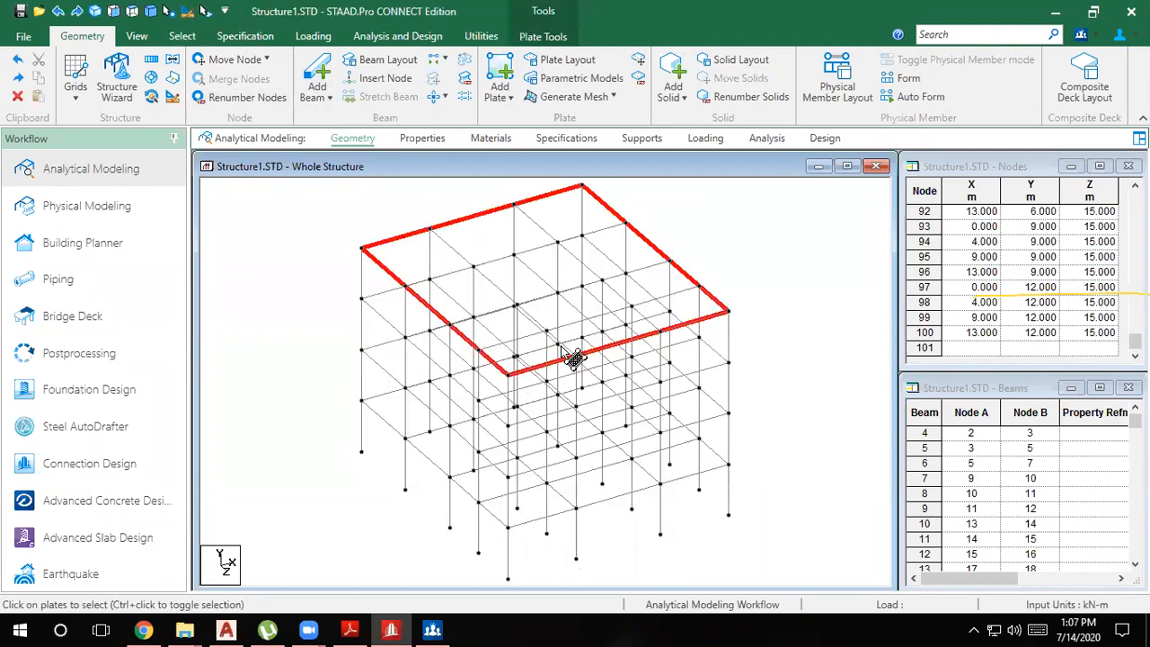
left_click(150, 78)
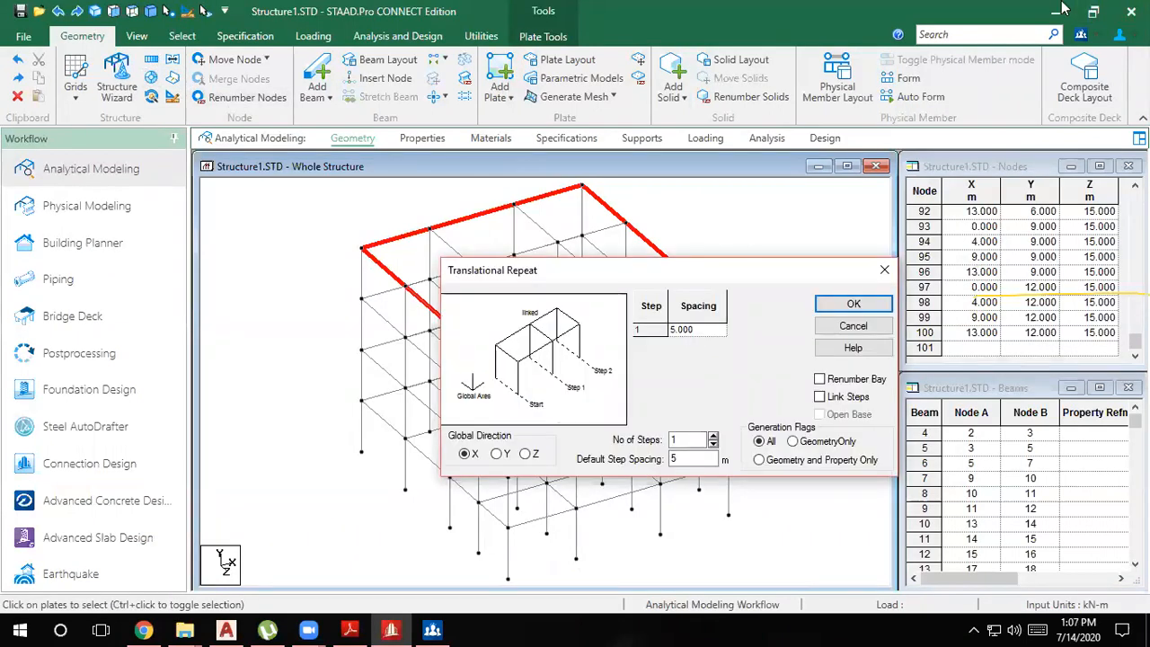
left_click(496, 454)
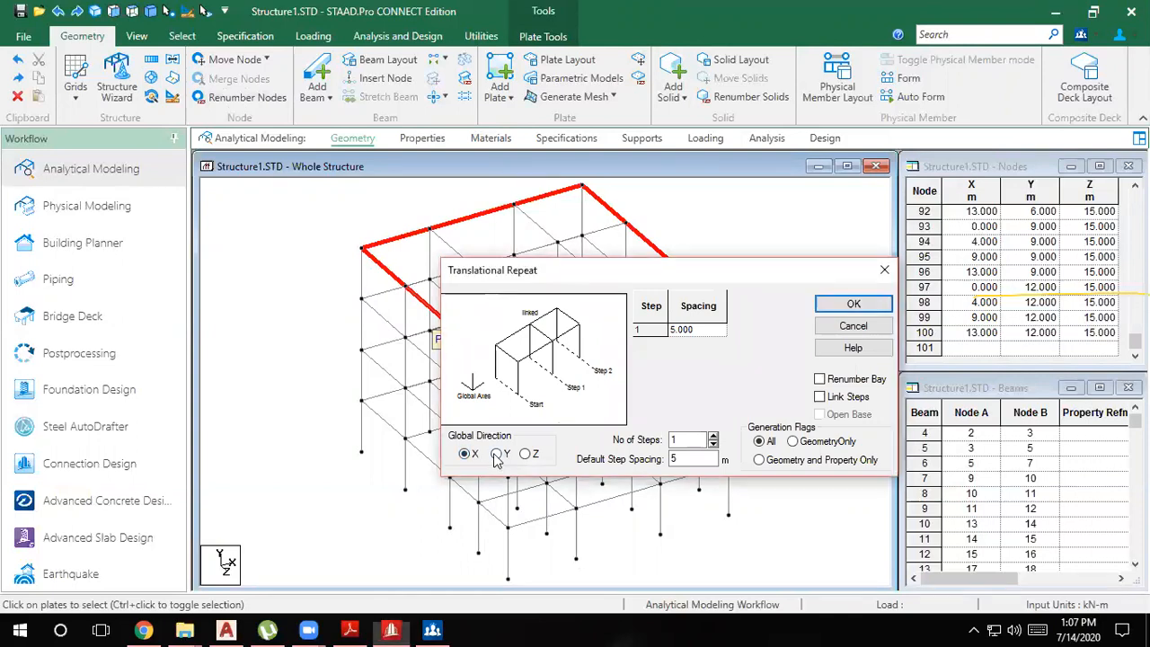
left_click(712, 435)
left_click(712, 436)
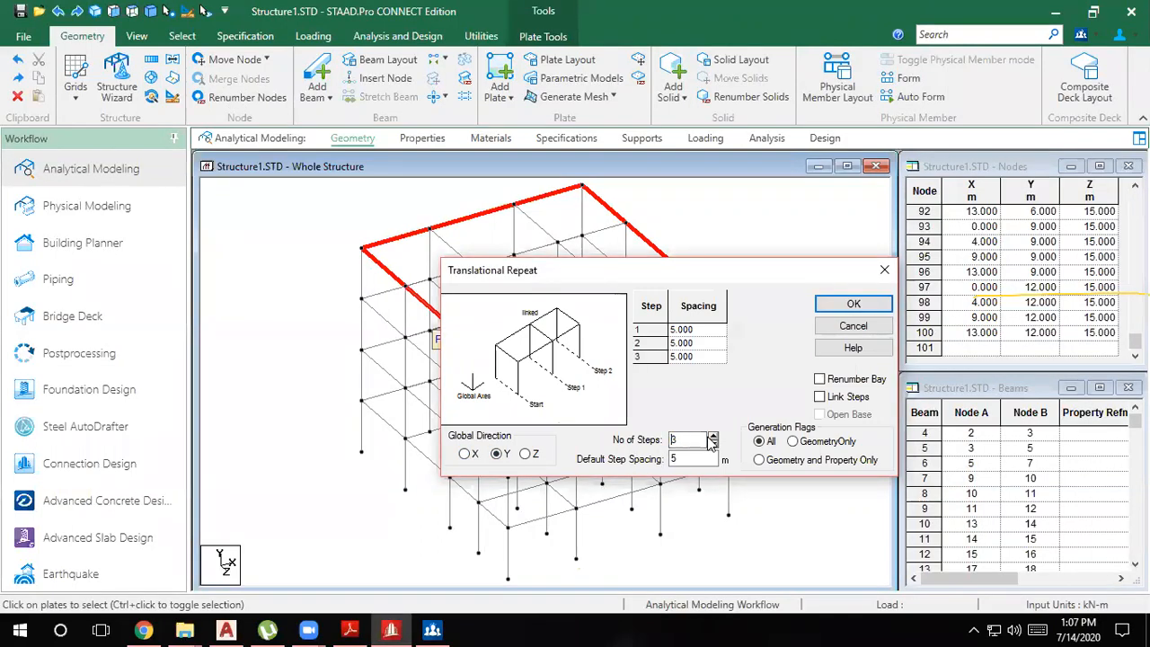
double_click(694, 459)
type("-3")
left_click(853, 305)
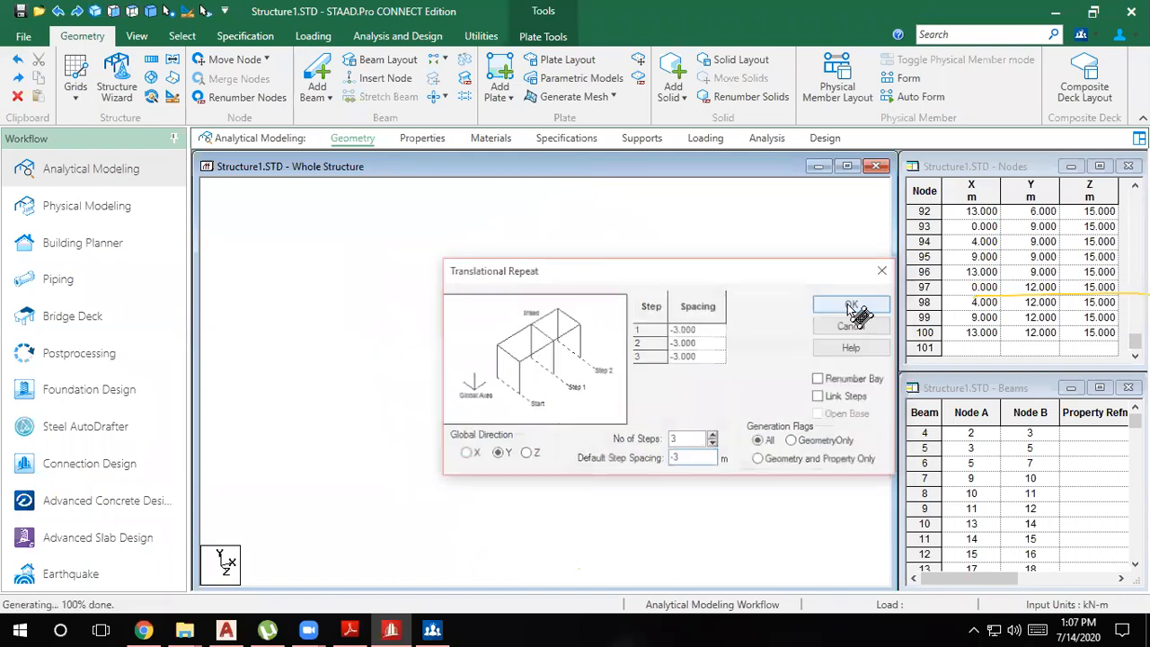
left_click(290, 266)
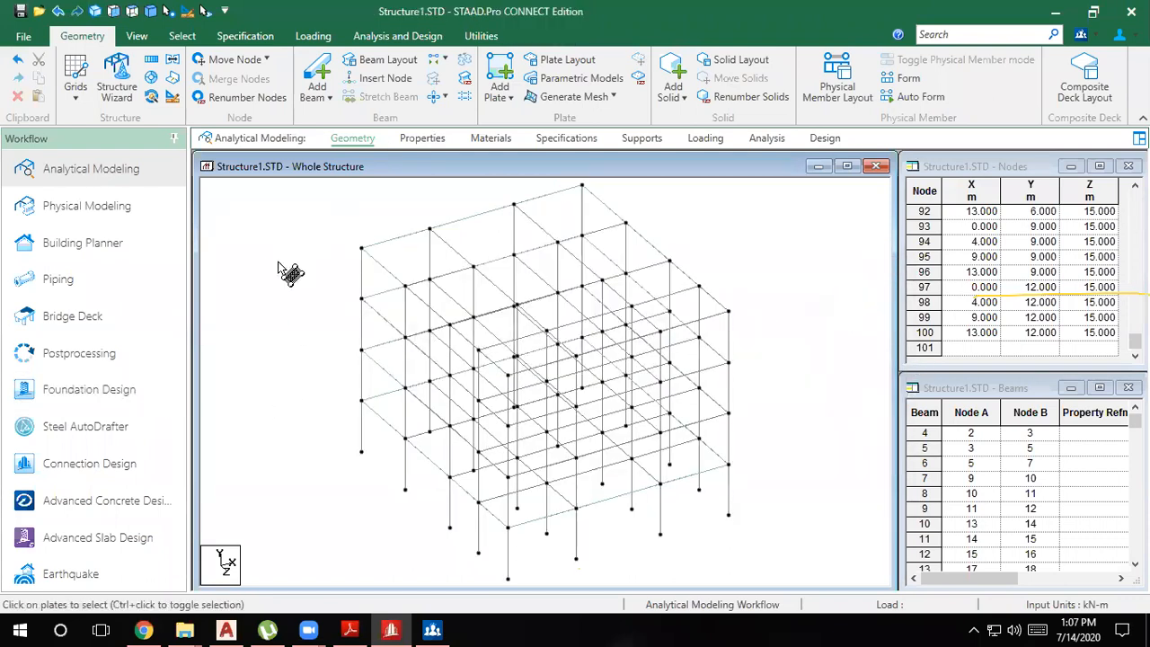
Inspect the plates on all floor levels in a rotated 3D rendering and close the rendering
left_click(95, 12)
left_click_drag(803, 518, 728, 541)
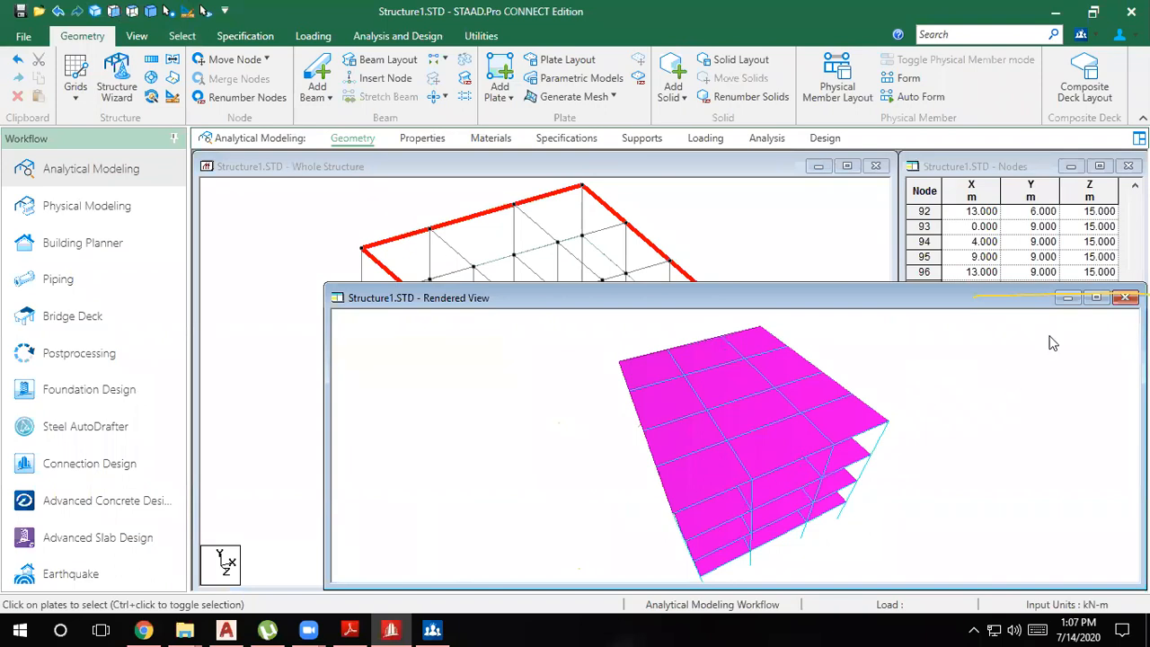
left_click(1125, 297)
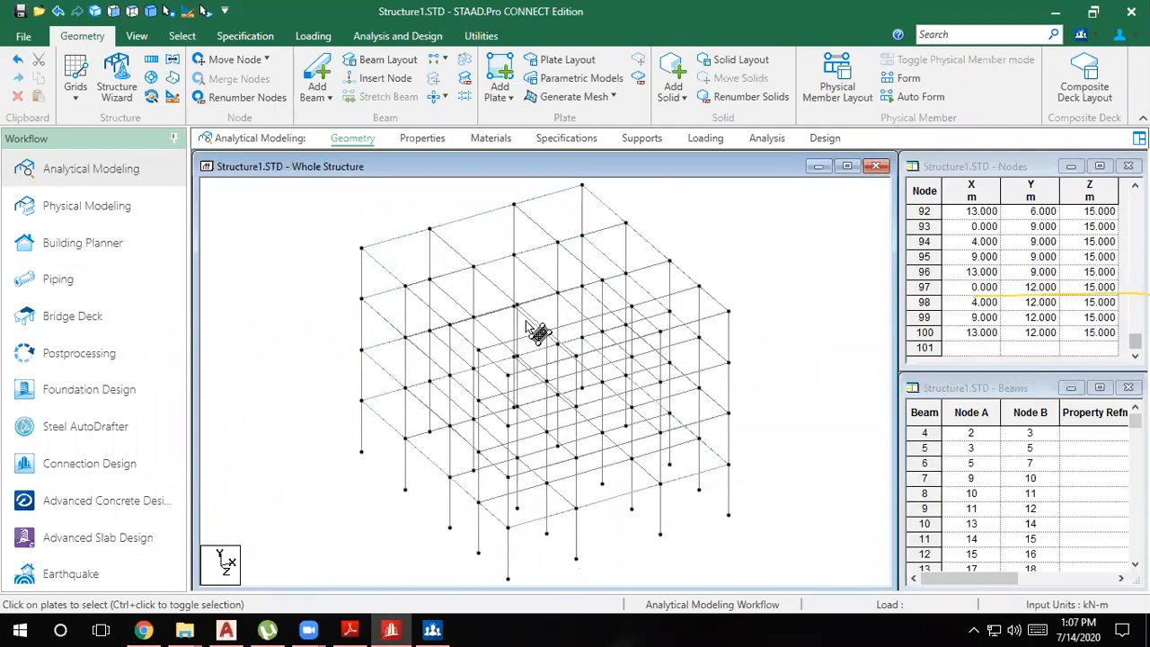
left_click_drag(539, 333, 672, 390)
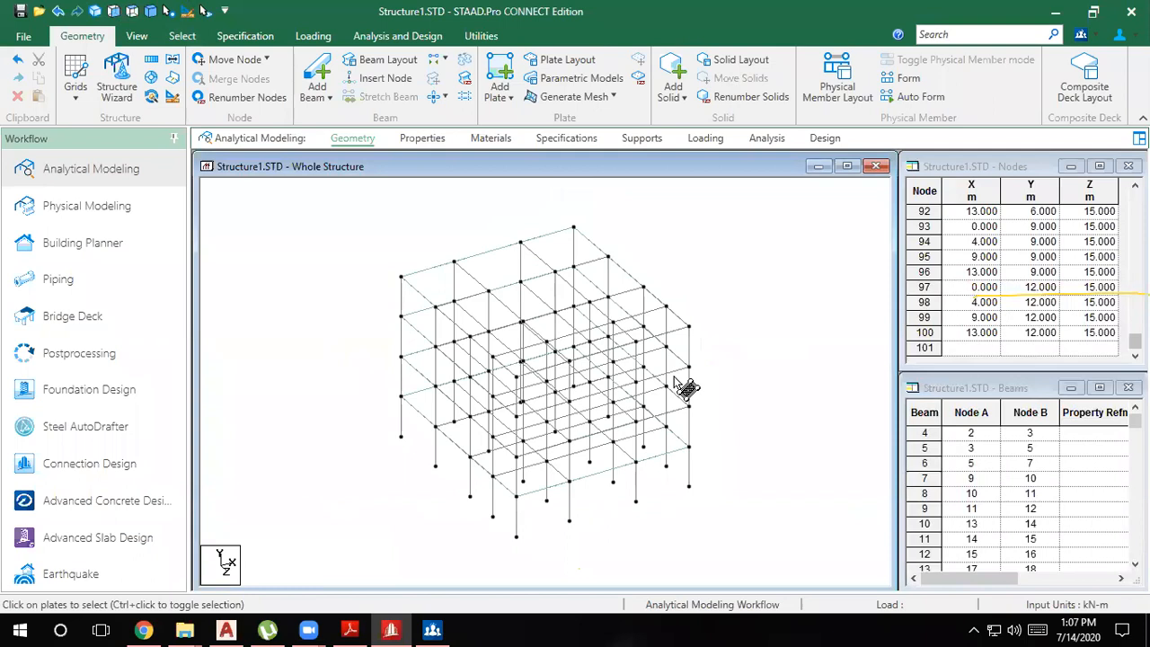
scroll(675, 378, "up", 2)
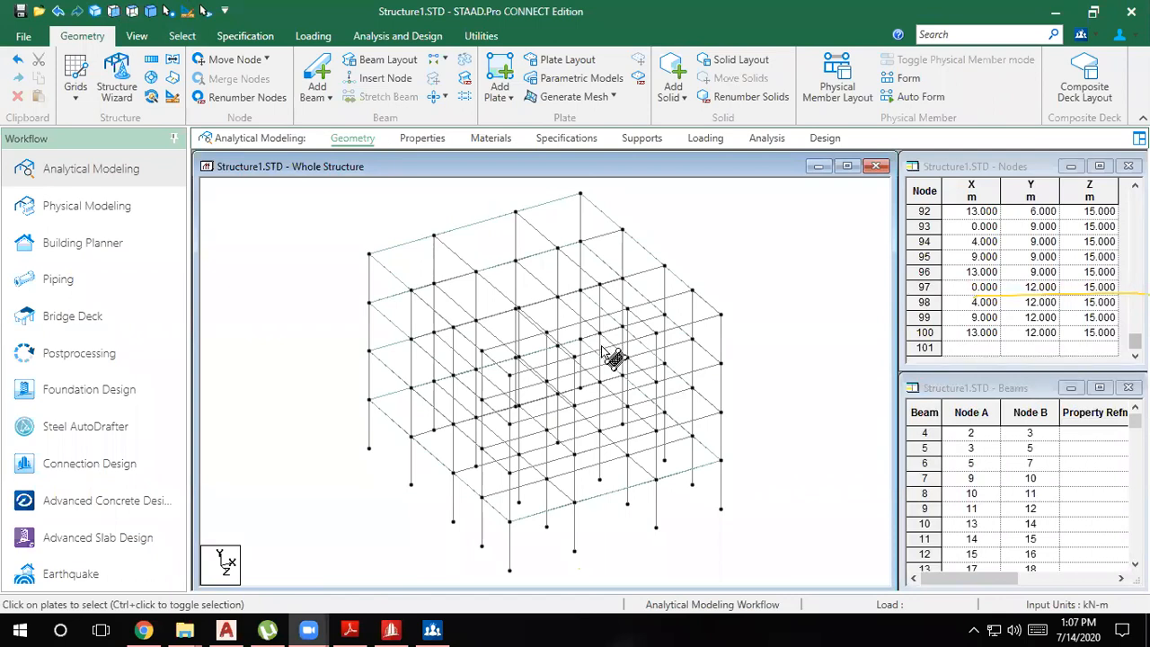
scroll(478, 424, "down", 1)
left_click_drag(680, 447, 781, 399)
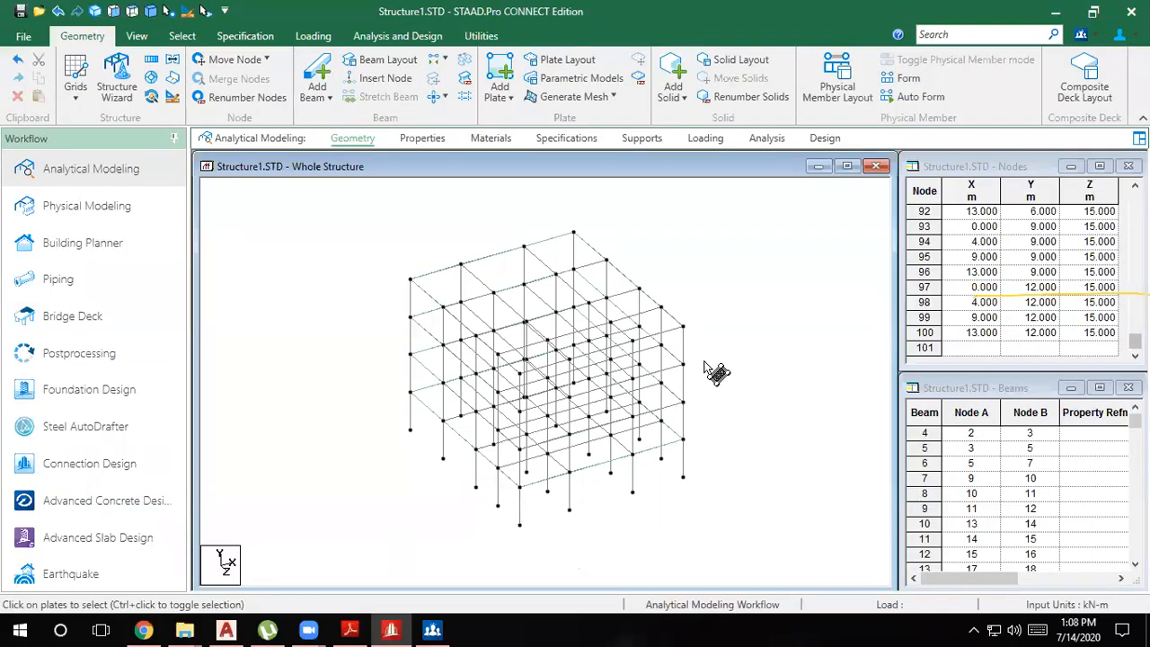
Remove the roof and floor plates from the frame and check the bare structure in a 3D rendering
left_click(442, 273)
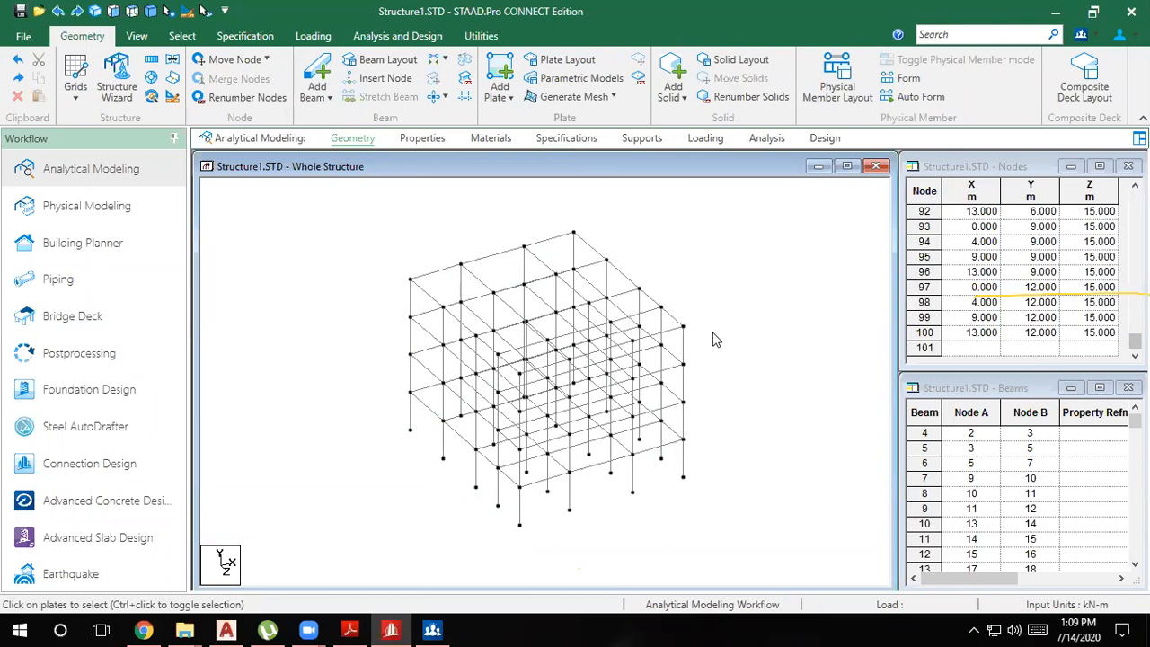
left_click(96, 11)
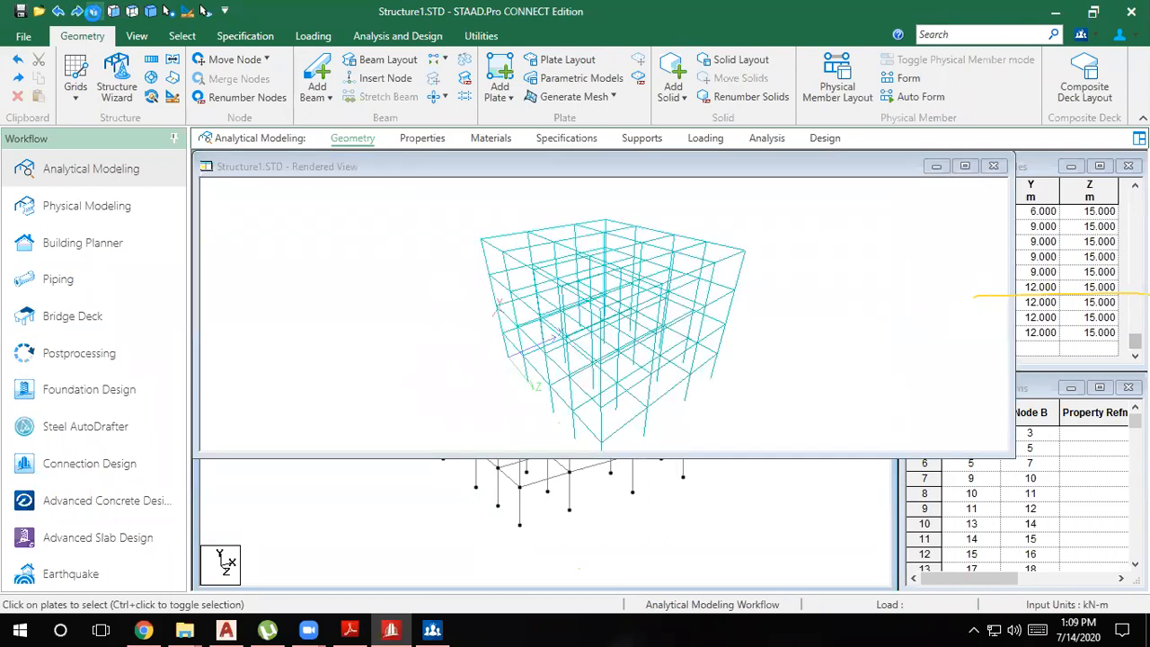
left_click(994, 167)
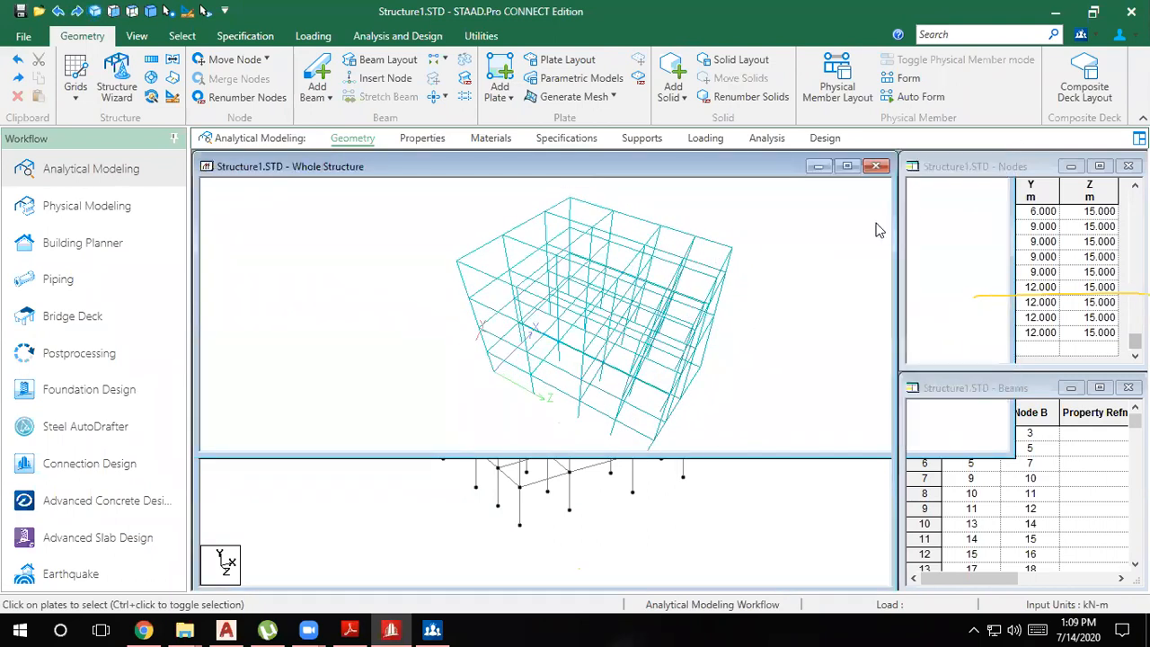
Add a triangular plate at roof level across three outer corner nodes, leaving out the front corner
left_click(506, 97)
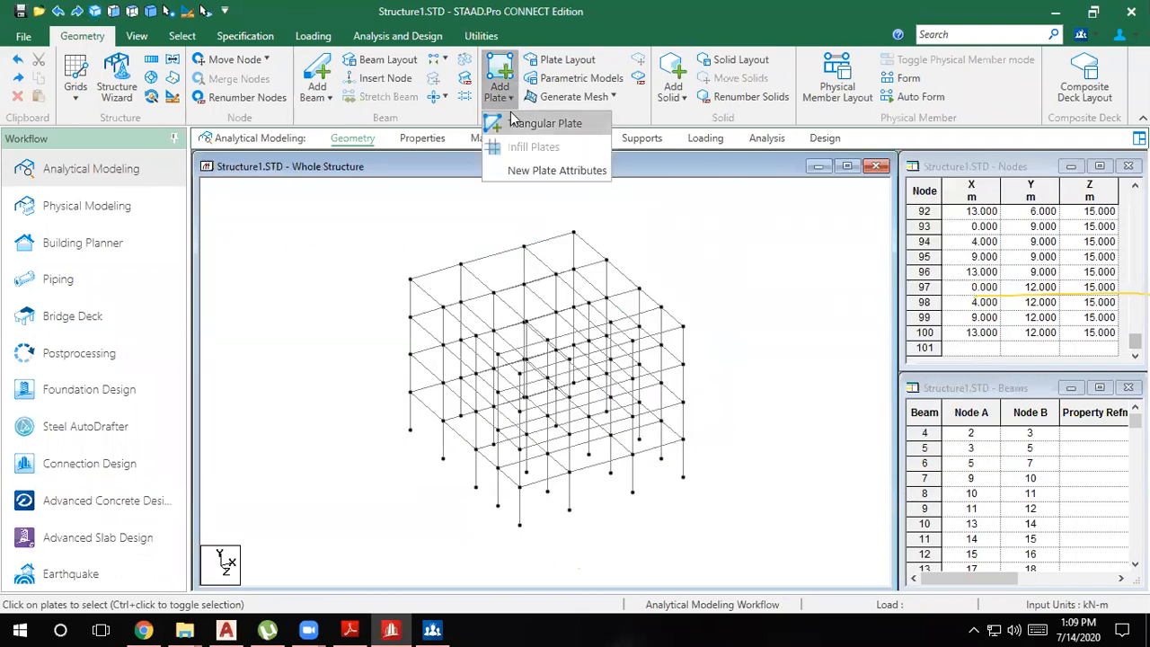
left_click(521, 122)
left_click(411, 279)
left_click(573, 234)
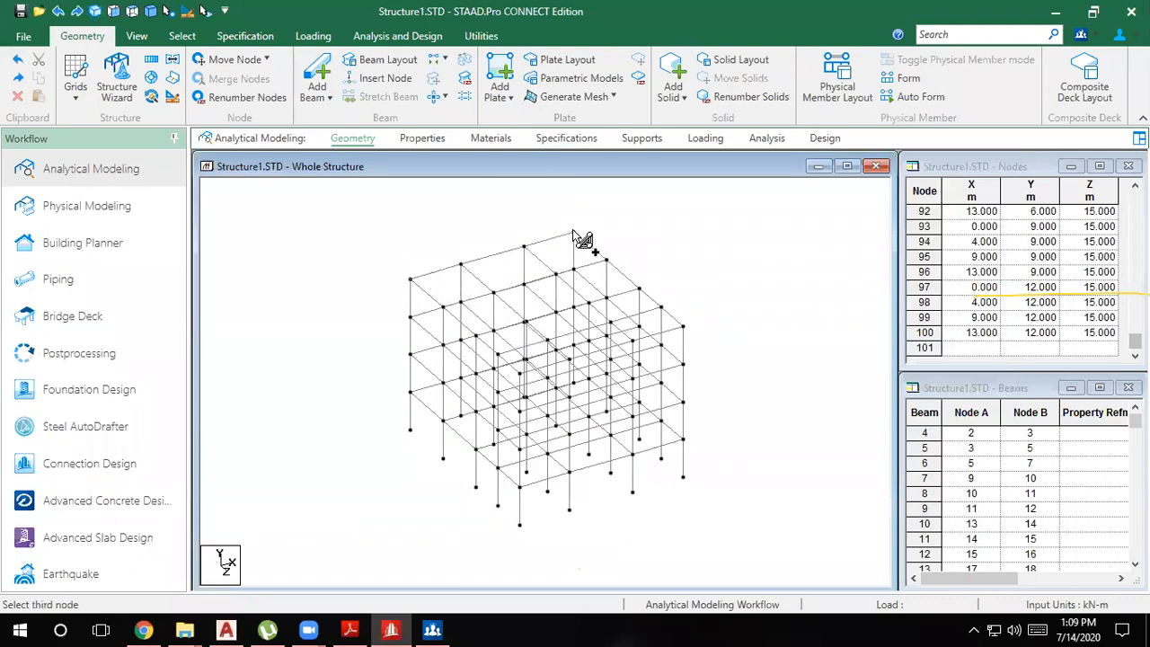
left_click(689, 328)
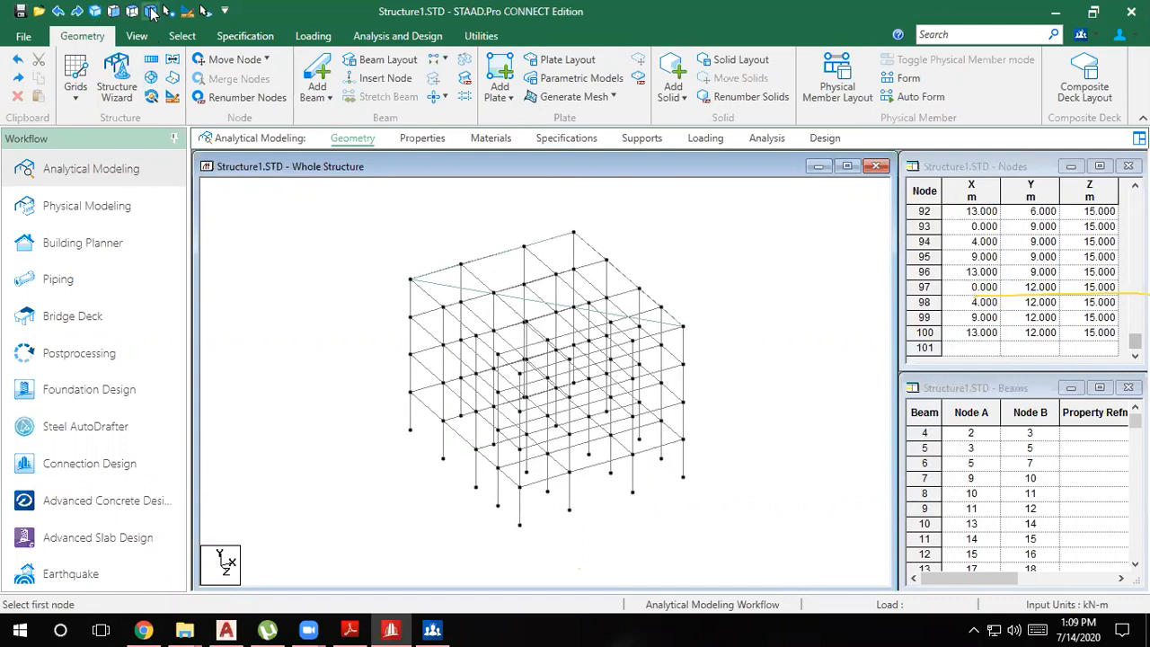
Inspect the triangular roof plate in a rotated 3D rendering and close the rendering
left_click(97, 11)
left_click_drag(527, 333, 669, 403)
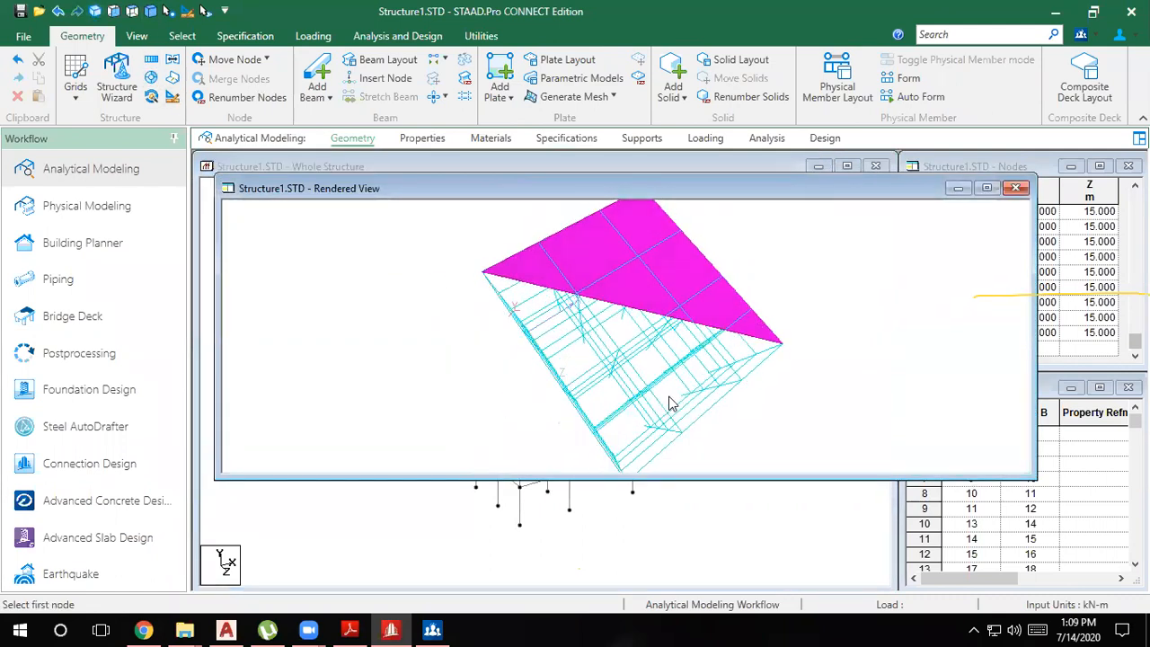
left_click(1018, 189)
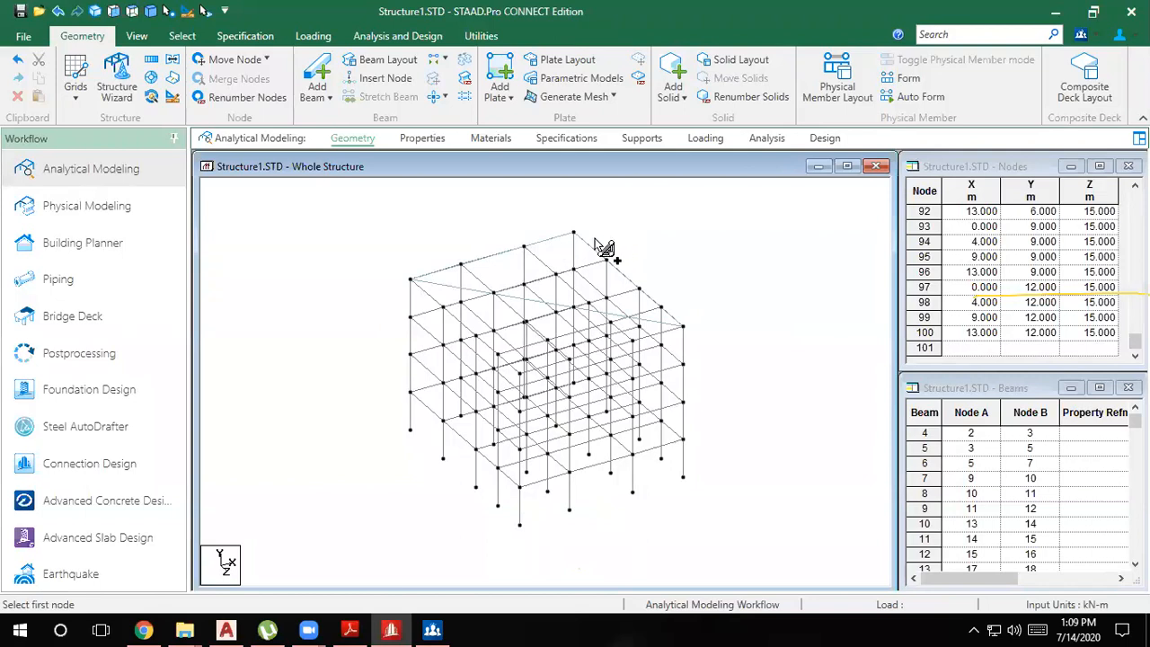
Select the whole structure with the Geometry cursor by windowing around it, and clear the selection
scroll(370, 368, "down", 3)
scroll(697, 352, "up", 2)
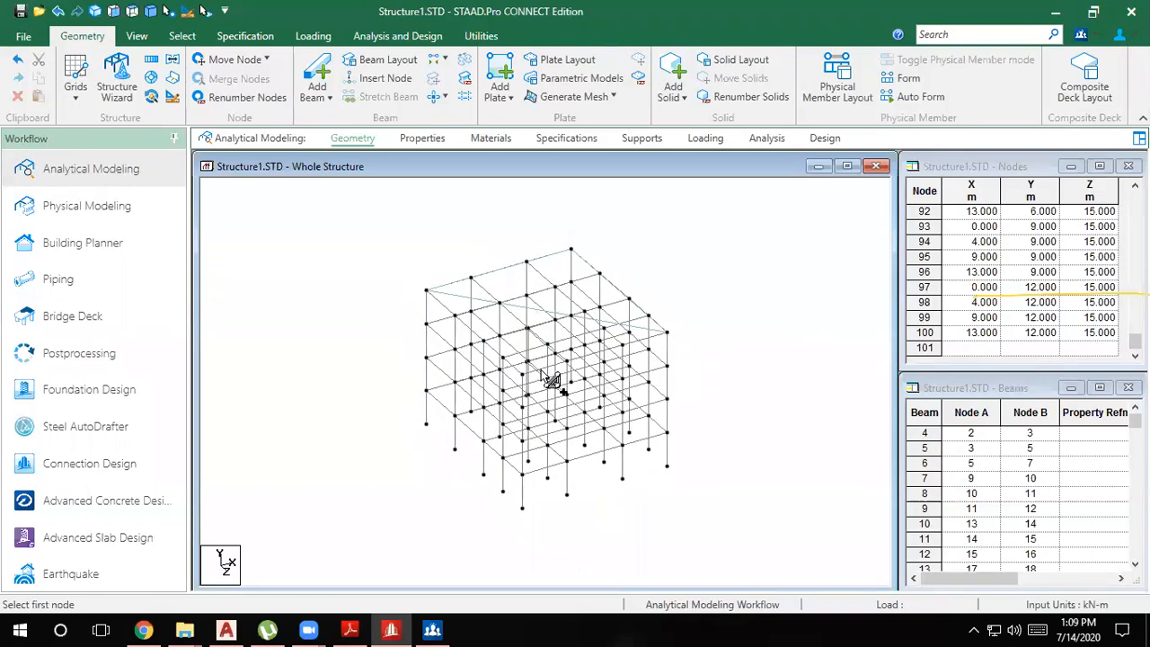
scroll(753, 479, "down", 2)
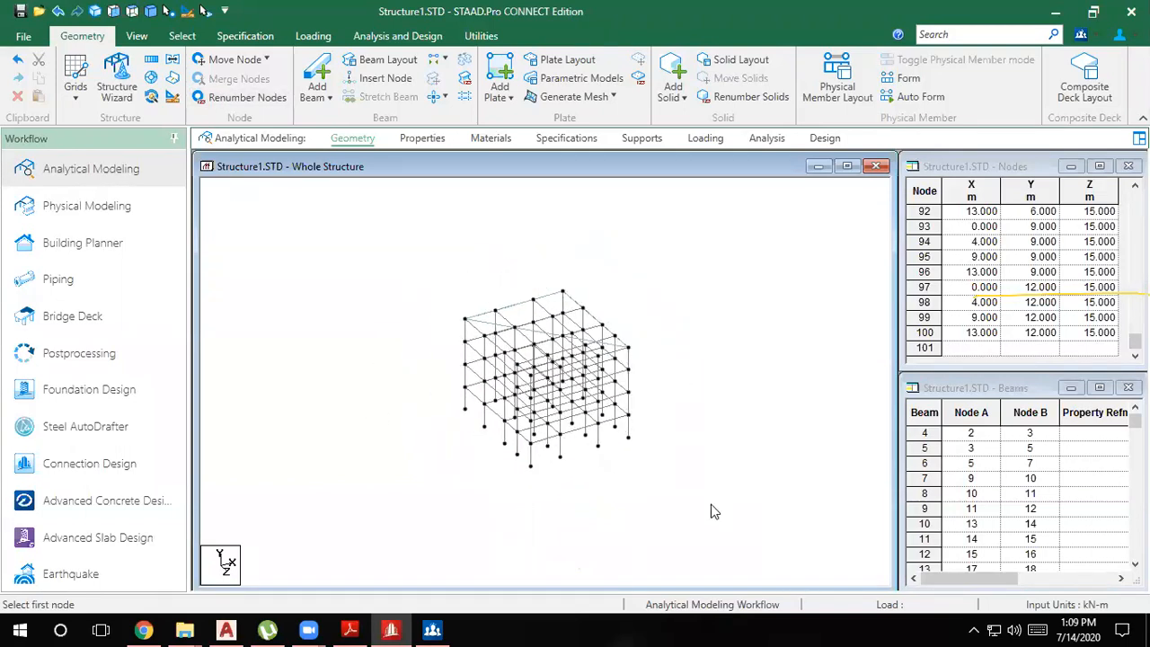
left_click(181, 36)
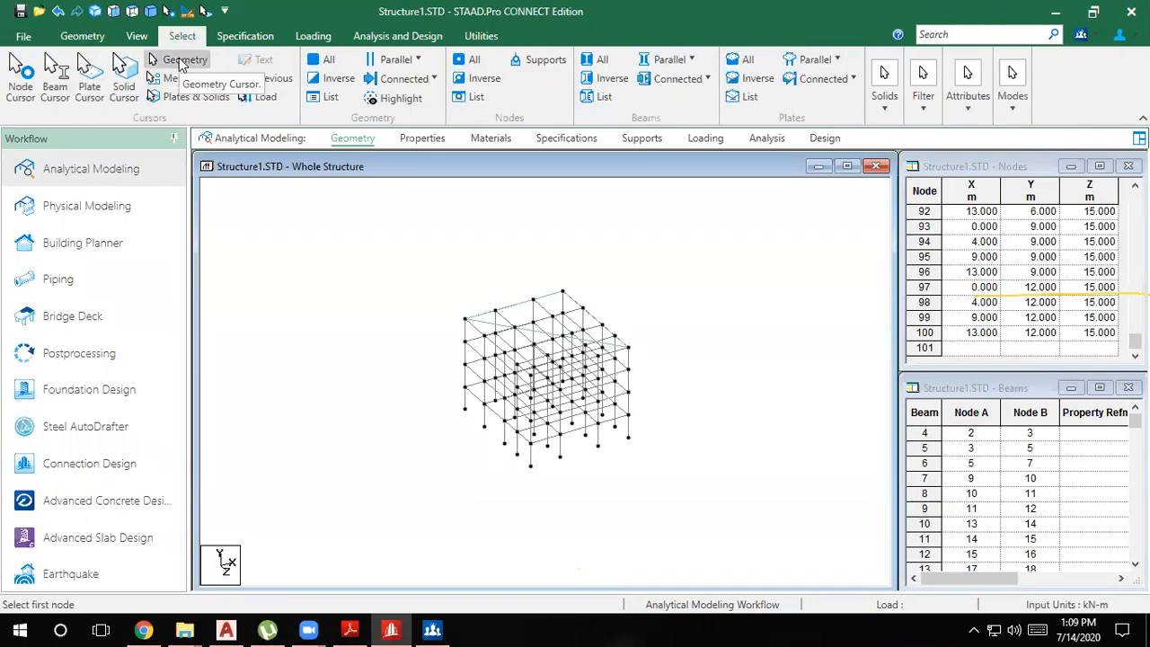
left_click(182, 61)
left_click_drag(702, 537, 342, 243)
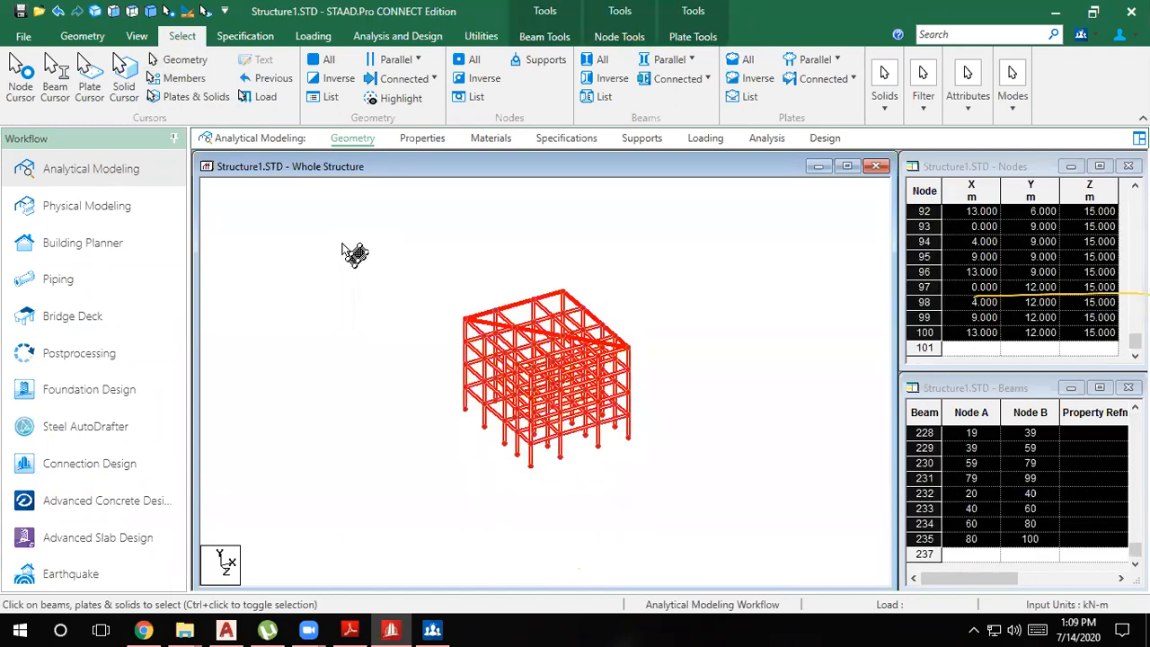
left_click(375, 334)
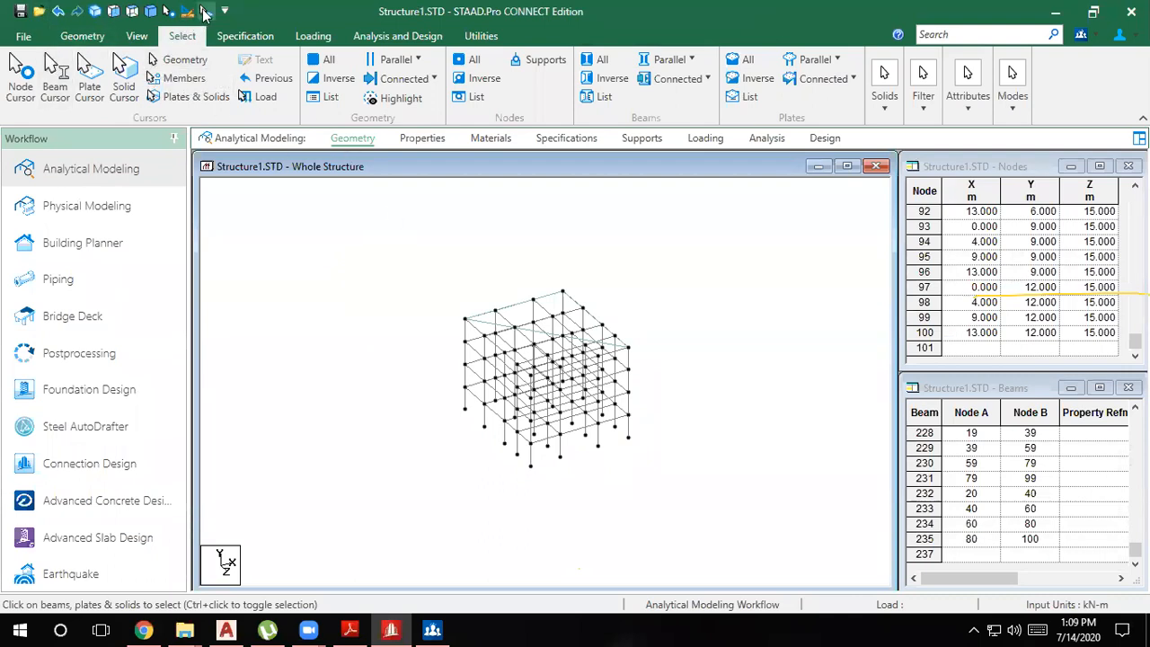
Window-select only the frame's beams, and replace that selection with all nodes, beams and the triangular plate
left_click_drag(699, 517, 385, 206)
scroll(498, 323, "up", 3)
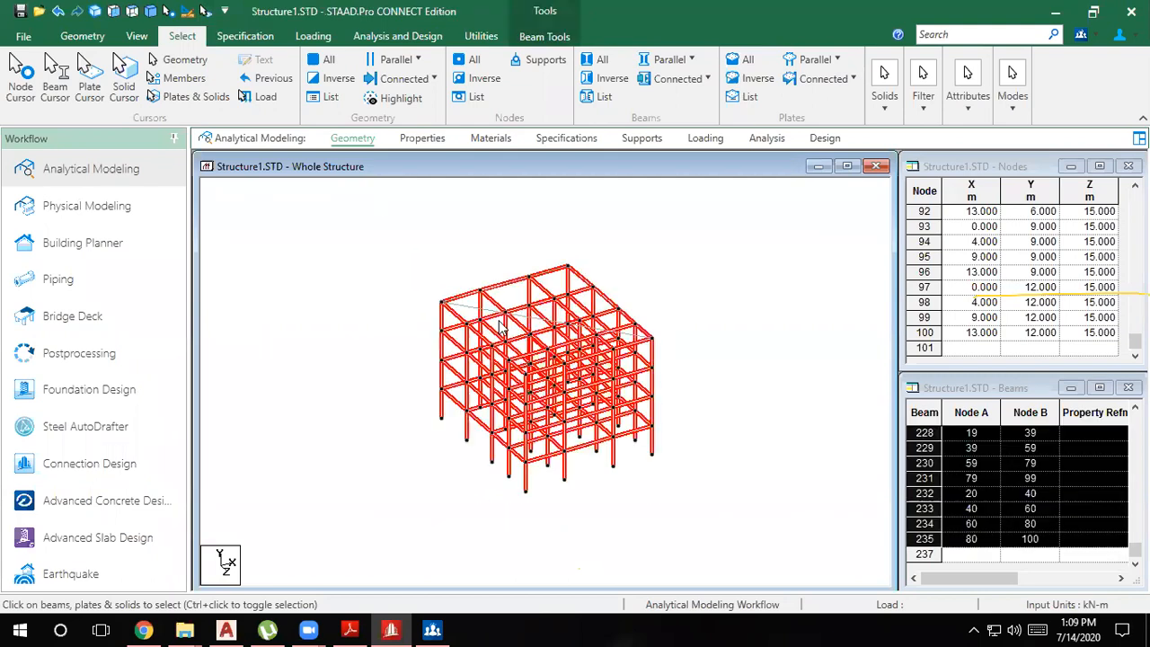
left_click(285, 284)
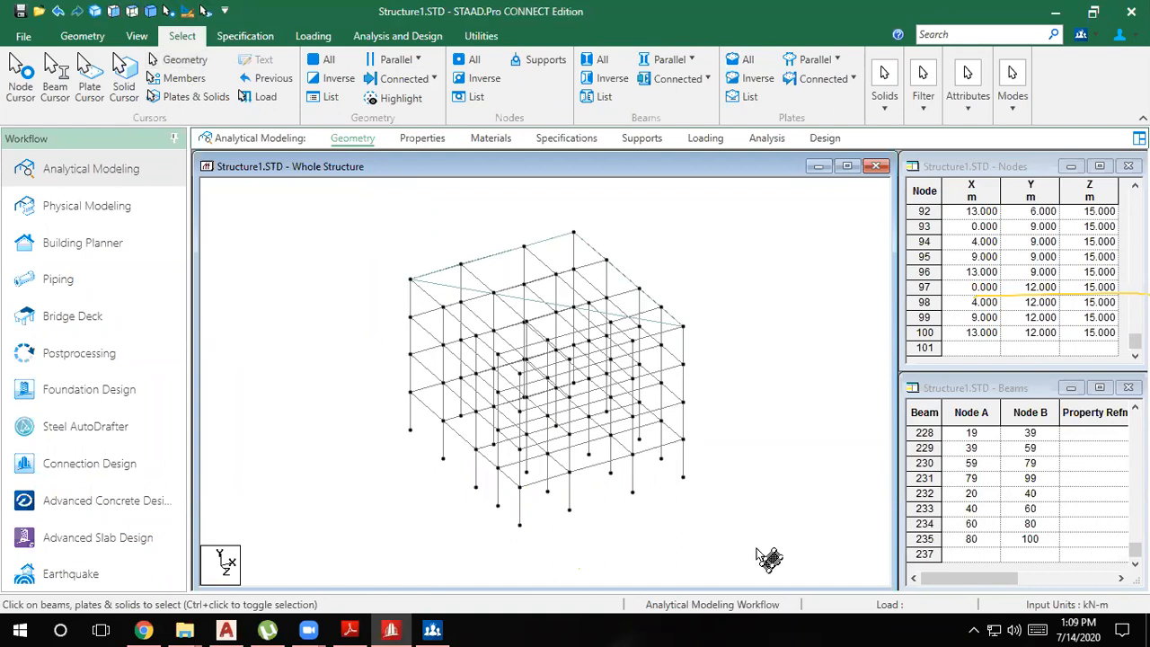
left_click_drag(722, 547, 340, 211)
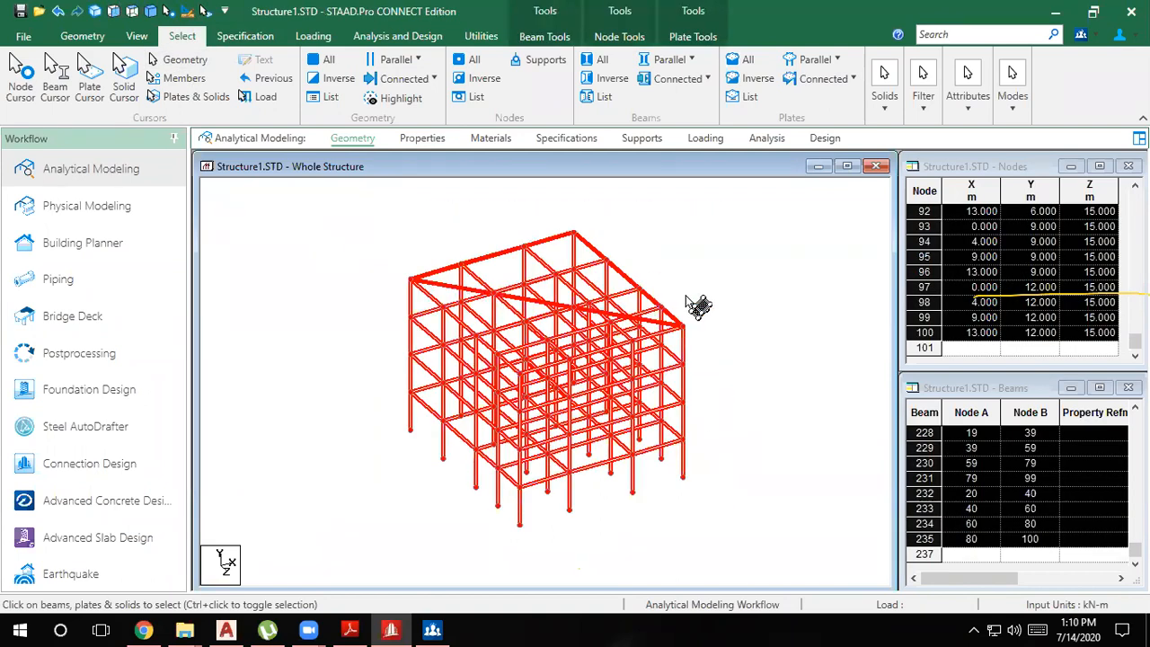
Delete the entire selected structure, including the nodes left without any attached element
key("Delete")
key("Return")
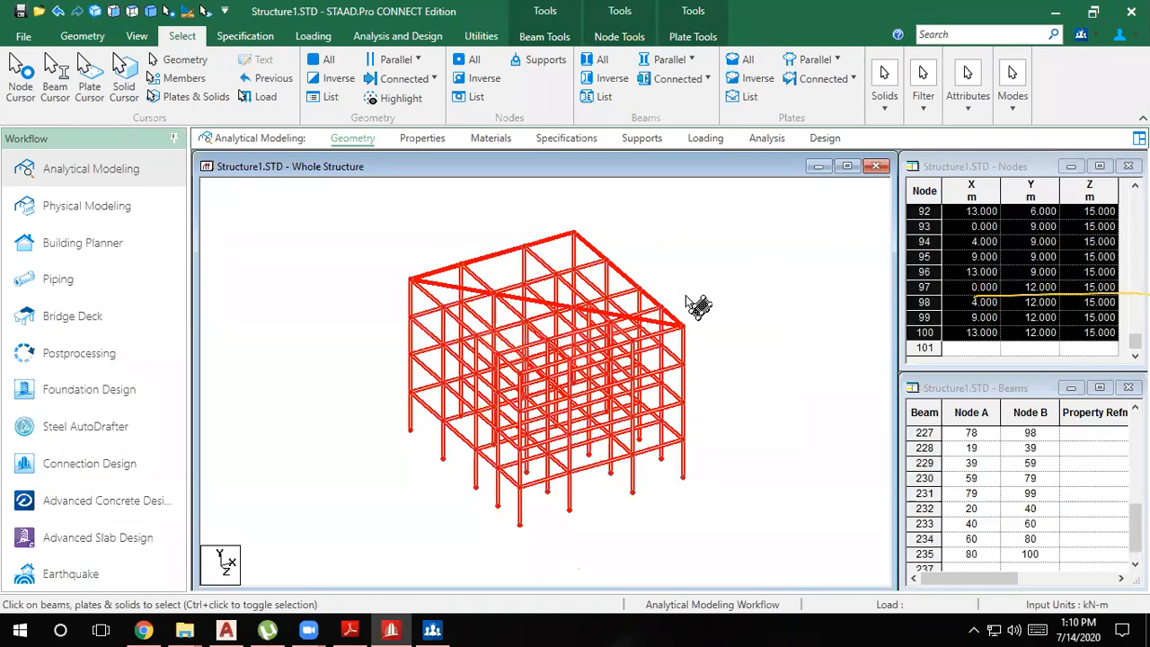
key("Return")
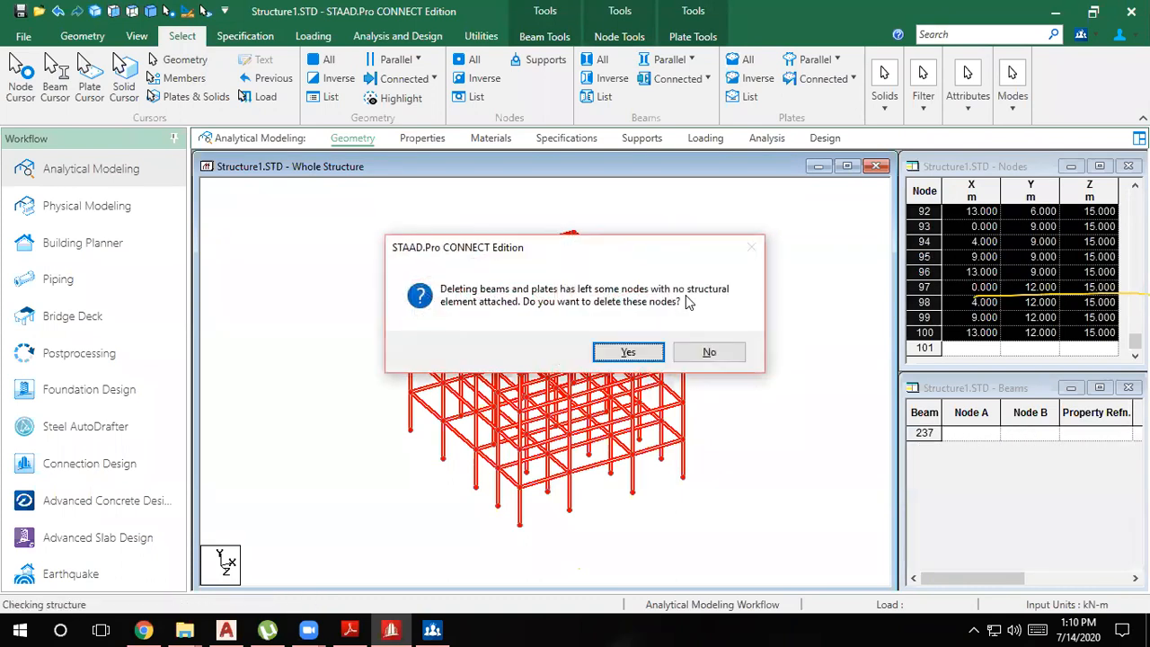
left_click(630, 357)
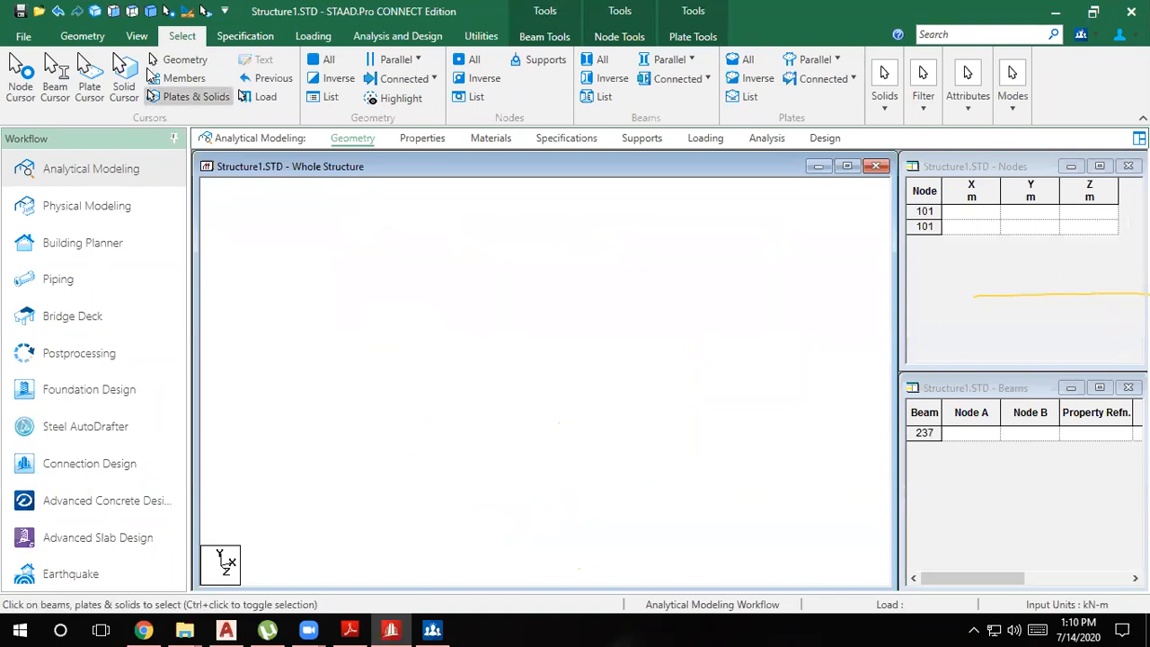
Start a beam grid and set the default linear grid to the X-Z plane
left_click(81, 36)
left_click(75, 87)
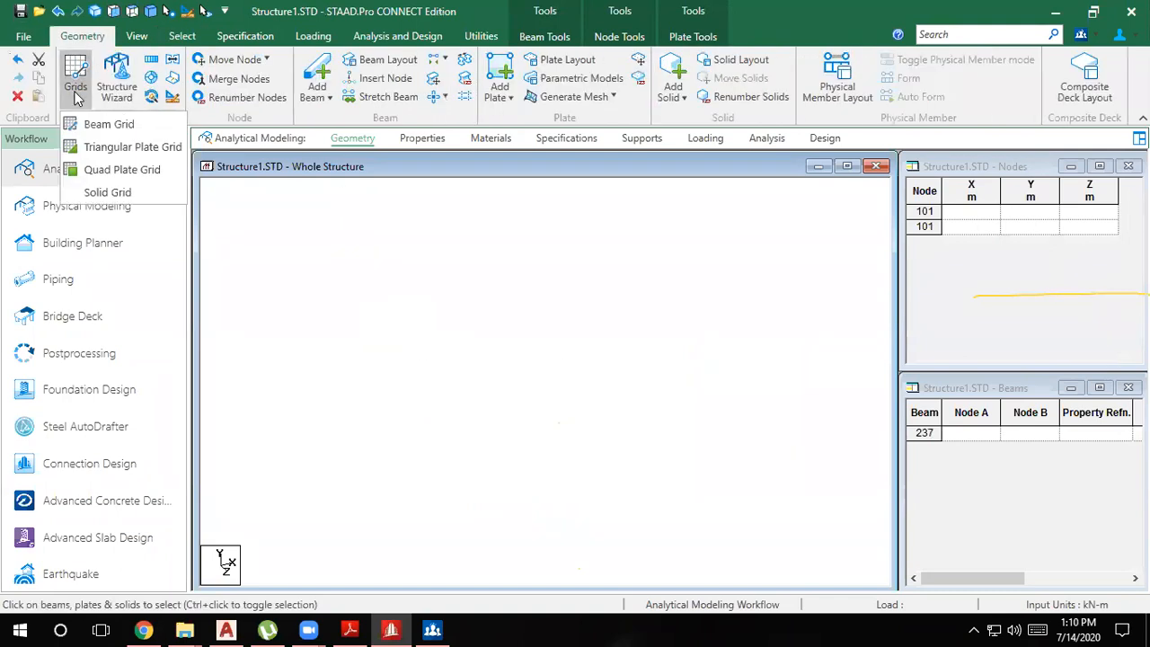
left_click(94, 122)
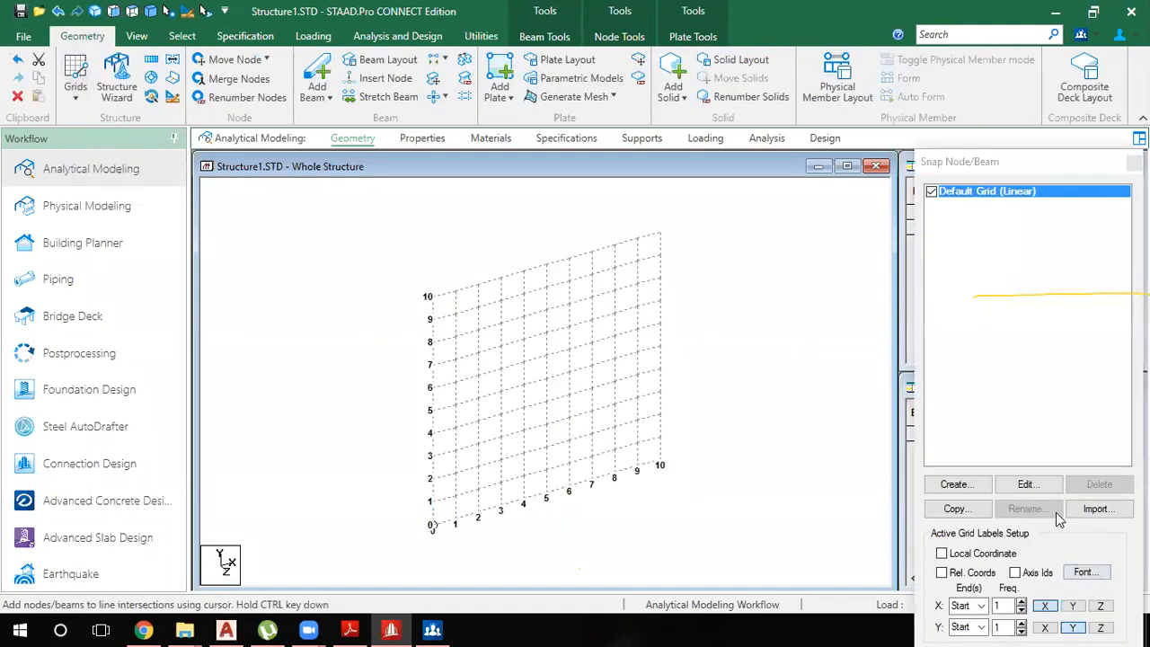
left_click(1022, 486)
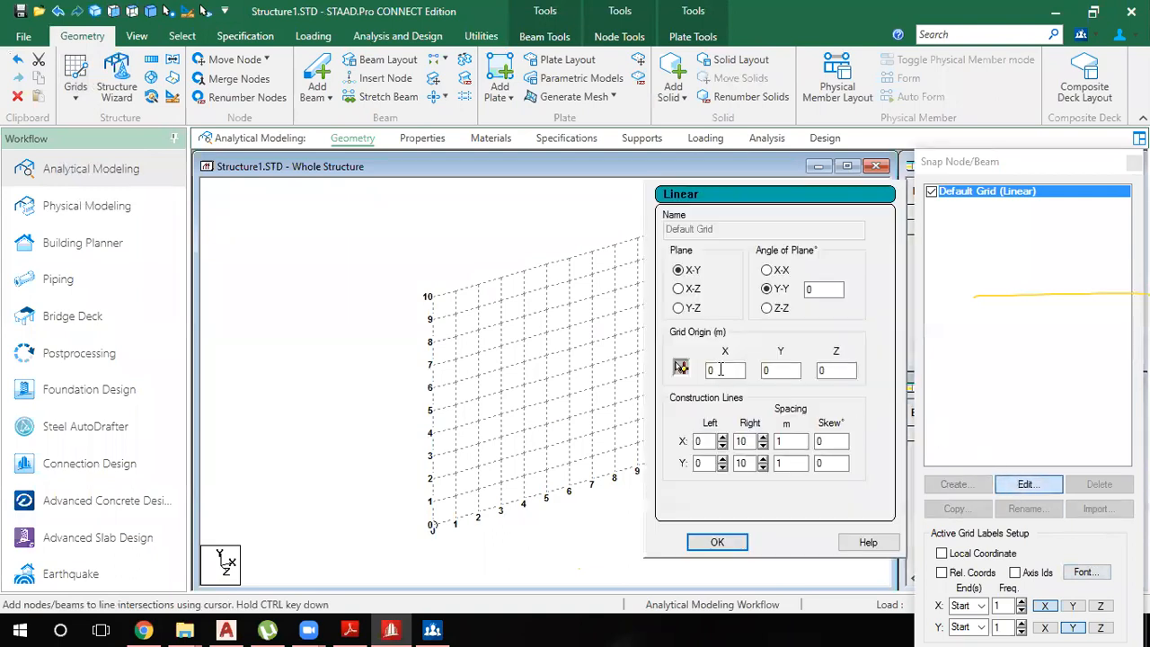
left_click(692, 288)
left_click(717, 541)
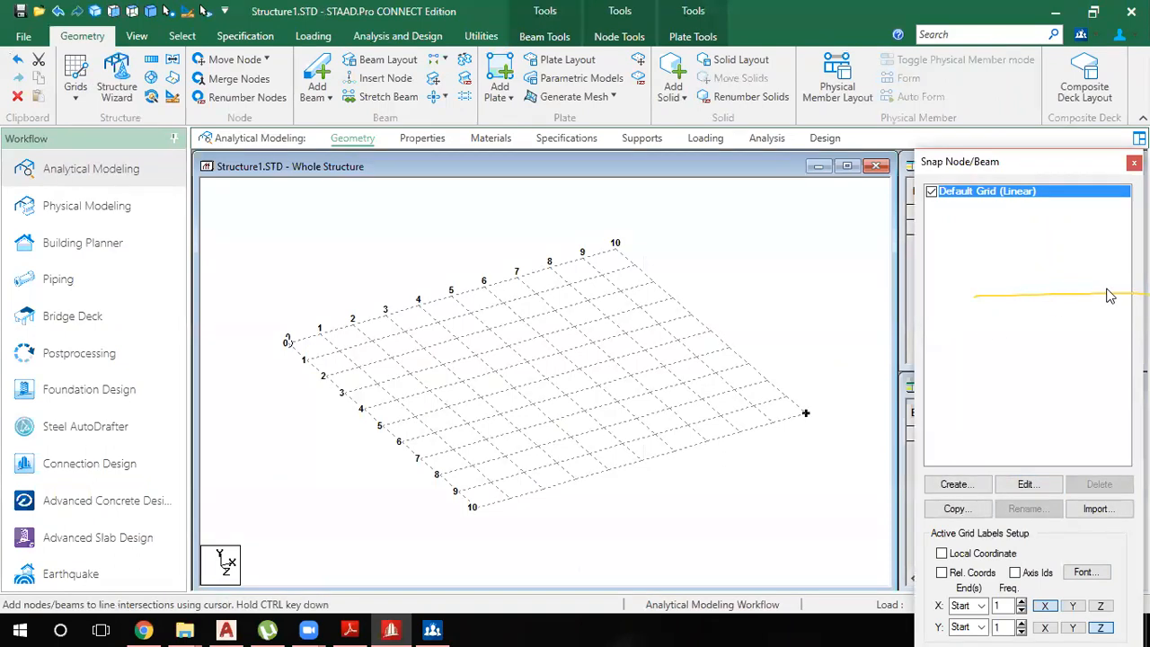
Draw a closed beam outline through X,Z points 0,0; 4,0; 4,4; 6,4; 6,6; 4,6; 4,10; 0,10 and close the grid
left_click(287, 341)
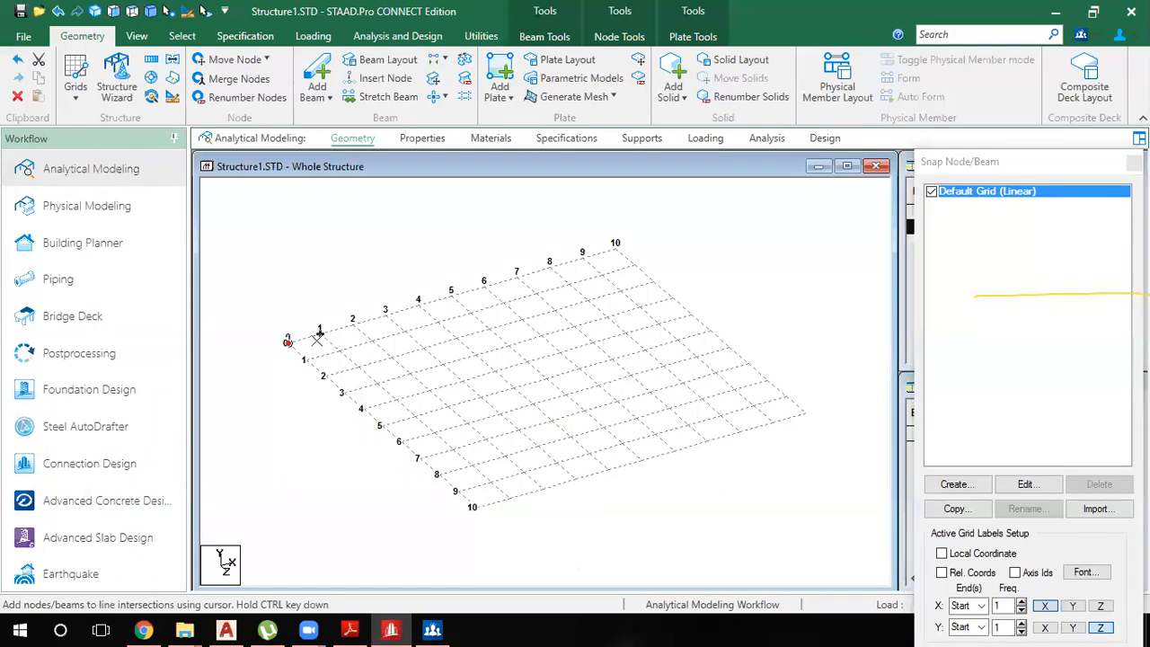
left_click(430, 301)
left_click(505, 367)
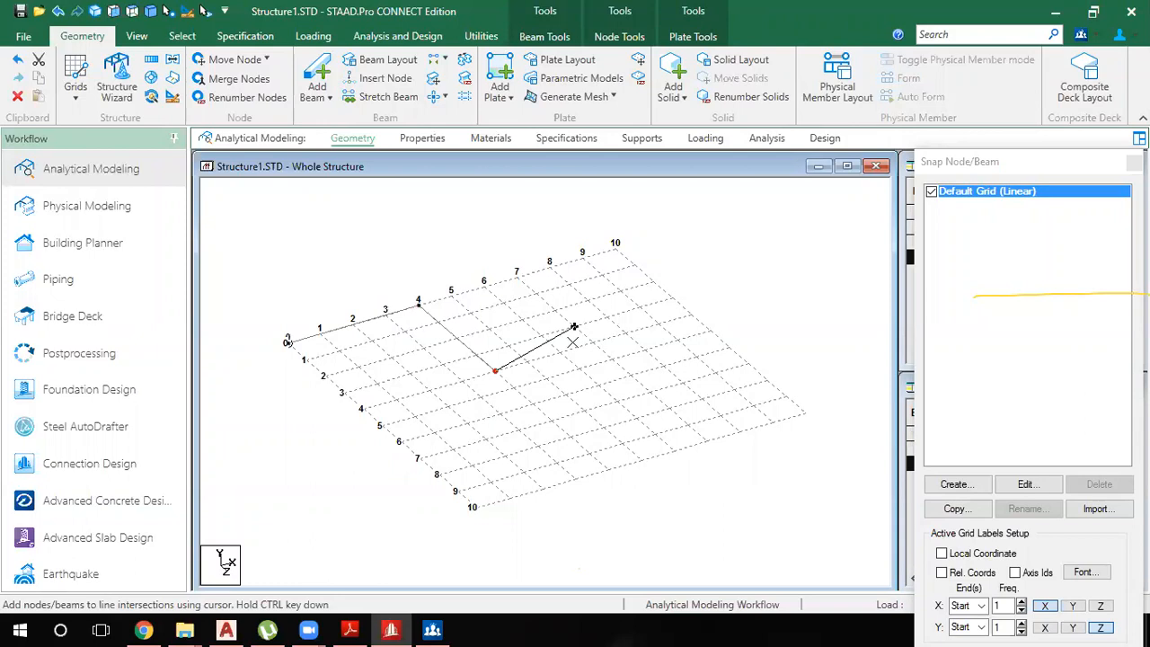
left_click(559, 352)
left_click(600, 386)
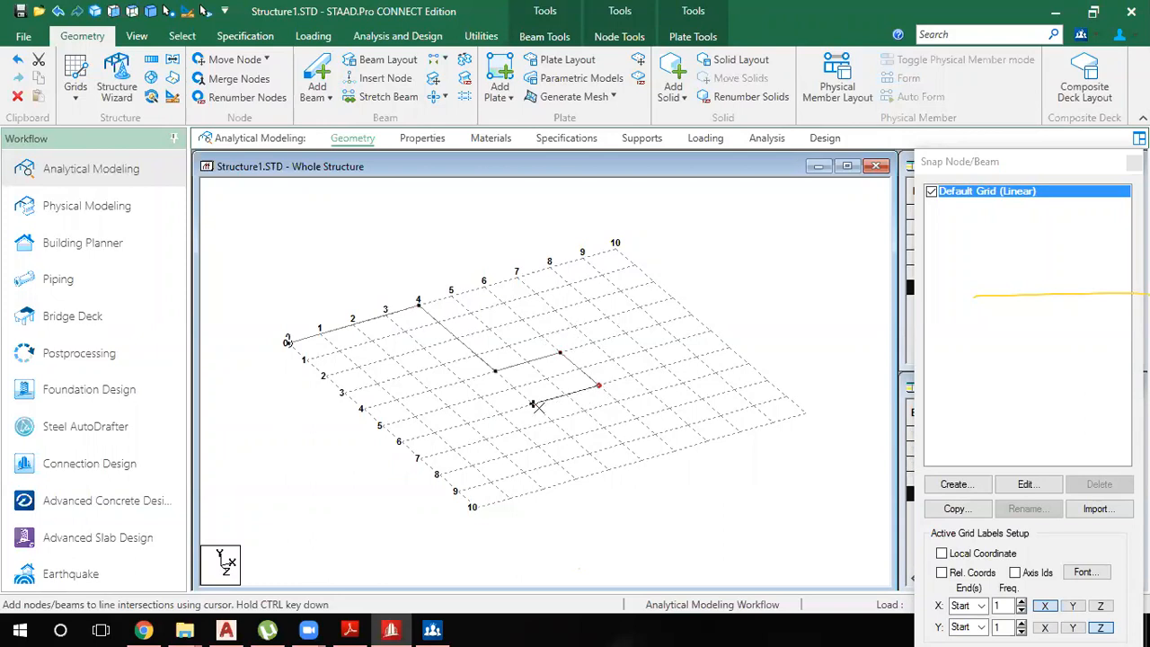
left_click(556, 429)
left_click(613, 486)
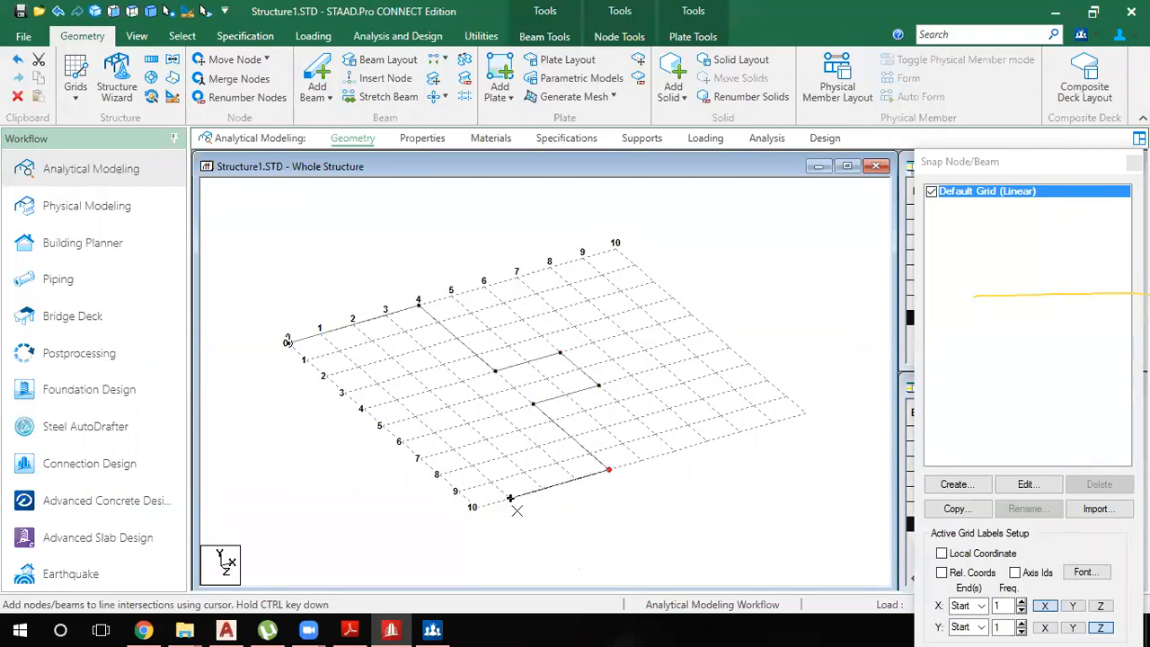
left_click(471, 519)
left_click(278, 343)
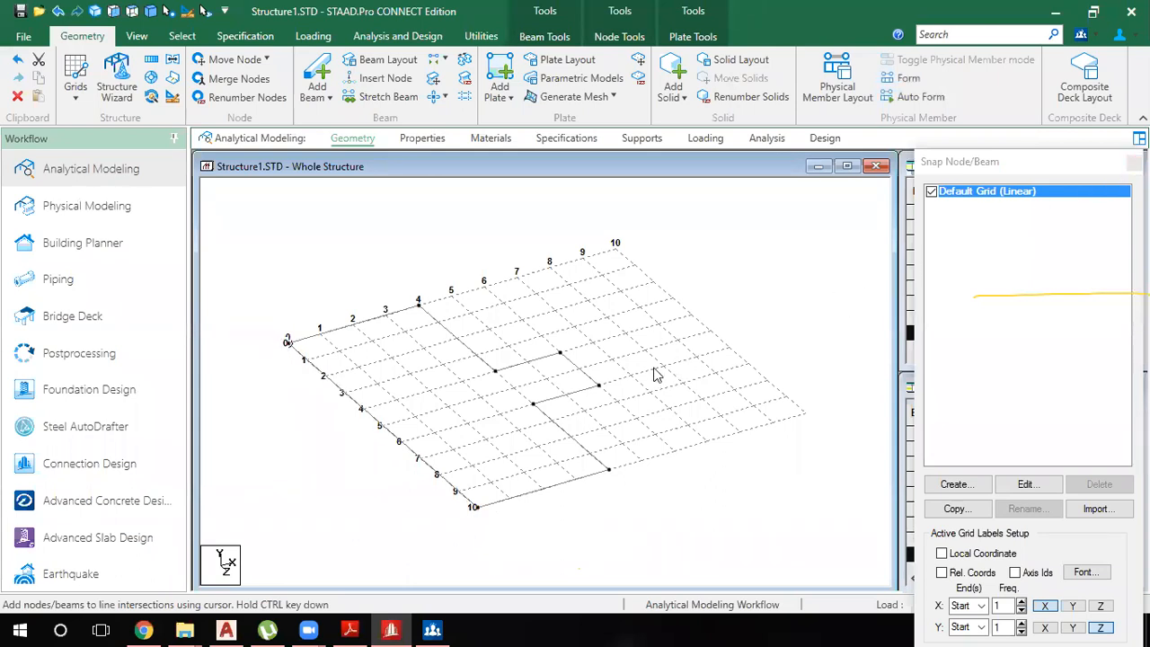
left_click(1134, 163)
Delete the beams between nodes 2 and 3 and between nodes 3 and 4, together with their orphaned shared node
scroll(611, 379, "up", 2)
middle_click_drag(624, 380, 495, 409)
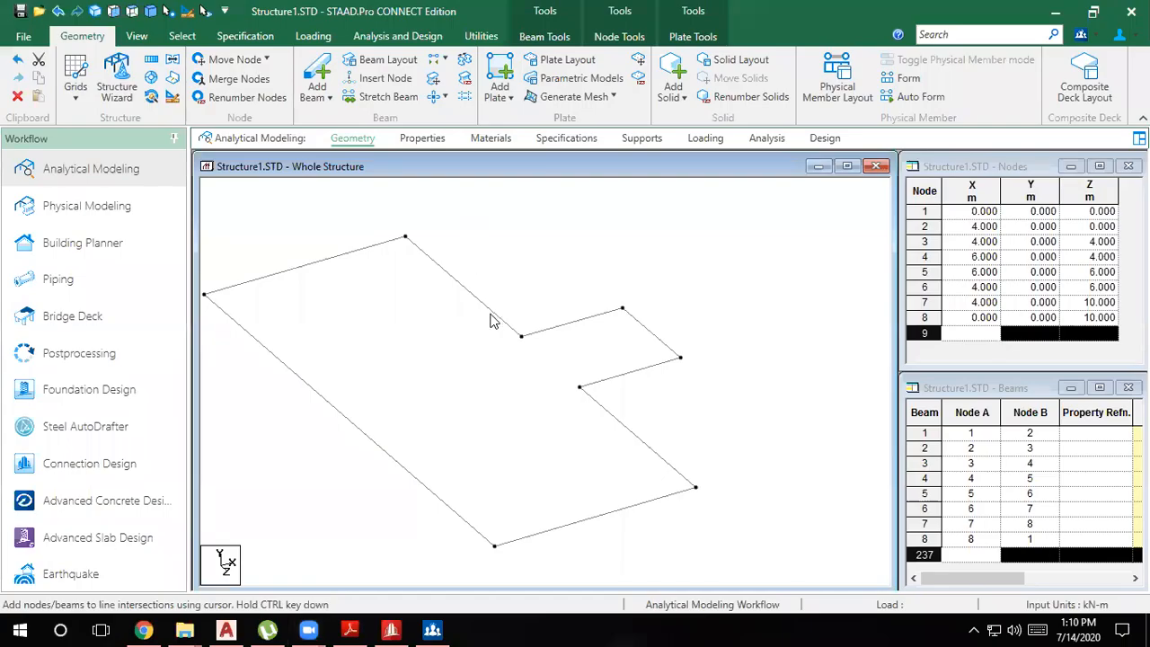
scroll(556, 373, "down", 2)
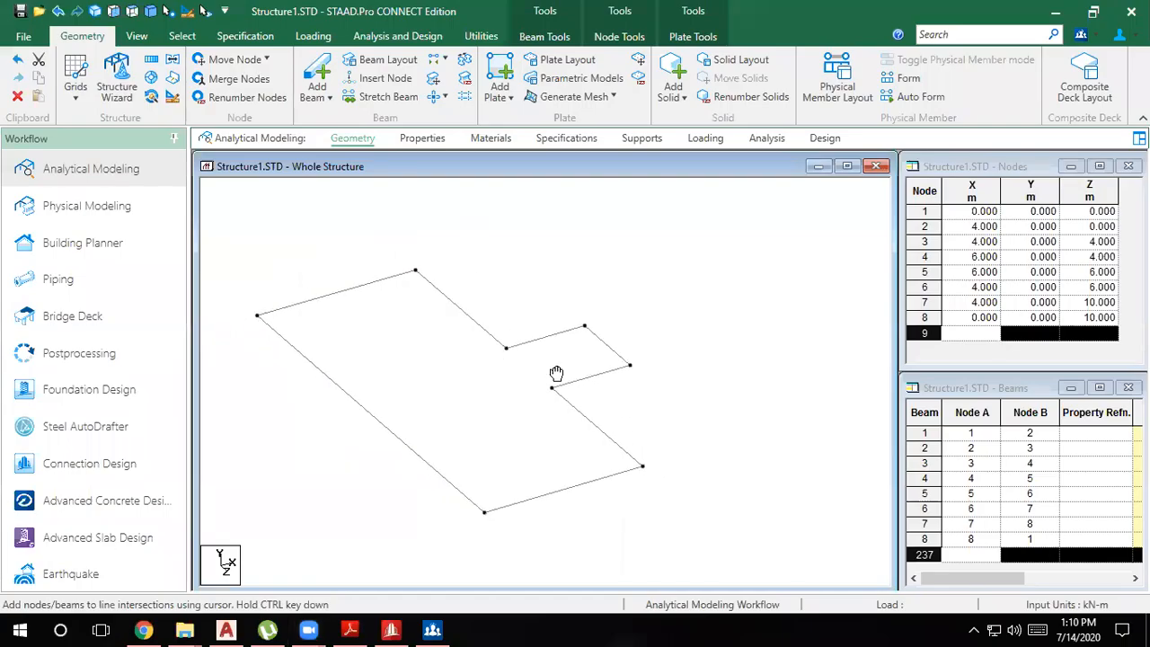
middle_click_drag(556, 373, 589, 346)
scroll(528, 338, "up", 4)
middle_click_drag(514, 348, 630, 409)
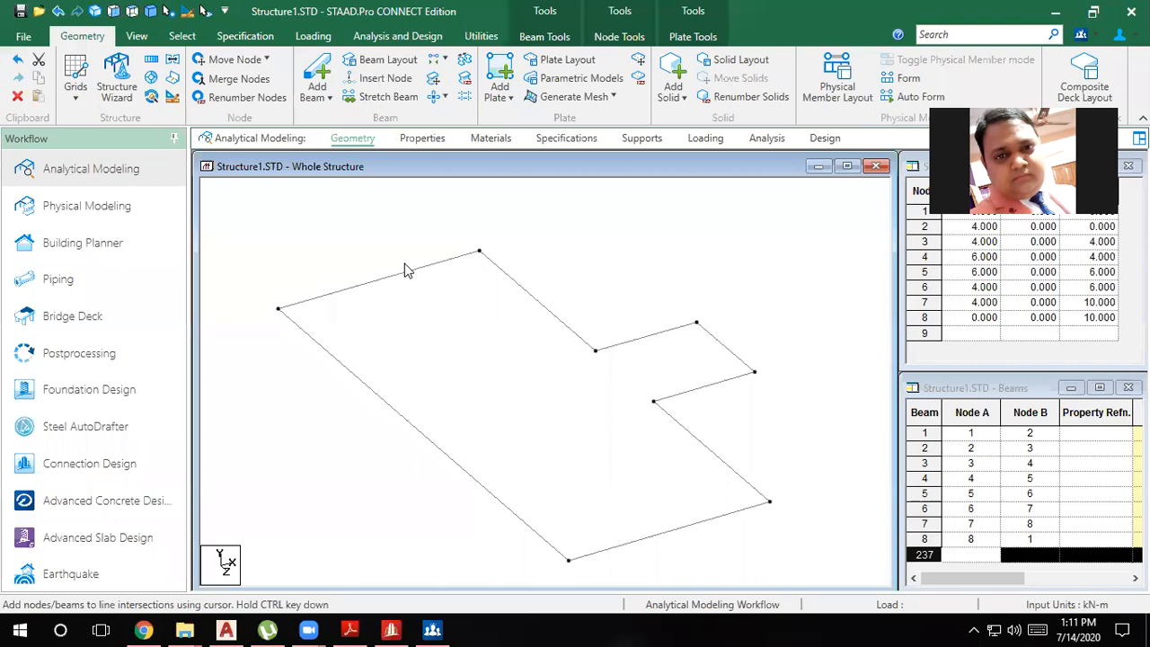
left_click(583, 344)
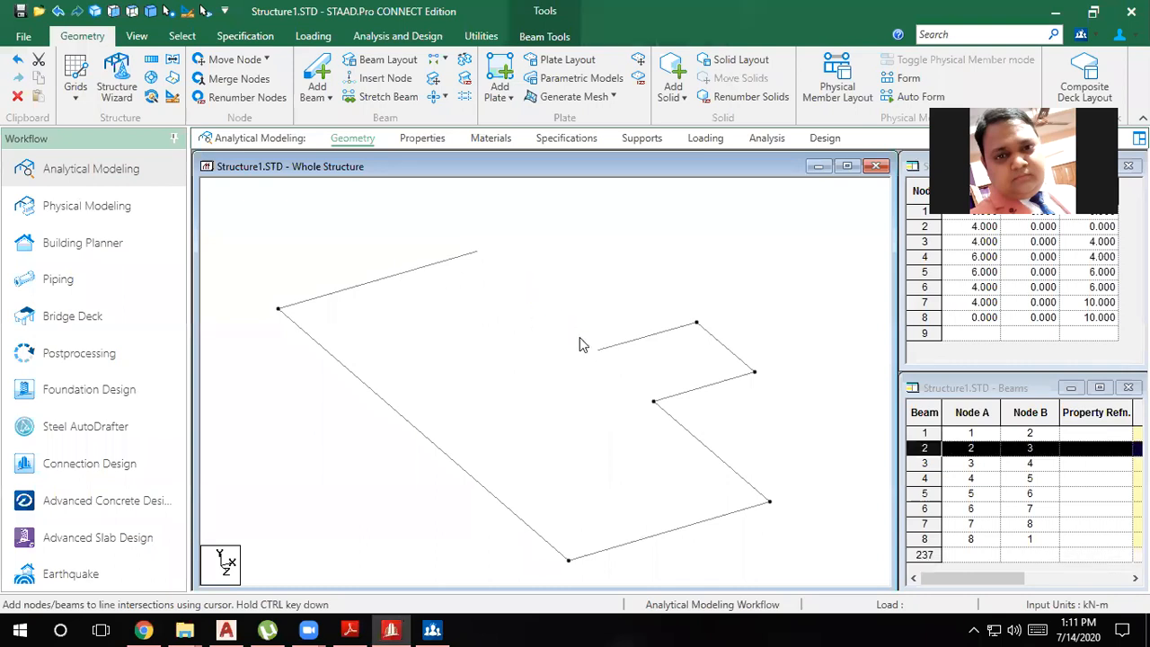
key("Delete")
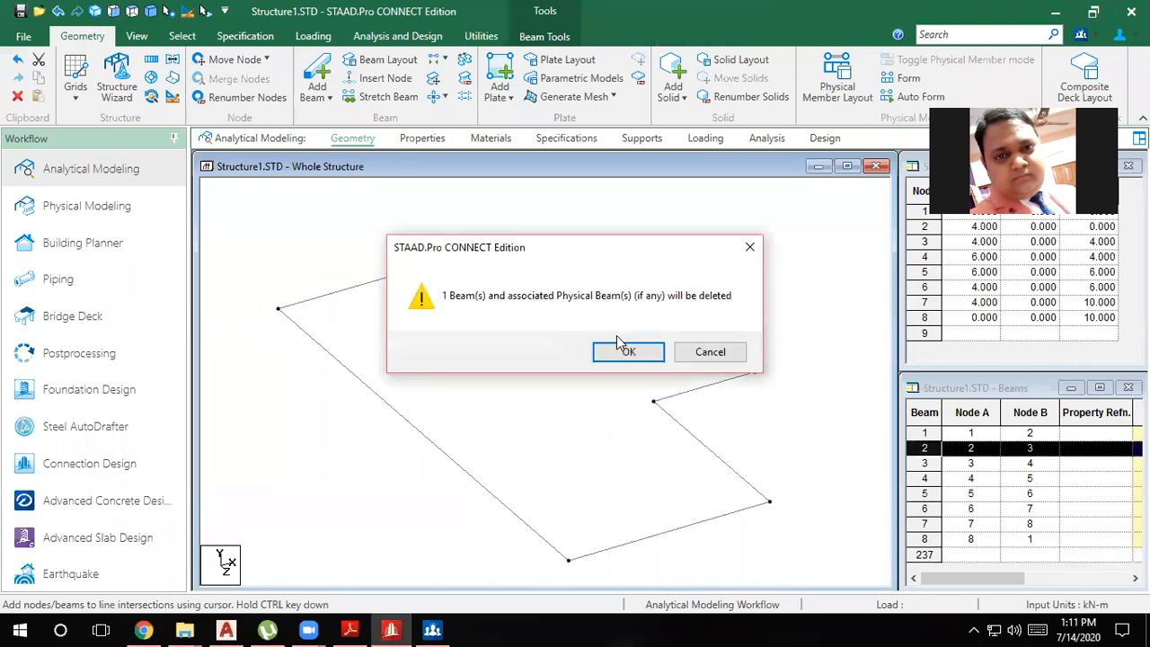
left_click(617, 352)
left_click(624, 351)
key("Delete")
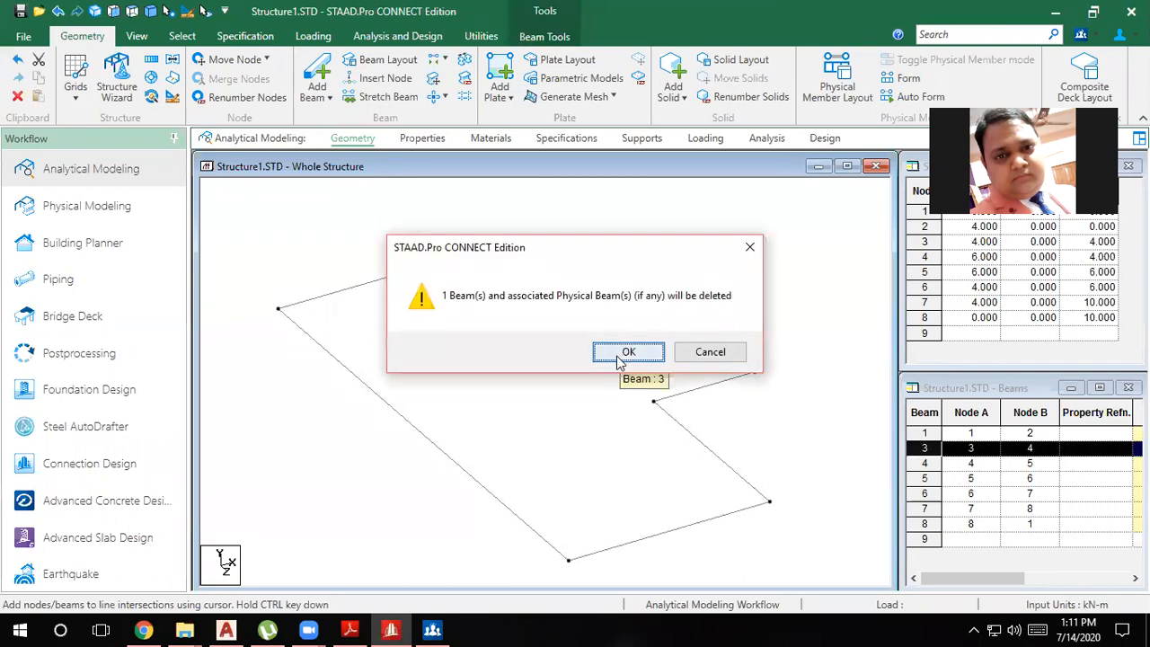
left_click(624, 349)
left_click(633, 356)
Add a sloping beam from node 2 to node 4 to close the outline, and show the model in plan view
scroll(437, 411, "up", 3)
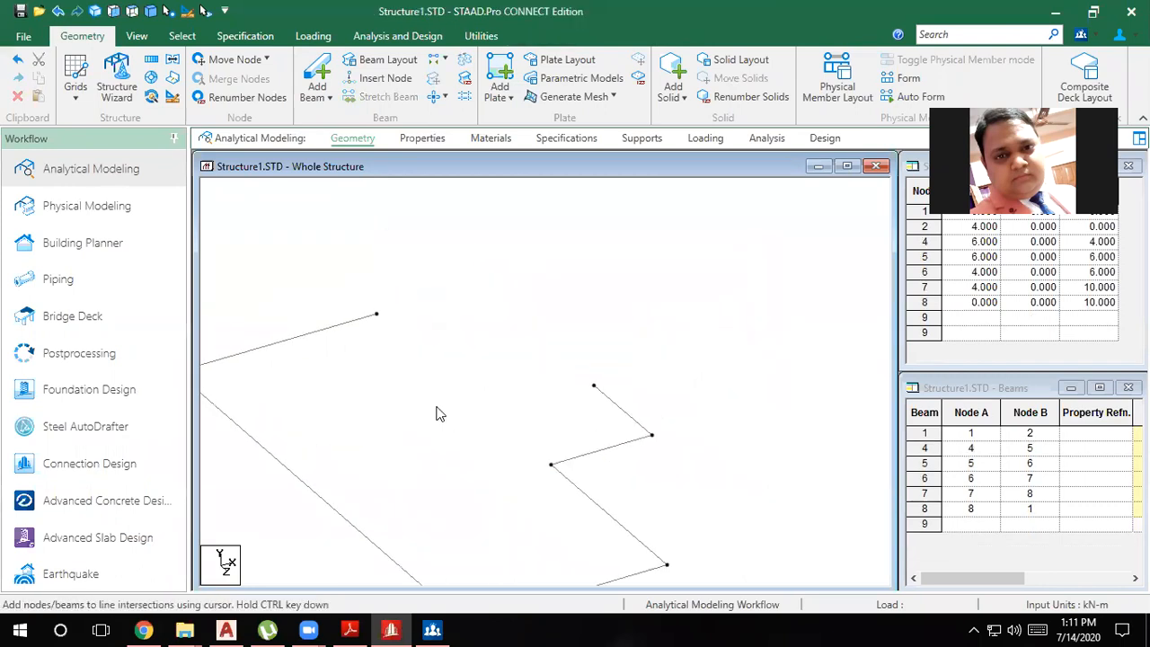
left_click(316, 77)
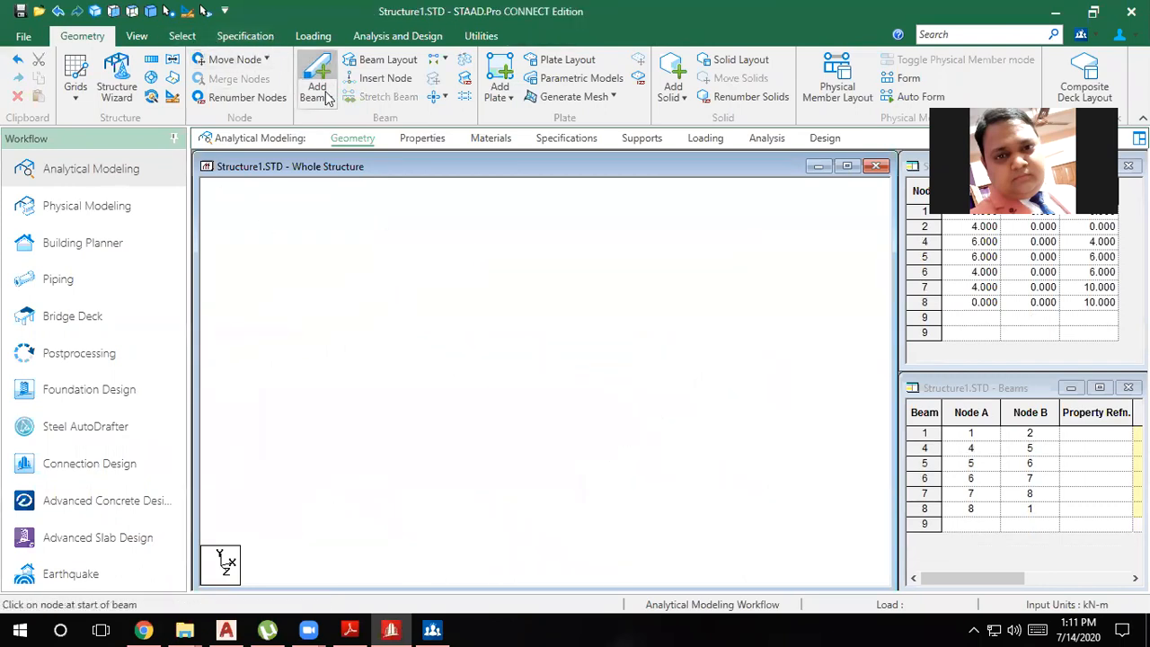
left_click_drag(376, 315, 600, 391)
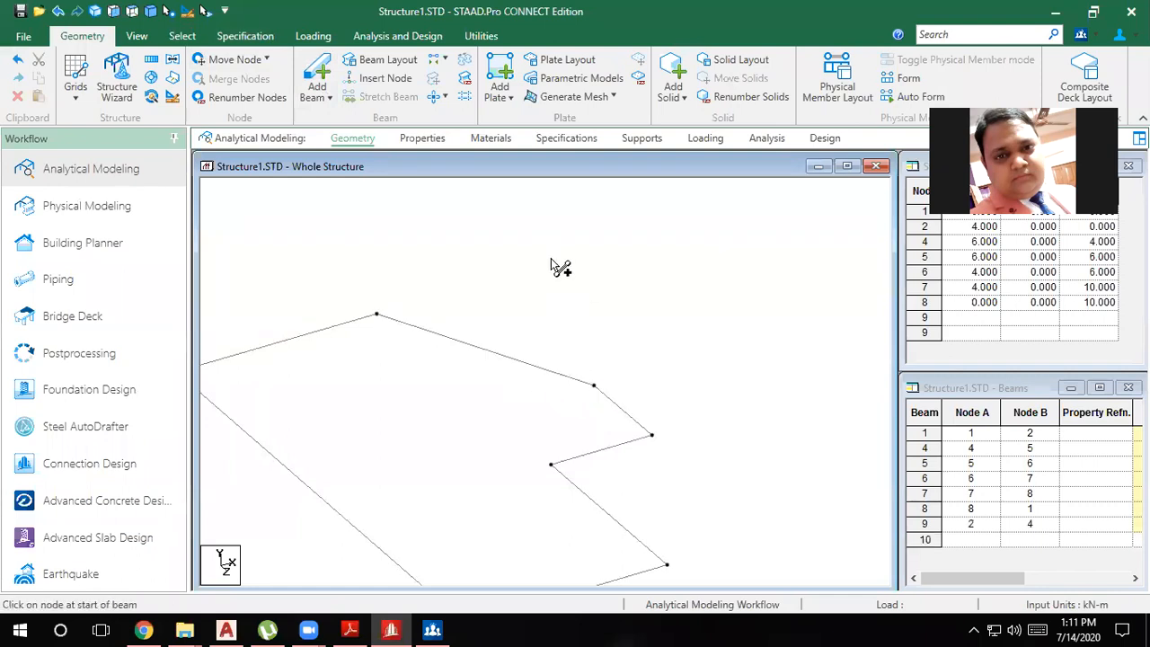
left_click(130, 11)
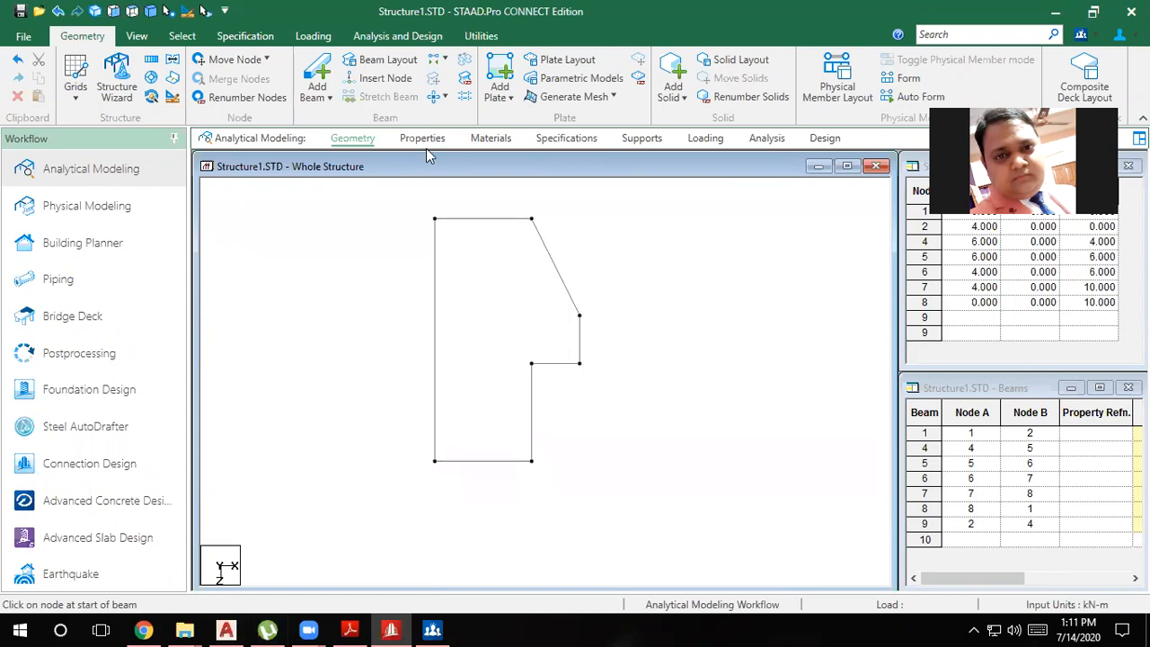
Try a four-noded plate across nodes 1, 2, 4 and 5 of the outline, and undo it
left_click(493, 81)
left_click(434, 218)
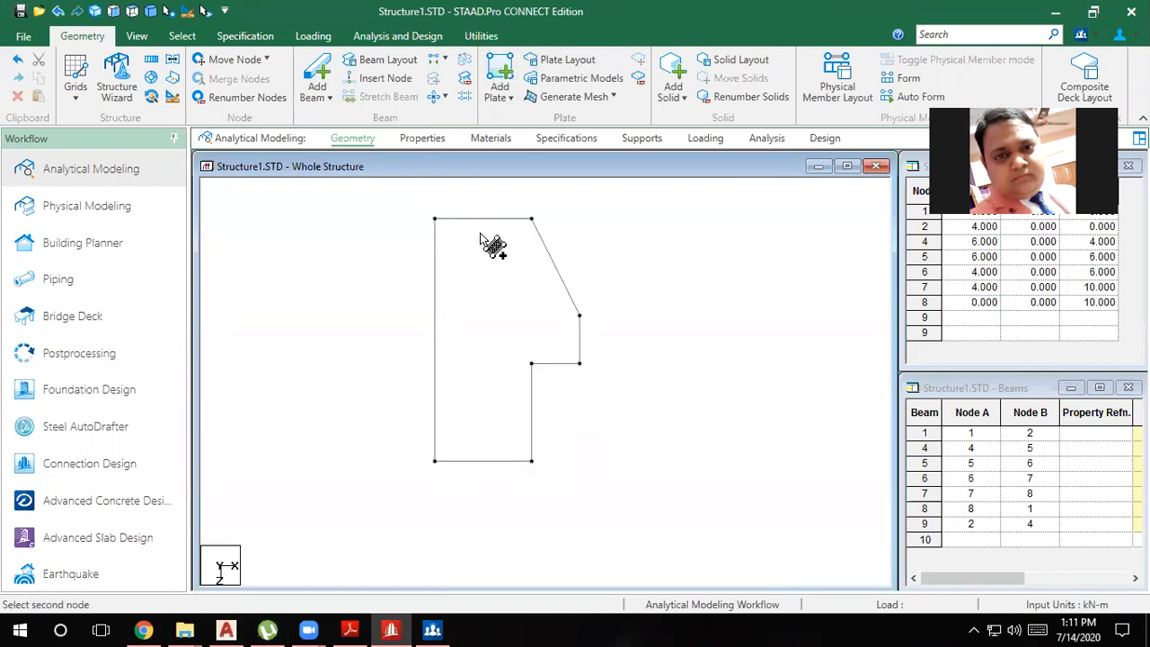
left_click(531, 219)
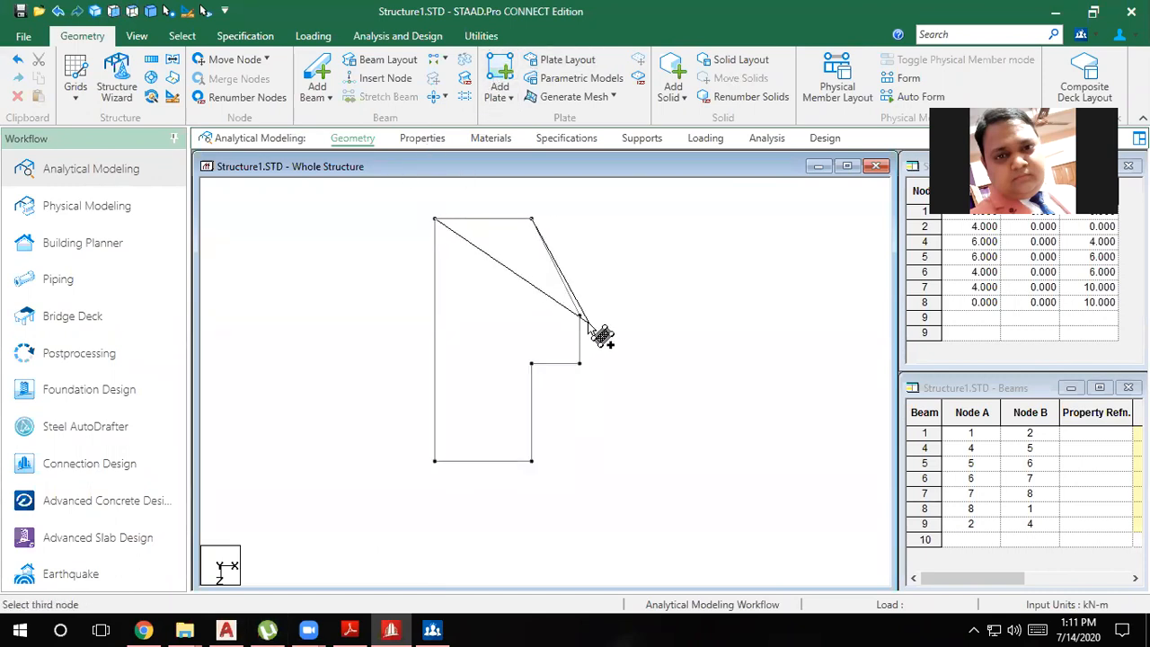
left_click(580, 316)
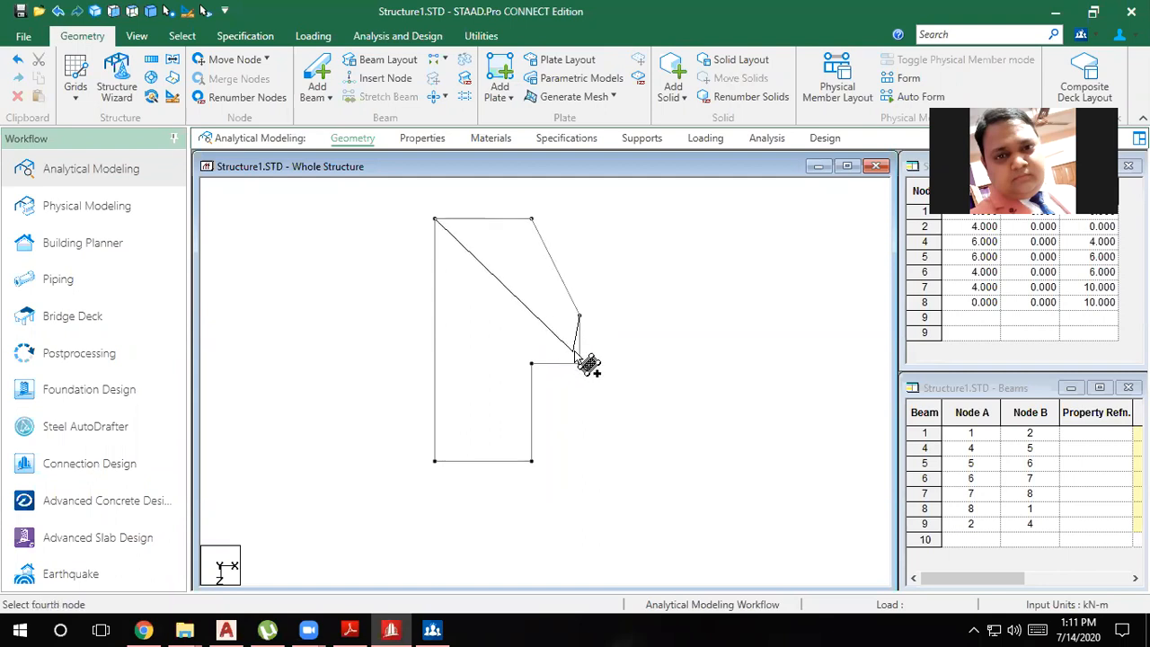
left_click(579, 363)
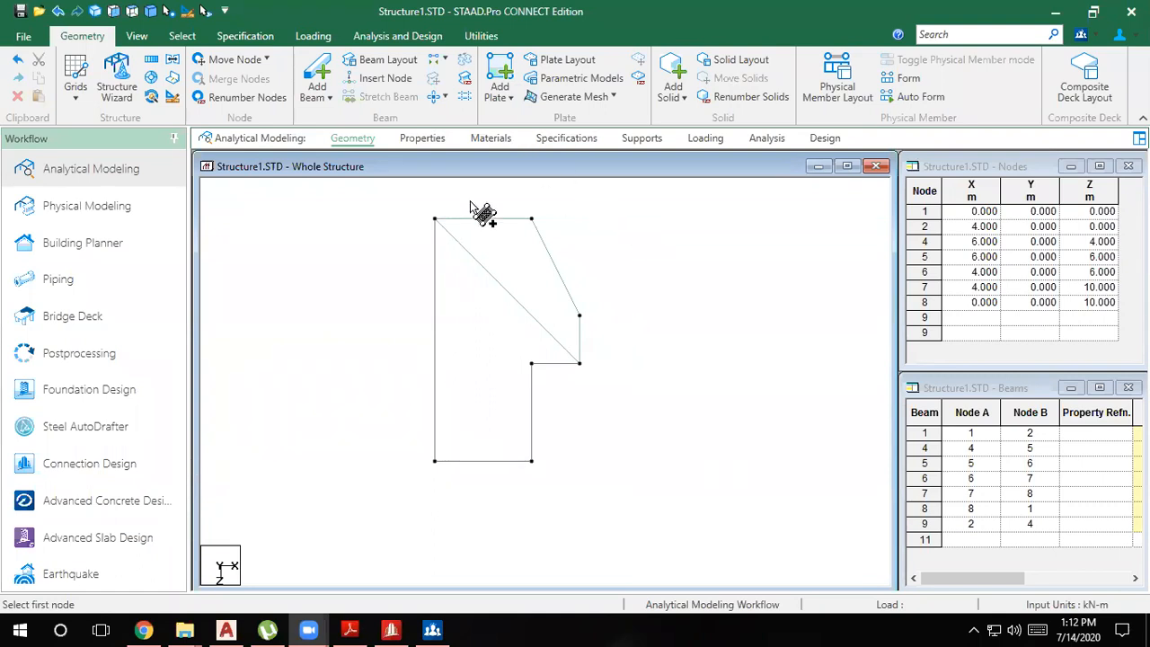
left_click(504, 252)
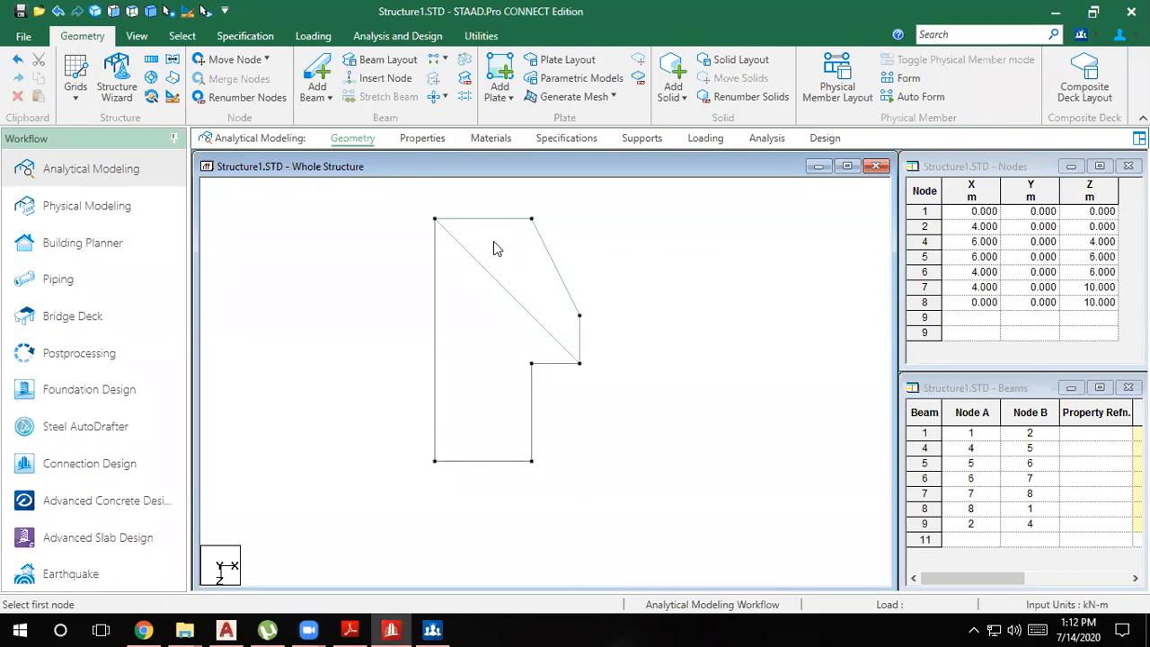
key("ctrl+z")
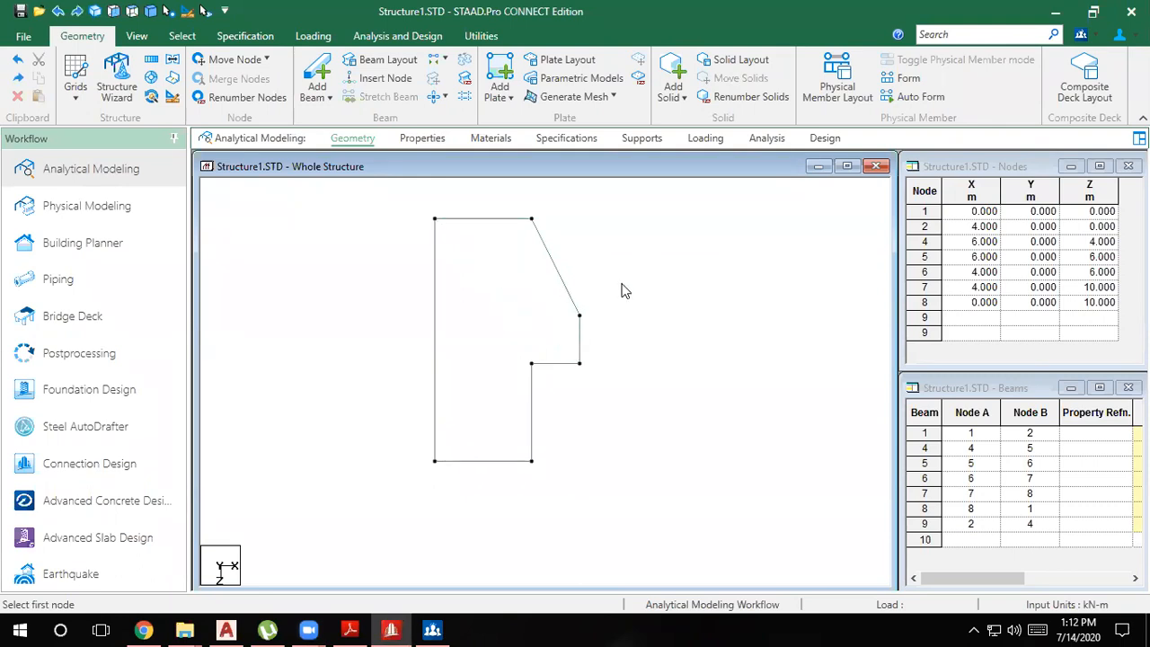
left_click(618, 95)
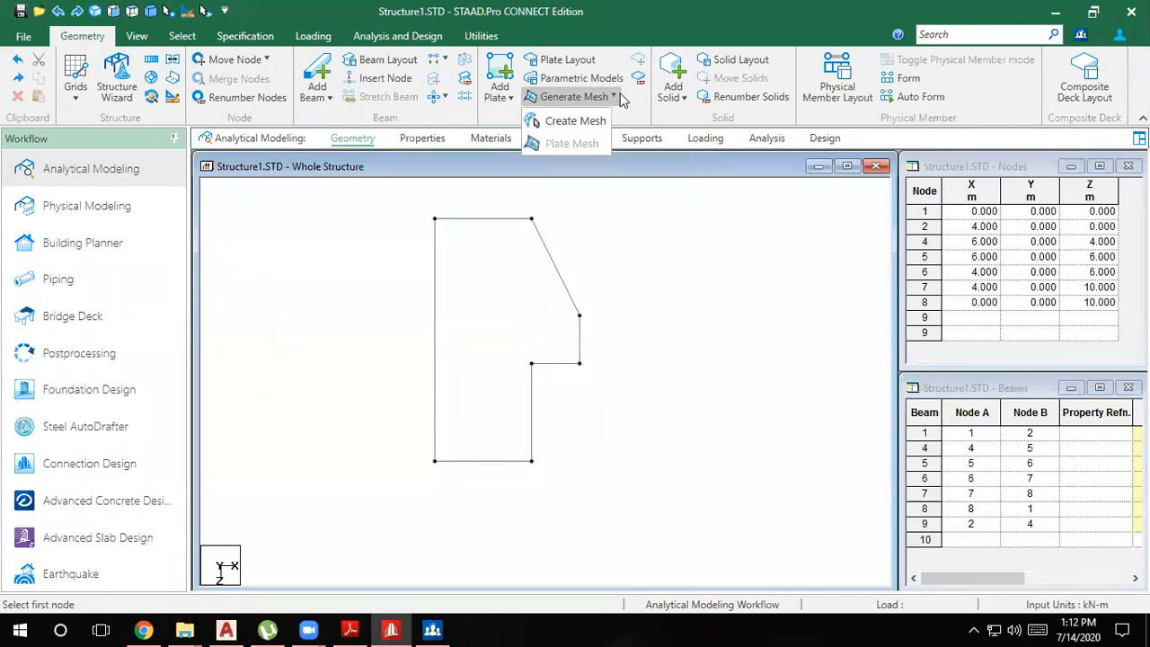
left_click(575, 121)
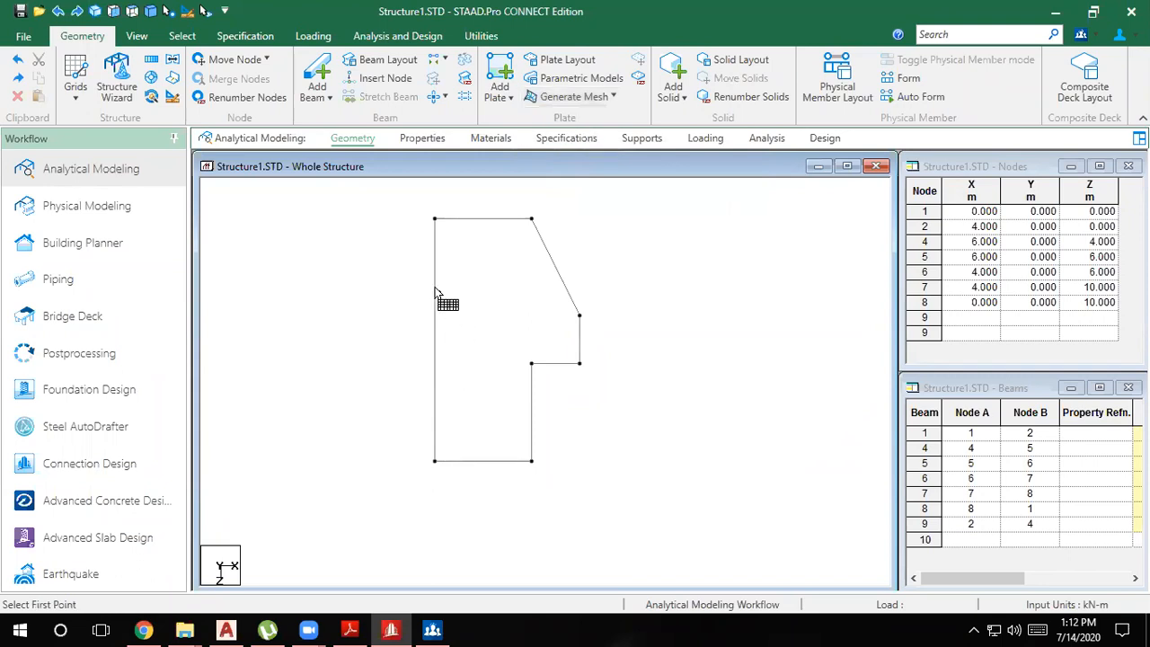
left_click(434, 218)
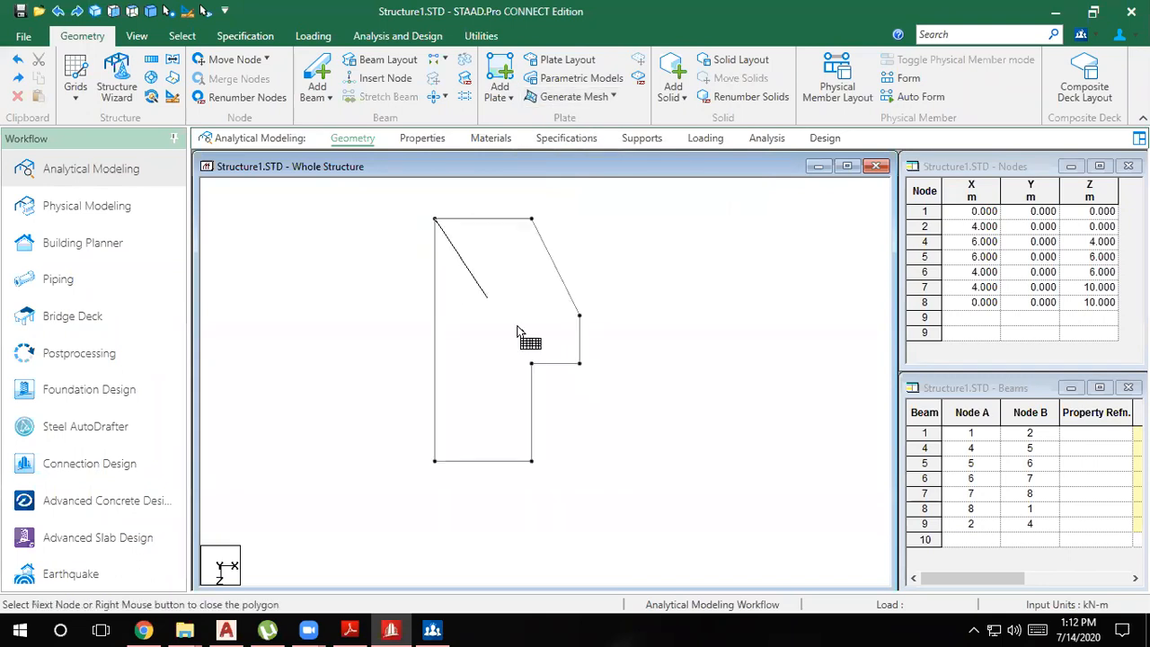
left_click(531, 218)
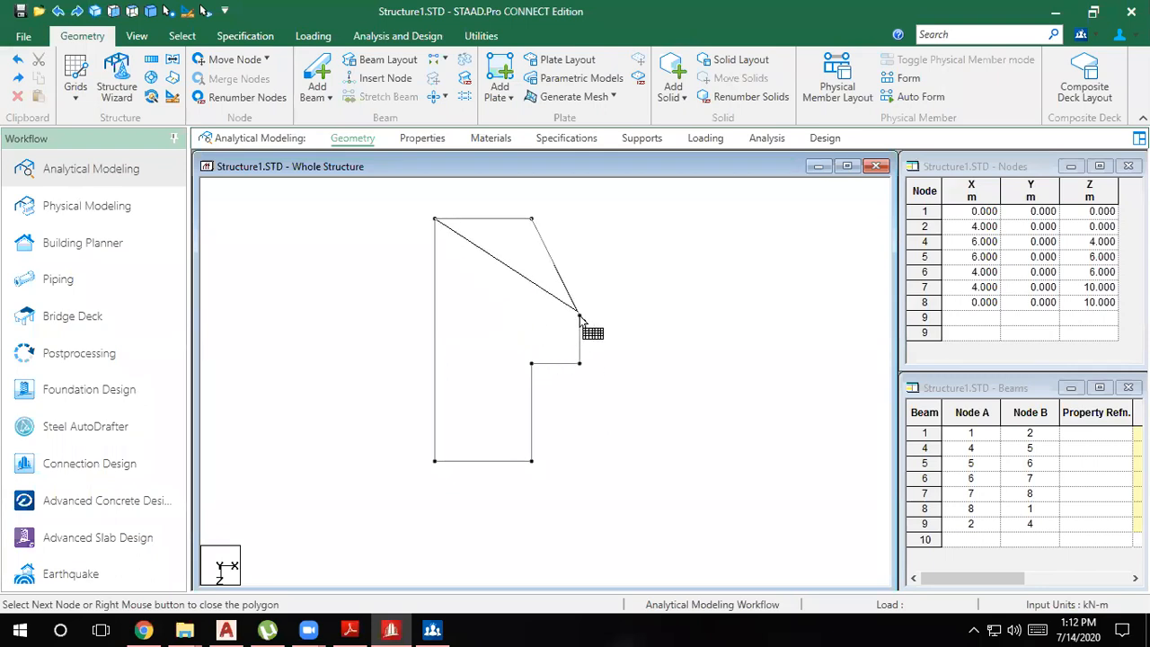
key("Escape")
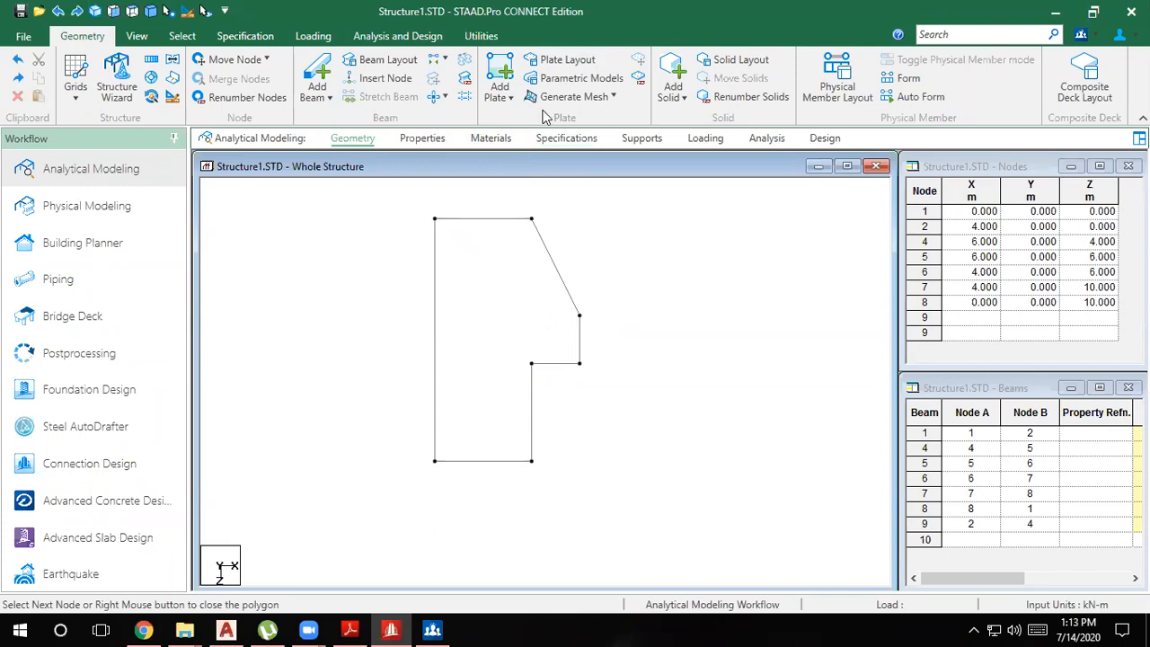
Generate a polygonal plate mesh over the seven-sided outline through nodes 7, 8, 1, 2, 4, 5 and 6, with 10 divisions per side
left_click(573, 96)
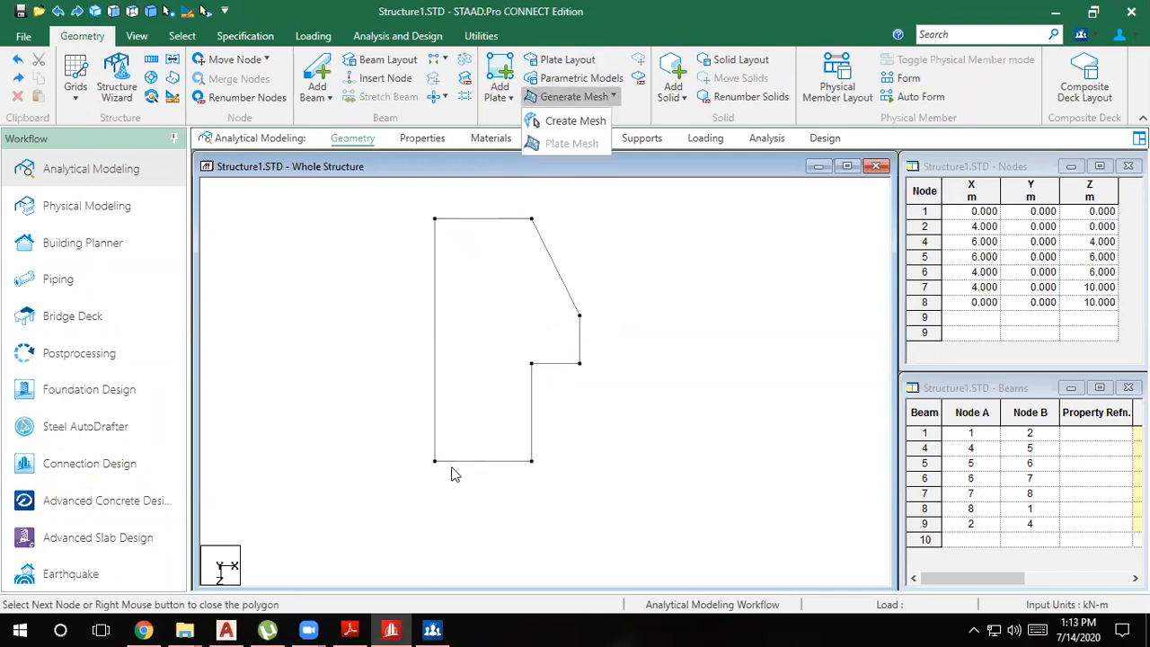
left_click(568, 122)
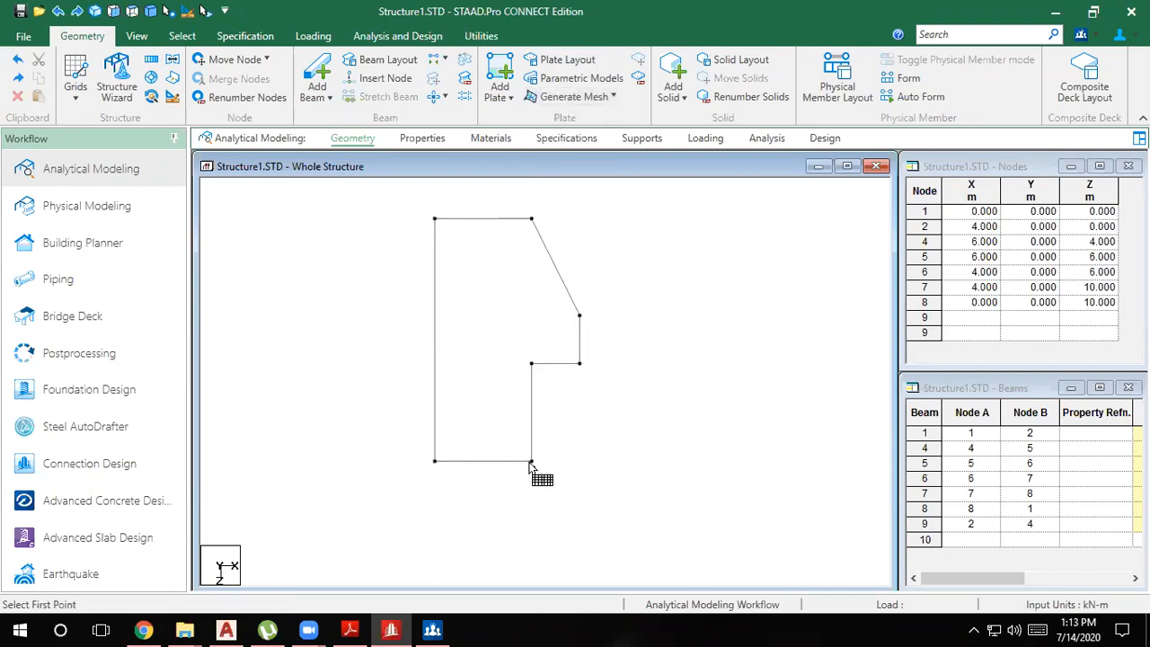
left_click(531, 462)
left_click(435, 461)
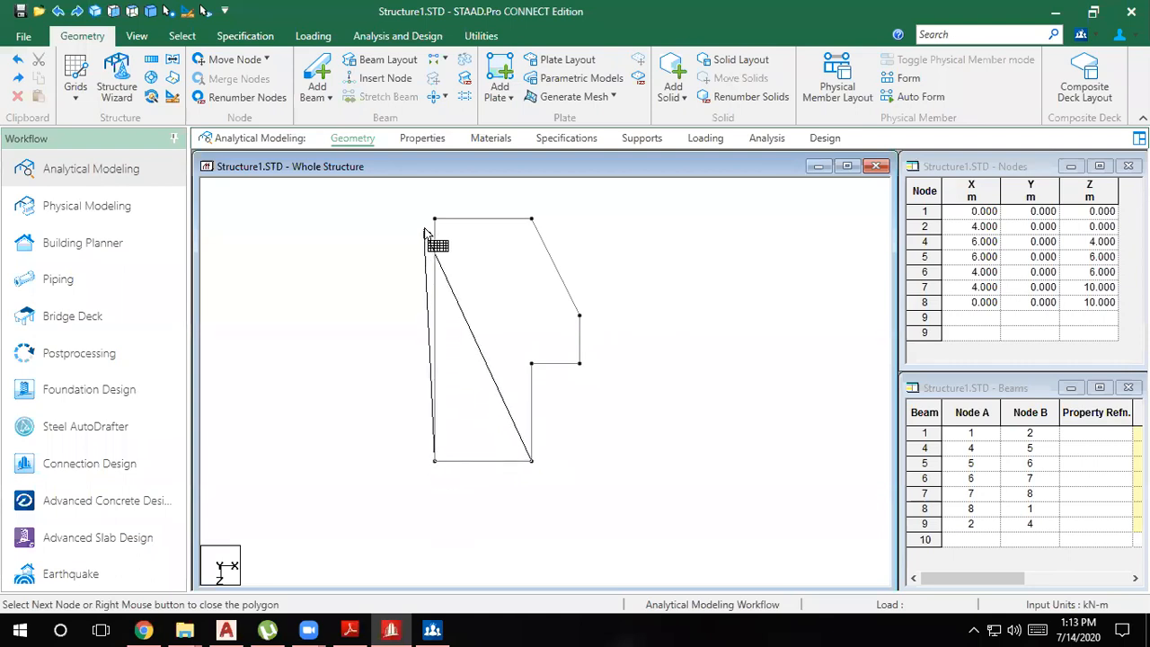
left_click(435, 218)
left_click(531, 219)
left_click(579, 315)
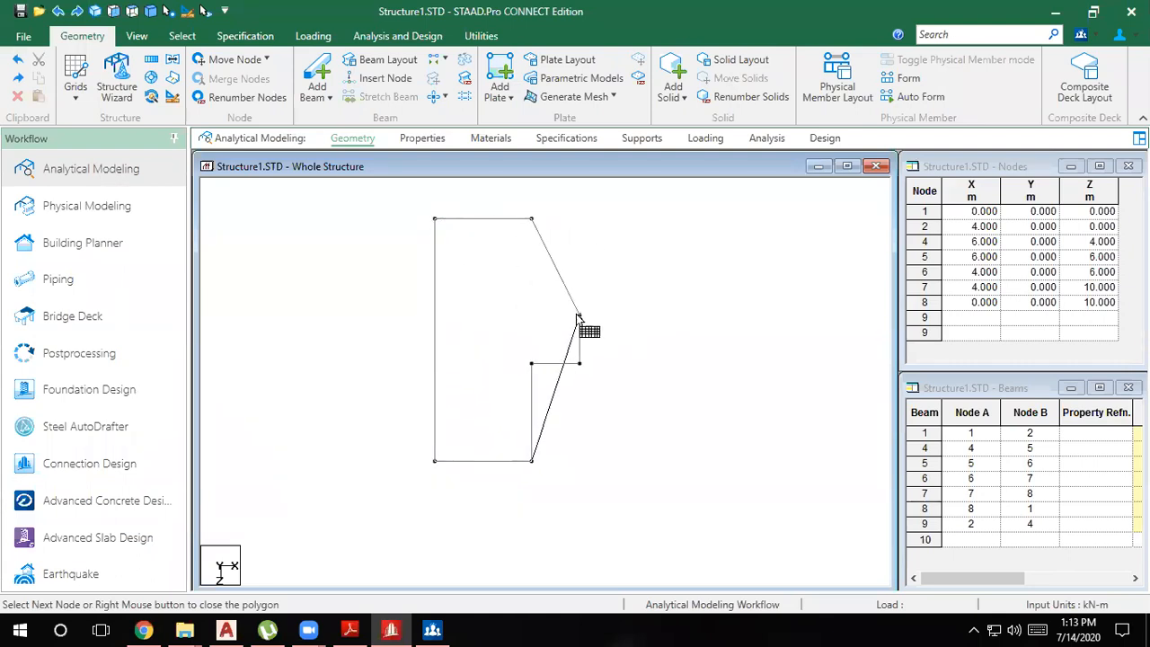
left_click(579, 363)
left_click(531, 364)
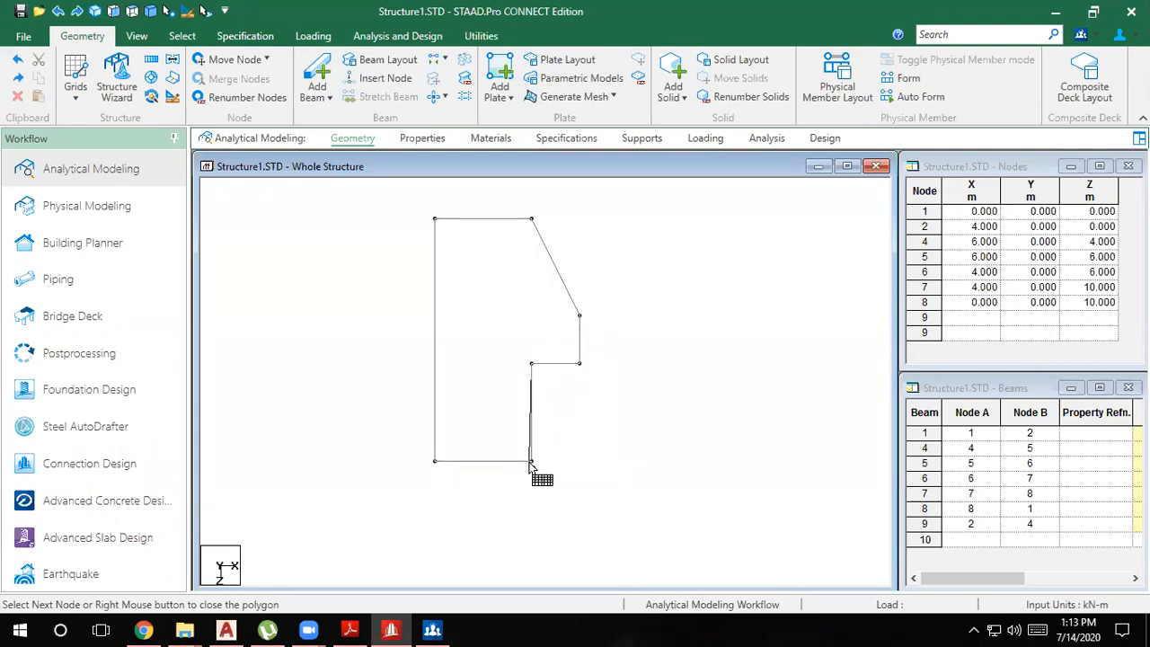
left_click(531, 461)
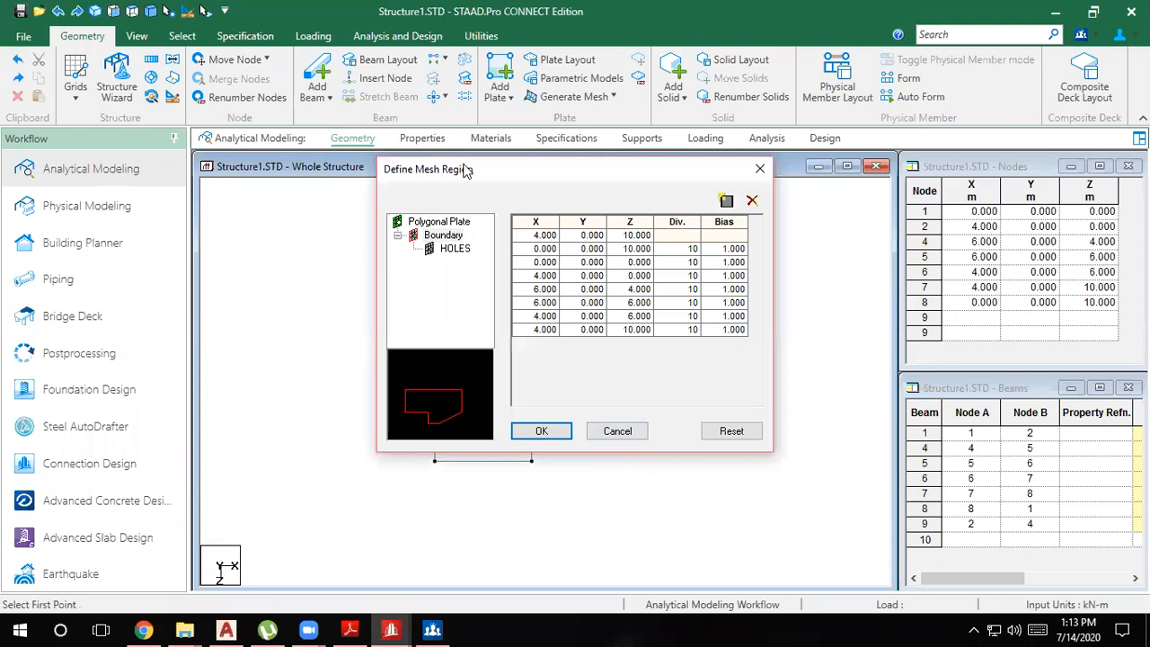
left_click_drag(465, 169, 140, 209)
left_click(213, 476)
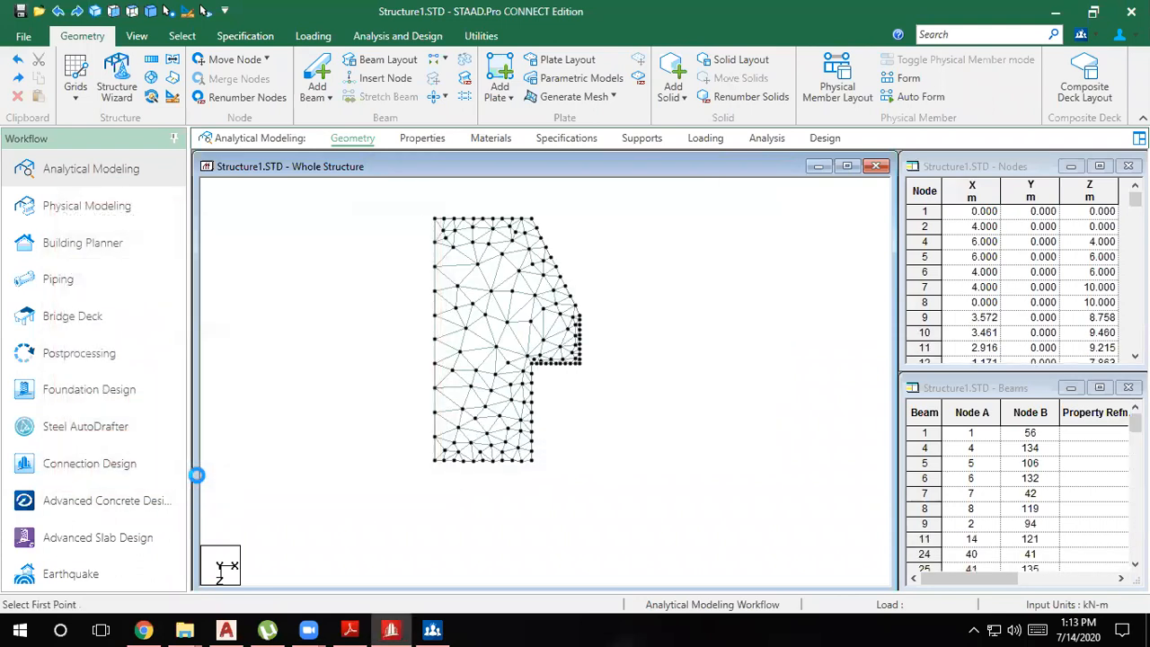
Inspect the generated mesh in isometric view and in a rotated 3D rendering, and close the rendering
scroll(629, 339, "up", 4)
middle_click_drag(537, 380, 517, 489)
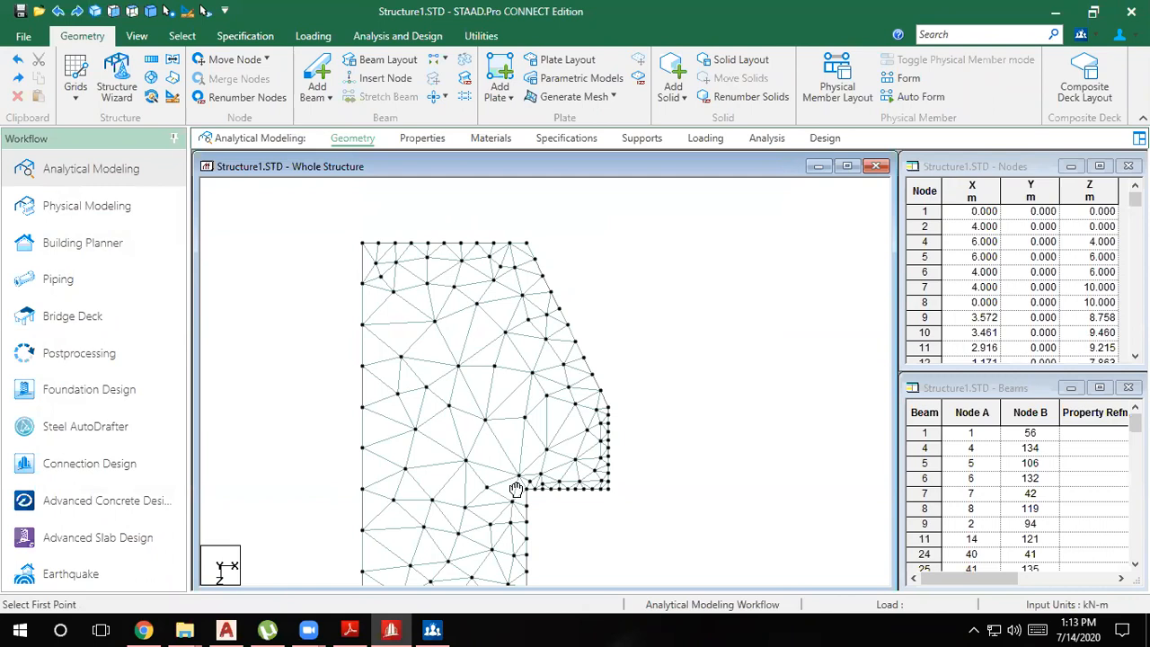
left_click(150, 10)
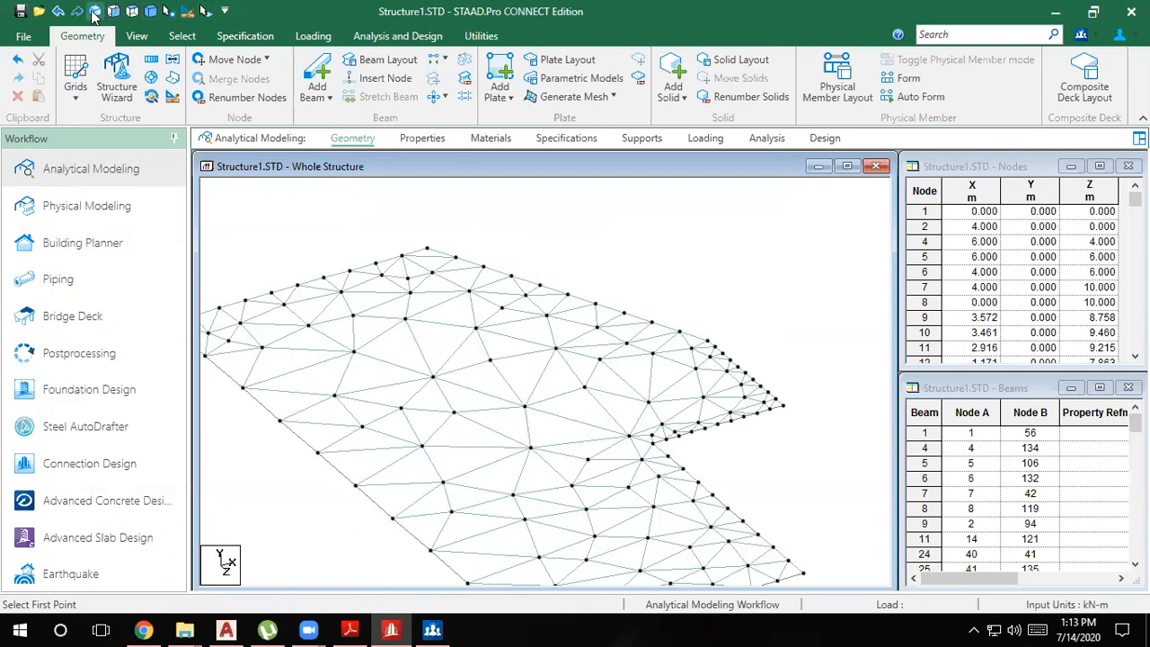
left_click(94, 11)
left_click_drag(583, 332, 706, 365)
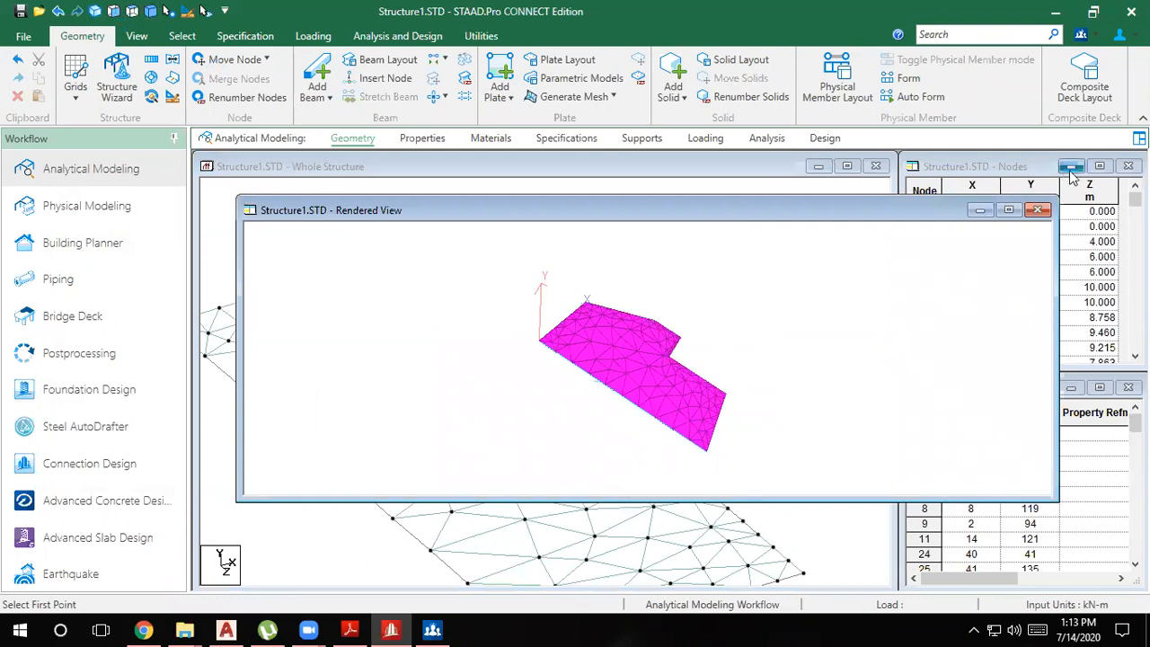
left_click(1036, 210)
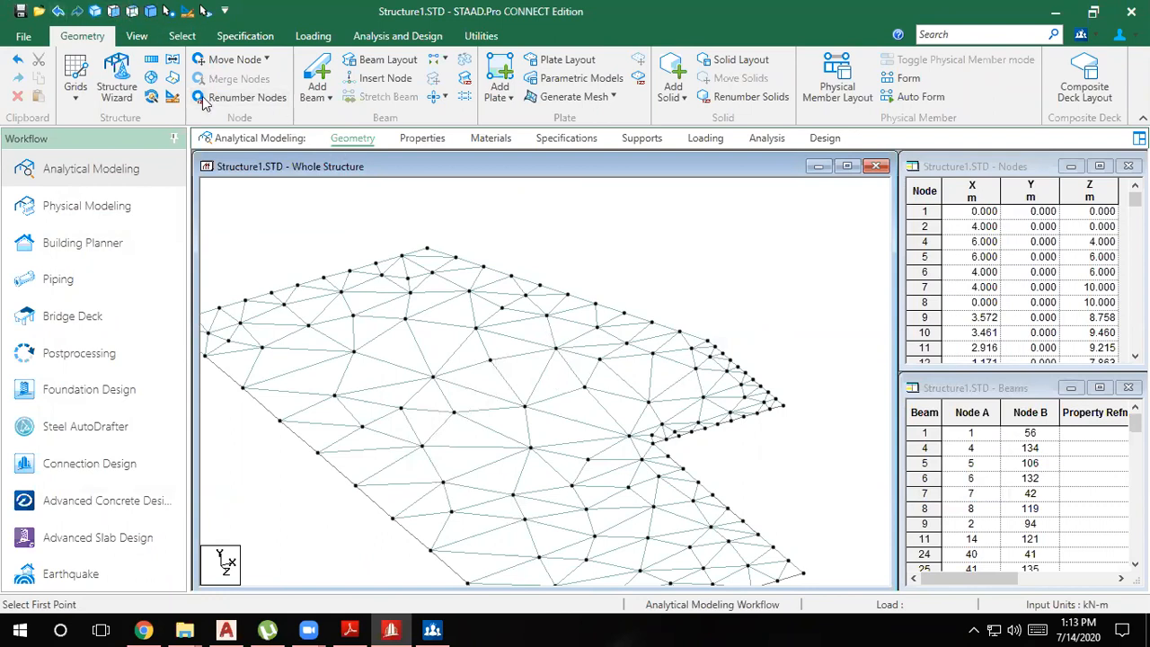
Return to plan view and examine the triangular plate layout across the whole mesh and near the inner corner
left_click(145, 11)
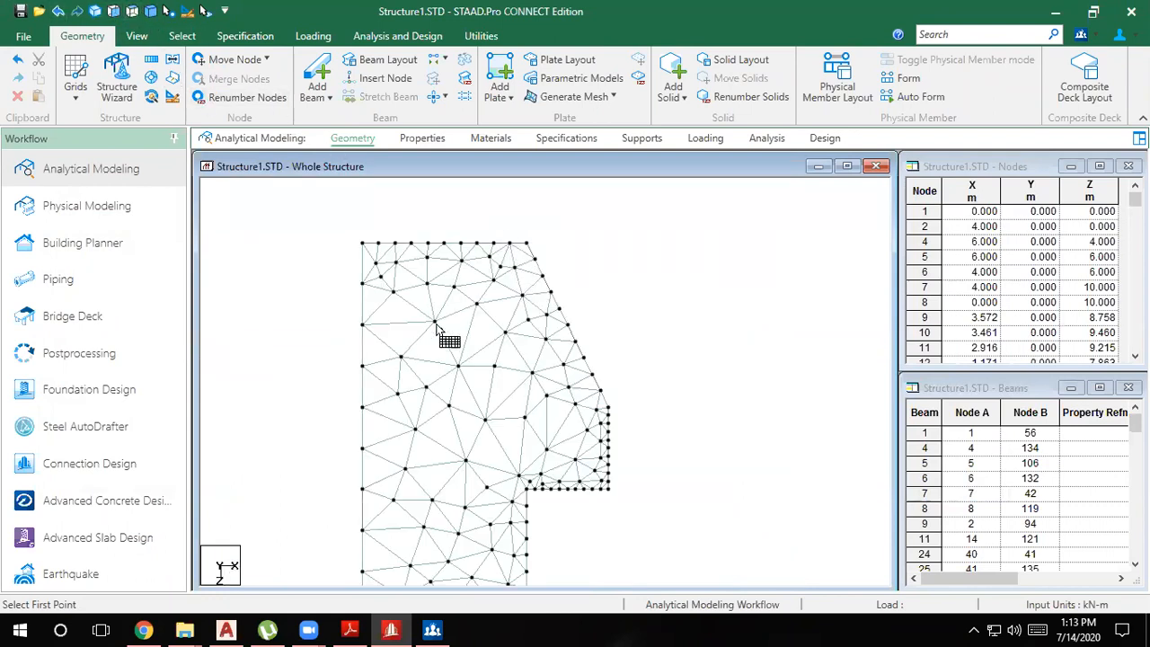
middle_click_drag(508, 424, 565, 326)
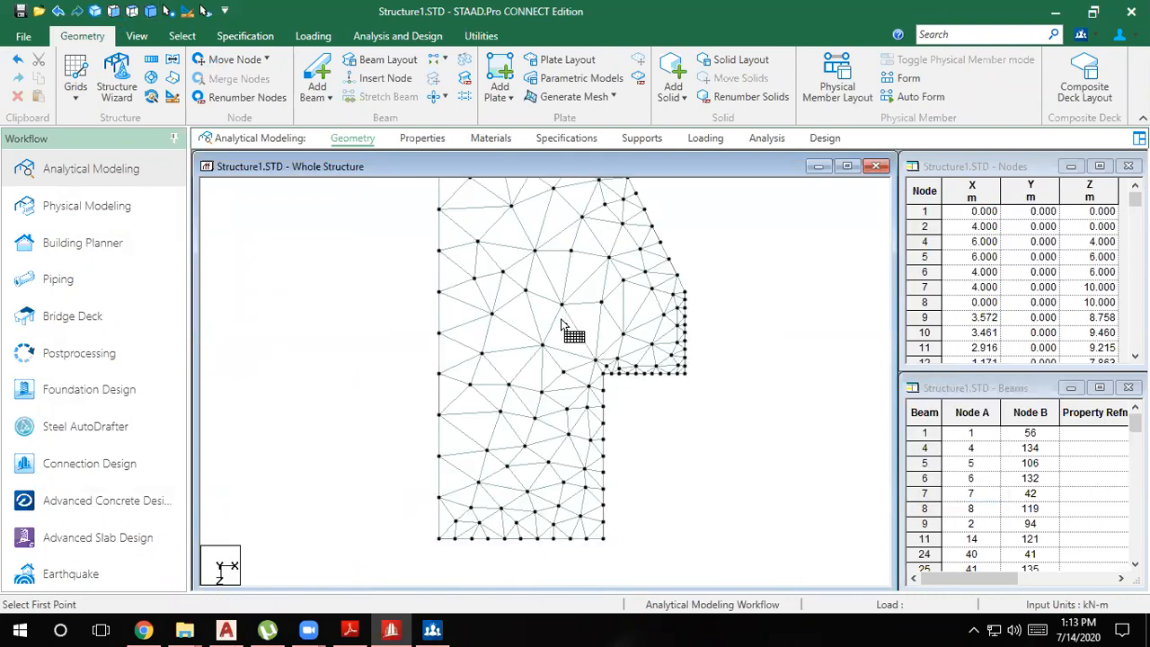
middle_click_drag(530, 466, 512, 541)
scroll(632, 455, "up", 1)
scroll(631, 456, "up", 2)
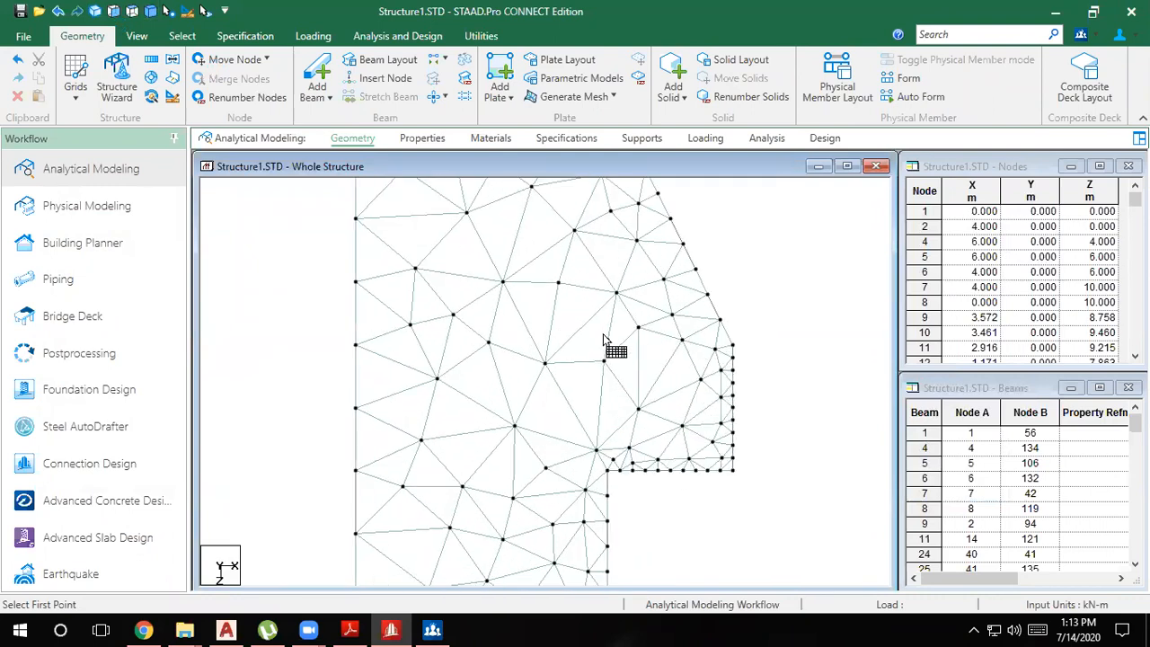
scroll(515, 382, "down", 4)
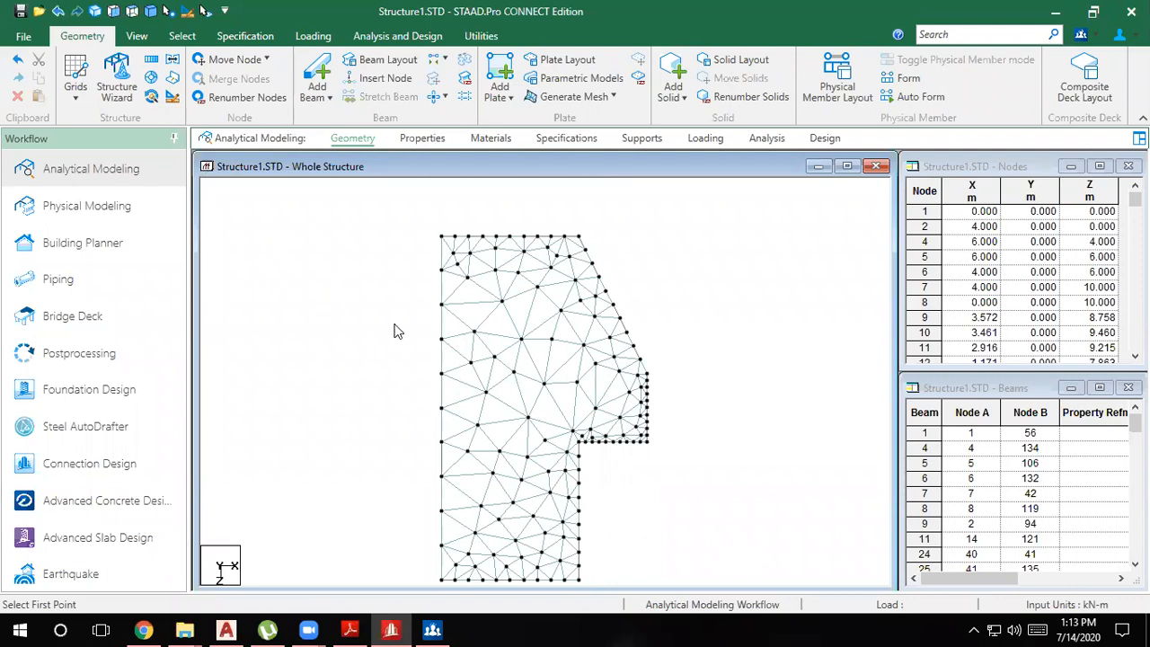
middle_click_drag(387, 381, 295, 243)
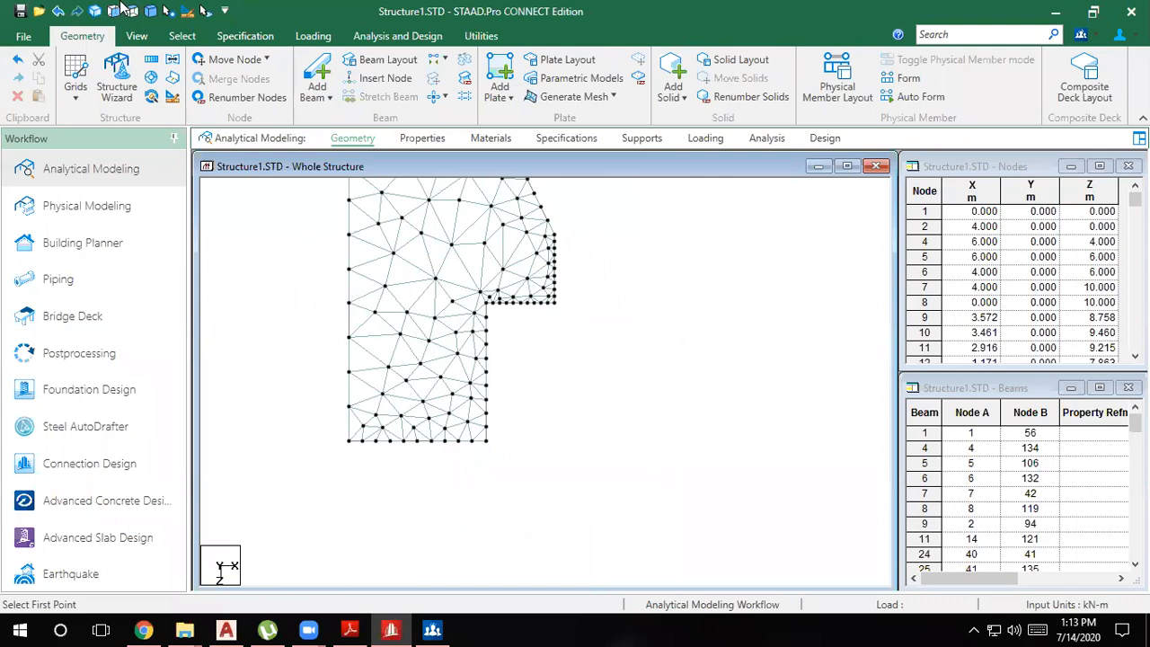
scroll(254, 320, "down", 1)
middle_click_drag(277, 360, 333, 462)
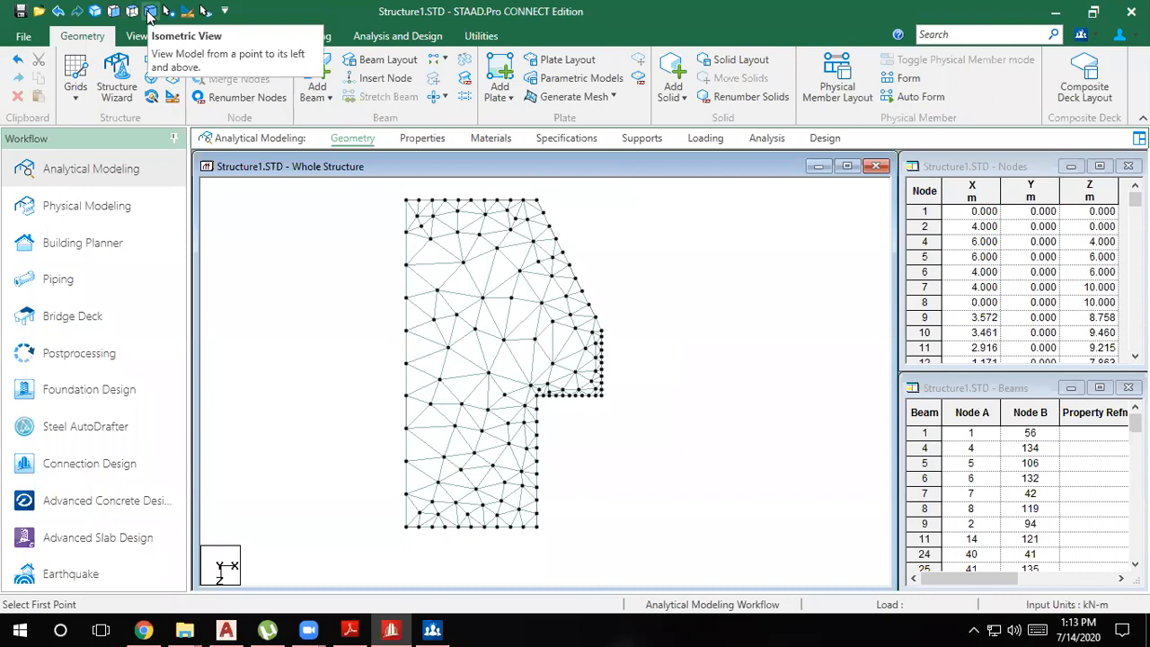
Examine the plate surface up close in a tilted 3D rendering, and close the rendering
left_click(95, 10)
left_click_drag(643, 402, 696, 415)
scroll(679, 461, "up", 3)
scroll(684, 460, "up", 5)
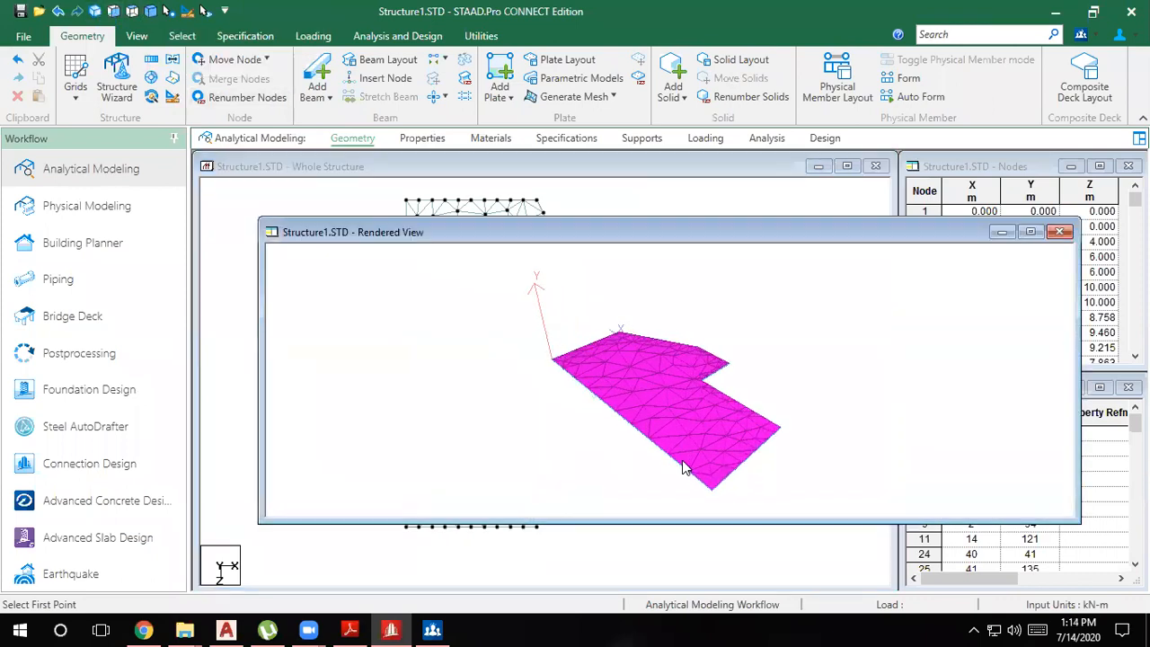
scroll(682, 450, "up", 5)
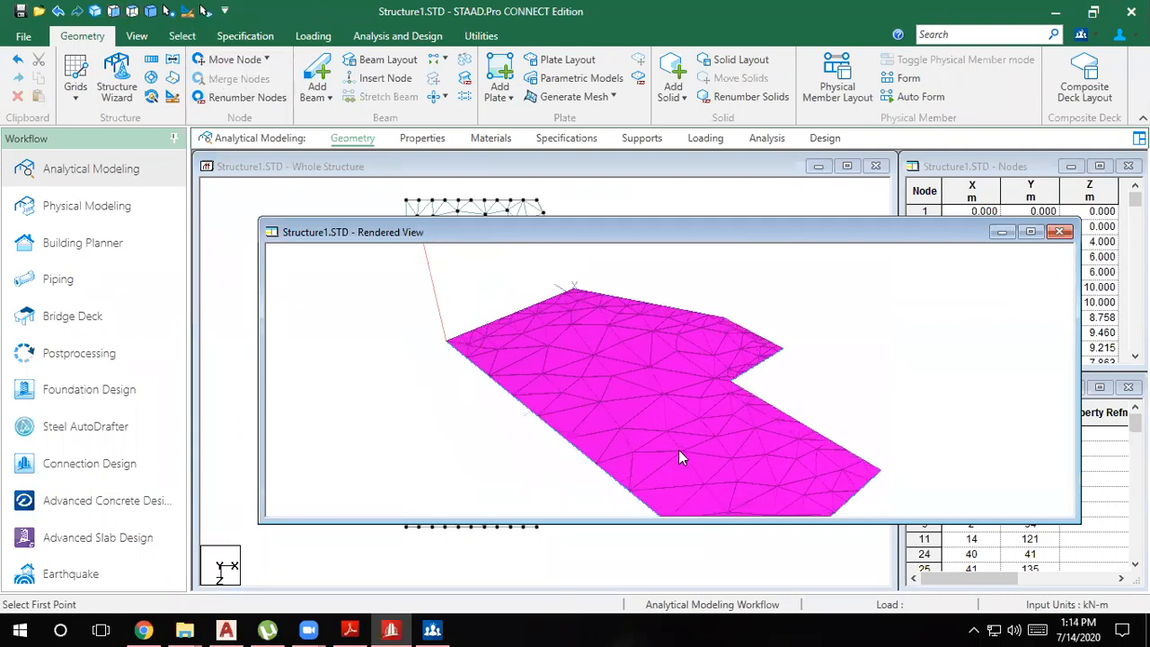
left_click_drag(413, 438, 457, 467)
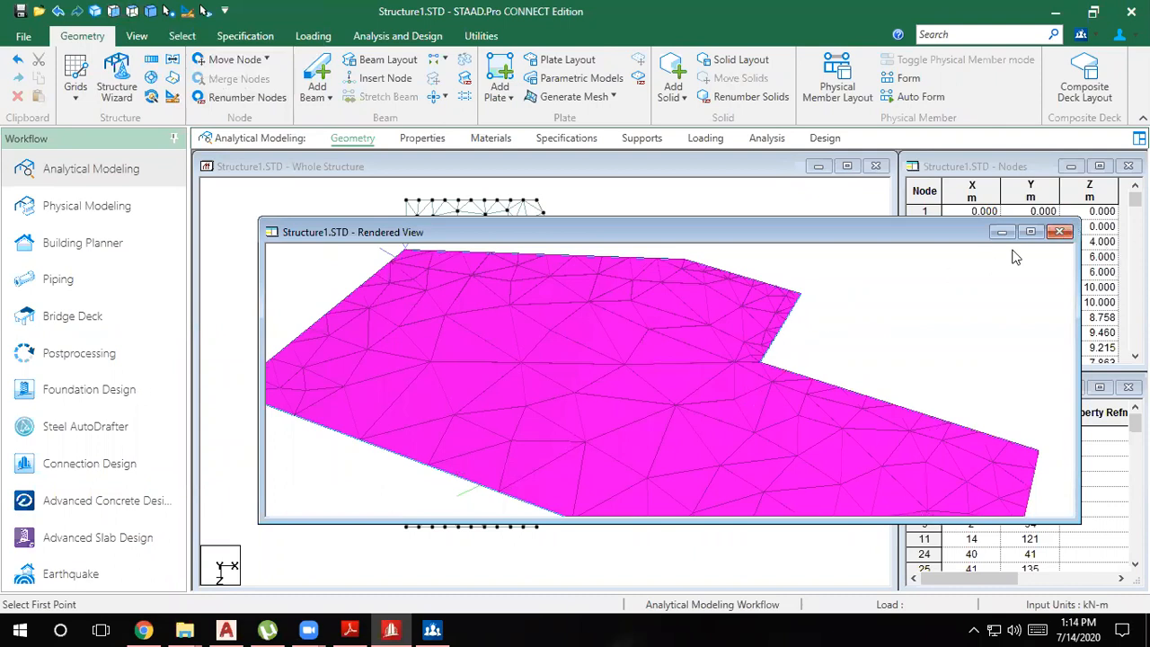
left_click(1061, 234)
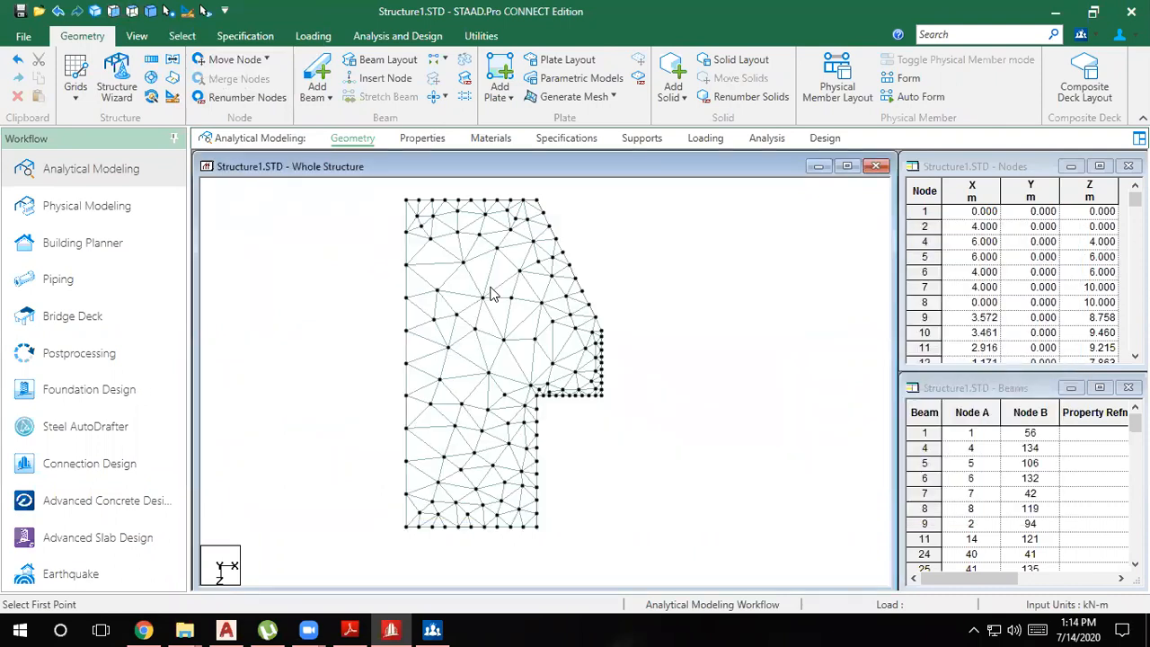
Draw a separate beam beside the mesh on the beam grid, from X,Z 9,3 to 9,6
left_click(77, 106)
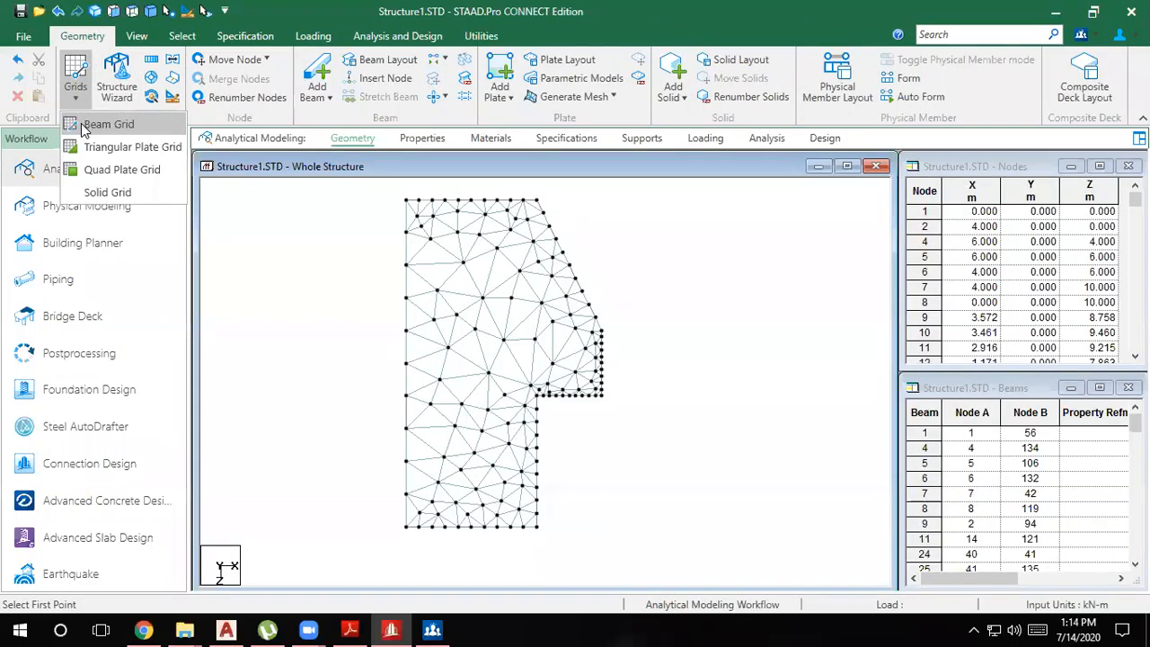
left_click(100, 118)
left_click(620, 311)
left_click(619, 405)
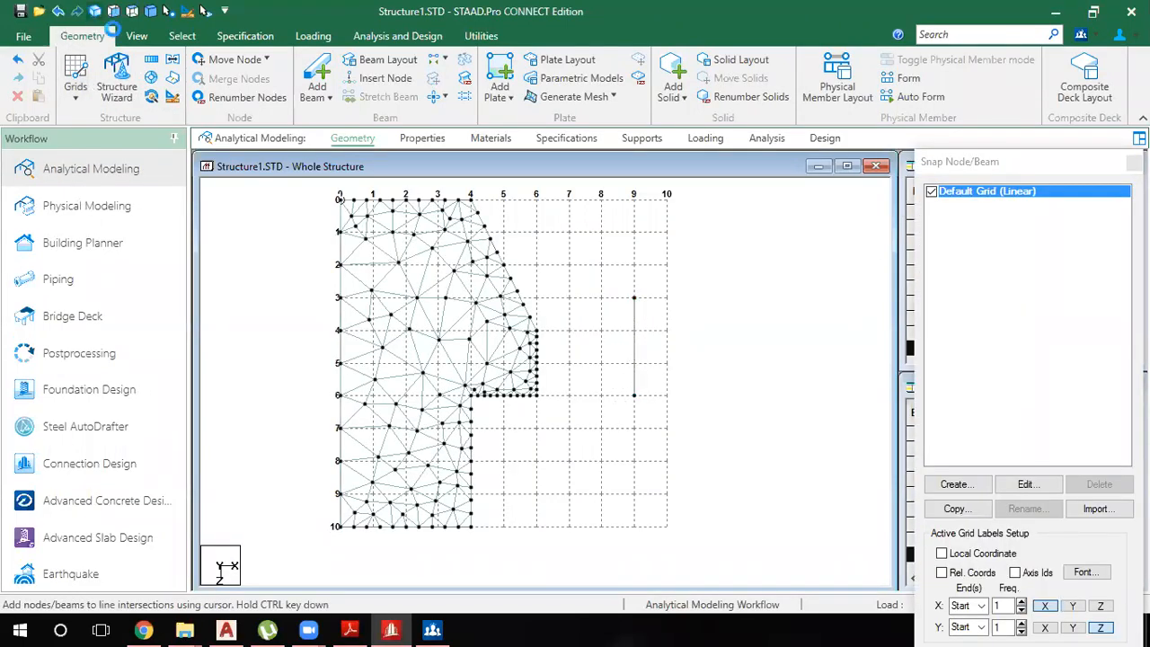
Compare the separate beam with the meshed plate in a 3D rendering, and close both the rendering and the beam grid
left_click(94, 11)
left_click_drag(747, 390, 842, 352)
scroll(624, 452, "up", 10)
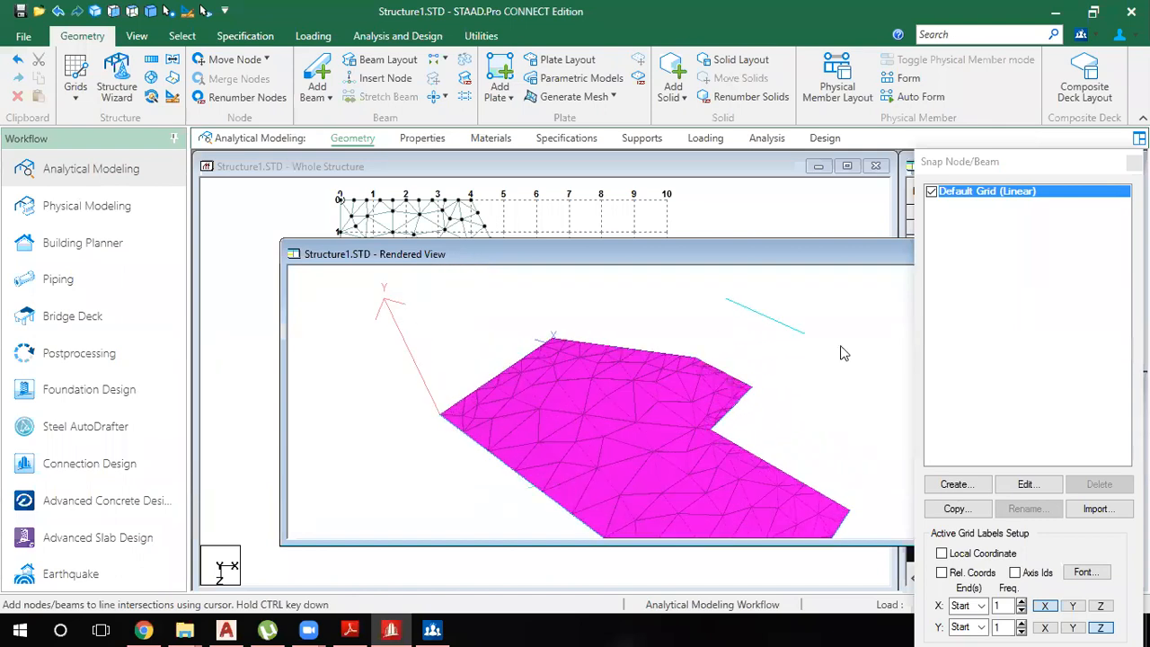
left_click_drag(835, 263, 780, 248)
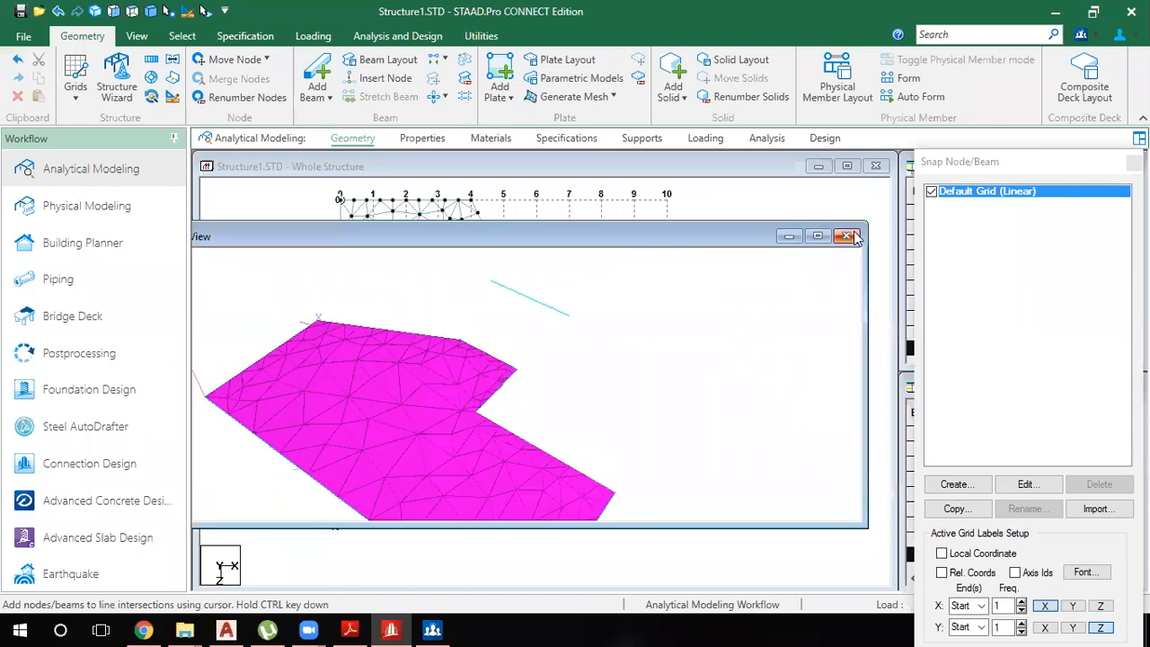
left_click(890, 244)
left_click(1134, 162)
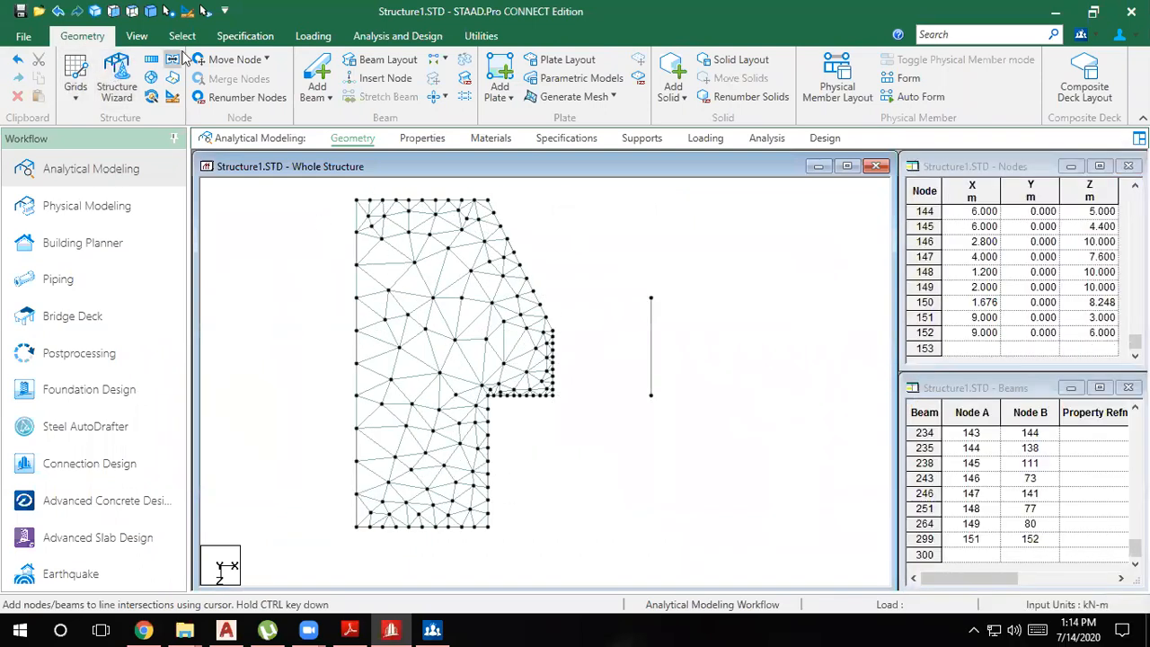
Try to delete the beam segments along the mesh's X = 0 edge, and undo the deletion
left_click(357, 278)
left_click(337, 231)
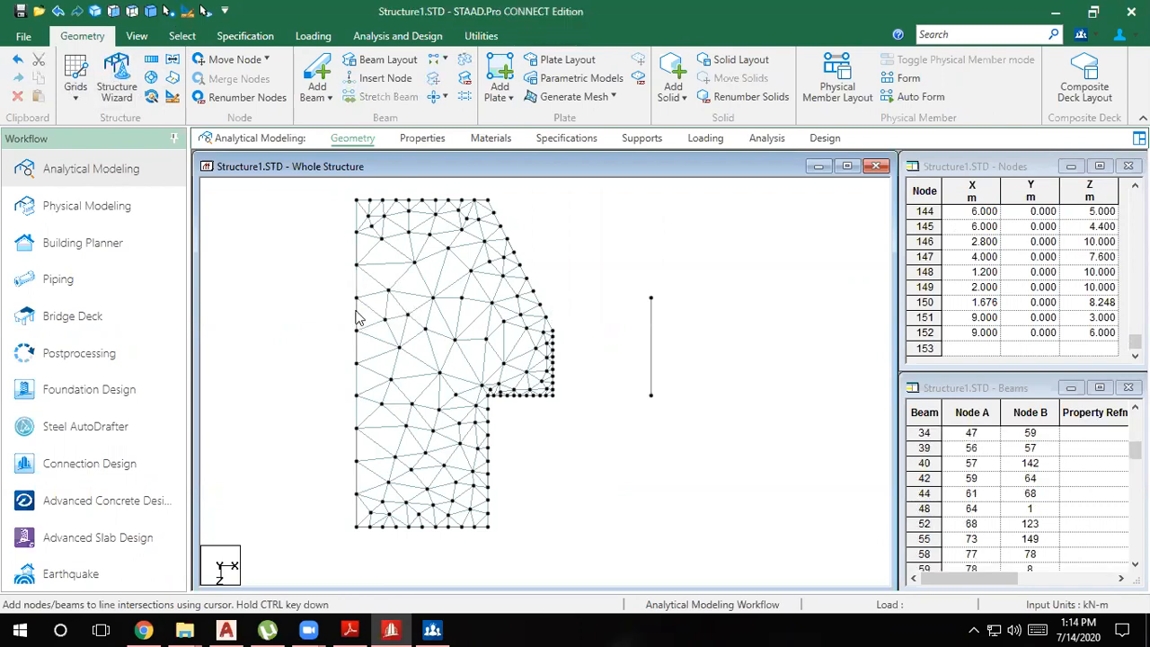
left_click_drag(355, 205, 377, 549)
key("Delete")
key("ctrl+z")
Check the geometry details of the first and fourth beam segments along the X = 0 edge
left_click(351, 214)
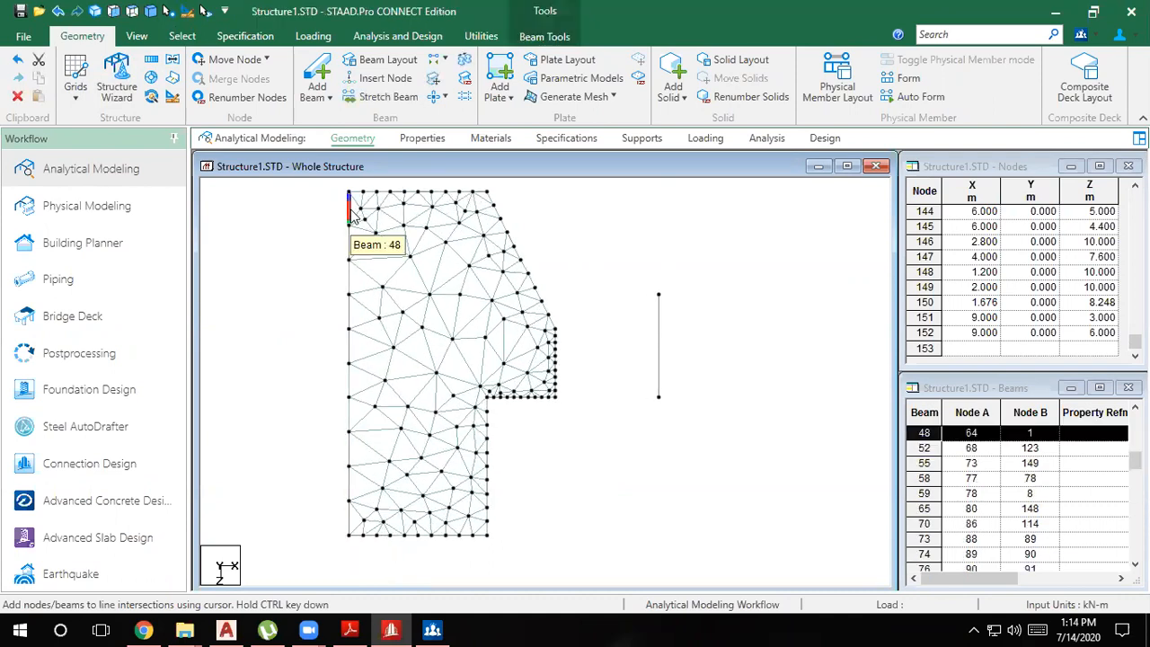
double_click(352, 216)
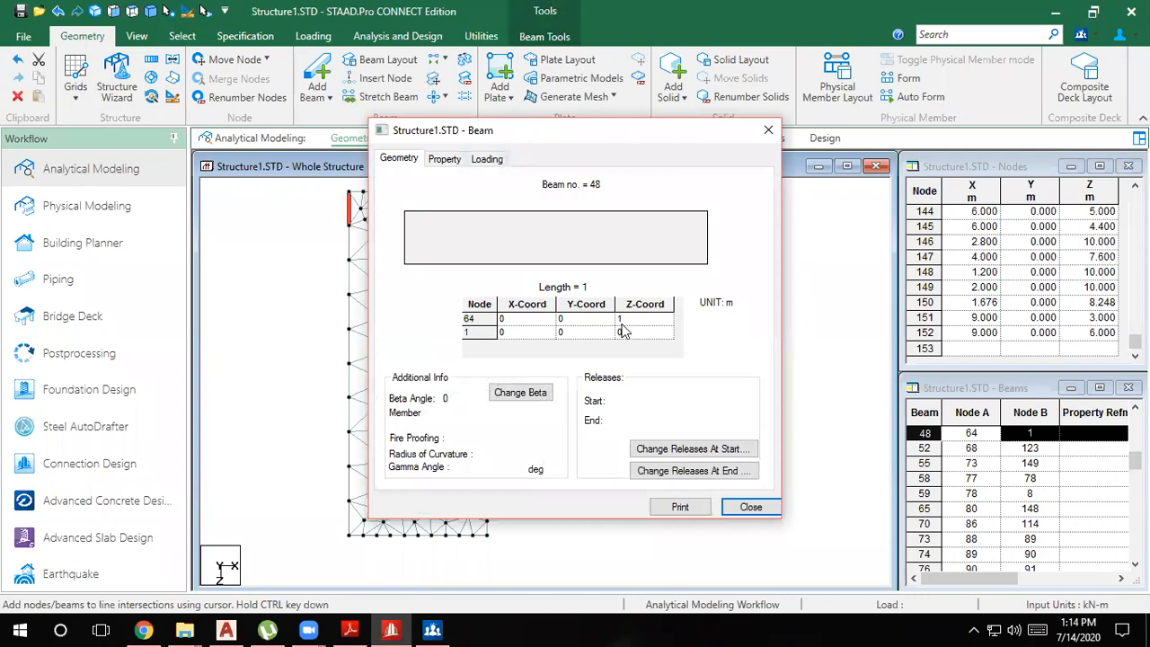
left_click(765, 132)
middle_click_drag(643, 227, 711, 318)
double_click(414, 400)
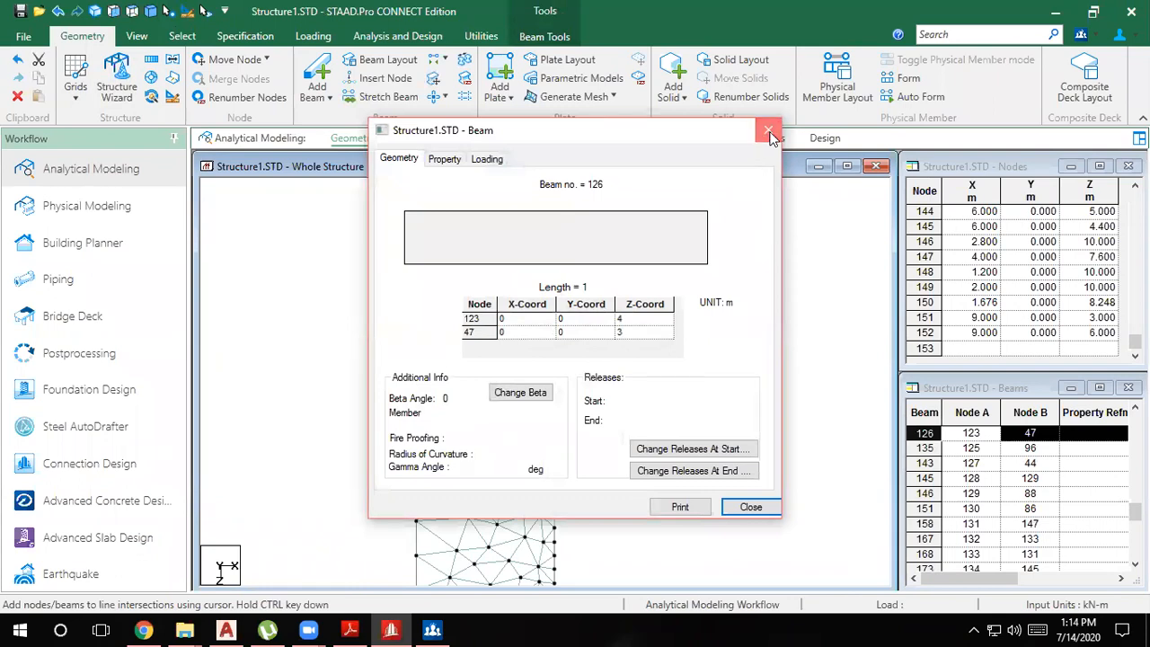
left_click(768, 130)
Check the geometry details of the first and third beam segments along the Z = 0 edge
middle_click_drag(402, 334, 476, 313)
scroll(476, 309, "up", 5)
middle_click_drag(486, 375, 491, 577)
scroll(452, 314, "up", 7)
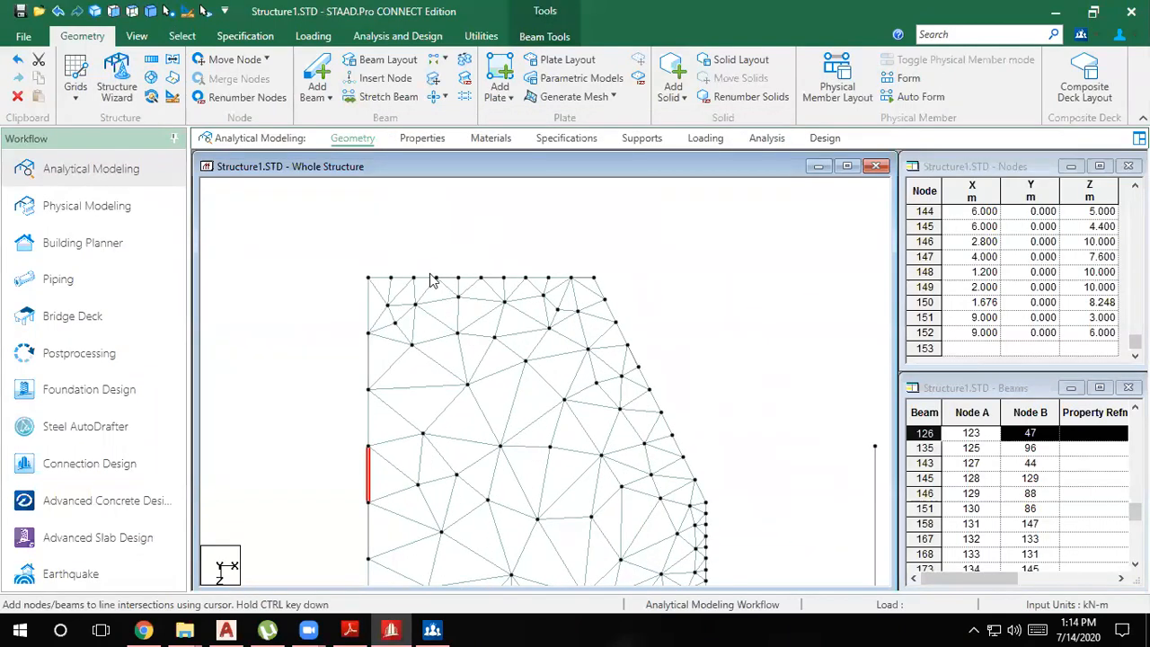
double_click(397, 279)
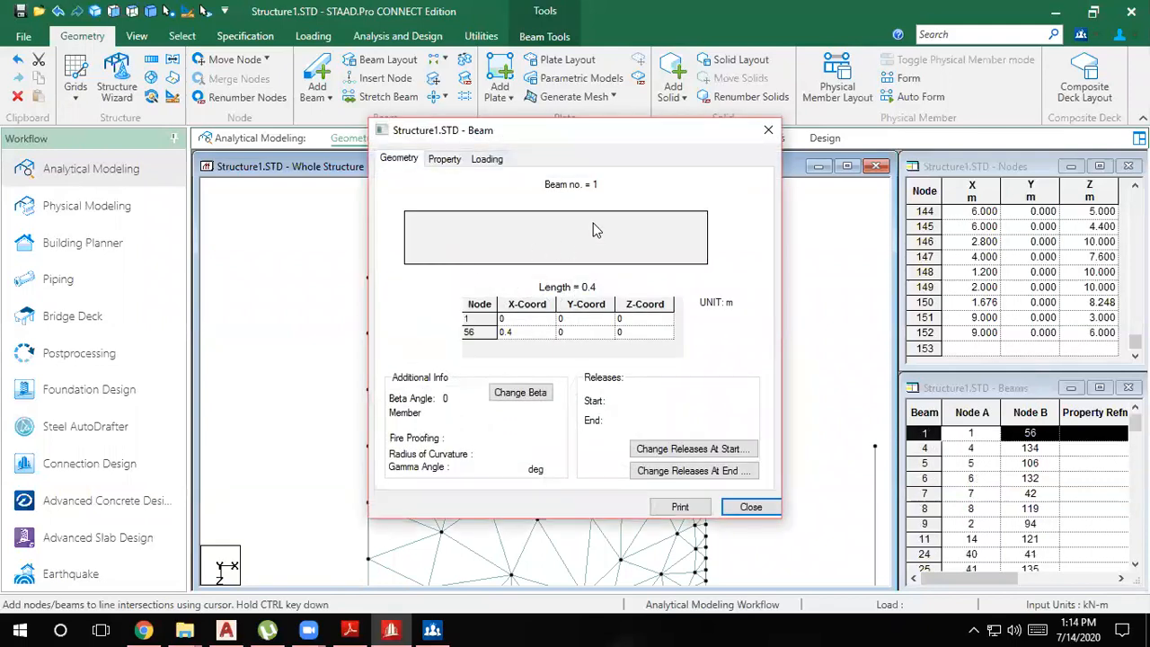
left_click(768, 130)
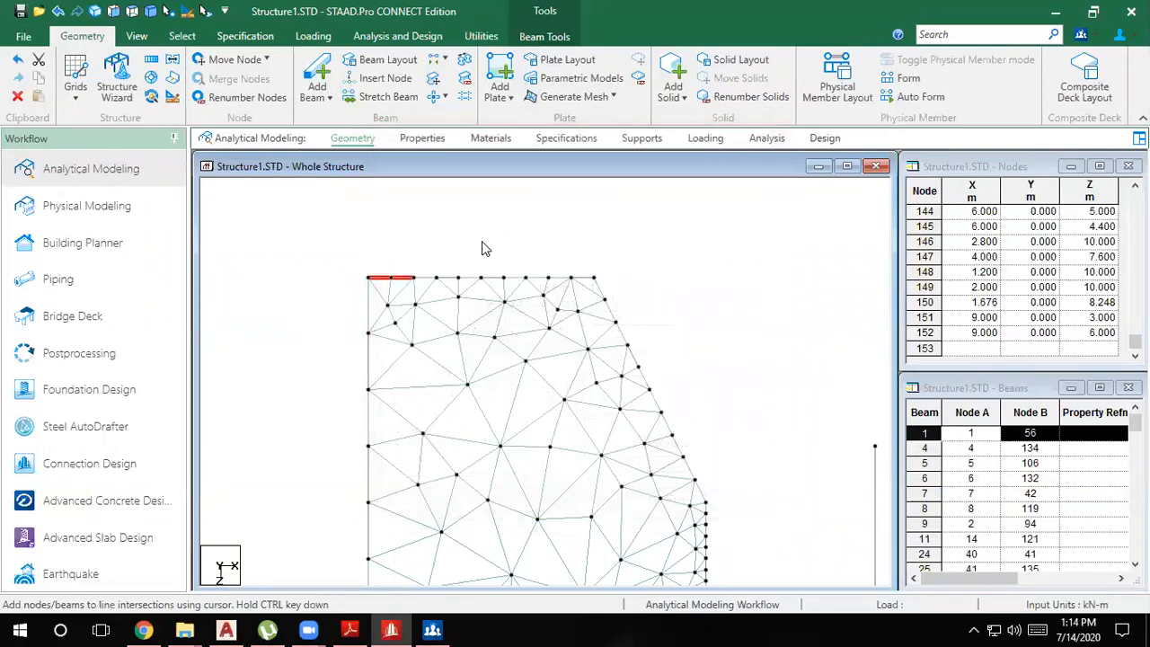
left_click(429, 279)
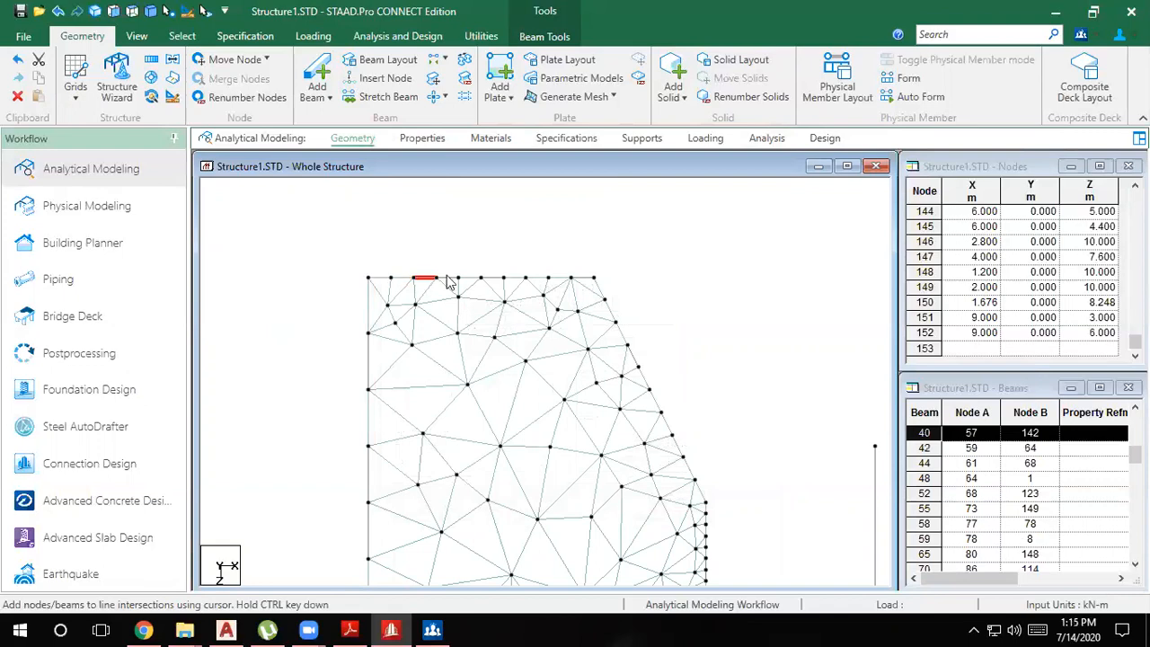
double_click(426, 278)
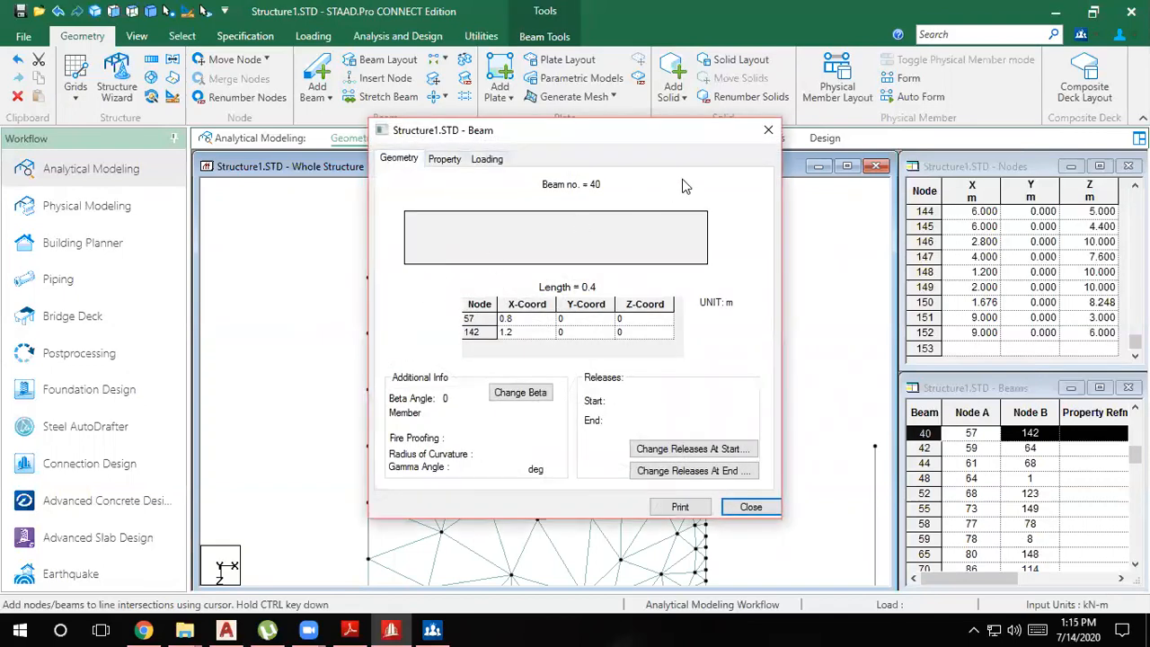
Close the beam details and merge the beam segments along the mesh's Z = 0 edge into one beam
left_click(768, 130)
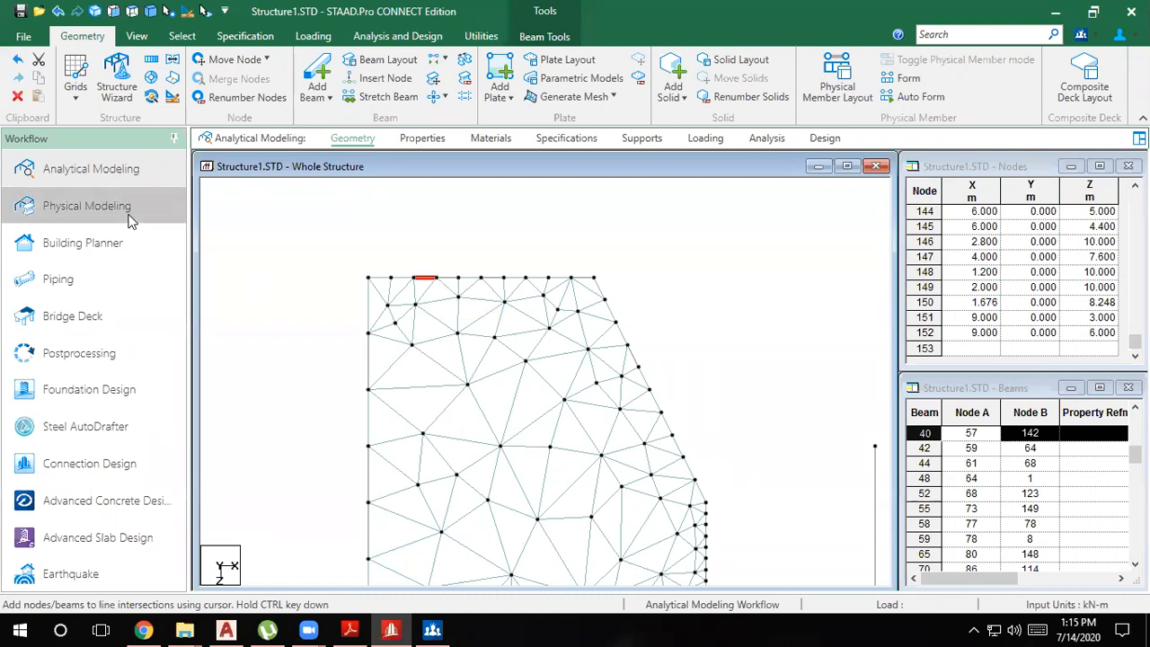
scroll(494, 254, "down", 2)
middle_click_drag(591, 419, 491, 243)
left_click(647, 334)
scroll(617, 333, "down", 1)
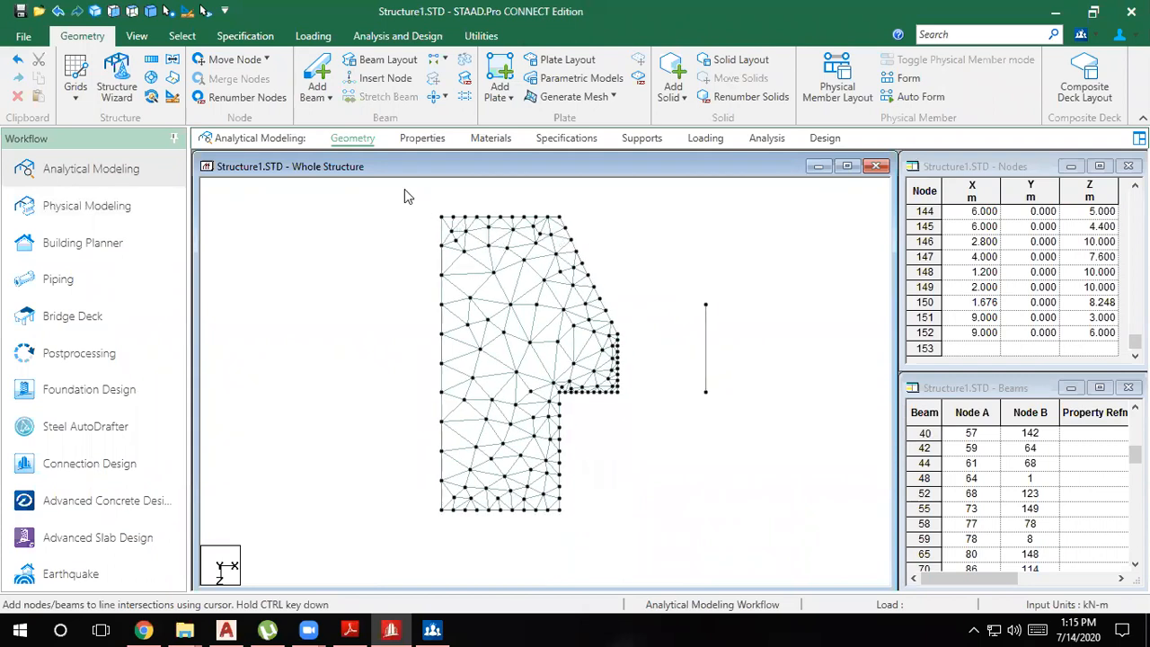
left_click_drag(392, 190, 603, 219)
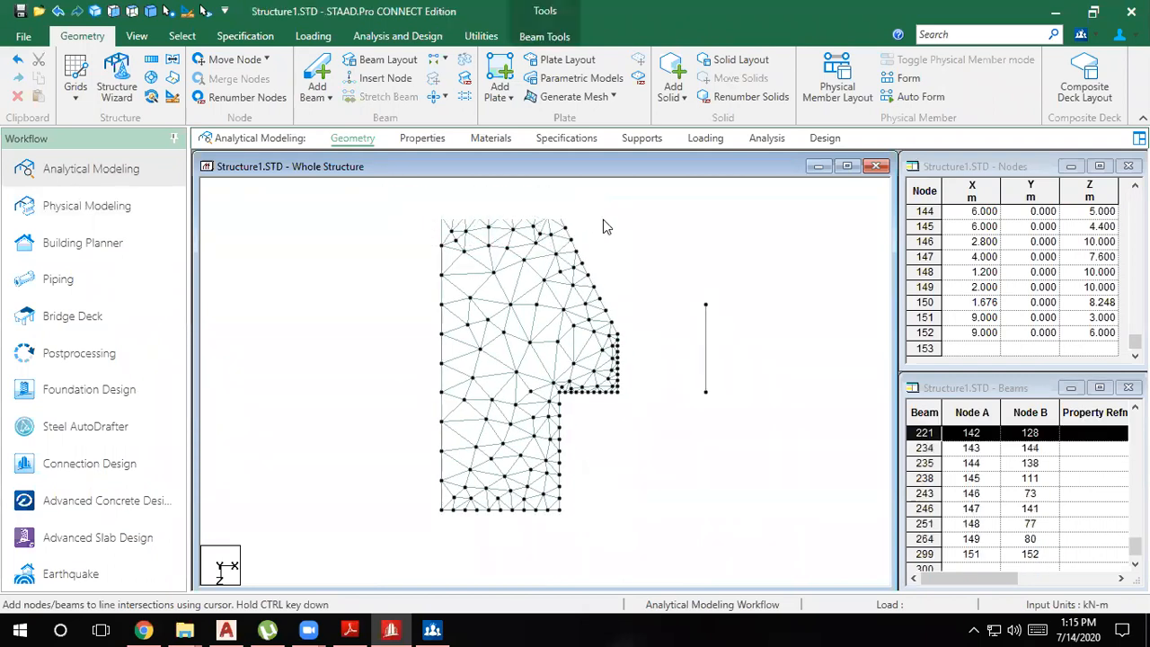
left_click(137, 36)
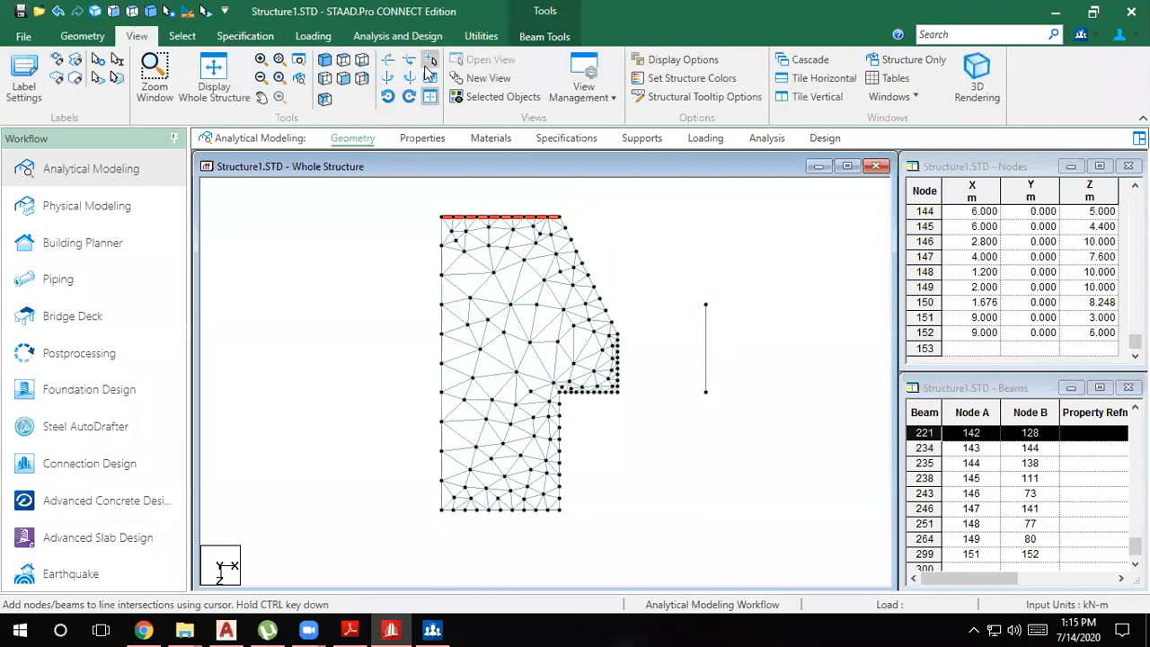
left_click(72, 38)
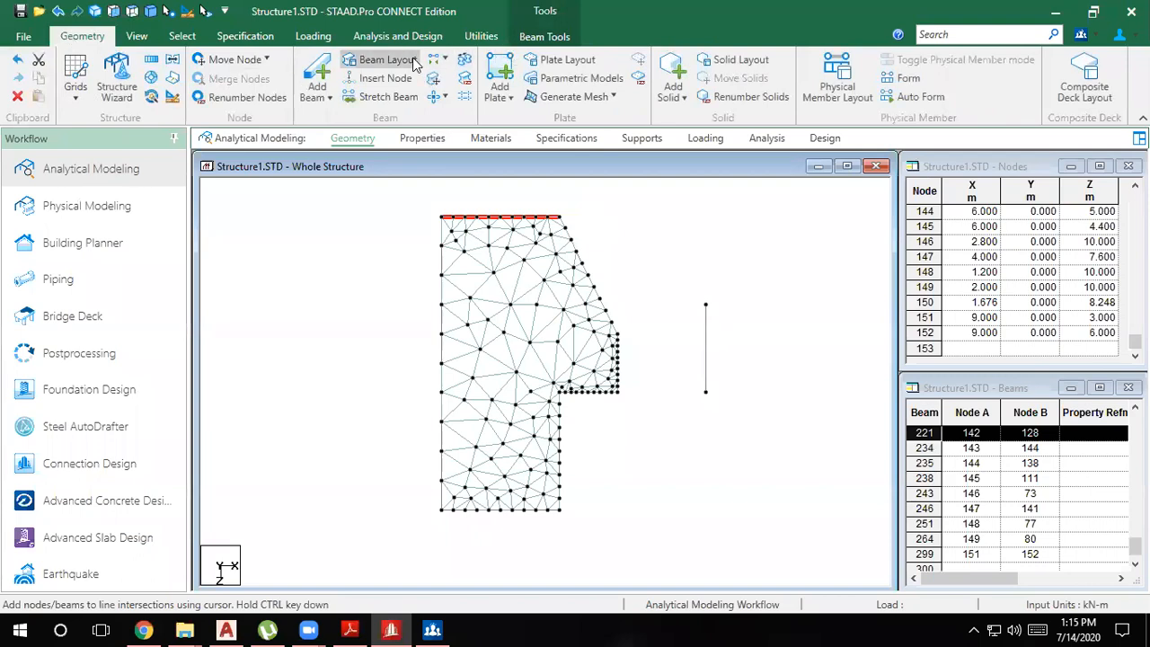
left_click(464, 60)
left_click(639, 186)
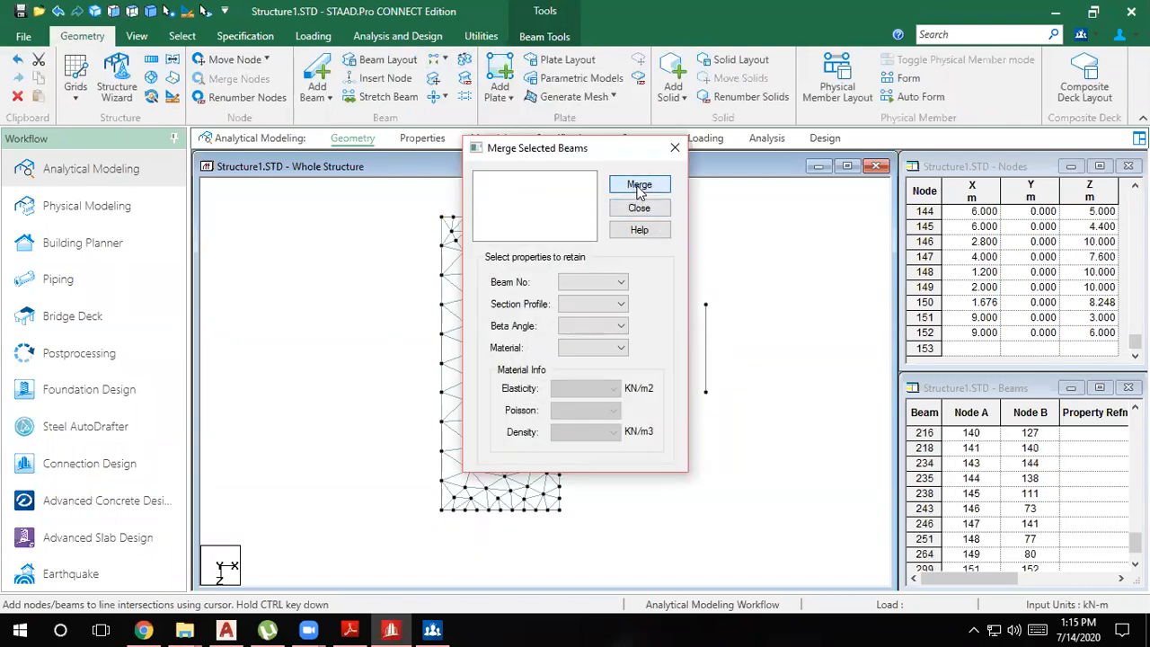
left_click(675, 148)
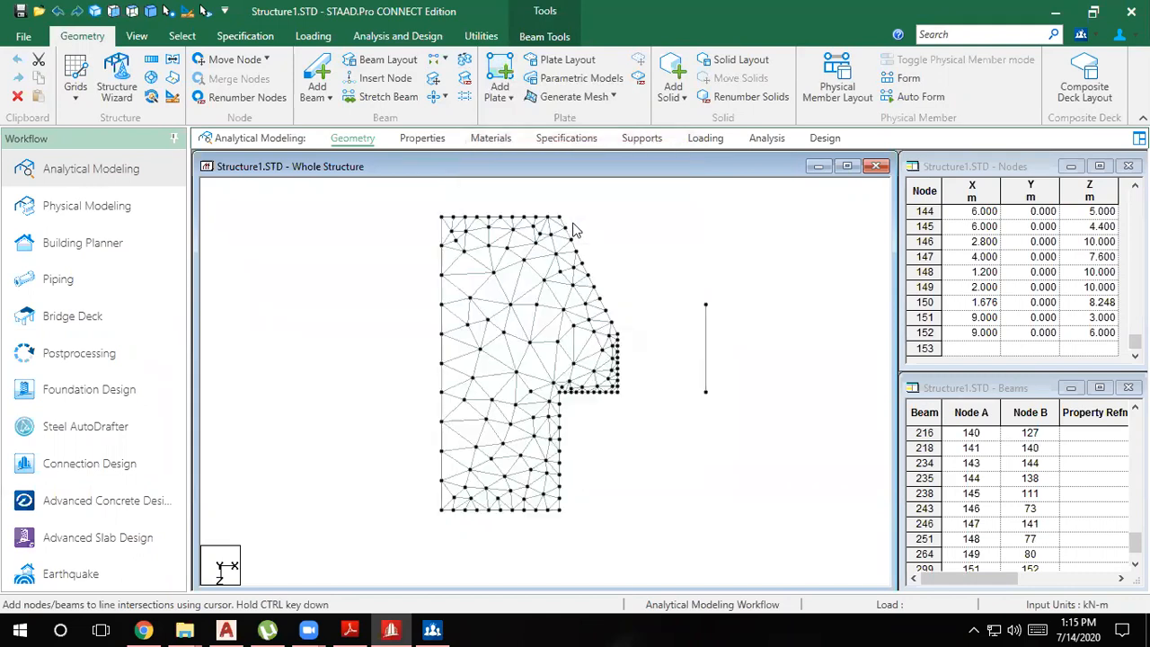
Check the merged Z = 0 beam, and merge the selected beam segments along all the other edges of the mesh outline
left_click(483, 218)
left_click(407, 227)
left_click_drag(429, 205, 444, 570)
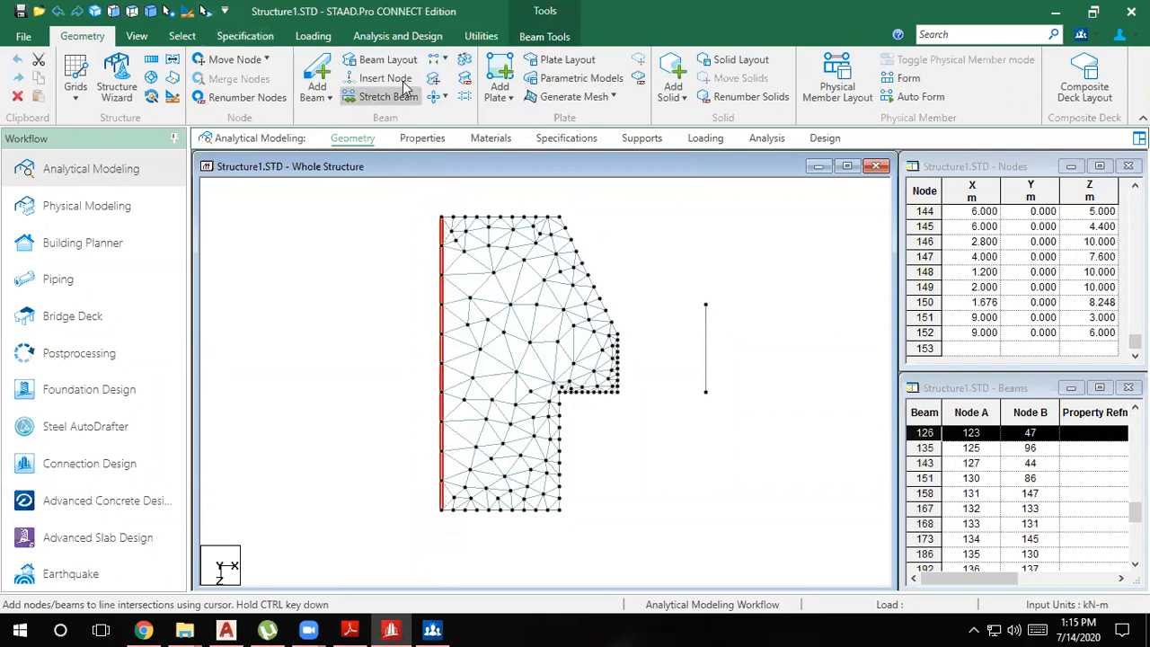
left_click(423, 243)
left_click_drag(426, 191, 678, 565)
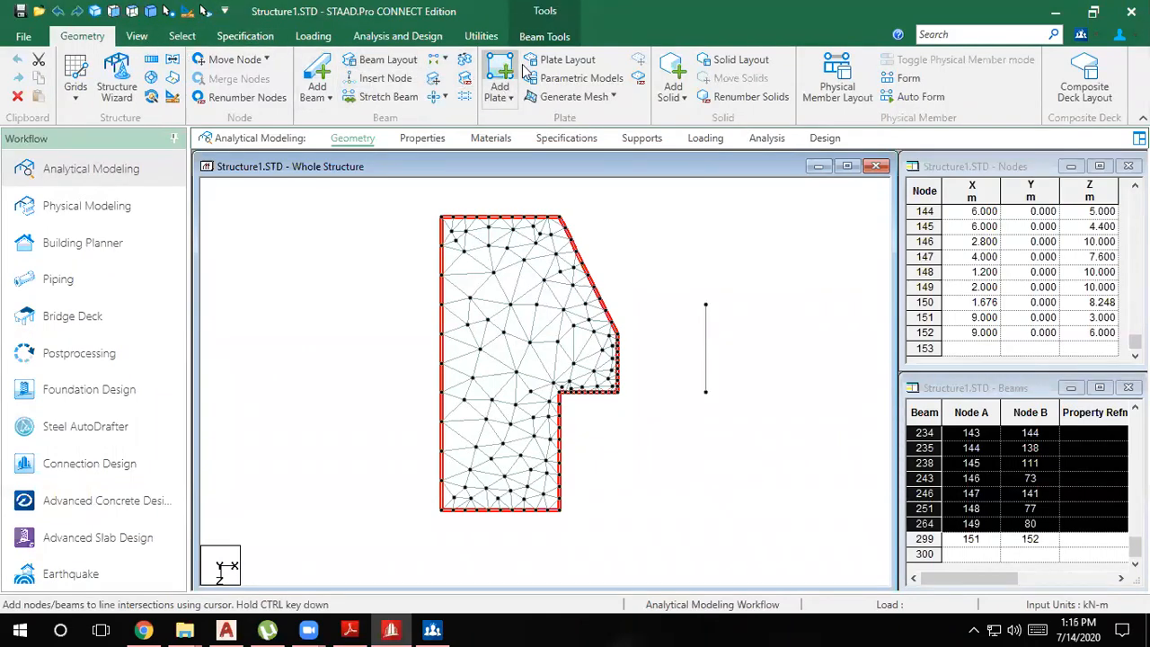
left_click(465, 59)
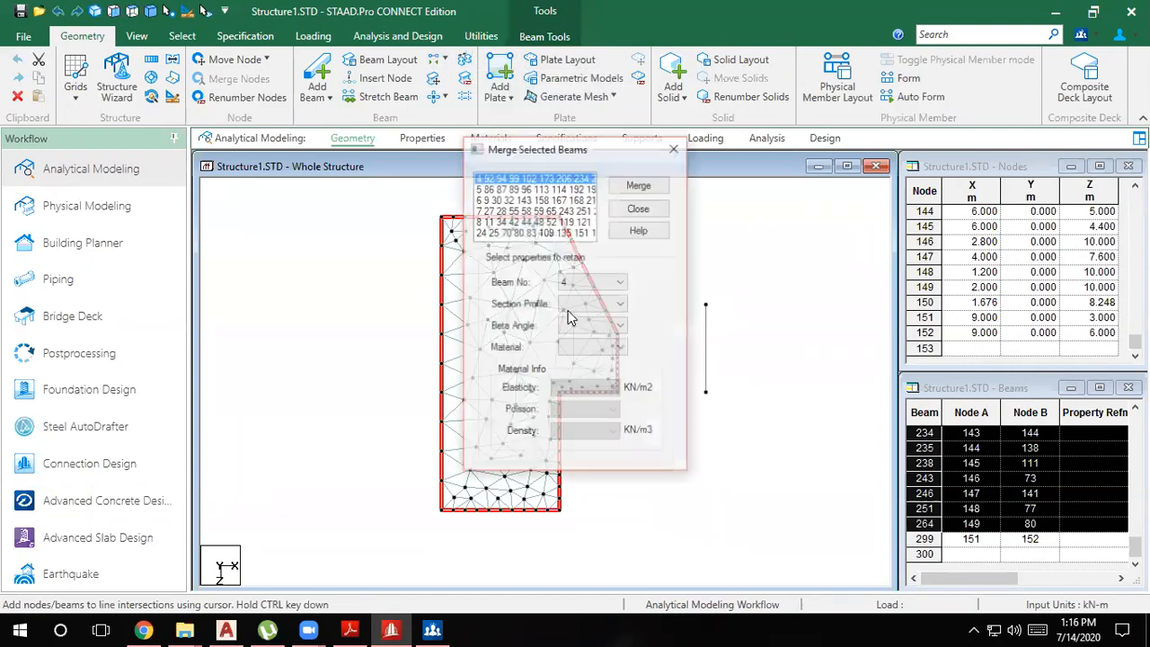
left_click(627, 190)
left_click(627, 190)
left_click(627, 190)
left_click(627, 189)
left_click(627, 190)
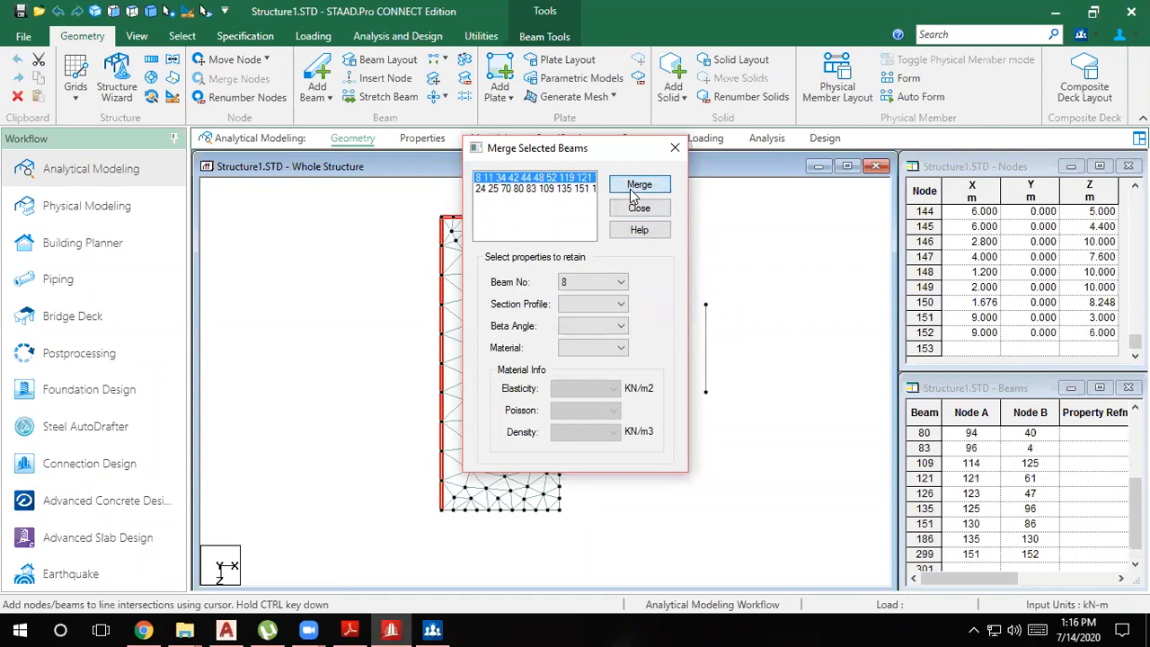
left_click(627, 190)
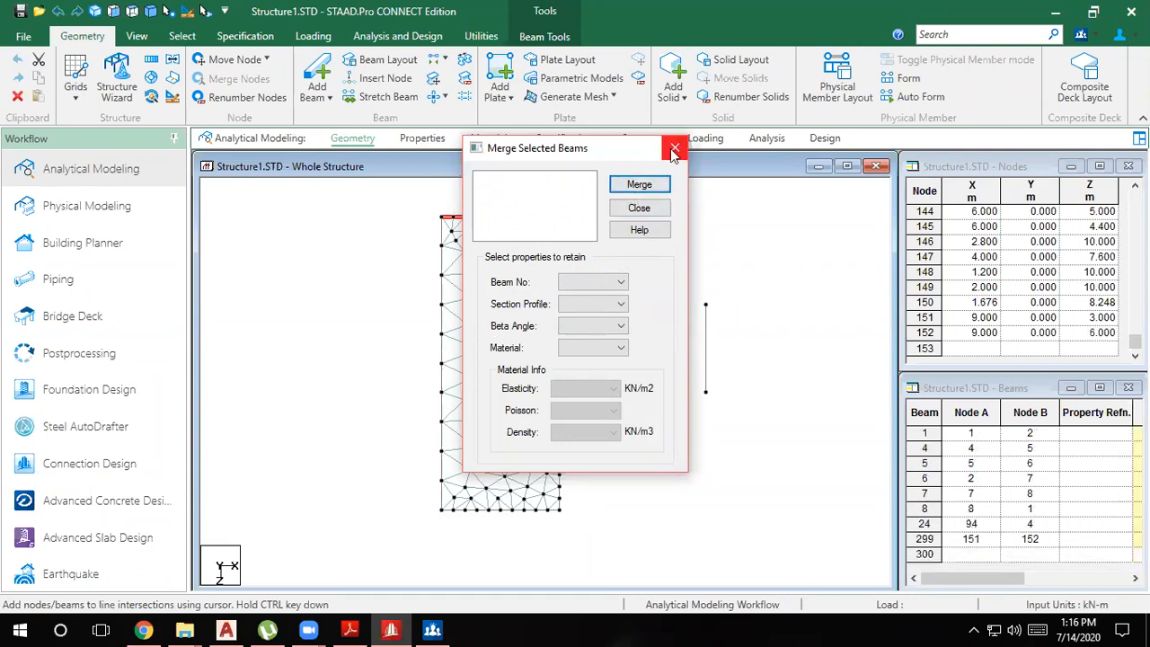
left_click(676, 148)
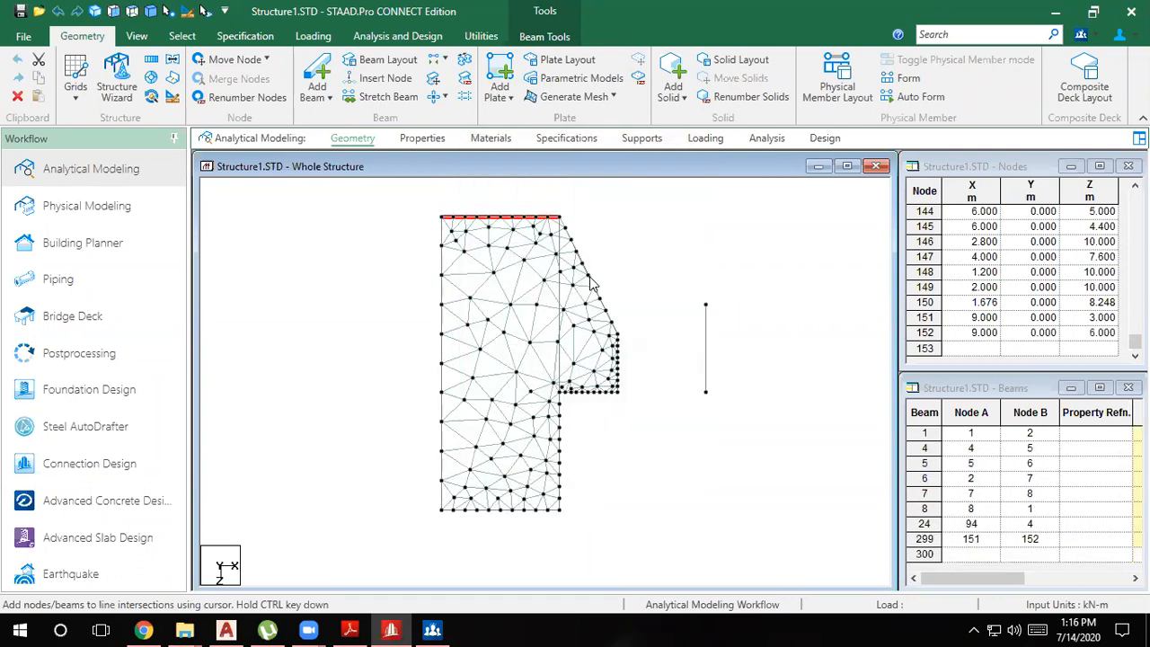
Examine the merged beam between nodes 2 and 7 that cuts straight across the mesh
left_click(560, 300)
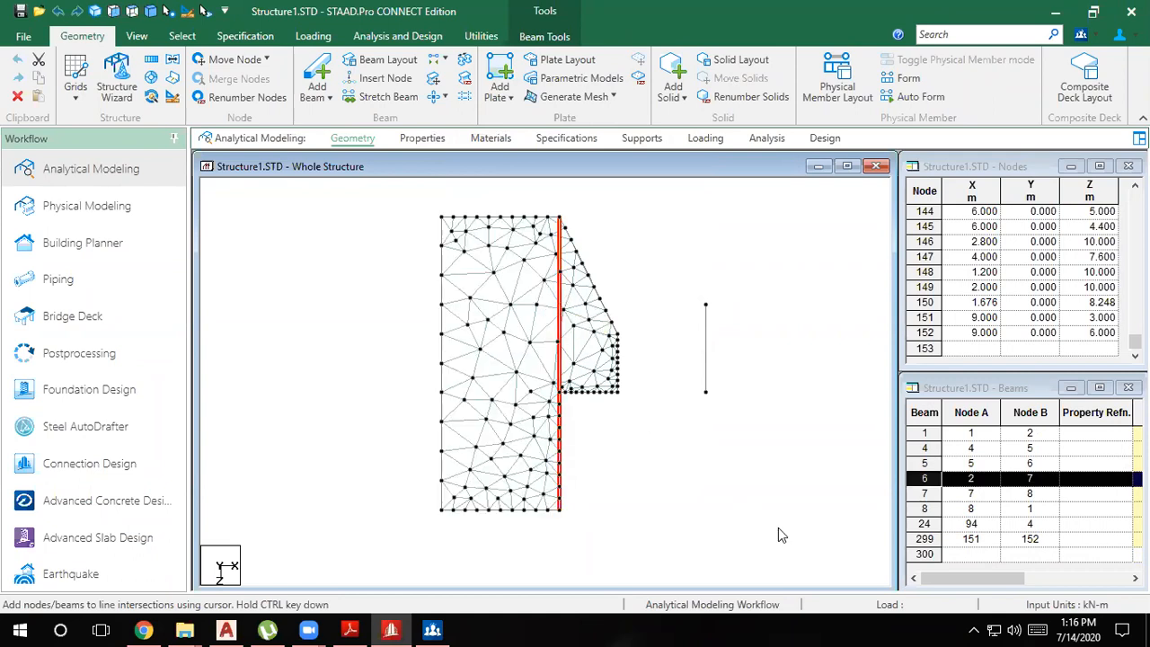
left_click(734, 509)
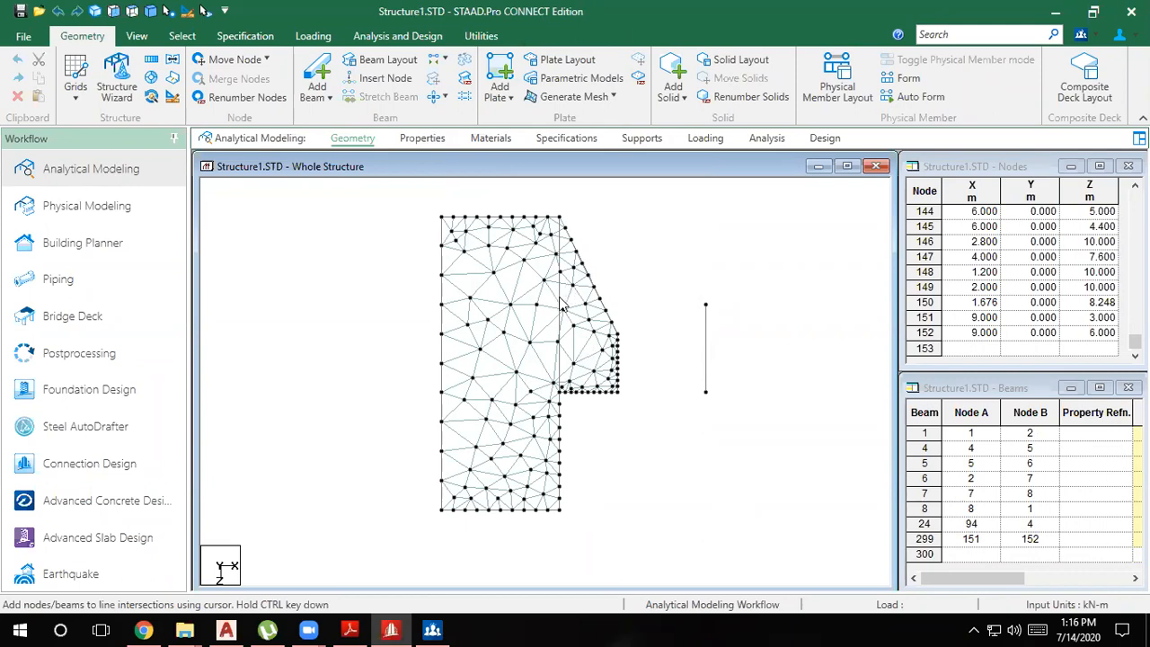
left_click(558, 302)
left_click(654, 440)
left_click(556, 402)
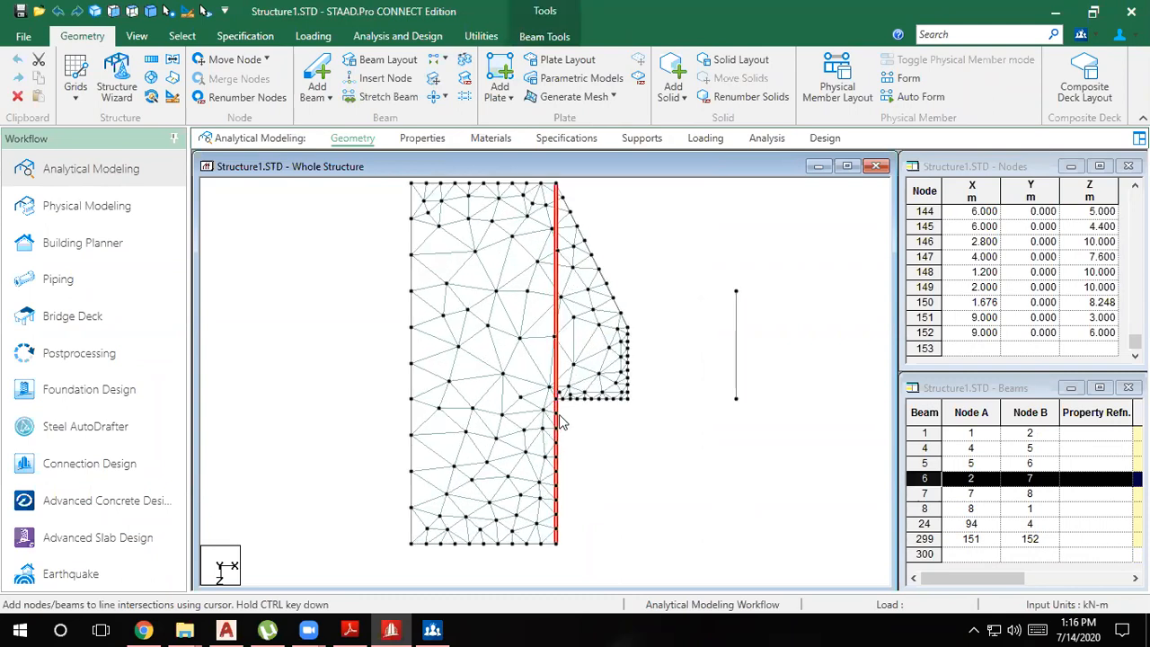
left_click(616, 448)
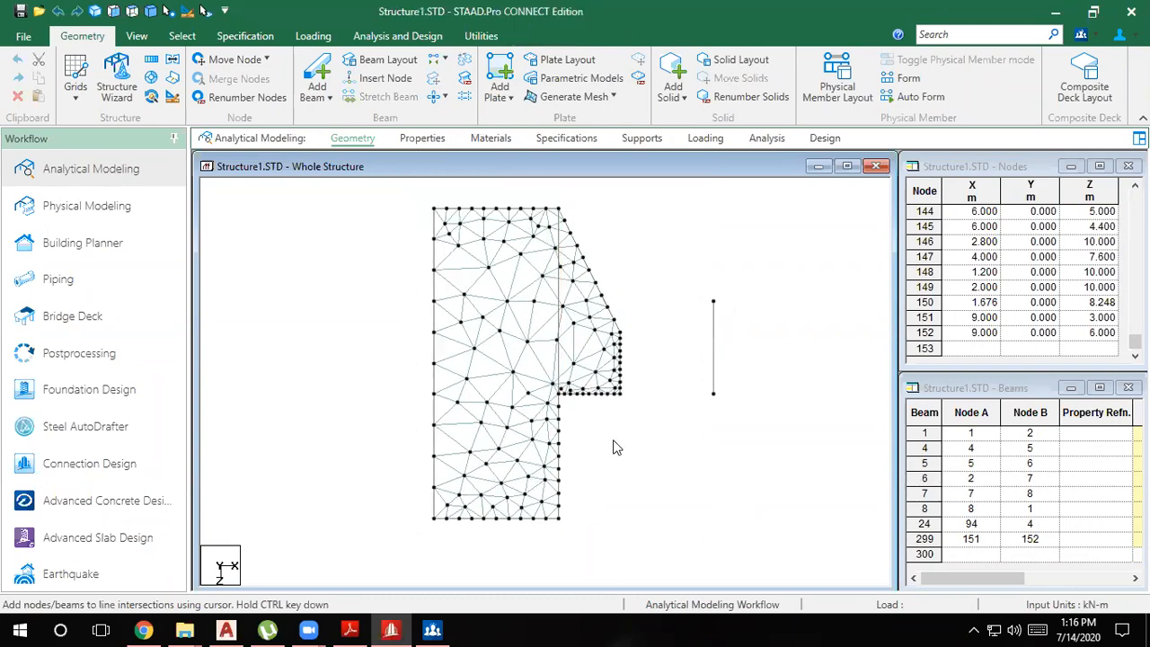
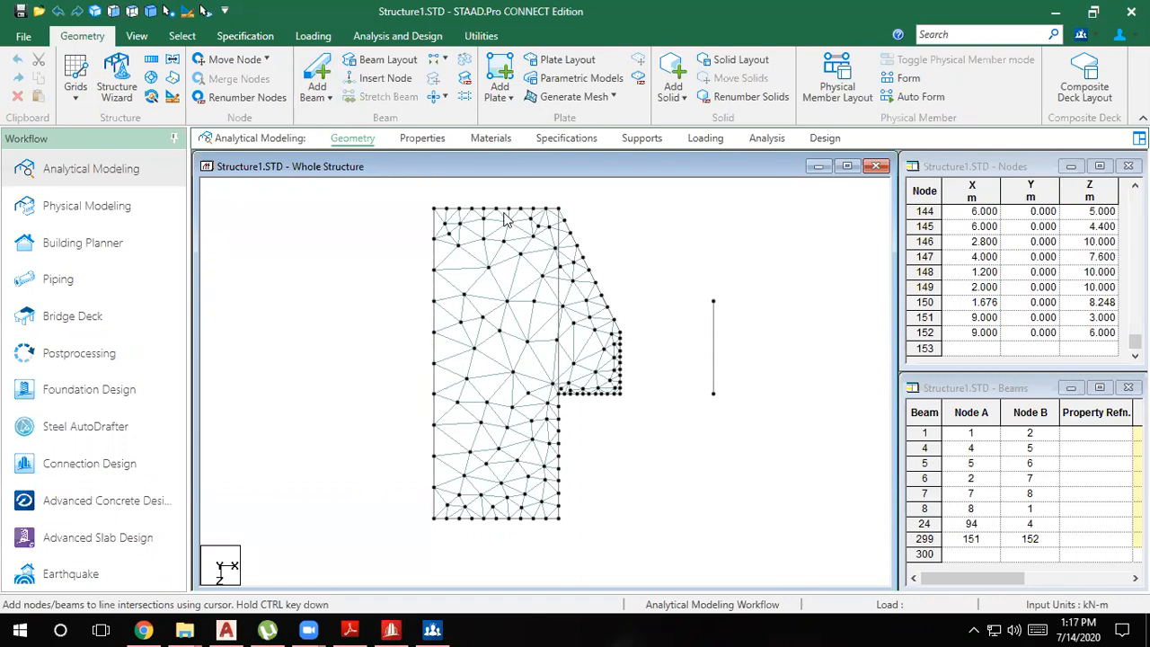
Delete the separate beam beside the mesh together with its unattached nodes
left_click(714, 360)
key("Delete")
key("Return")
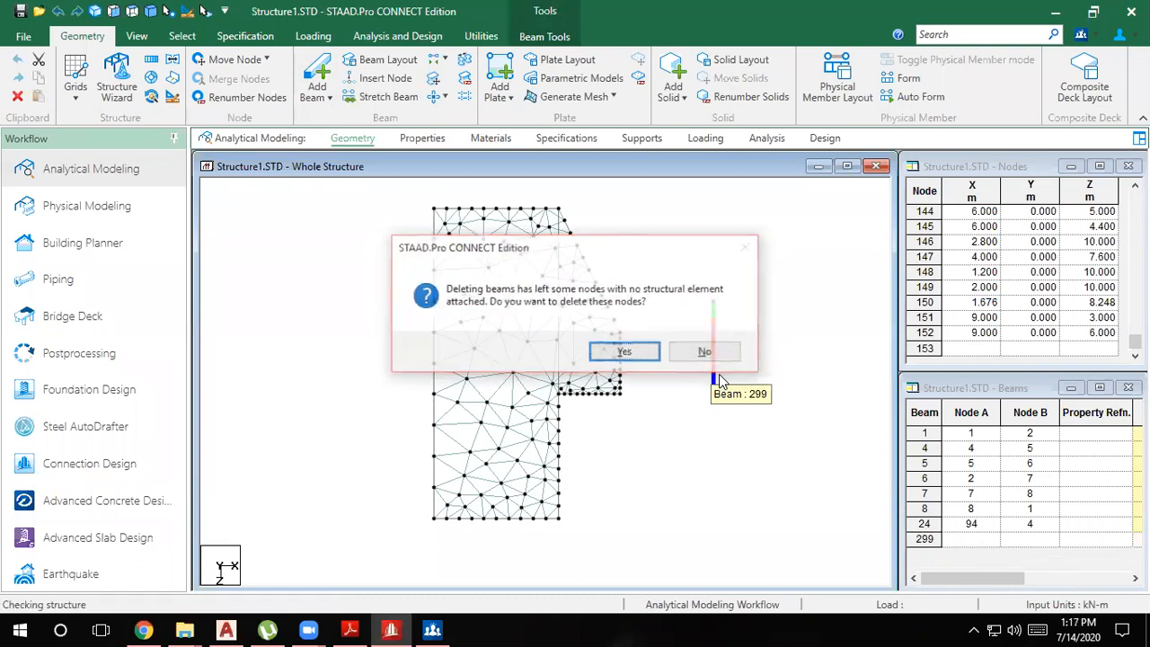
key("Return")
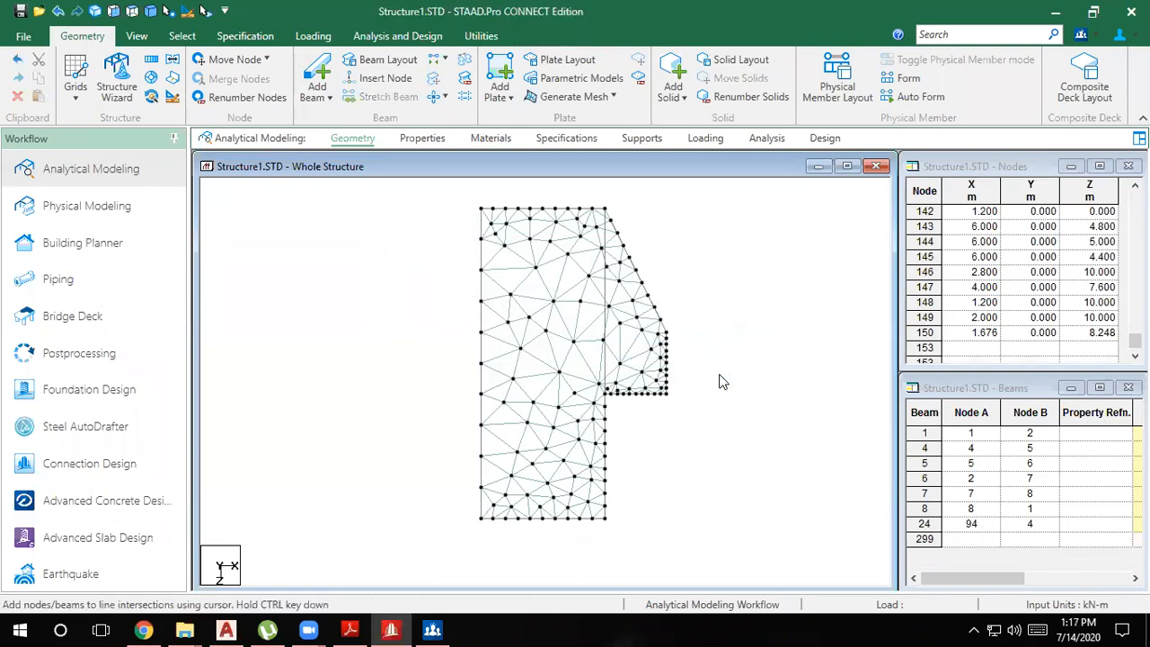
Highlight all the merged outline beams and check where the sloped edge beam starts
middle_click_drag(510, 242, 475, 301)
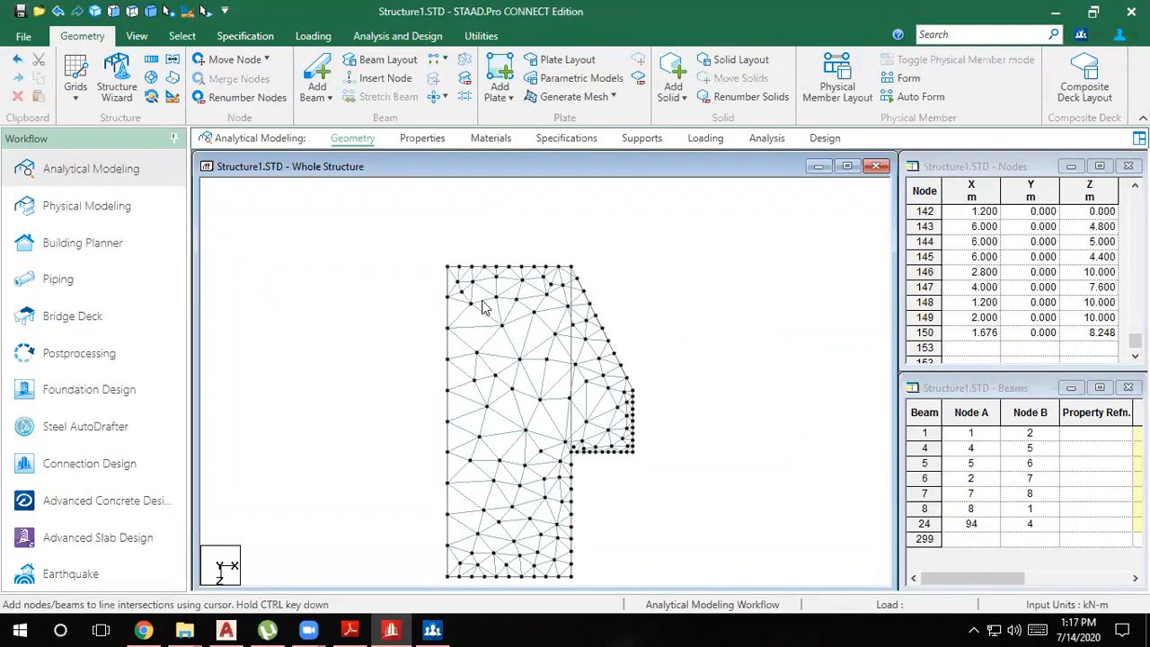
scroll(485, 306, "down", 1)
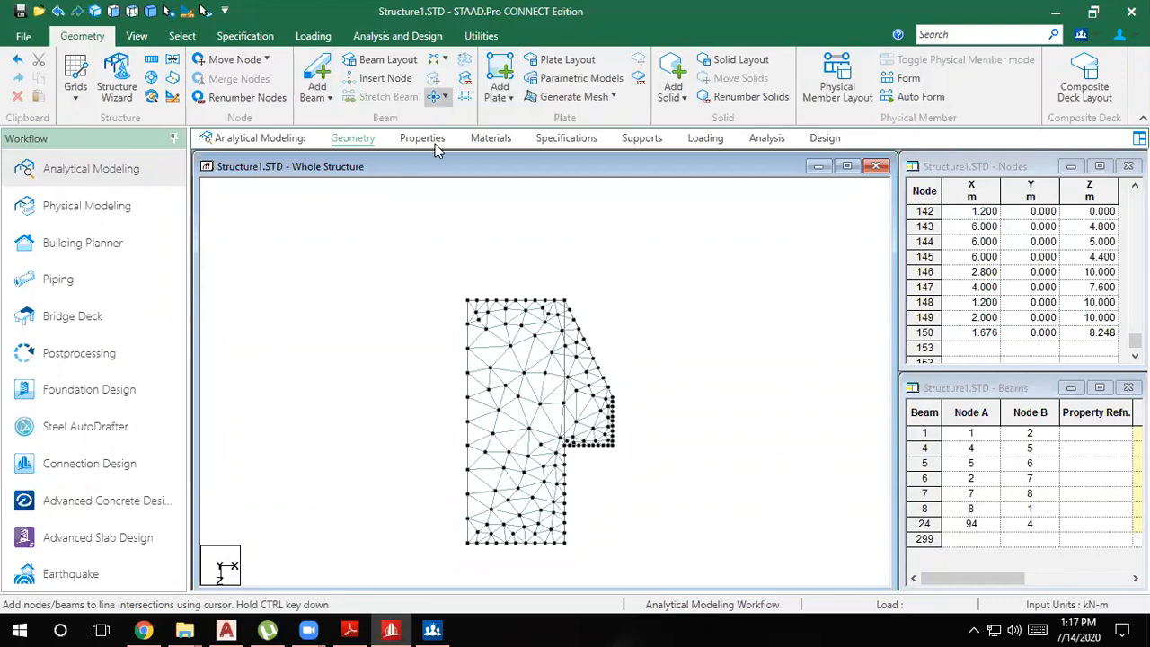
middle_click_drag(432, 337, 462, 318)
scroll(505, 211, "up", 1)
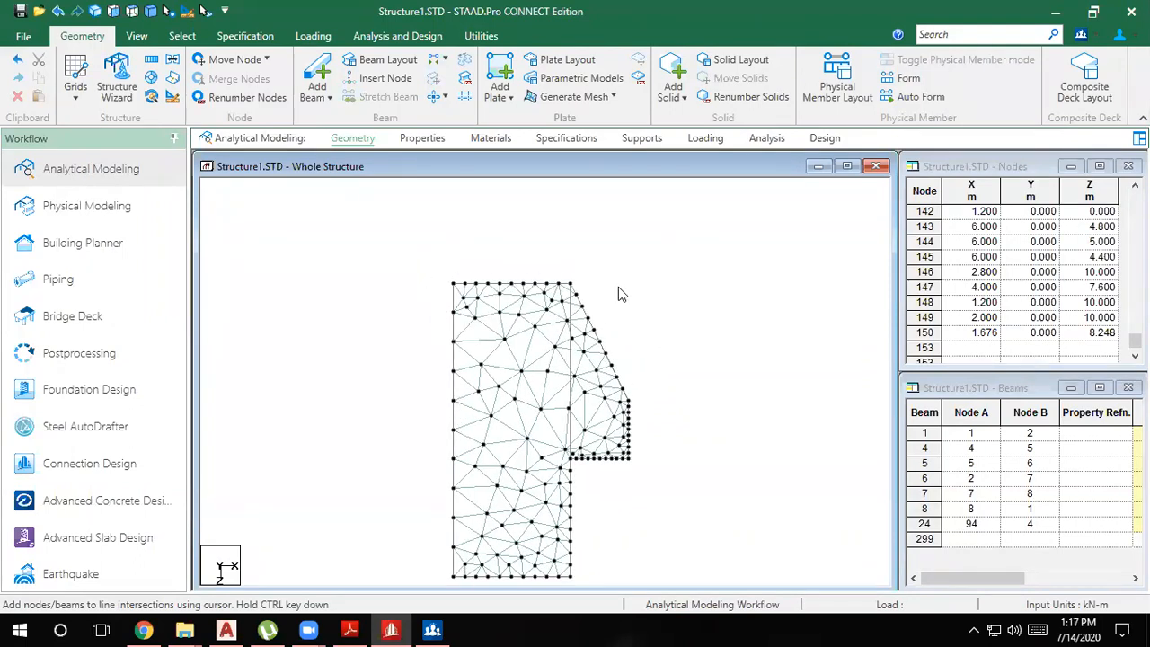
scroll(618, 287, "down", 1)
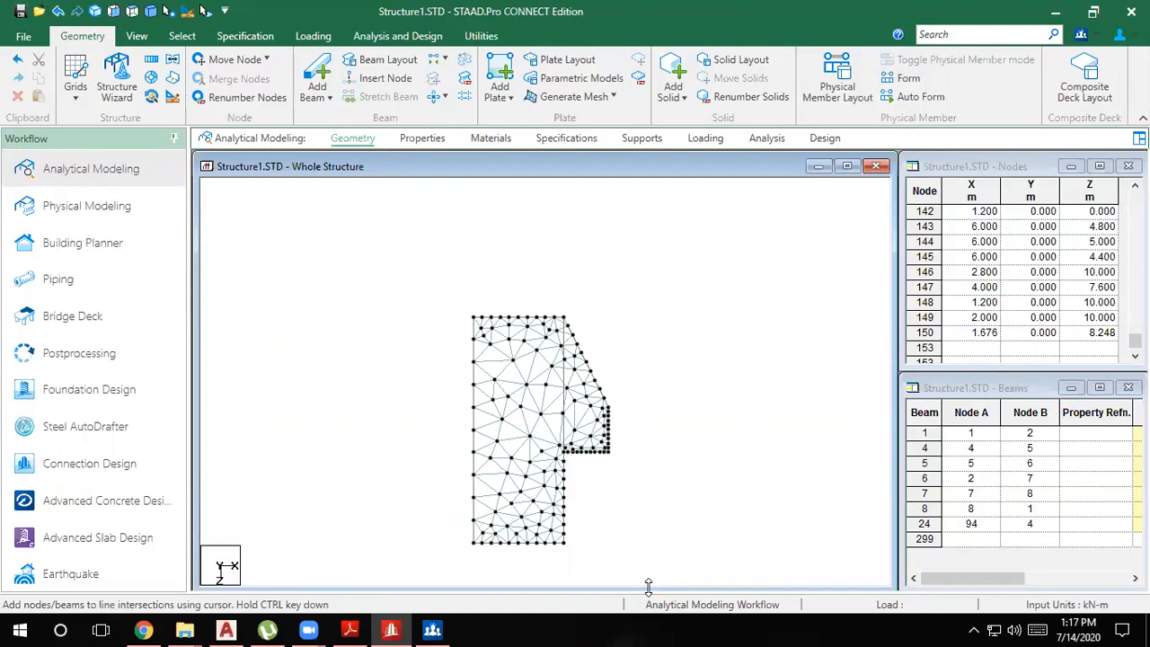
scroll(649, 579, "up", 2)
left_click_drag(688, 557, 322, 179)
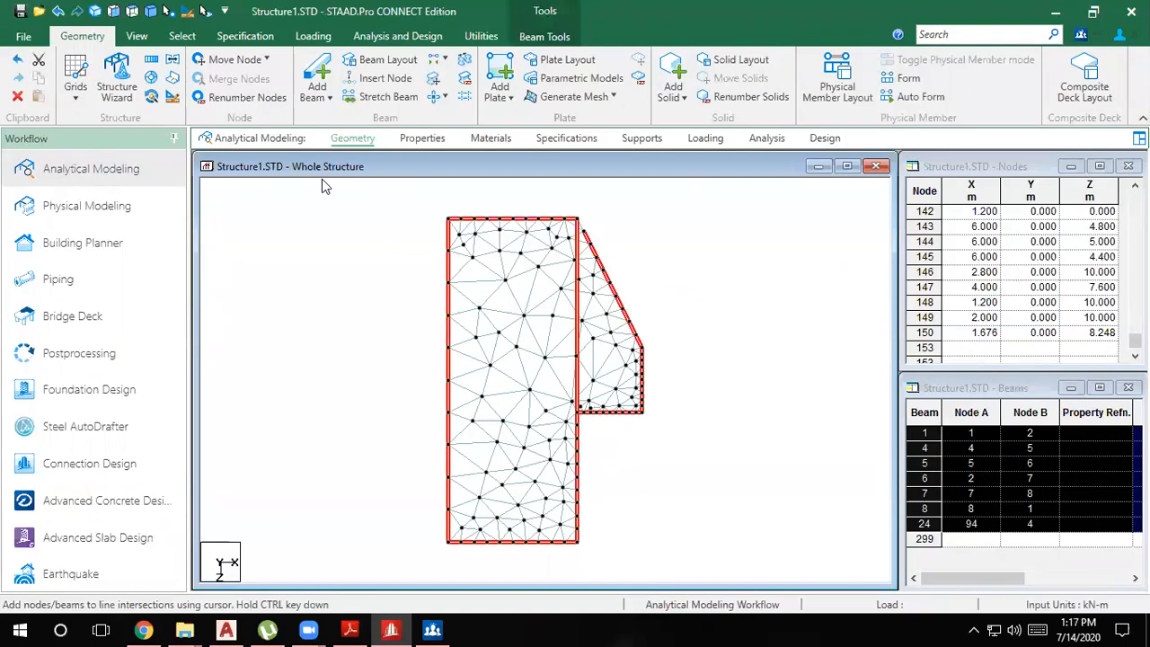
scroll(558, 209, "up", 3)
middle_click_drag(563, 258, 458, 463)
scroll(468, 366, "up", 1)
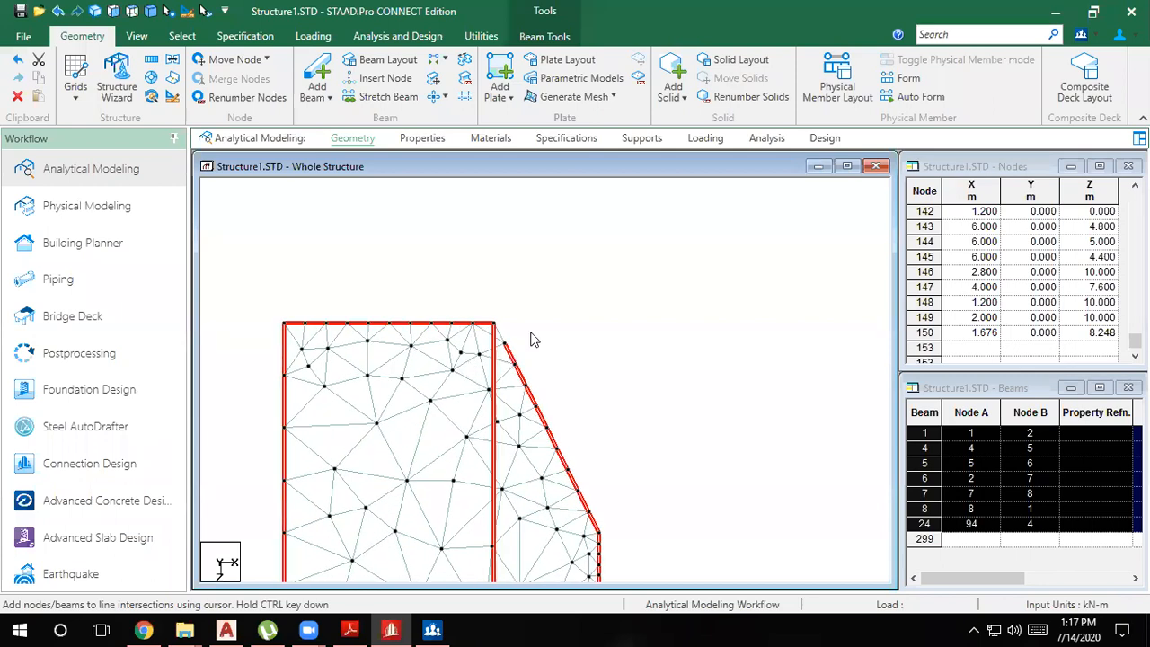
left_click(531, 334)
left_click(508, 355)
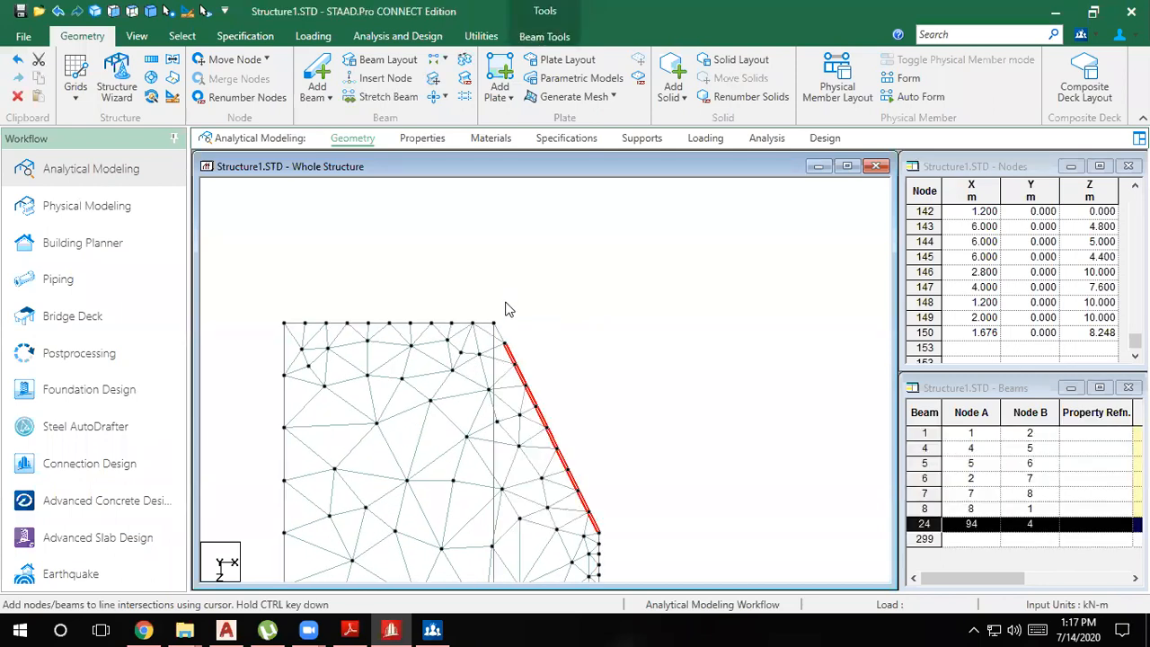
Delete the merged beam between nodes 2 and 7 that crosses the mesh
left_click(494, 359)
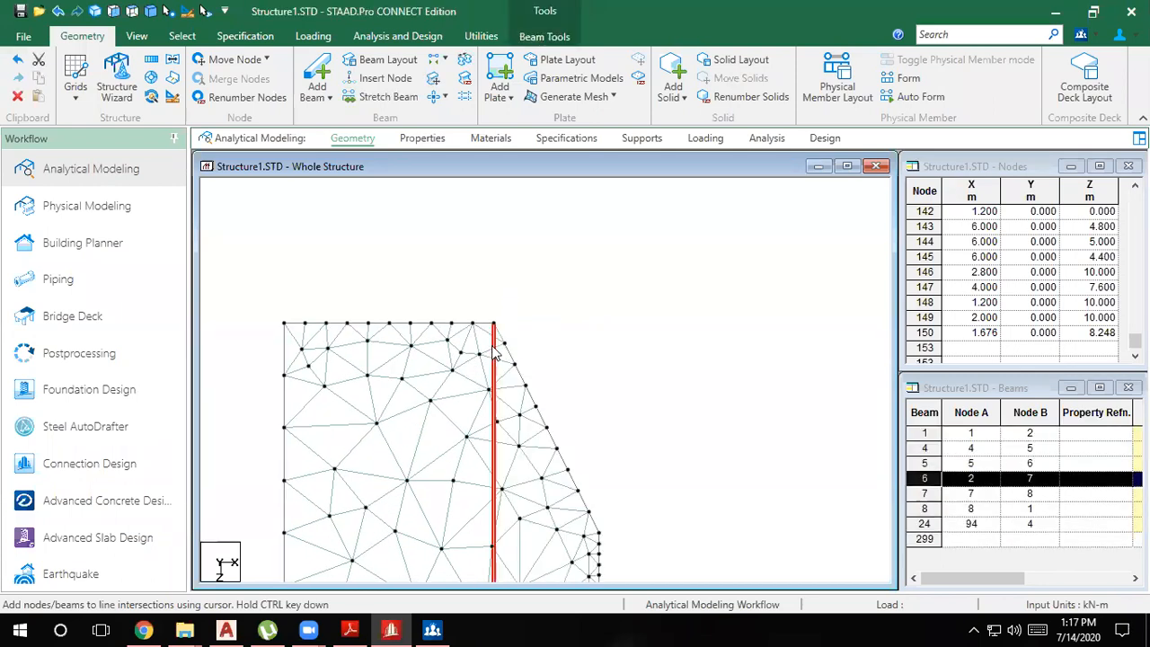
middle_click_drag(529, 399, 545, 340)
scroll(535, 334, "down", 5)
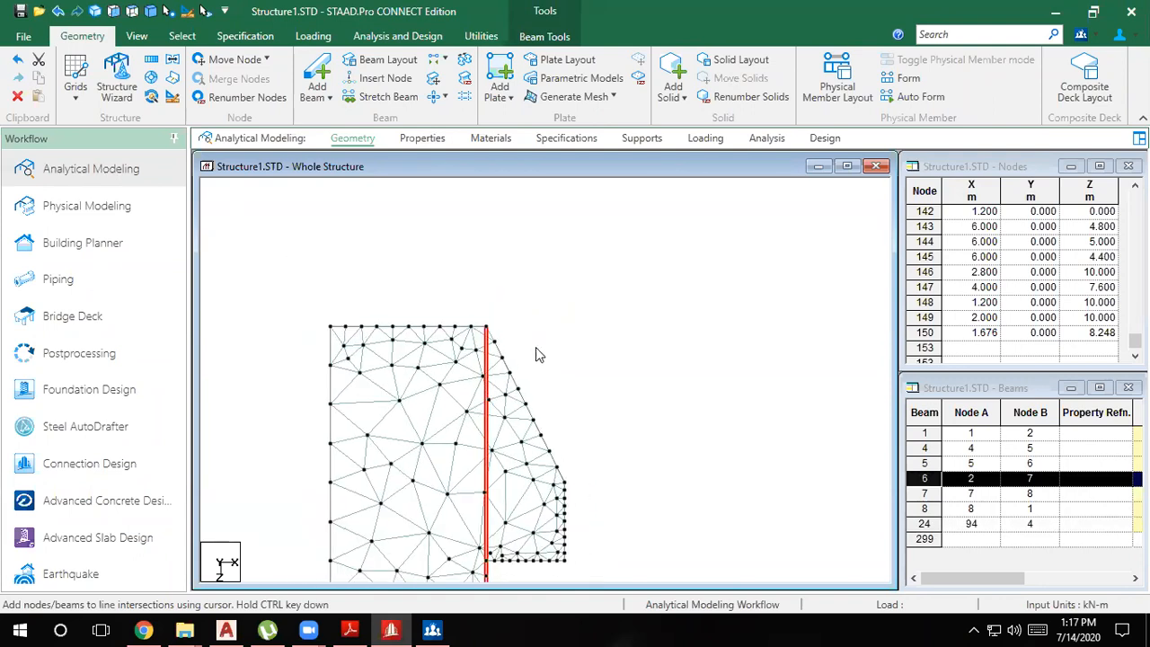
middle_click_drag(561, 410, 564, 330)
key("Delete")
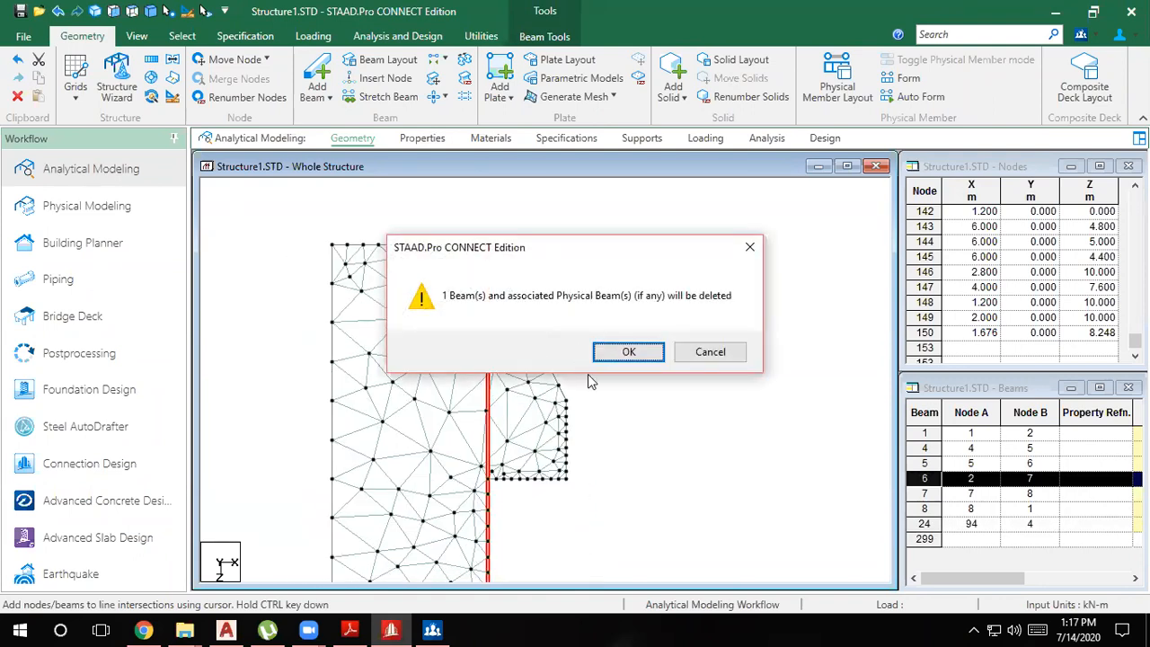
key("Return")
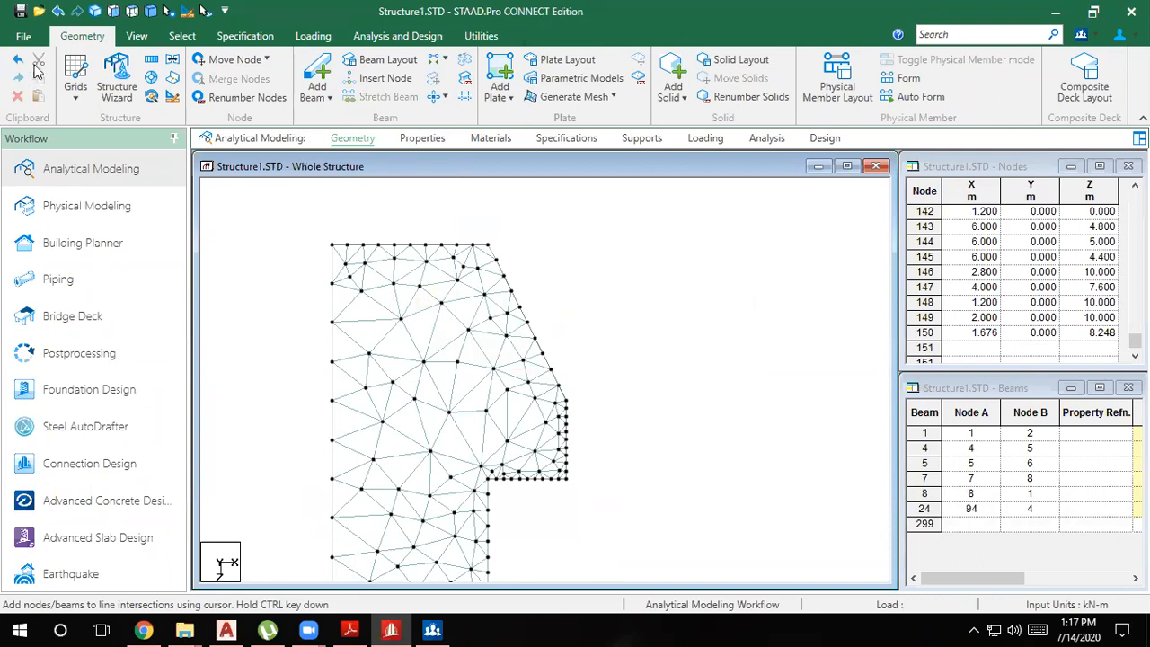
Add beams along the outline from node 2 to node 4 and from node 7 to node 6, and show the isometric view
left_click(316, 79)
left_click_drag(488, 245, 570, 409)
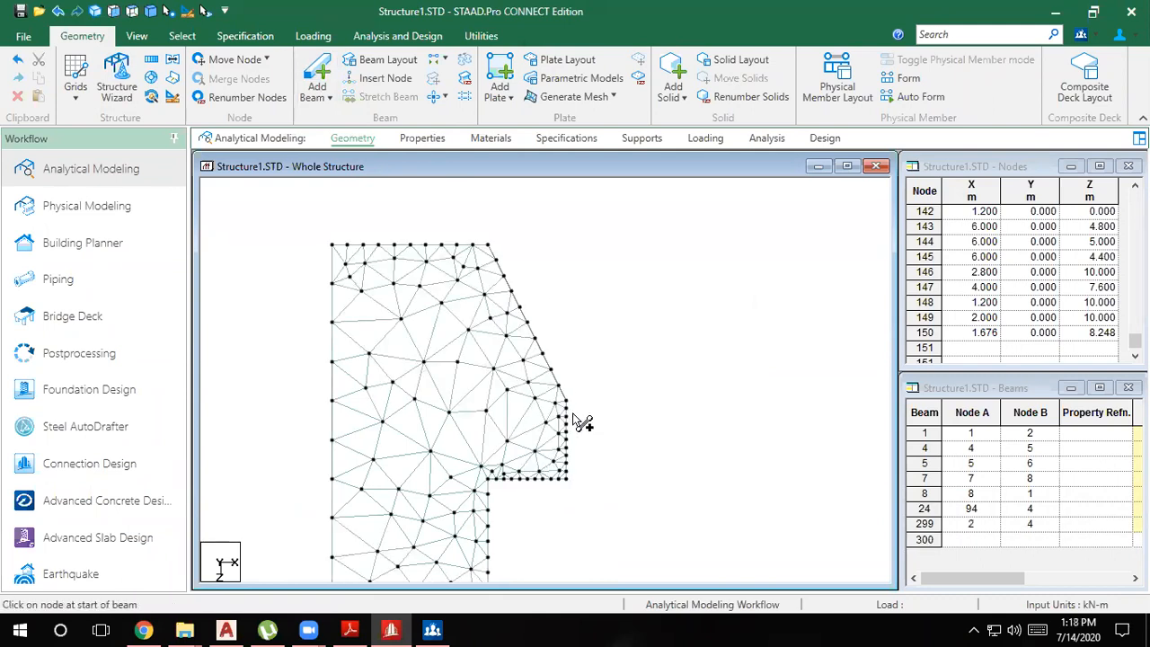
middle_click_drag(594, 400, 610, 200)
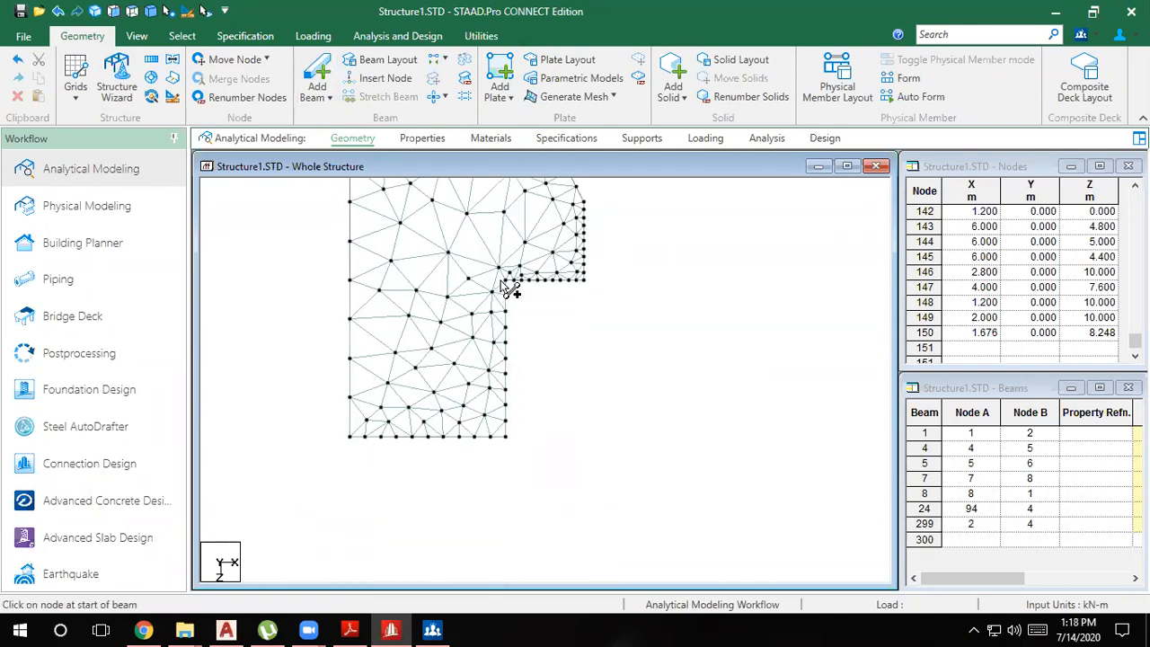
left_click_drag(504, 280, 517, 440)
scroll(514, 452, "down", 5)
middle_click_drag(601, 418, 603, 541)
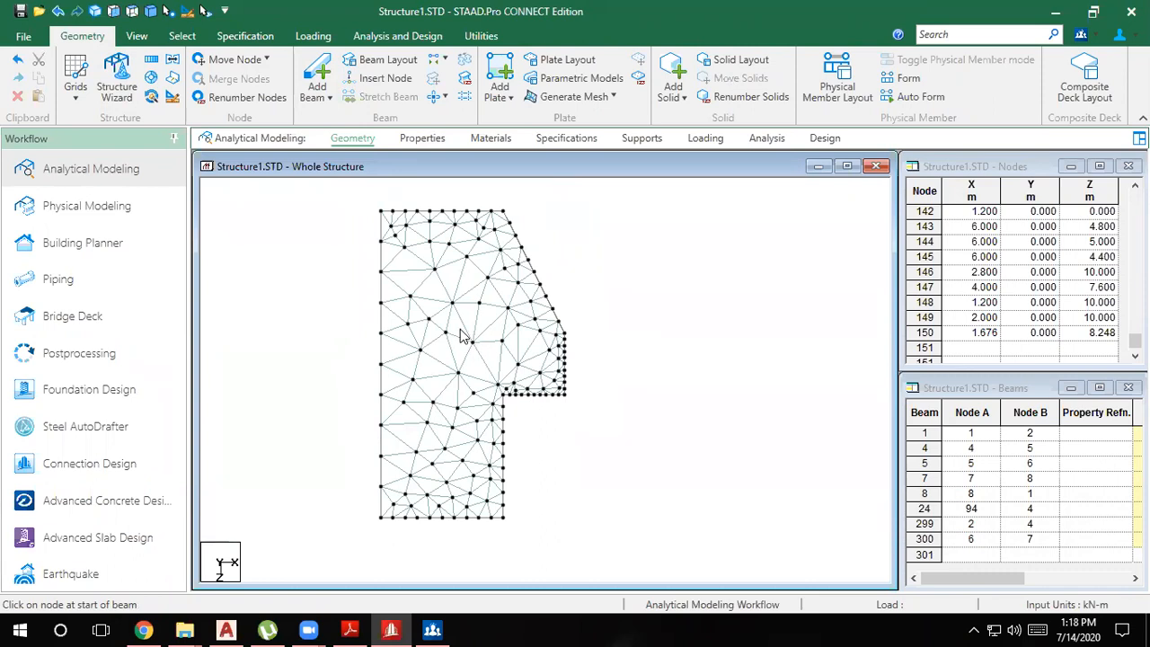
left_click(151, 13)
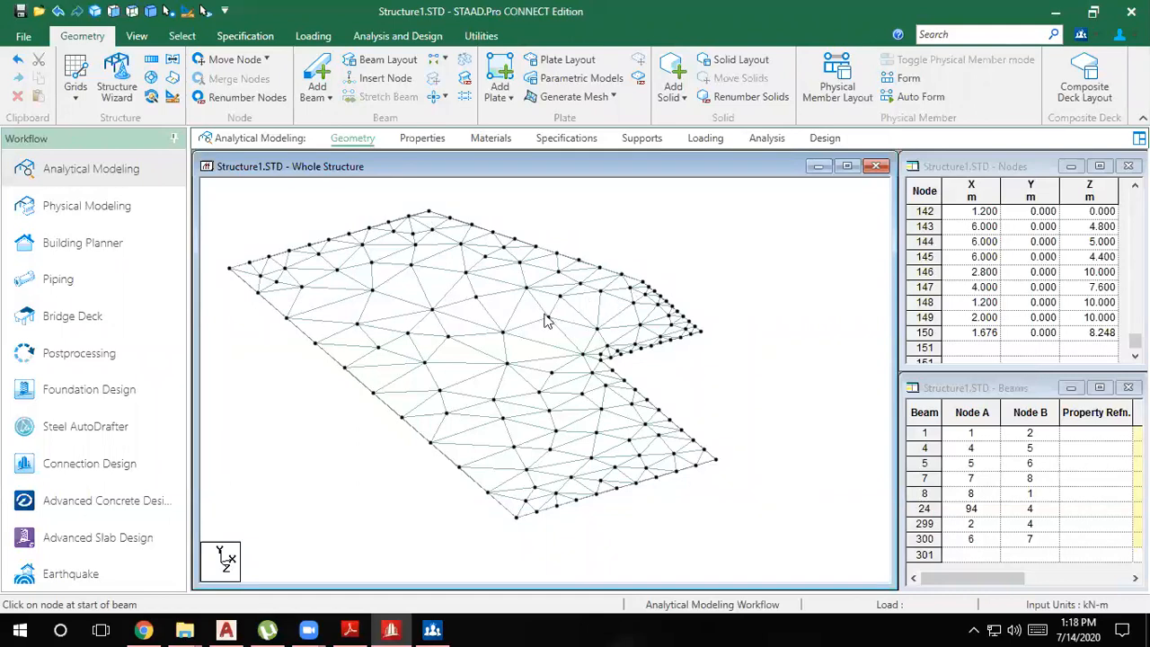
Select all the outline beams around the irregular plate mesh and delete them
scroll(524, 362, "up", 2)
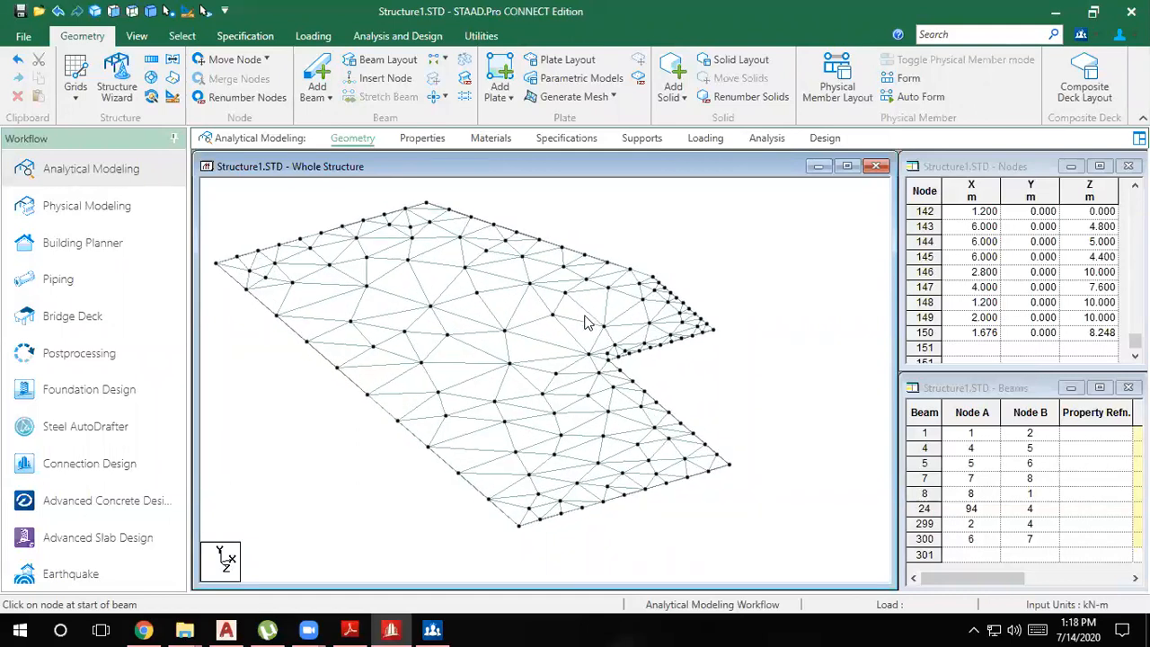
scroll(585, 324, "down", 2)
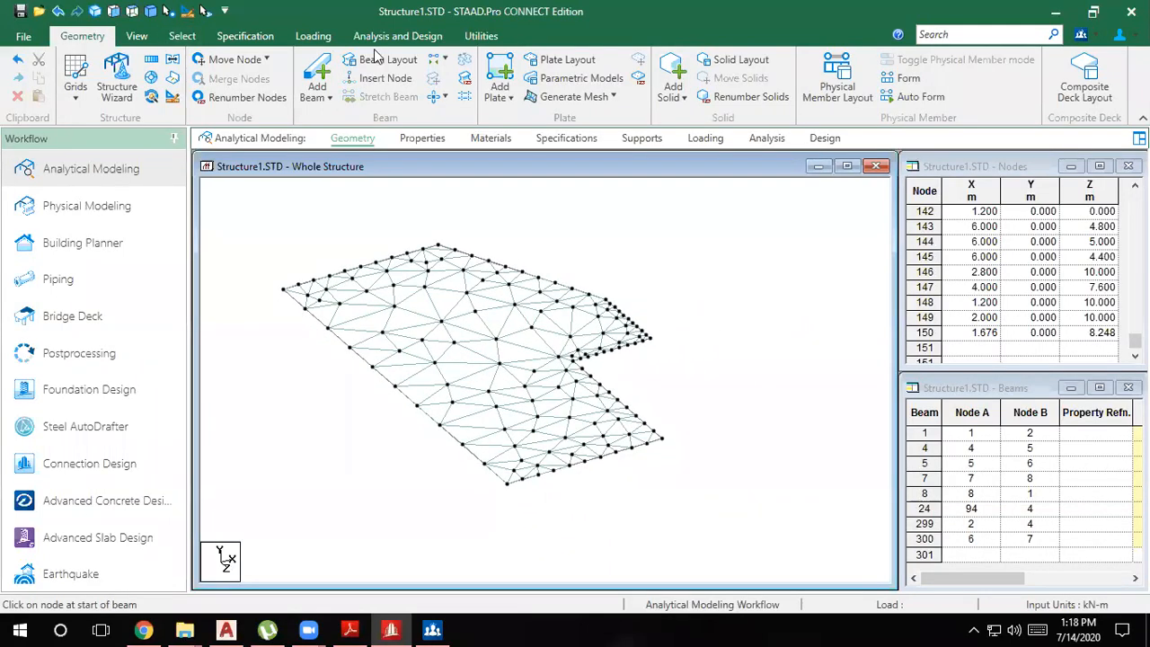
scroll(428, 347, "down", 3)
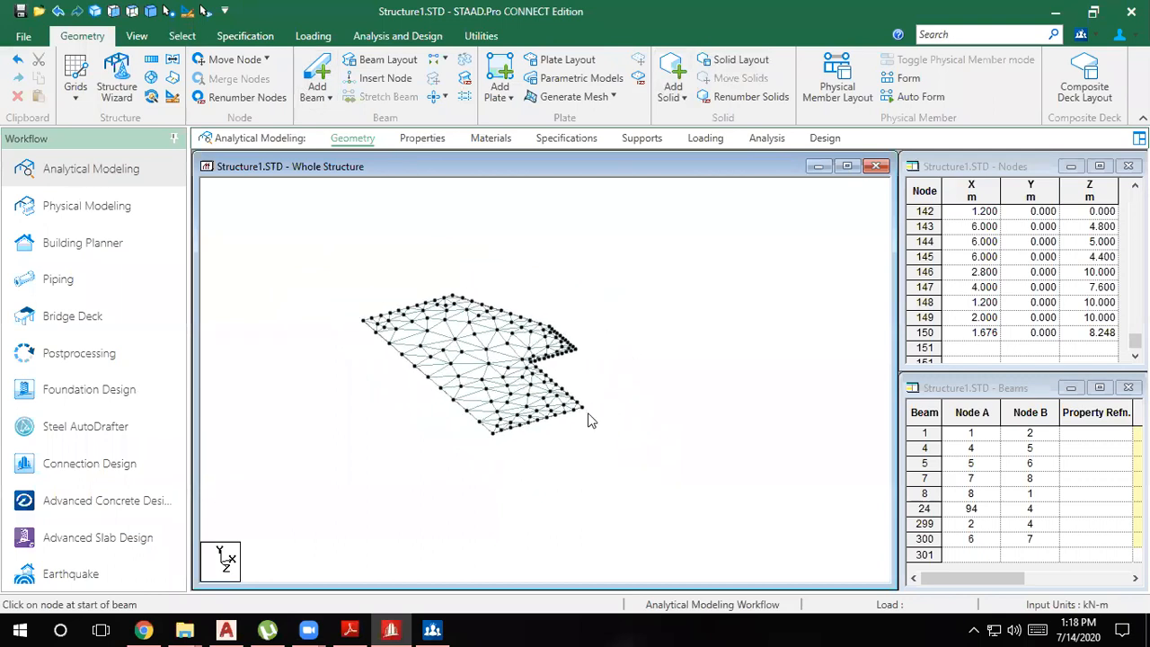
left_click_drag(696, 499, 308, 252)
scroll(472, 362, "up", 4)
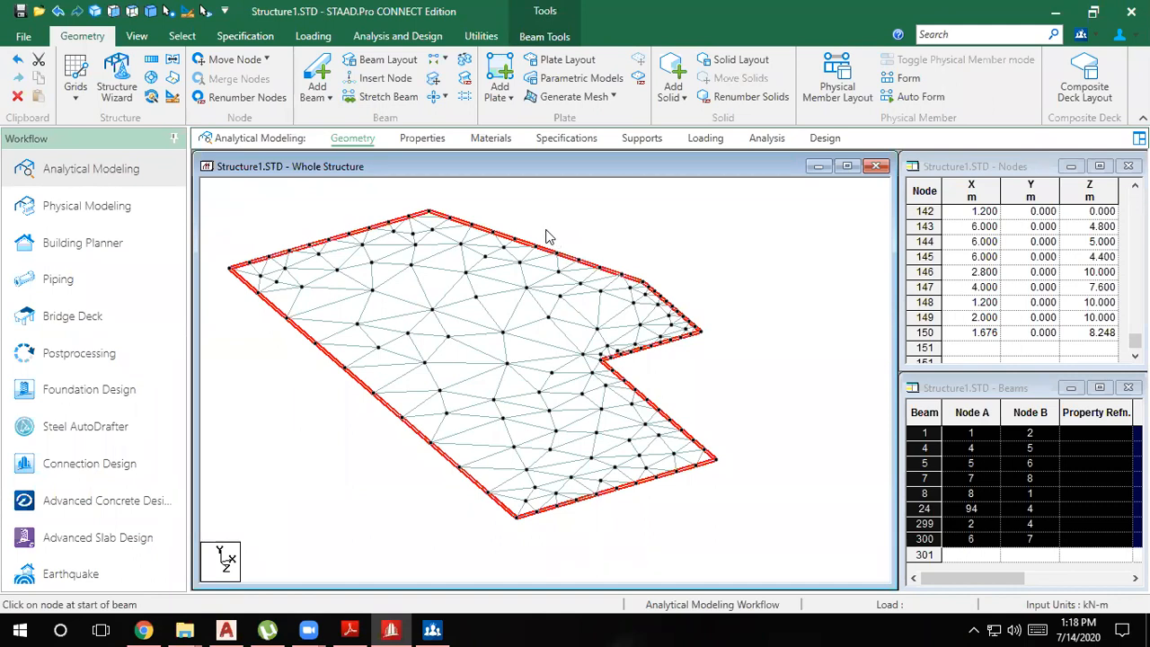
key("Delete")
key("Return")
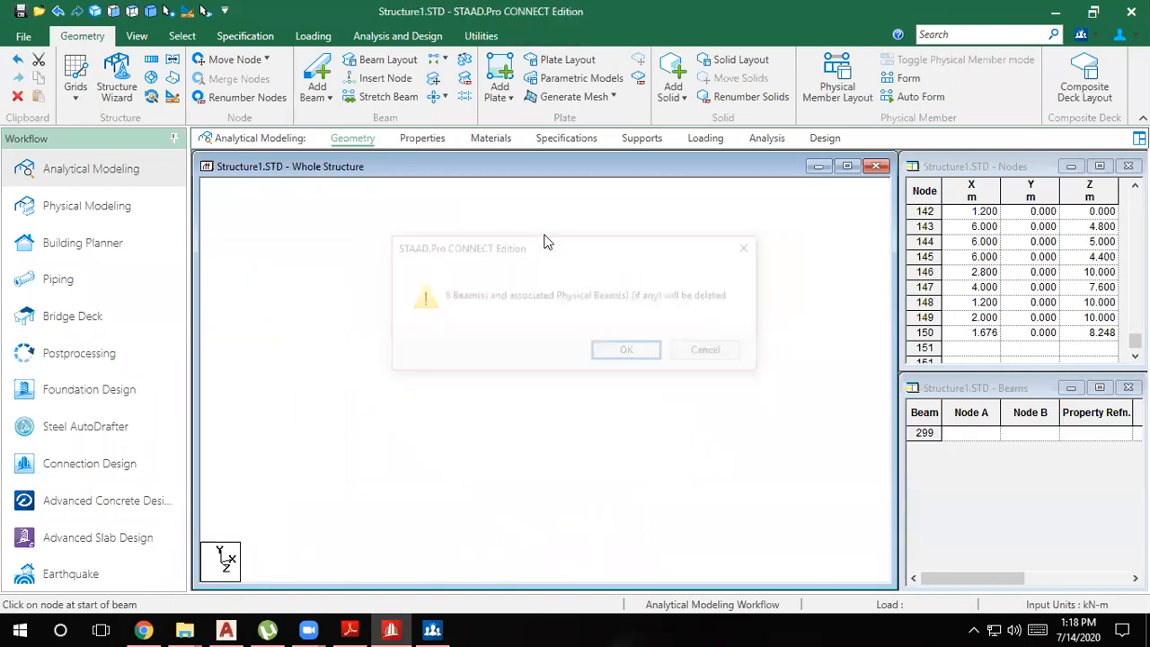
scroll(608, 364, "down", 2)
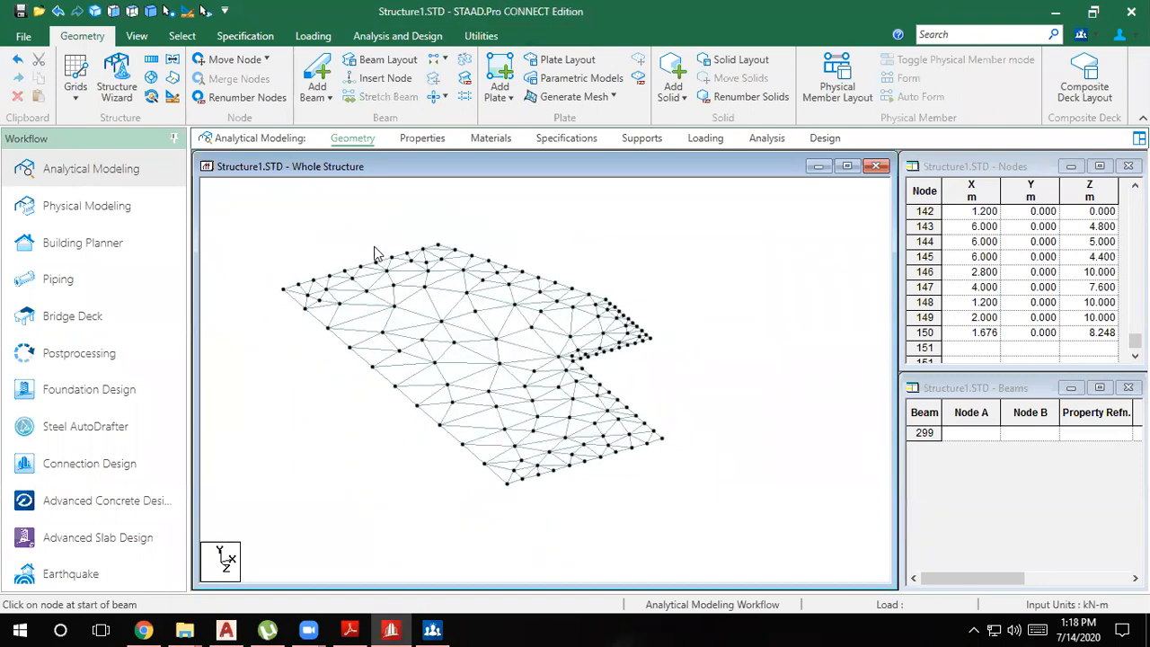
Create a new analytical model named Structure2 with metric units, overwriting the existing file
left_click(23, 36)
left_click(35, 101)
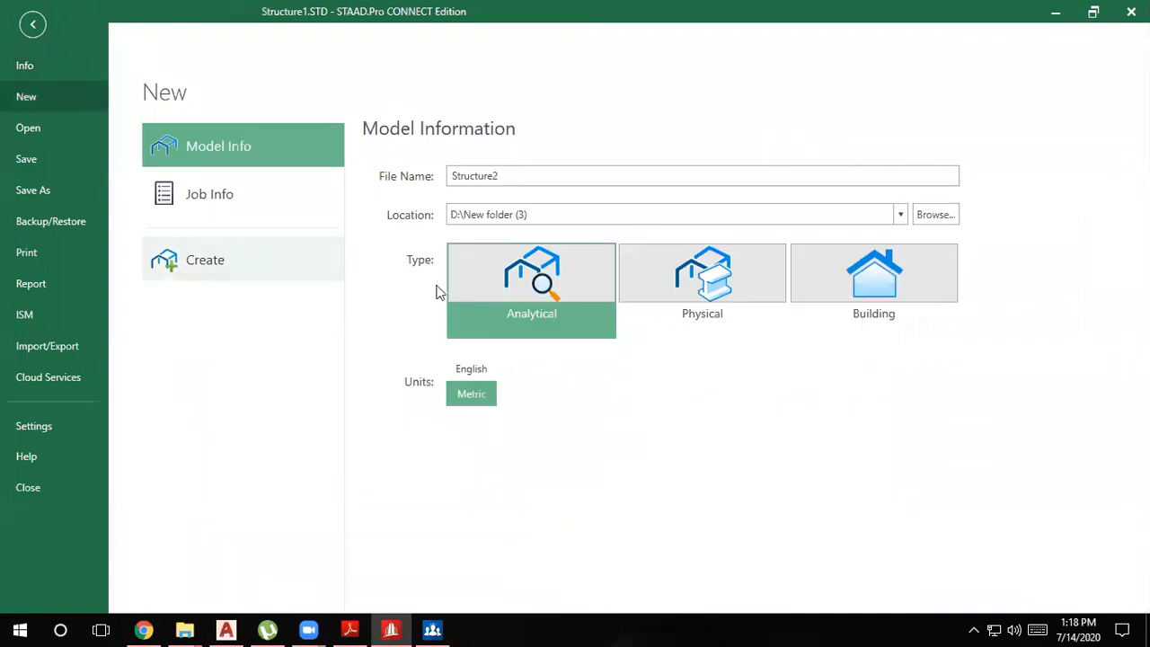
left_click(254, 266)
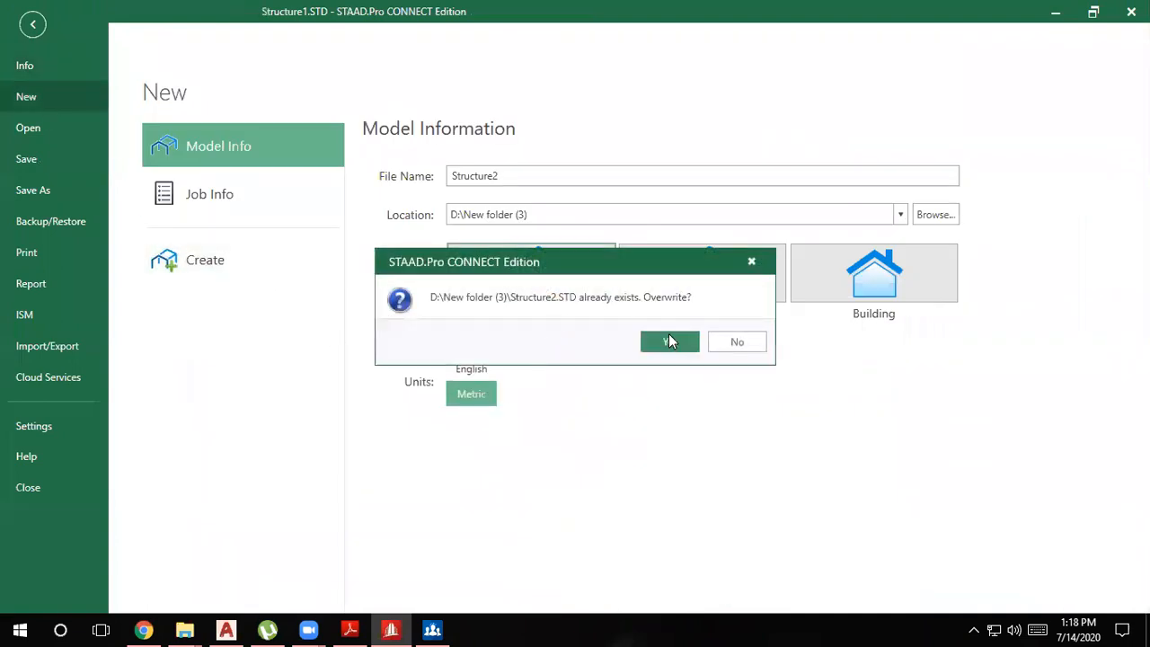
left_click(669, 337)
left_click(540, 350)
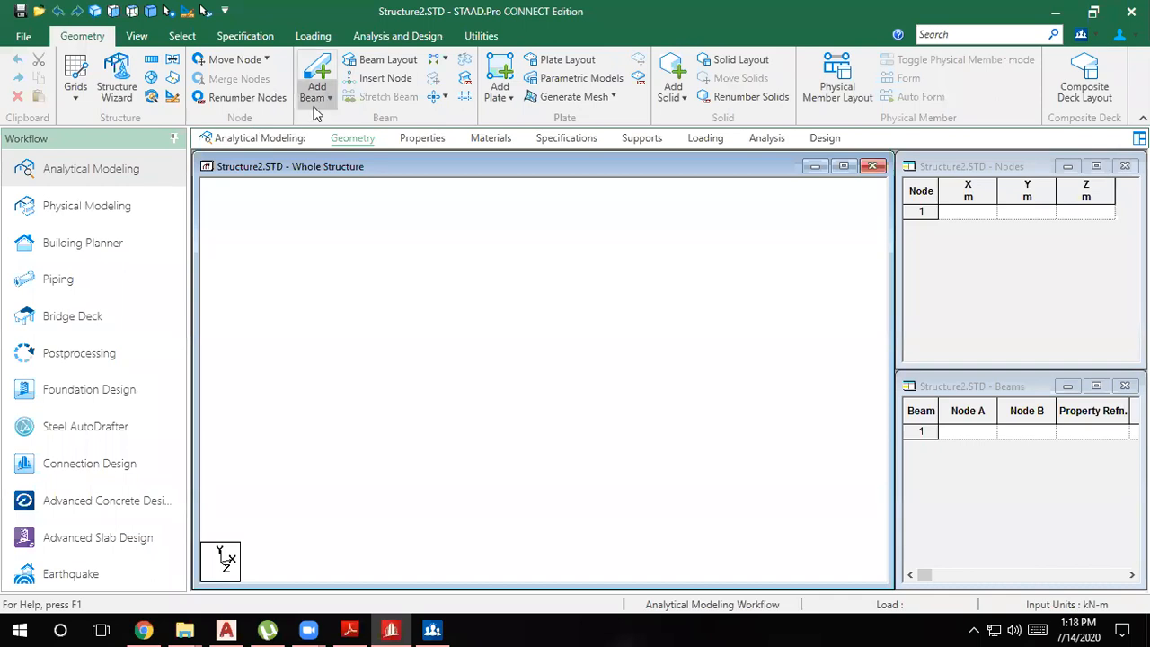
Start a beam grid and set the default linear grid to the X-Z plane
left_click(76, 79)
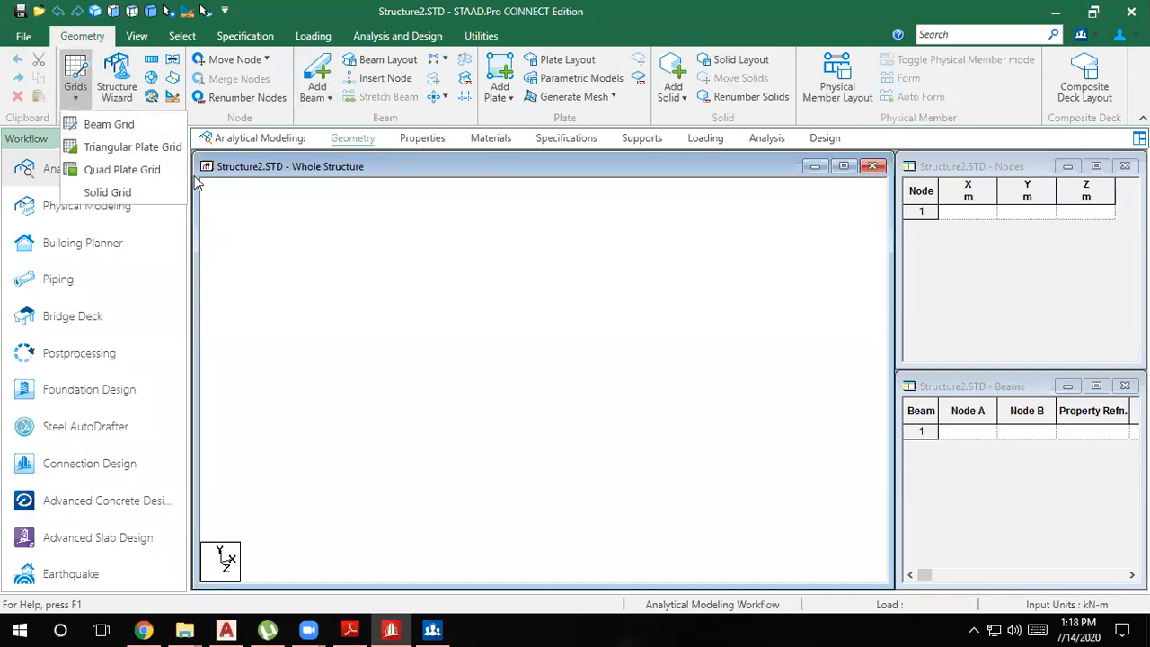
left_click(115, 124)
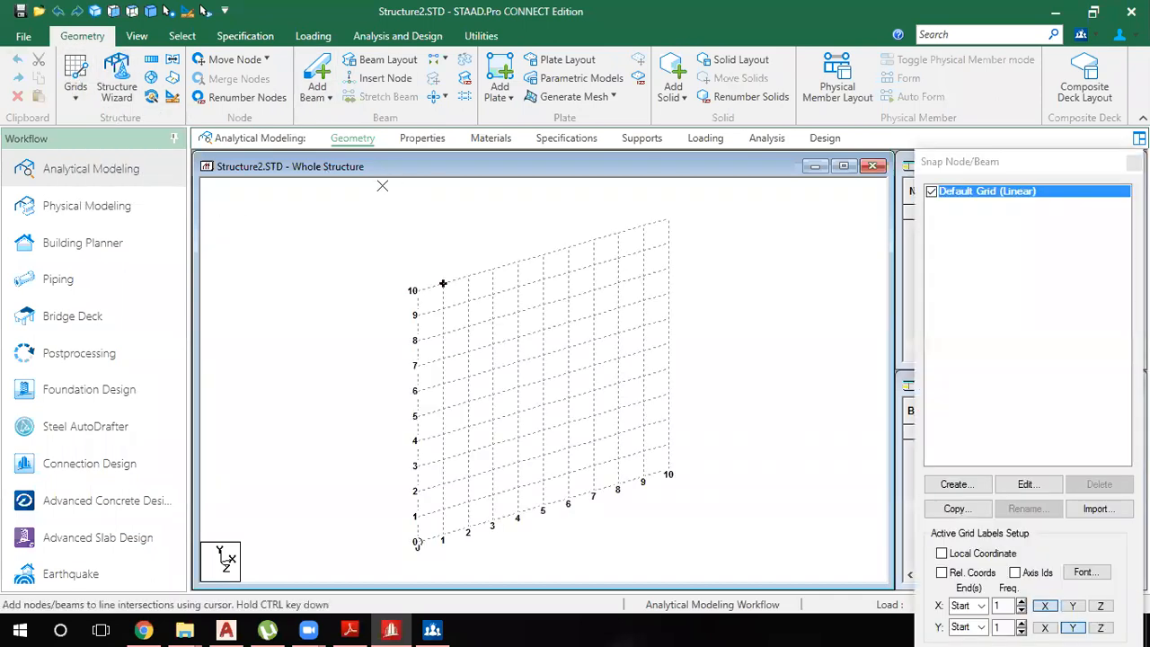
left_click(1027, 485)
left_click(679, 289)
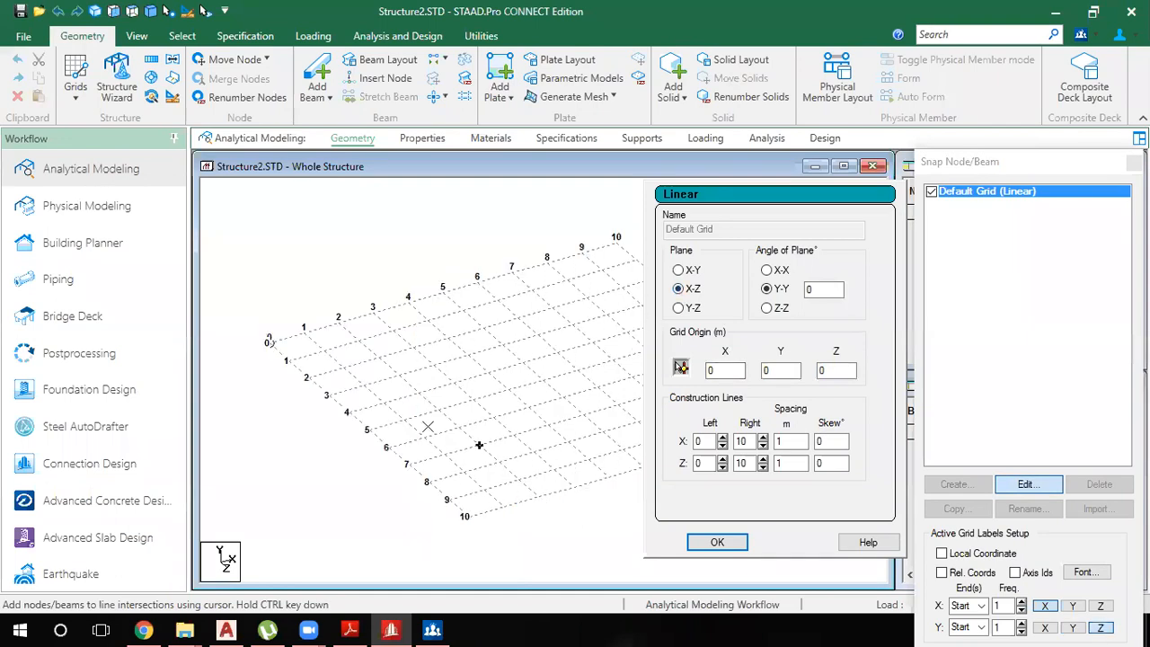
left_click(716, 542)
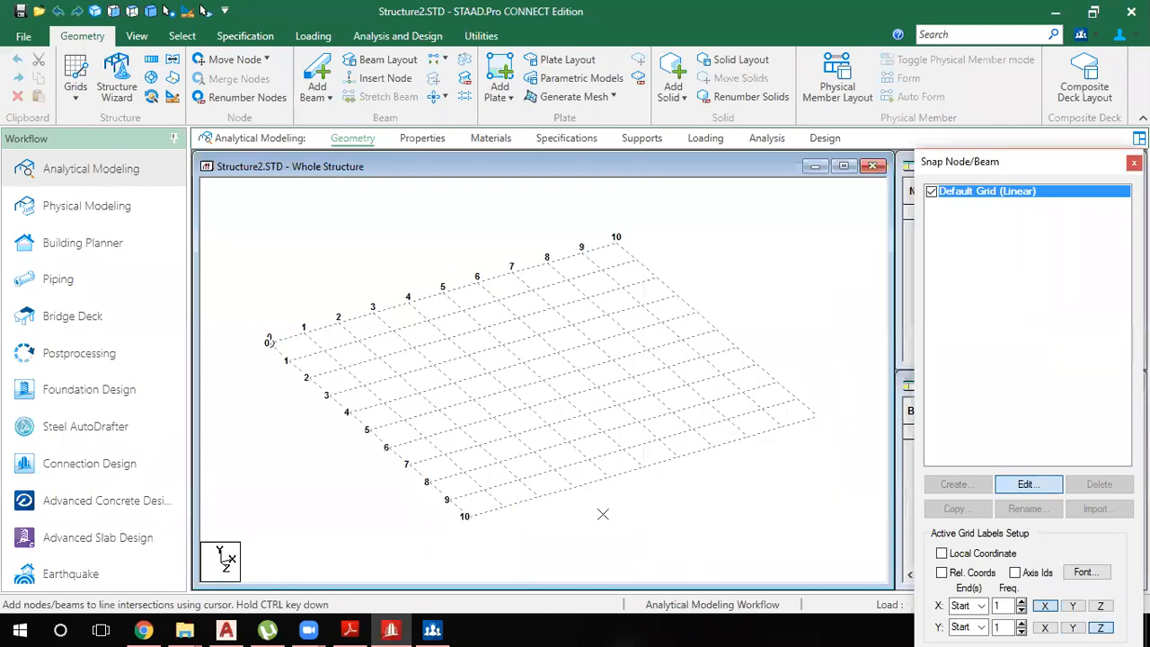
Draw a closed 10 m by 10 m square of beams from the grid origin and close the grid
left_click(269, 342)
left_click(308, 377)
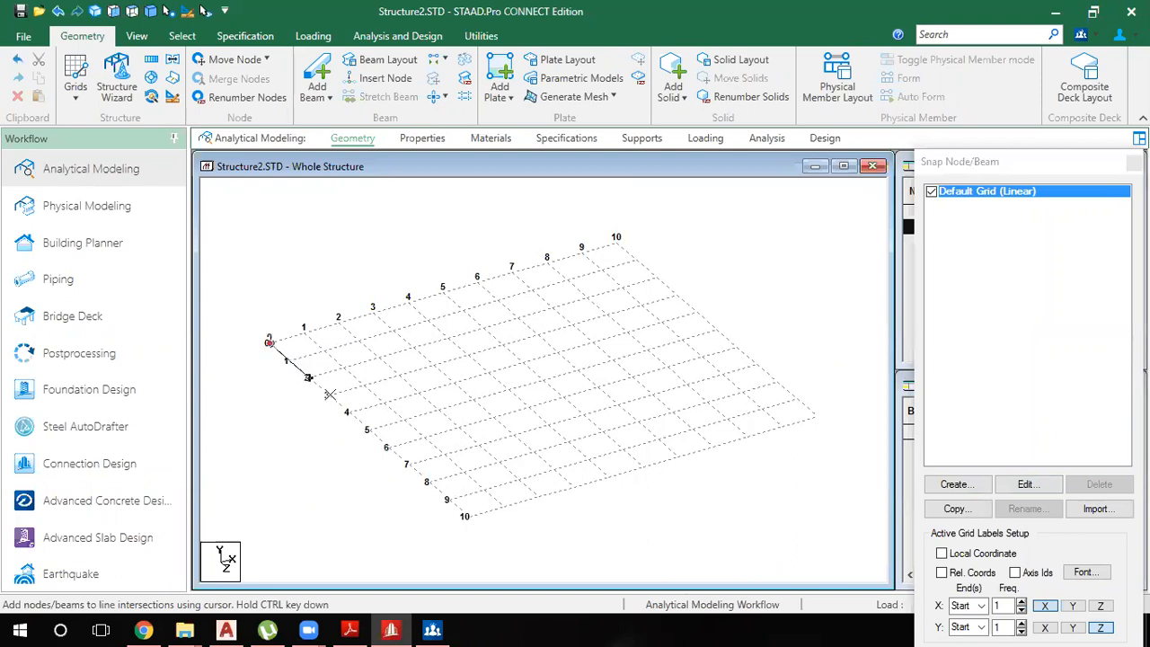
left_click(465, 516)
left_click(817, 416)
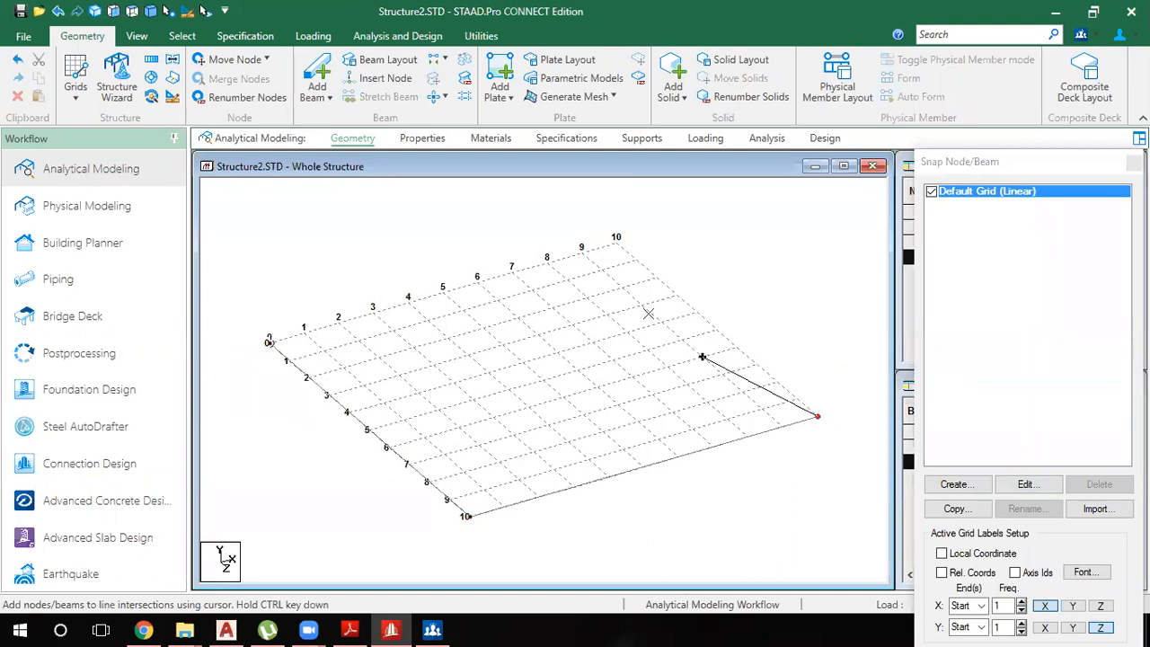
left_click(616, 237)
left_click(268, 342)
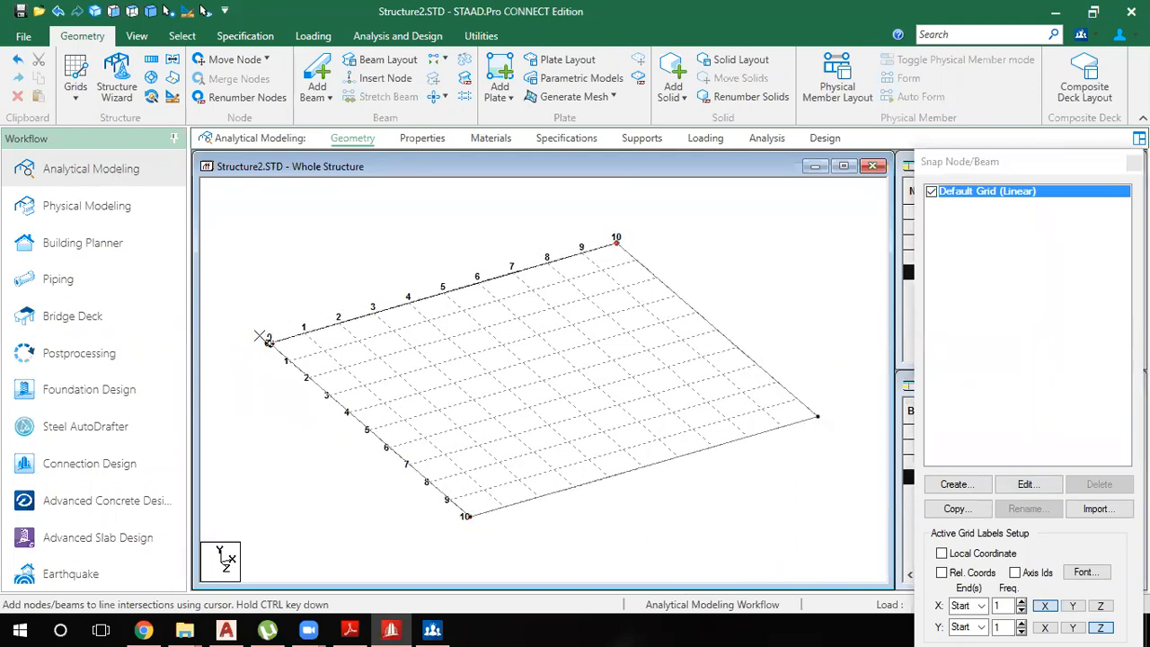
left_click(1133, 162)
scroll(562, 394, "down", 4)
scroll(516, 391, "up", 2)
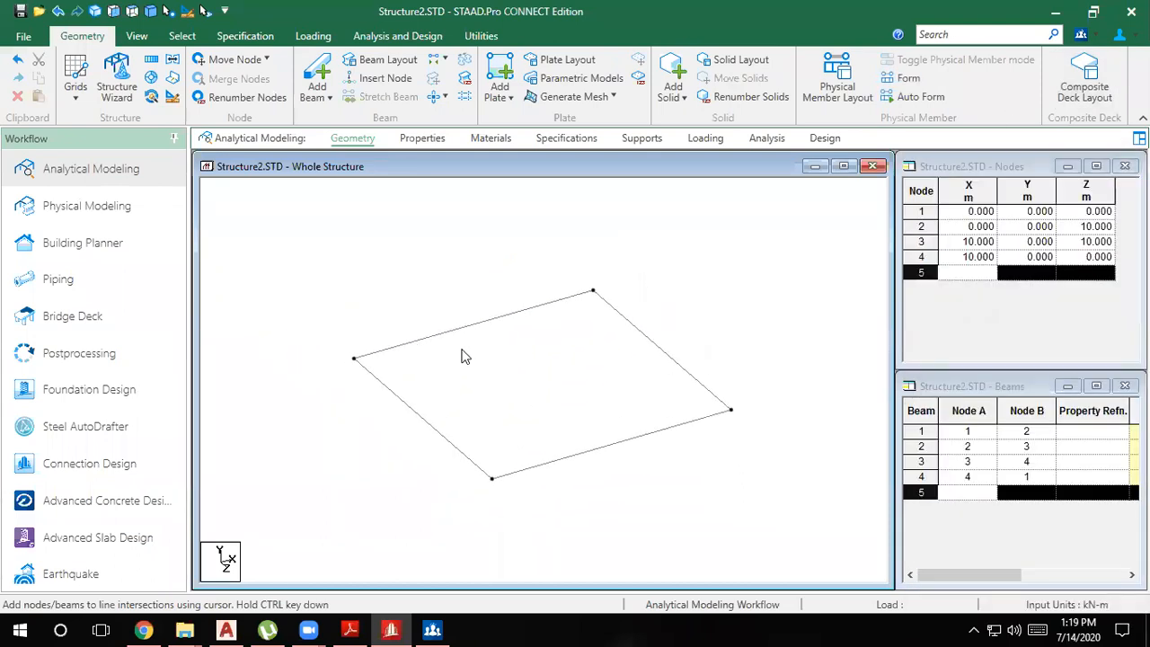
Check the length of the beam between nodes 4 and 1 in its properties
double_click(454, 330)
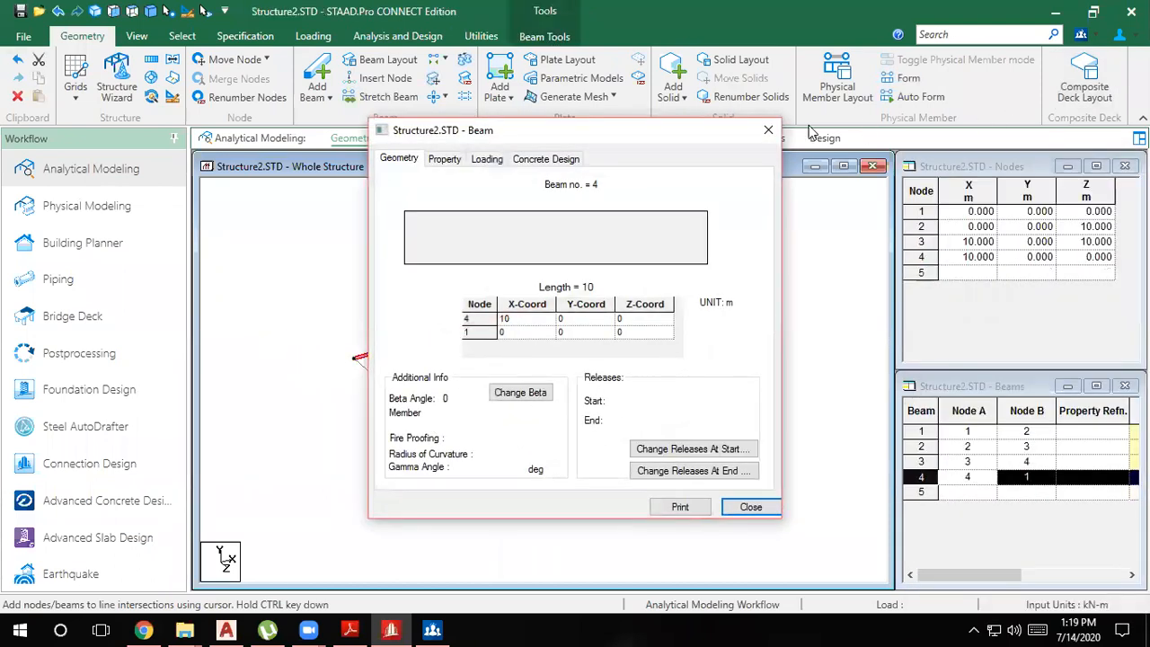
left_click(768, 130)
left_click(255, 281)
Start creating a mesh and outline its boundary through the four corner nodes of the square
scroll(380, 341, "down", 2)
left_click(575, 99)
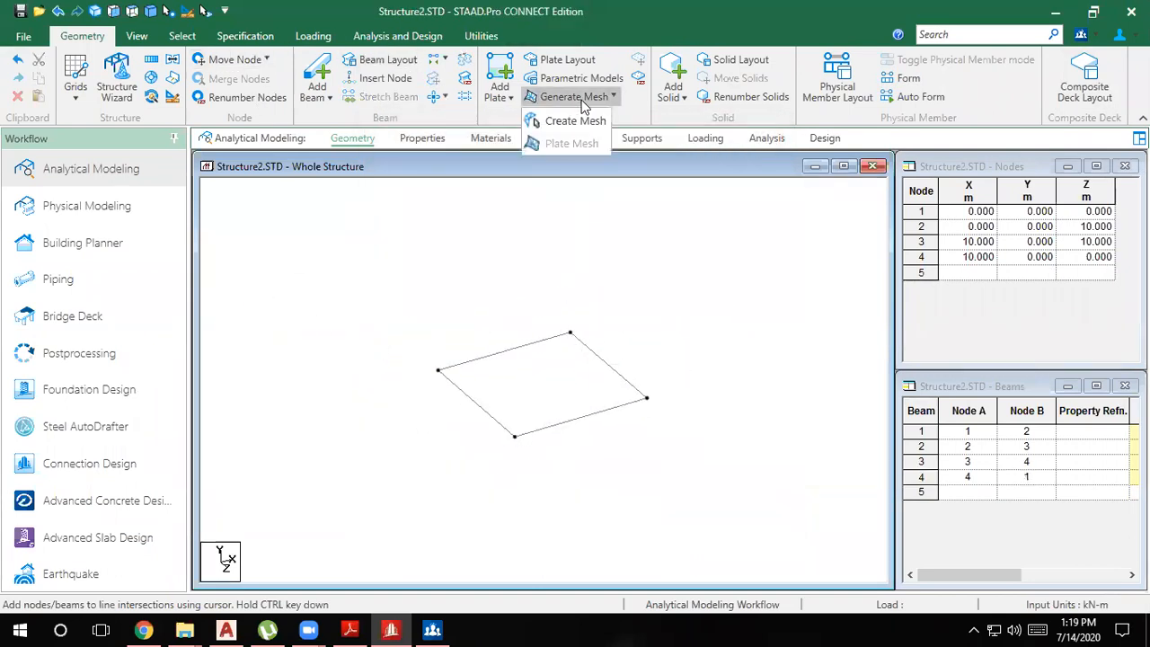
left_click(570, 116)
left_click(437, 370)
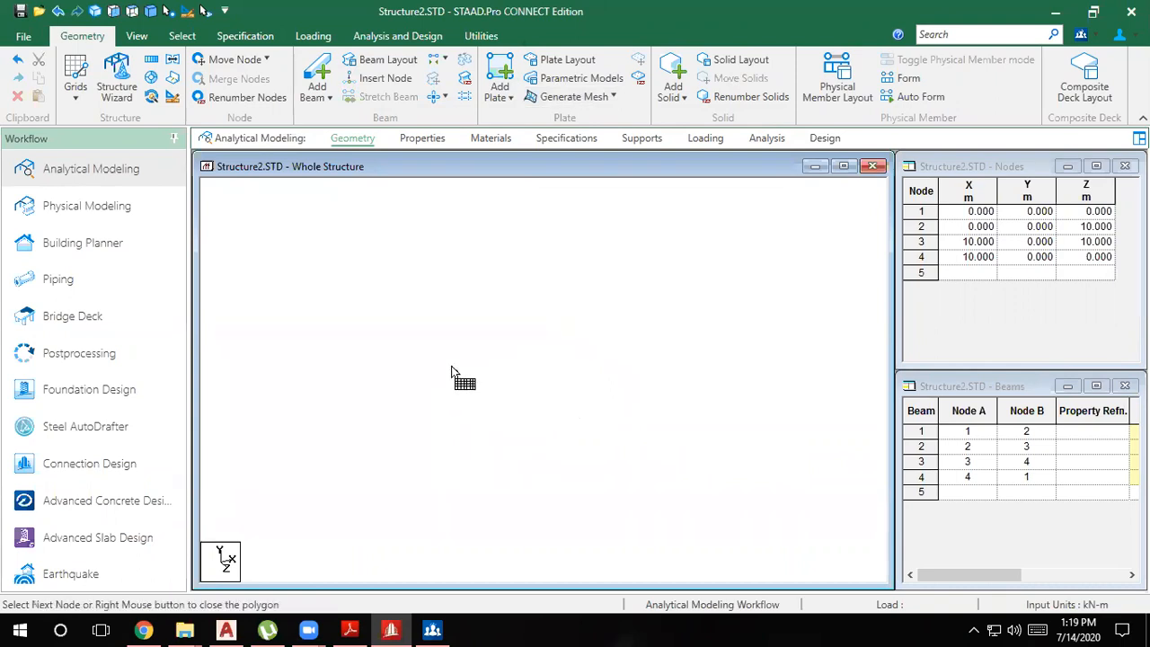
left_click(570, 332)
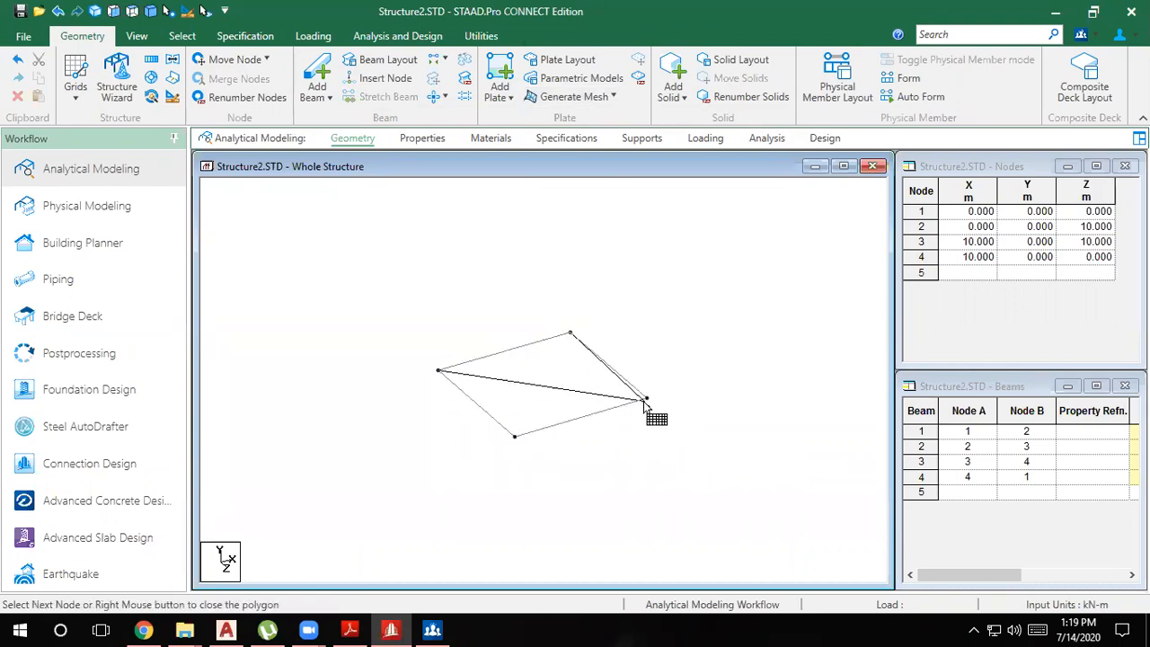
left_click(647, 398)
left_click(514, 437)
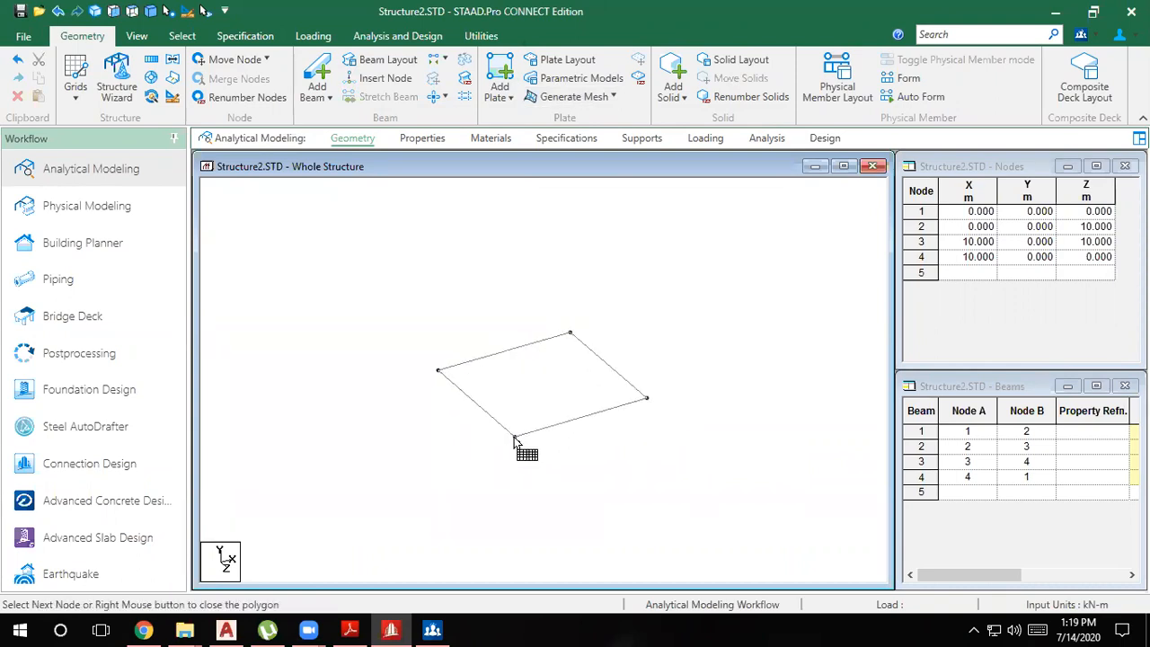
left_click(437, 370)
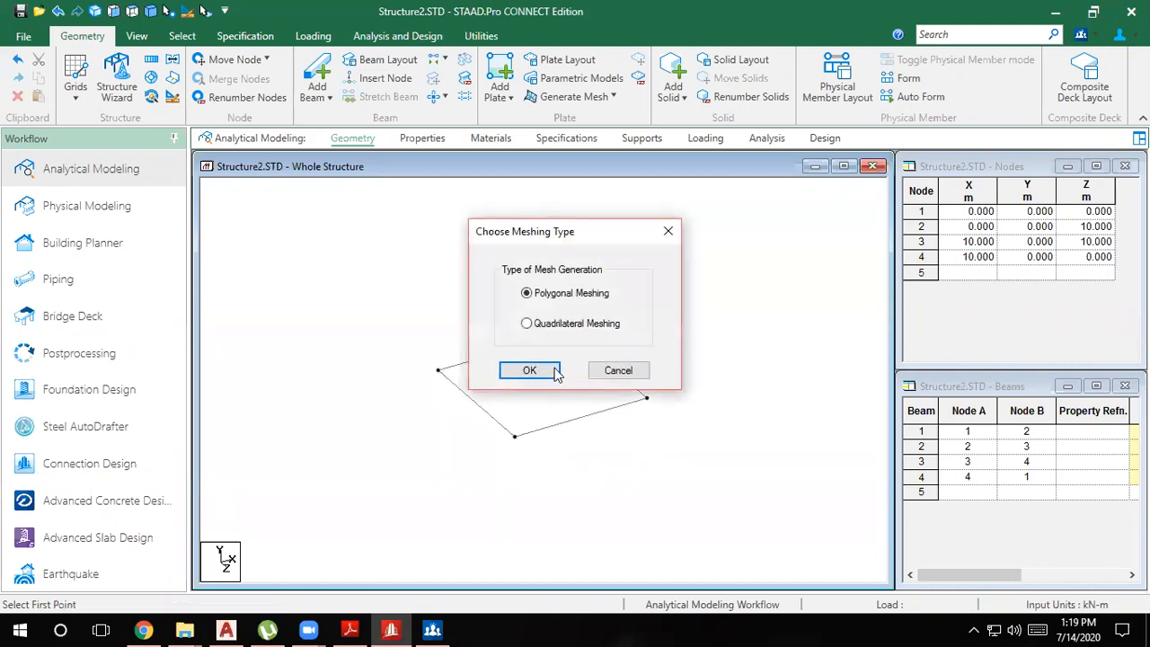
Generate a quadrilateral mesh over the square with 10 divisions per side, bias 1 and quadrilateral elements
left_click_drag(517, 230, 690, 165)
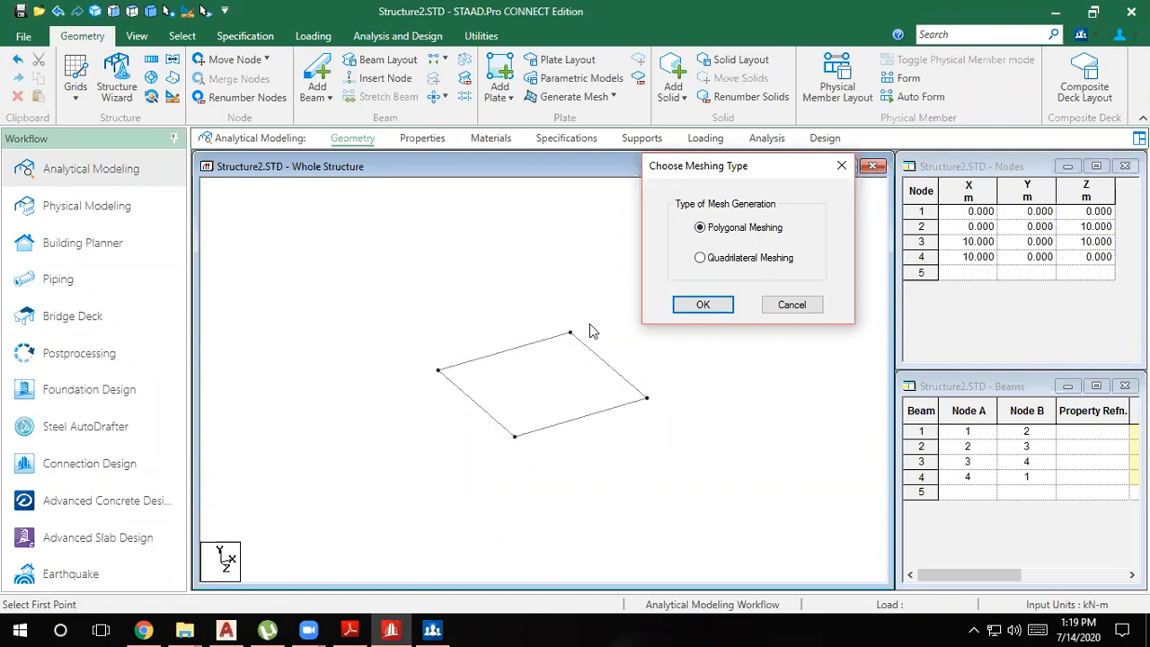
left_click(724, 260)
left_click(692, 311)
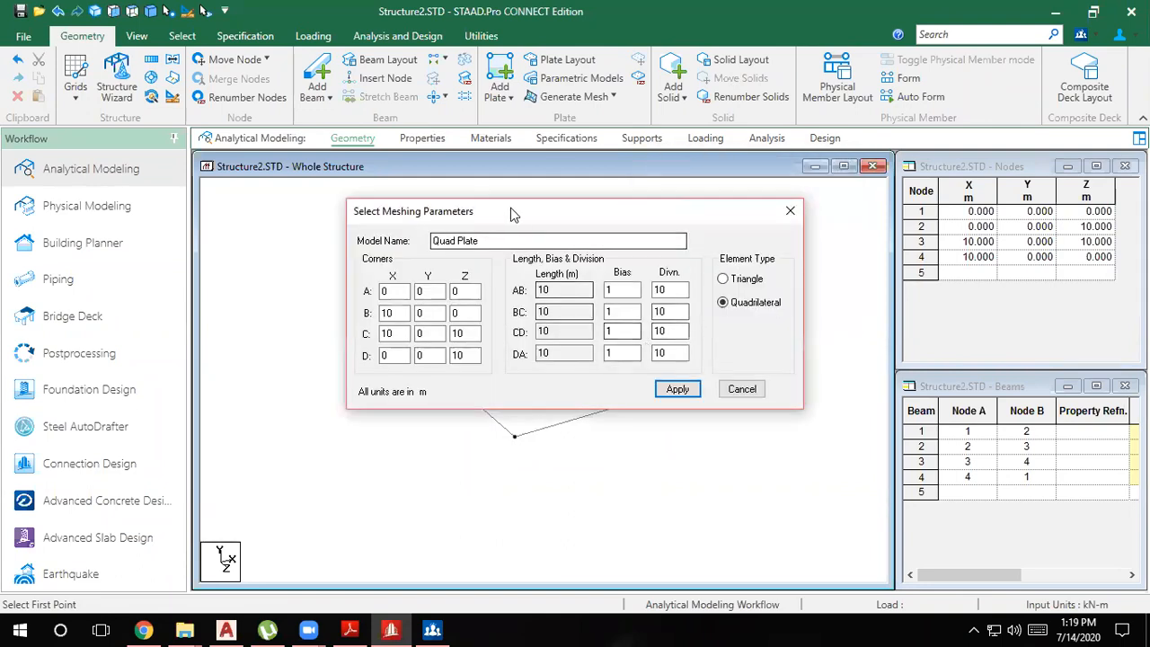
left_click_drag(504, 216, 311, 121)
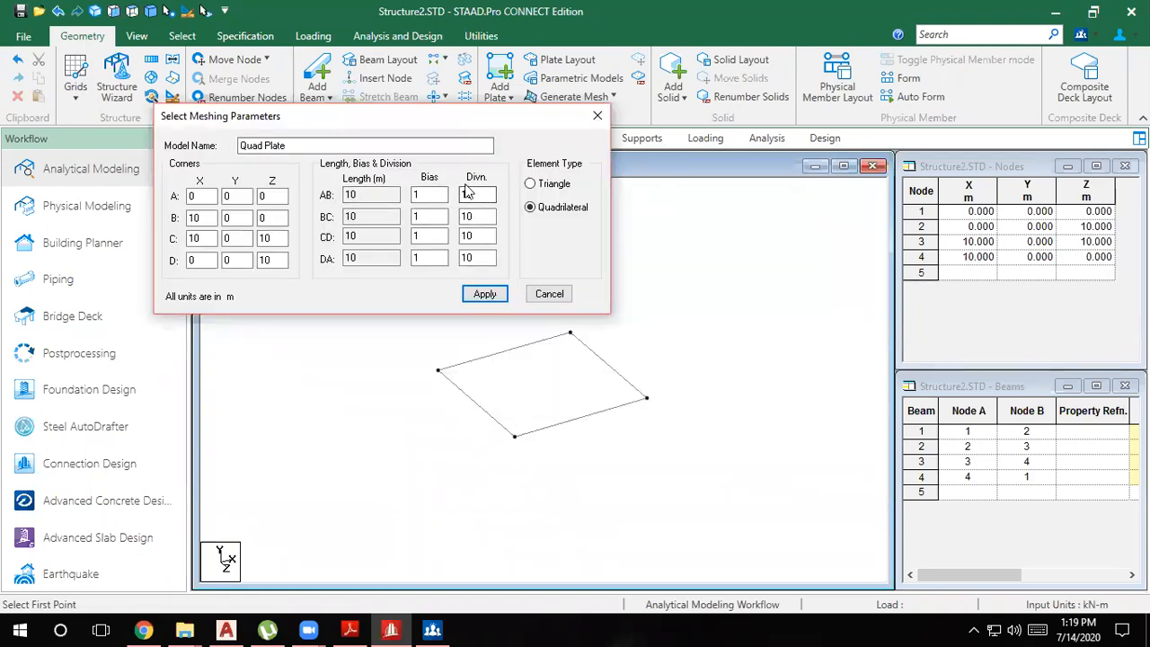
left_click(486, 294)
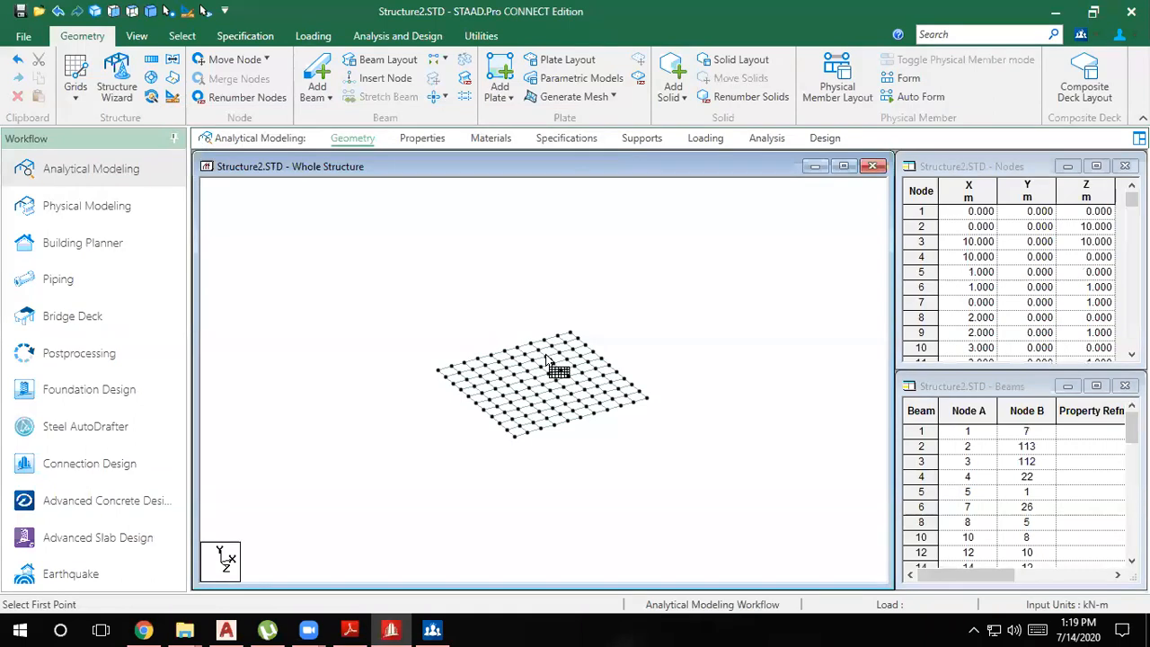
Show the mesh in plan view and undo the mesh and square's beams back to the single beam between nodes 1 and 2
left_click(132, 10)
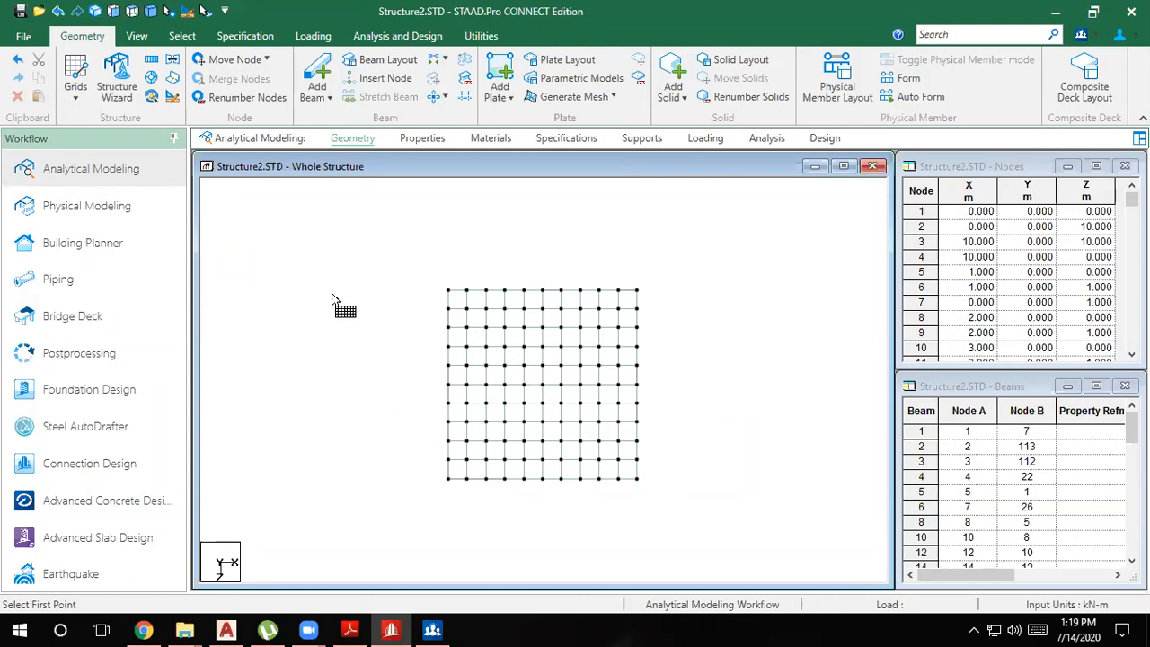
key("ctrl+z")
key("ctrl+z")
key("ctrl+z")
key("ctrl+z")
key("ctrl+z")
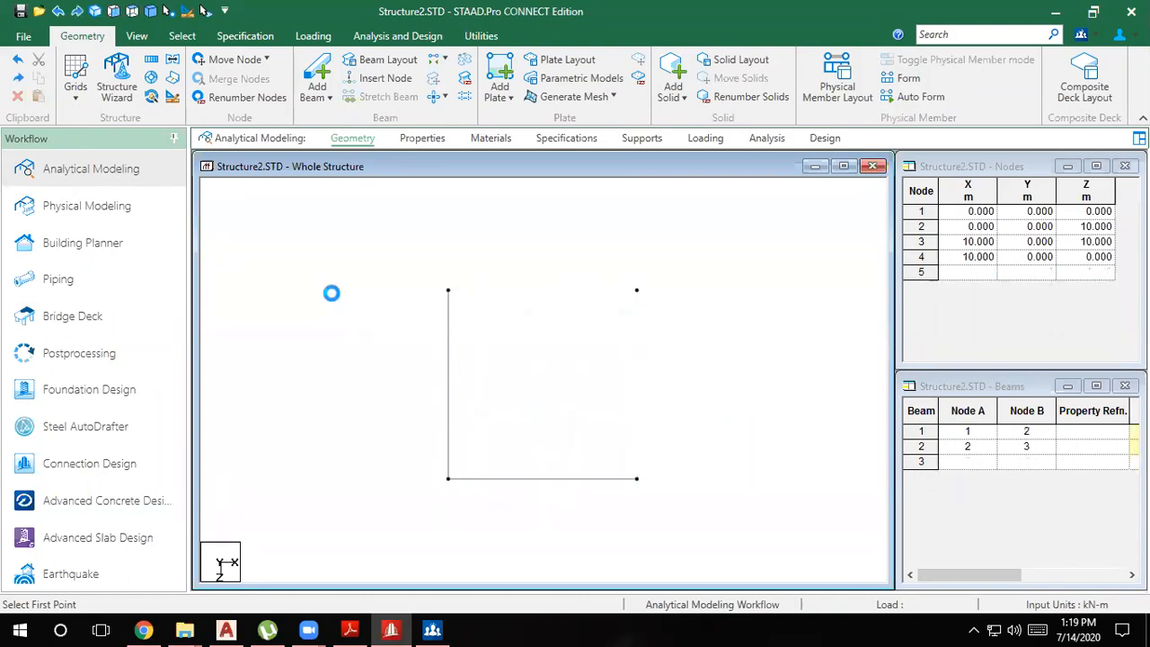
key("ctrl+z")
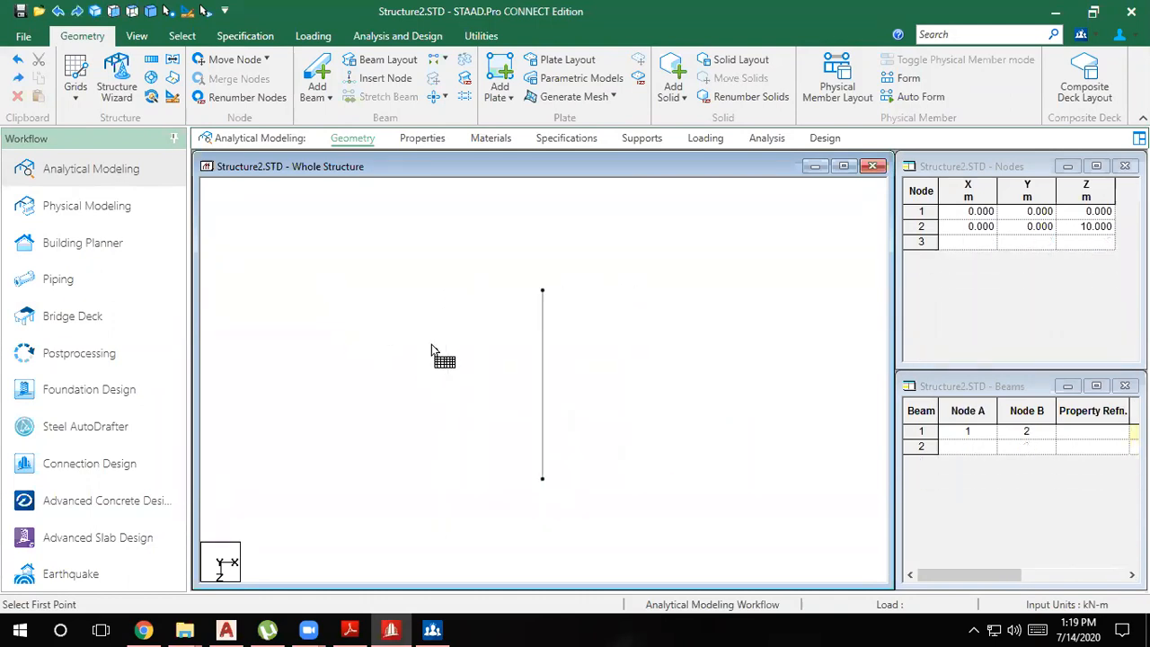
Reopen the beam grid, add three beams completing a 6 m by 10 m rectangle with the existing beam, and close the grid
left_click(79, 99)
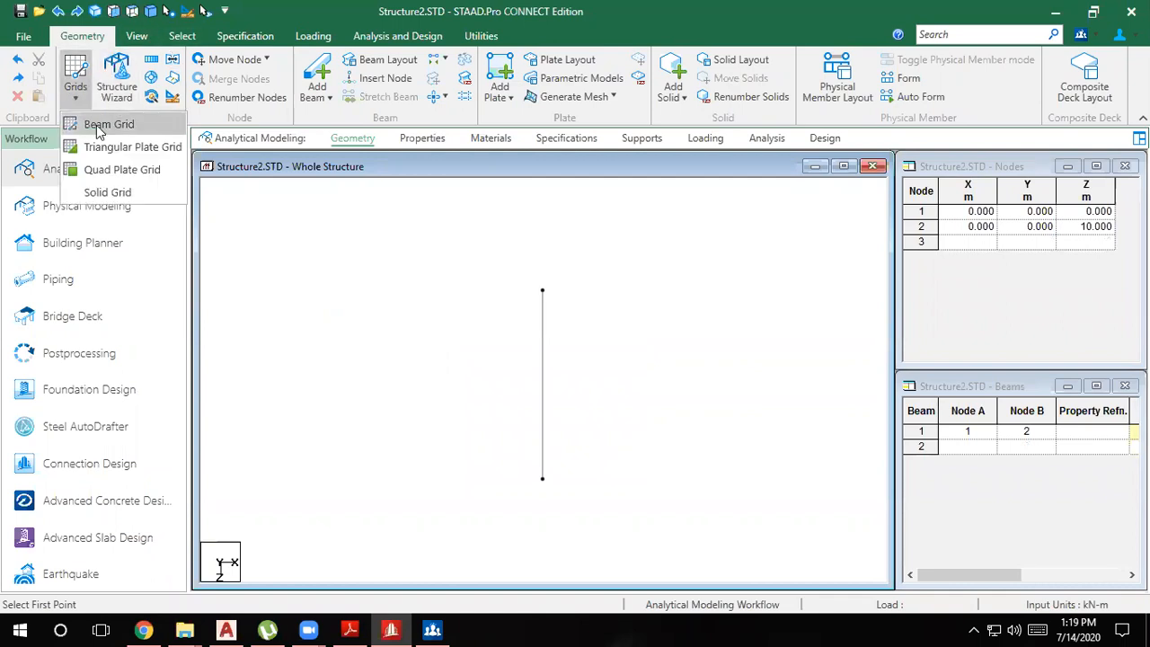
left_click(99, 124)
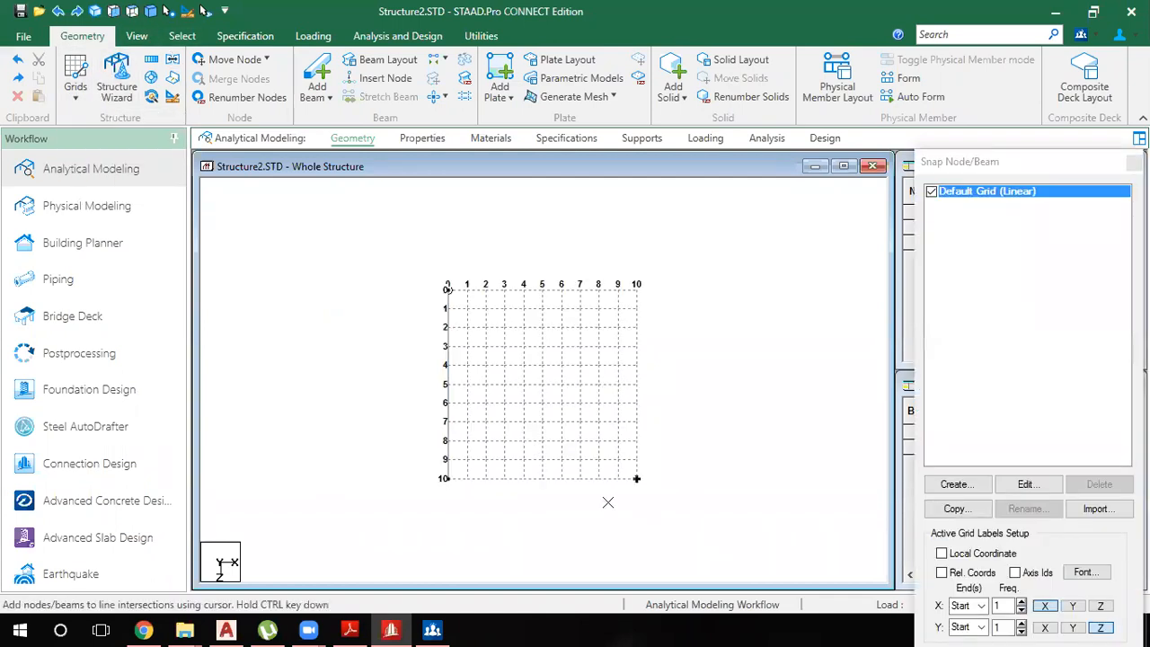
left_click(561, 477)
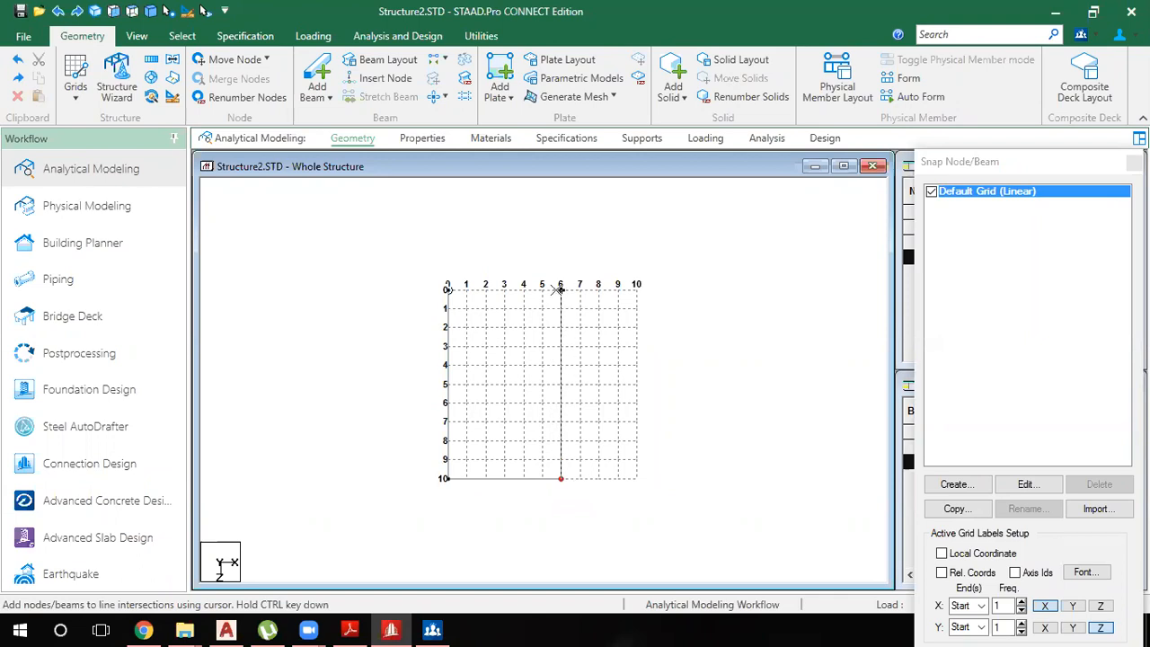
left_click(560, 284)
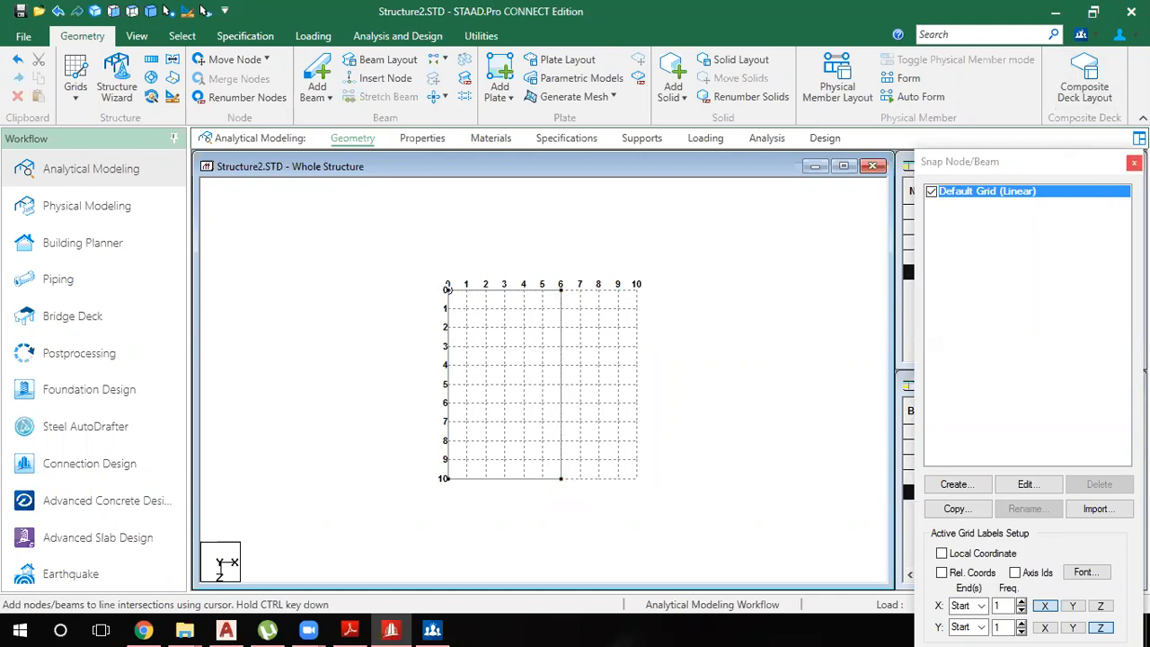
left_click(1134, 162)
scroll(662, 311, "down", 2)
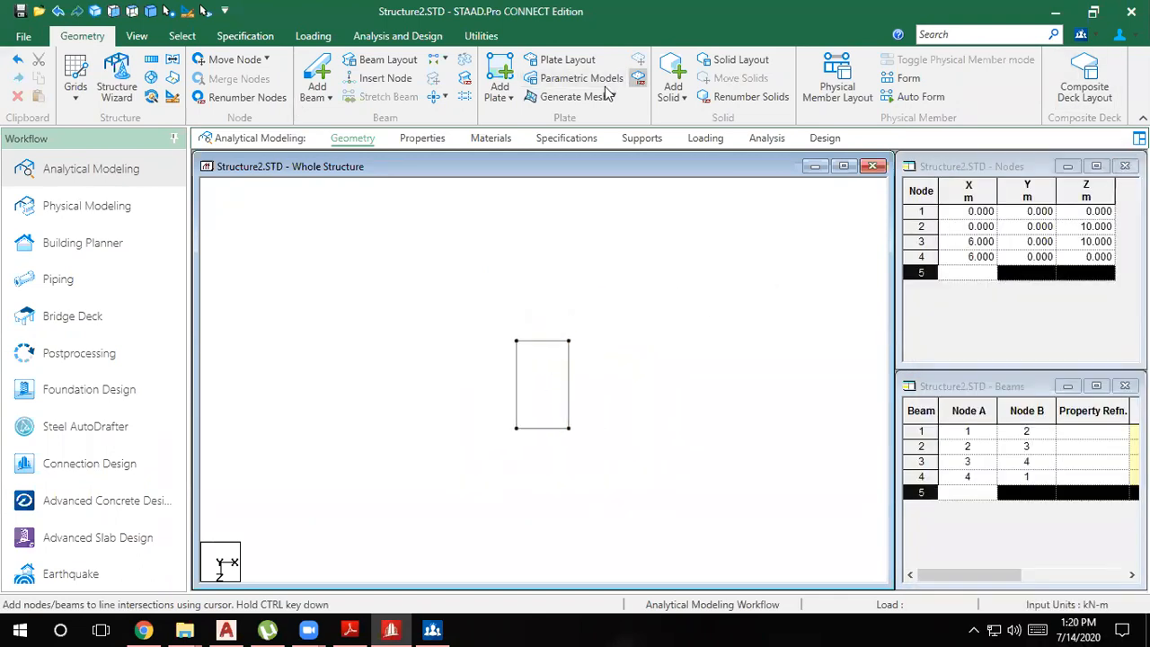
Start creating a mesh, outline its boundary through the rectangle's four corner nodes and choose quadrilateral meshing
left_click(574, 96)
left_click(568, 117)
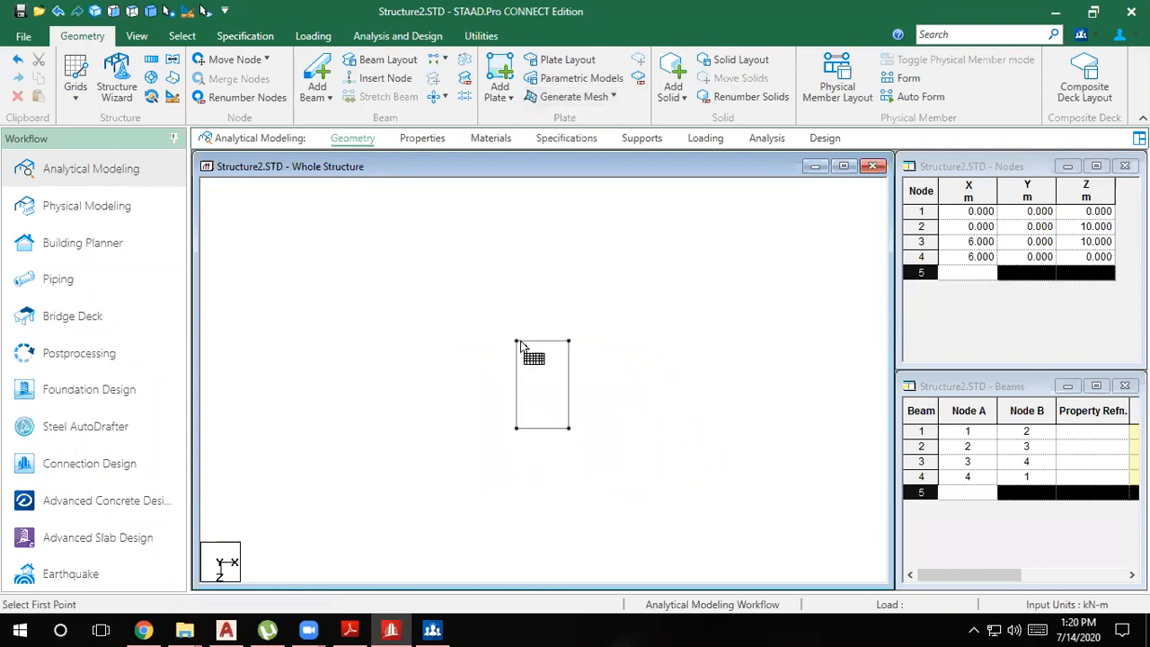
left_click(517, 341)
left_click(568, 341)
left_click(569, 429)
left_click(516, 428)
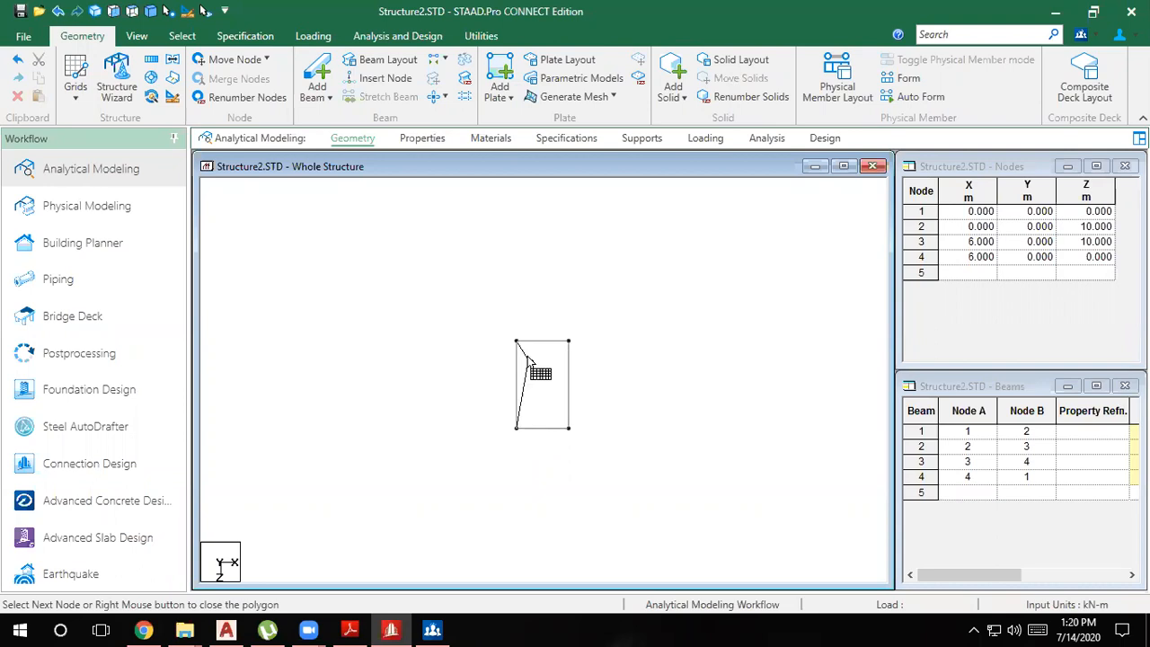
left_click(516, 341)
left_click(542, 326)
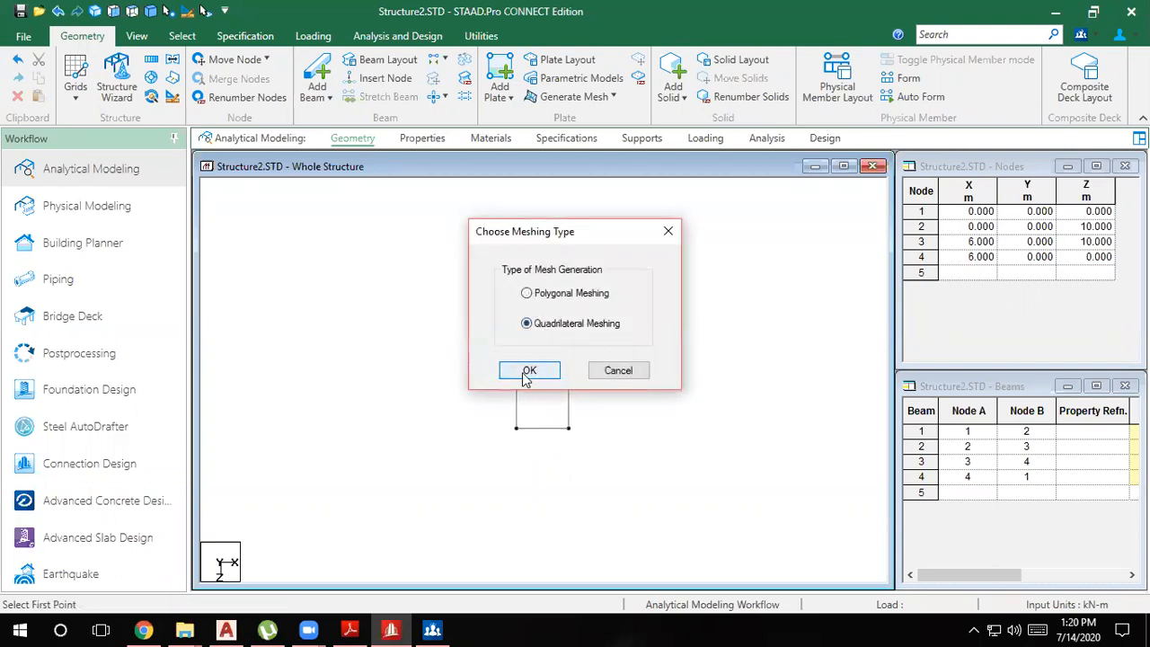
left_click(530, 370)
Generate the rectangle's mesh of quadrilateral elements with 6 divisions on sides AB and CD and 10 on BC and DA
left_click_drag(555, 211, 406, 203)
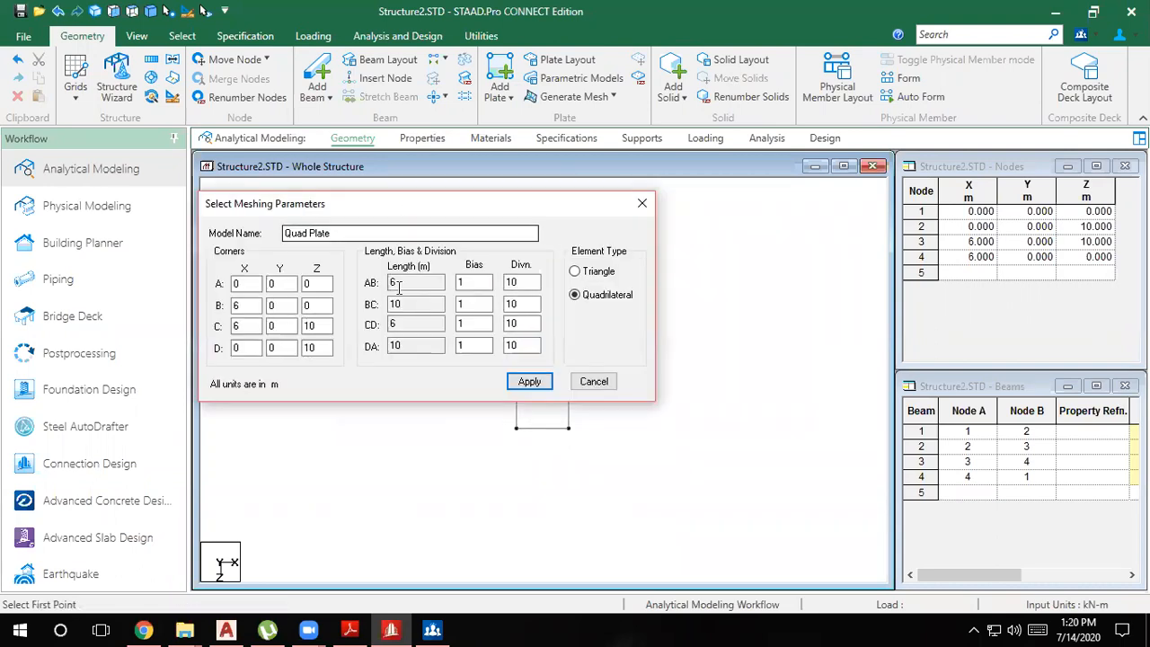
left_click(519, 283)
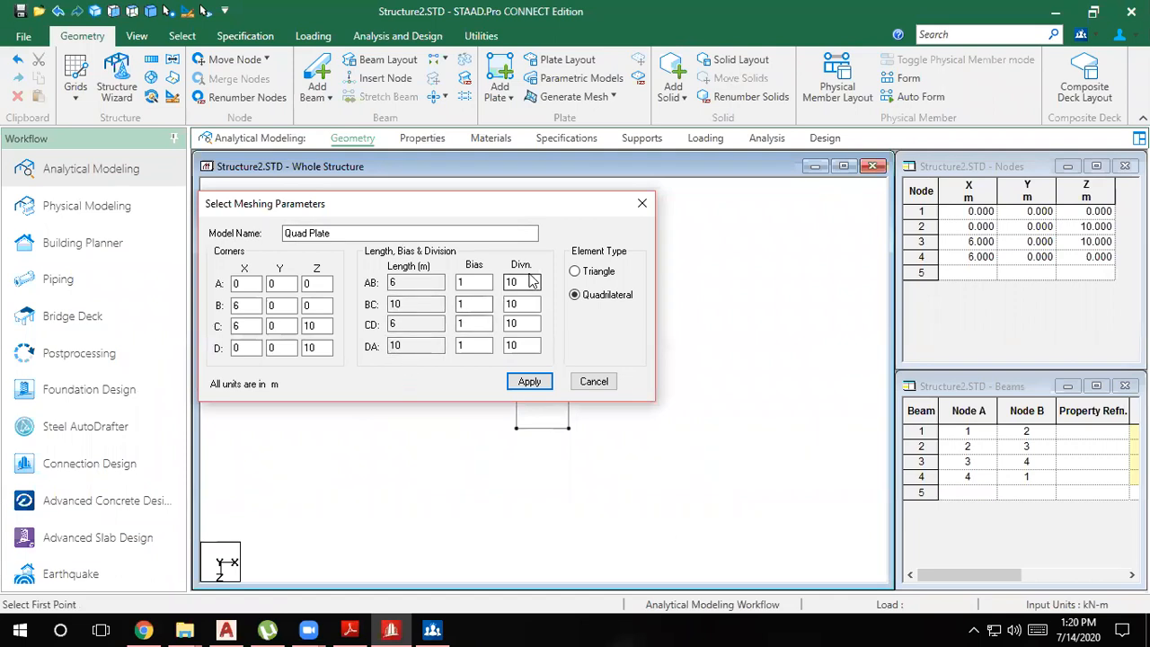
left_click_drag(470, 284, 430, 287)
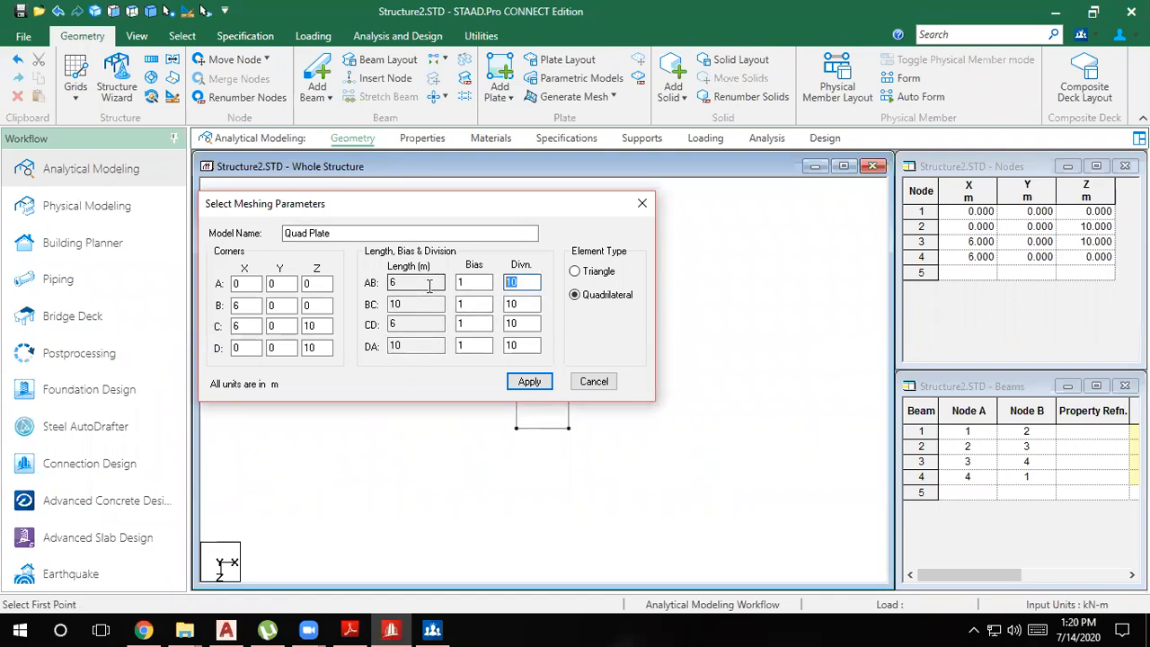
type("6")
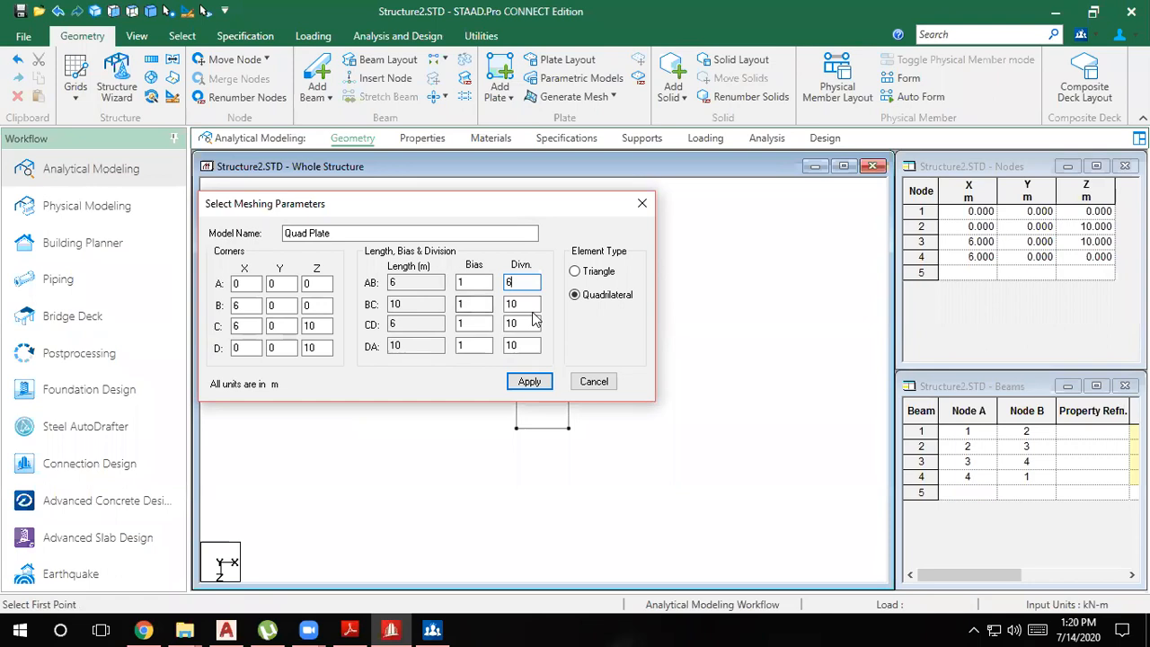
left_click_drag(530, 321, 400, 328)
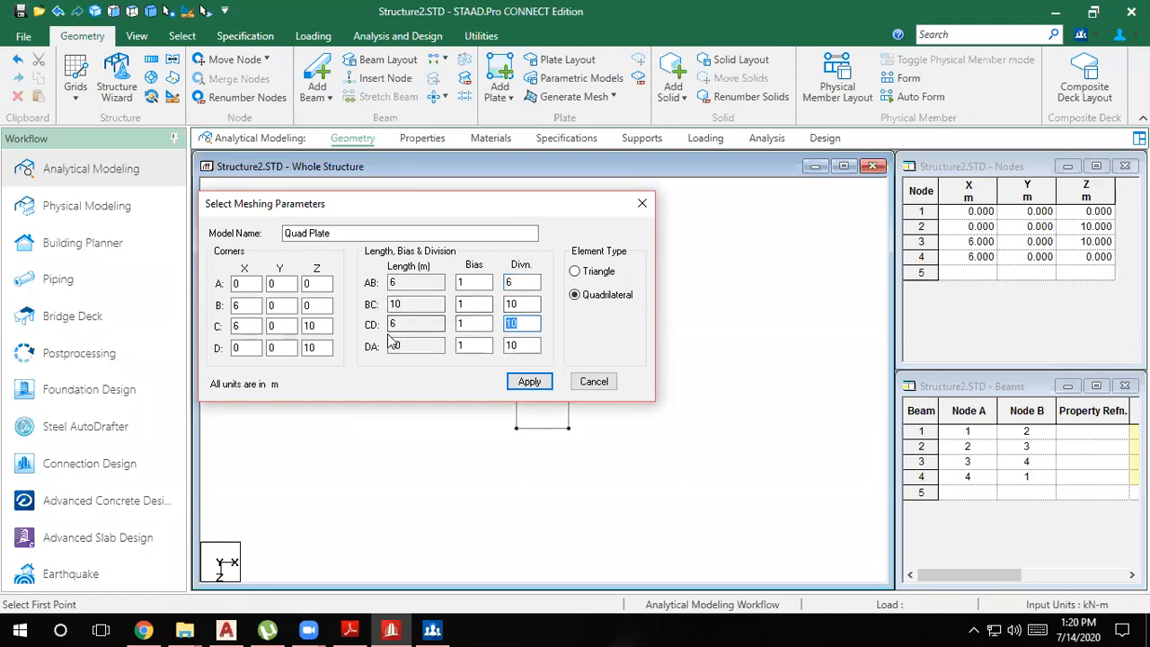
type("6")
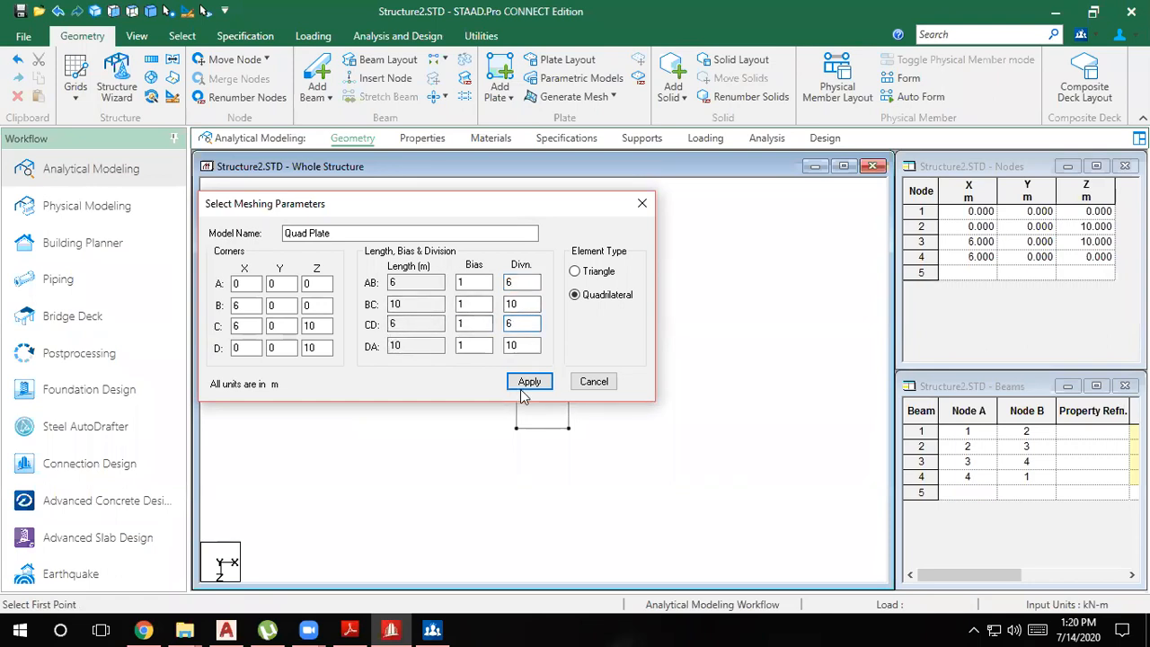
left_click(529, 381)
Examine the node coordinates, edge lengths and area of the corner plate at node 1
scroll(594, 413, "up", 6)
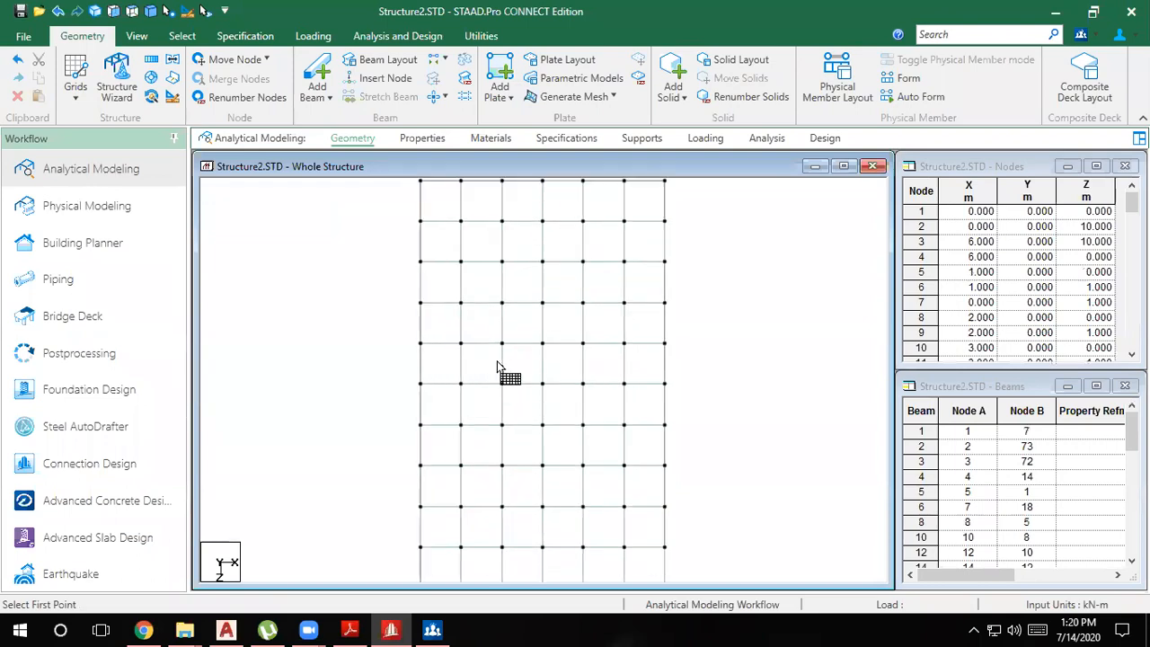
middle_click_drag(375, 311, 400, 395)
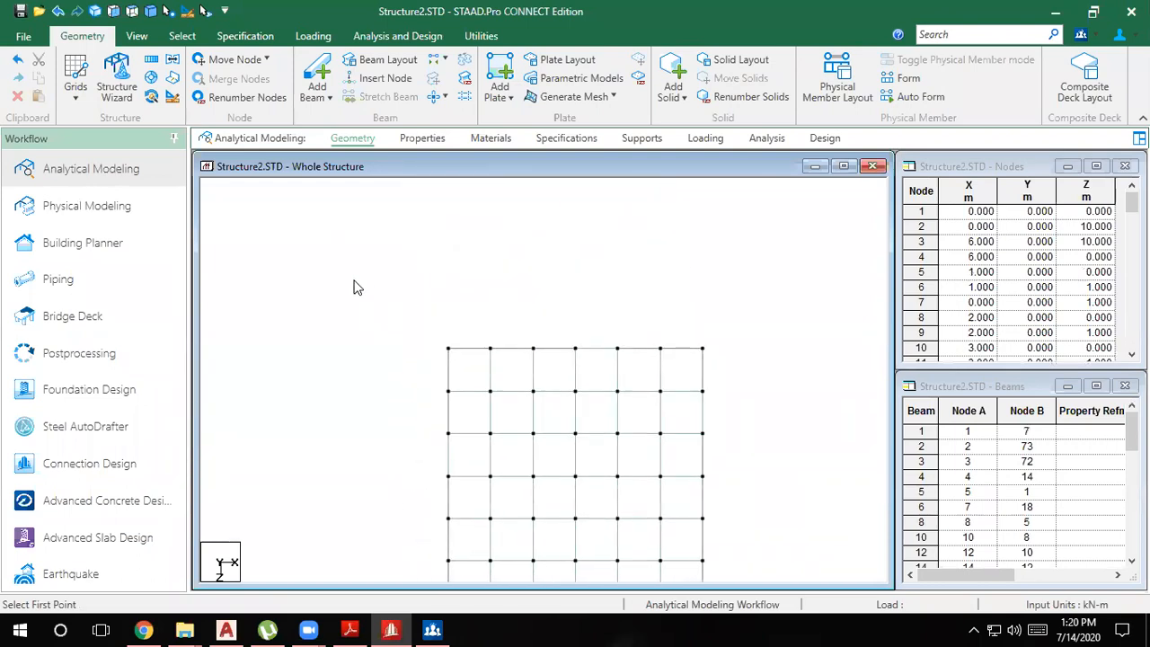
scroll(431, 344, "down", 2)
middle_click_drag(518, 425, 482, 349)
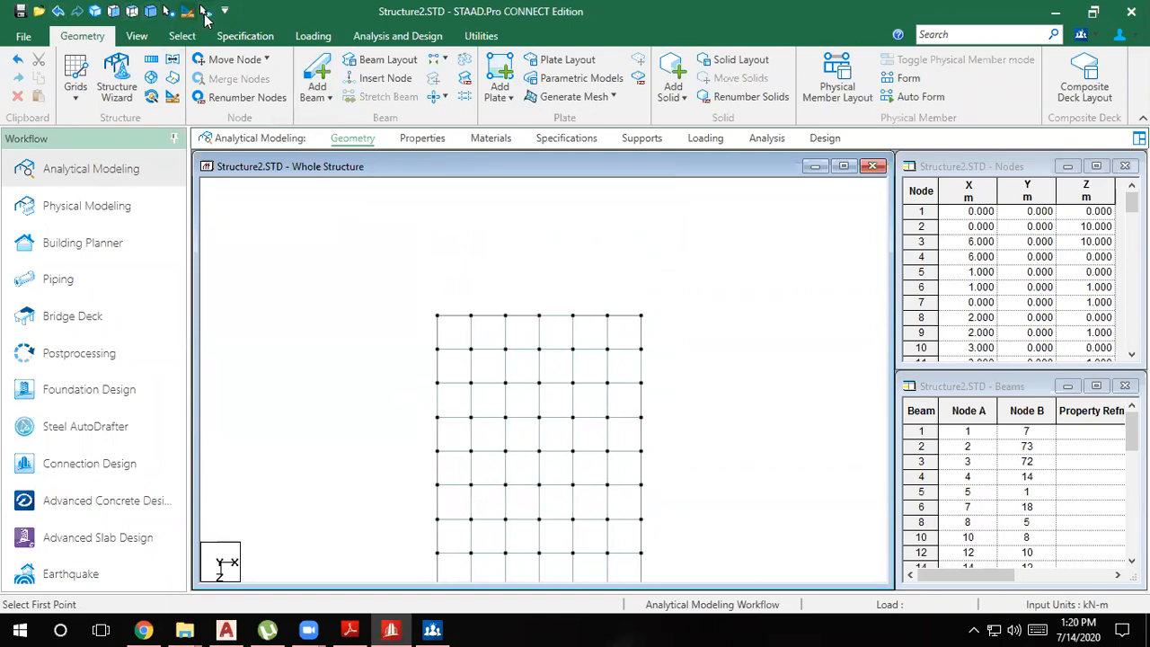
left_click(187, 11)
double_click(454, 329)
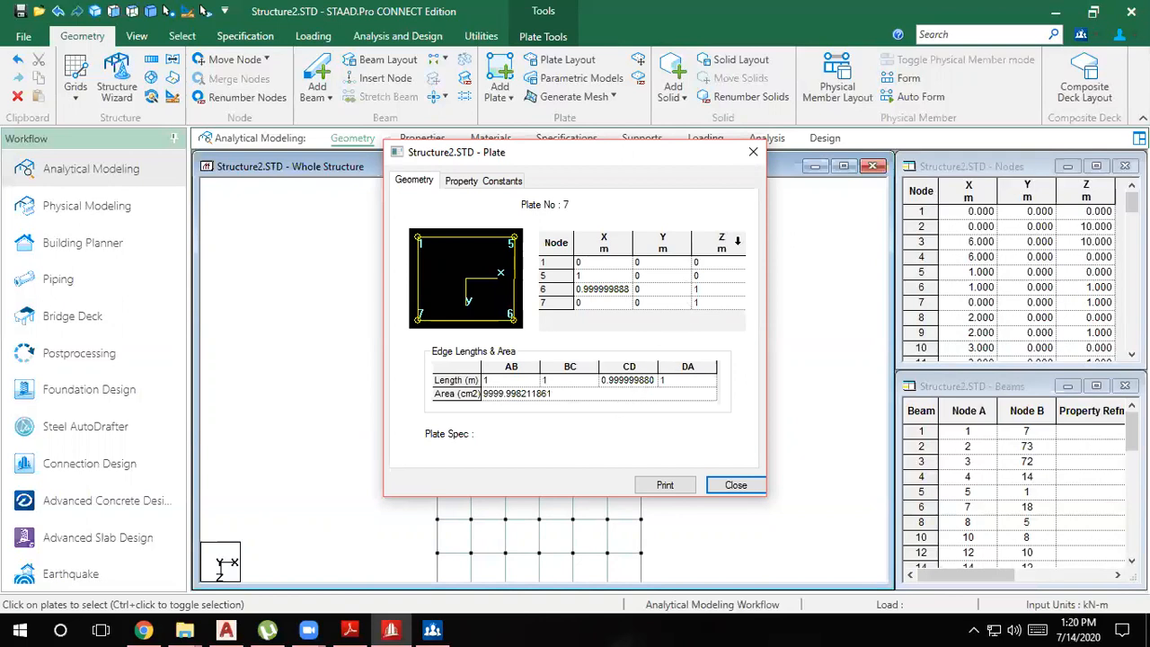
left_click(753, 153)
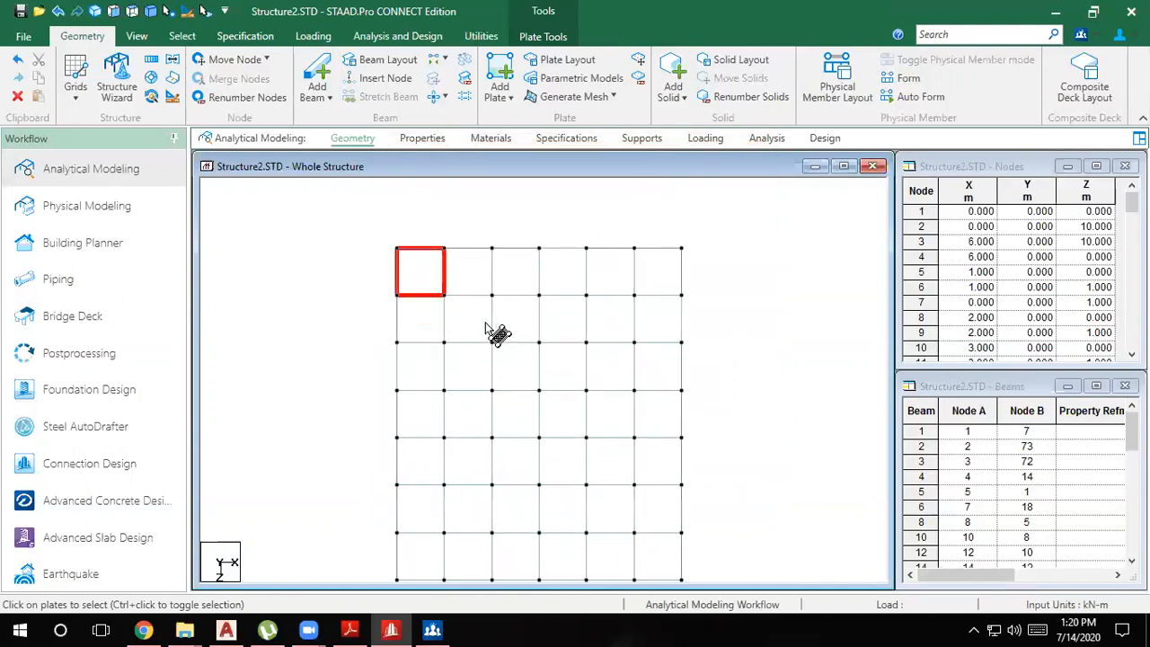
Highlight the corner plate at node 1, toggle plates 17 and 33 in the selection, and clear the selection
left_click(743, 340)
left_click(413, 268)
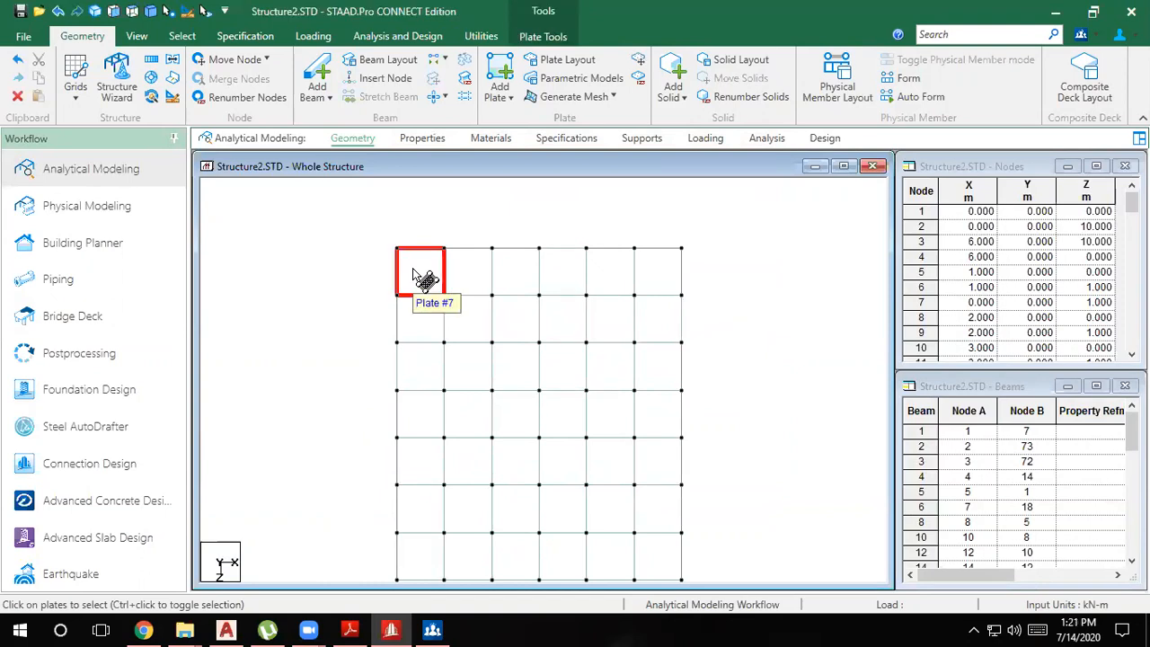
scroll(412, 268, "down", 1)
middle_click_drag(542, 347, 537, 279)
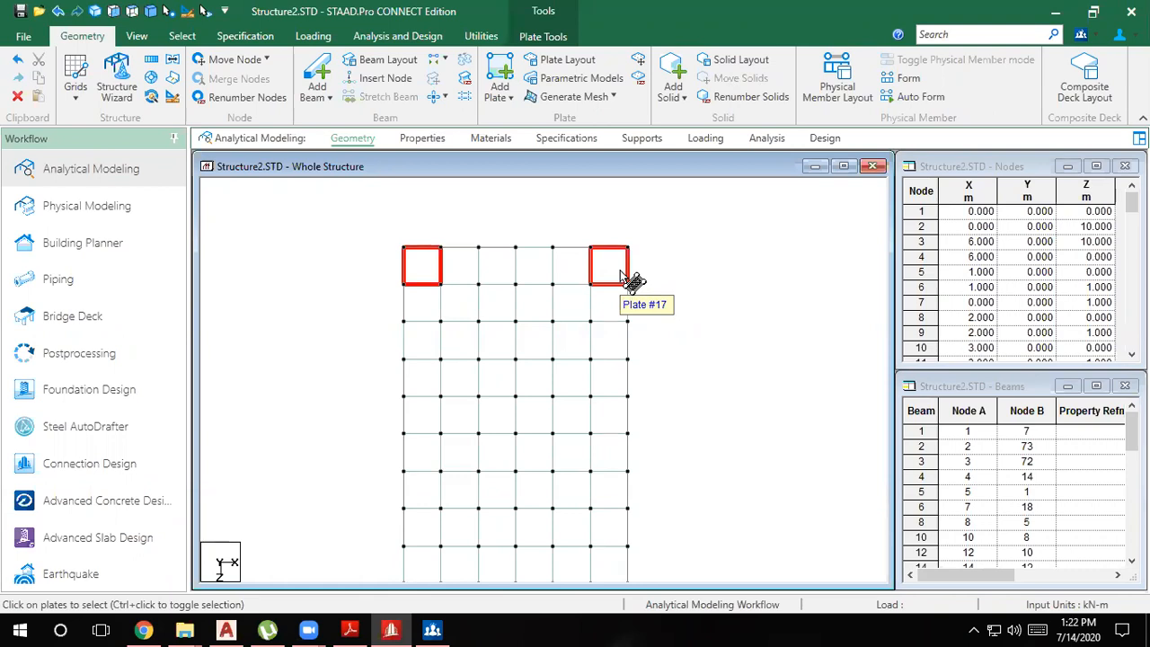
left_click(620, 272, "ctrl")
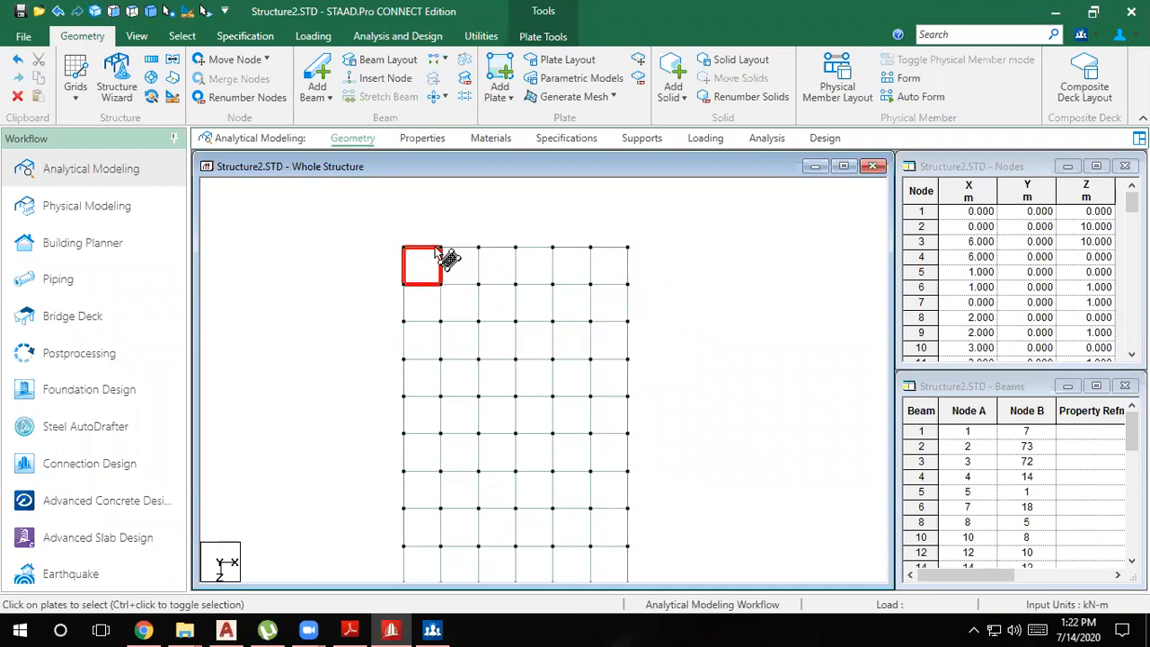
left_click(604, 345, "ctrl")
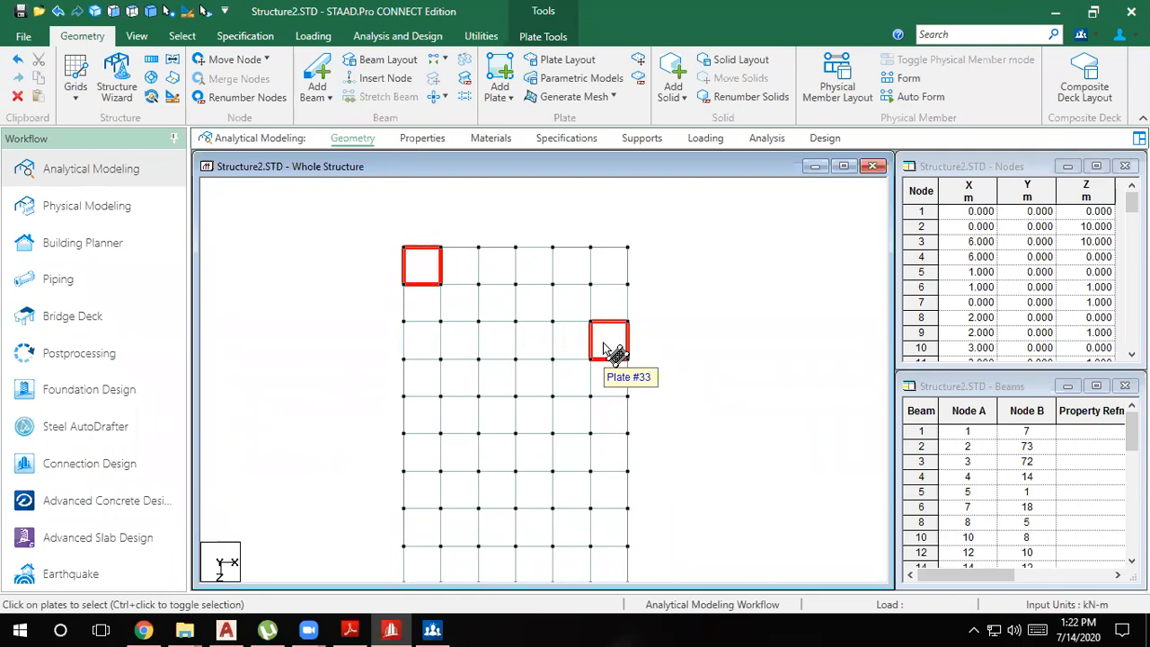
left_click(603, 342, "ctrl")
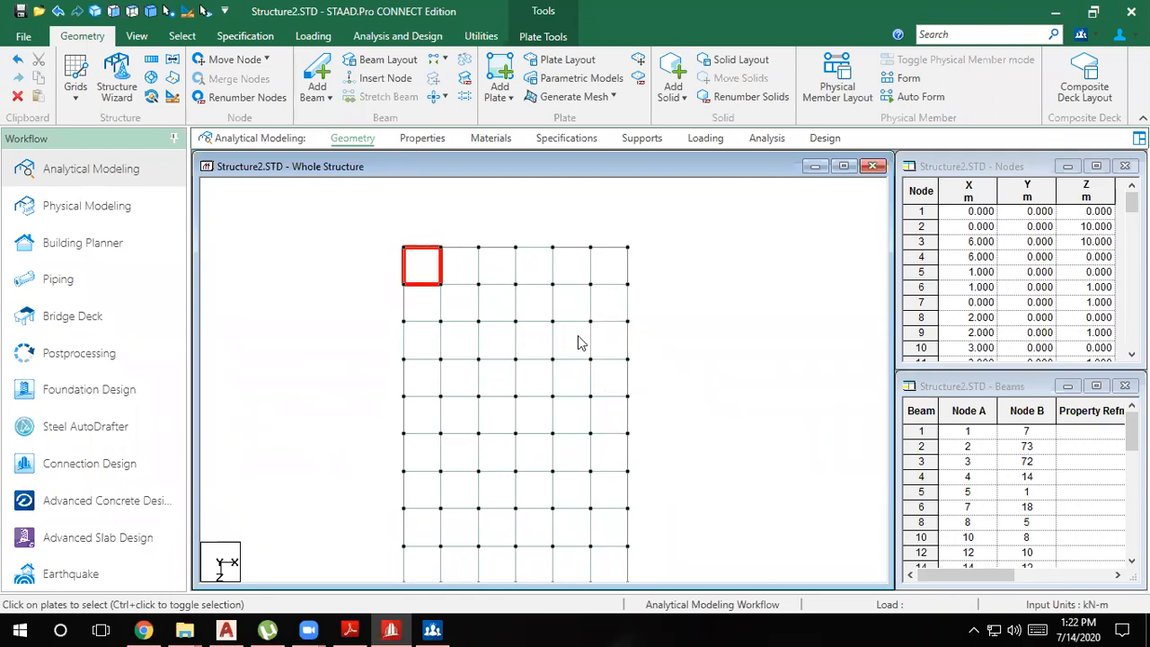
left_click(652, 293)
Select the whole outline of beams around the rectangular mesh and delete them
scroll(539, 303, "down", 5)
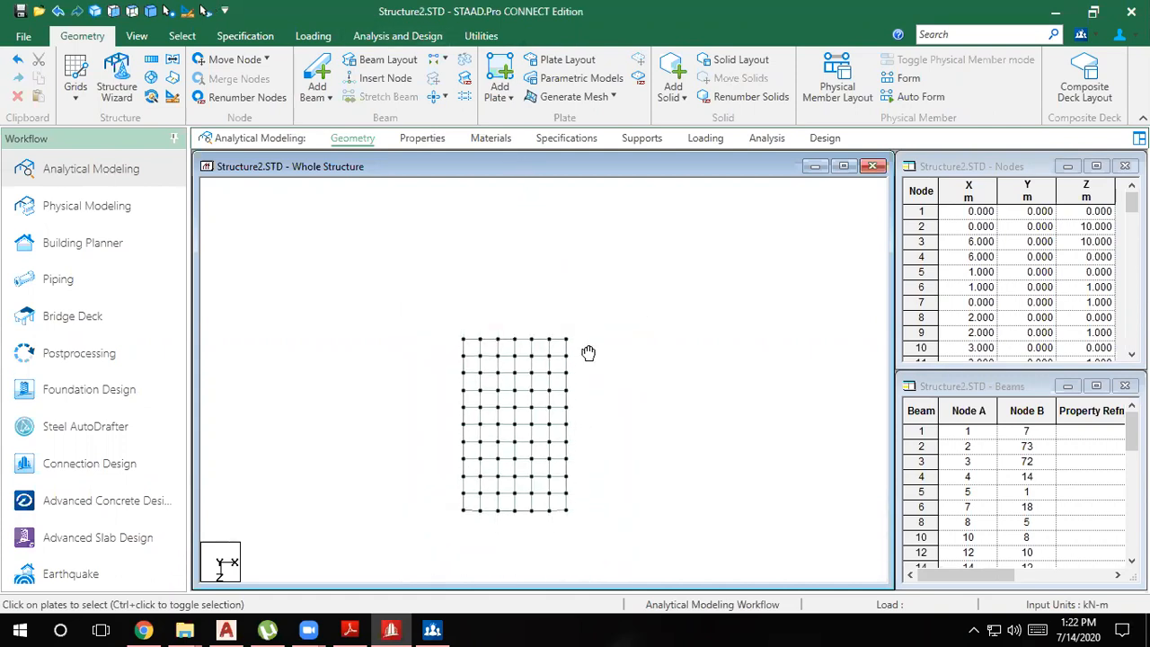
left_click_drag(633, 486, 362, 189)
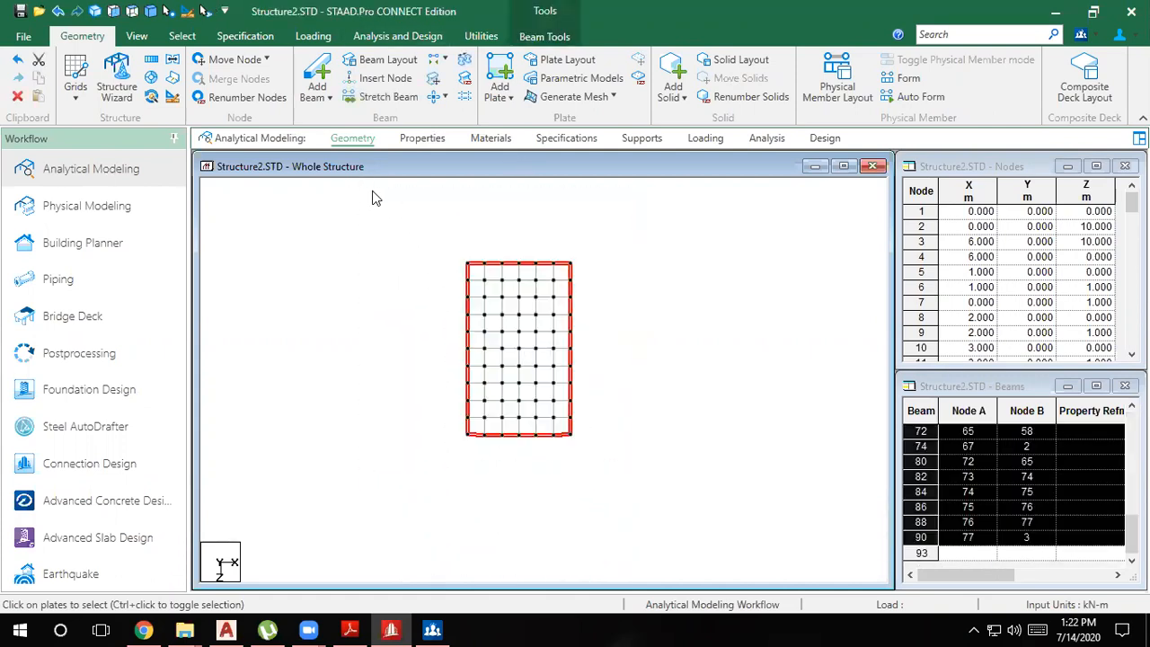
key("Delete")
key("Return")
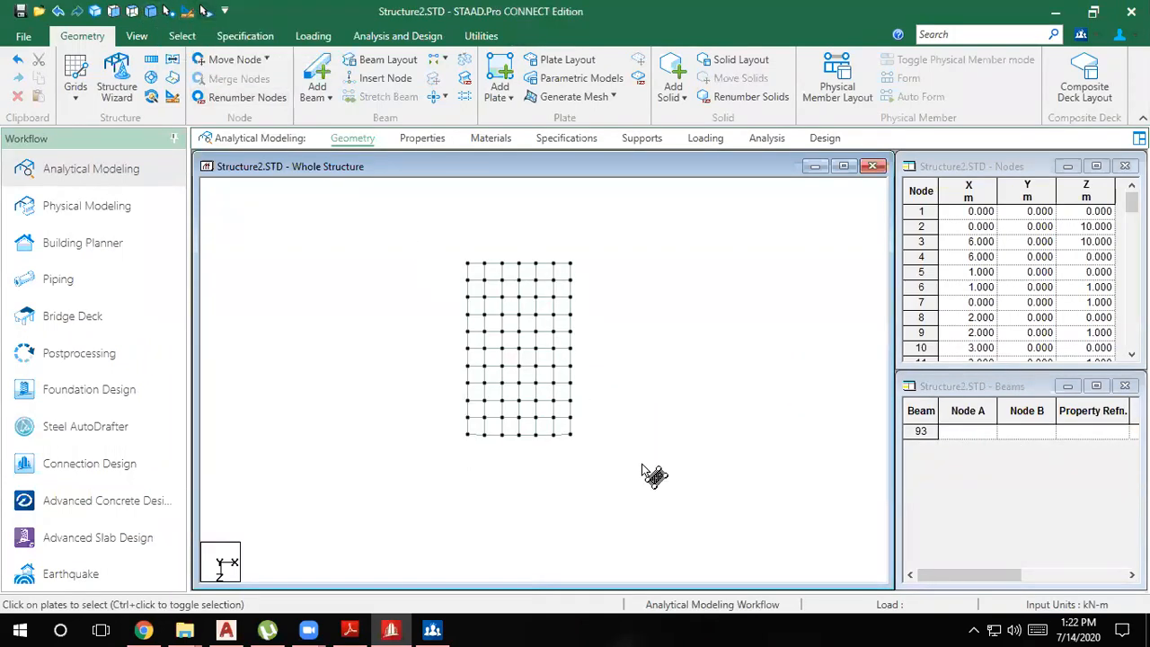
Select all the remaining mesh plates and delete them together with their orphan nodes
left_click_drag(643, 464, 398, 241)
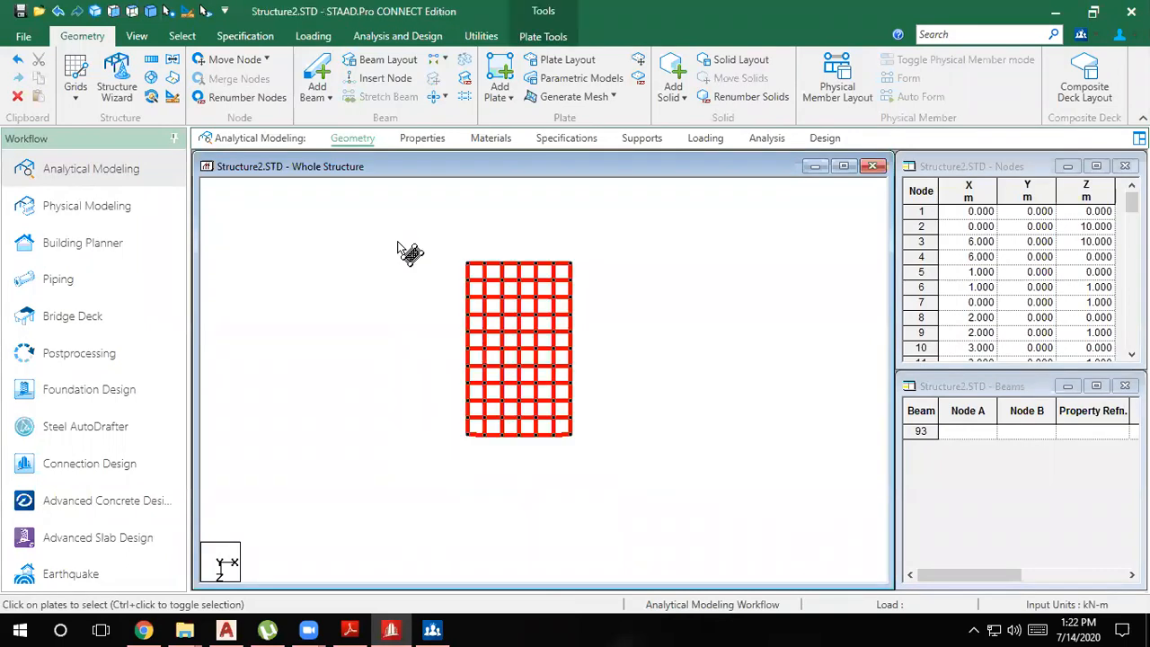
key("Delete")
key("Return")
key("Return")
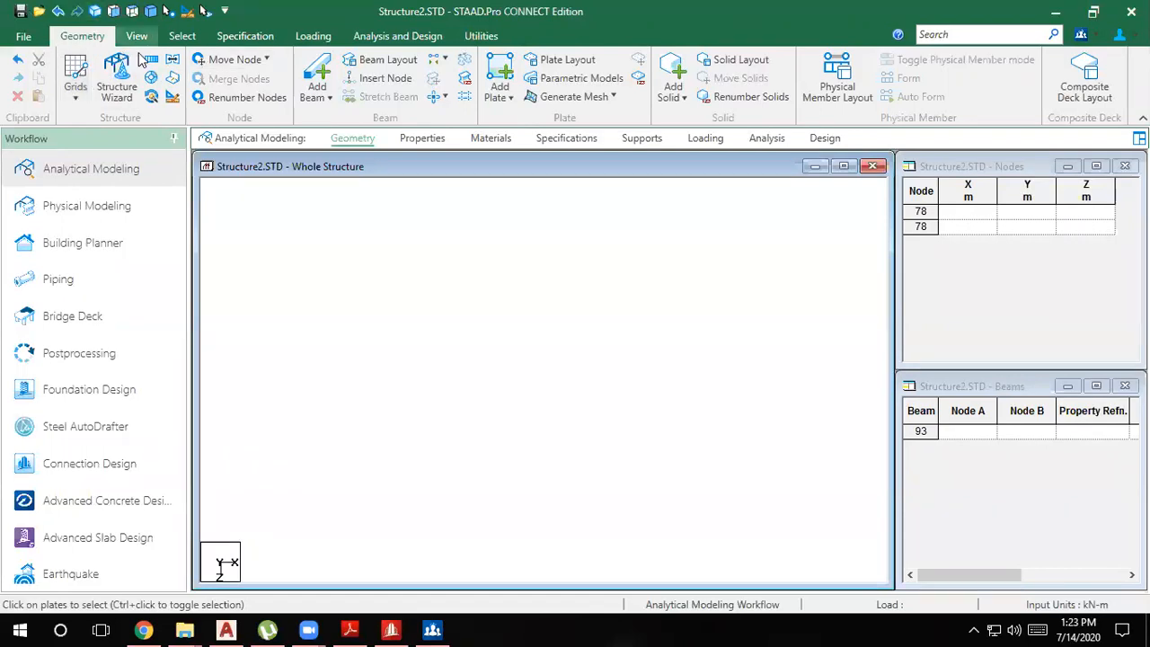
Open the Structure Wizard, browse the solid and frame prototypes, and switch the model type to Surface/Plate Models
left_click(117, 79)
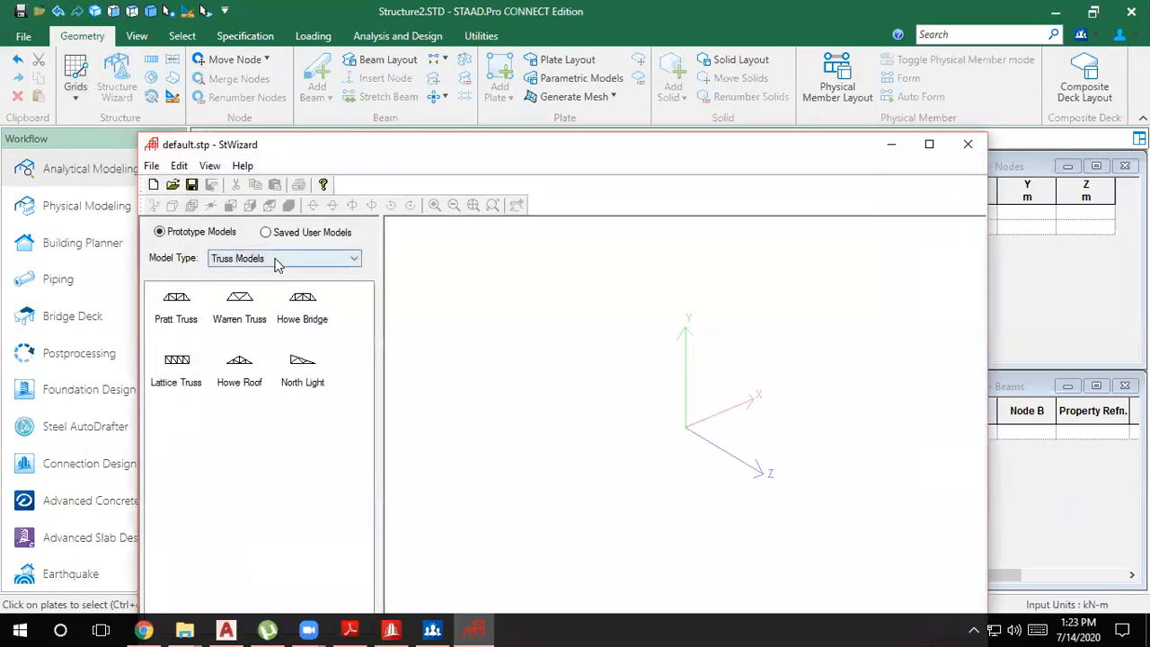
left_click(277, 261)
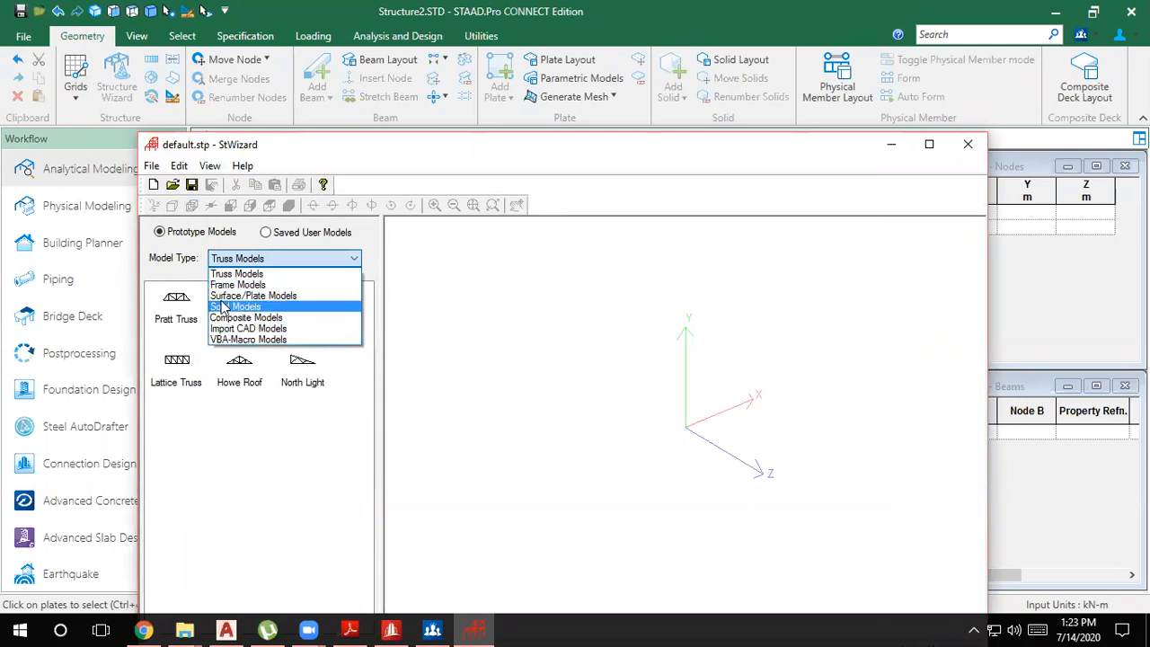
left_click(235, 306)
left_click(229, 260)
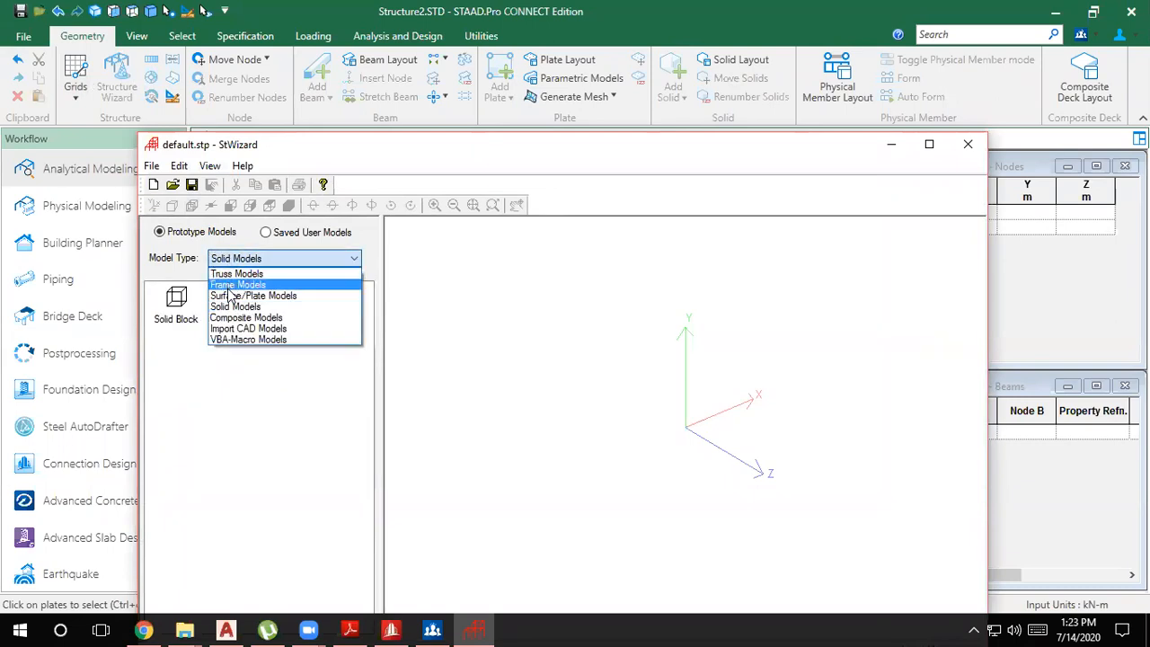
left_click(230, 285)
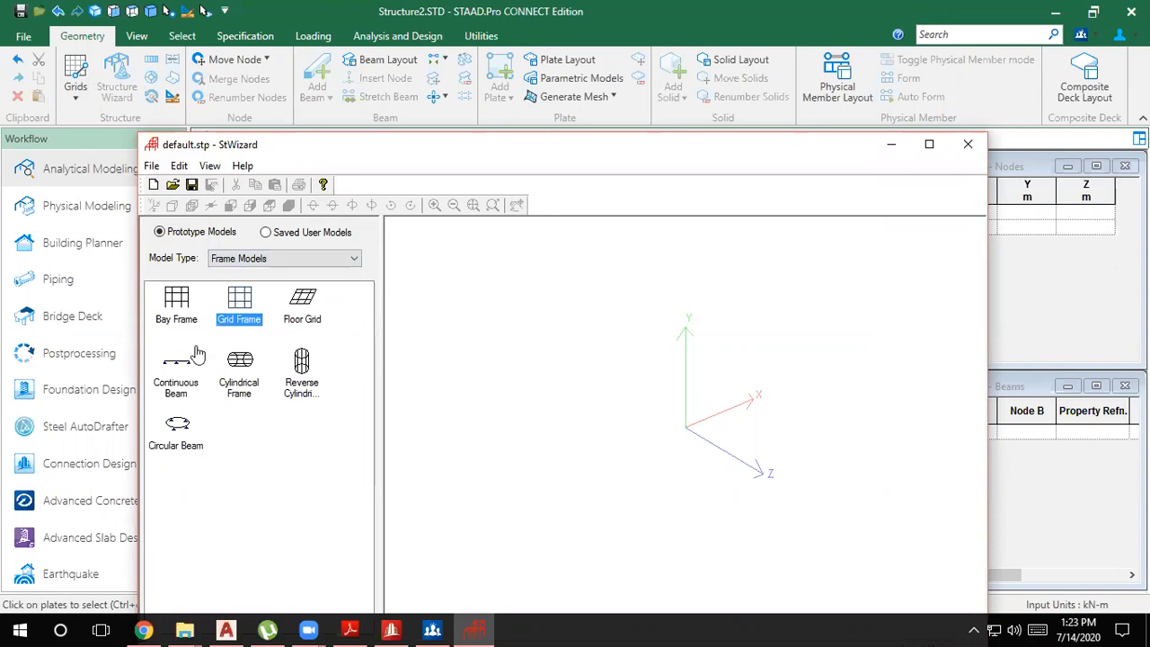
left_click(237, 261)
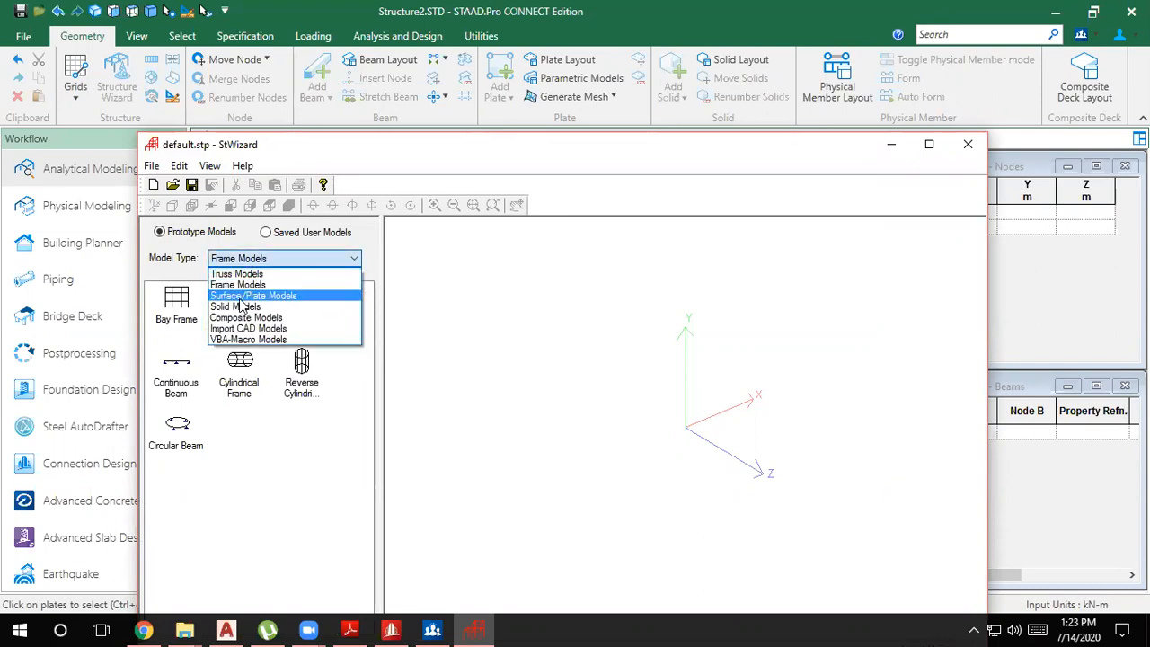
left_click(243, 296)
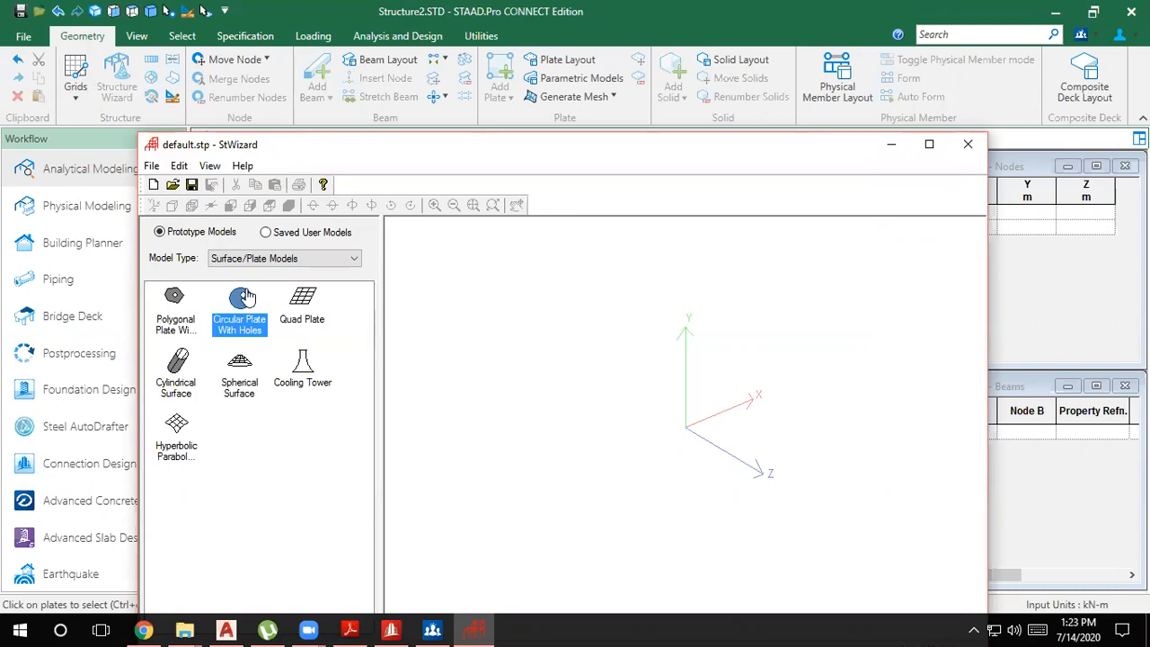
Add a Cylindrical Surface 10 m long with 1 m radii, axis end 0, 1, 0, and 6 by 36 divisions
mouse_move(172, 369)
left_mouse_down()
mouse_move(508, 392)
mouse_move(615, 380)
left_mouse_up()
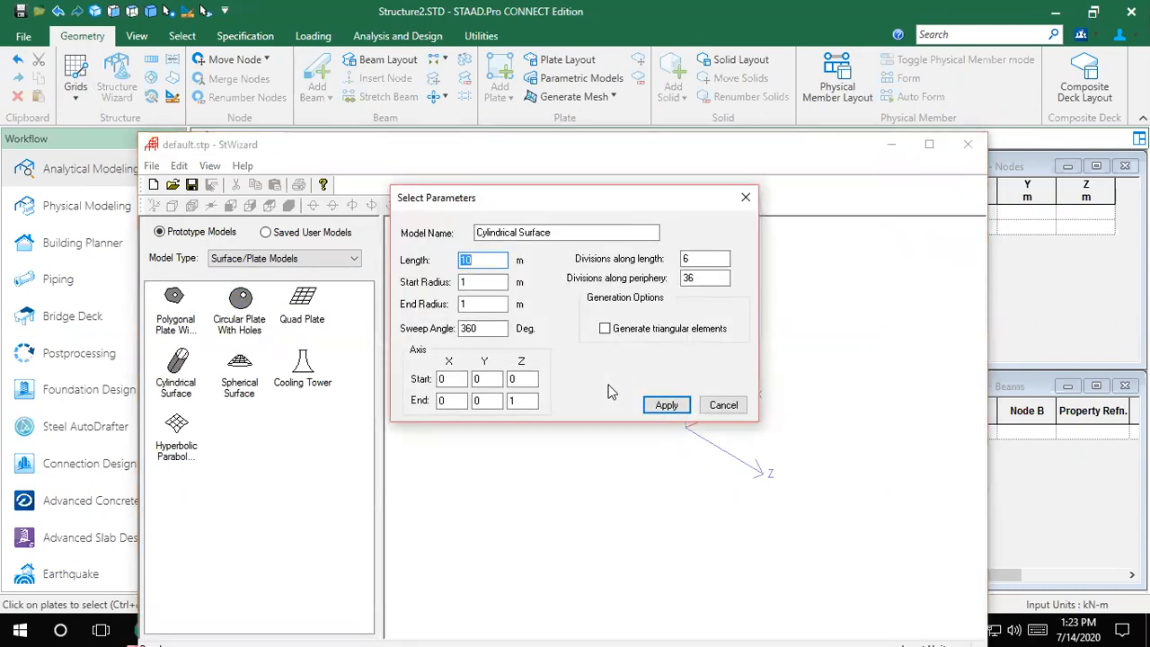
double_click(494, 401)
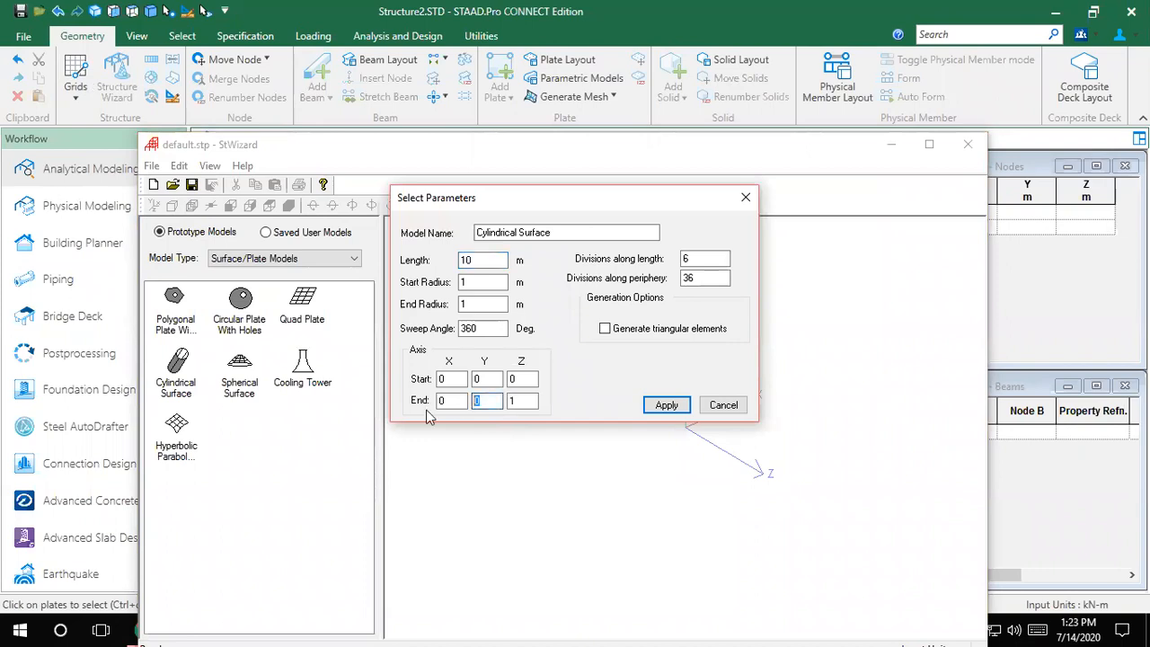
type("1")
key("Tab")
type("0")
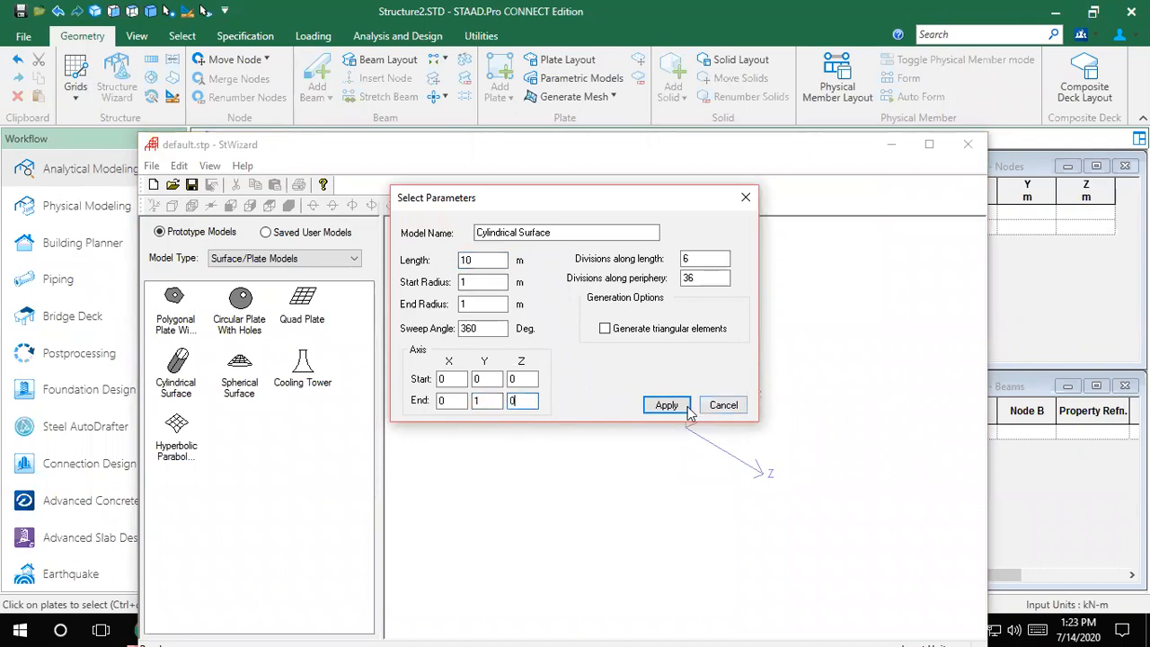
double_click(700, 258)
left_click(667, 409)
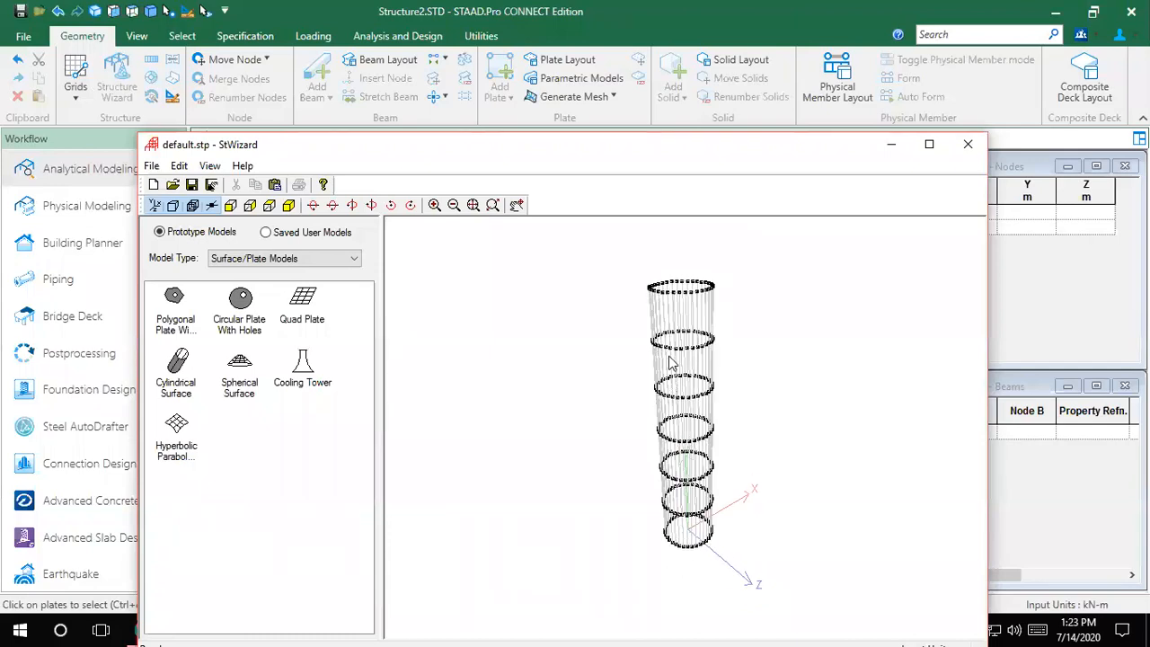
Transfer the cylindrical surface from the Structure Wizard into the STAAD model at X, Y, Z offsets of 0, 0, 0
left_click(966, 145)
left_click(618, 350)
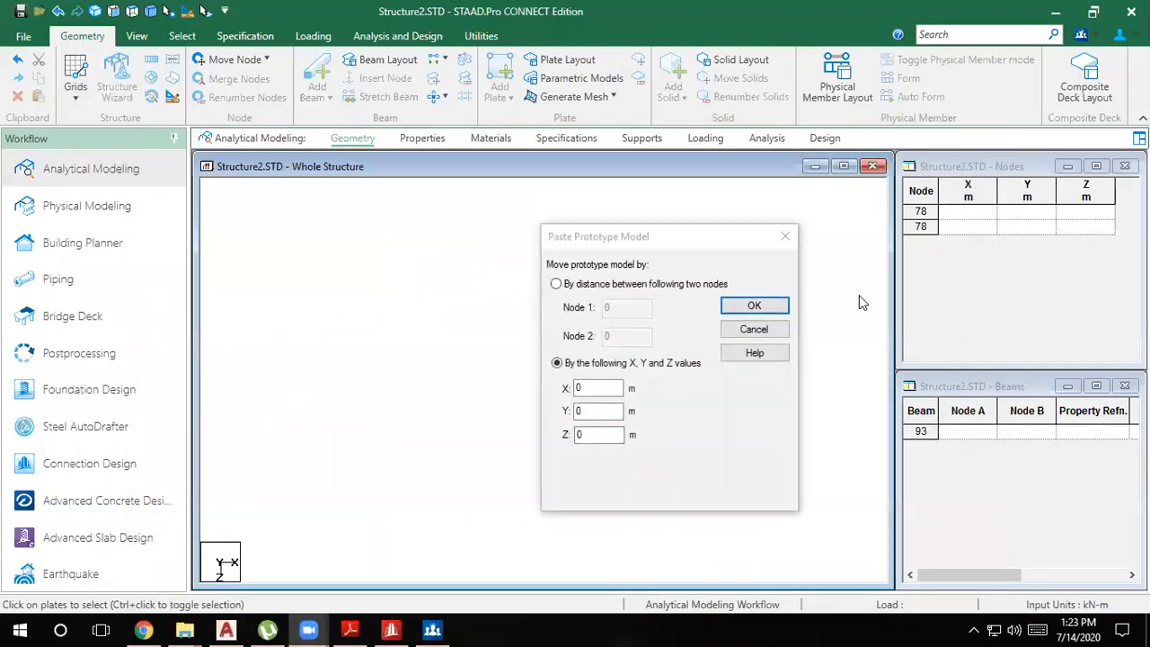
left_click(756, 310)
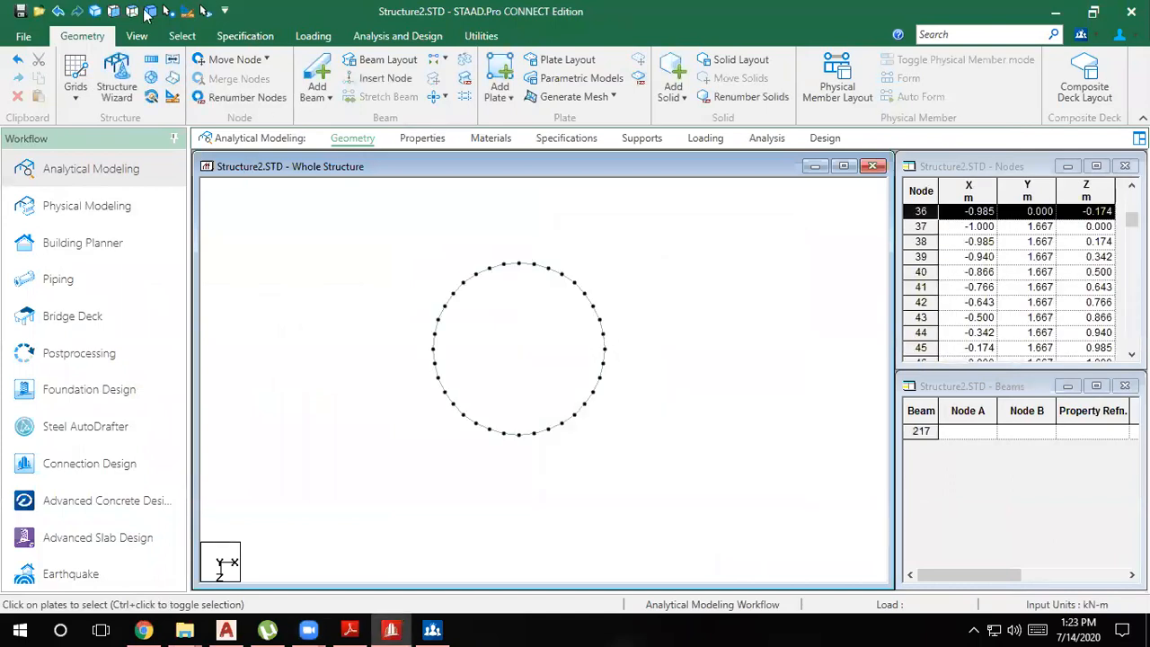
Show the cylinder in front view and check the geometry data of the plate near its middle
left_click(111, 11)
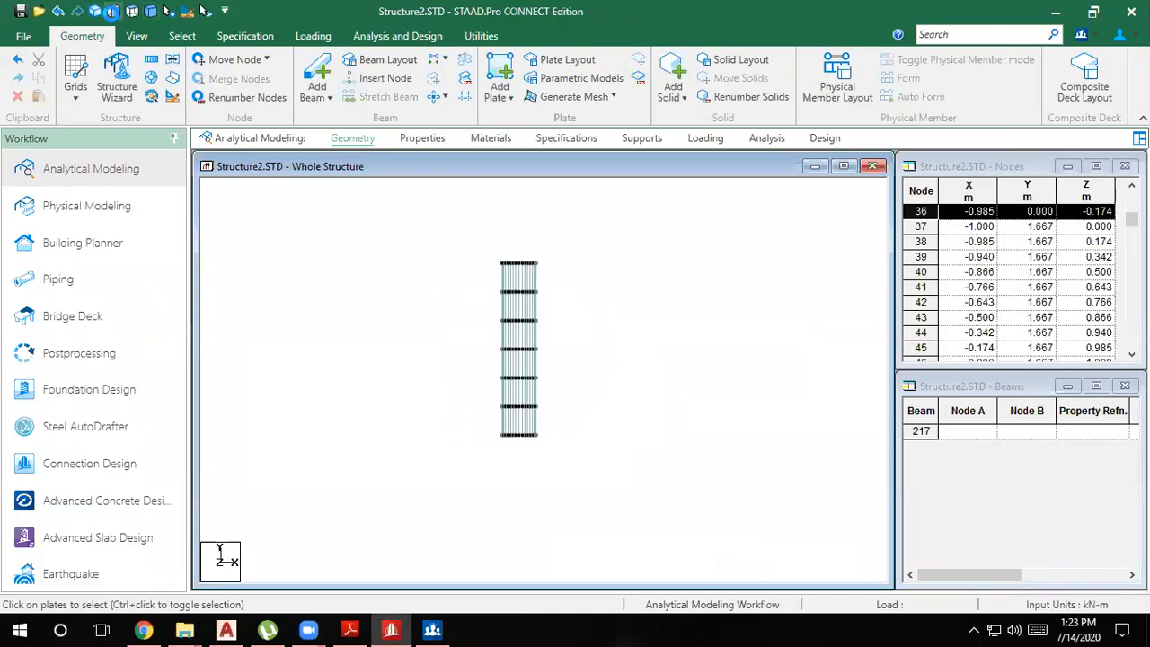
scroll(546, 295, "up", 5)
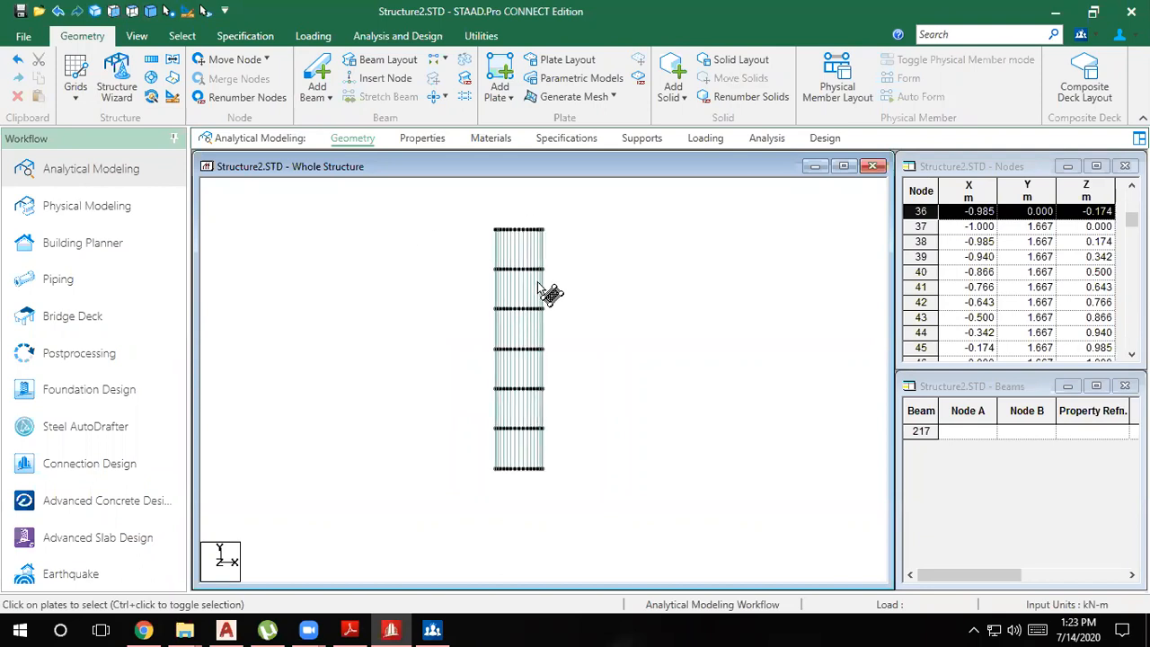
double_click(542, 384)
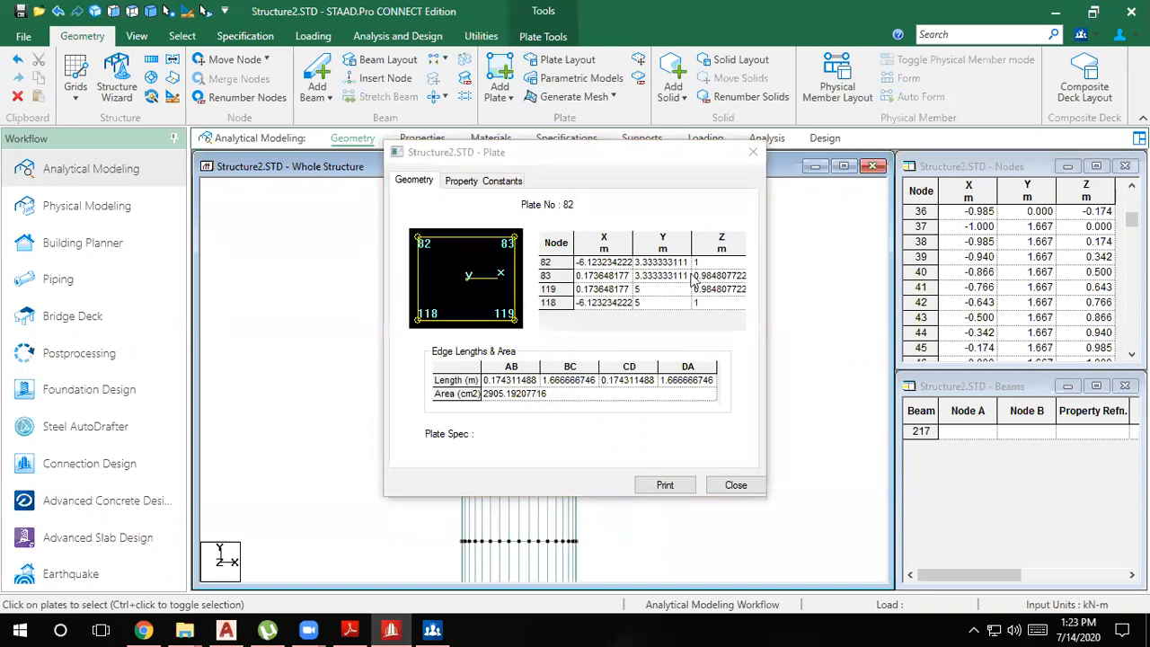
left_click(753, 153)
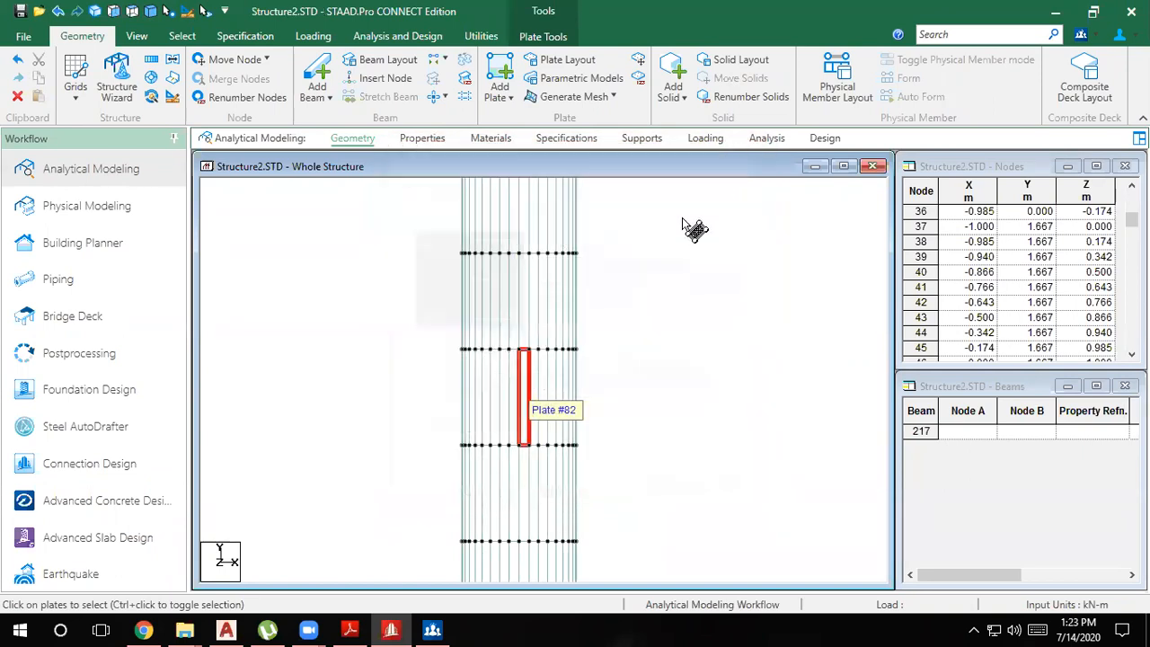
scroll(539, 371, "up", 3)
scroll(533, 376, "up", 3)
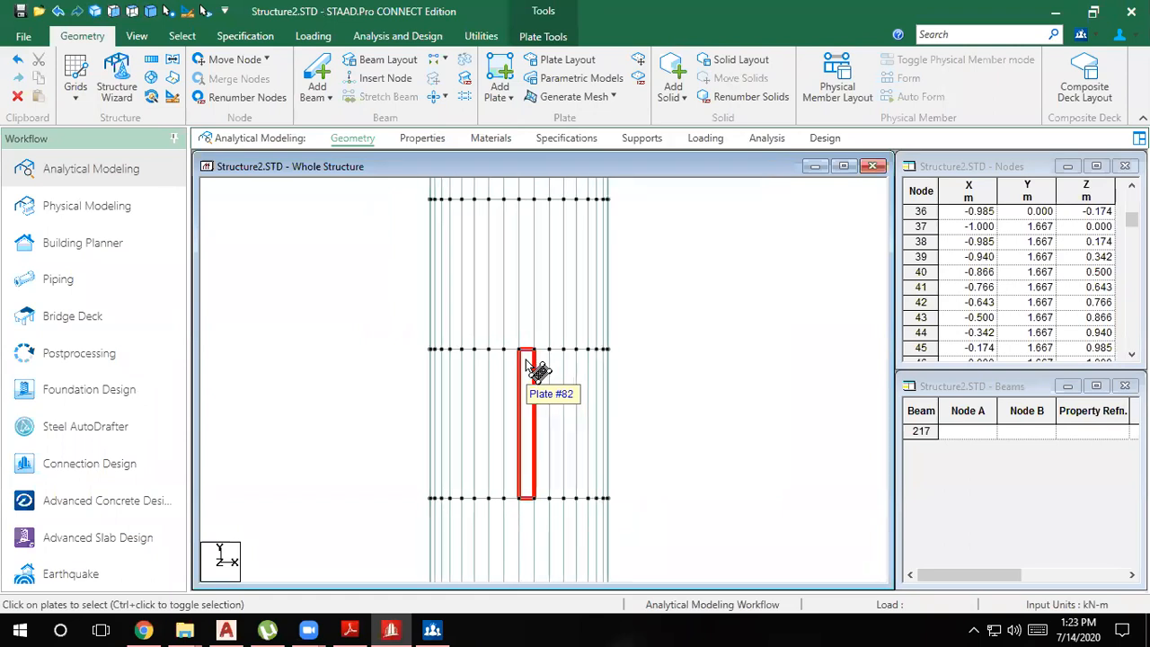
Show the cylinder in isometric view and examine the highlighted plate up close
left_click(151, 13)
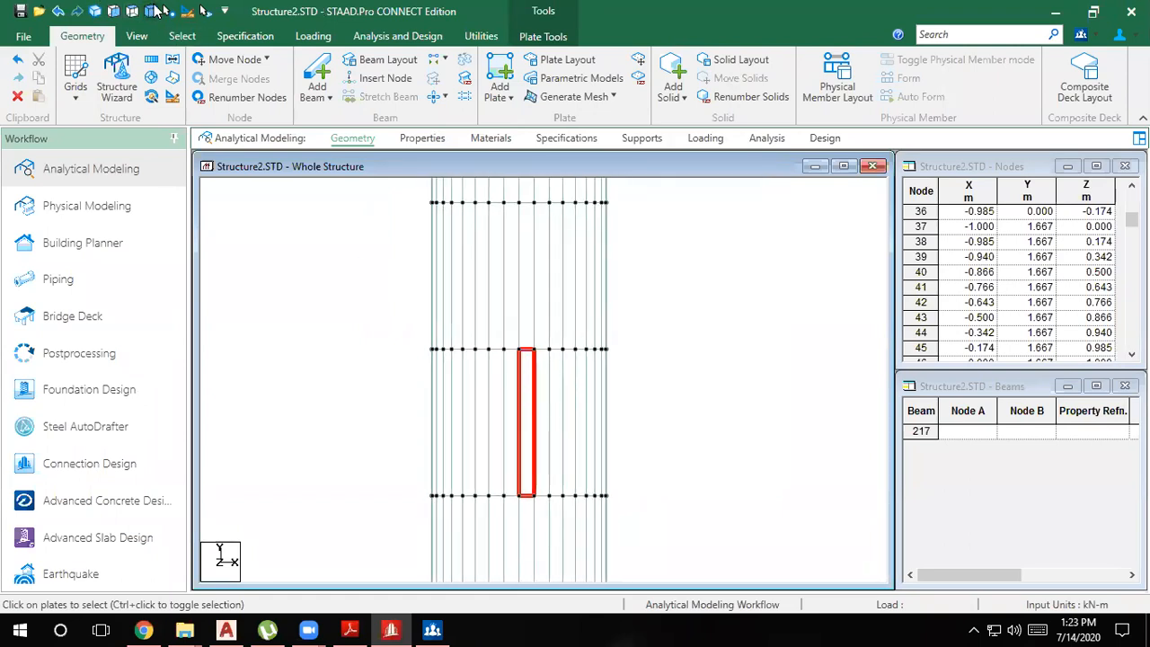
scroll(462, 311, "down", 3)
middle_click_drag(605, 378, 460, 232)
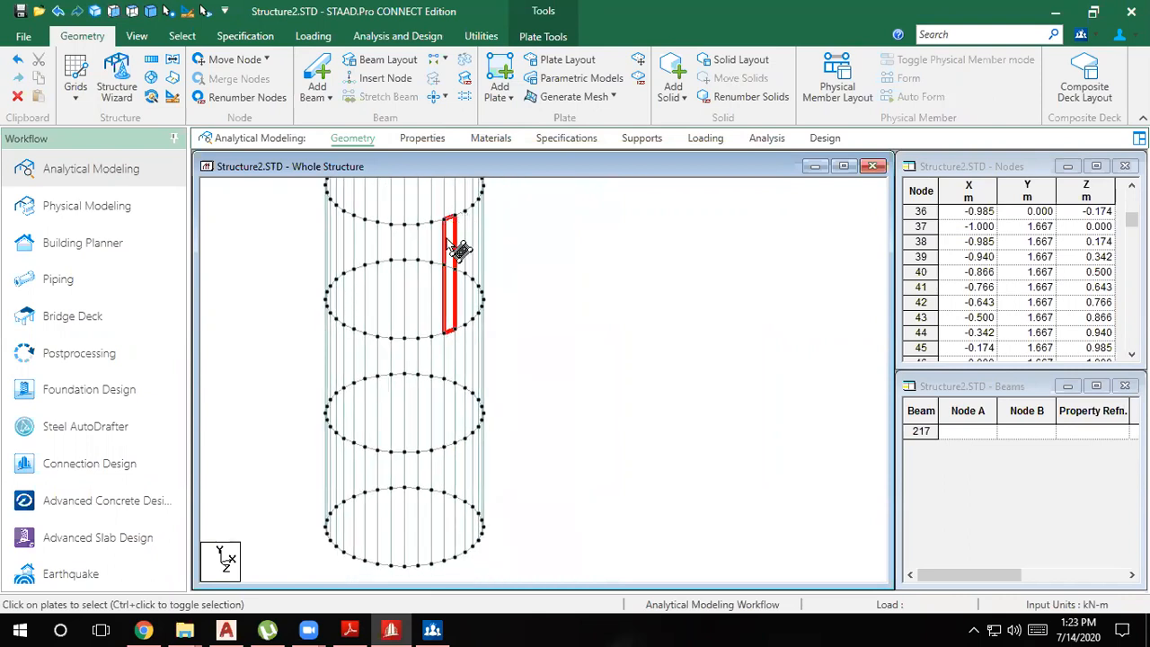
scroll(460, 241, "up", 1)
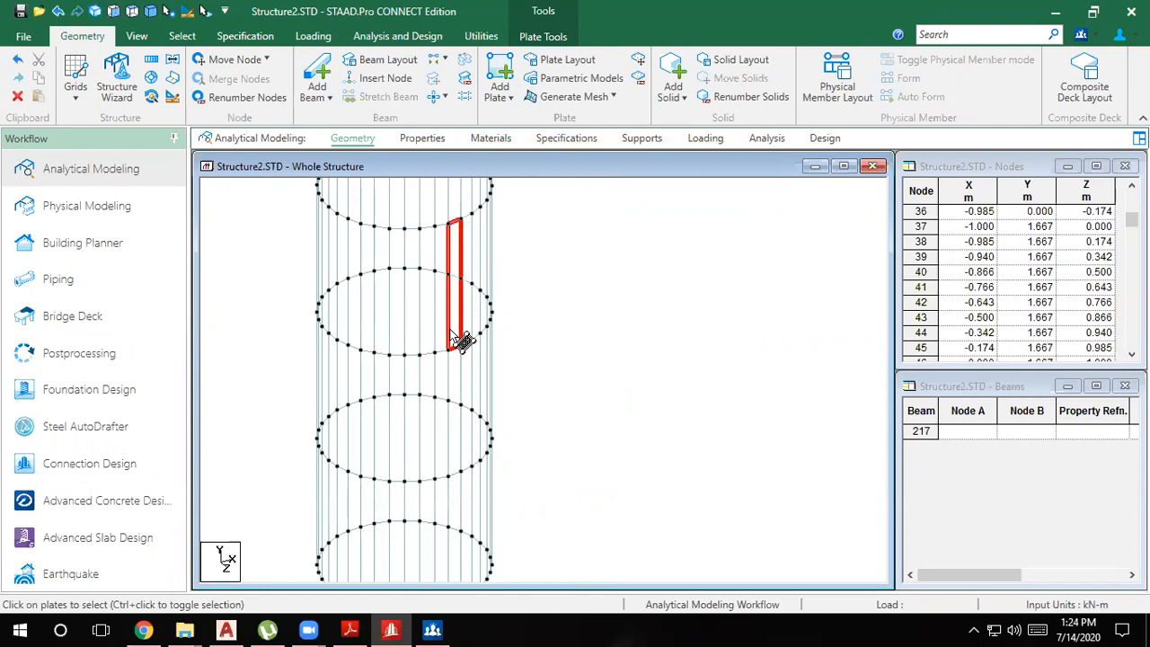
middle_click_drag(553, 296, 495, 399)
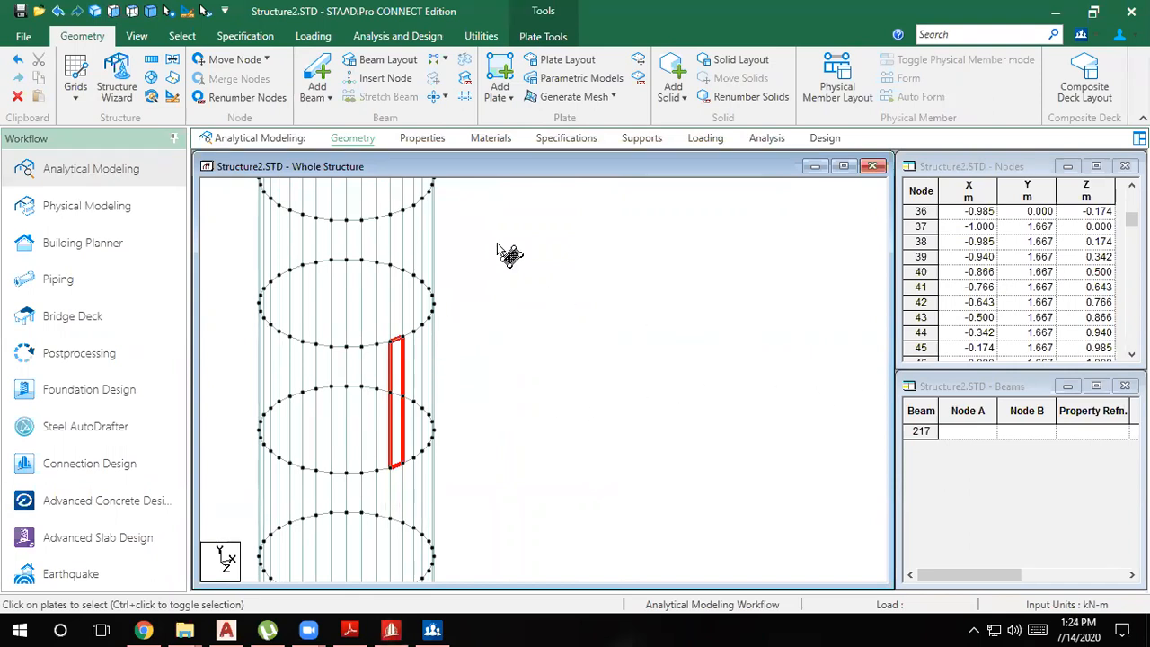
scroll(400, 382, "up", 3)
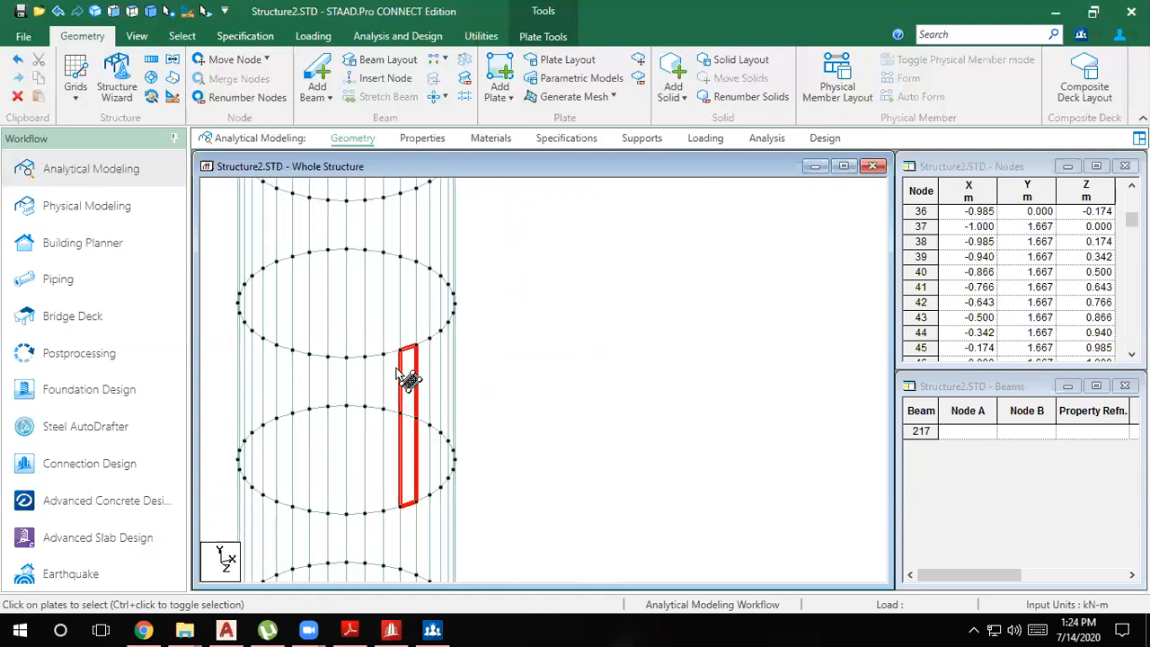
Add the neighbouring plate to the selection and reduce the selection to the original plate again
left_click(399, 372, "ctrl")
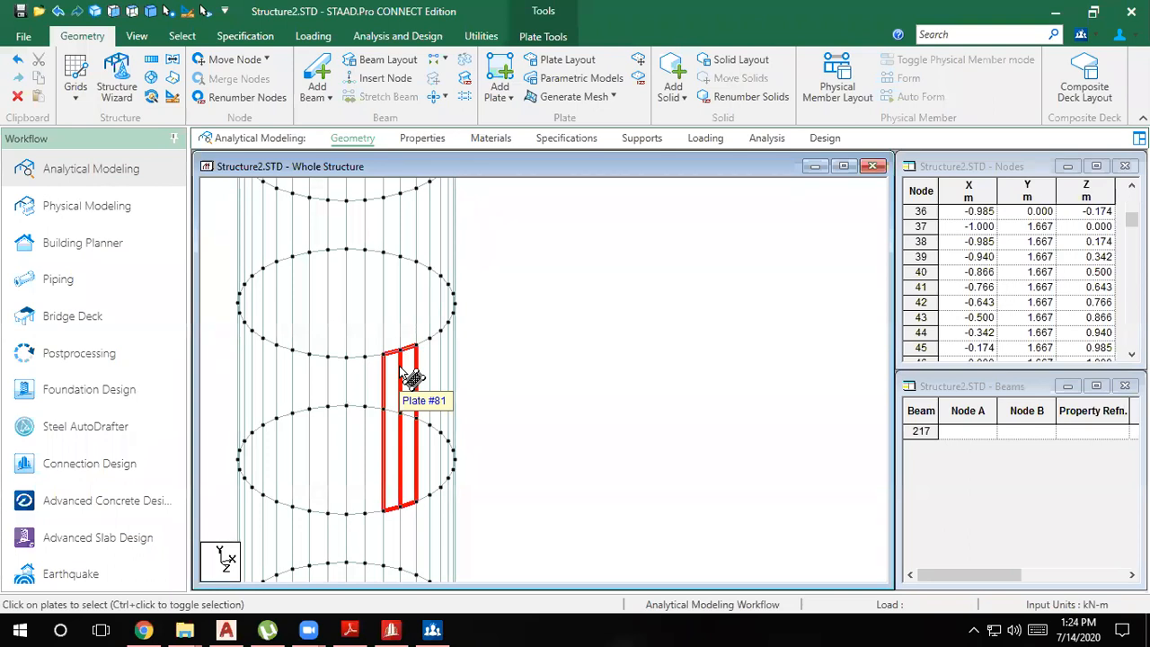
left_click(405, 378)
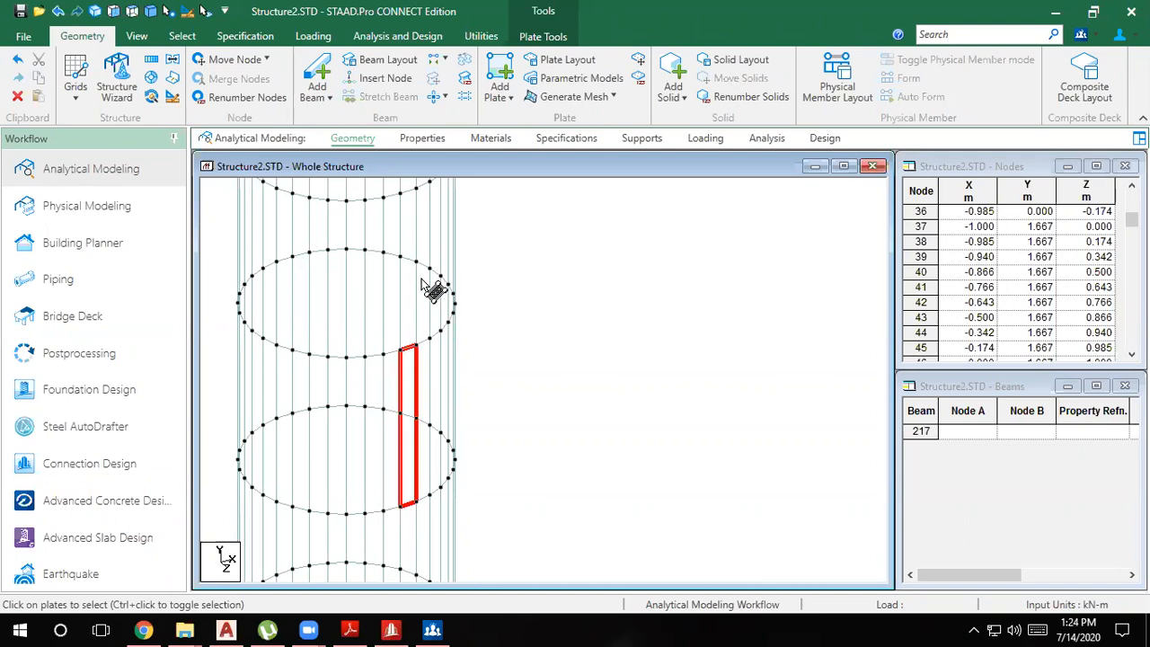
left_click(406, 419, "ctrl")
scroll(409, 418, "down", 1)
left_click(397, 406)
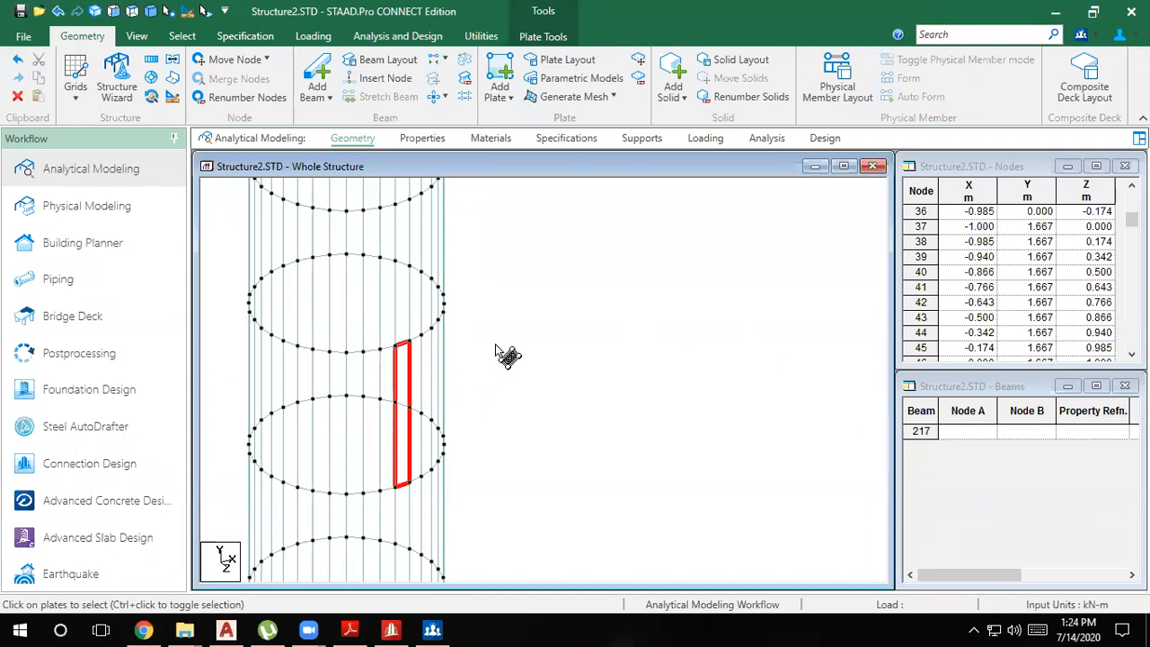
Display the load definitions for the model and view the upper part of the cylinder
scroll(518, 359, "down", 3)
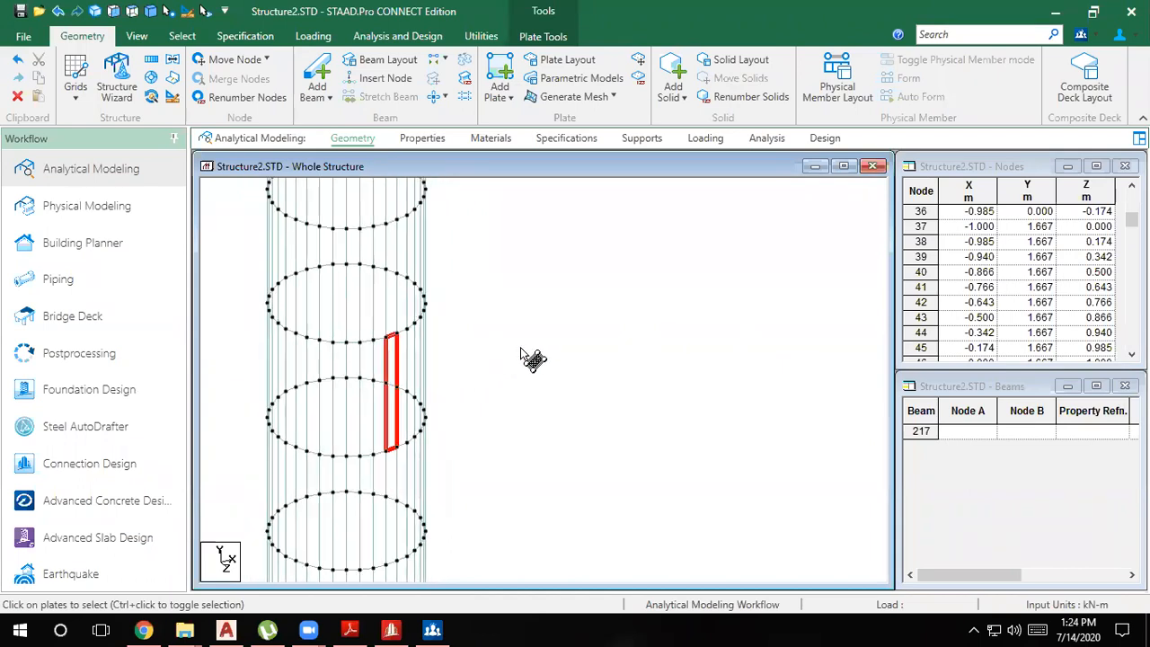
middle_click_drag(488, 384, 523, 499)
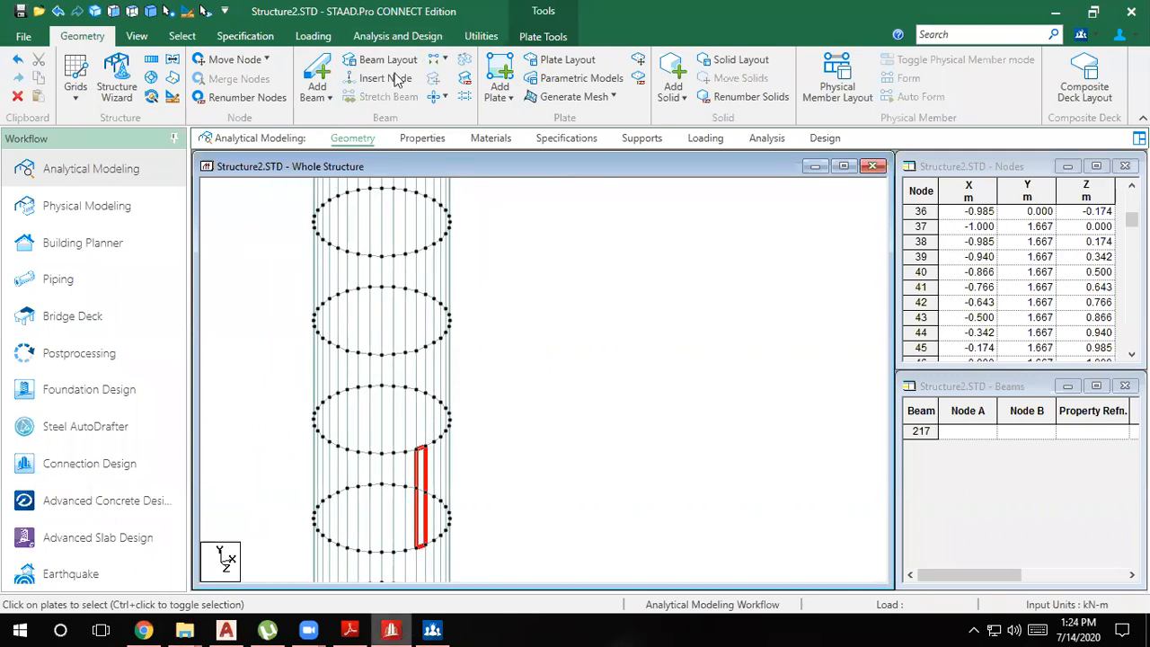
scroll(419, 490, "up", 1)
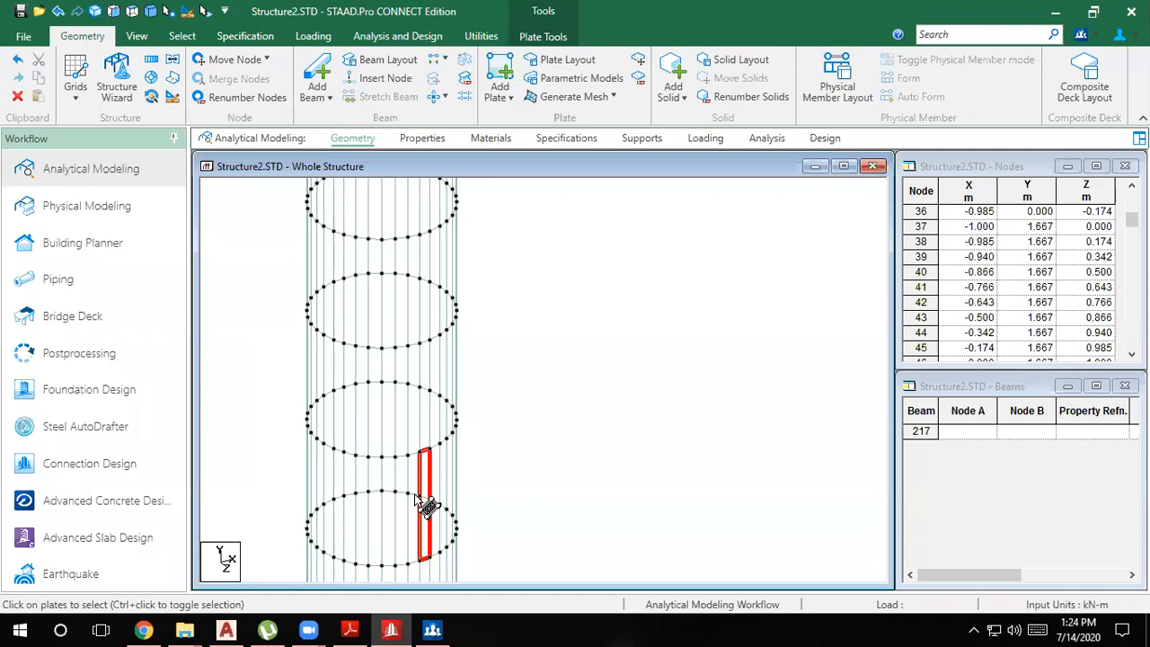
scroll(413, 517, "up", 2)
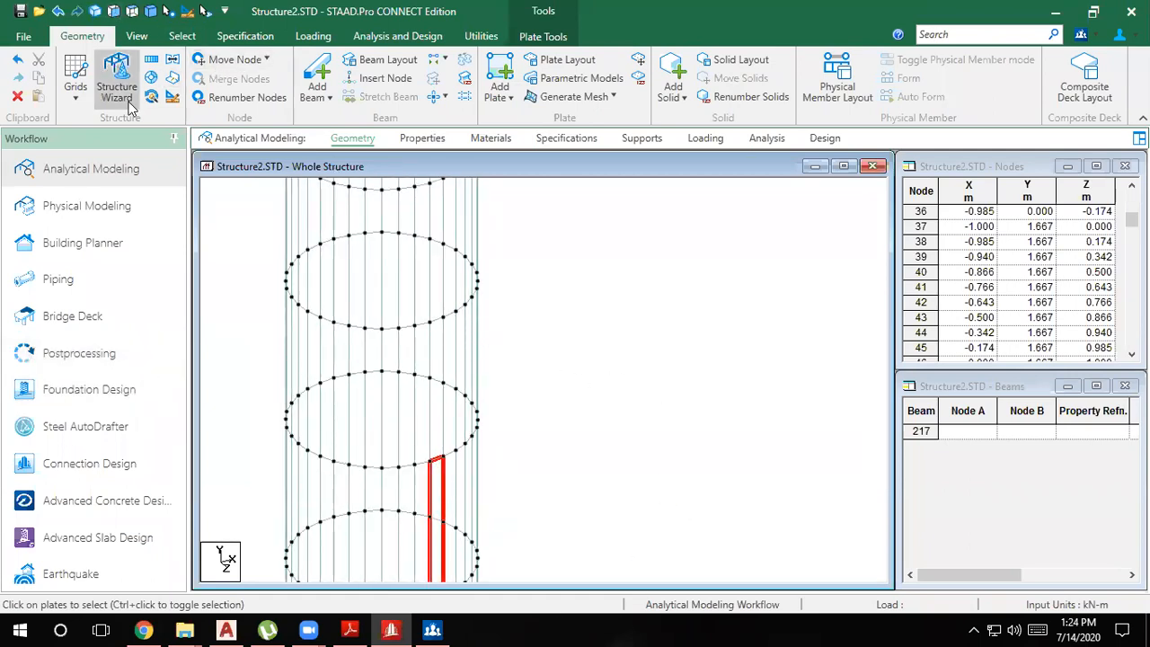
left_click(313, 36)
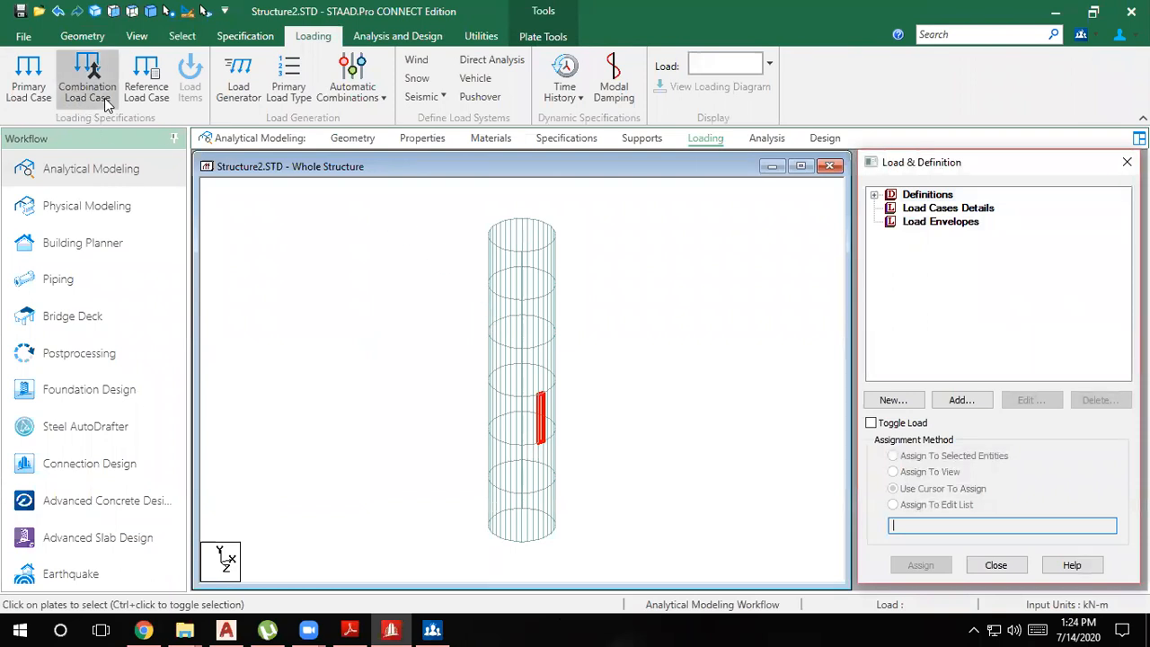
scroll(570, 226, "up", 3)
middle_click_drag(549, 231, 482, 364)
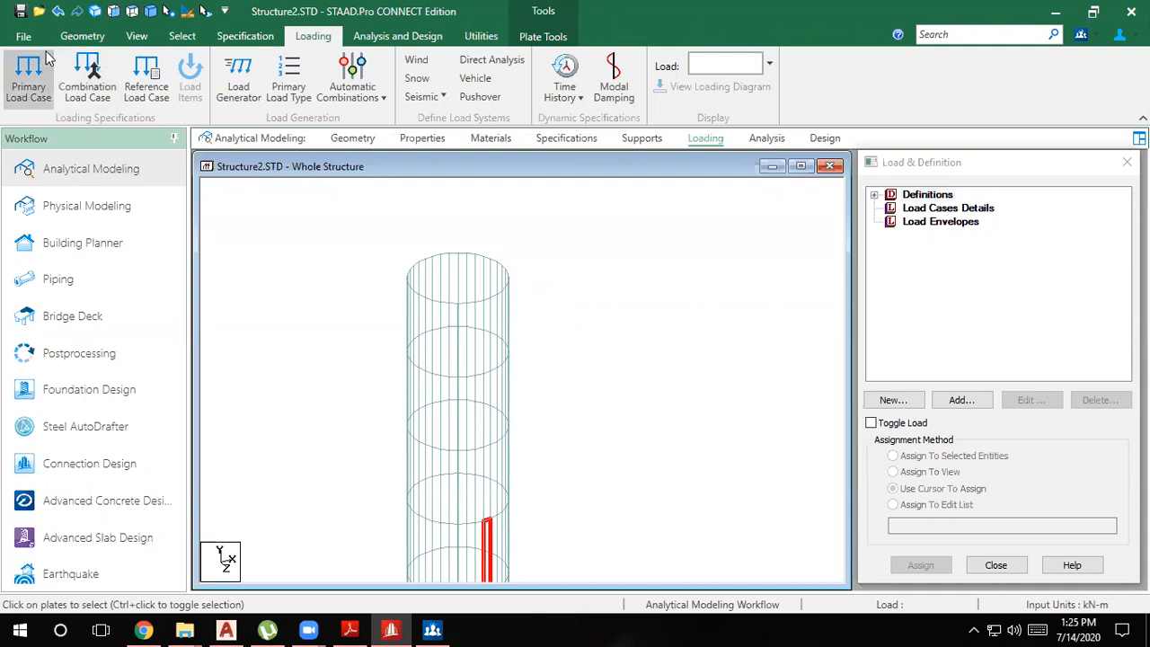
Return to the geometry commands and clear the plate selection on the cylinder
left_click(82, 35)
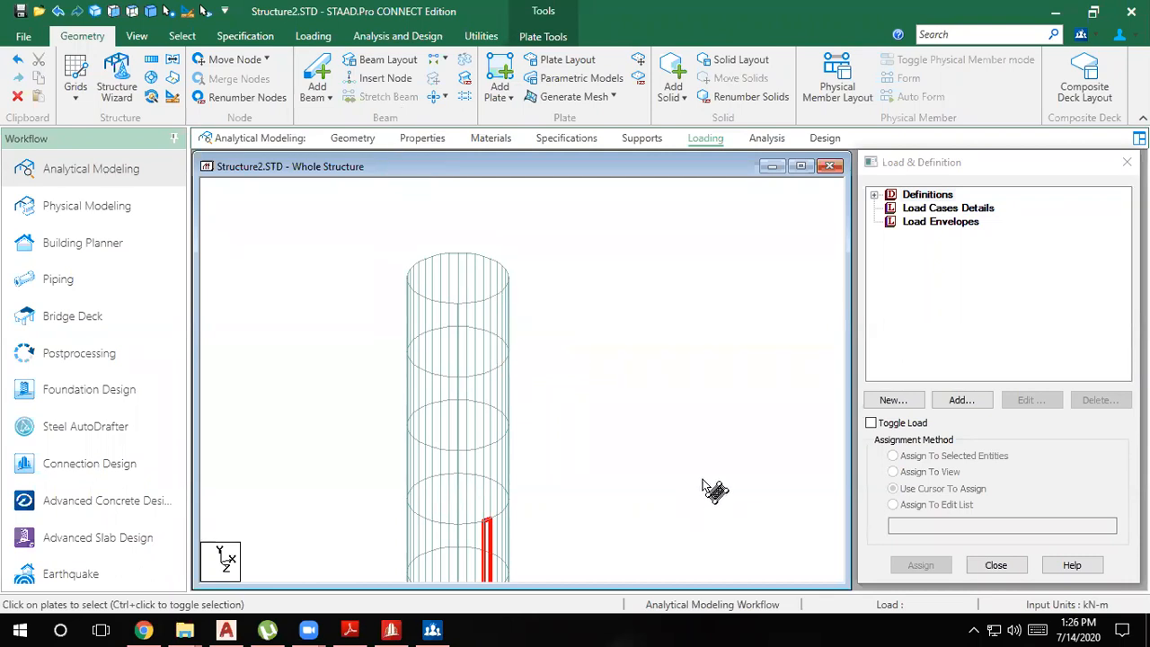
left_click(677, 440)
scroll(667, 438, "down", 1)
middle_click_drag(667, 439, 672, 346)
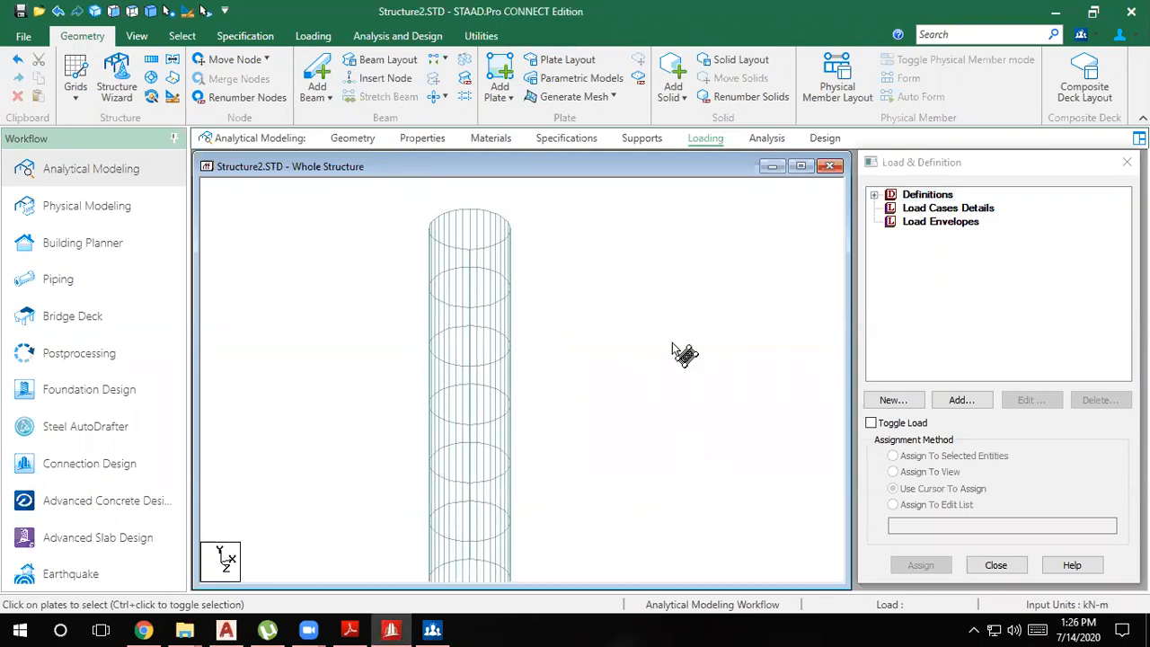